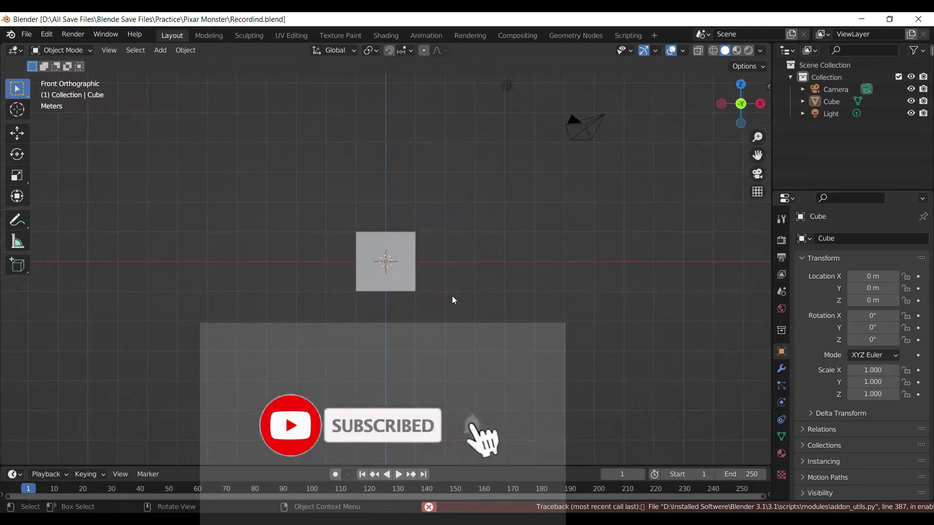
Add a level-1 Subdivision modifier to the cube with Ctrl+1
scroll(421, 284, up, 4)
click(428, 276)
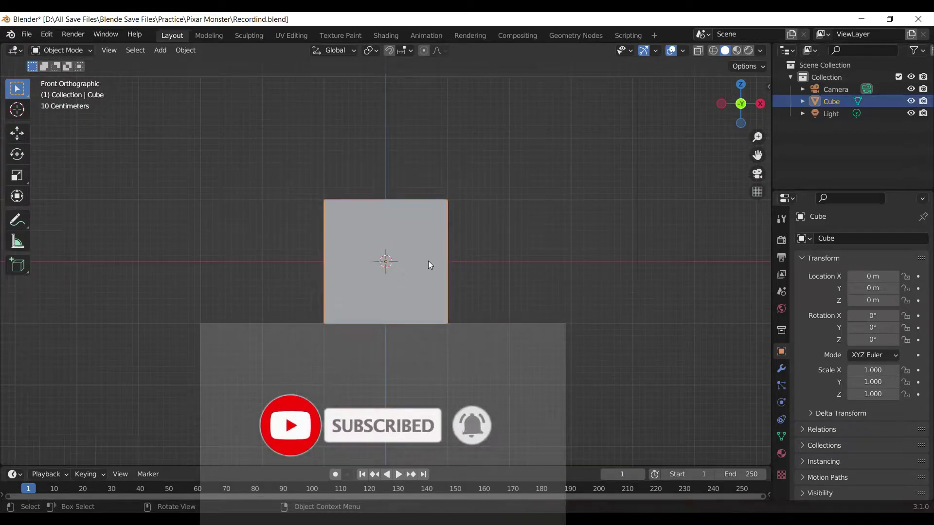
key(ctrl+1)
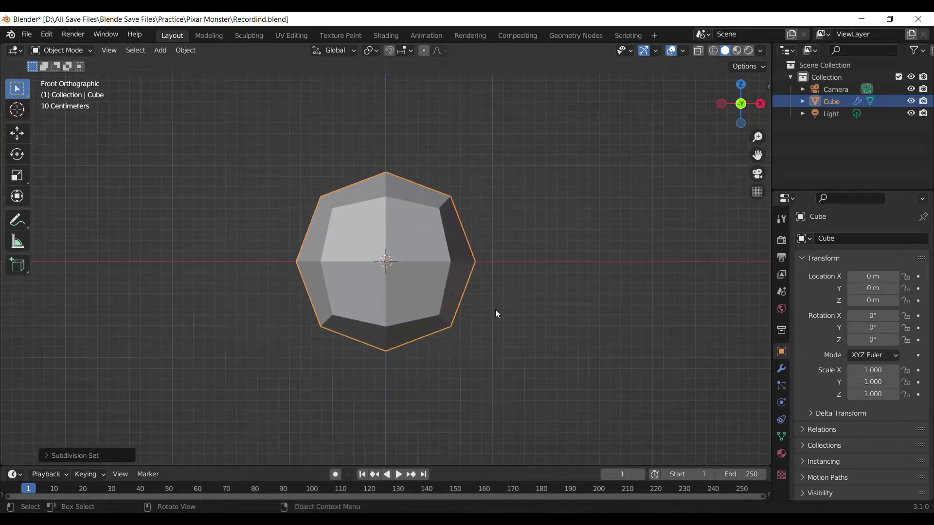
click(22, 134)
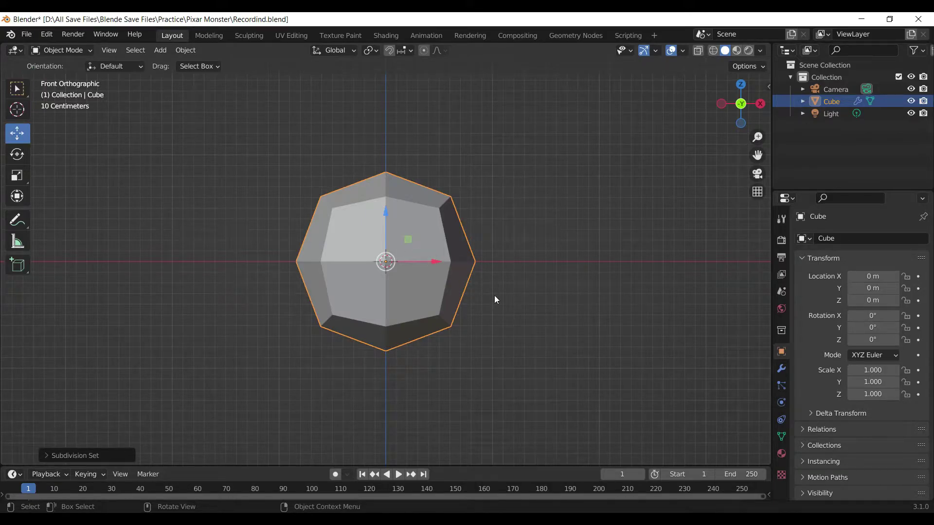
In Edit Mode, squash the cube vertically along Z to about 0.55
key(Tab)
key(s)
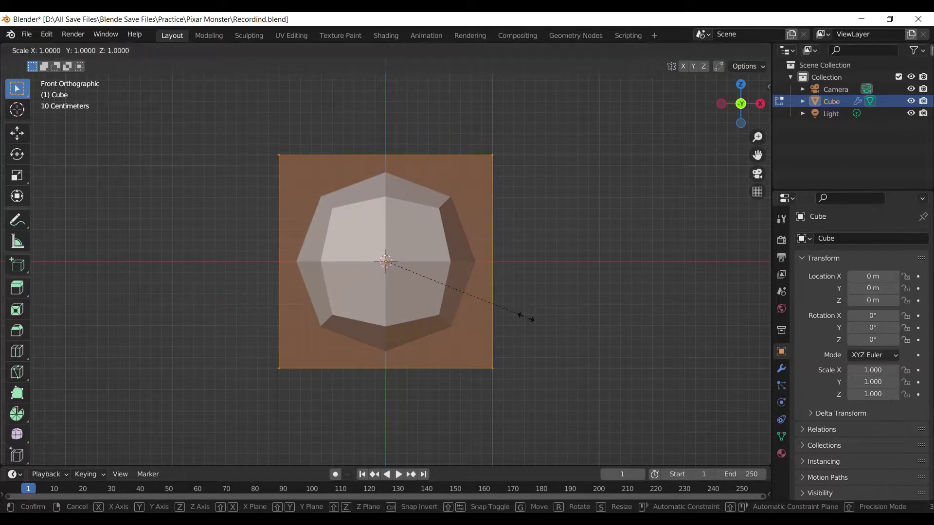
key(z)
click(468, 281)
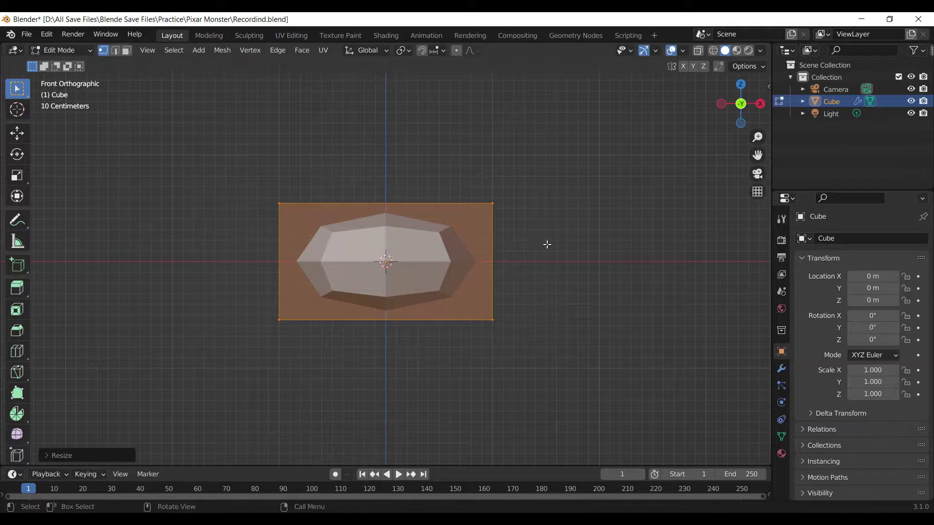
middle_drag(547, 245, 438, 350)
Shorten the mesh front-to-back along Y to about 0.6, then return to front view
click(22, 139)
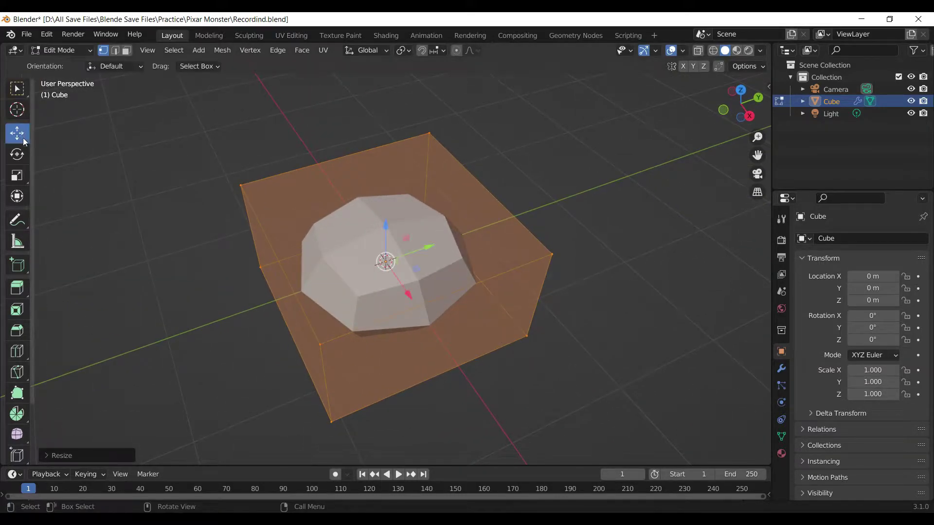
key(s)
key(y)
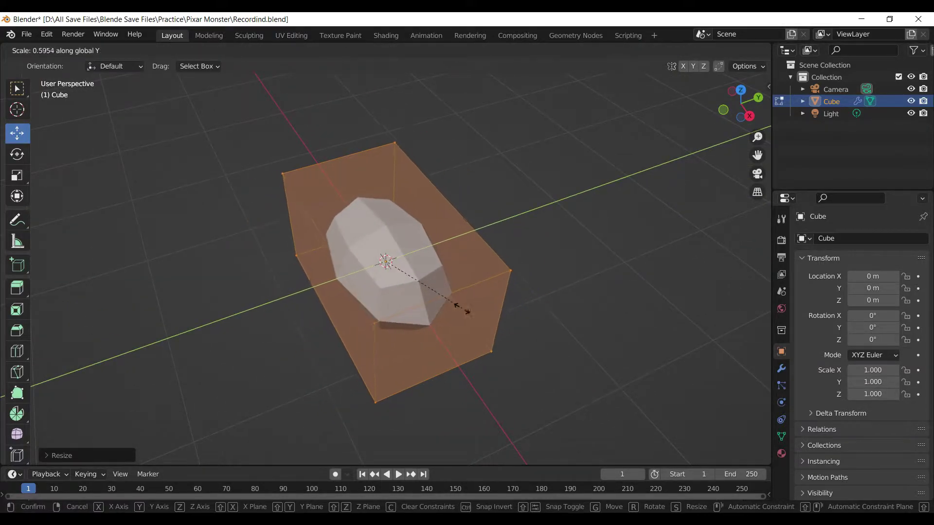
click(445, 304)
mouse_move(371, 324)
middle_down()
mouse_move(469, 246)
mouse_move(444, 253)
middle_up()
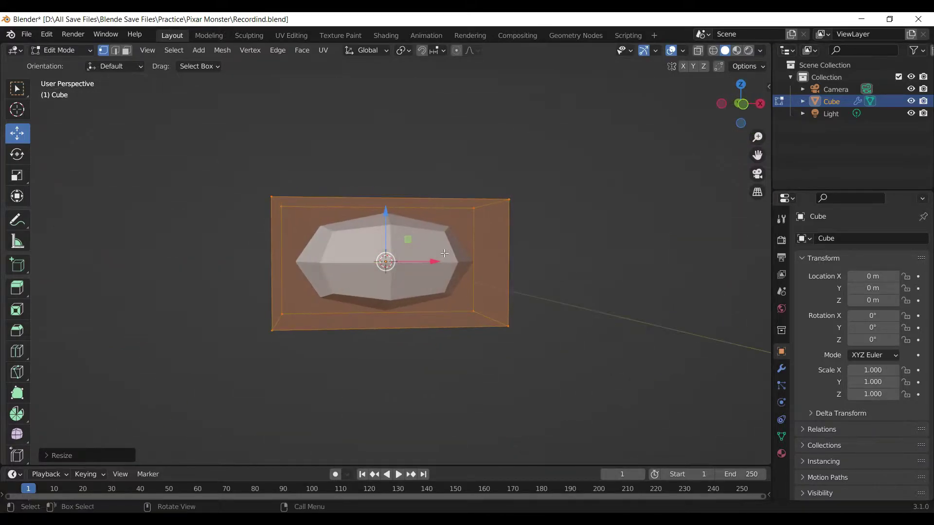
key(KP_1)
key(Tab)
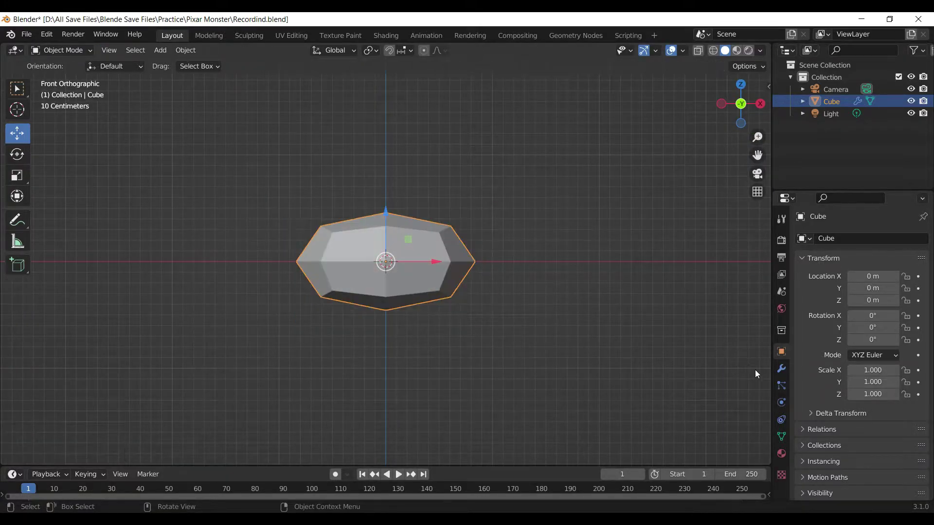
click(781, 368)
Apply the level-1 Subdivision, add a level-2 Subdivision and shade the object smooth
click(894, 258)
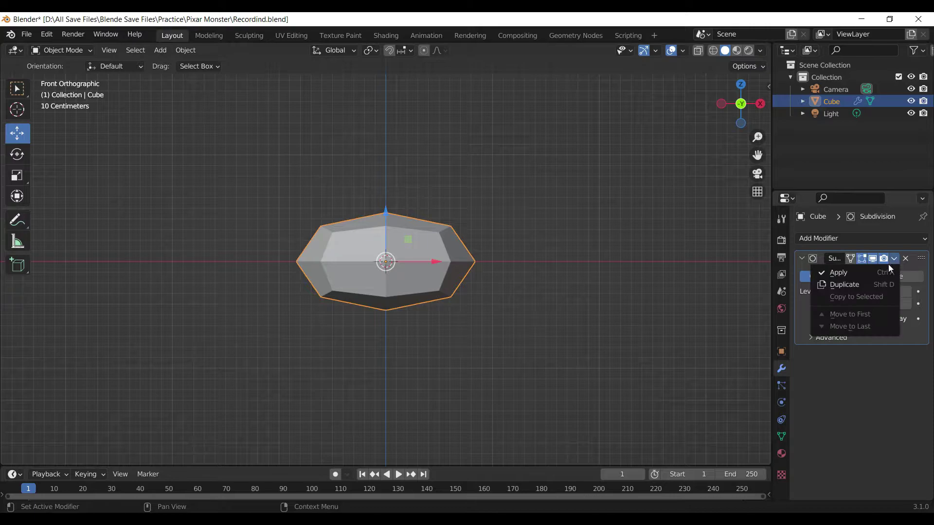
click(828, 273)
key(ctrl+2)
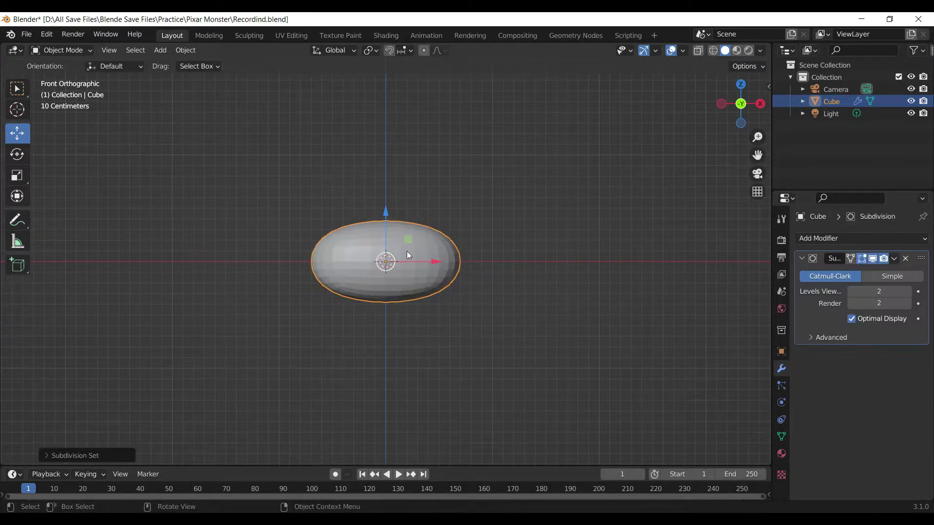
right_click(576, 178)
click(576, 177)
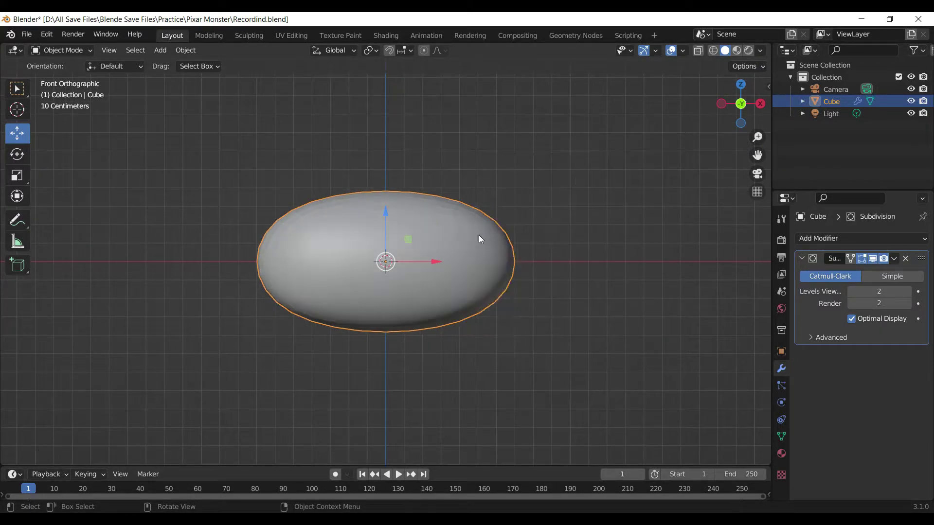
Lower the new Subdivision to level 1 and apply it to the mesh
middle_drag(461, 234, 482, 248)
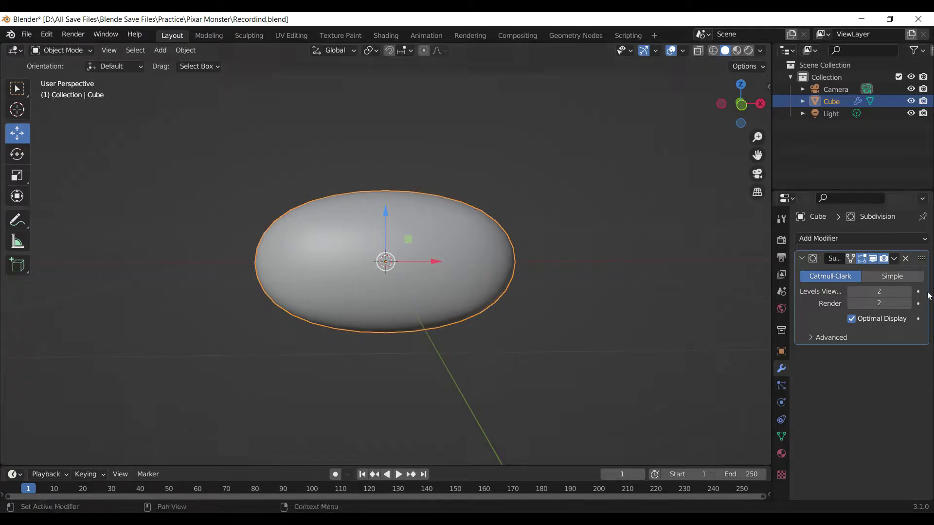
click(852, 291)
click(894, 260)
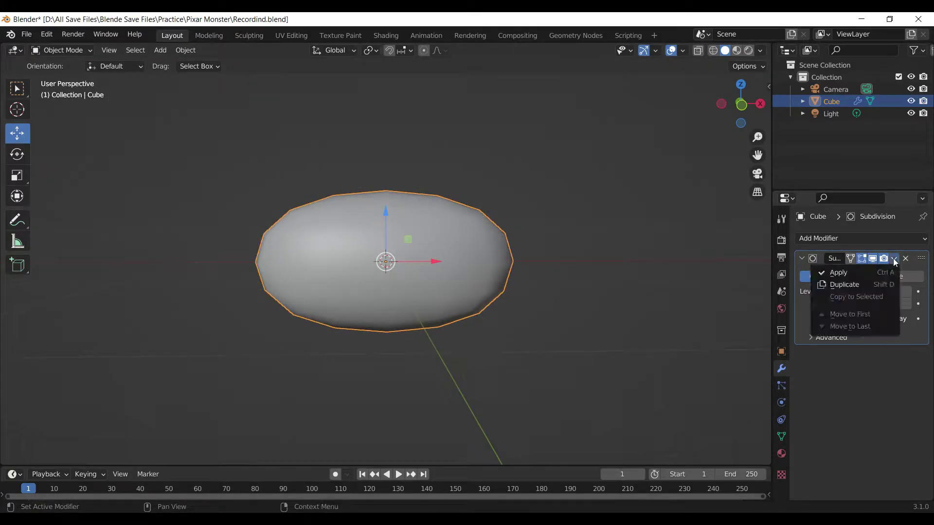
click(883, 270)
In Edit Mode, rip open the oval's lower middle edge with V
key(Tab)
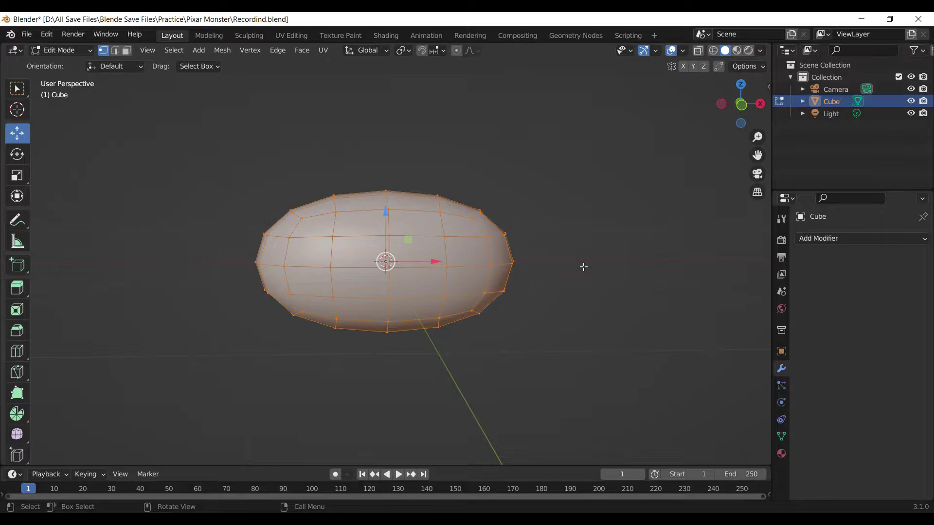
scroll(579, 257, up, 2)
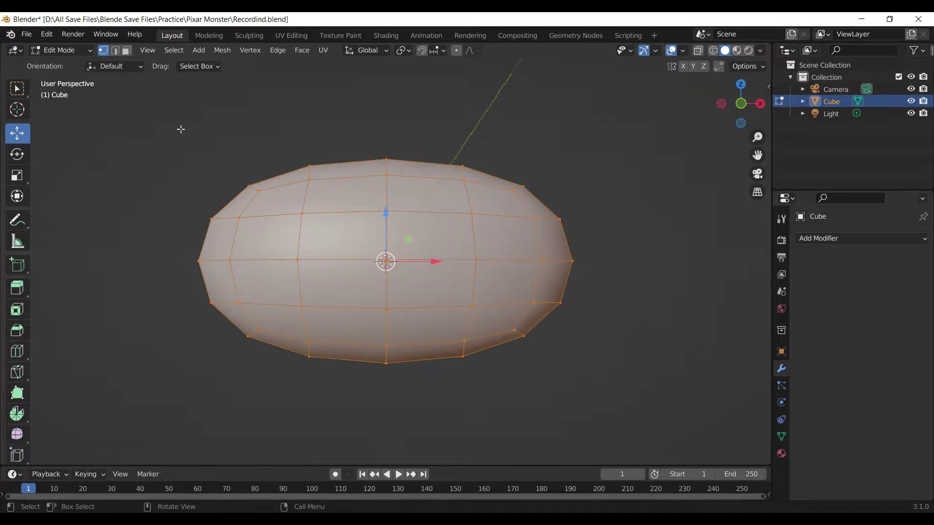
click(116, 50)
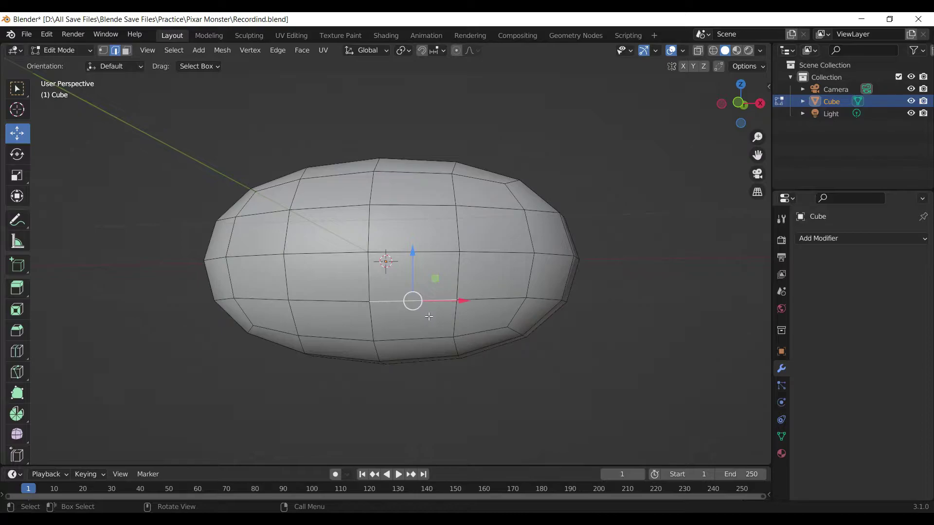
key(v)
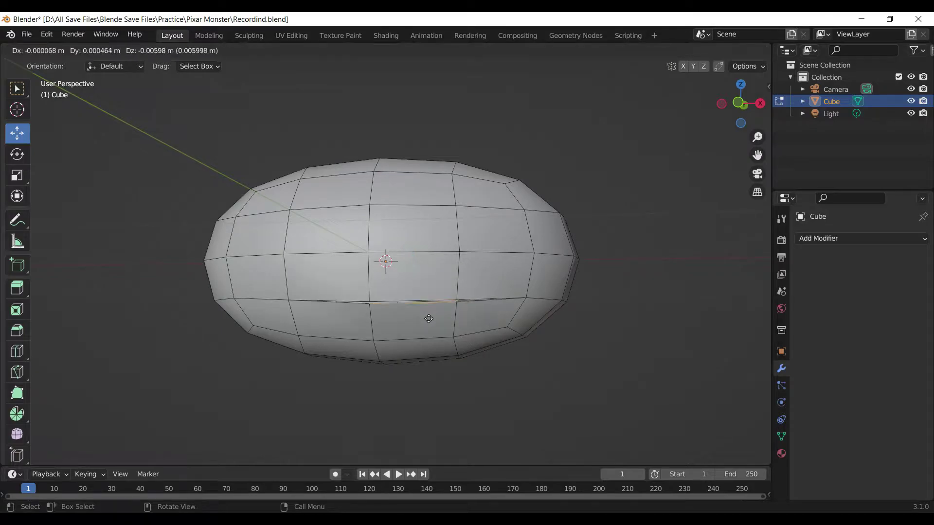
click(428, 323)
click(395, 300)
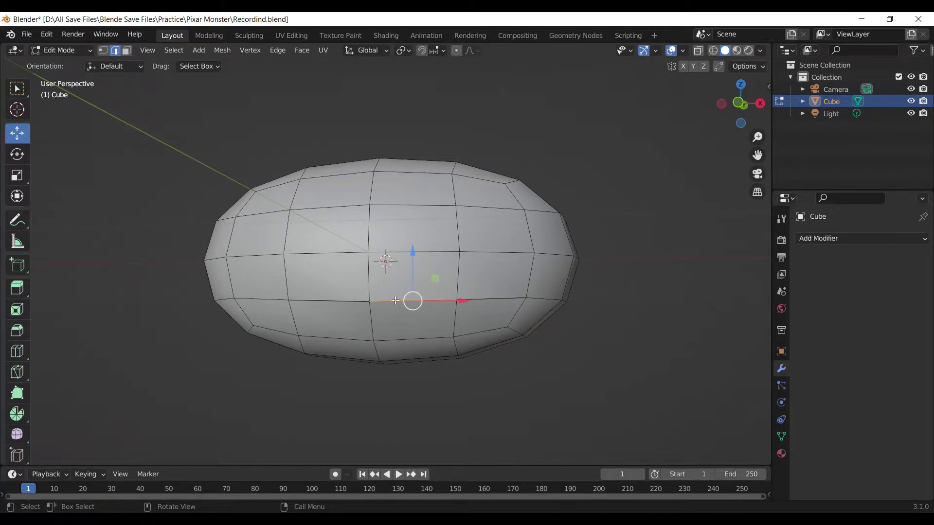
Delete the vertical face loop, then select the left piece with Ctrl+L and delete it
click(127, 50)
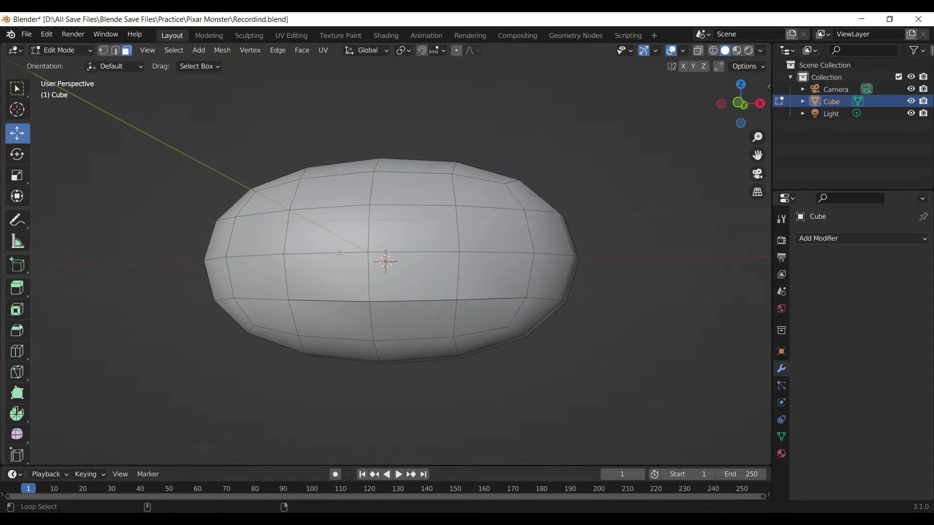
alt+click(338, 253)
key(x)
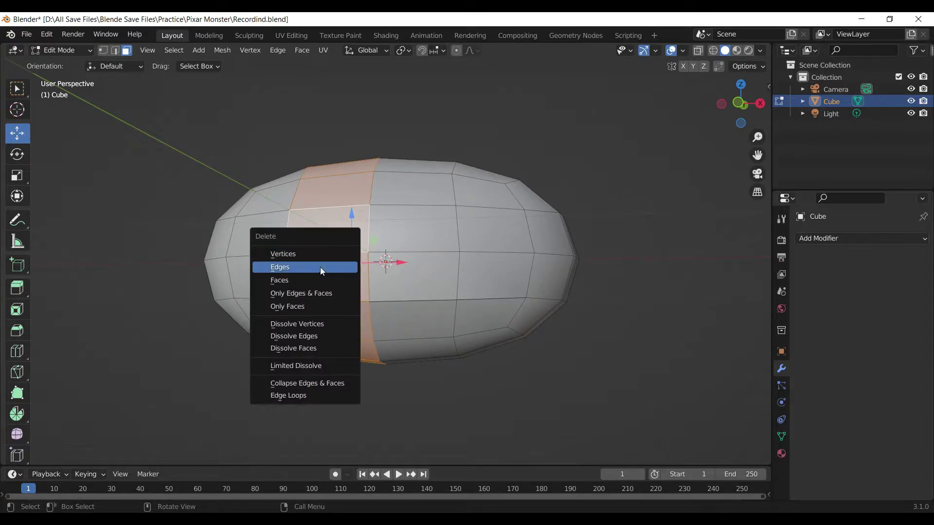
click(297, 280)
click(263, 252)
key(ctrl+l)
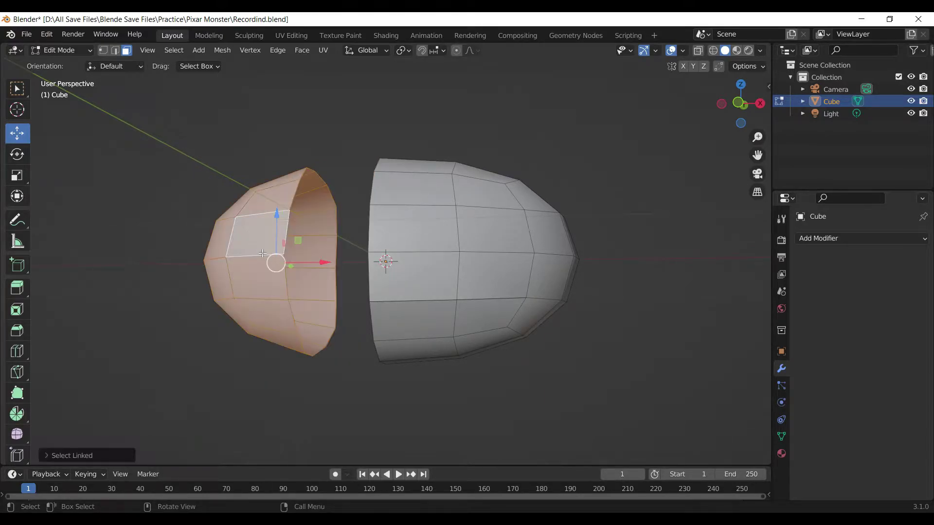
key(x)
click(262, 253)
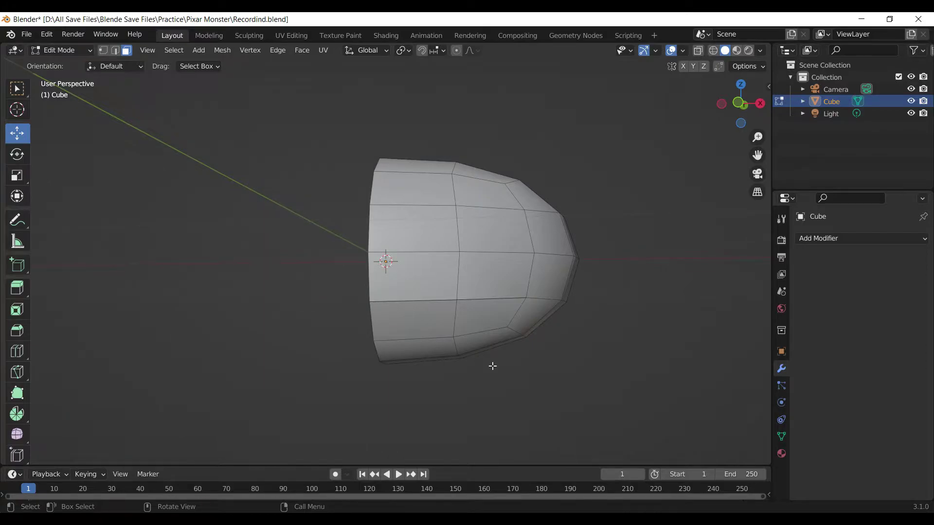
key(Tab)
Add a Mirror modifier to restore the full oval head
click(843, 237)
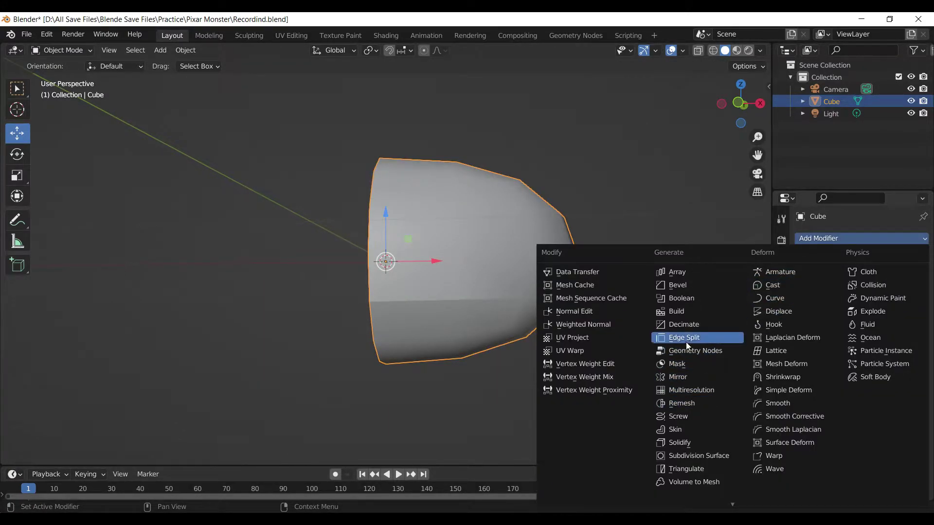
click(693, 378)
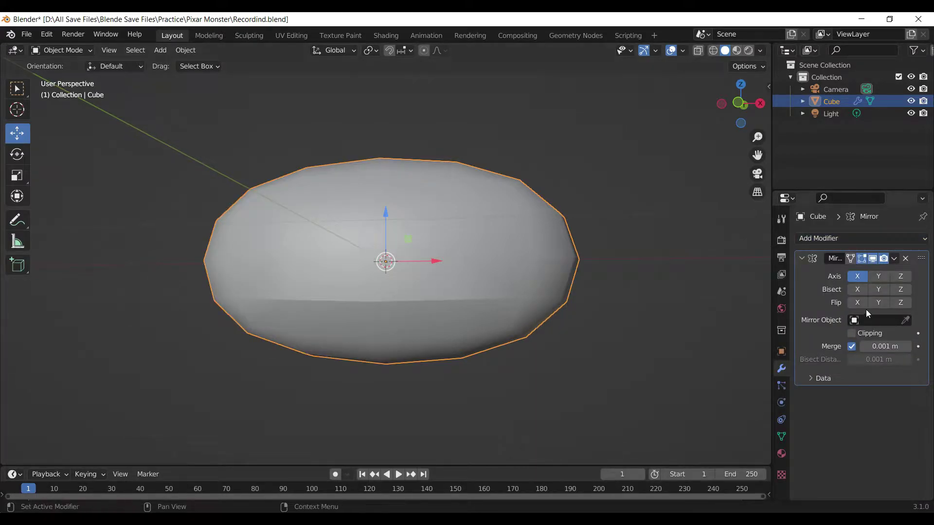
key(Tab)
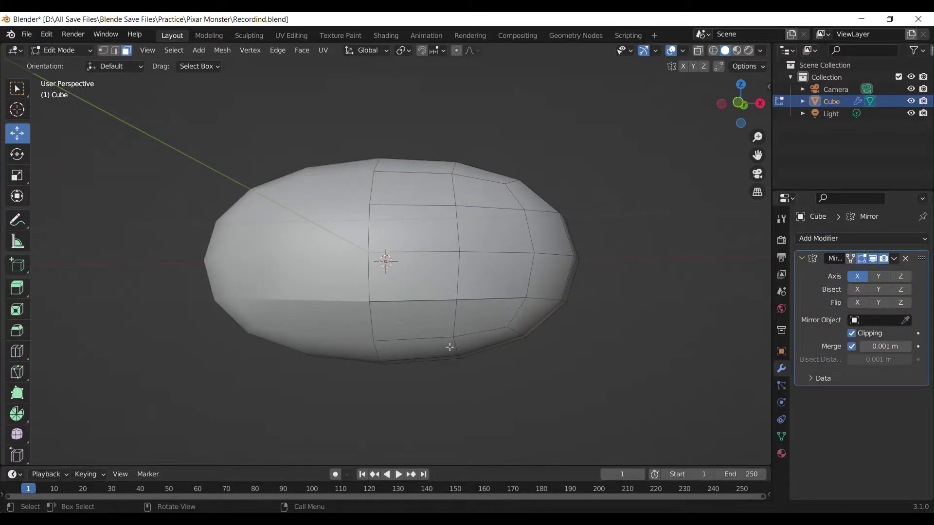
Select the mouth slit edges and nudge them slightly downward
click(416, 303)
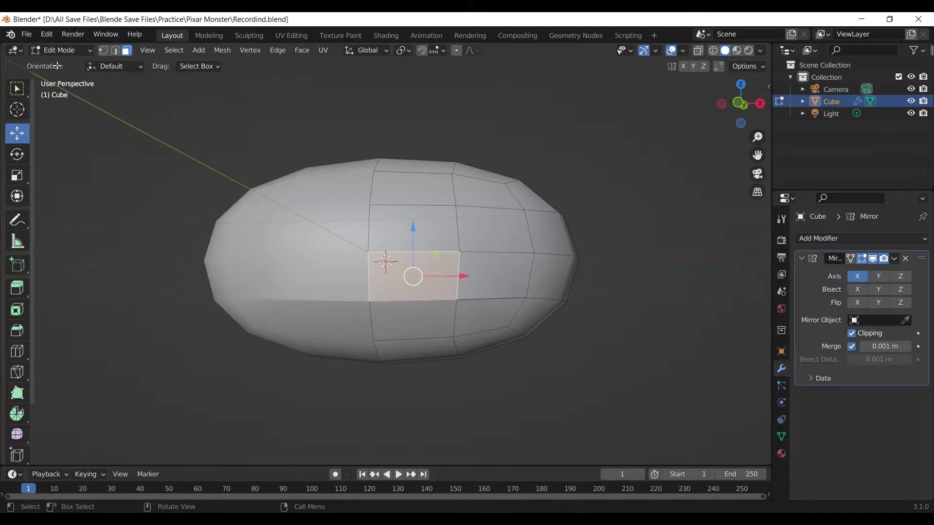
click(117, 50)
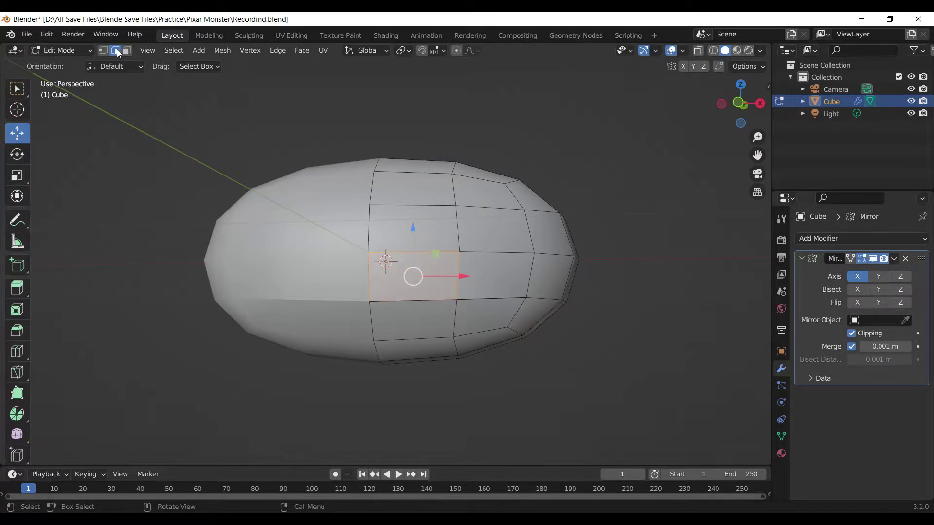
click(488, 298)
shift+click(411, 301)
drag(456, 265, 449, 266)
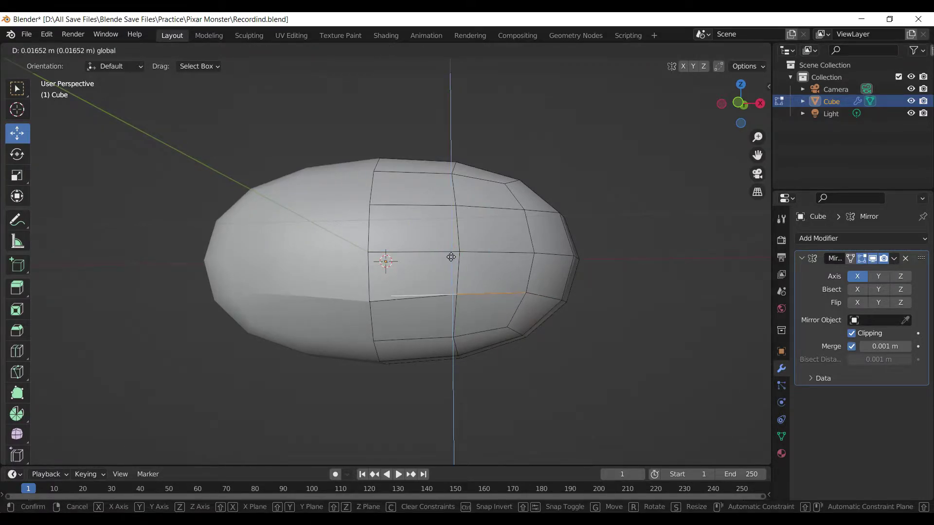
click(449, 266)
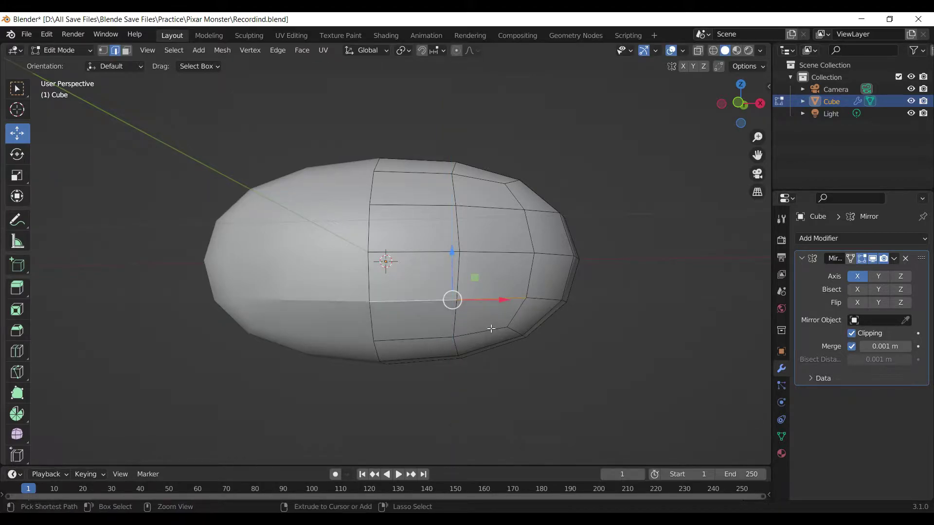
Move the mouth edges along Z to open the mouth gap wider
scroll(407, 309, up, 2)
key(g)
key(z)
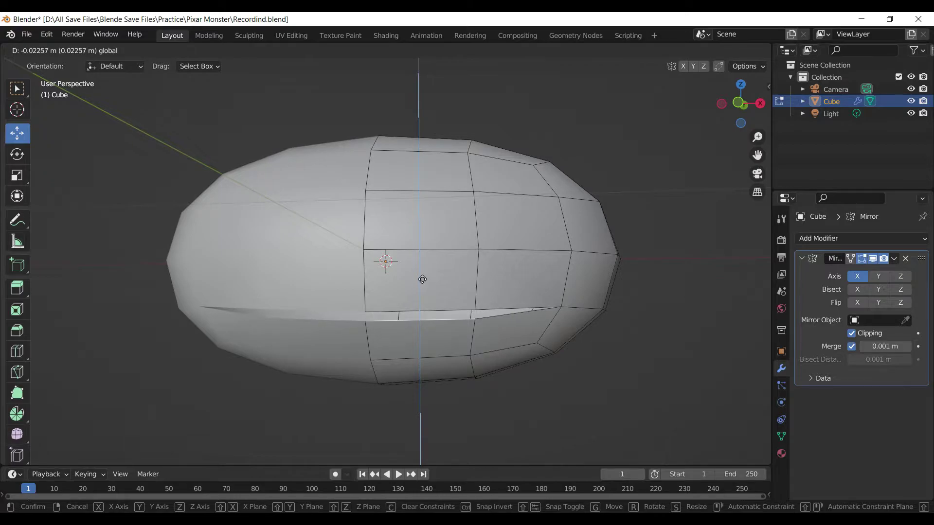
click(422, 280)
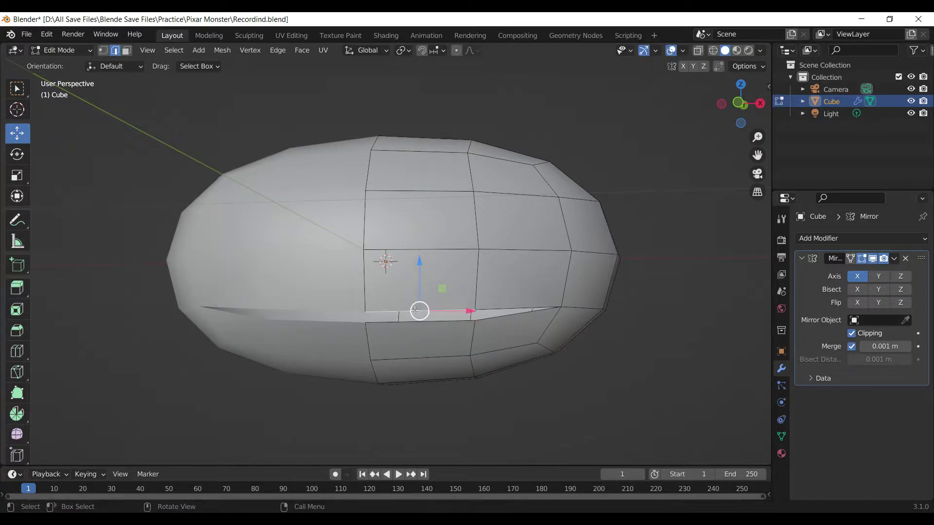
key(g)
click(419, 284)
Push the lower lip loop back along Y twice to deepen the mouth, then exit Edit Mode
click(553, 391)
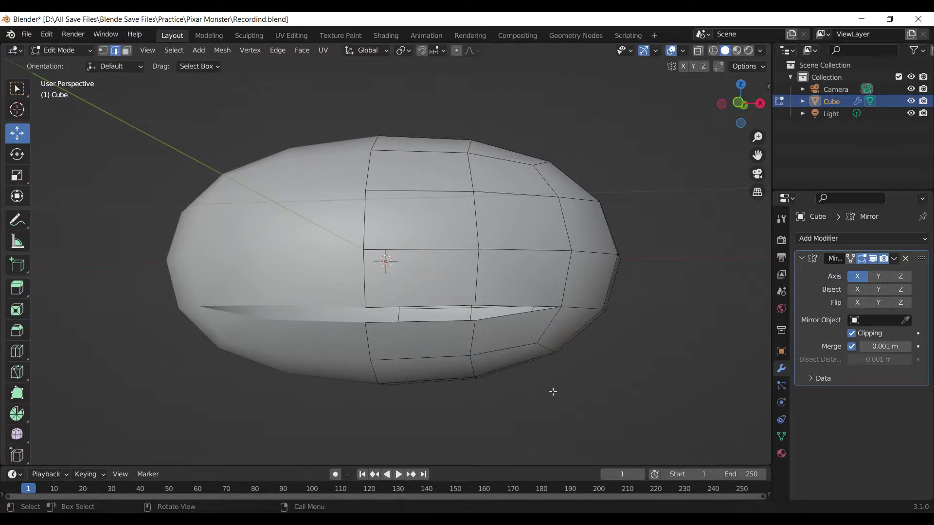
alt+click(441, 322)
middle_drag(441, 322, 433, 332)
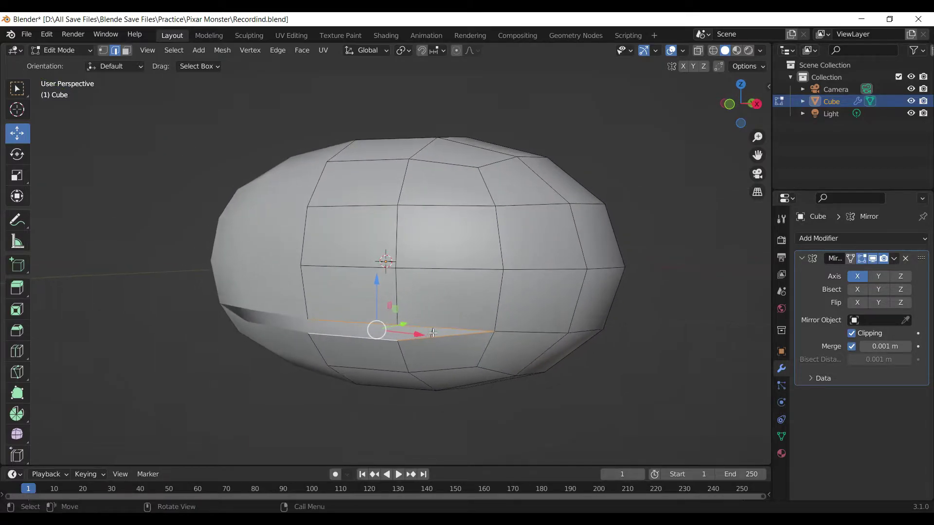
key(g)
key(y)
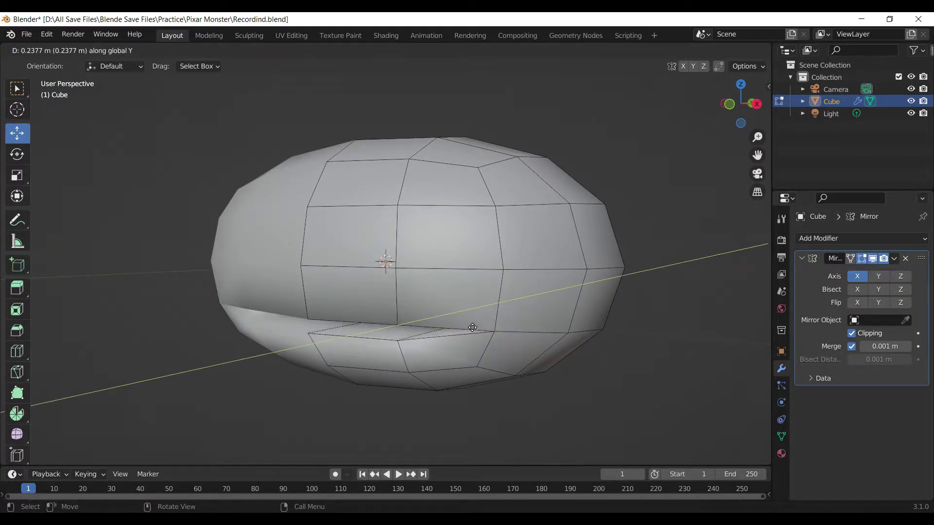
click(511, 317)
mouse_move(511, 317)
middle_down()
mouse_move(518, 321)
mouse_move(474, 348)
middle_up()
scroll(521, 323, up, 2)
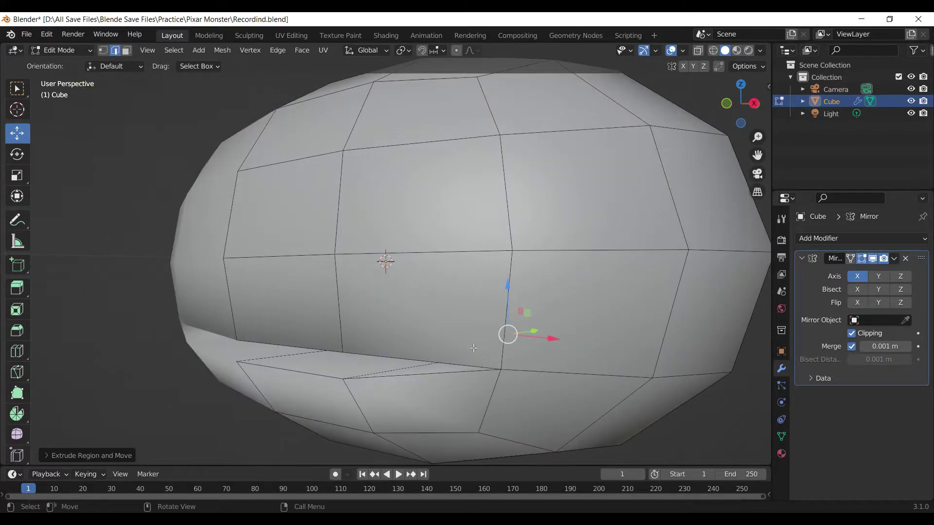
key(g)
key(y)
click(535, 330)
middle_drag(535, 331, 529, 342)
scroll(496, 348, down, 2)
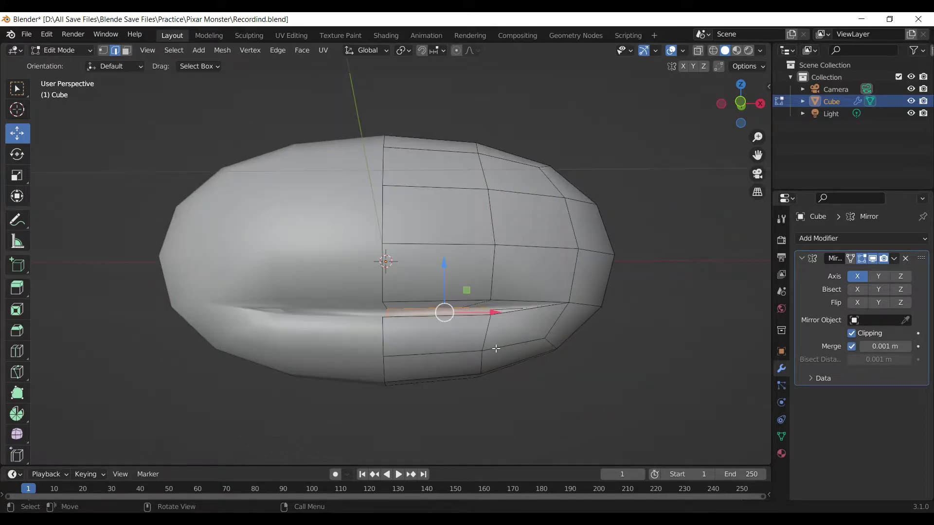
key(Tab)
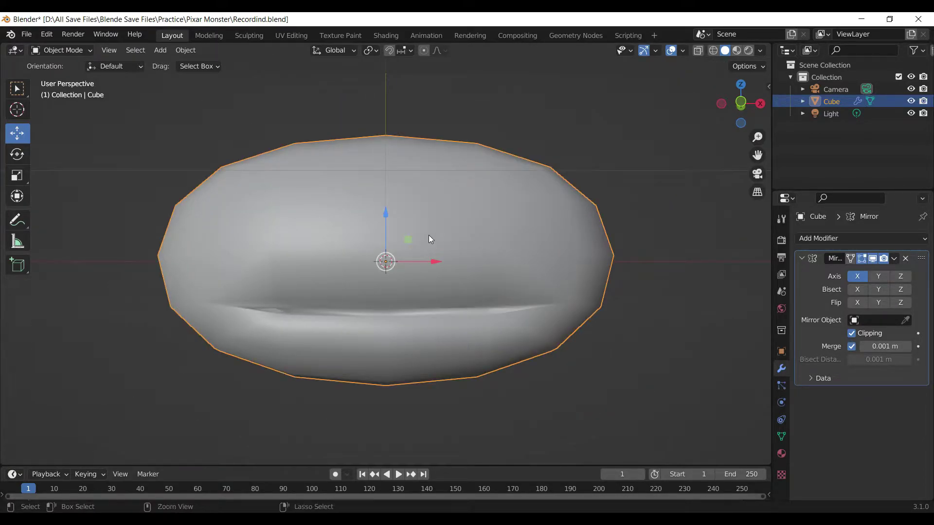
Add a level-3 Subdivision modifier and collapse the Mirror and Subdivision panels
key(ctrl+3)
middle_drag(593, 363, 561, 364)
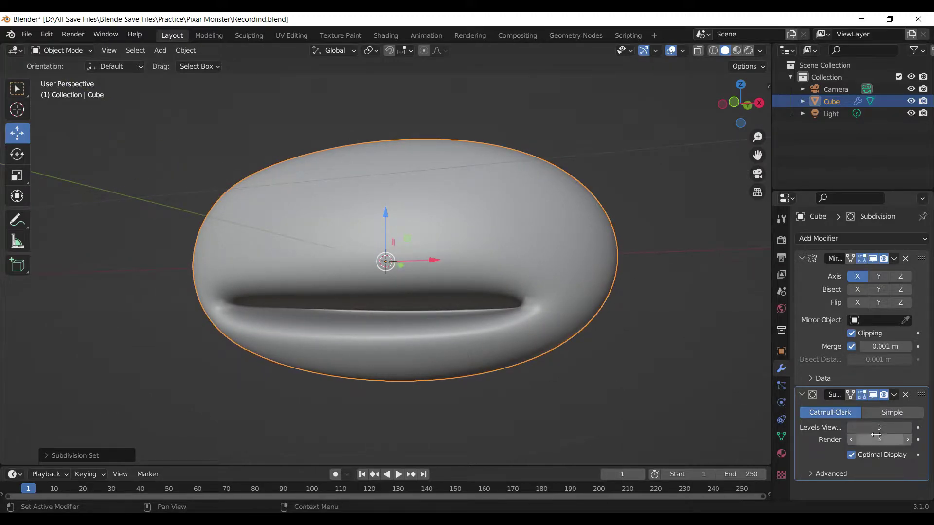
click(802, 257)
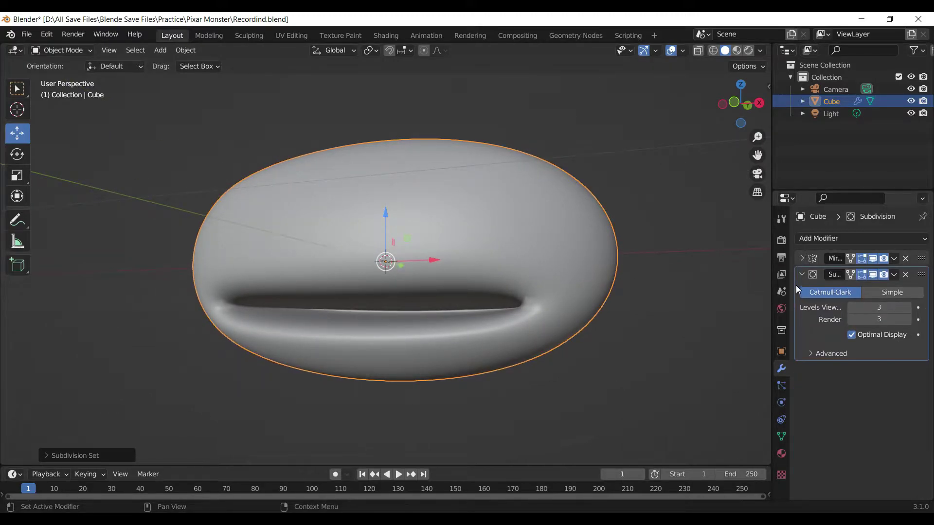
click(796, 280)
mouse_move(494, 371)
middle_down()
mouse_move(518, 325)
mouse_move(507, 361)
middle_up()
Loop-cut a supporting edge loop beside the mouth and slide it toward the lip
key(Tab)
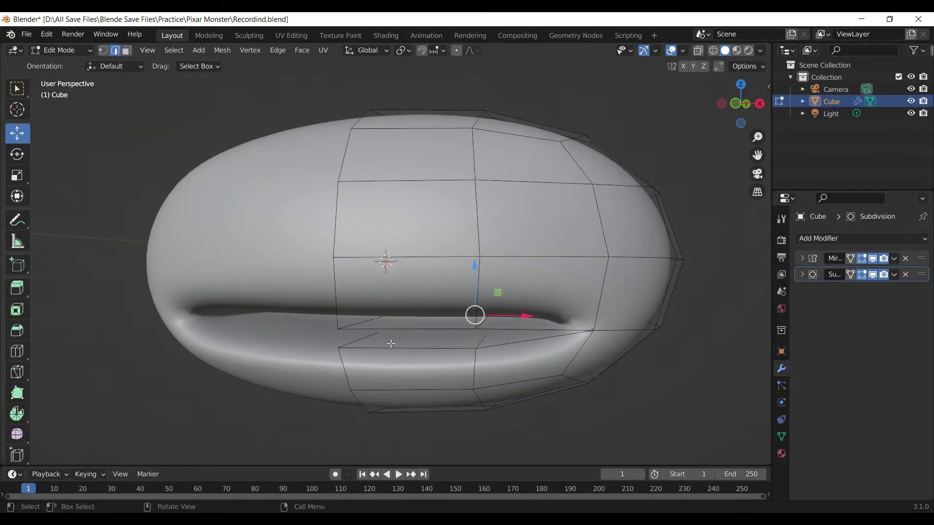
alt+click(383, 338)
key(g)
key(g)
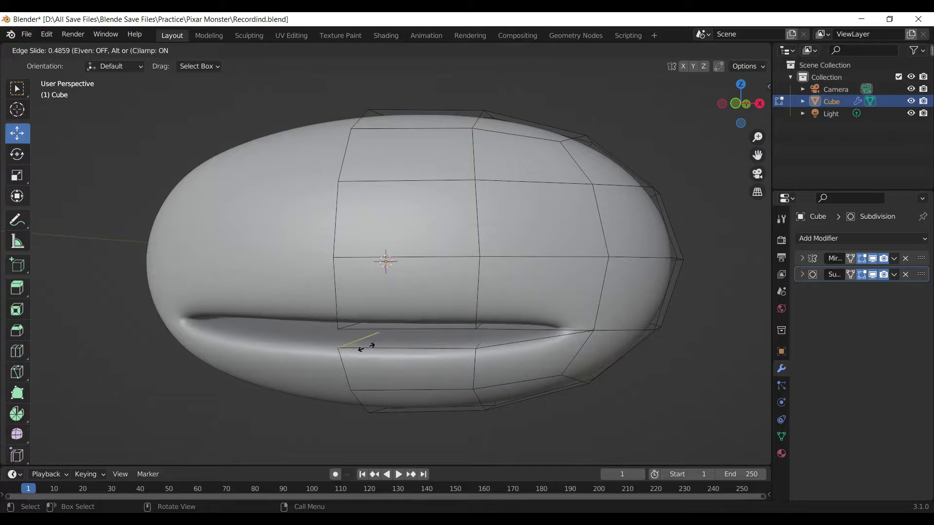
click(353, 355)
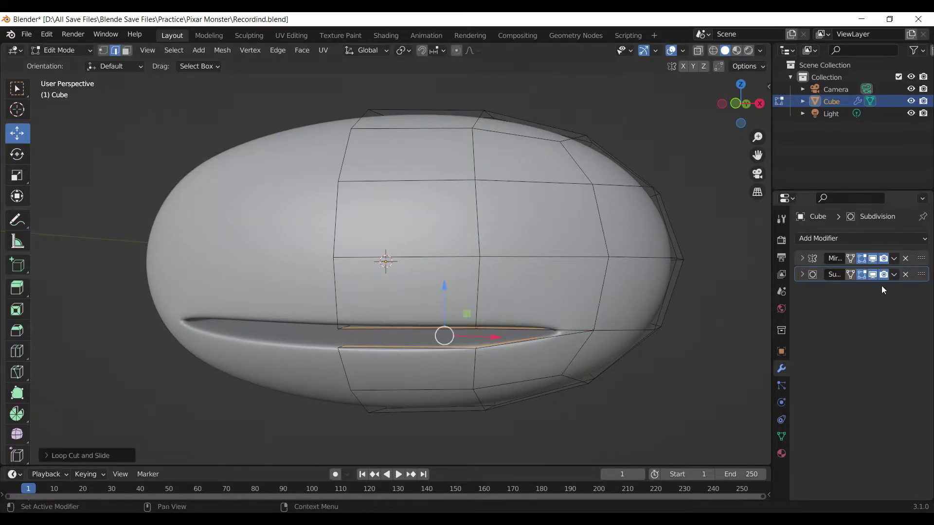
Enable On Cage on the Subdivision, then return to front view in face select
click(803, 275)
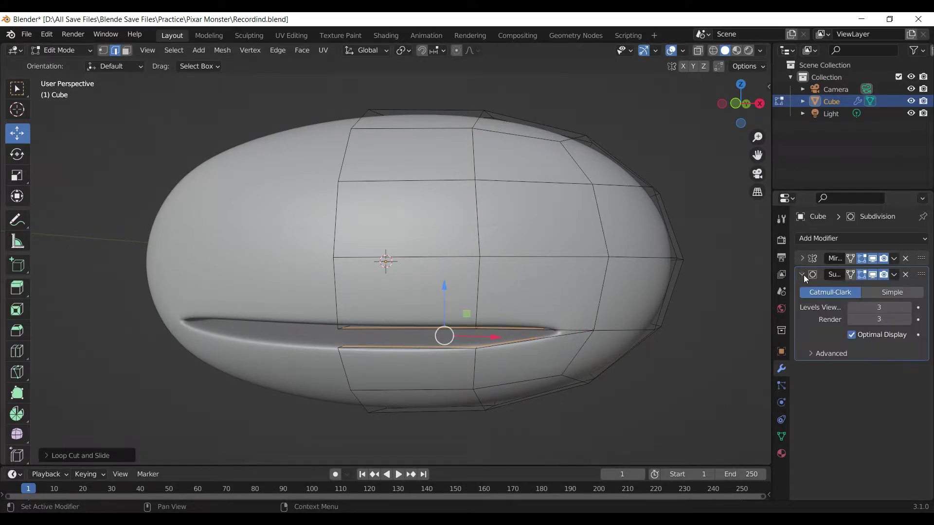
click(850, 275)
middle_drag(630, 394, 660, 410)
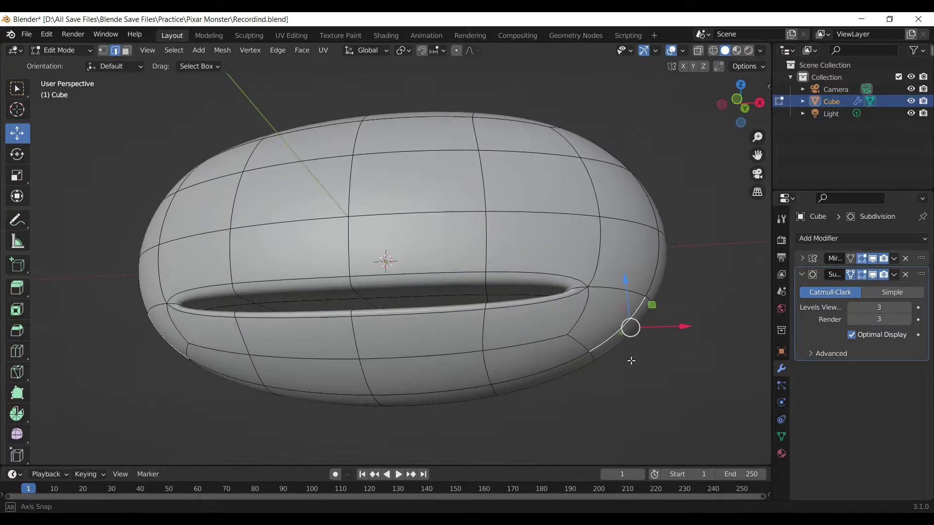
click(659, 410)
key(KP_1)
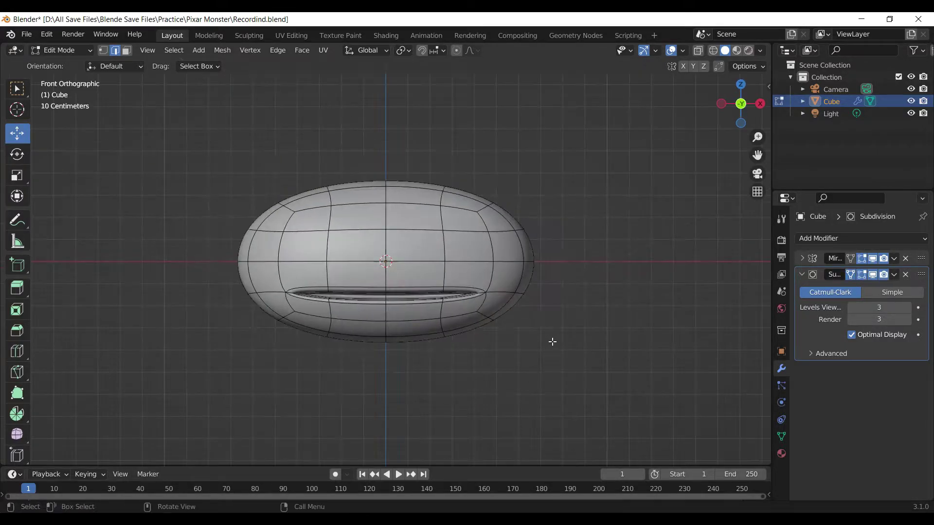
click(126, 50)
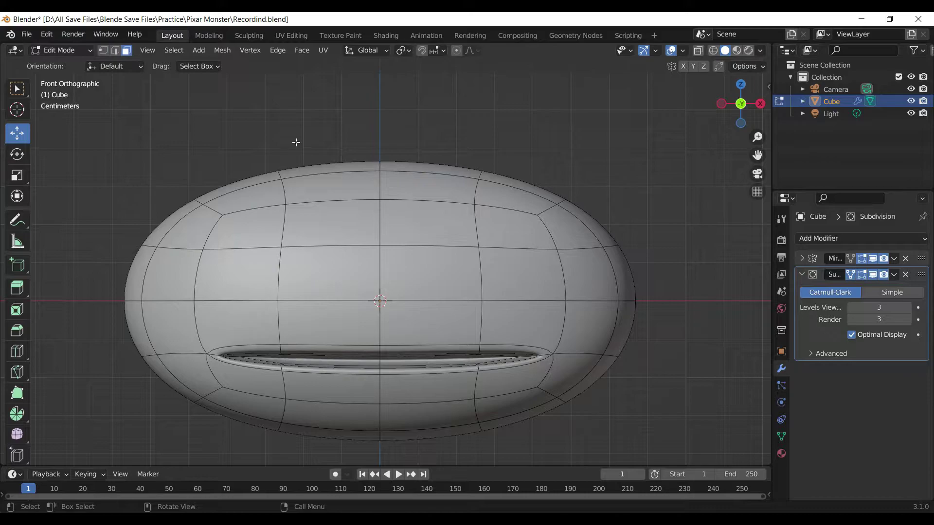
Select two upper cheek faces and round them with LoopTools Circle
click(514, 222)
shift+click(521, 270)
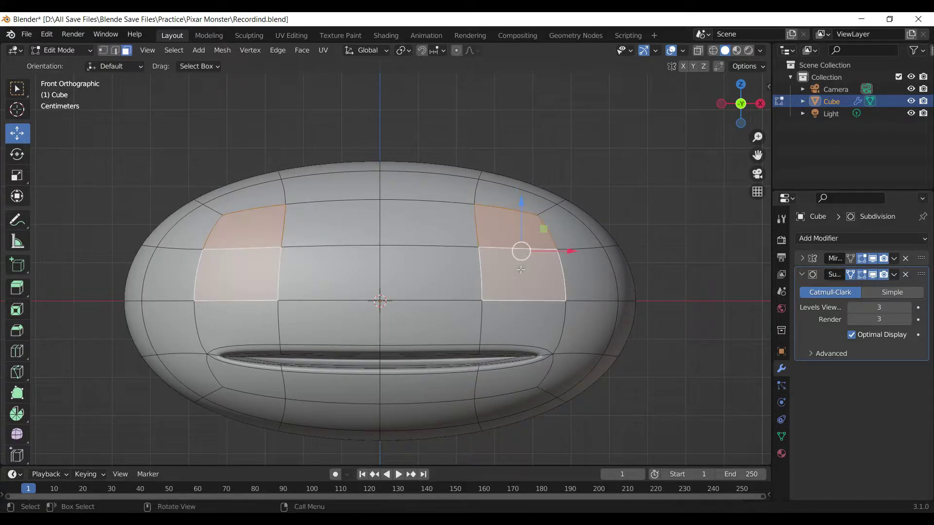
right_click(646, 135)
mouse_move(612, 132)
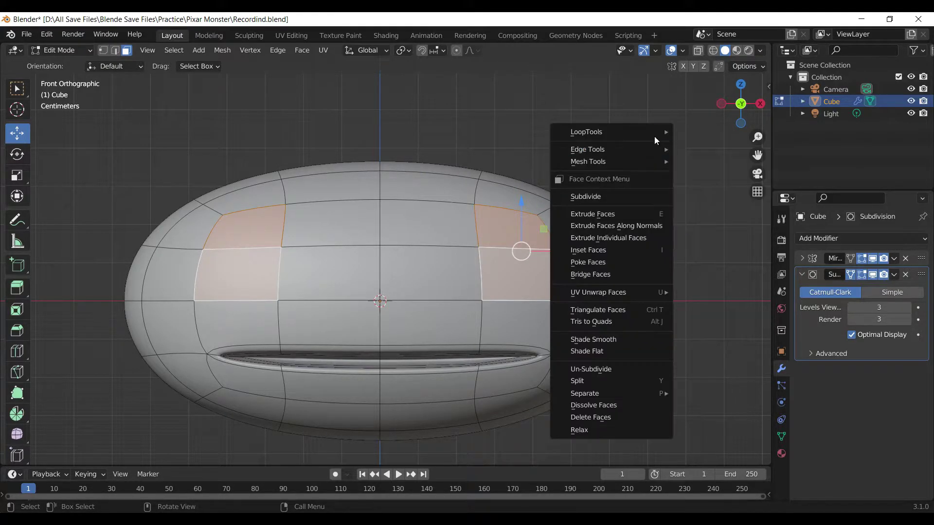
click(710, 143)
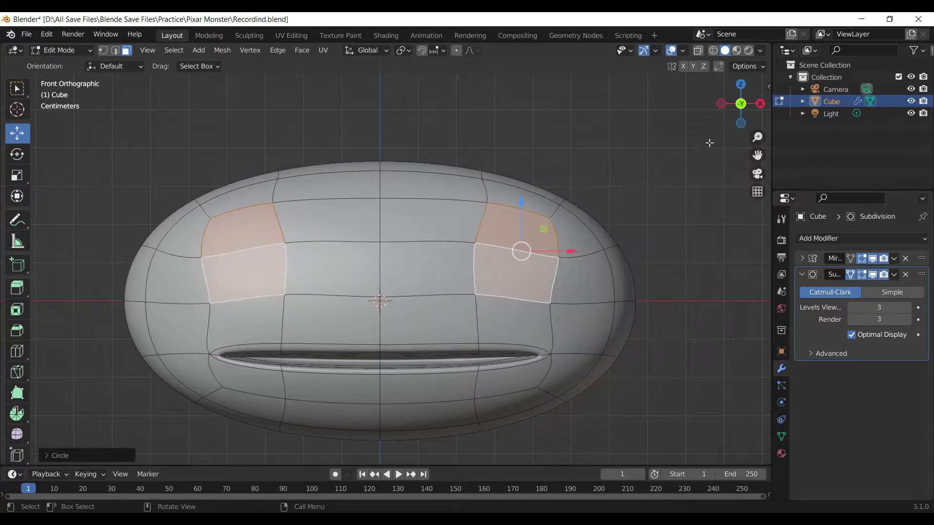
Slide a vertical edge loop sideways beside the eye patch
click(115, 52)
click(481, 224)
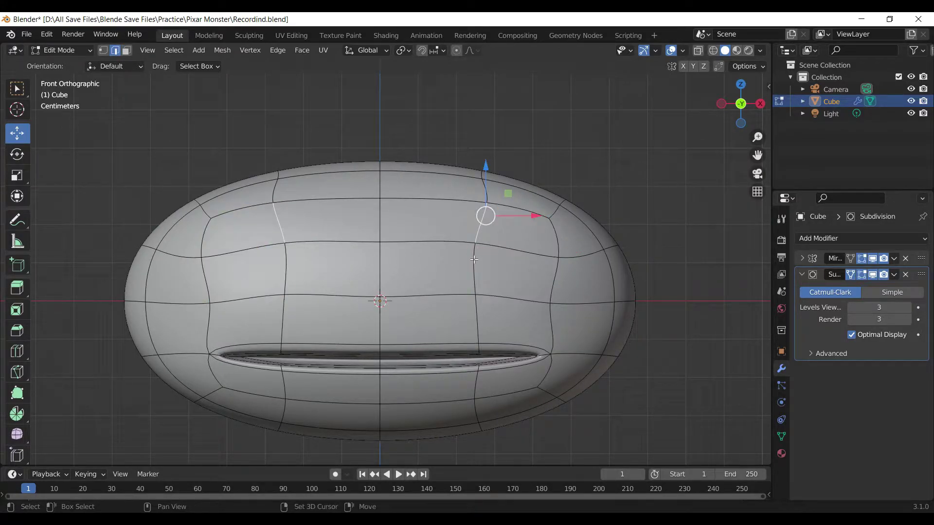
alt+click(477, 252)
key(g)
key(g)
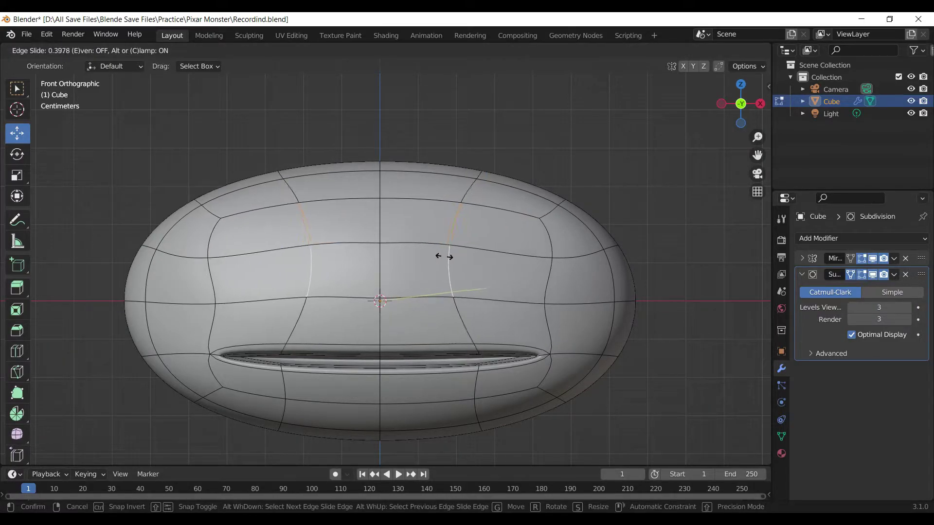
click(433, 253)
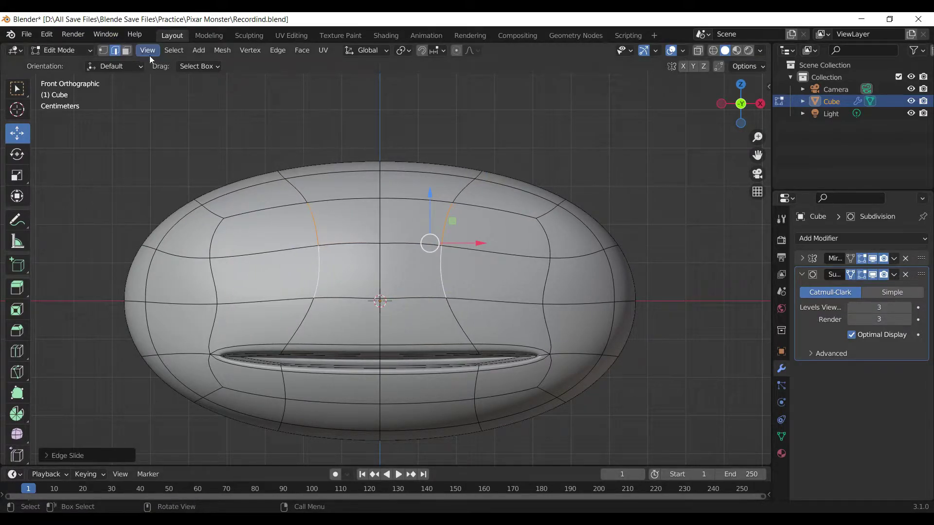
Select the eye faces on both cheeks, inset them, and round the insets with LoopTools Circle
key(3)
key(c)
mouse_move(527, 237)
mouse_down()
mouse_move(498, 227)
mouse_move(496, 282)
mouse_up()
right_click(607, 131)
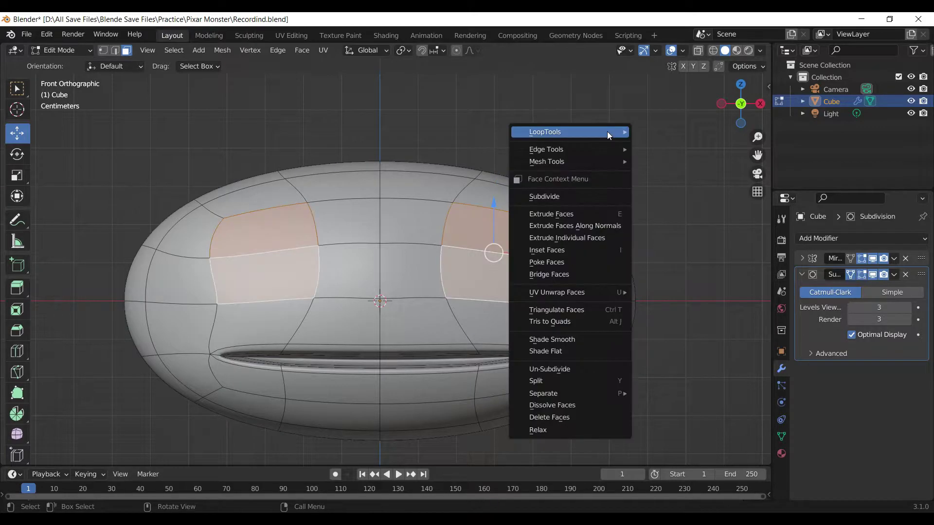
key(Escape)
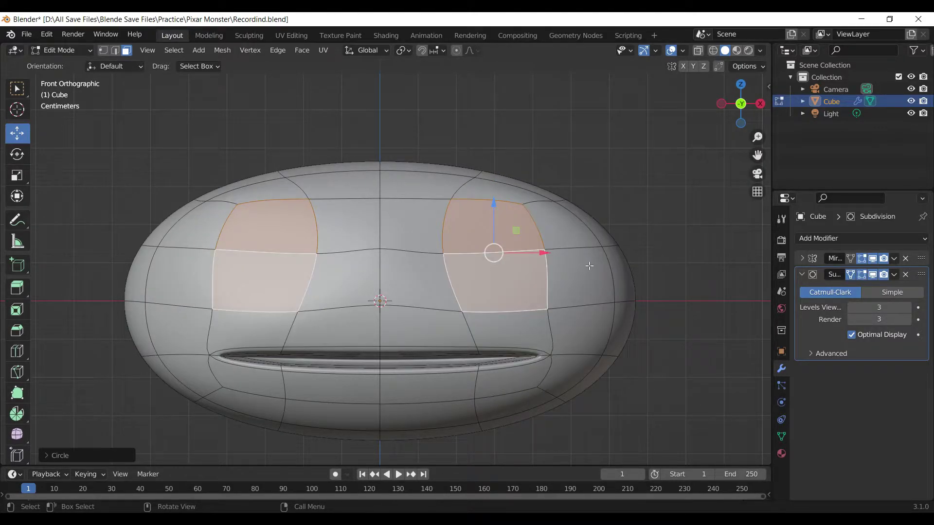
key(i)
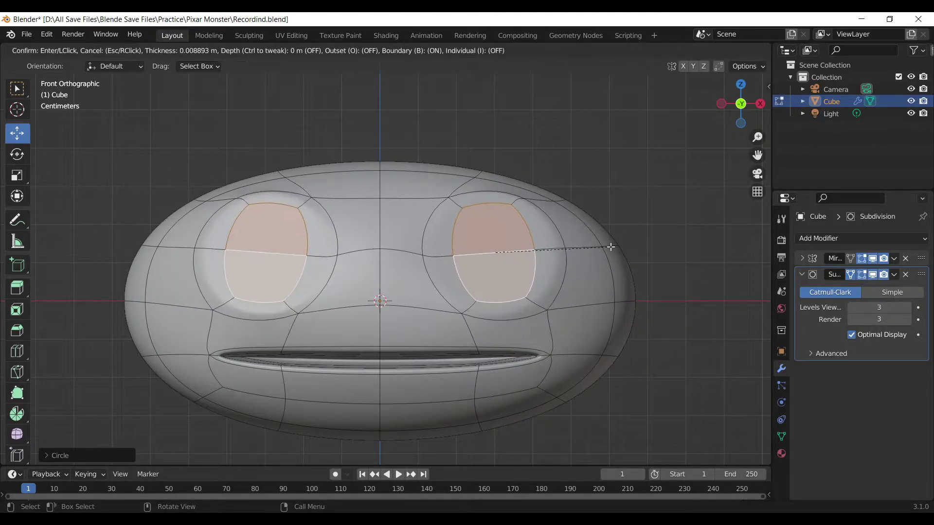
click(609, 247)
right_click(623, 151)
click(687, 165)
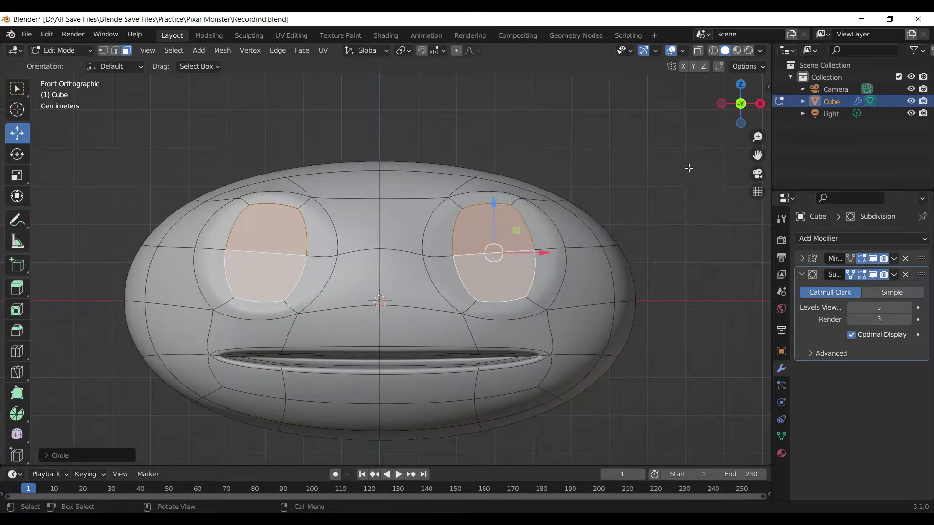
middle_drag(622, 226, 523, 268)
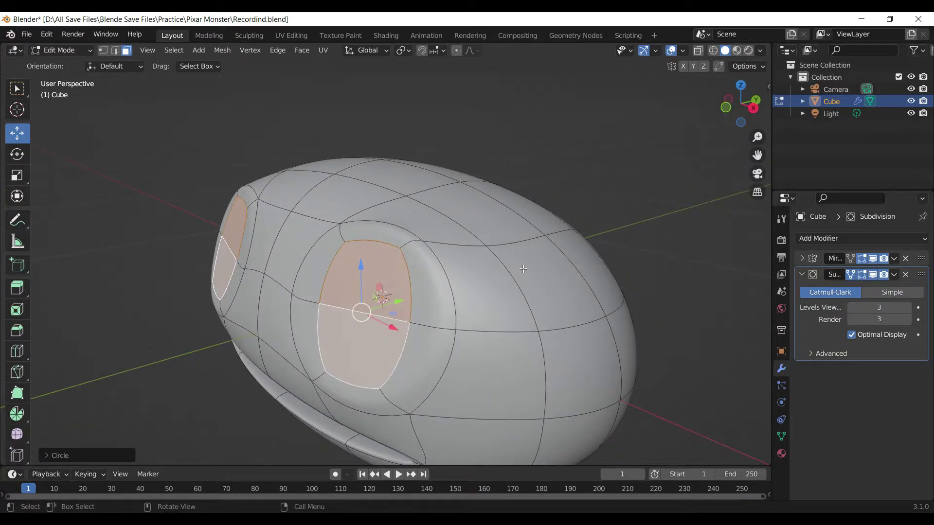
Extrude the eye faces inward and scale them down to deepen both sockets
key(e)
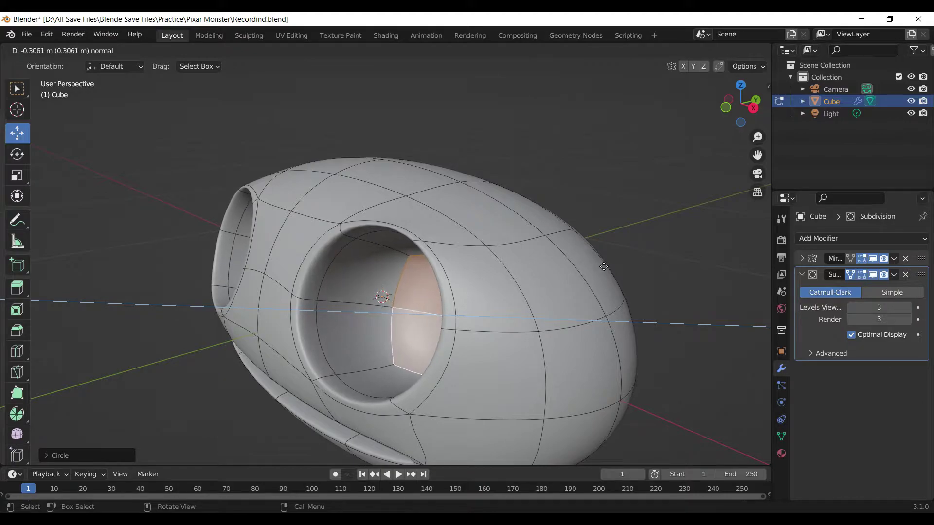
click(603, 266)
mouse_move(604, 267)
middle_down()
mouse_move(524, 261)
mouse_move(516, 281)
middle_up()
key(s)
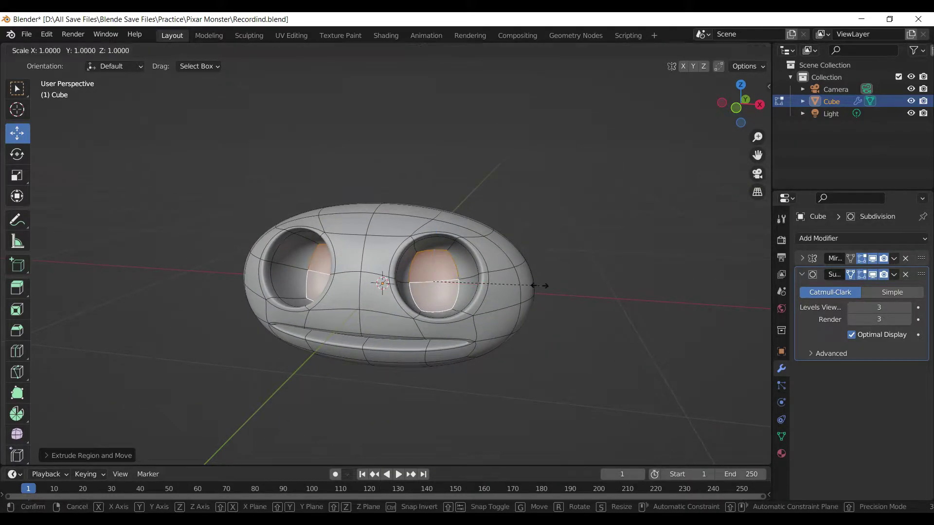
key(z)
click(507, 280)
middle_drag(508, 280, 538, 264)
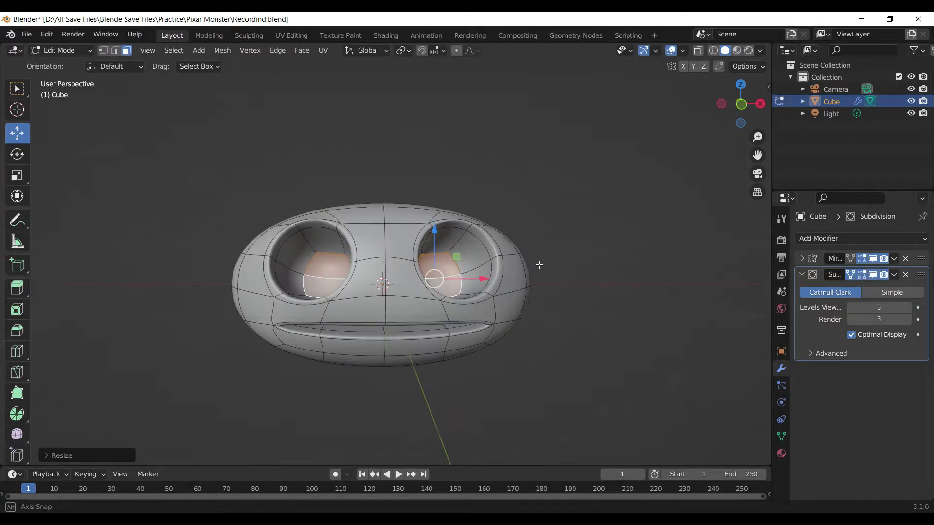
scroll(538, 265, up, 1)
scroll(538, 265, up, 2)
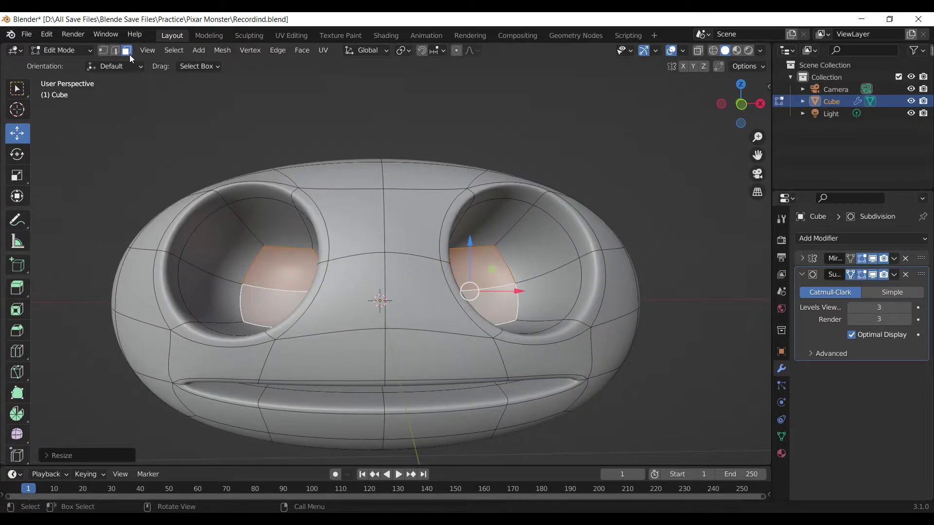
Select the face between the eye sockets and inset it into nostril faces
key(2)
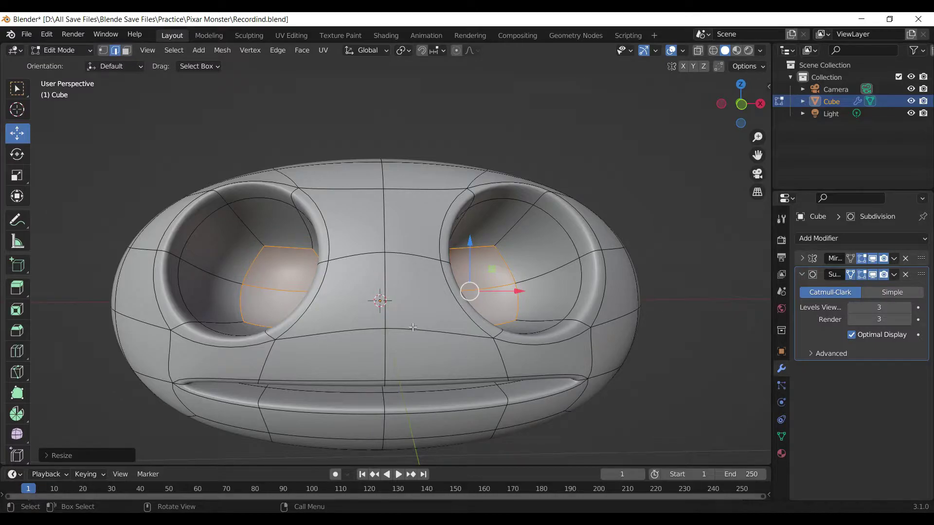
click(412, 335)
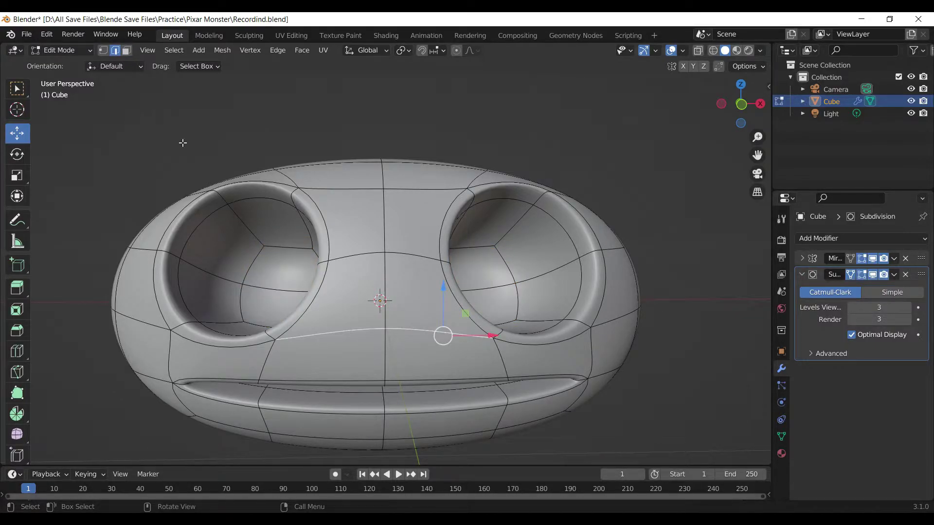
click(128, 51)
click(411, 311)
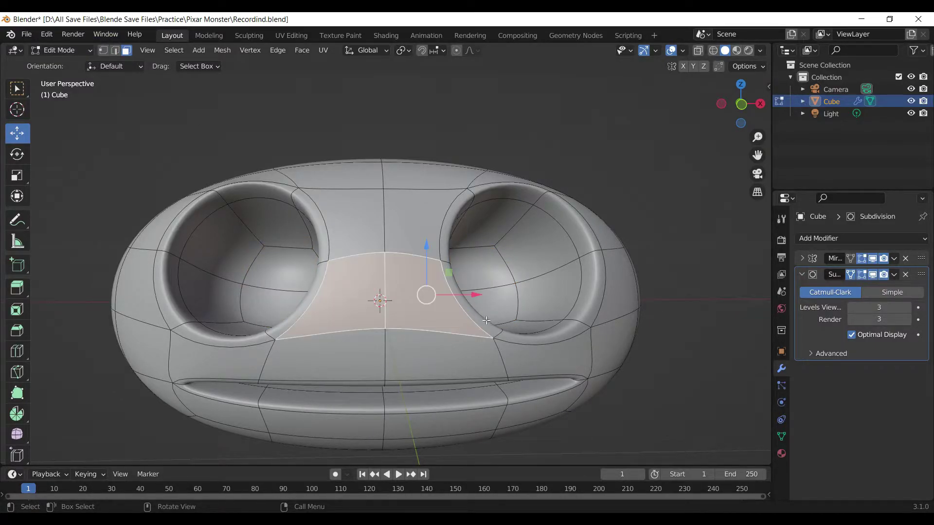
key(i)
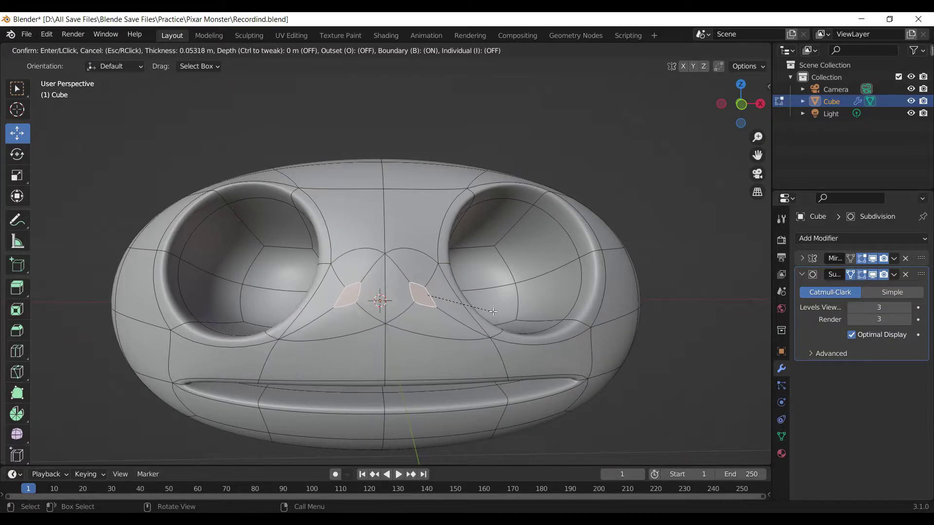
click(514, 287)
Round the inset faces with LoopTools Circle and extrude them inward as nostrils
right_click(513, 287)
click(583, 181)
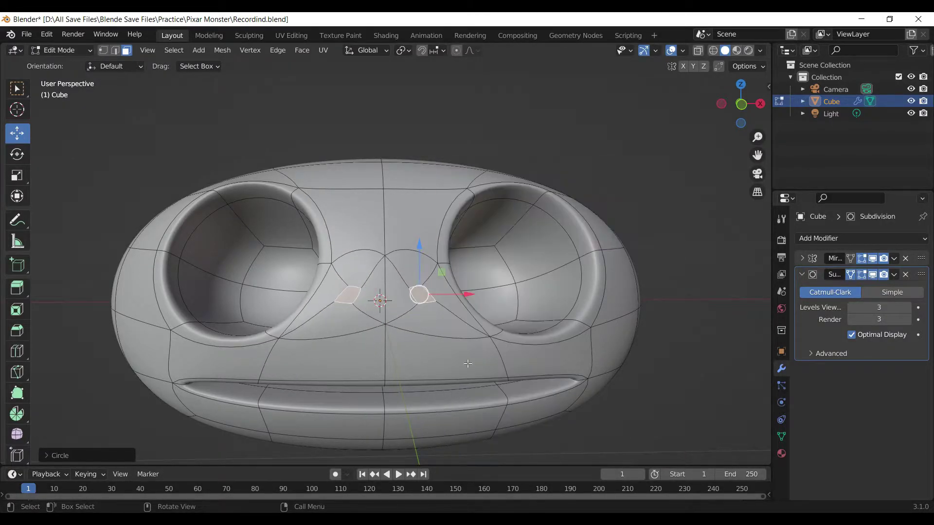
key(e)
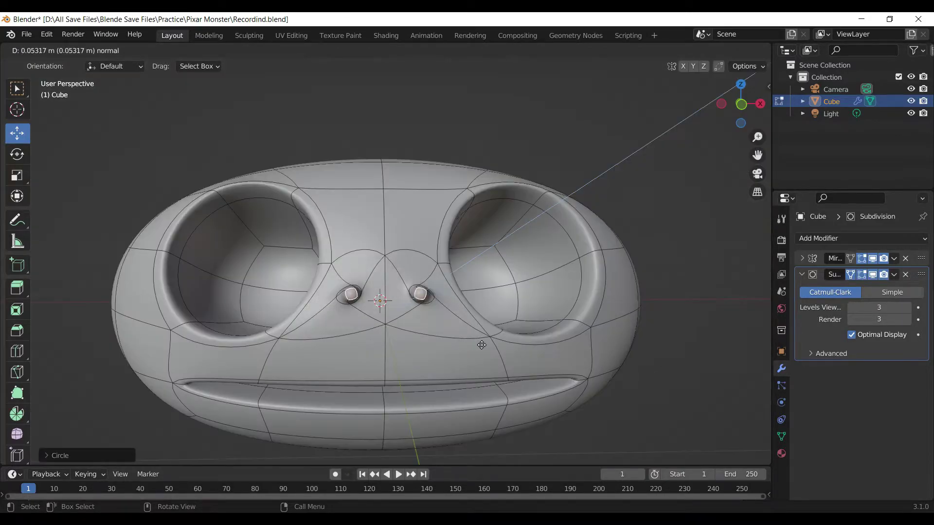
click(471, 345)
Move the nostril geometry to a new position on the monster's face
middle_drag(471, 345, 481, 335)
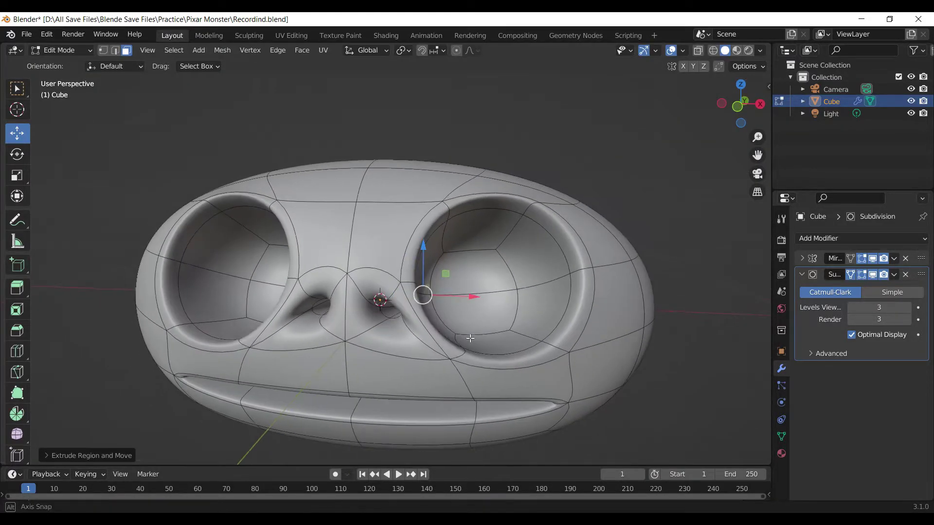
key(g)
click(411, 309)
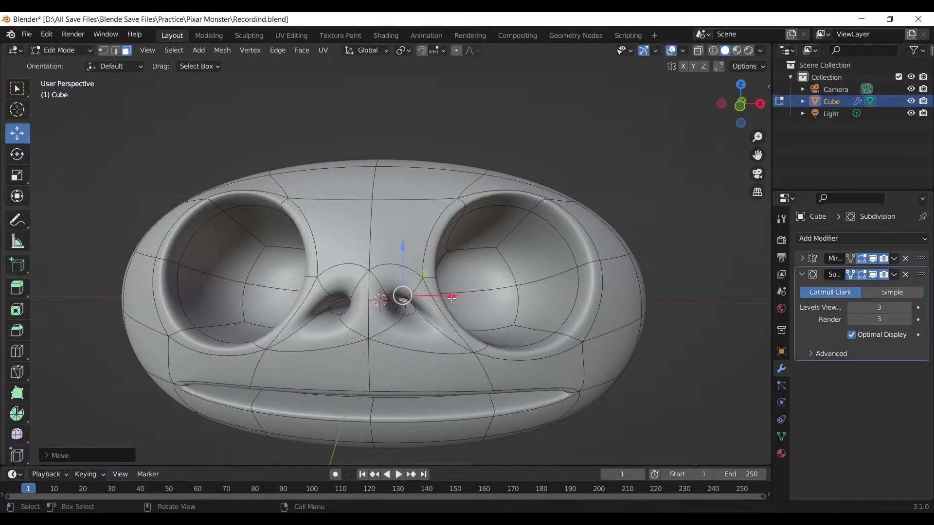
mouse_move(410, 309)
middle_down()
mouse_move(409, 317)
mouse_move(465, 285)
middle_up()
key(g)
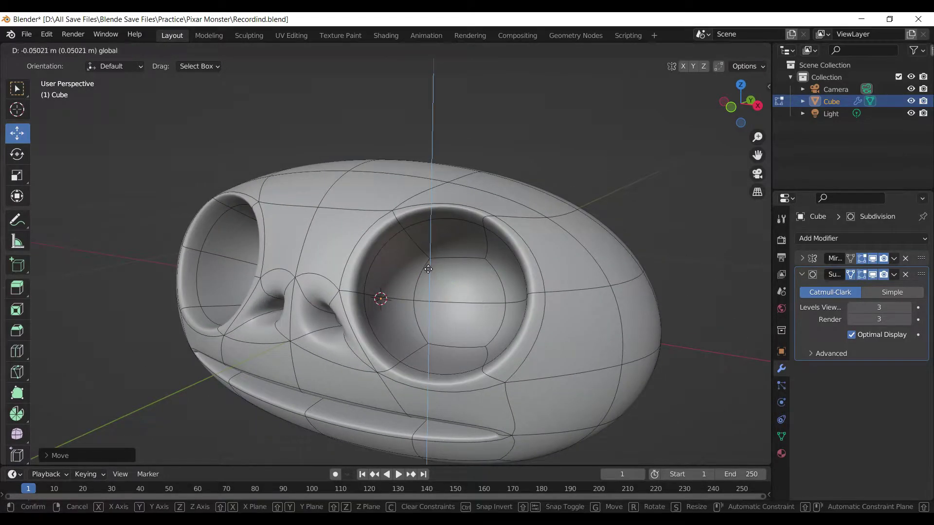
right_click(432, 250)
Scale the nostril geometry down to make smaller nostrils
middle_drag(432, 249, 364, 325)
scroll(363, 325, up, 2)
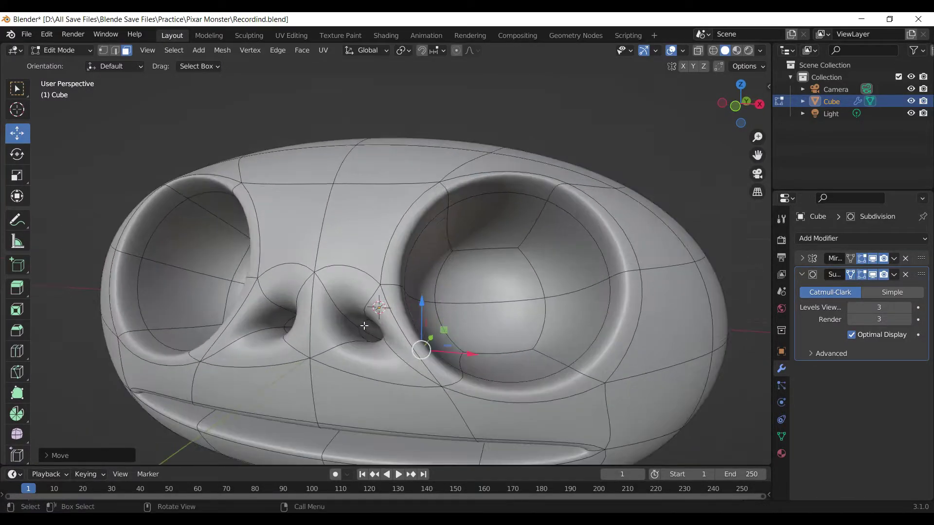
key(g)
right_click(493, 361)
key(s)
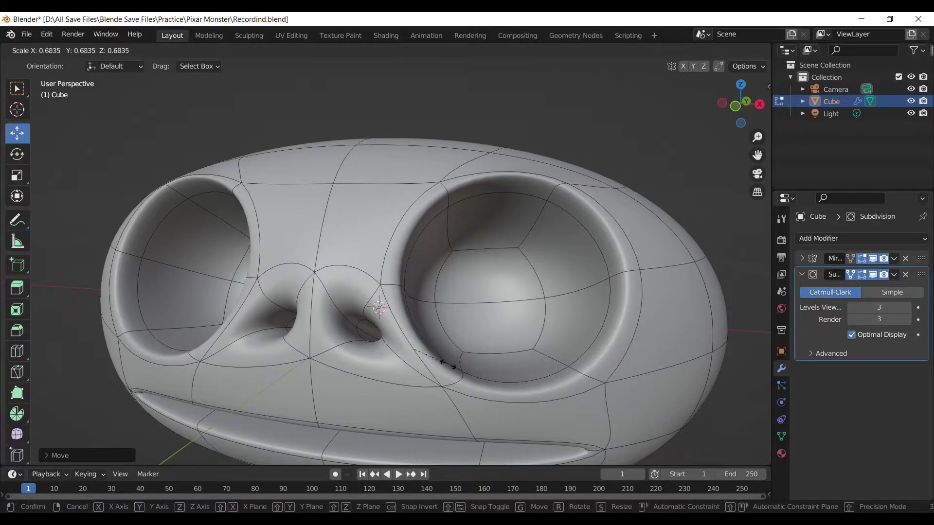
click(418, 349)
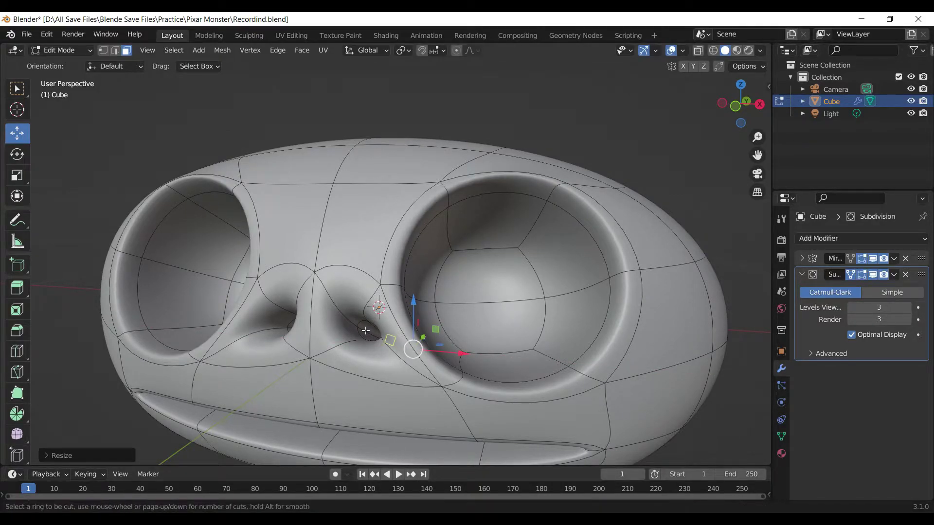
Add an edge loop near the nostrils to tighten their rims, then return to Object Mode
key(g)
key(g)
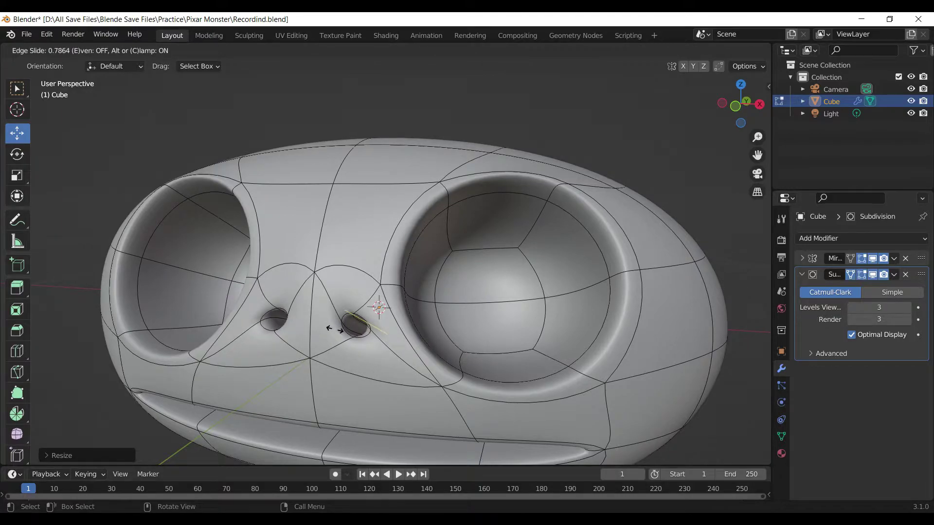
click(335, 330)
middle_drag(341, 331, 486, 350)
scroll(592, 383, down, 3)
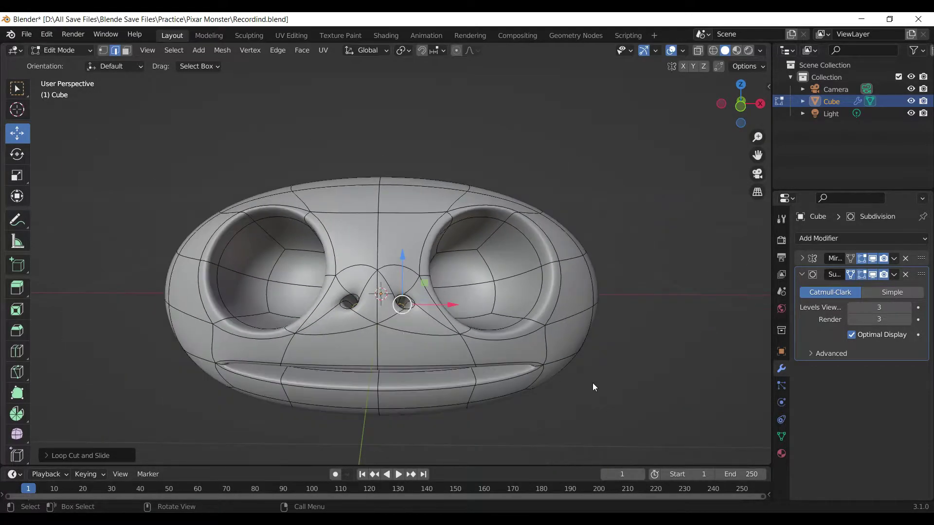
key(Tab)
click(649, 399)
scroll(632, 393, down, 3)
Select the head and toggle in and out of Edit Mode
click(463, 284)
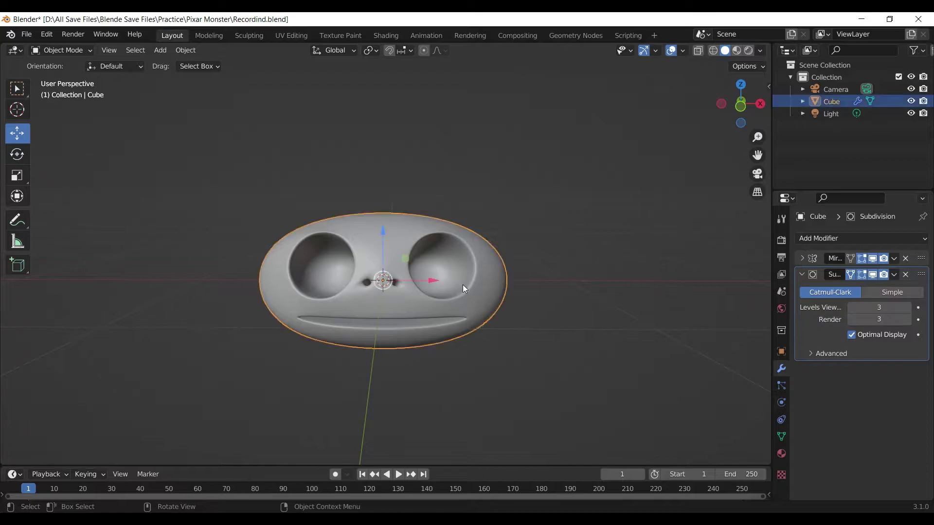
scroll(463, 285, up, 2)
key(Tab)
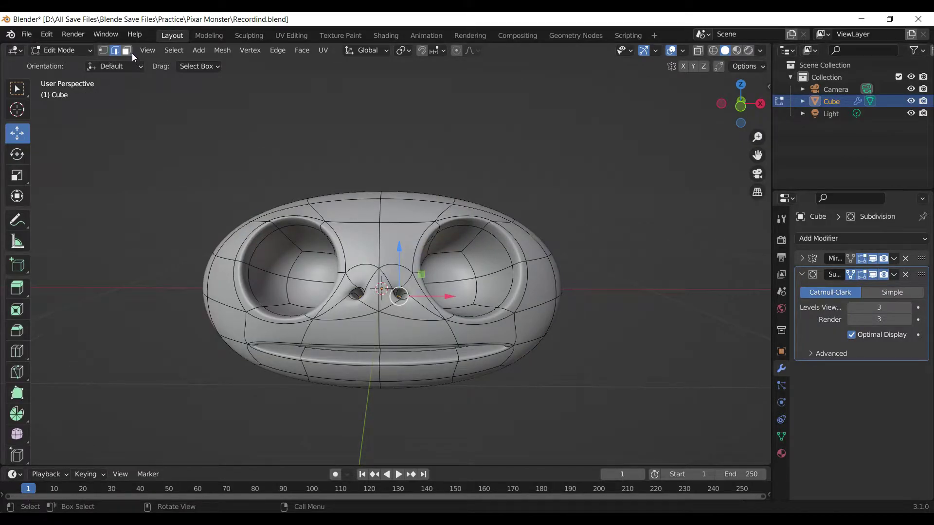
scroll(578, 342, down, 1)
key(Tab)
click(578, 343)
scroll(577, 342, down, 2)
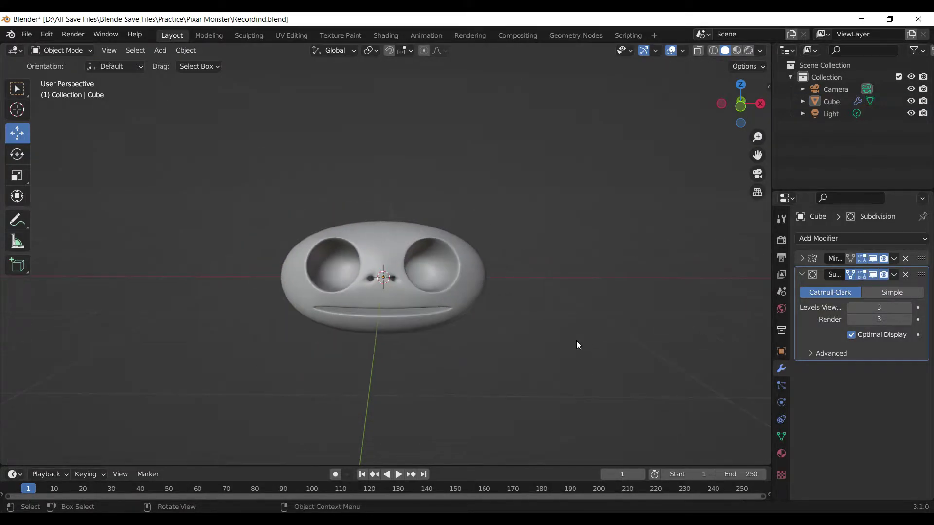
In face select mode, select three faces on the head's right side
click(479, 303)
key(Tab)
middle_drag(538, 309, 449, 332)
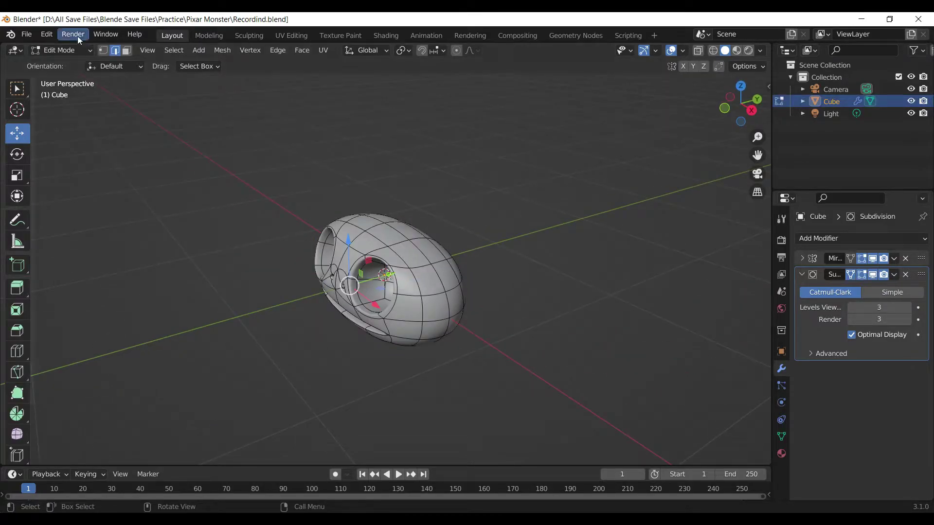
click(127, 53)
middle_drag(480, 226, 438, 223)
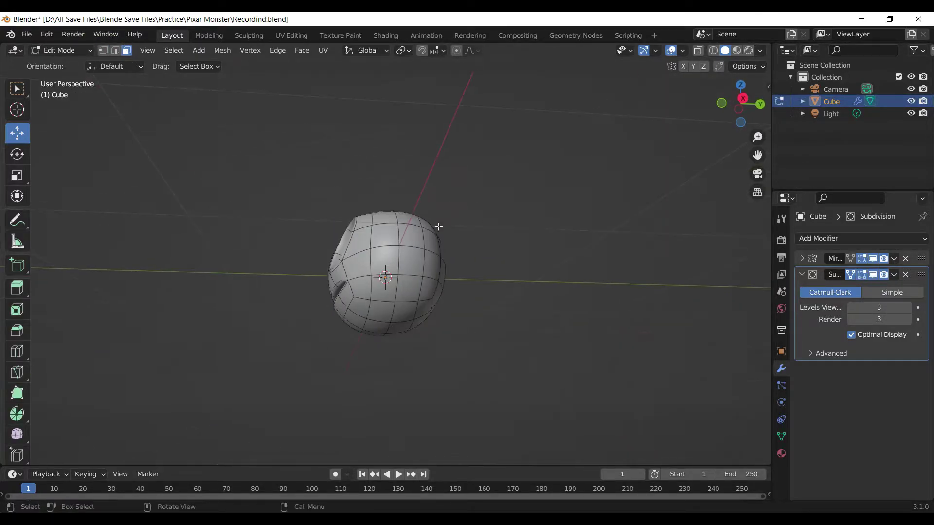
click(411, 236)
shift+click(419, 257)
shift+click(430, 272)
middle_drag(431, 272, 537, 295)
Scale the side faces along X and shift them outward about 0.0119 m, then view from the front
key(s)
key(x)
click(496, 281)
drag(534, 278, 486, 292)
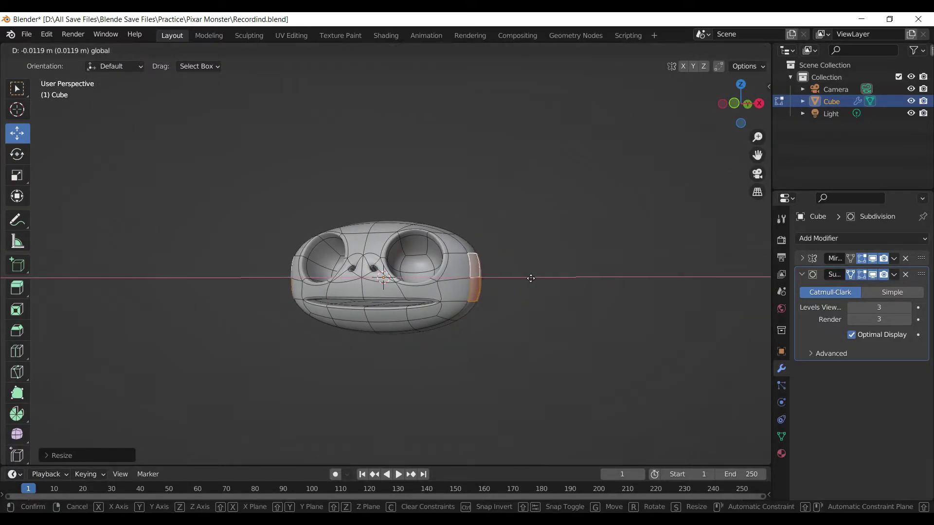
middle_drag(486, 291, 496, 295)
click(519, 323)
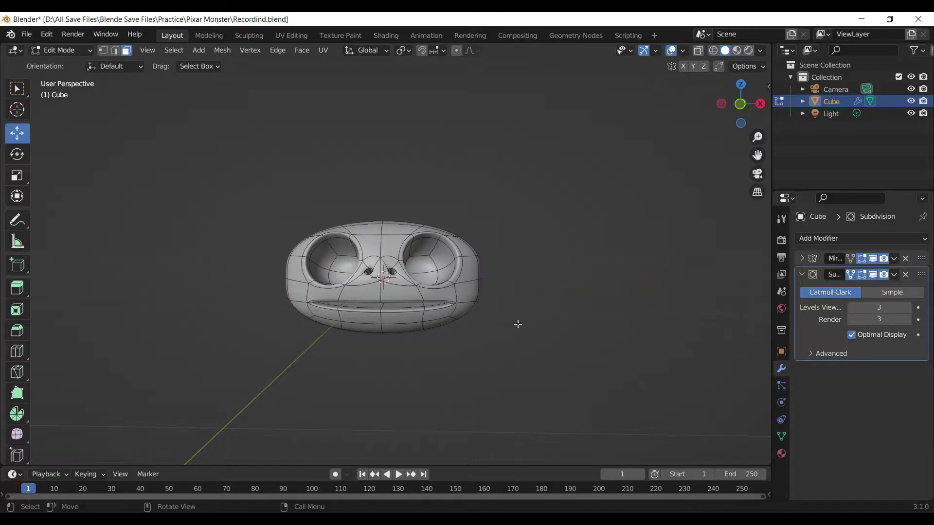
key(Tab)
key(KP_1)
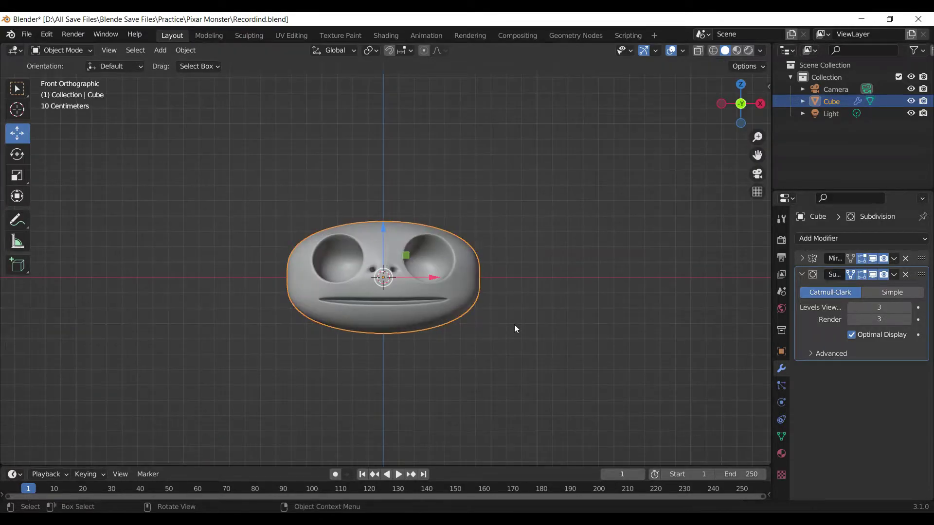
scroll(469, 291, up, 2)
Select two faces on the head's right side and make them circular
middle_drag(526, 304, 454, 303)
key(Tab)
click(474, 279)
shift+click(477, 309)
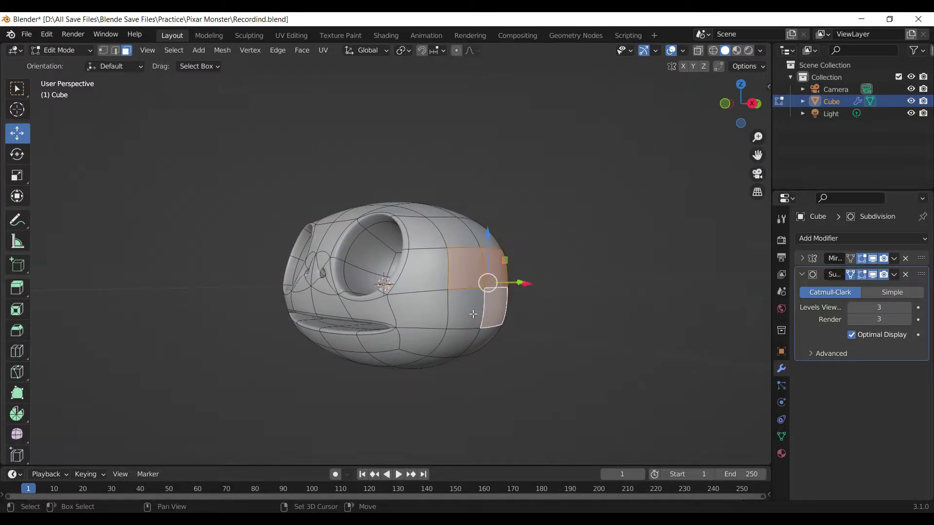
right_click(501, 263)
click(624, 210)
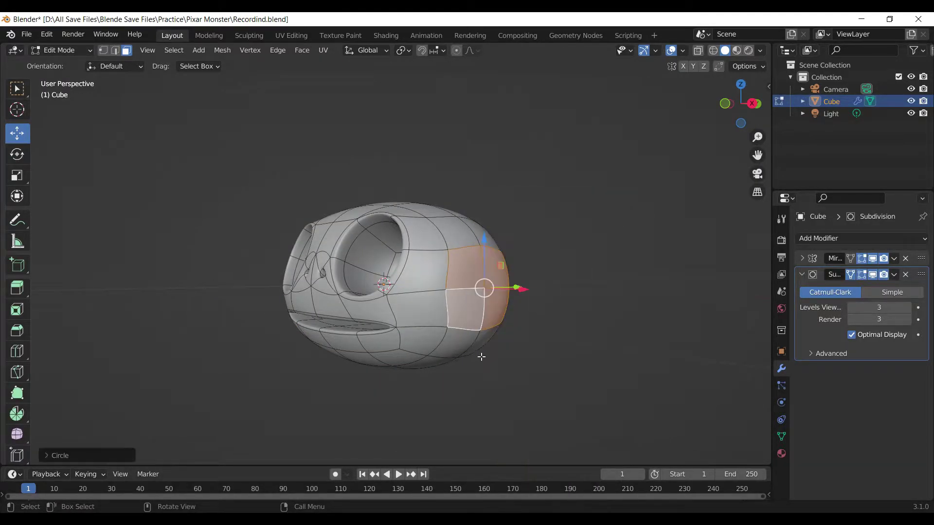
middle_drag(479, 354, 462, 351)
In vertex mode, move a side vertex along X and select a shortest path to another vertex
click(103, 50)
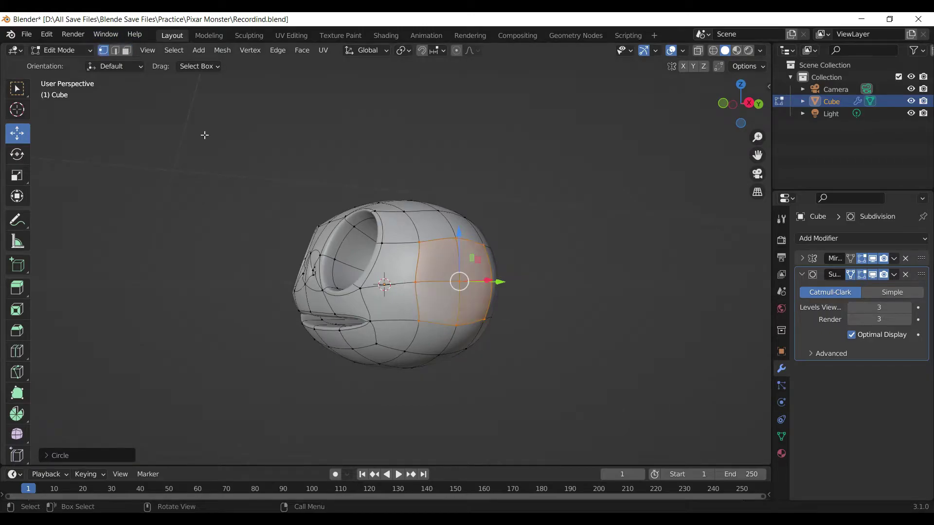
click(462, 293)
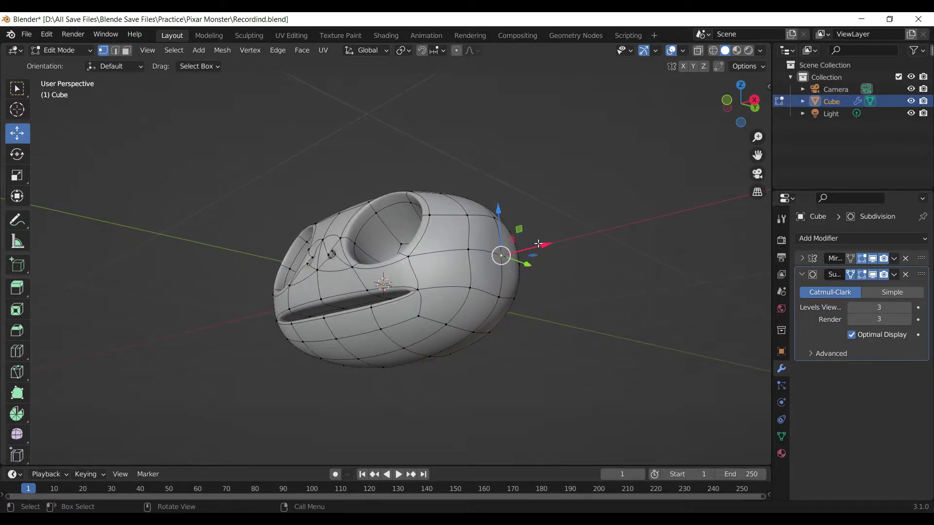
drag(538, 243, 548, 242)
middle_drag(555, 272, 527, 306)
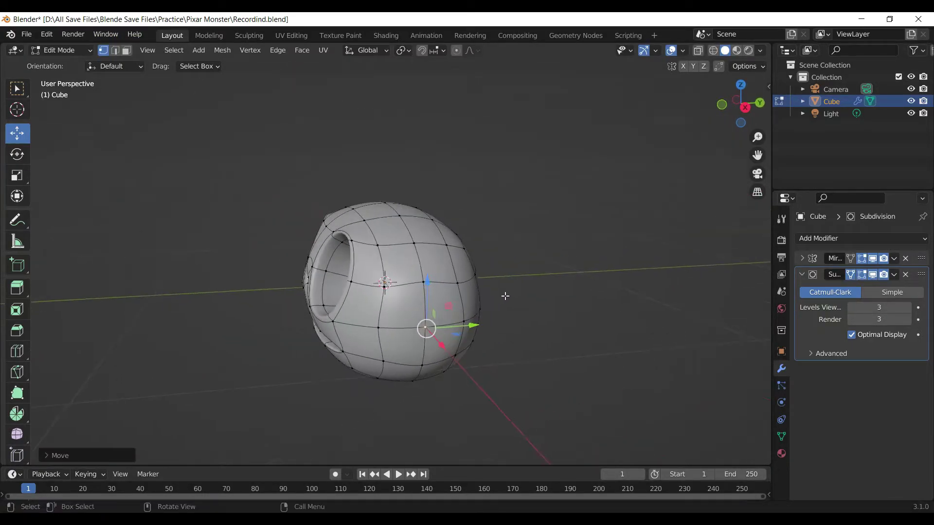
ctrl+click(414, 287)
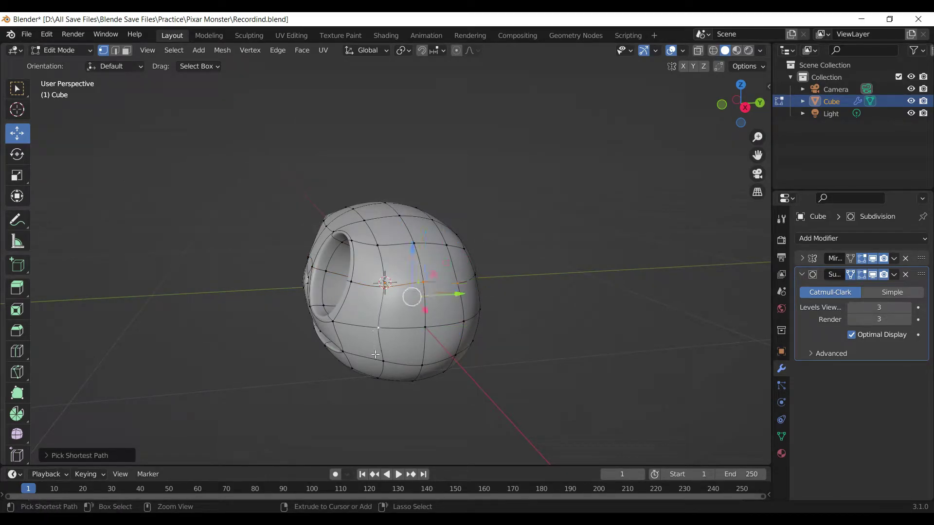
middle_drag(465, 325, 537, 348)
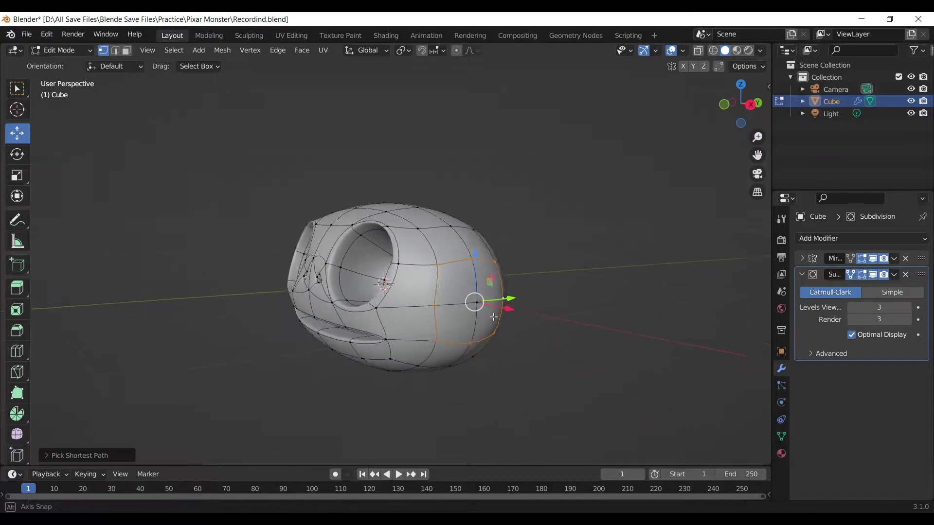
Edge-slide the side loop by about 0.2849 and return to Object Mode
key(g)
key(g)
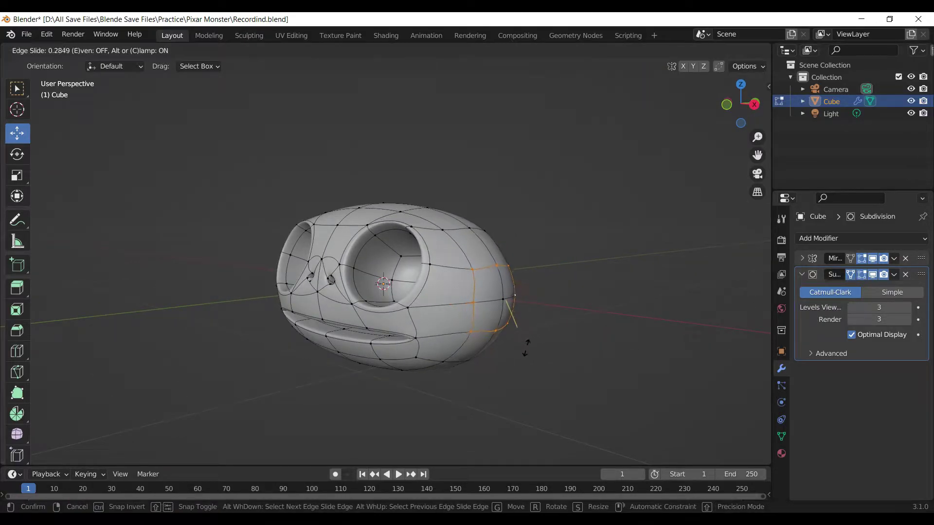
click(528, 338)
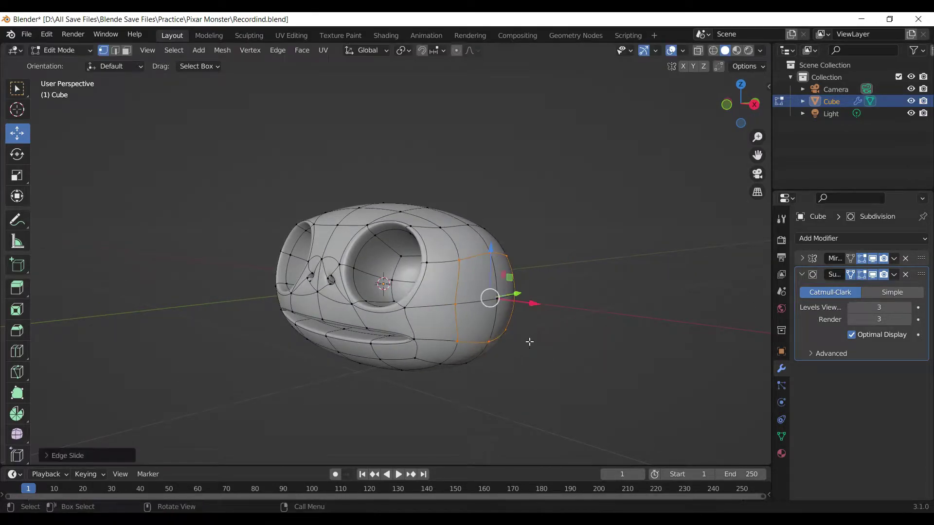
mouse_move(527, 340)
middle_down()
mouse_move(567, 358)
mouse_move(556, 375)
mouse_move(504, 390)
mouse_move(522, 391)
middle_up()
key(Tab)
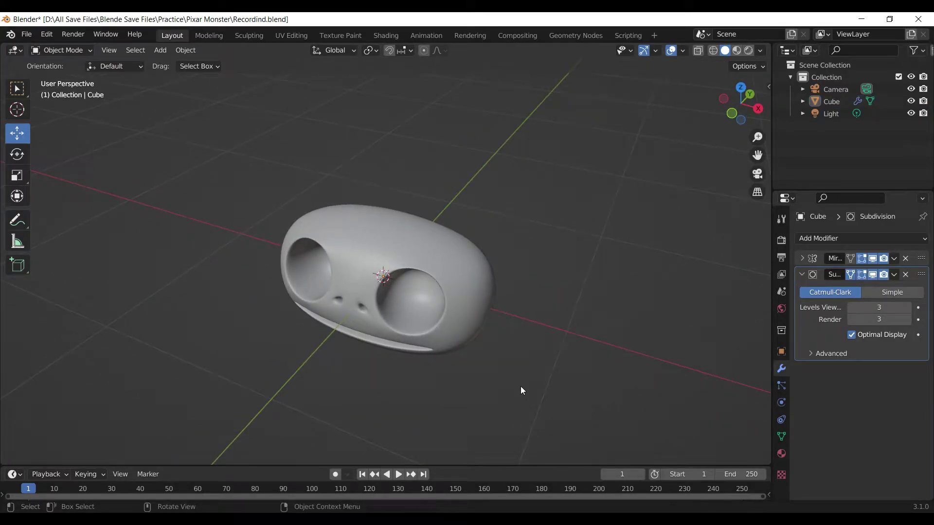
Add a smooth-shaded UV sphere rotated 90 degrees around Y
key(KP_1)
key(shift+a)
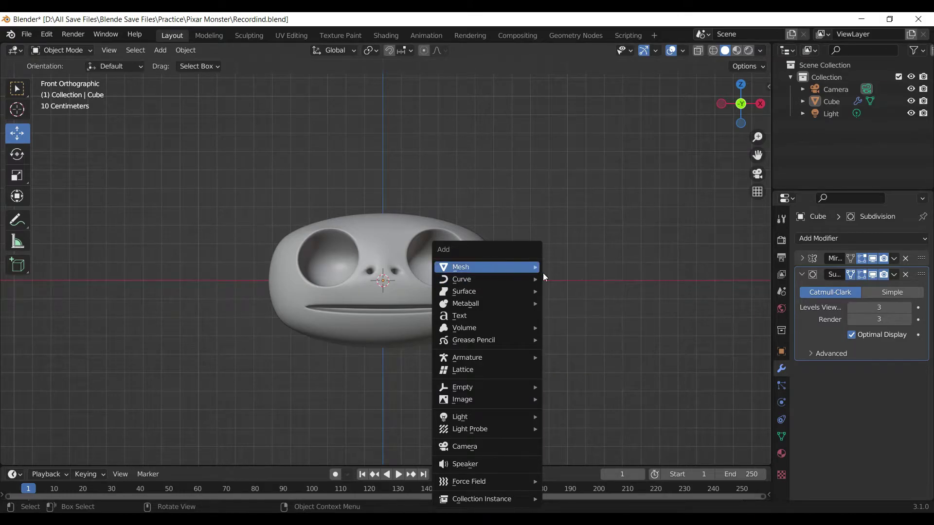
click(573, 302)
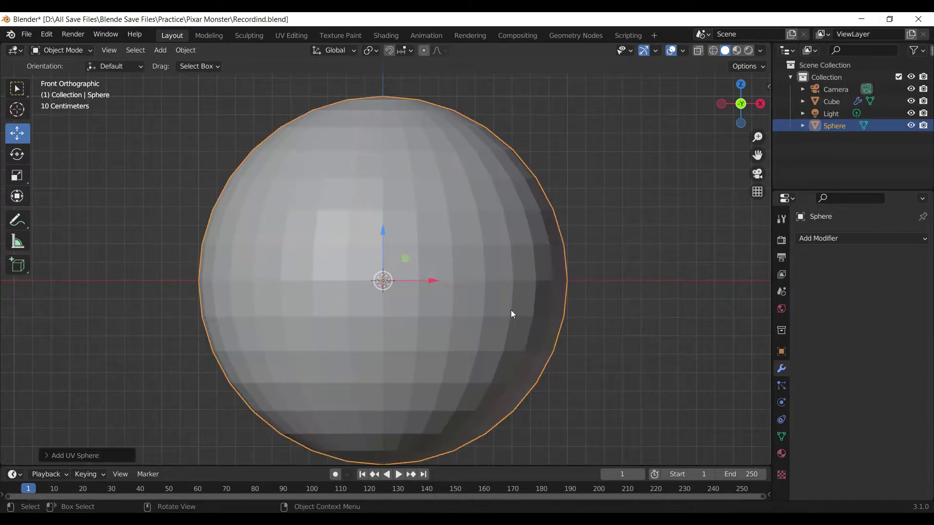
right_click(518, 282)
click(611, 162)
text(r)
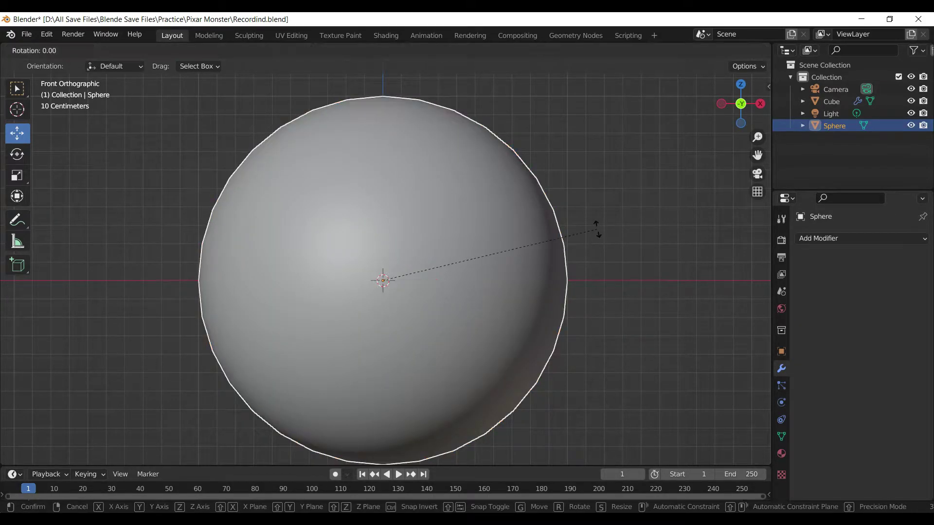
text(y90)
key(Return)
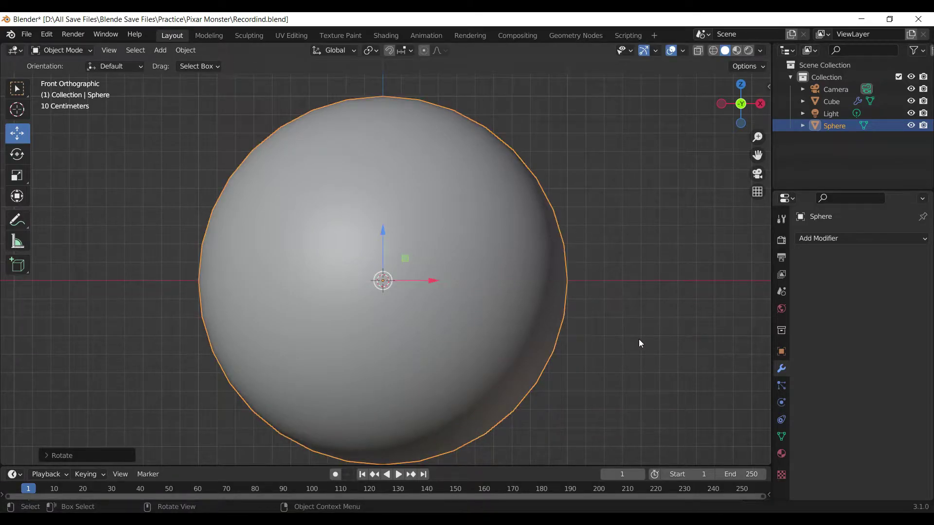
Shrink the sphere and place it over the right eye socket
key(s)
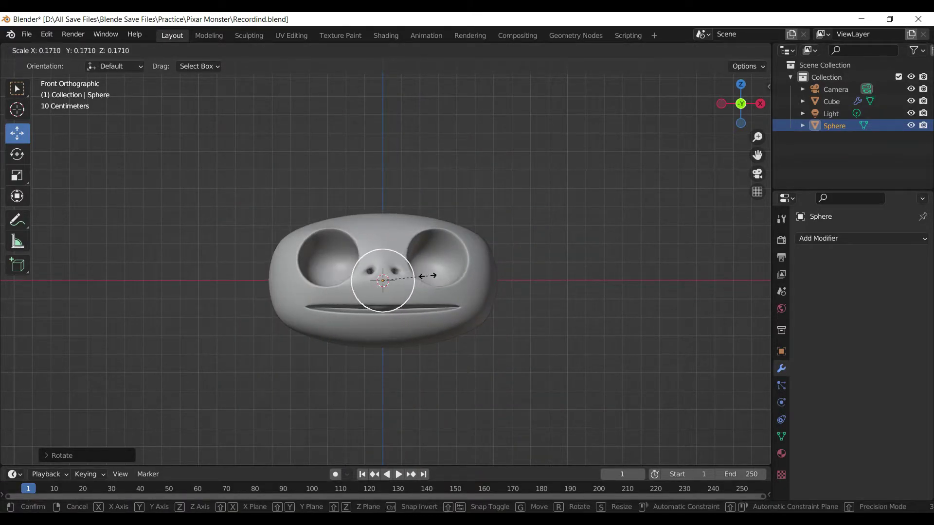
click(428, 276)
key(g)
key(x)
click(472, 287)
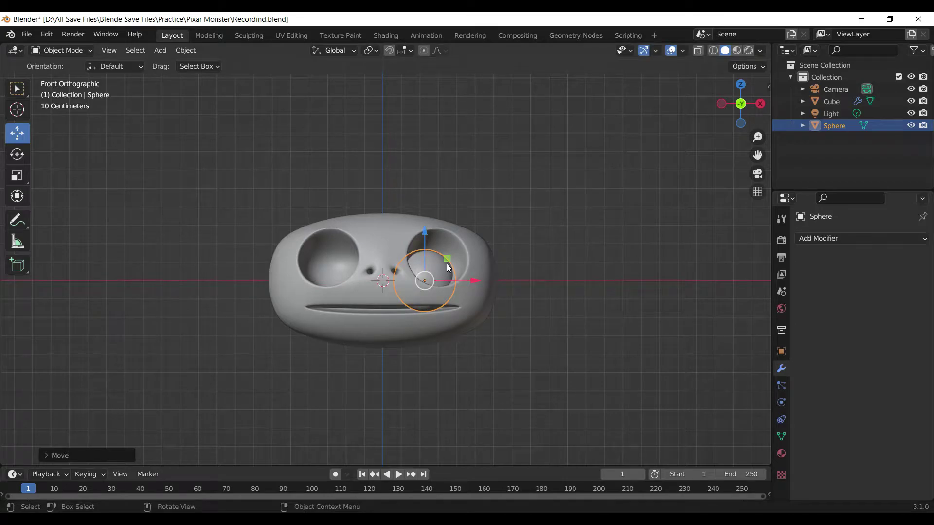
drag(448, 267, 461, 243)
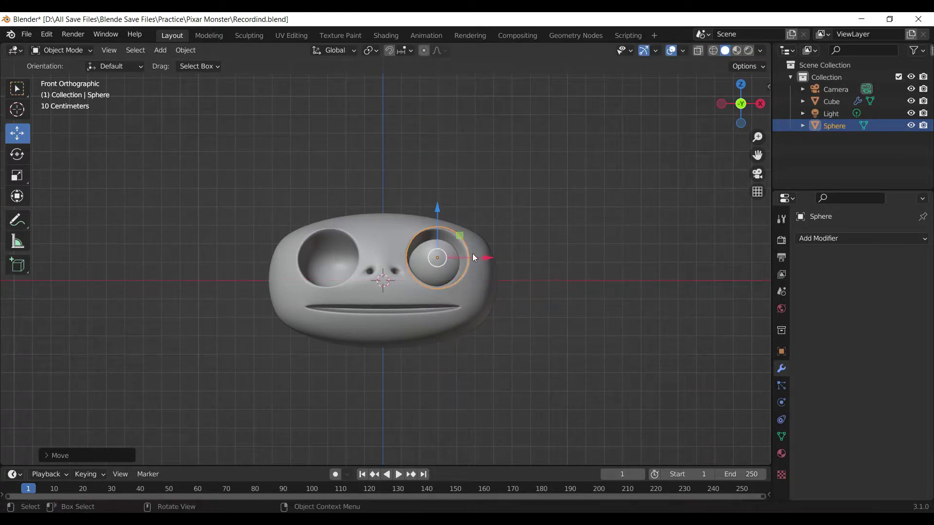
key(s)
click(521, 270)
Fine-tune the eyeball's depth, height and X/Y position inside the socket
middle_drag(521, 271, 454, 263)
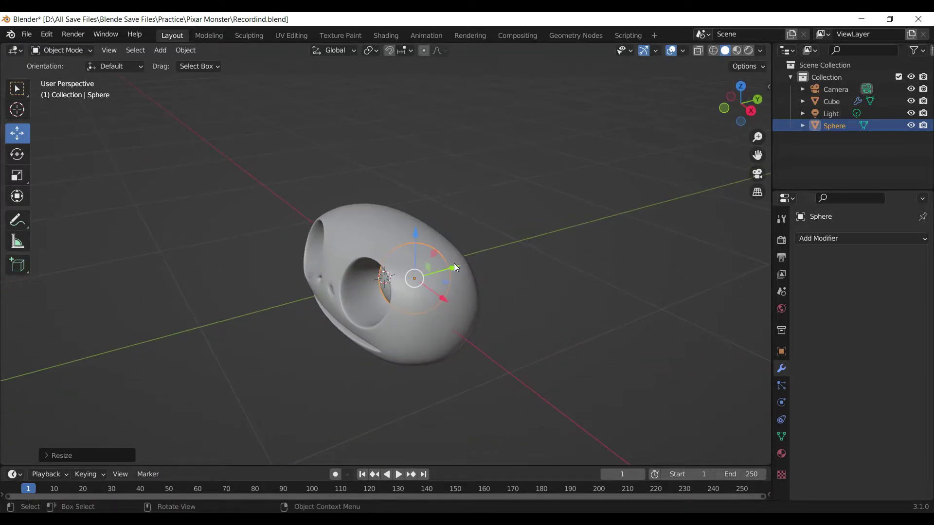
drag(453, 263, 378, 262)
middle_drag(389, 273, 423, 300)
drag(436, 316, 423, 316)
drag(423, 276, 387, 258)
middle_drag(386, 258, 472, 277)
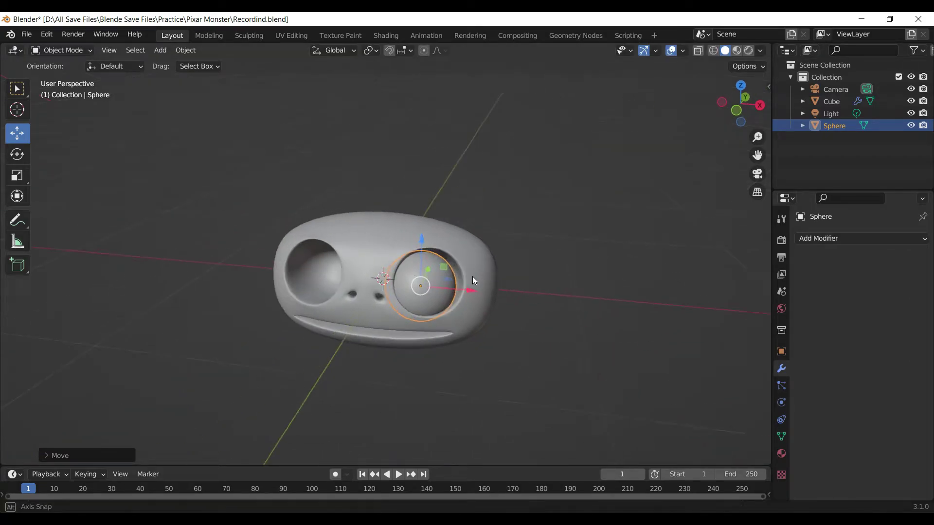
scroll(473, 275, up, 2)
drag(489, 300, 501, 298)
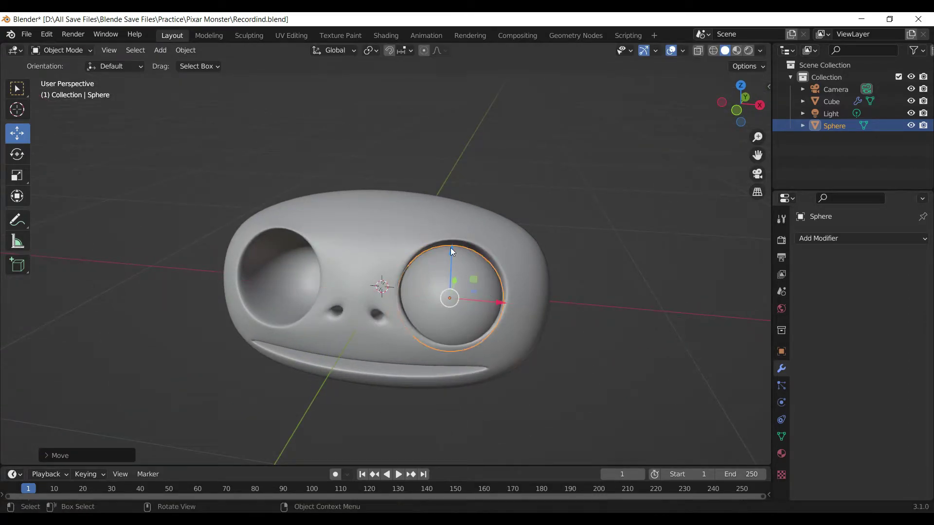
drag(451, 247, 450, 240)
middle_drag(497, 272, 436, 297)
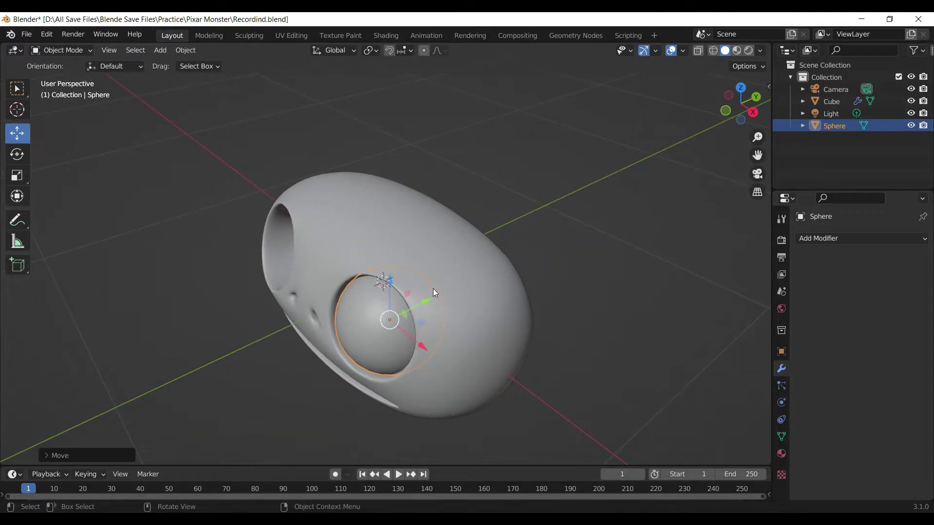
click(438, 292)
In edge mode, reposition the upper eye-rim edge down against the eyeball
key(Tab)
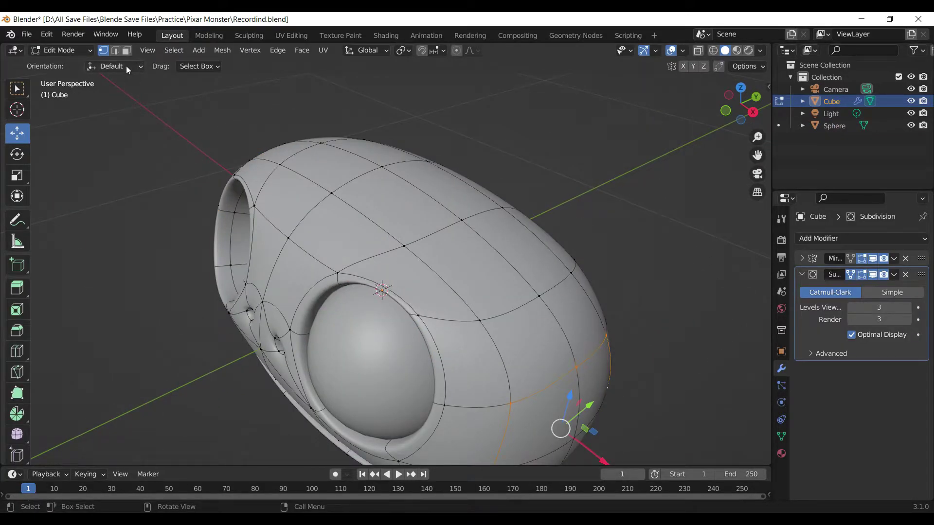
click(115, 50)
click(398, 296)
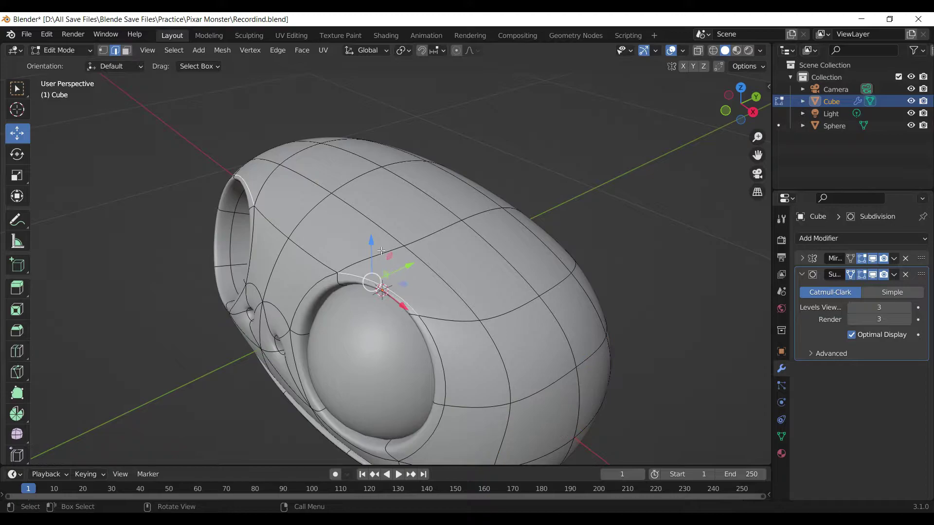
drag(373, 237, 371, 219)
middle_drag(371, 220, 435, 248)
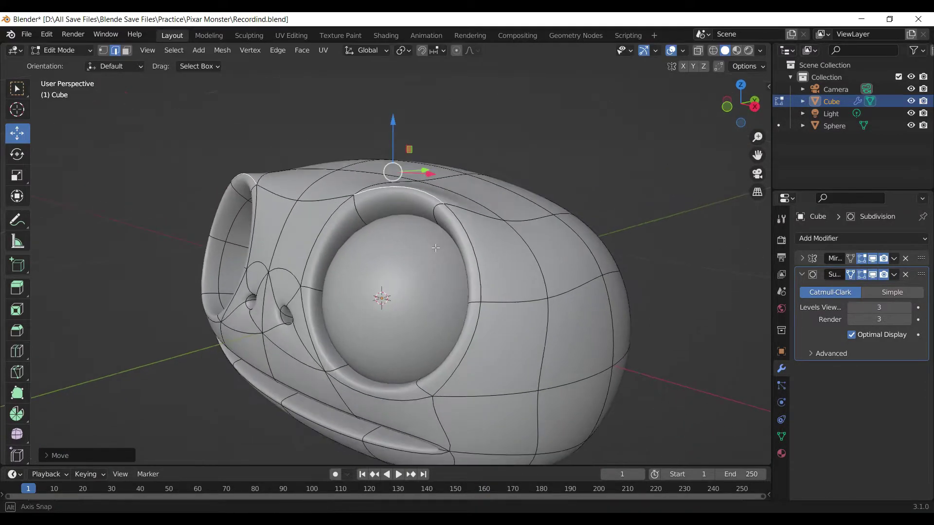
key(ctrl+z)
drag(397, 178, 397, 165)
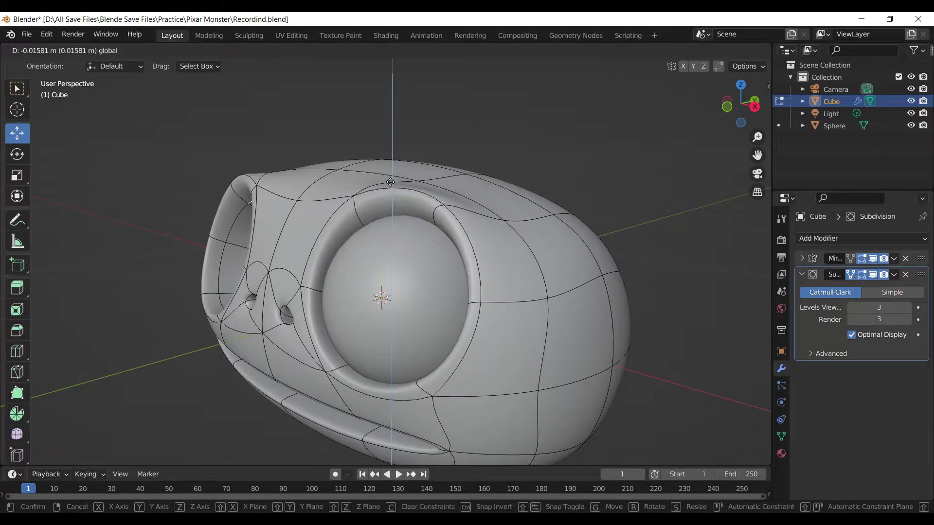
middle_drag(397, 165, 369, 250)
drag(370, 250, 366, 262)
middle_drag(365, 263, 432, 296)
Raise the lower rim edge and shift the inner rim edge along X
click(483, 371)
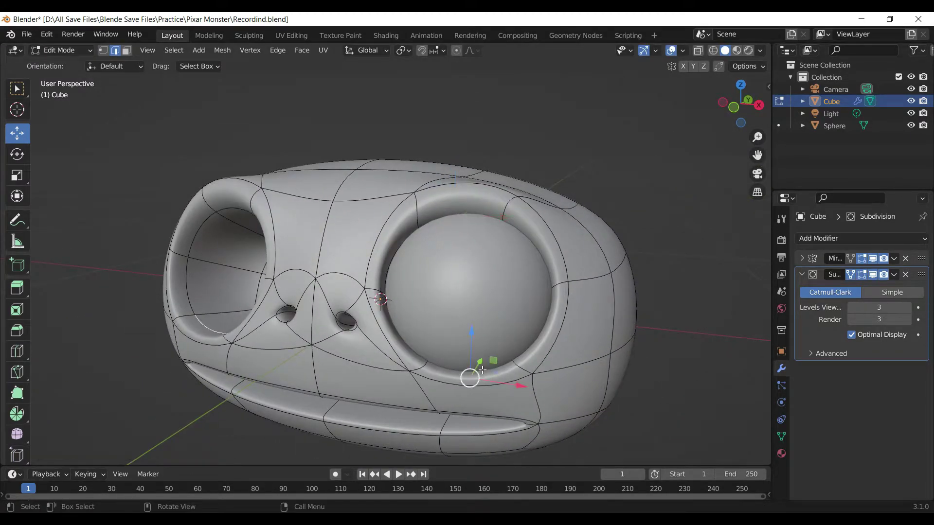
drag(473, 345, 377, 290)
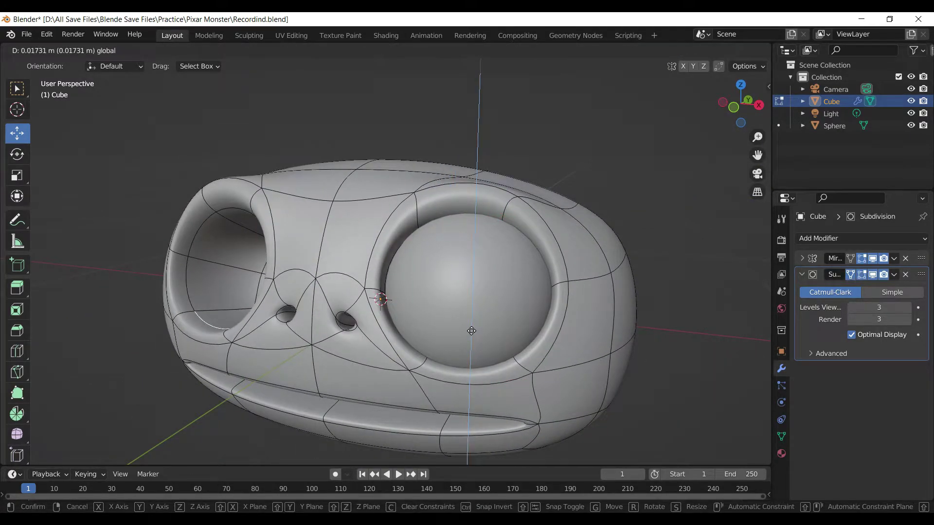
click(384, 283)
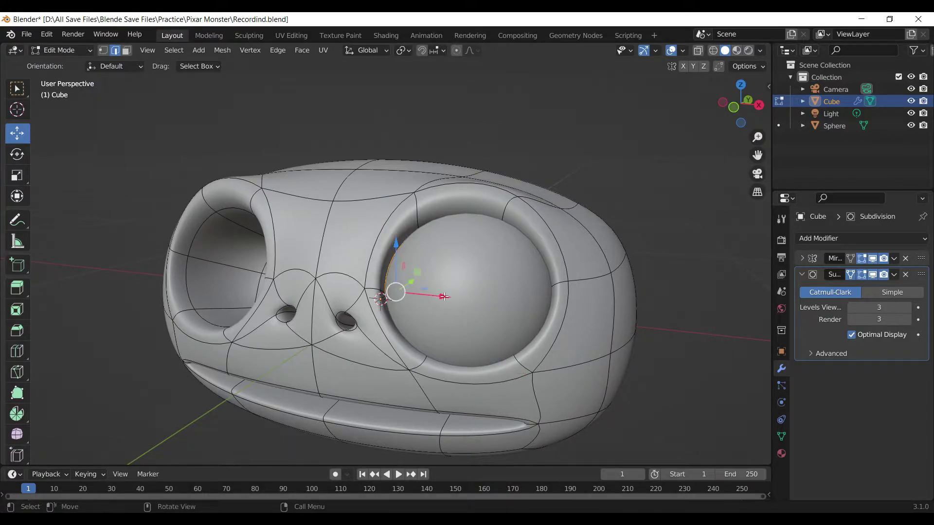
drag(444, 297, 459, 299)
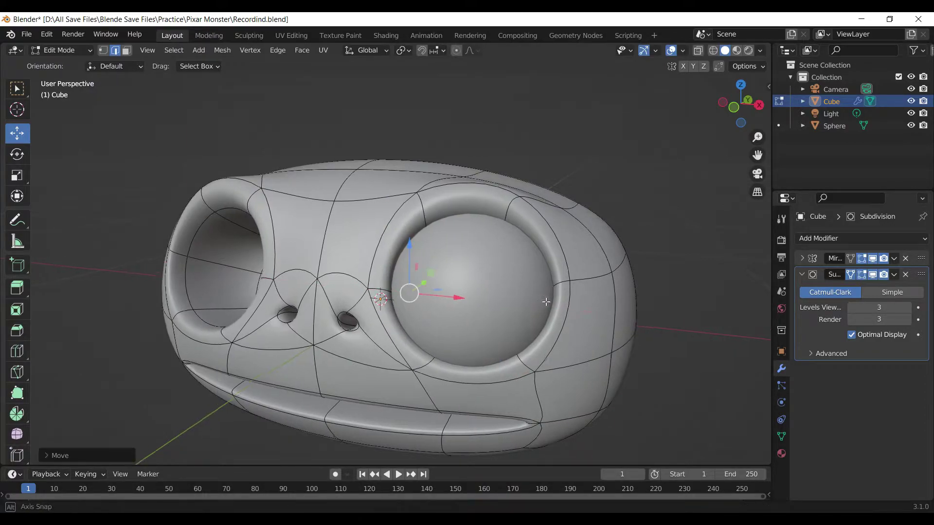
Move the outer eye-rim edge along X and return to Object Mode
middle_drag(459, 300, 584, 279)
click(574, 269)
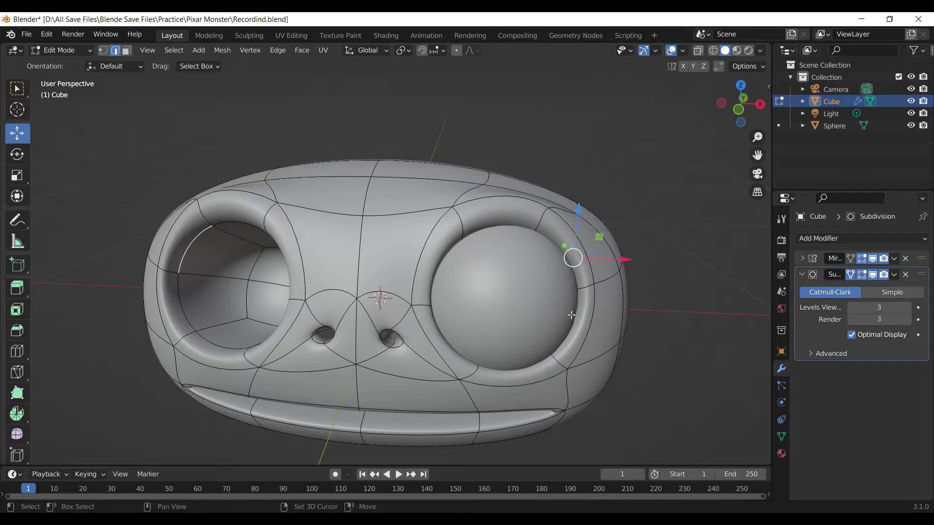
key(g)
key(x)
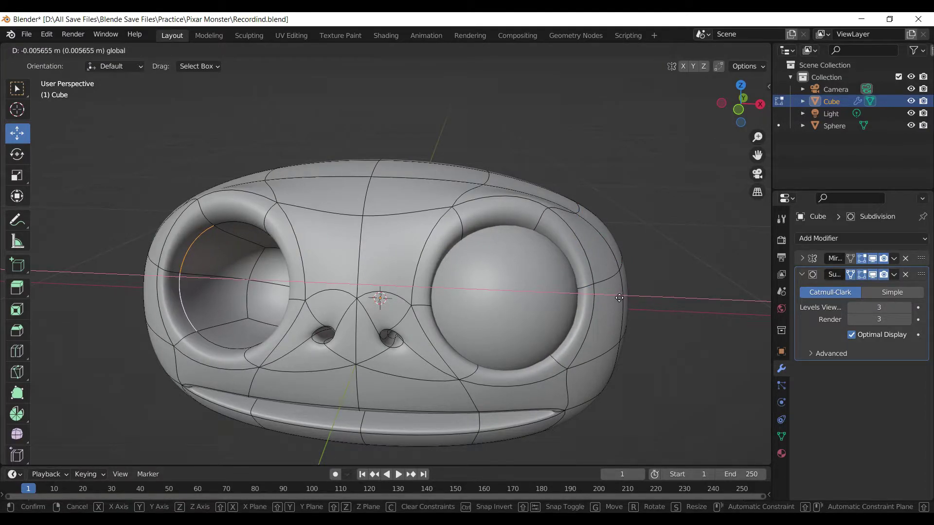
click(619, 297)
scroll(567, 291, down, 2)
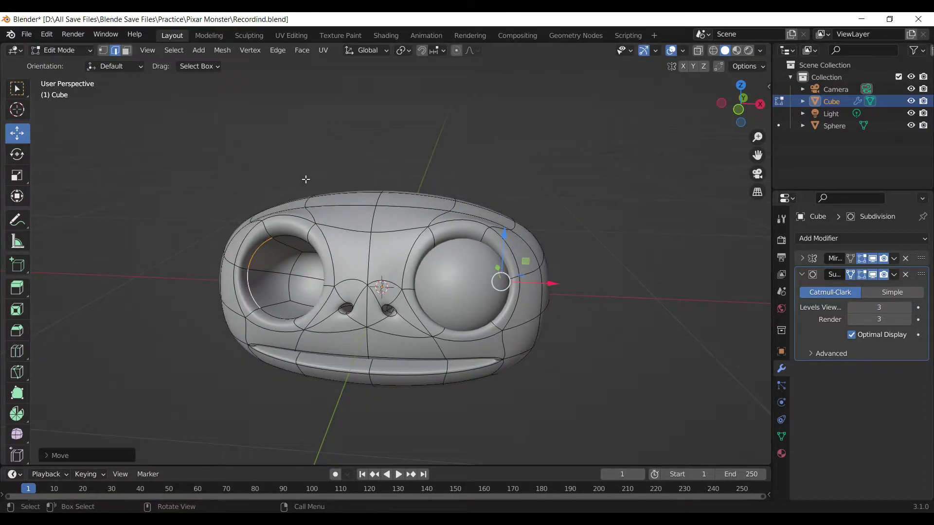
key(Tab)
click(472, 281)
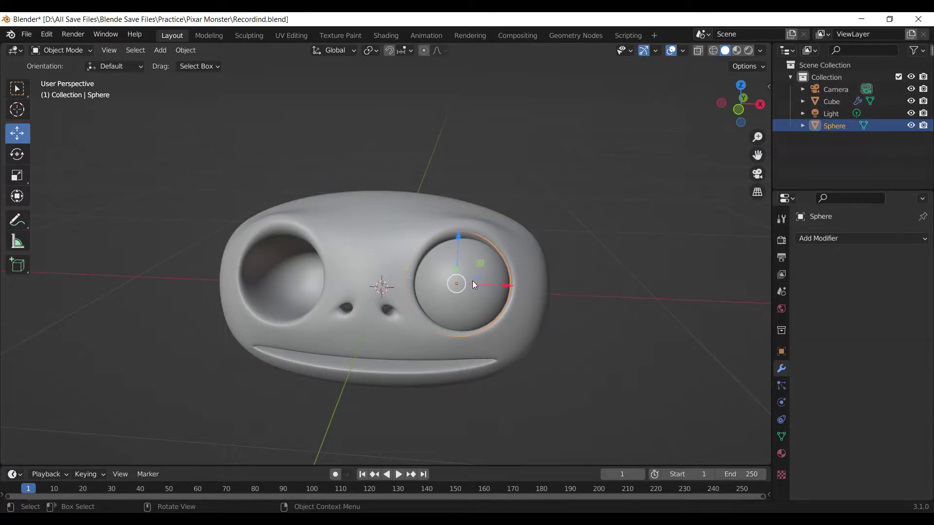
Add a Mirror modifier to the eyeball using the Cube head as mirror object
click(867, 239)
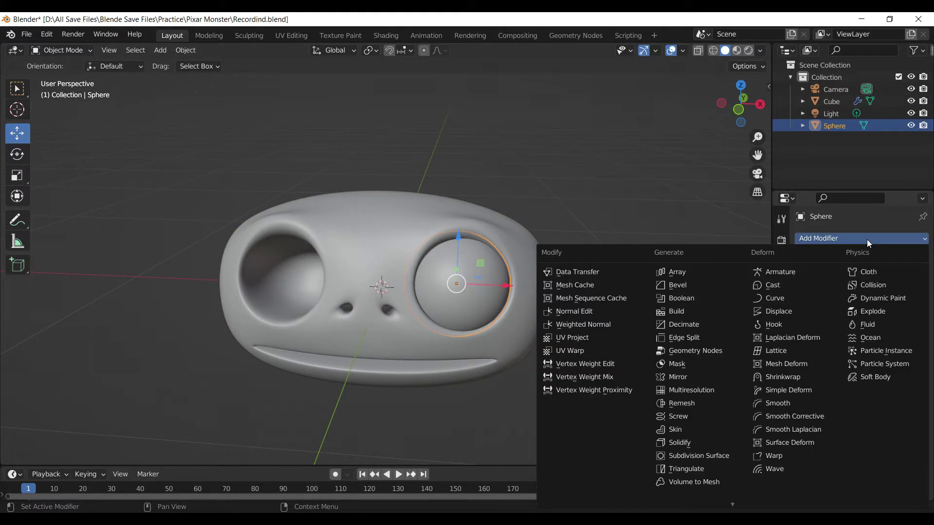
click(688, 378)
click(905, 320)
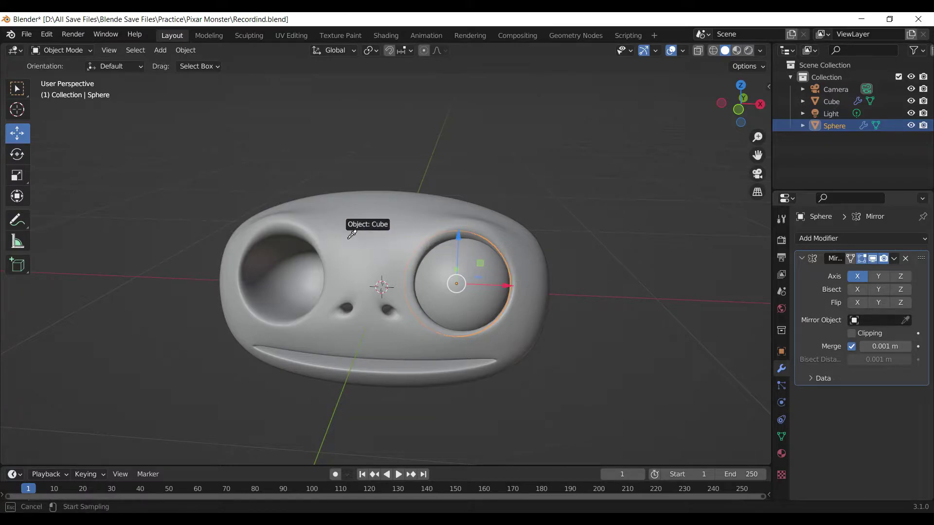
click(372, 232)
click(679, 373)
Switch to the front view and open the Add menu
scroll(679, 373, down, 3)
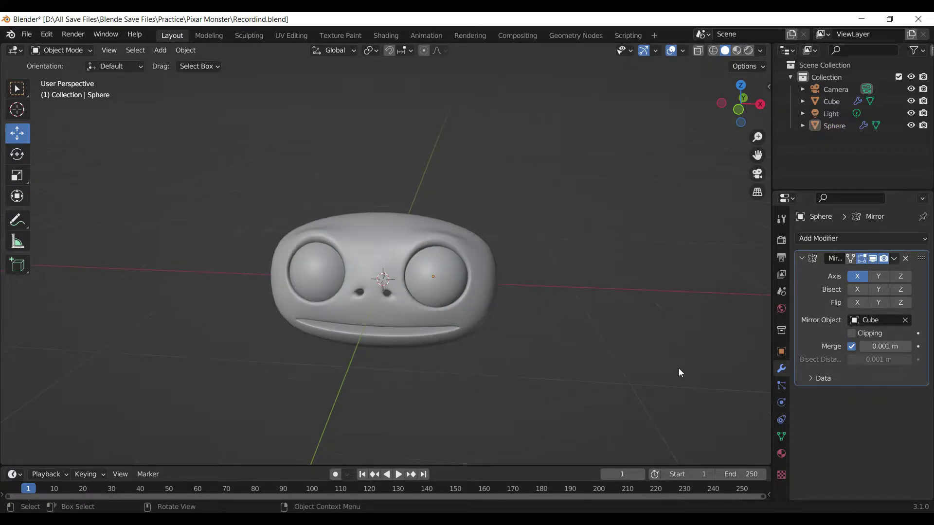
key(KP_1)
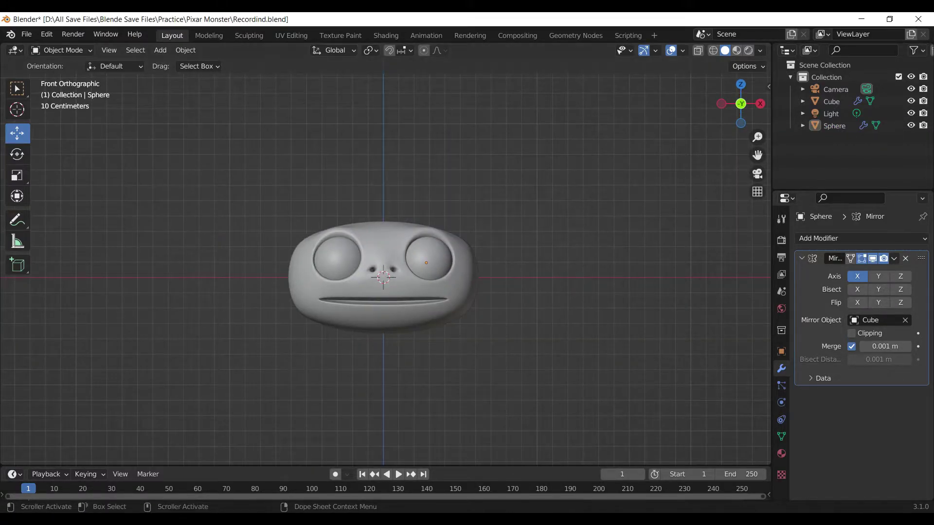
scroll(430, 404, up, 2)
key(shift+a)
mouse_move(394, 267)
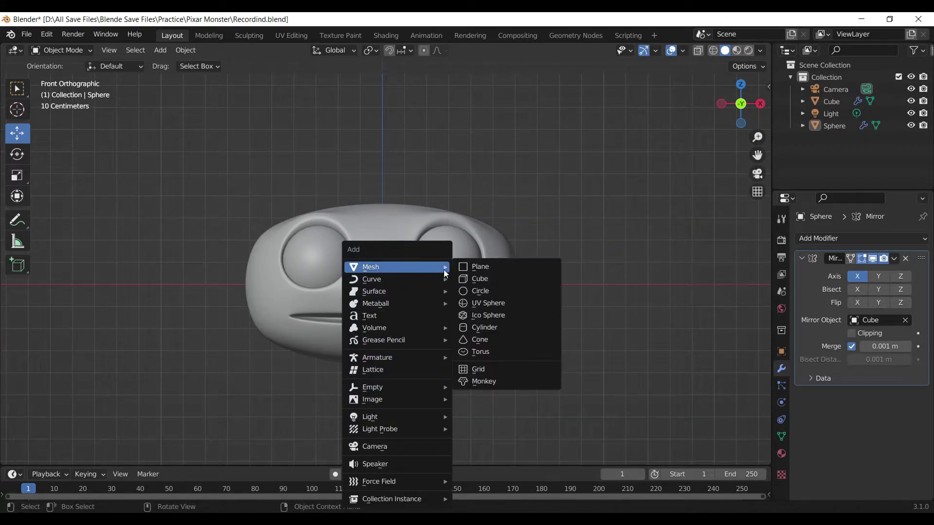
Add a cube with level-3 subdivision and smooth shading
click(486, 279)
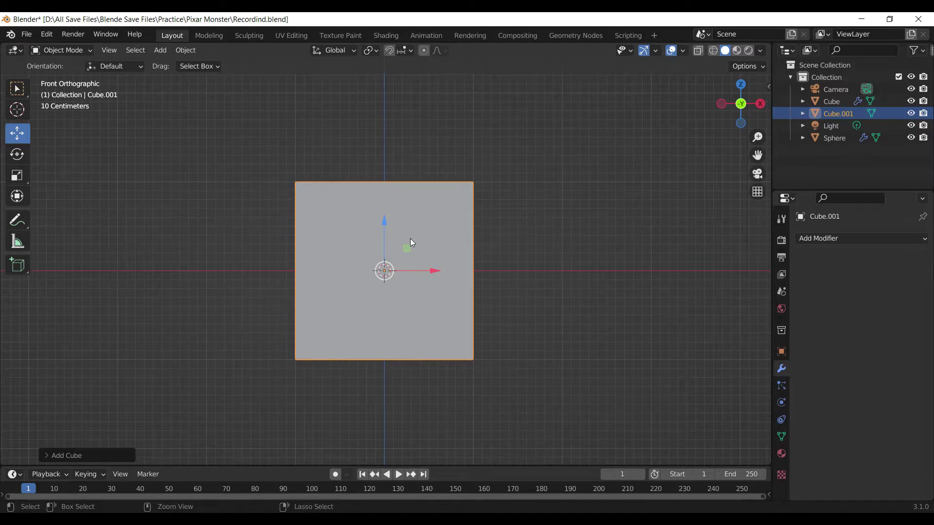
key(ctrl+3)
right_click(544, 247)
click(544, 249)
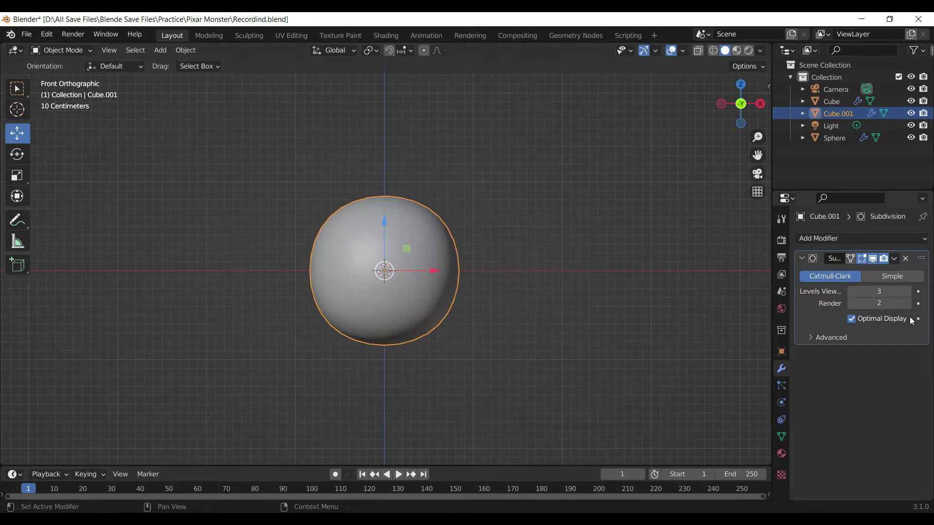
mouse_move(486, 302)
middle_down()
mouse_move(389, 340)
mouse_move(573, 378)
middle_up()
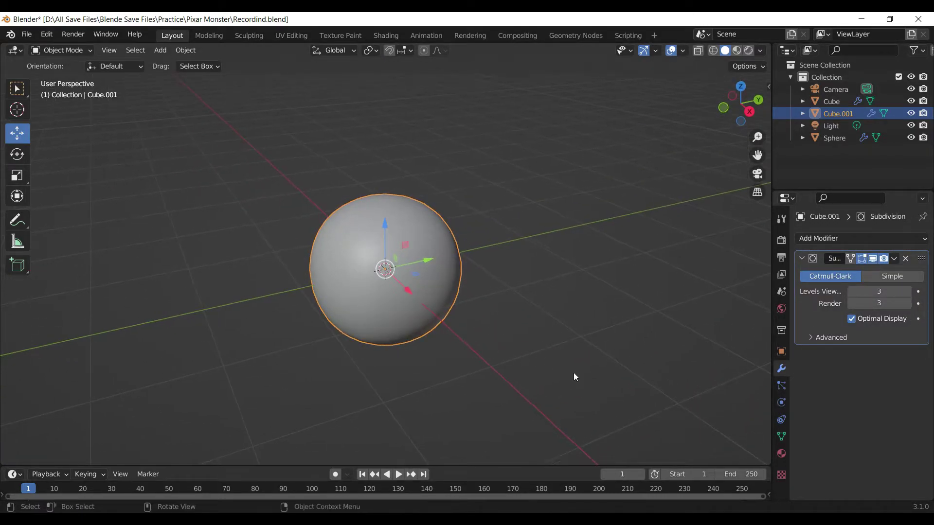
Shrink the new sphere and move it down below the monster's face
key(s)
click(451, 301)
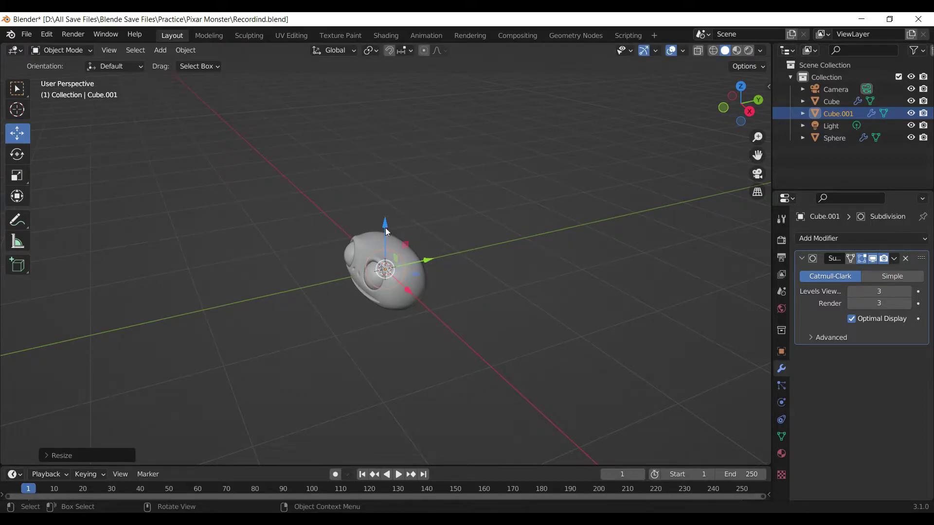
drag(385, 228, 382, 298)
key(KP_1)
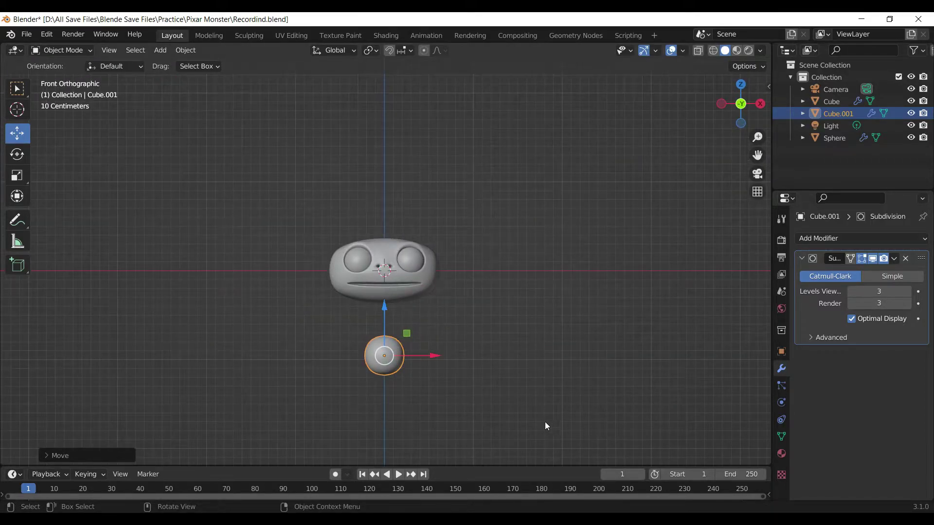
middle_drag(545, 426, 480, 430)
key(s)
click(456, 384)
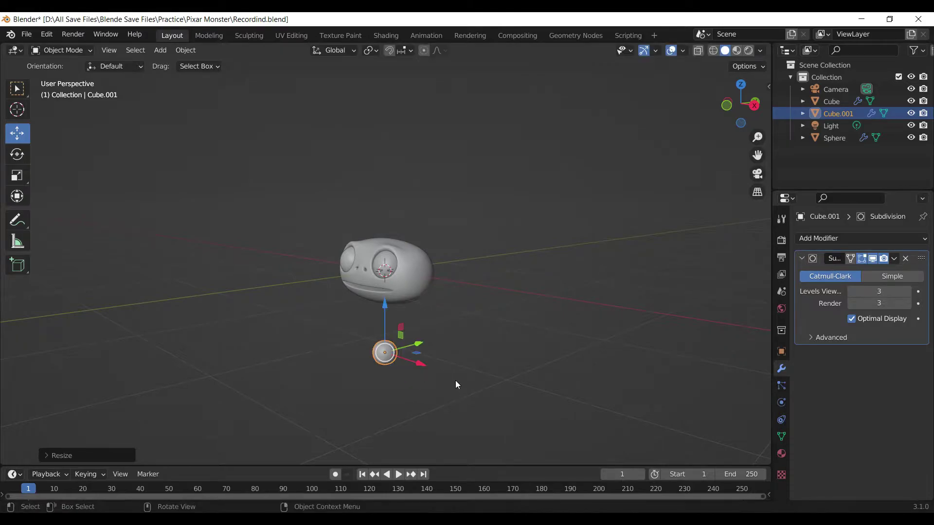
Flatten the sphere along Y and enter Edit Mode on it
key(s)
key(y)
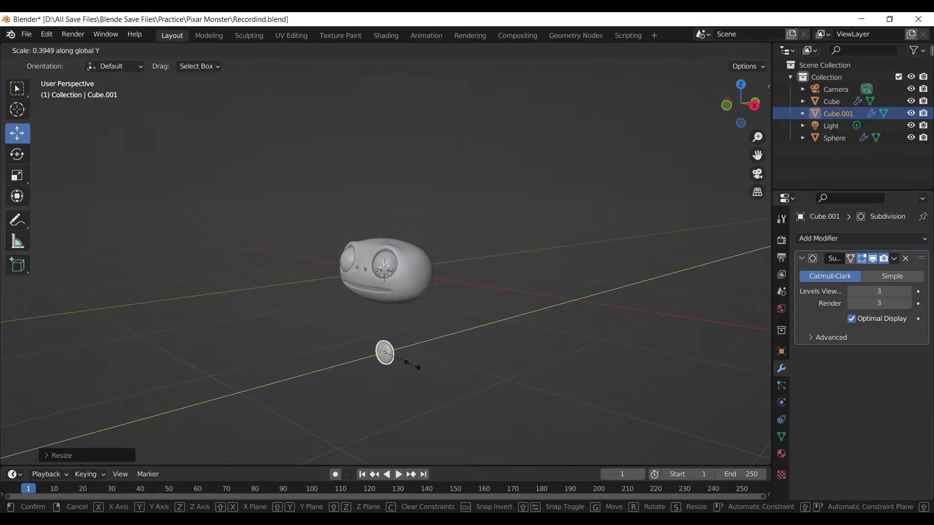
click(413, 364)
middle_drag(416, 365, 465, 376)
key(Tab)
Taper one face of the new sphere by scaling it along X and then Y
middle_drag(457, 416, 414, 380)
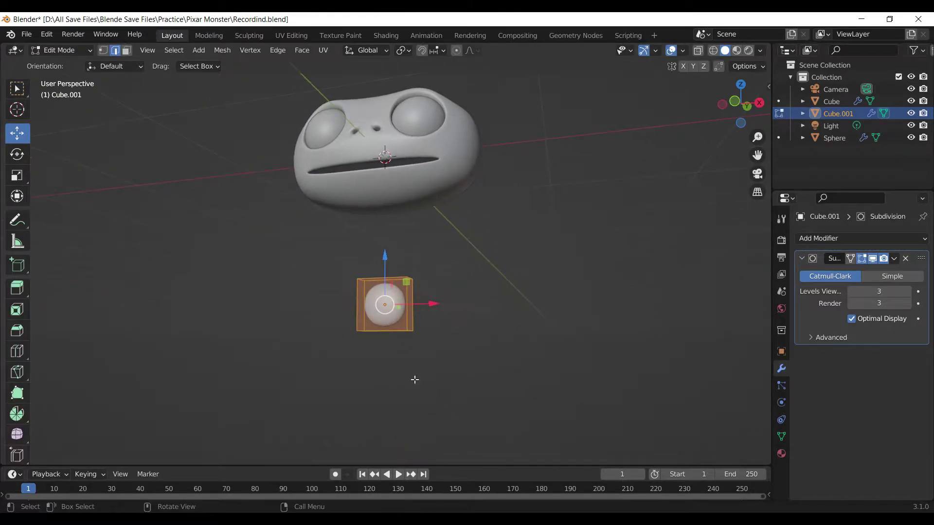
click(126, 51)
middle_drag(413, 311, 420, 272)
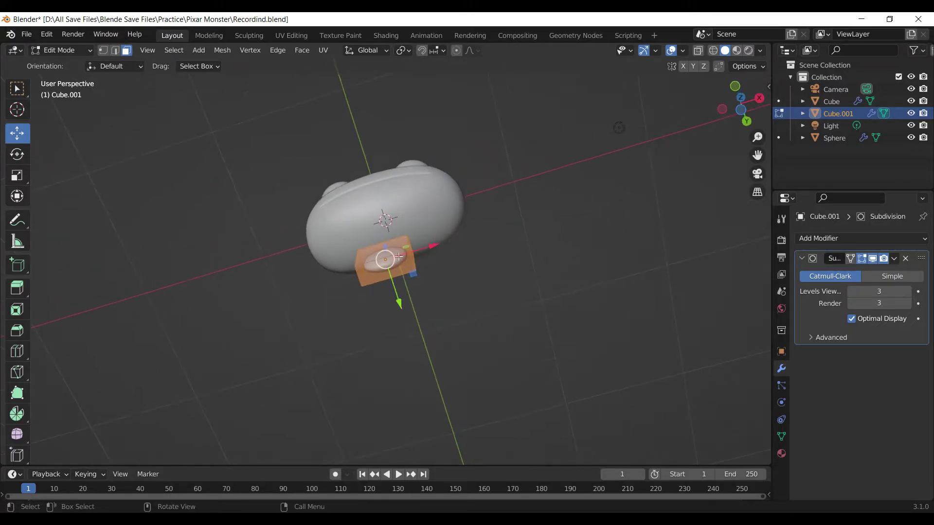
click(419, 271)
key(s)
key(x)
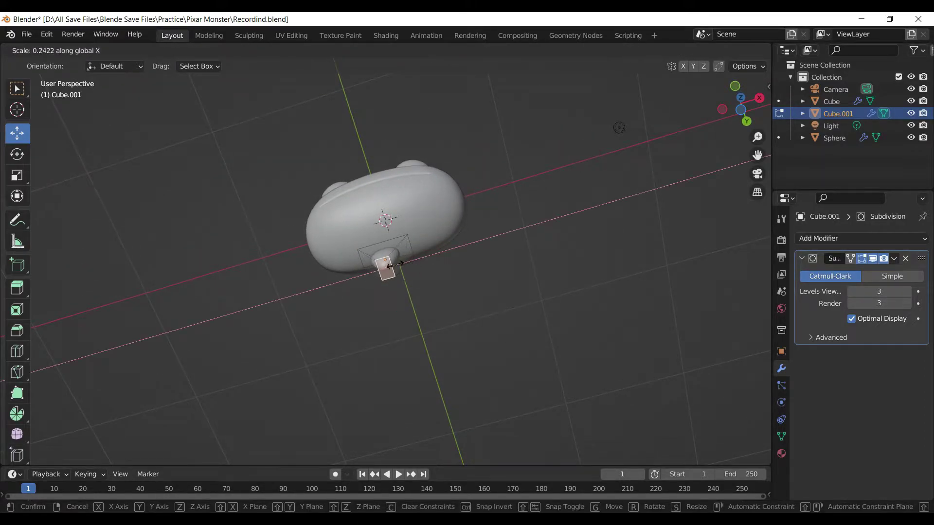
click(387, 266)
mouse_move(438, 273)
middle_down()
mouse_move(409, 324)
mouse_move(471, 326)
middle_up()
key(s)
key(y)
click(389, 307)
In front view and Object Mode, move the teardrop up into the mouth and back into the head
key(KP_1)
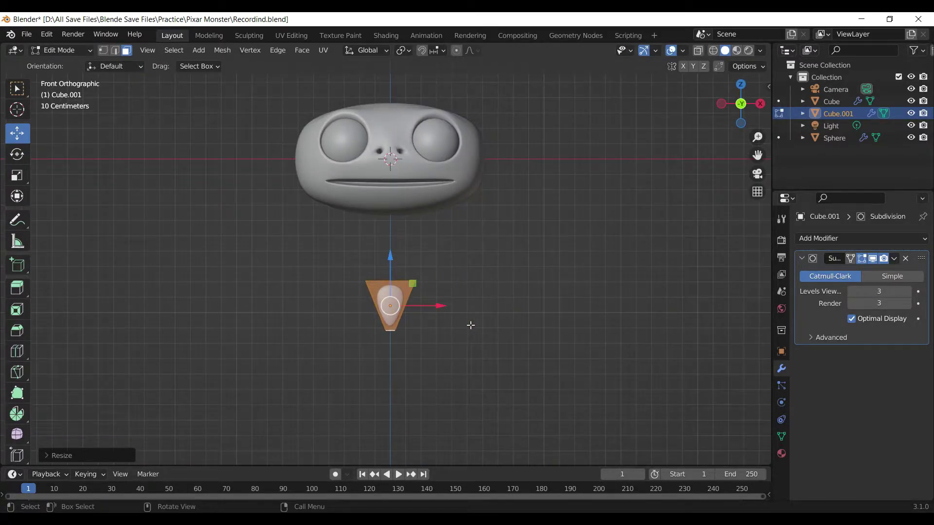
scroll(470, 324, up, 2)
key(Tab)
drag(392, 290, 424, 140)
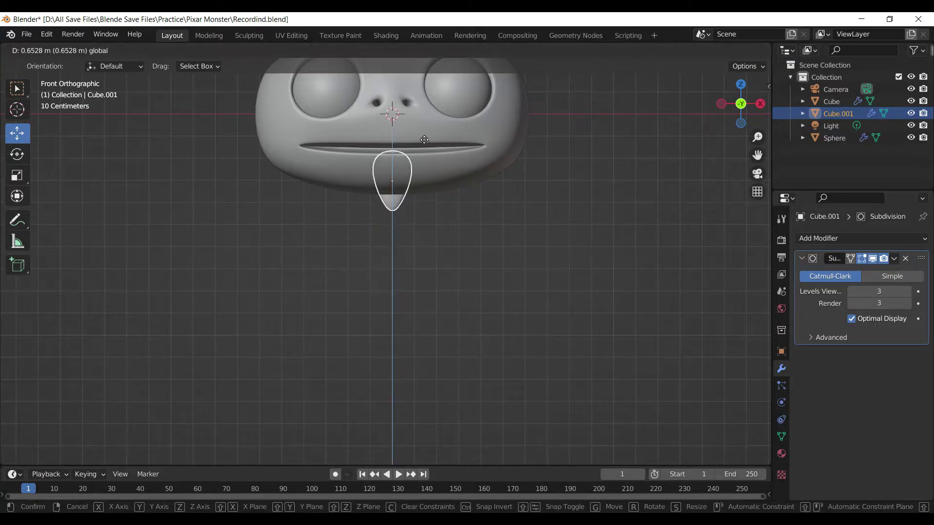
middle_drag(424, 132, 339, 164)
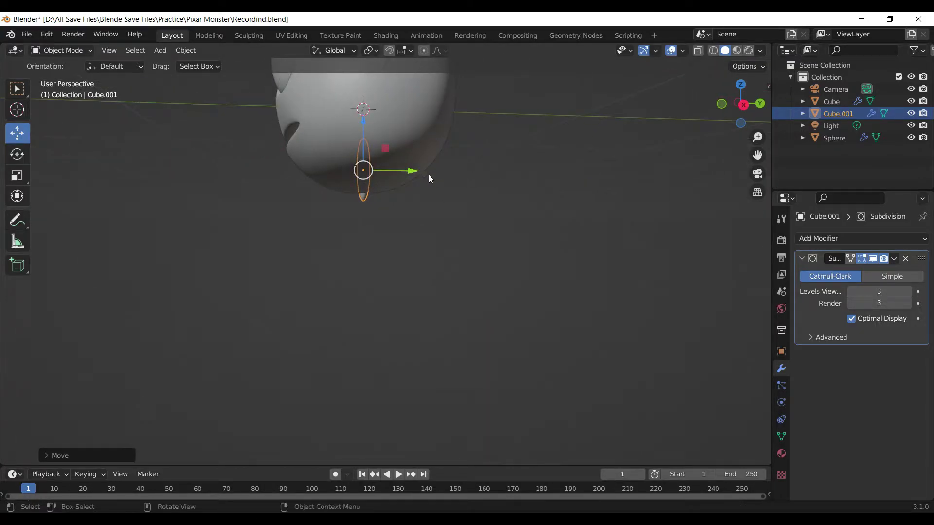
drag(428, 174, 346, 174)
middle_drag(346, 174, 448, 323)
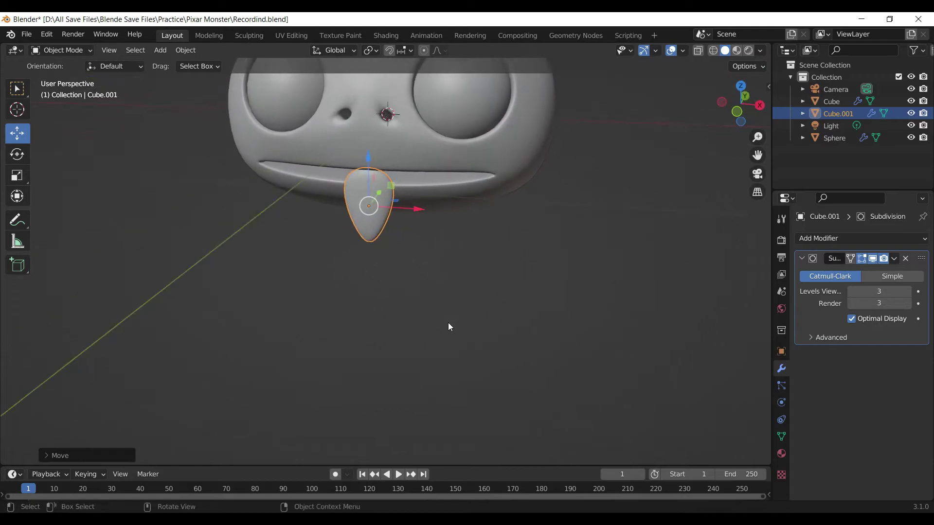
Shorten the teardrop along Z, then enlarge its small bottom face in Edit Mode
key(s)
key(z)
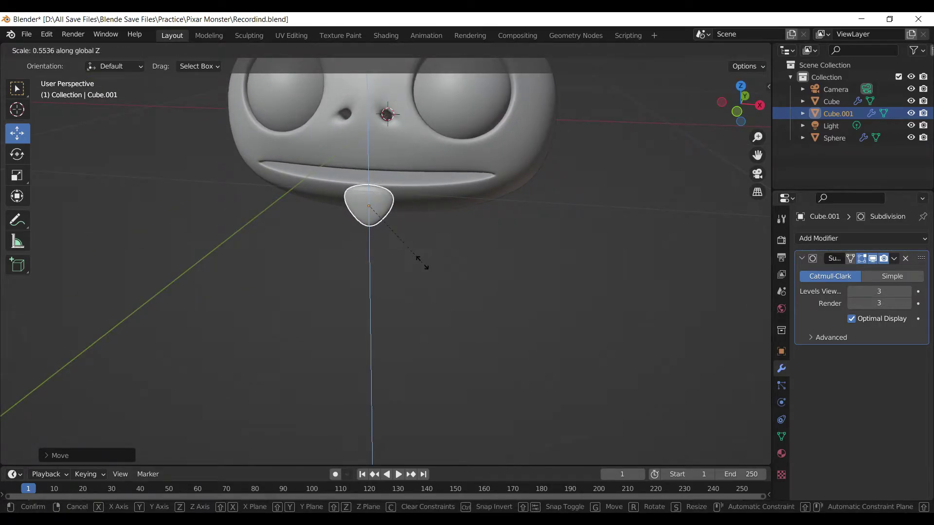
click(422, 263)
mouse_move(422, 262)
middle_down()
mouse_move(416, 205)
mouse_move(424, 258)
mouse_move(393, 263)
middle_up()
key(Tab)
scroll(396, 240, up, 3)
click(393, 262)
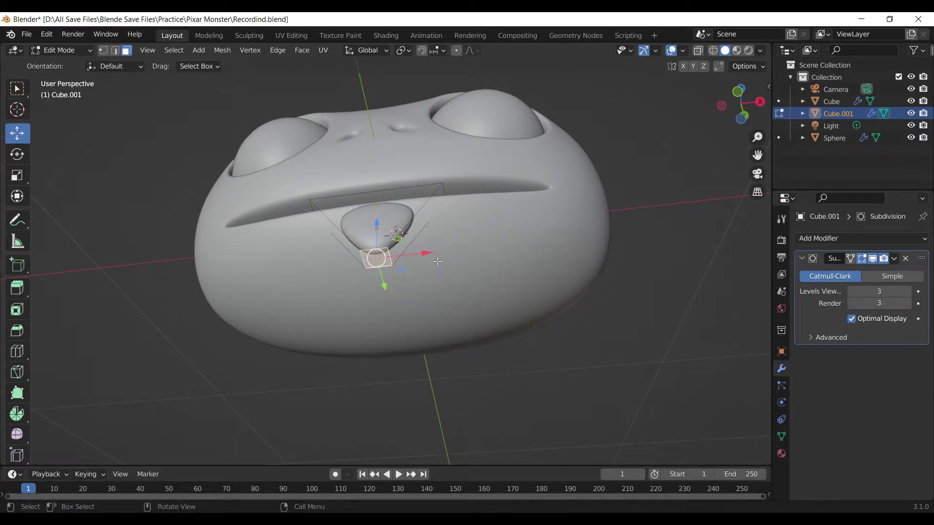
key(s)
click(460, 247)
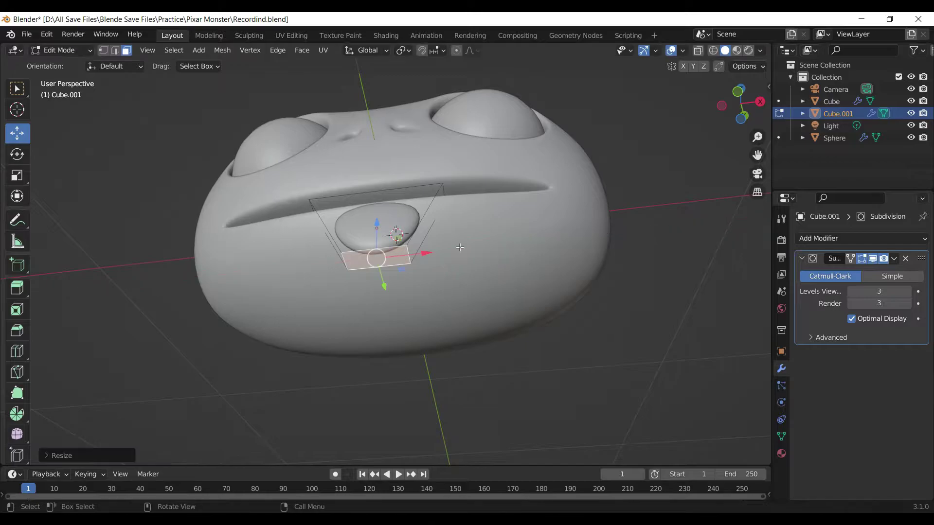
Make the whole tooth mesh thinner along Y and narrower along X
middle_drag(459, 247, 356, 270)
key(a)
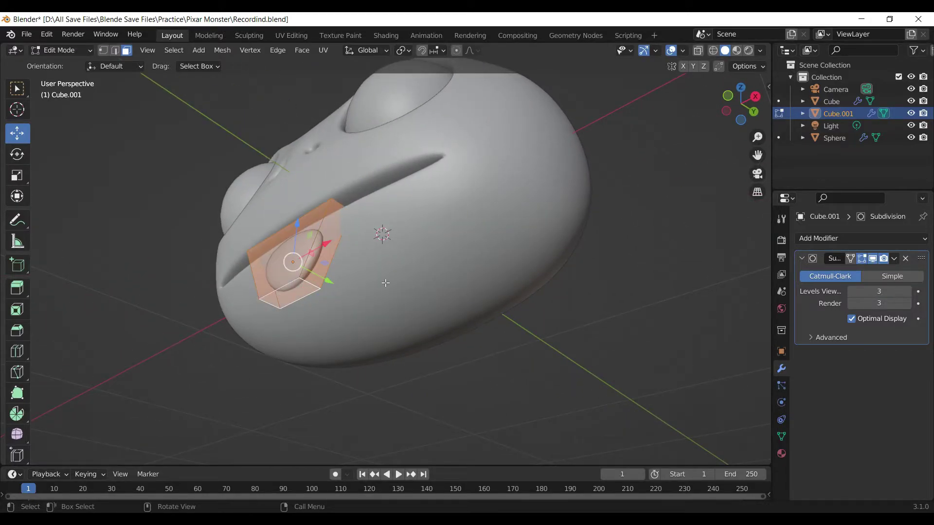
key(s)
key(y)
click(360, 273)
middle_drag(360, 274, 432, 307)
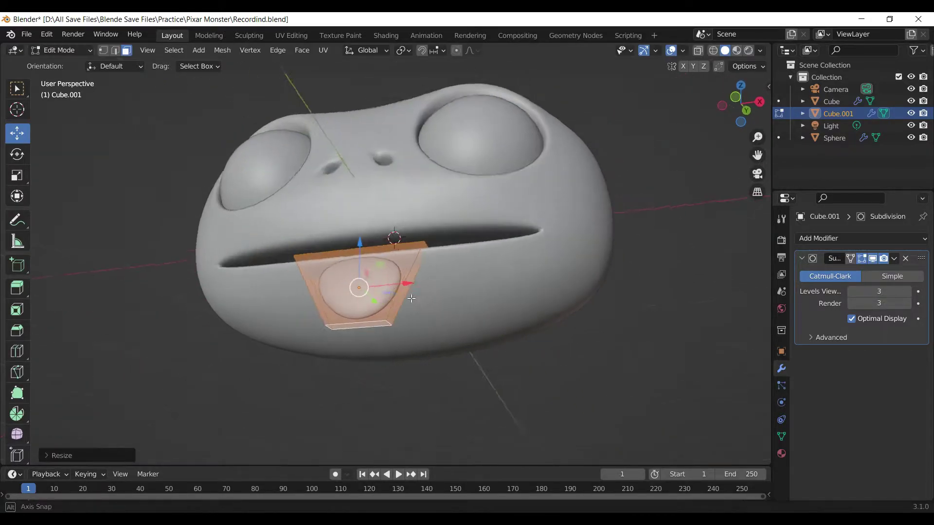
key(s)
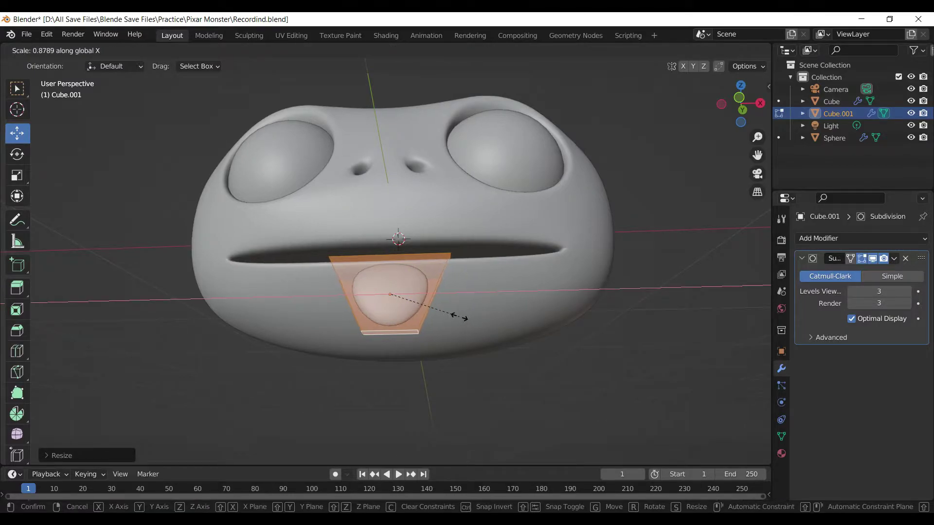
click(457, 318)
mouse_move(458, 318)
middle_down()
mouse_move(426, 320)
mouse_move(322, 252)
middle_up()
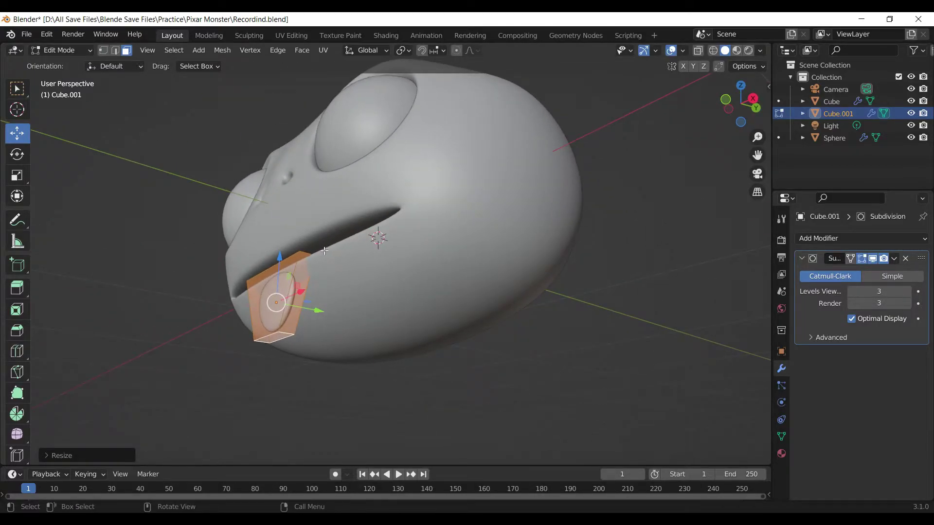
In Object Mode, adjust the tooth's height with G Z and push it back into the mouth
key(Tab)
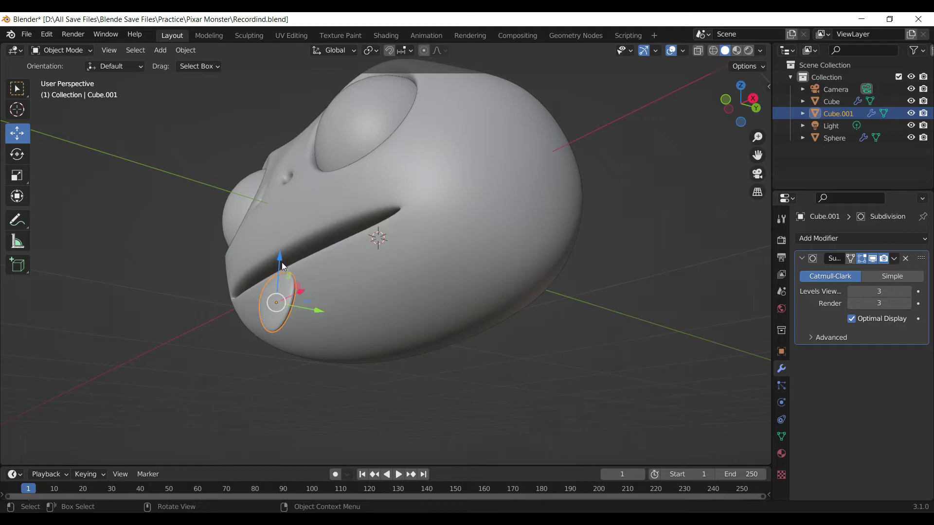
key(g)
key(z)
click(286, 234)
middle_drag(286, 234, 302, 280)
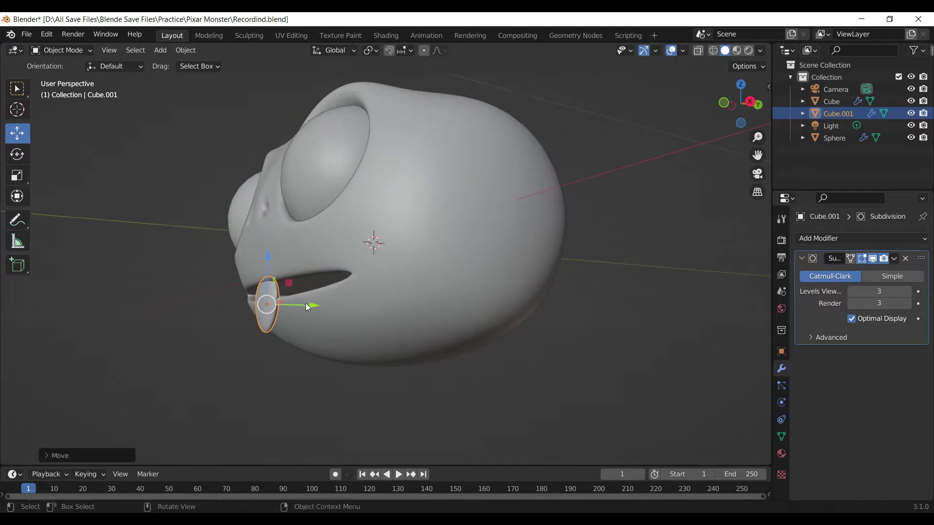
drag(305, 303, 316, 296)
middle_drag(316, 296, 378, 297)
Shrink the tooth slightly and reposition it in the mouth
click(407, 239)
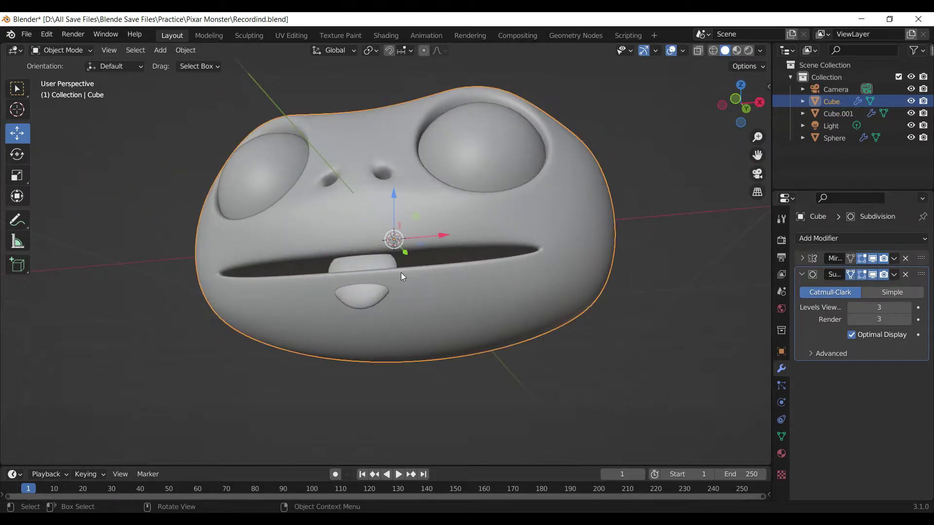
click(381, 263)
key(s)
click(410, 282)
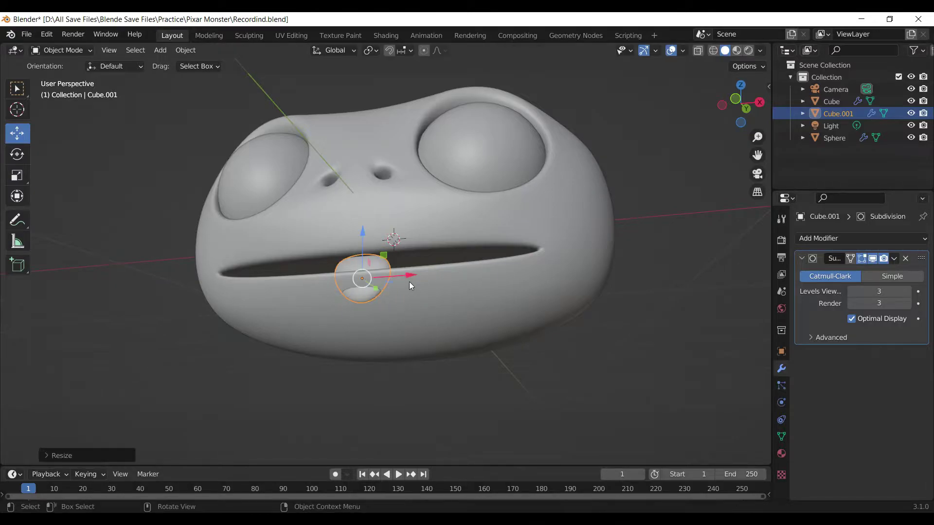
key(g)
click(418, 244)
In the head's Edit Mode, shift the selected mouth edges along Y, then clear the selection
key(Tab)
mouse_move(418, 247)
middle_down()
mouse_move(340, 272)
mouse_move(327, 260)
middle_up()
click(121, 51)
drag(317, 276, 292, 279)
middle_drag(292, 280, 345, 299)
click(440, 408)
scroll(440, 408, up, 3)
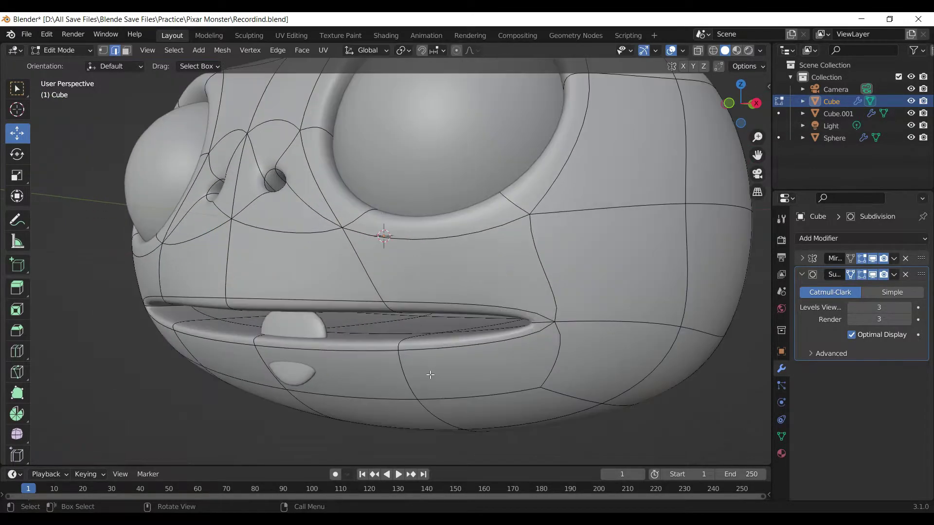
scroll(427, 378, up, 2)
Add a loop cut inside the mouth with Ctrl+R and scale it taller along Z
key(ctrl+r)
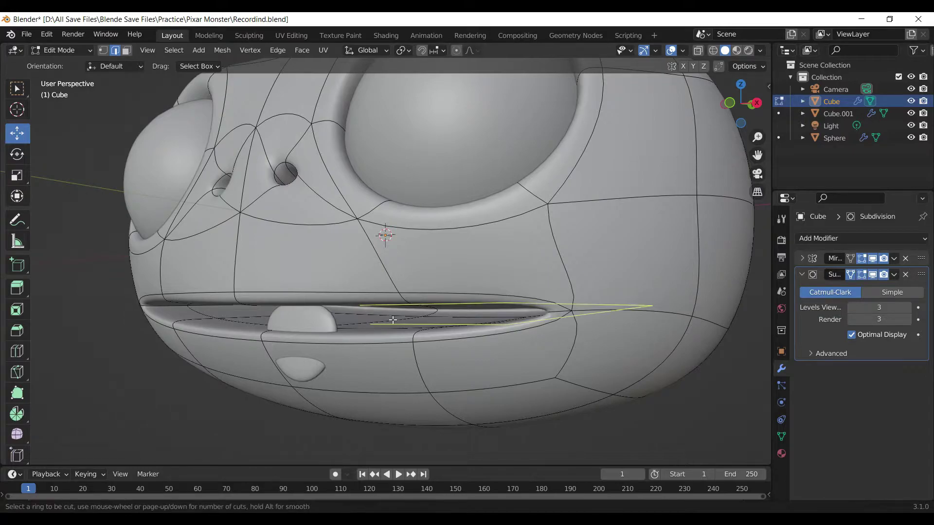
click(393, 319)
middle_drag(466, 331, 481, 341)
key(s)
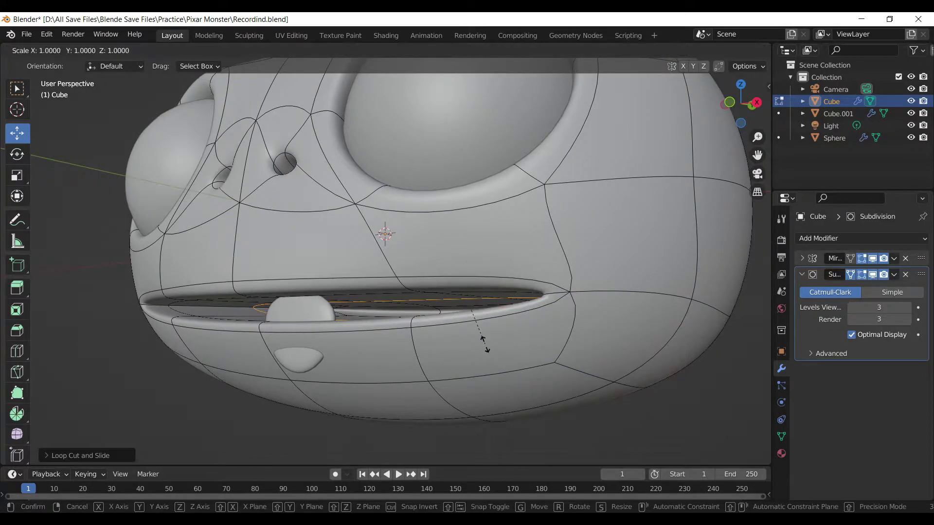
key(z)
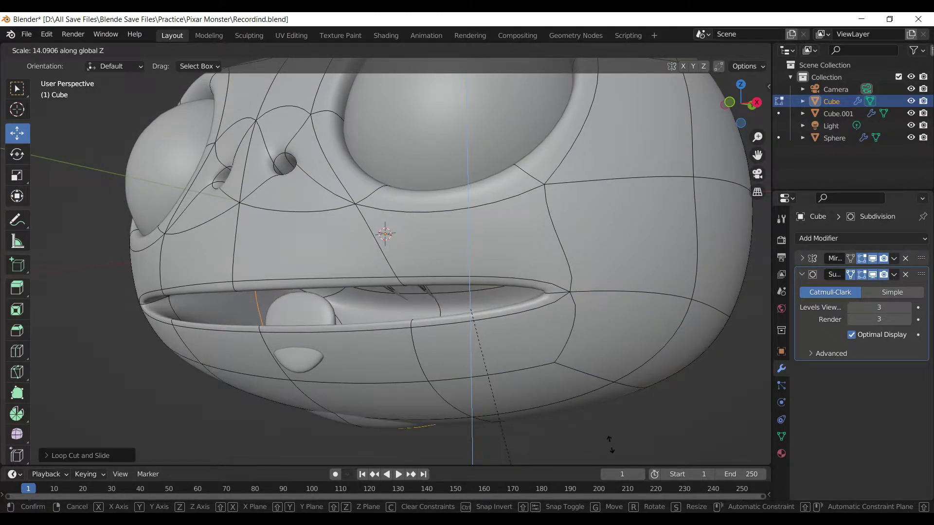
click(566, 366)
mouse_move(567, 366)
middle_down()
mouse_move(431, 289)
mouse_move(498, 326)
mouse_move(479, 314)
middle_up()
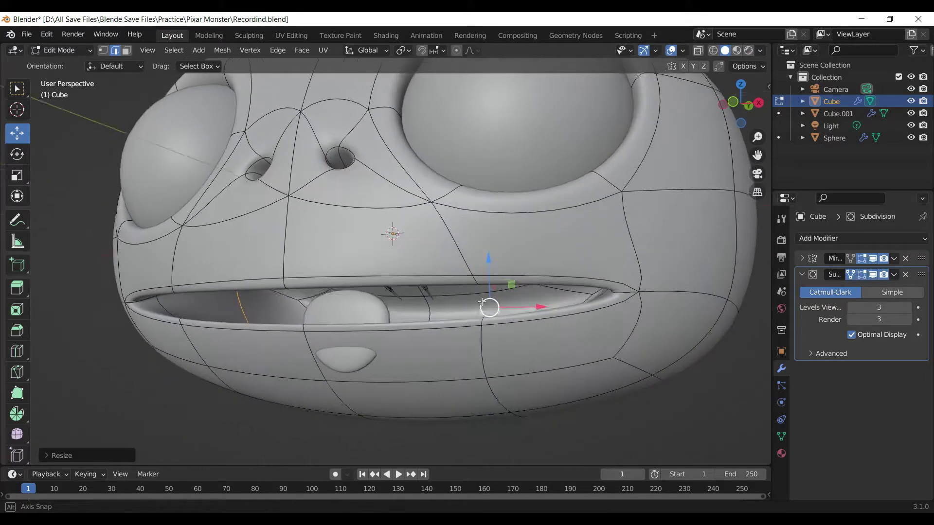
scroll(479, 314, down, 3)
In vertex select mode, zoom in and pick vertices on the lip spikes
scroll(479, 314, up, 3)
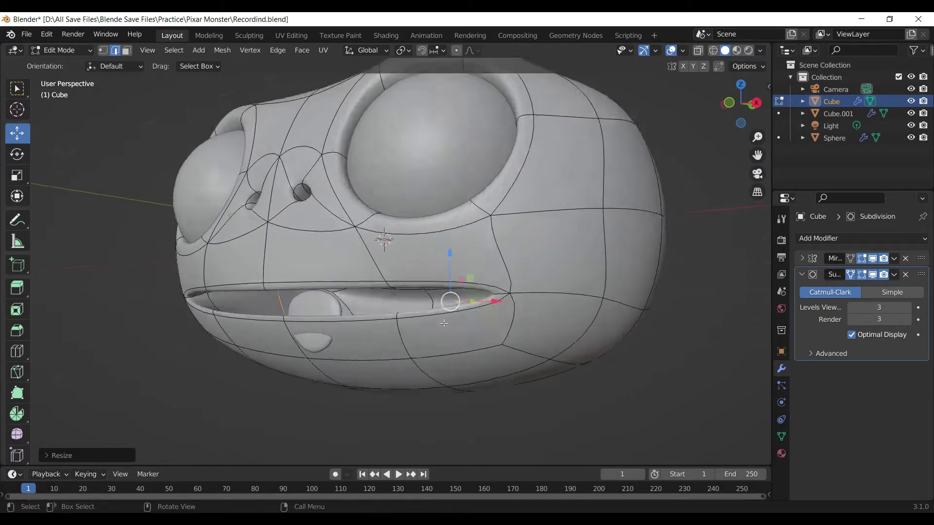
scroll(371, 198, up, 2)
scroll(451, 288, up, 3)
middle_drag(450, 288, 442, 292)
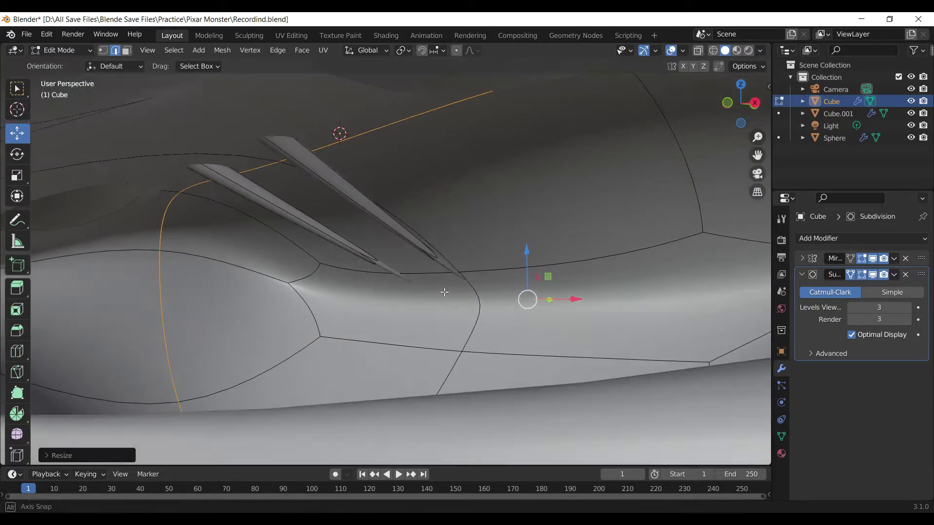
click(103, 52)
scroll(458, 276, up, 2)
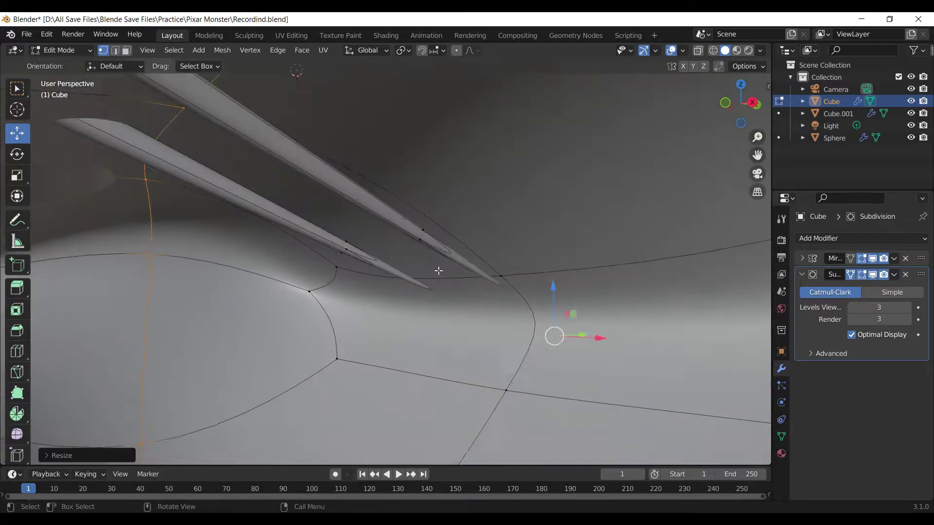
middle_drag(437, 274, 545, 298)
click(527, 292)
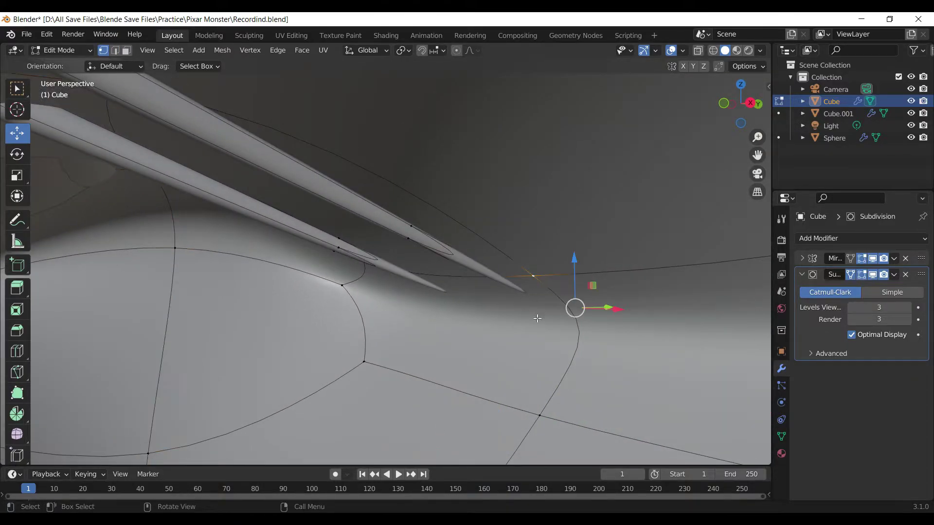
alt+click(411, 238)
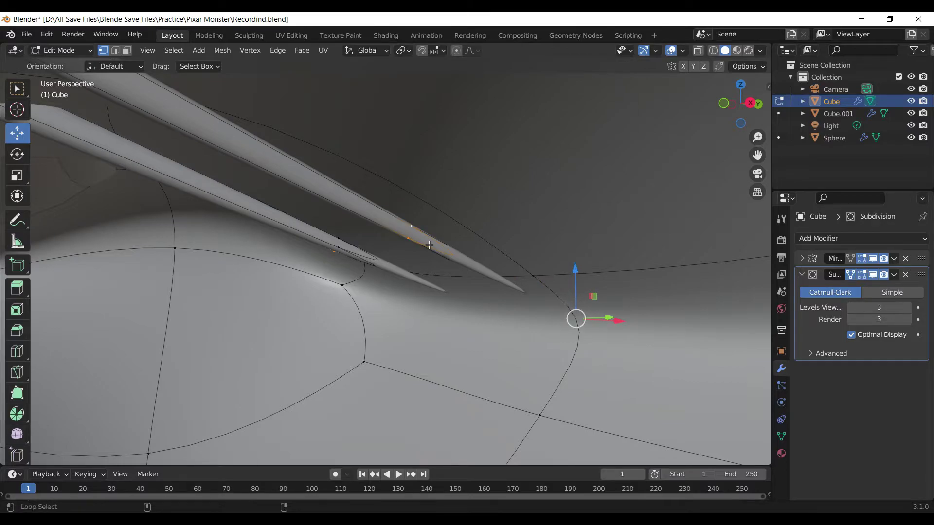
shift+middle_drag(429, 245, 298, 145)
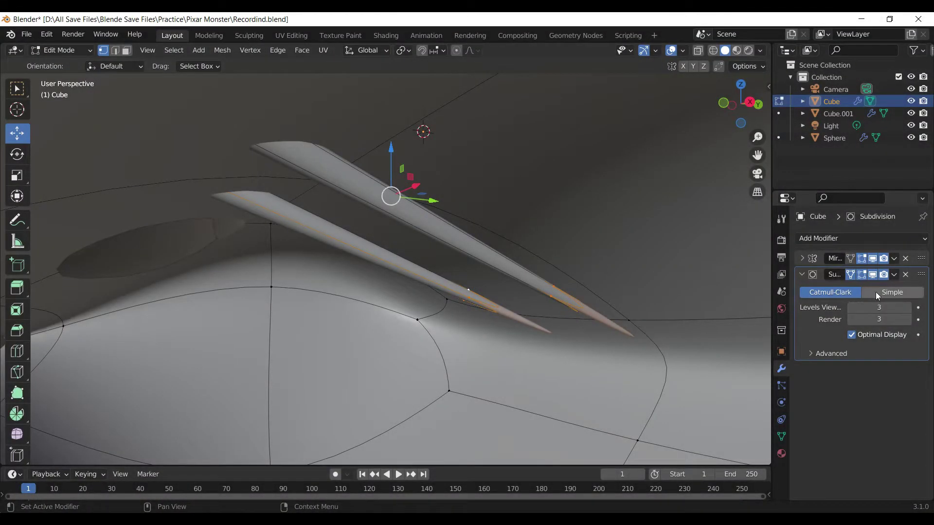
Hide the Subdivision modifier in the viewport and select a face on the faceted lip spike
click(872, 274)
middle_drag(720, 274, 604, 270)
scroll(512, 285, up, 2)
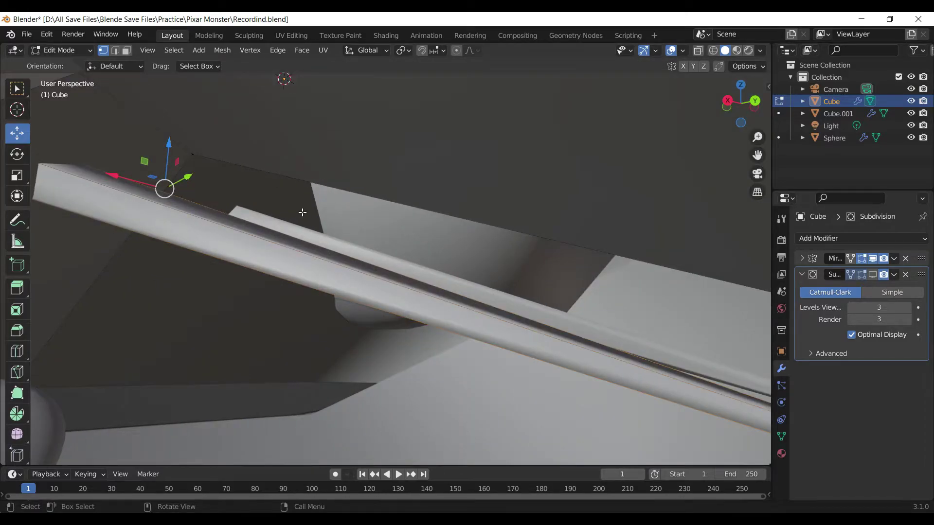
click(127, 50)
click(375, 246)
scroll(229, 249, down, 2)
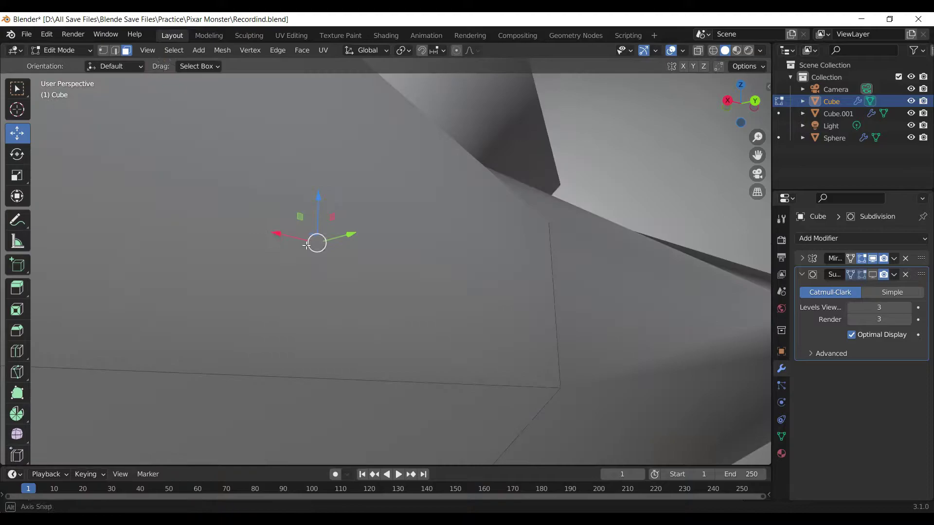
middle_drag(264, 233, 398, 294)
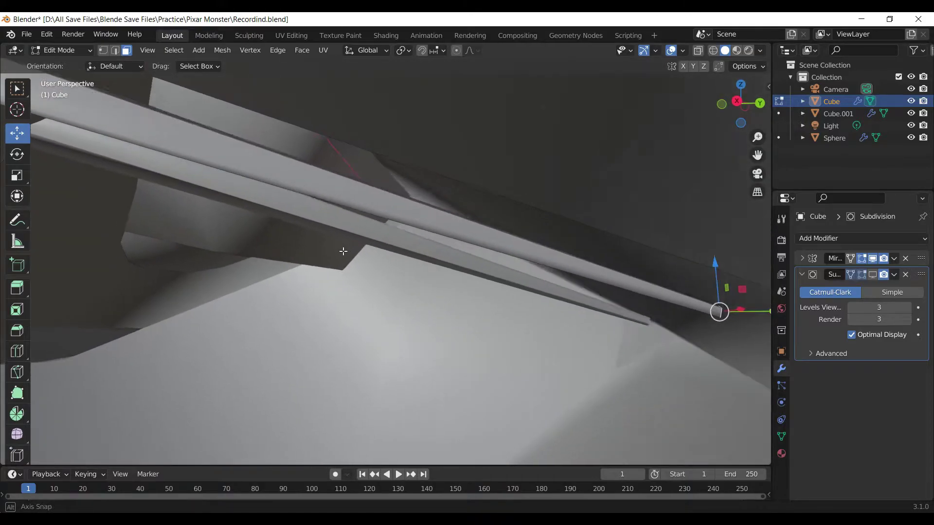
Cancel an edge slide, then grow the face selection around the mouth
key(g)
key(g)
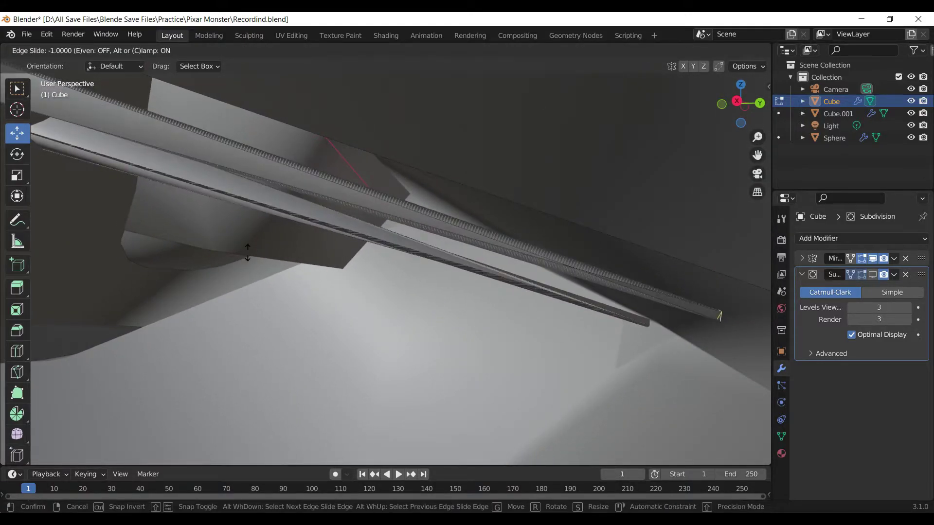
key(Escape)
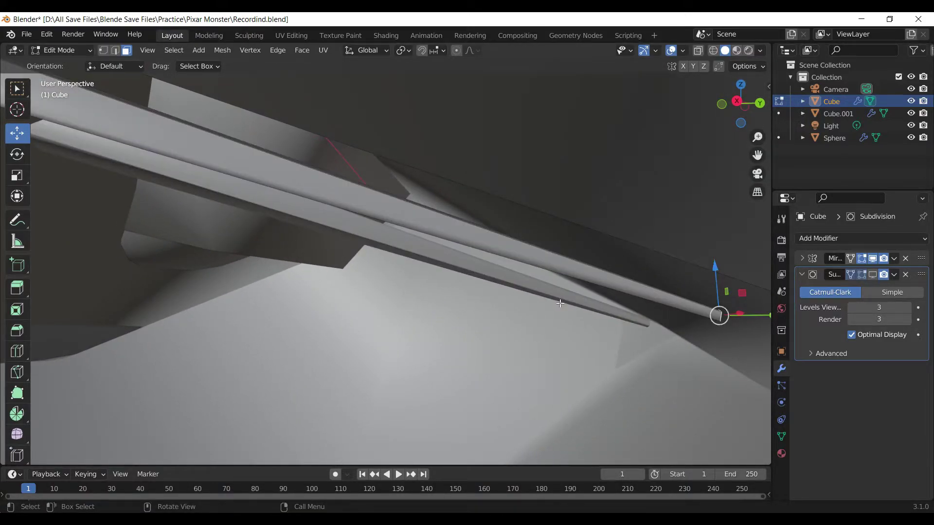
key(ctrl+KP_Add)
key(KP_Decimal)
Apply Smooth Vertices three times to the selected mouth vertices
mouse_move(520, 271)
middle_down()
mouse_move(326, 245)
mouse_move(467, 211)
middle_up()
right_click(467, 211)
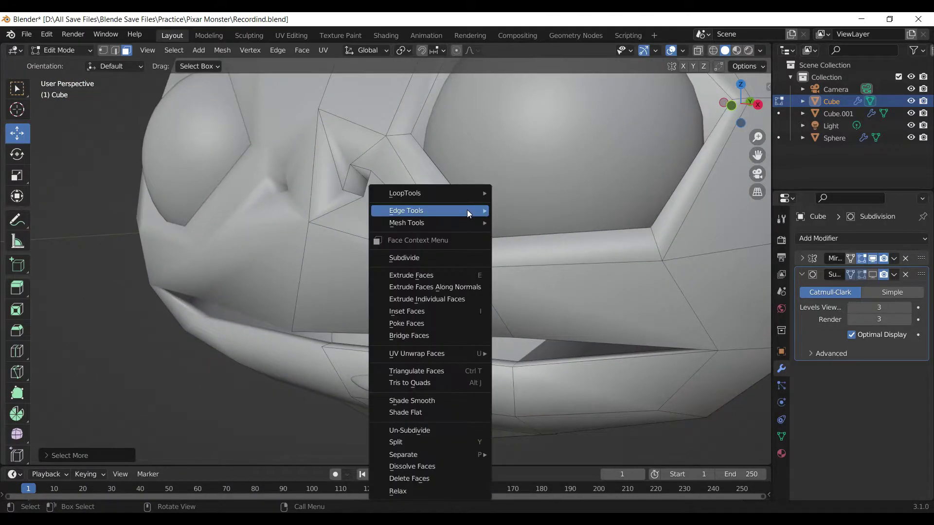
click(105, 50)
right_click(253, 255)
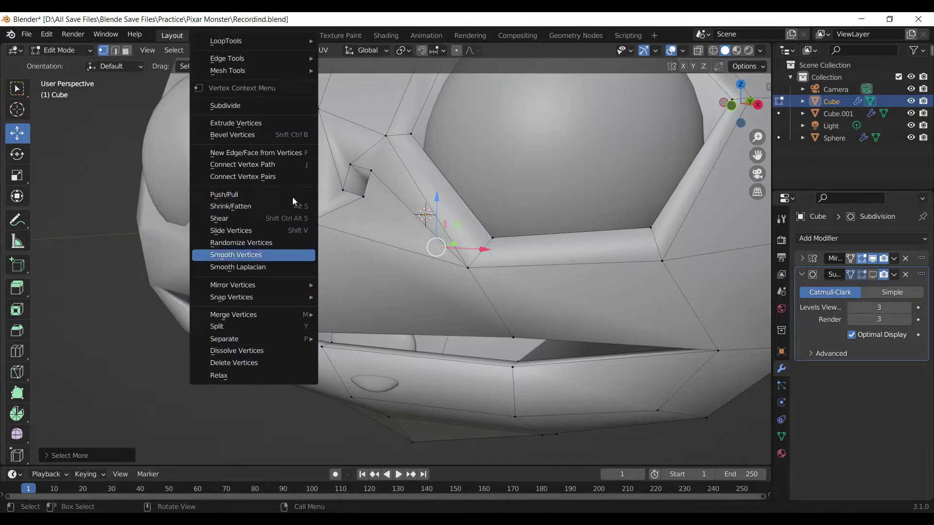
click(253, 258)
right_click(253, 258)
click(253, 258)
right_click(253, 258)
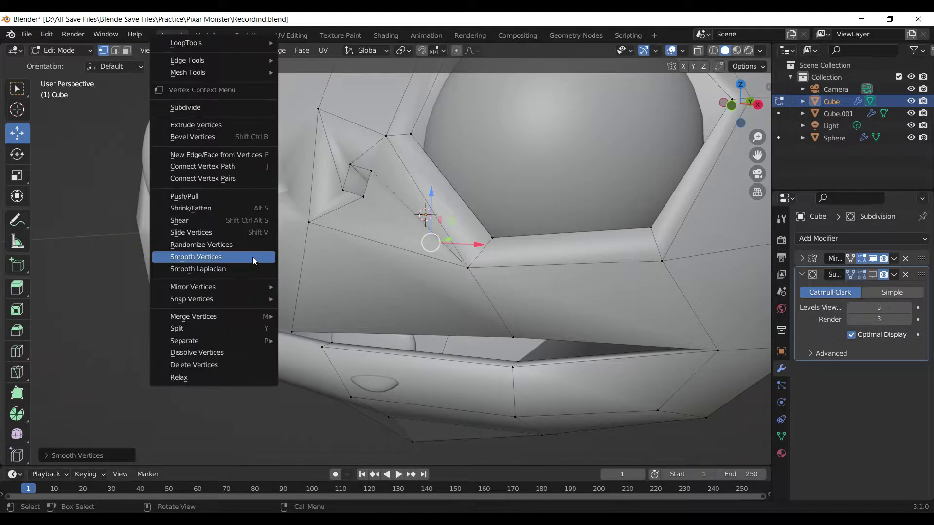
click(252, 257)
Nudge the upper-lip vertices and smooth them once more
mouse_move(252, 257)
middle_down()
mouse_move(465, 256)
mouse_move(431, 219)
middle_up()
scroll(465, 256, up, 1)
mouse_move(458, 169)
mouse_down()
mouse_move(450, 158)
mouse_move(468, 143)
mouse_up()
middle_drag(490, 179, 492, 219)
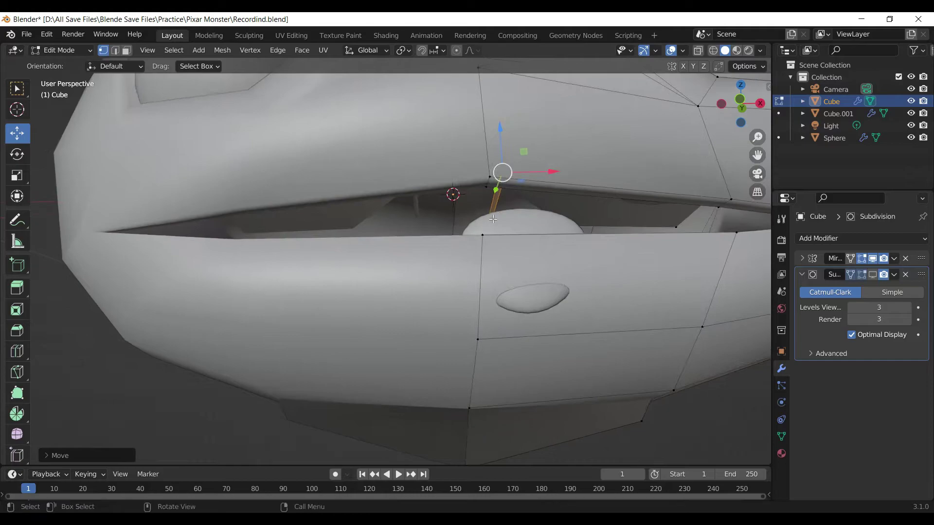
right_click(518, 196)
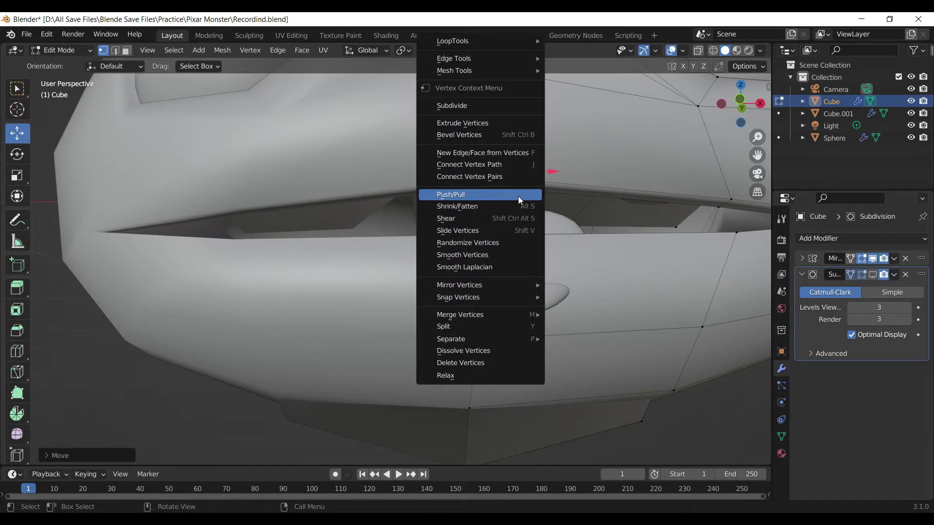
click(471, 254)
mouse_move(471, 255)
middle_down()
mouse_move(490, 237)
mouse_move(434, 281)
mouse_move(418, 209)
middle_up()
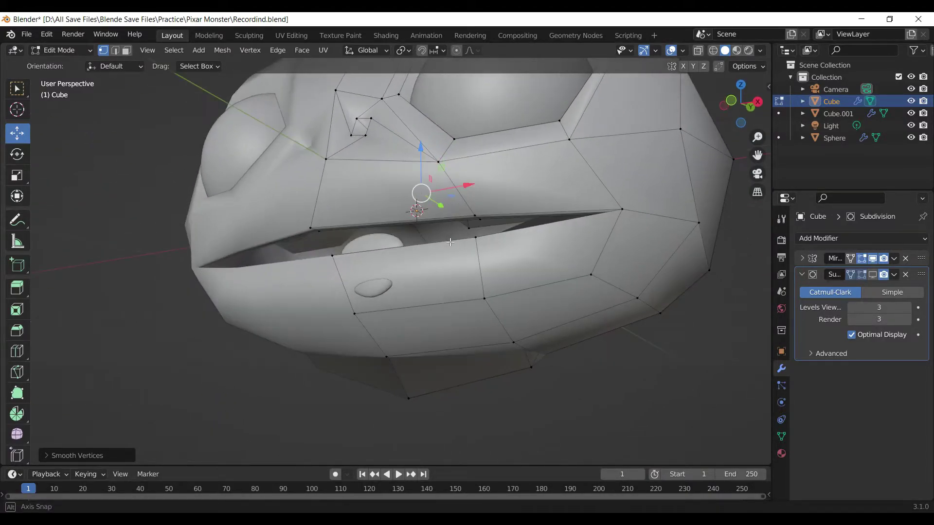
With Normal orientation, flatten the upper-lip vertices along Z to 0.6656, then return to Object Mode
click(366, 50)
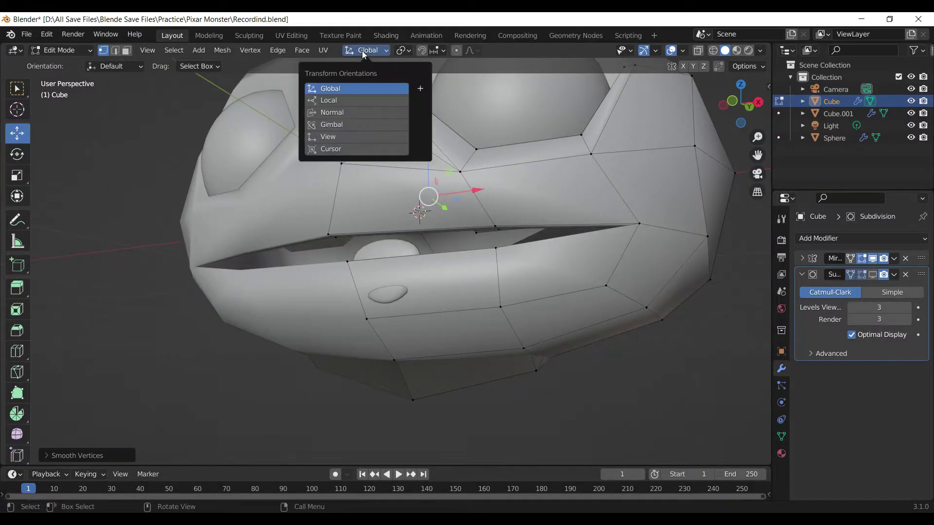
click(332, 112)
middle_drag(370, 175, 421, 203)
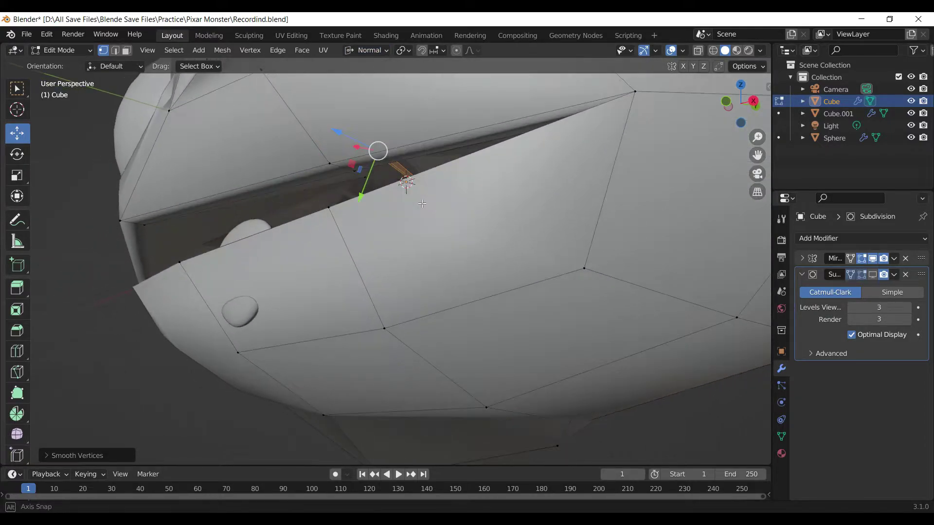
key(s)
key(z)
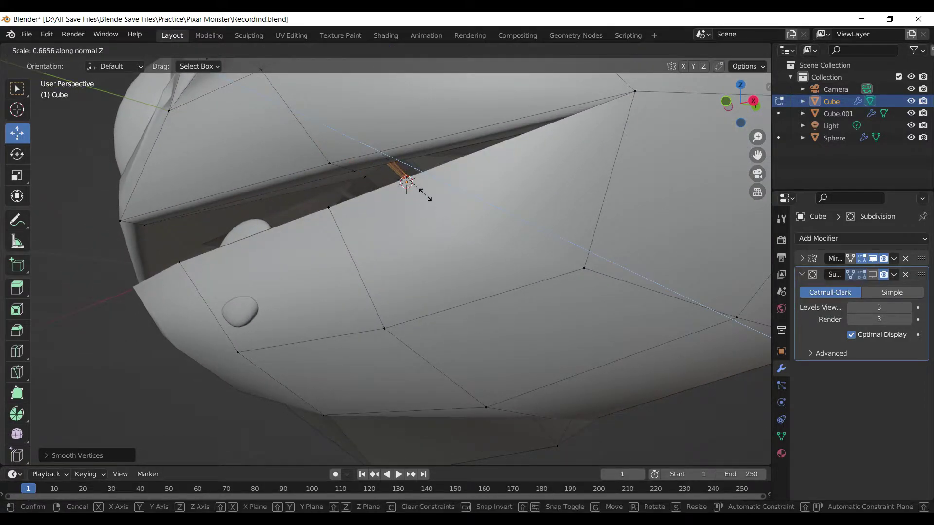
click(393, 153)
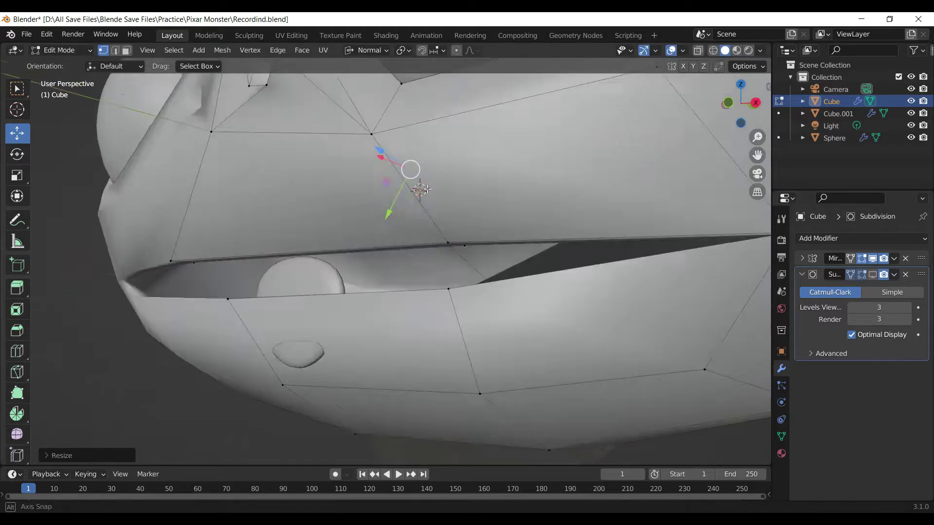
middle_drag(392, 152, 529, 316)
scroll(529, 316, down, 2)
key(Tab)
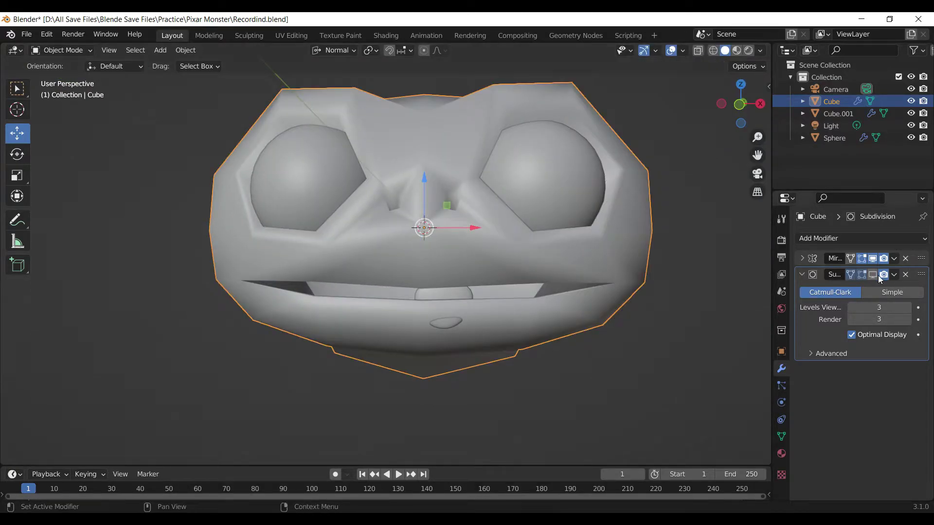
Turn subdivision smoothing back on, select the tooth piece and nudge it along Y
click(875, 275)
click(467, 366)
click(445, 296)
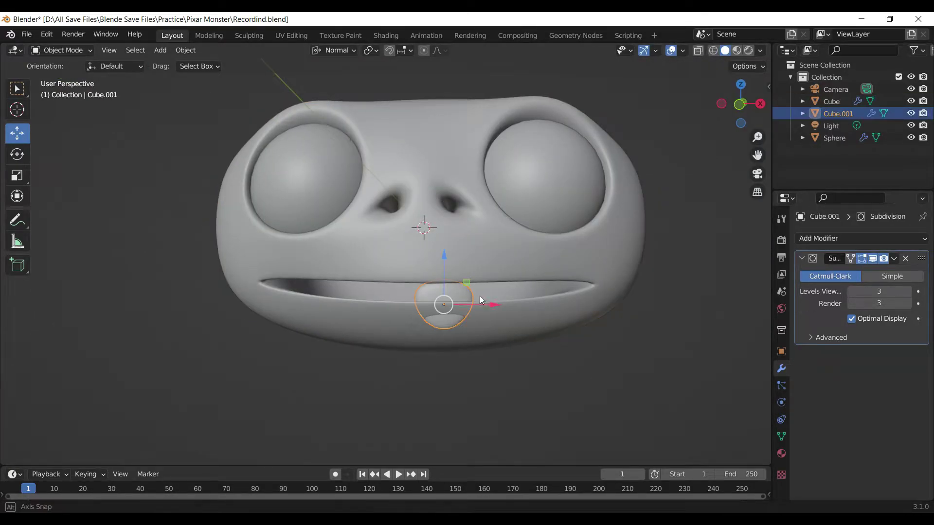
middle_drag(479, 295, 345, 276)
drag(342, 281, 324, 281)
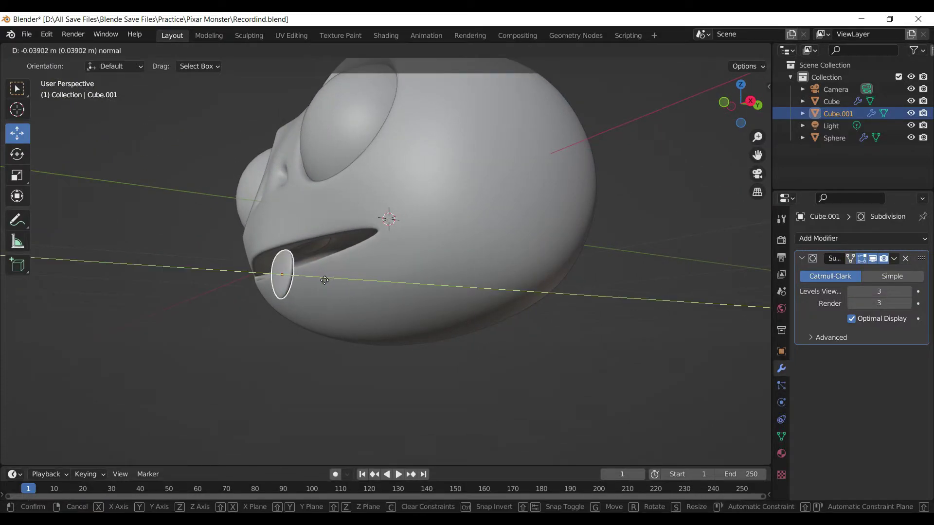
middle_drag(324, 281, 397, 282)
Reposition the tooth piece, adjusting its height along Z and depth along Y
key(g)
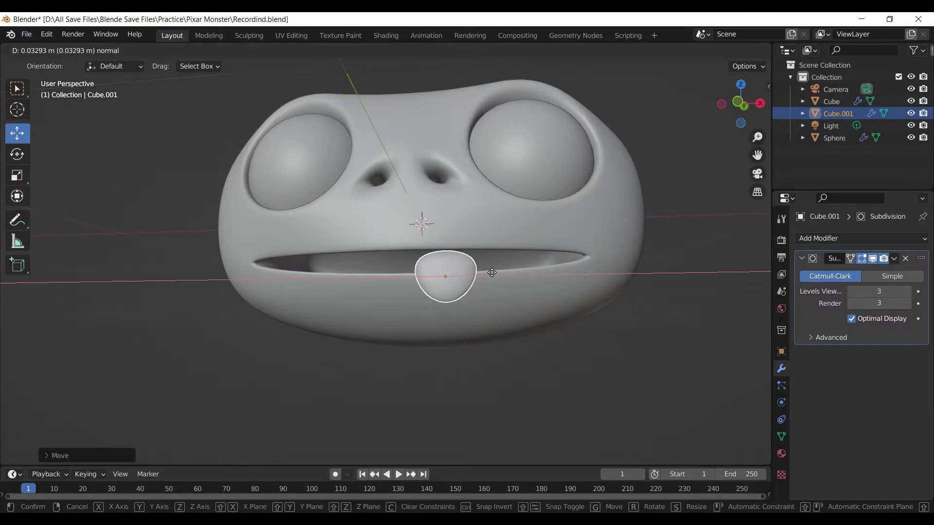
click(491, 279)
key(g)
key(z)
click(449, 224)
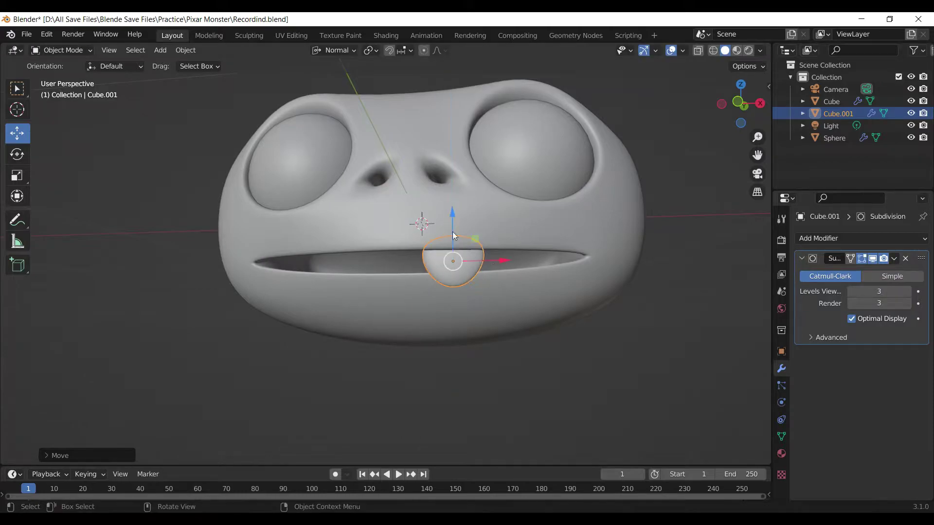
mouse_move(440, 263)
middle_down()
mouse_move(322, 260)
mouse_move(453, 348)
middle_up()
key(g)
key(y)
key(y)
click(303, 260)
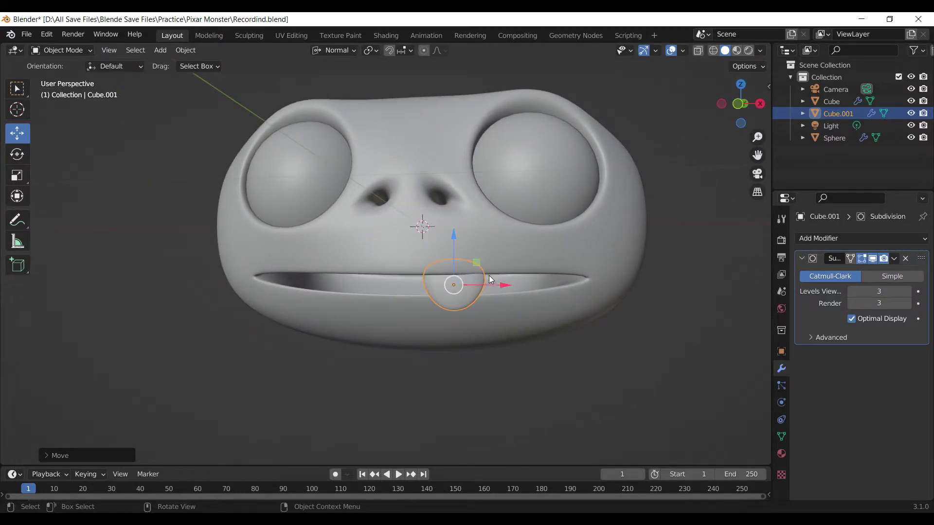
Move the tooth right of centre along X and narrow its width along X
key(g)
key(x)
click(529, 302)
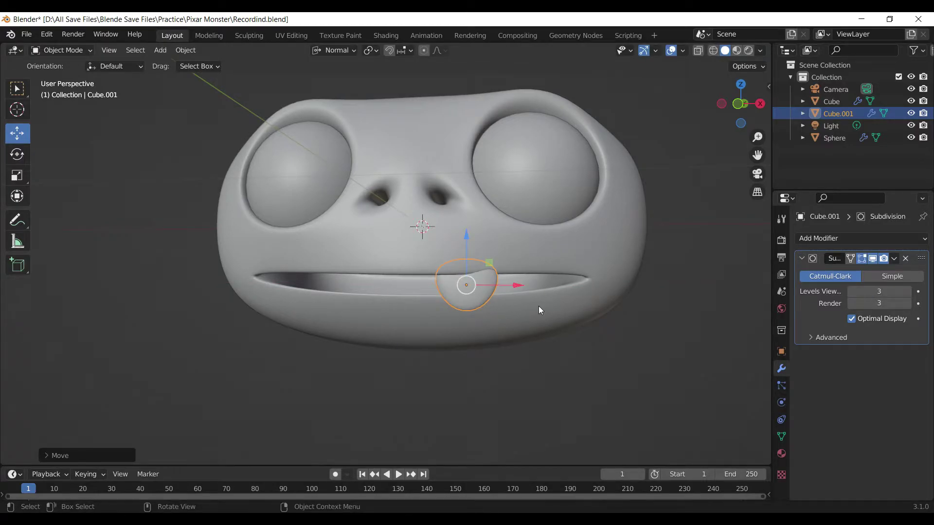
key(s)
key(x)
click(527, 307)
In the head's Edit Mode, push the mouth edge loop 0.03116 m along its normal
click(516, 269)
key(Tab)
middle_drag(503, 265, 369, 253)
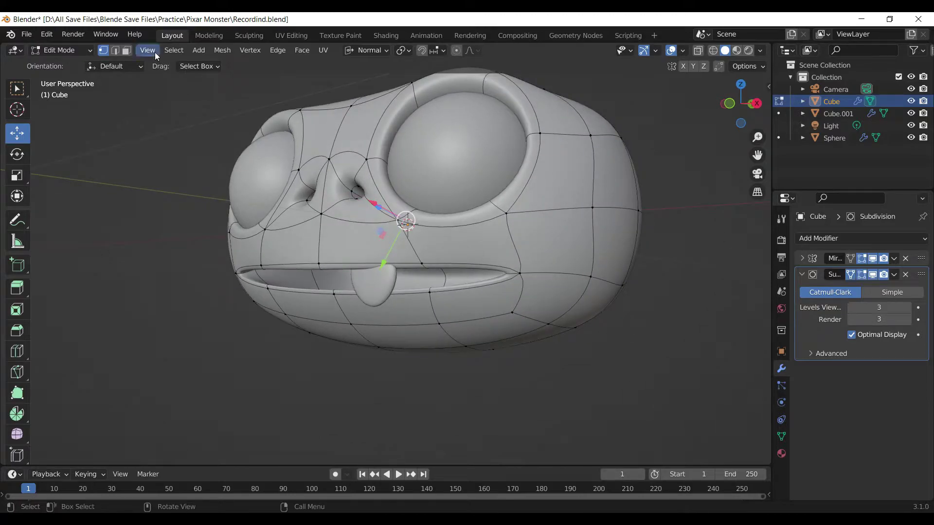
click(114, 50)
scroll(296, 297, up, 2)
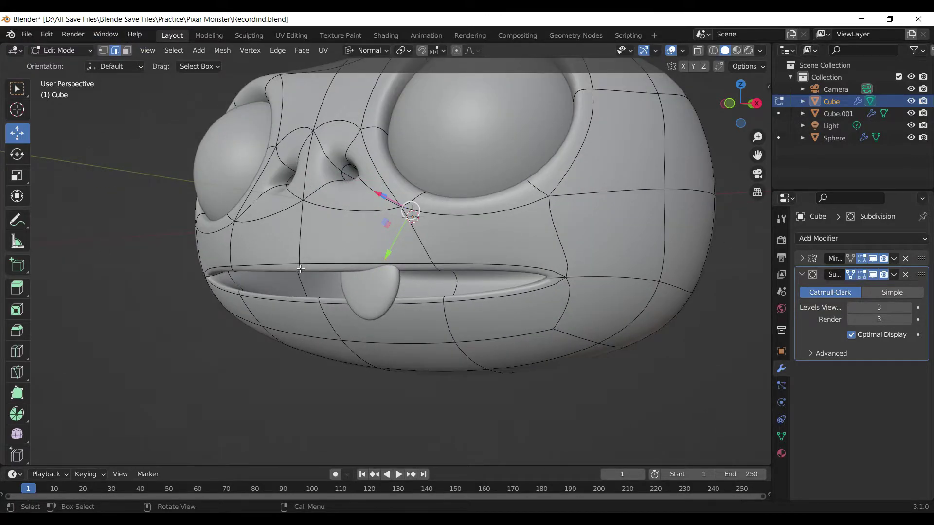
middle_drag(337, 278, 276, 273)
mouse_move(225, 268)
mouse_down()
mouse_move(207, 267)
mouse_move(229, 267)
mouse_up()
middle_drag(234, 267, 480, 317)
key(Tab)
click(469, 265)
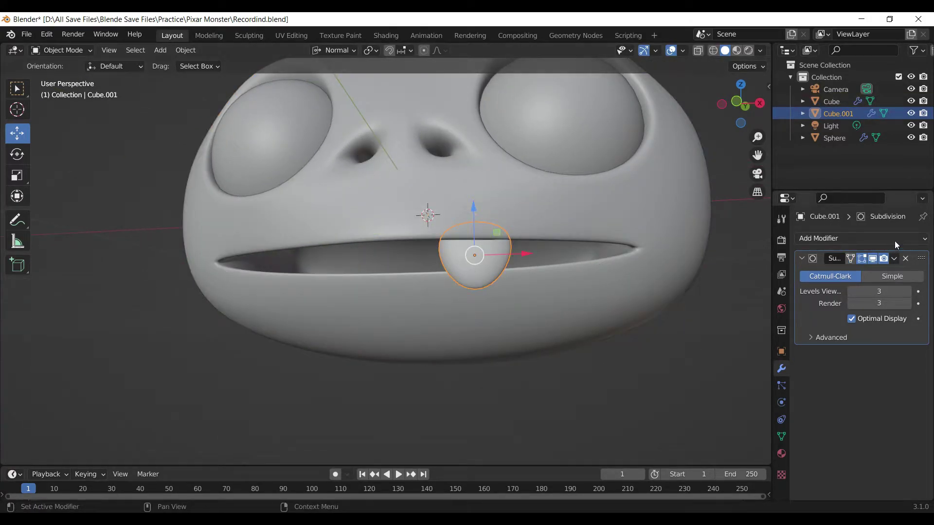
Add a Mirror modifier to the tooth using the head Cube as mirror object, viewed from front
click(865, 238)
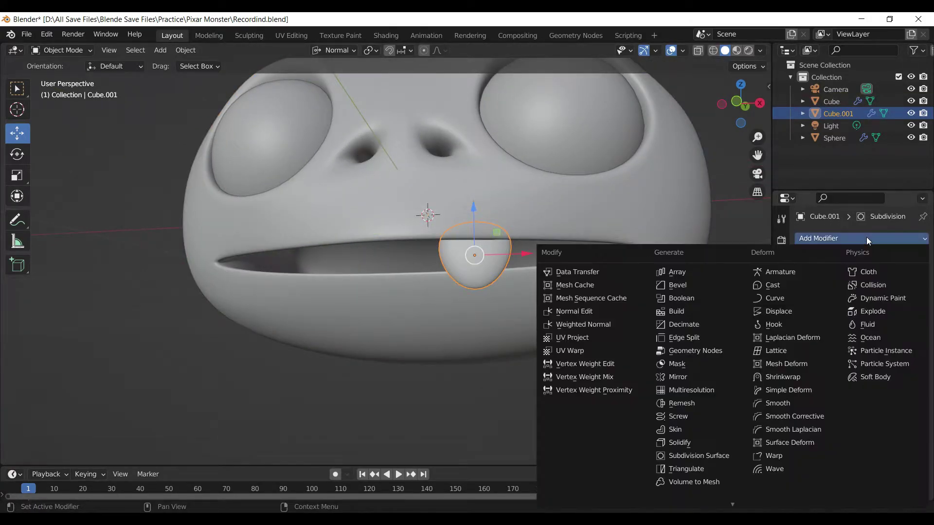
click(671, 377)
click(801, 258)
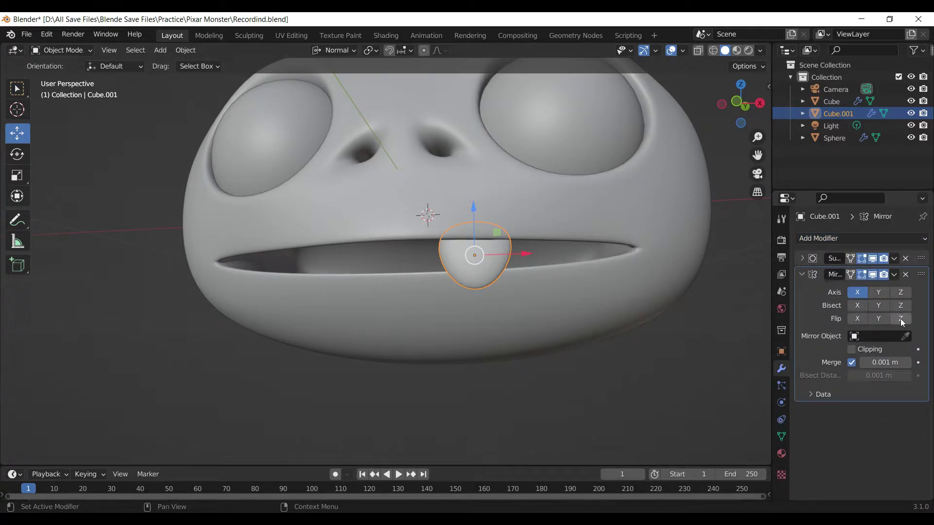
click(905, 337)
click(583, 215)
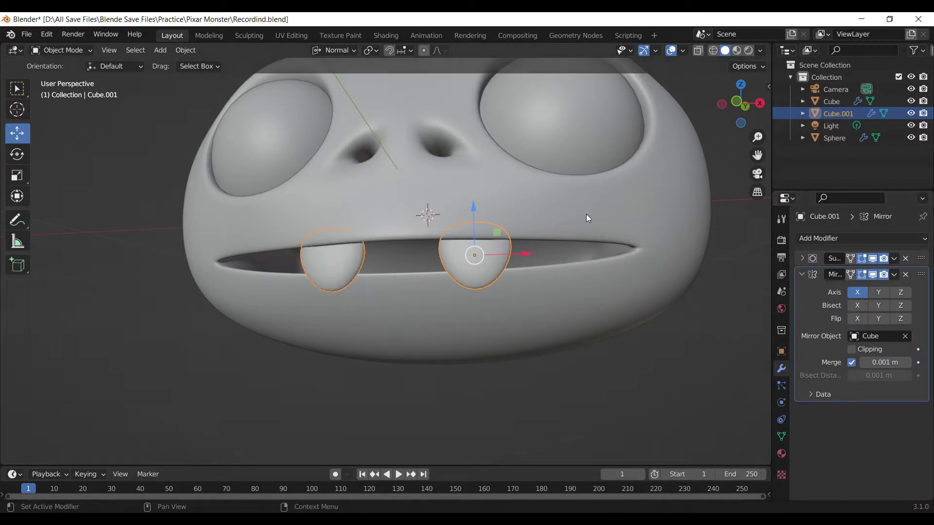
click(641, 401)
scroll(632, 394, down, 3)
middle_drag(625, 387, 607, 363)
key(KP_1)
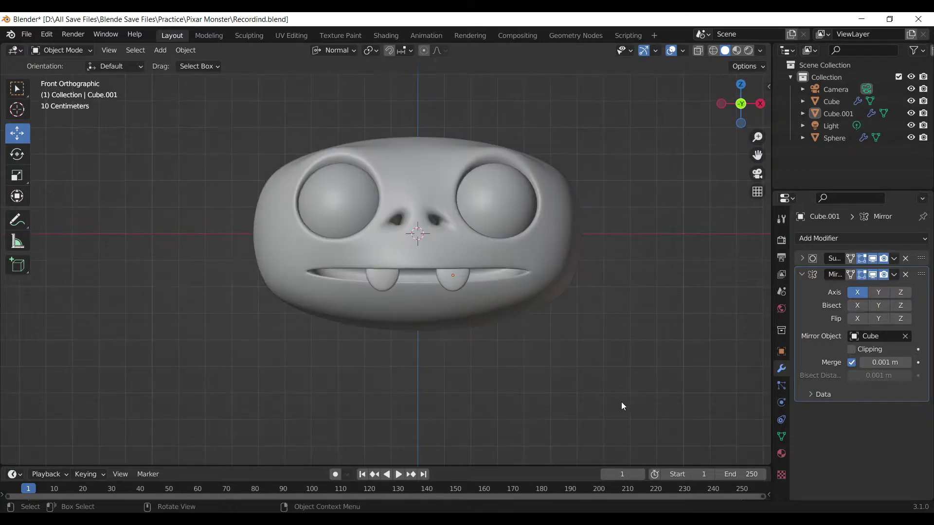
scroll(452, 290, up, 3)
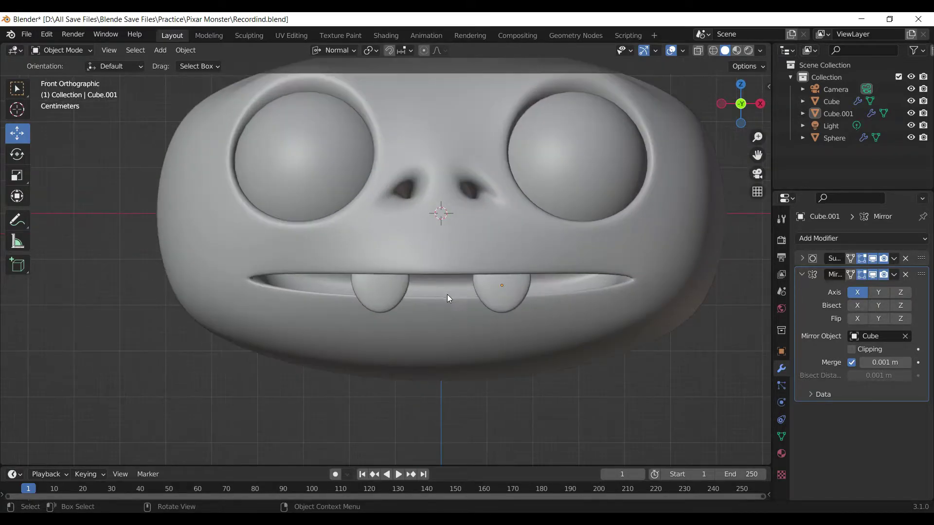
click(454, 314)
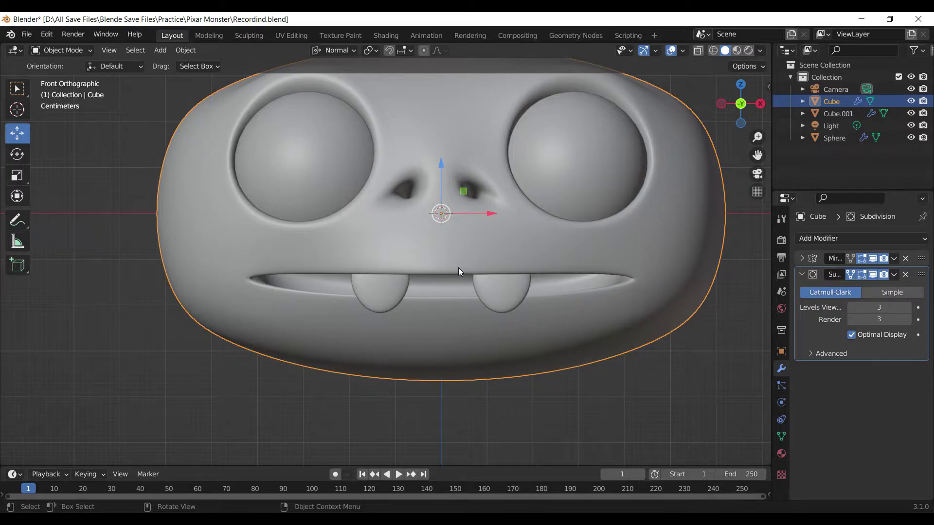
Put the head into Edit Mode and set the transform orientation to Global
key(Tab)
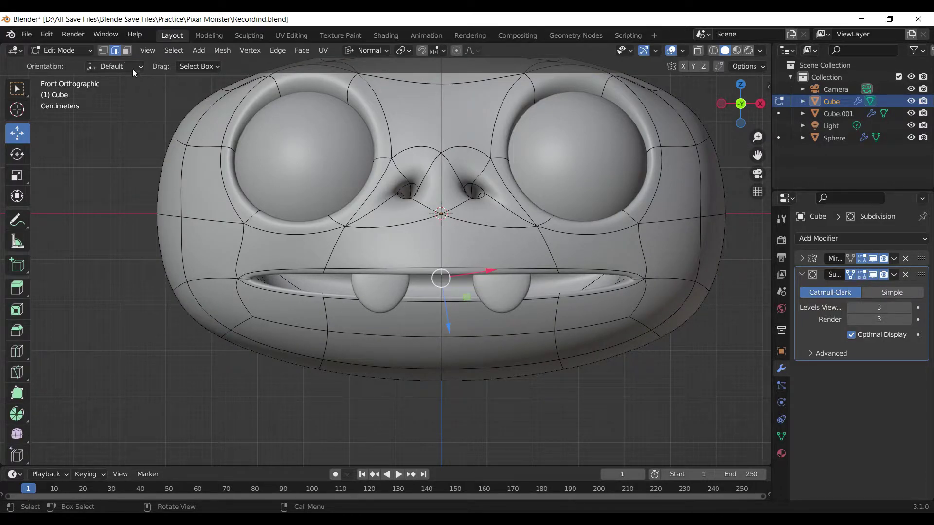
scroll(344, 214, up, 2)
middle_drag(316, 228, 345, 214)
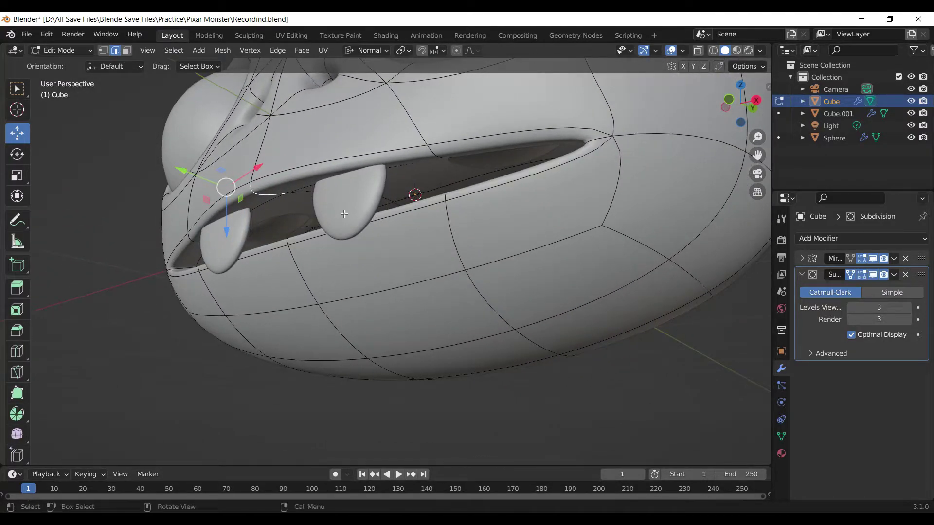
middle_drag(283, 172, 497, 269)
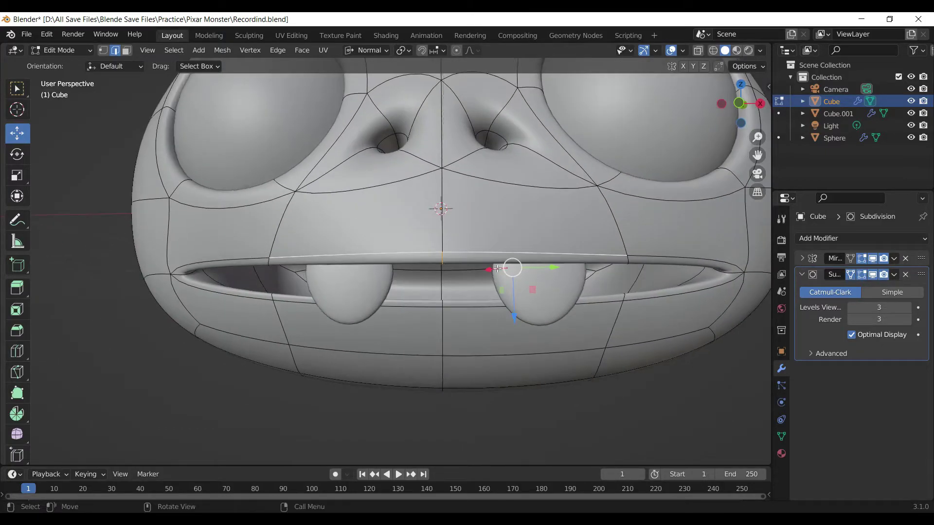
click(365, 50)
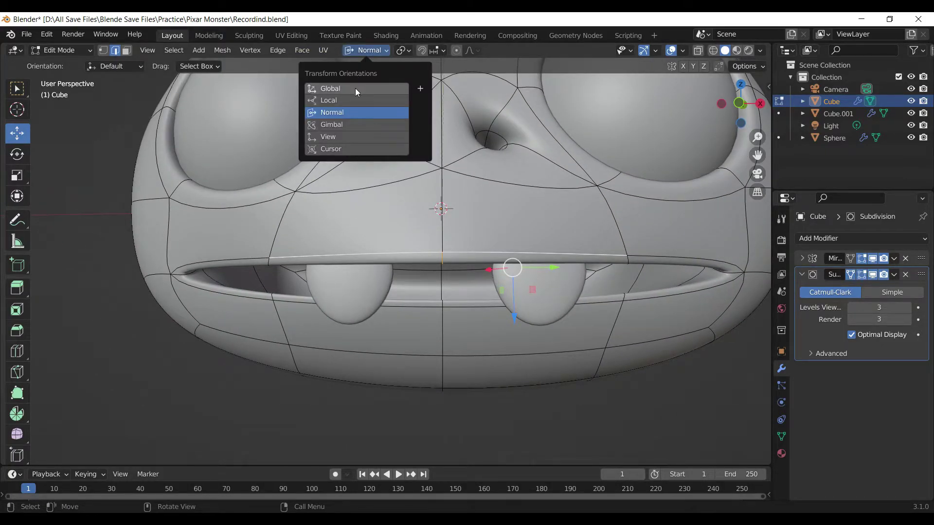
click(357, 90)
Lower the upper mouth loop and raise the lower lip loop about 0.032 m along Z
drag(512, 226, 532, 278)
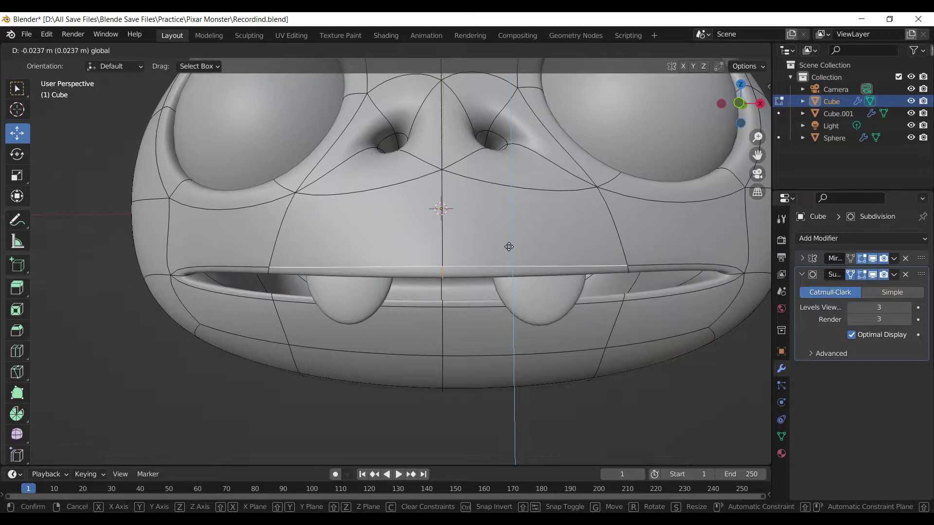
alt+click(463, 307)
drag(544, 246, 532, 236)
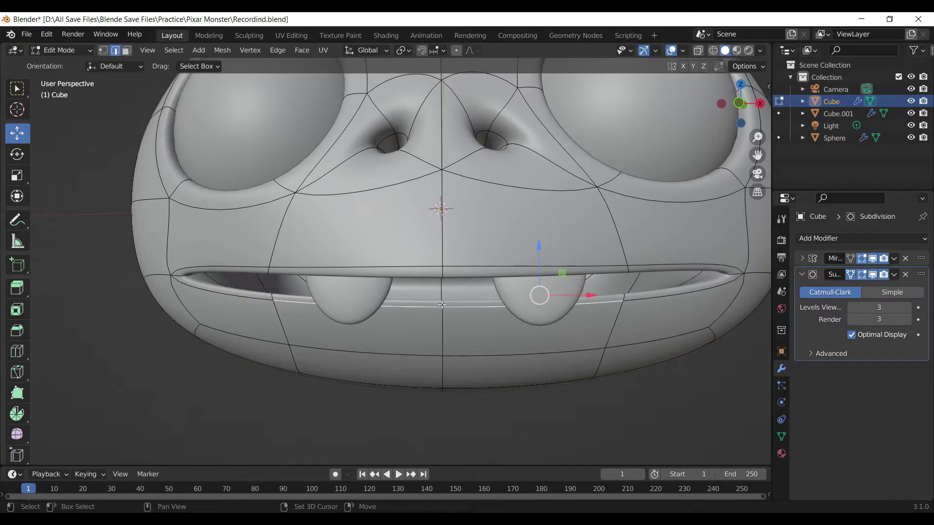
alt+shift+click(441, 305)
drag(508, 249, 509, 215)
scroll(536, 300, down, 4)
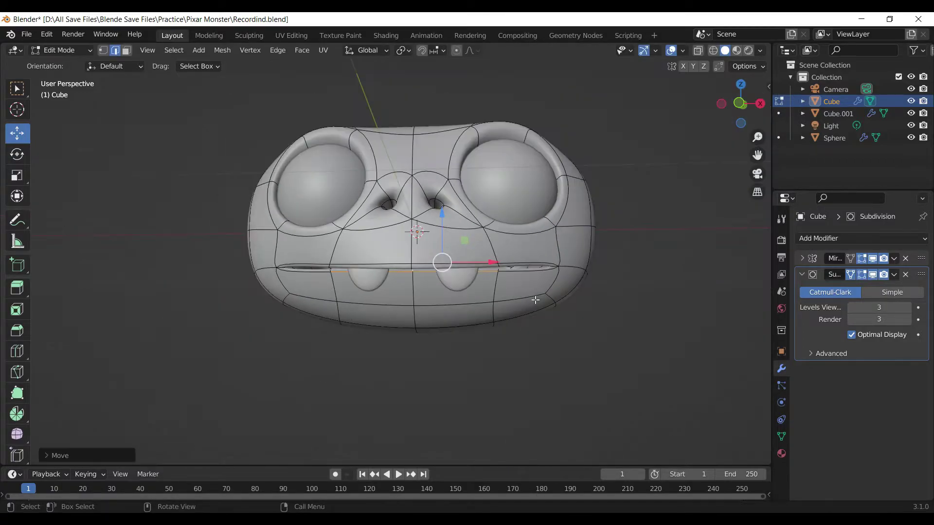
key(Tab)
scroll(535, 366, up, 3)
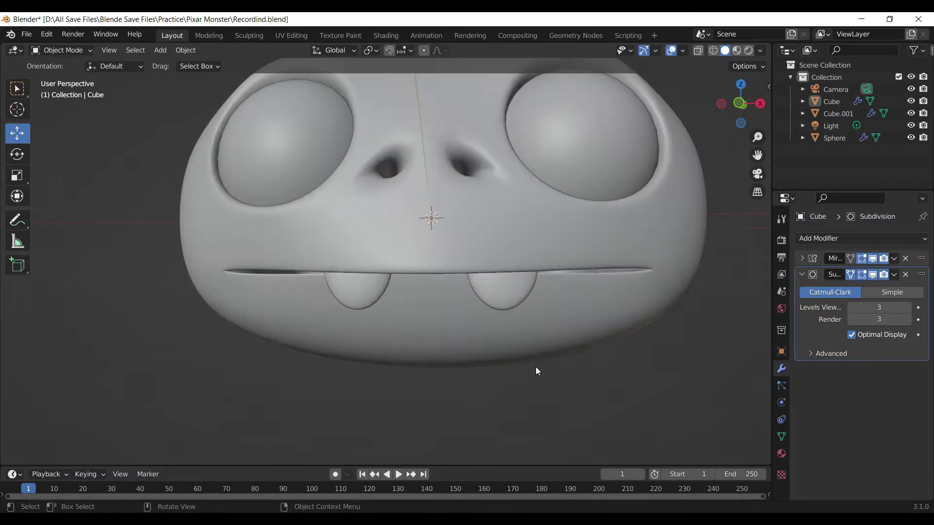
Duplicate the teeth as Cube.002, spread them toward the mouth corners and flip them 180° about Y
click(509, 297)
scroll(509, 296, down, 3)
key(shift+d)
right_click(565, 319)
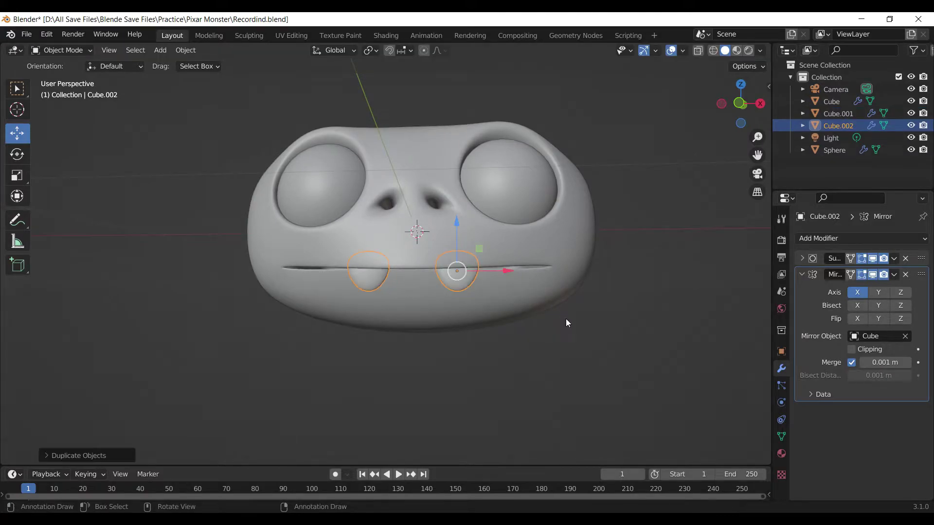
drag(506, 271, 581, 308)
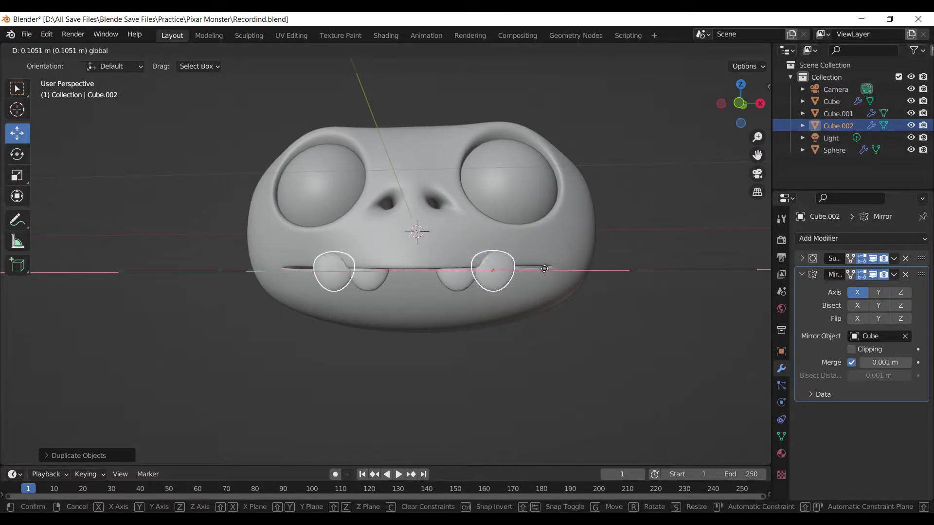
text(ry)
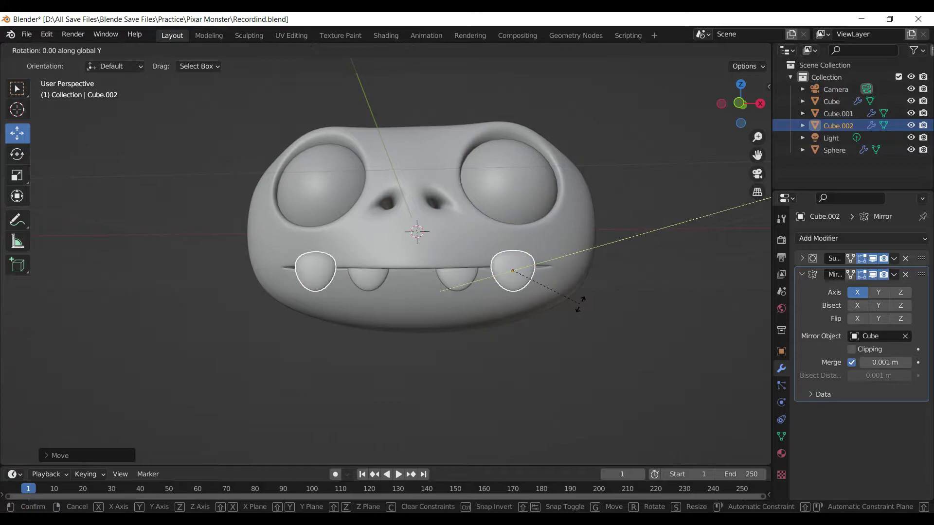
text(180)
key(Return)
Raise the flipped teeth into position, then put the head into Edit Mode
key(g)
key(x)
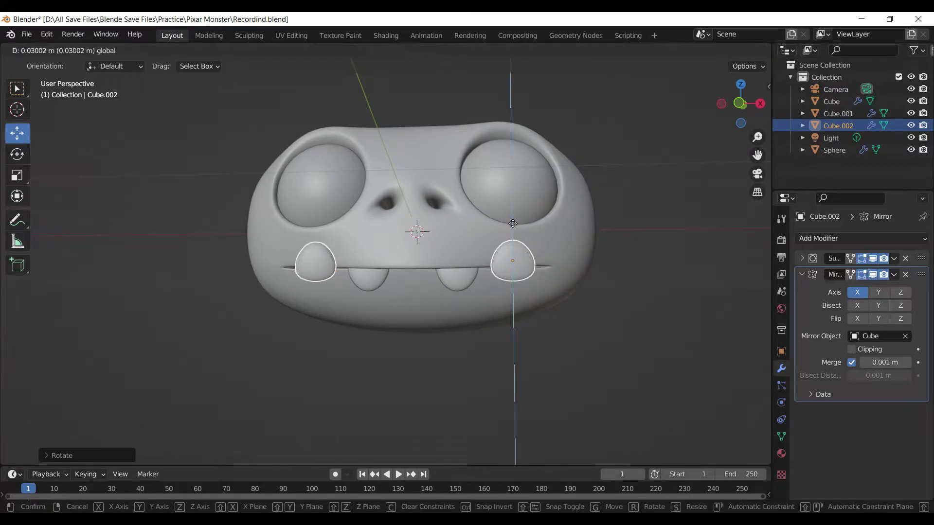
click(502, 239)
middle_drag(503, 239, 407, 365)
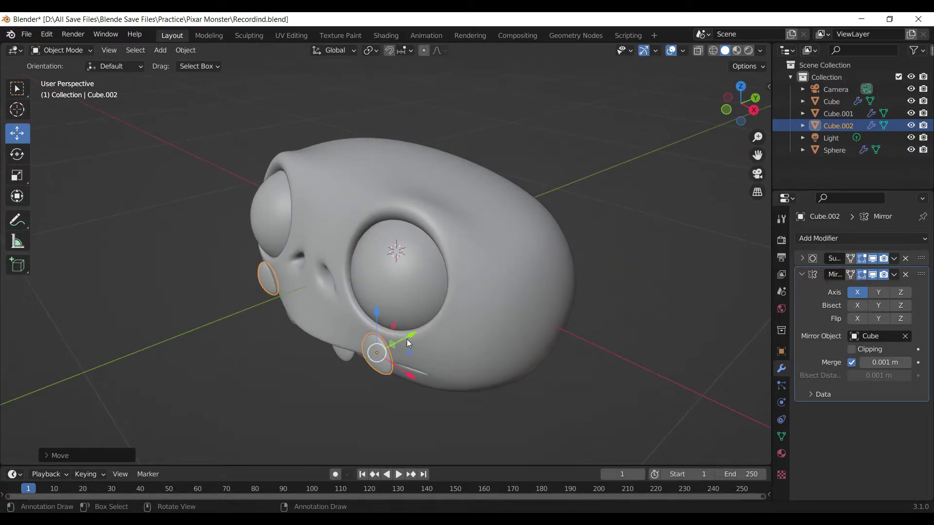
click(426, 389)
scroll(442, 391, up, 3)
key(Tab)
Select the mouth slit edge loop, move it forward and edge-slide it along the surface
middle_drag(442, 391, 479, 349)
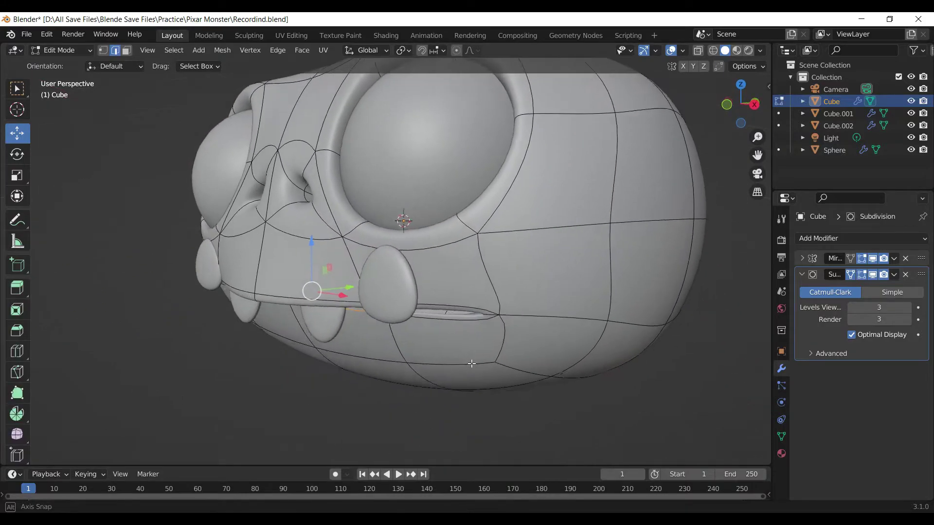
scroll(464, 335, up, 2)
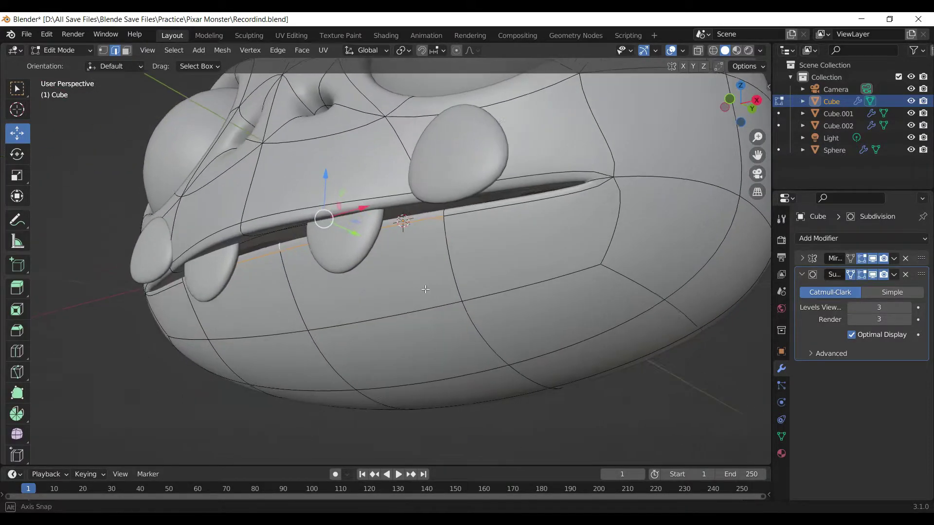
mouse_move(396, 232)
middle_down()
mouse_move(466, 212)
mouse_move(458, 261)
middle_up()
click(455, 205)
alt+shift+click(479, 208)
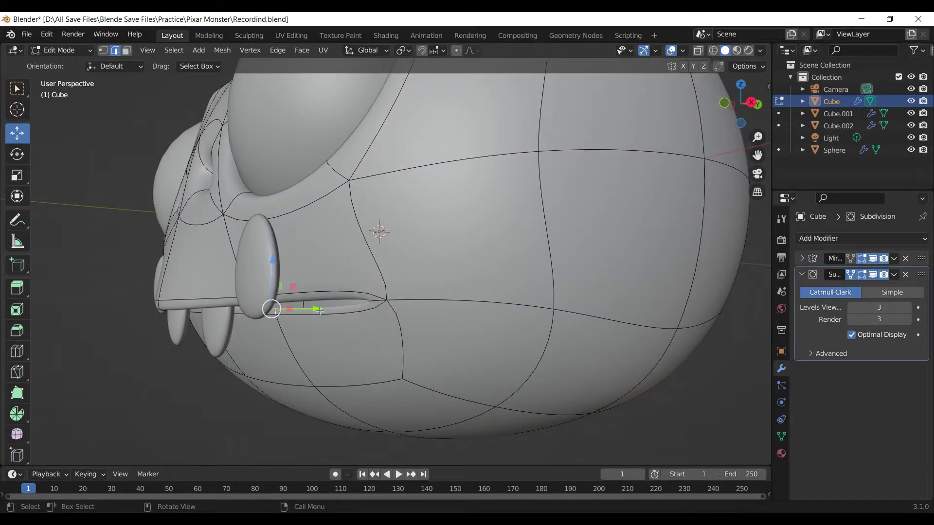
drag(319, 310, 289, 328)
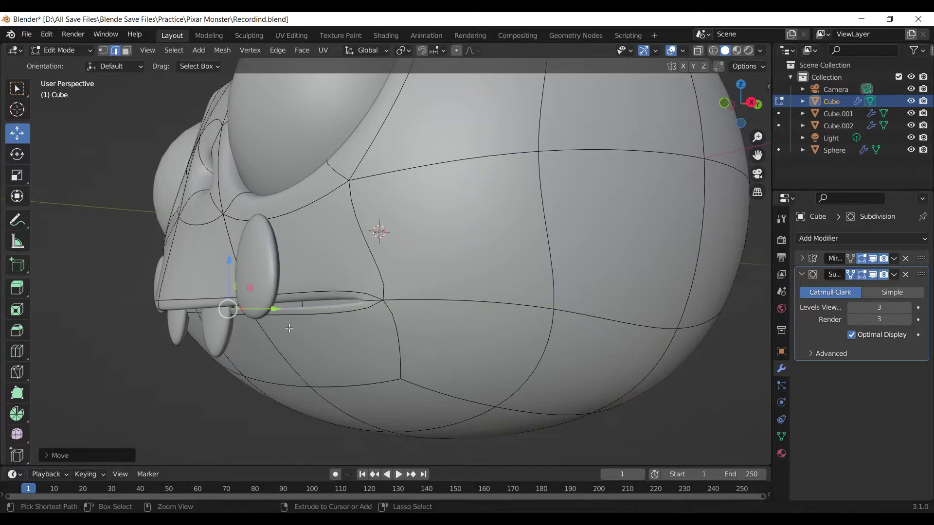
middle_drag(289, 328, 457, 315)
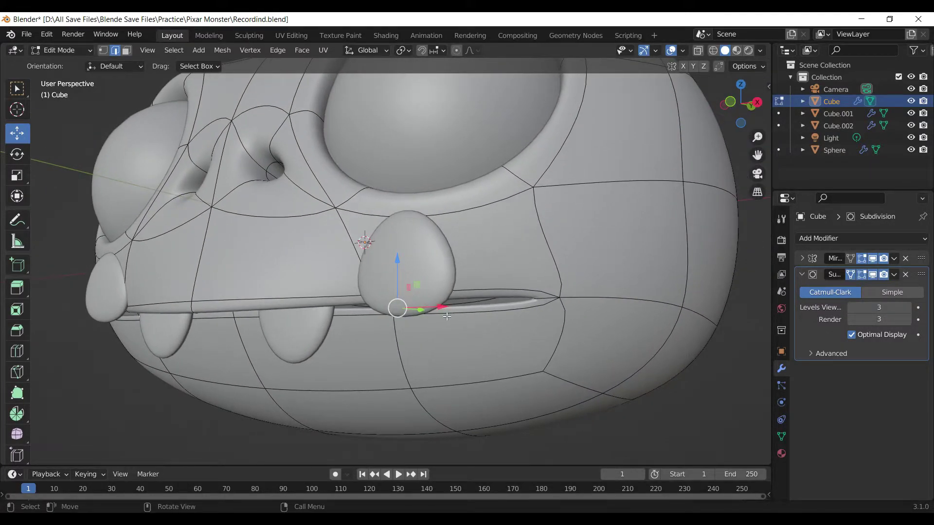
key(g)
key(g)
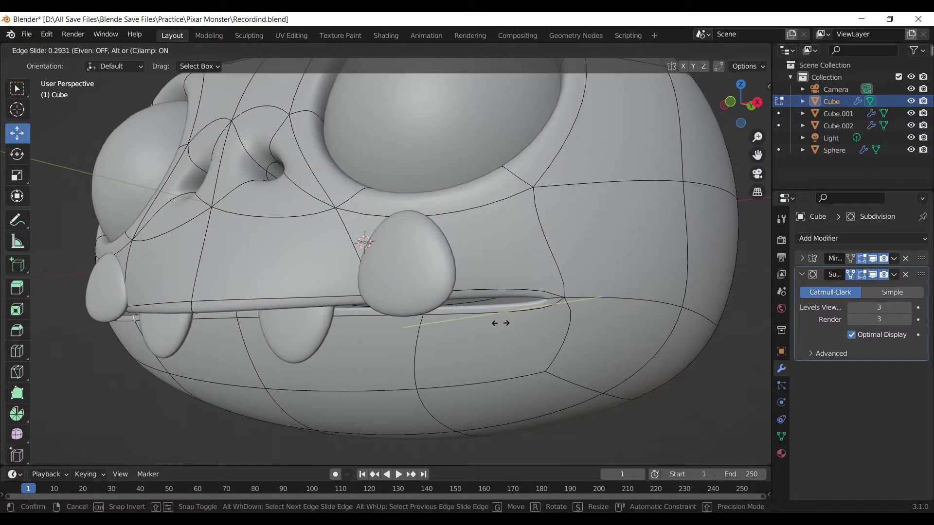
click(501, 323)
Shift the mouth loop along its length, return to Object Mode and select the oval side tooth
middle_drag(486, 316, 350, 373)
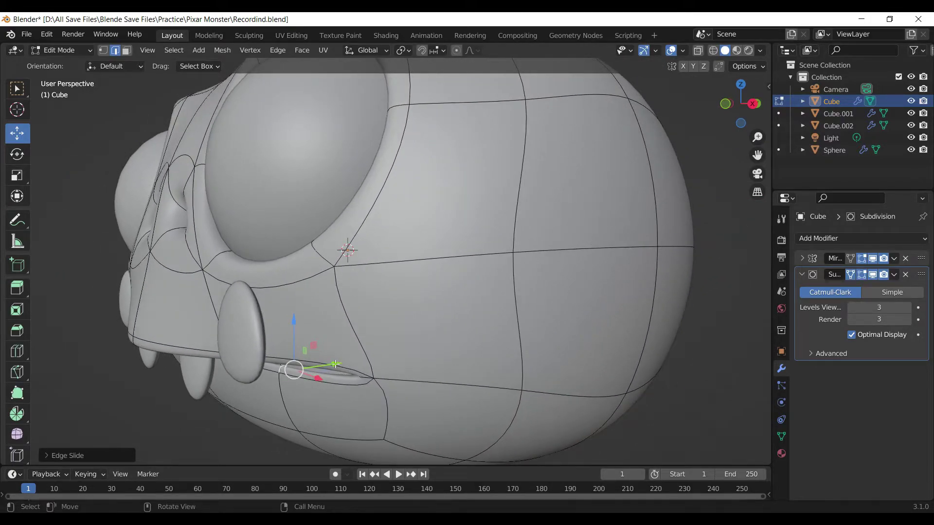
drag(336, 364, 301, 373)
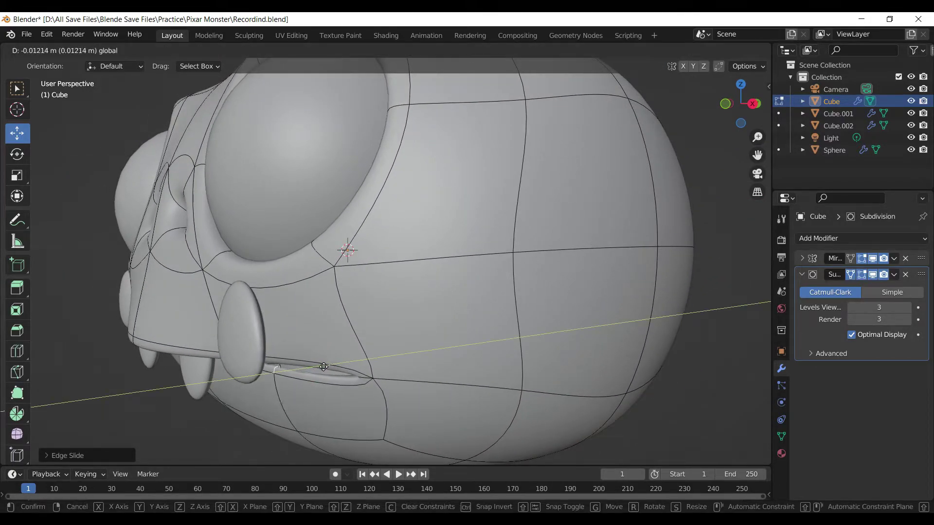
click(299, 373)
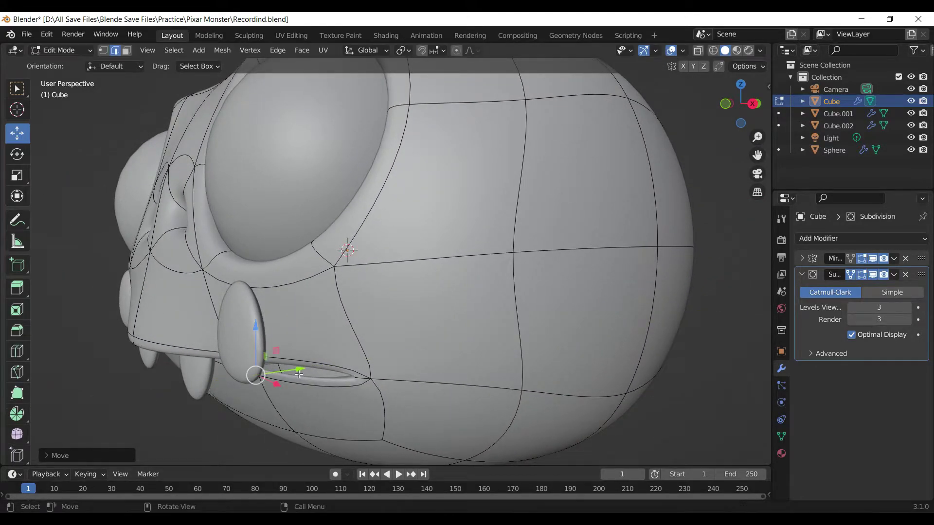
key(Tab)
click(246, 337)
middle_drag(285, 348, 343, 372)
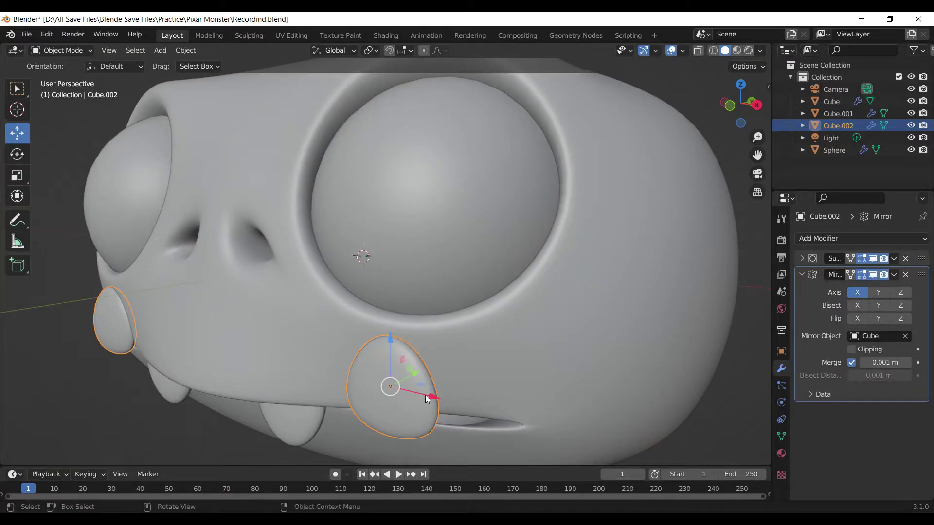
Rotate the oval tooth about Z and shift it along X and Y
key(r)
key(z)
click(442, 401)
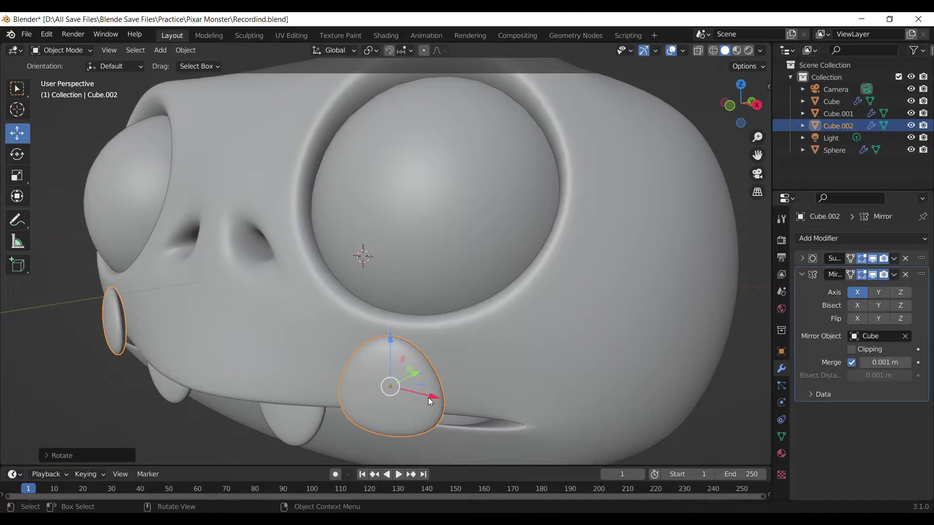
drag(428, 398, 462, 406)
mouse_move(438, 414)
middle_down()
mouse_move(353, 372)
mouse_move(346, 354)
middle_up()
drag(346, 354, 367, 357)
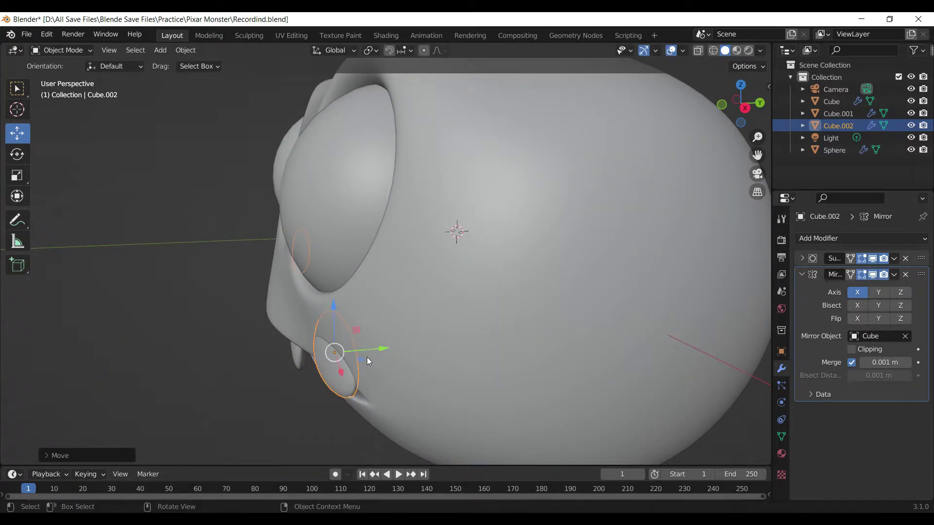
Tilt the tooth 14.88° about X, adjust it along Y and Z, then edit the head mesh
key(r)
key(x)
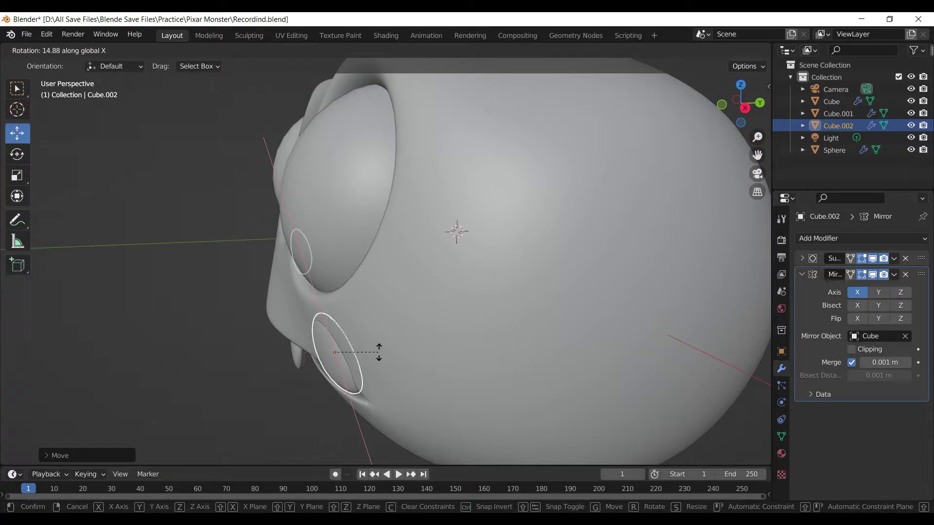
click(376, 354)
drag(379, 347, 358, 343)
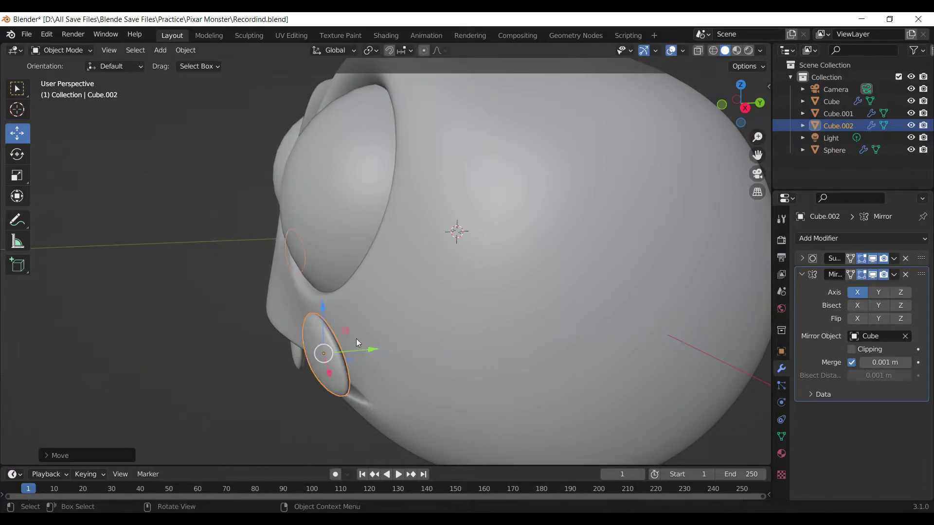
drag(323, 307, 324, 318)
middle_drag(405, 328, 425, 317)
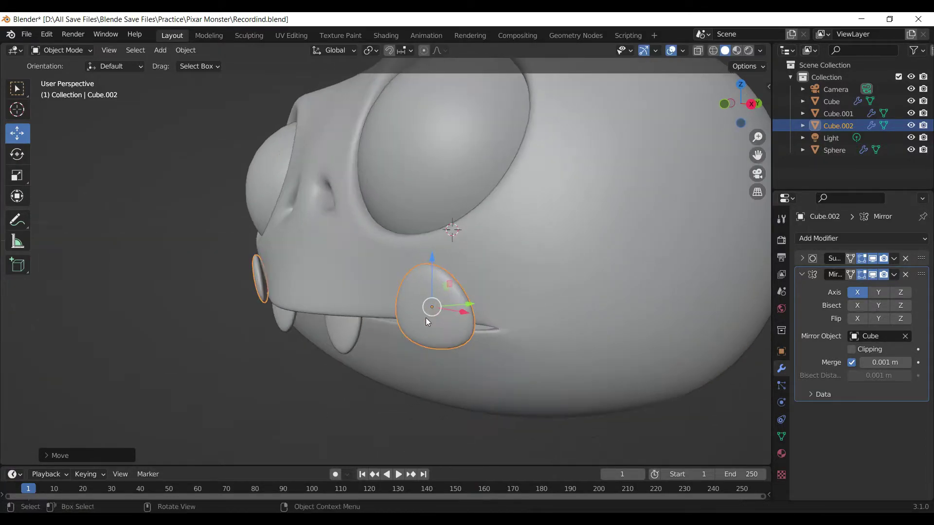
click(488, 375)
key(Tab)
Shift the selected lip edges beside the tooth along Y
mouse_move(482, 369)
middle_down()
mouse_move(466, 362)
mouse_move(526, 344)
mouse_move(554, 350)
mouse_move(522, 352)
mouse_move(486, 292)
middle_up()
scroll(467, 361, down, 2)
scroll(463, 219, up, 3)
mouse_move(462, 219)
middle_down()
mouse_move(446, 327)
mouse_move(391, 368)
middle_up()
scroll(458, 300, down, 3)
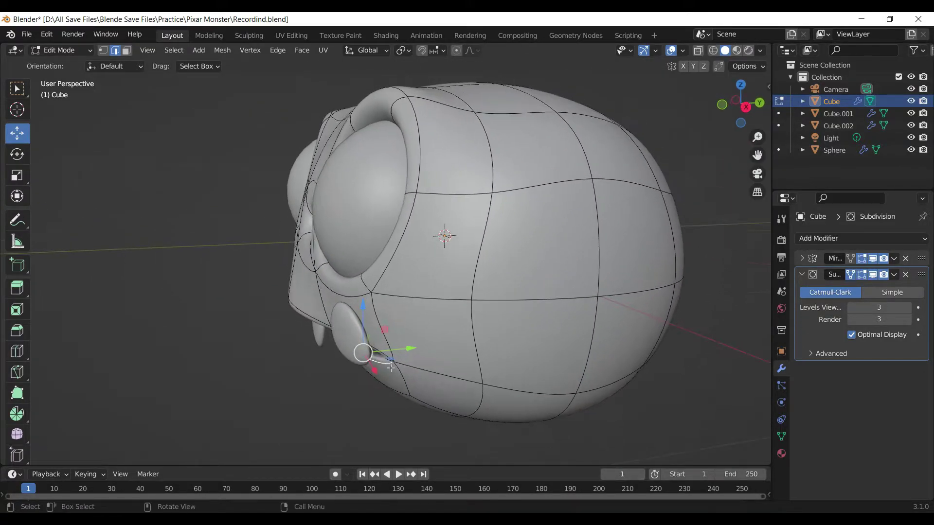
drag(406, 348, 376, 355)
scroll(382, 350, up, 4)
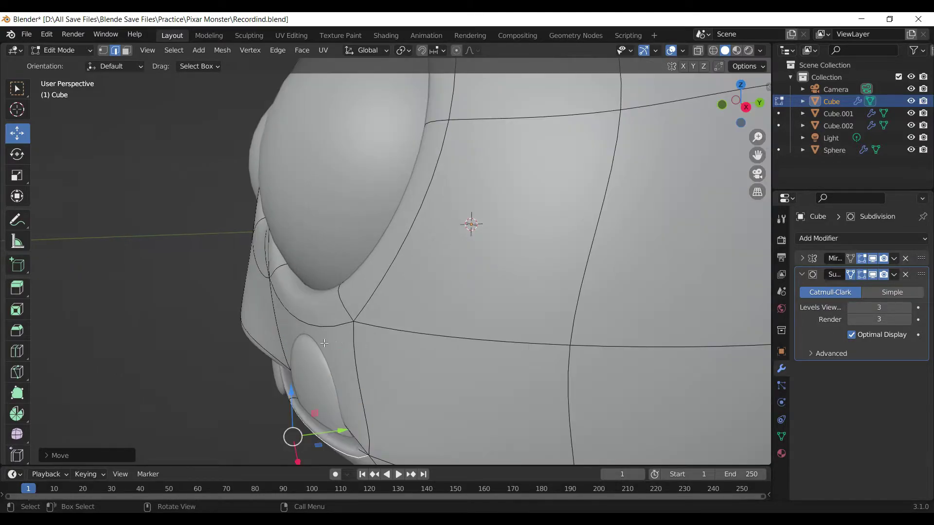
middle_drag(381, 351, 389, 359)
Push a lip edge near the tooth along Y and edge-slide it along the surface
click(389, 361)
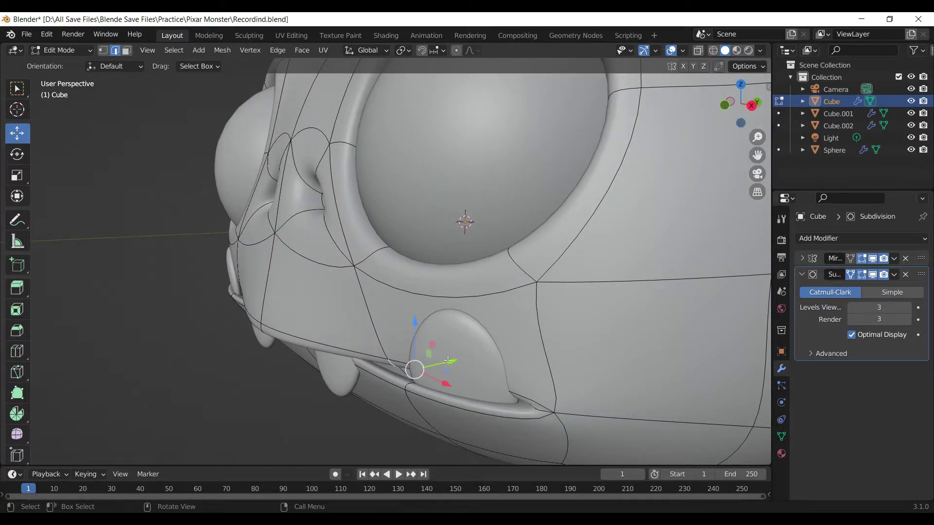
mouse_move(448, 361)
mouse_down()
mouse_move(464, 358)
mouse_move(455, 359)
mouse_up()
middle_drag(454, 359, 462, 327)
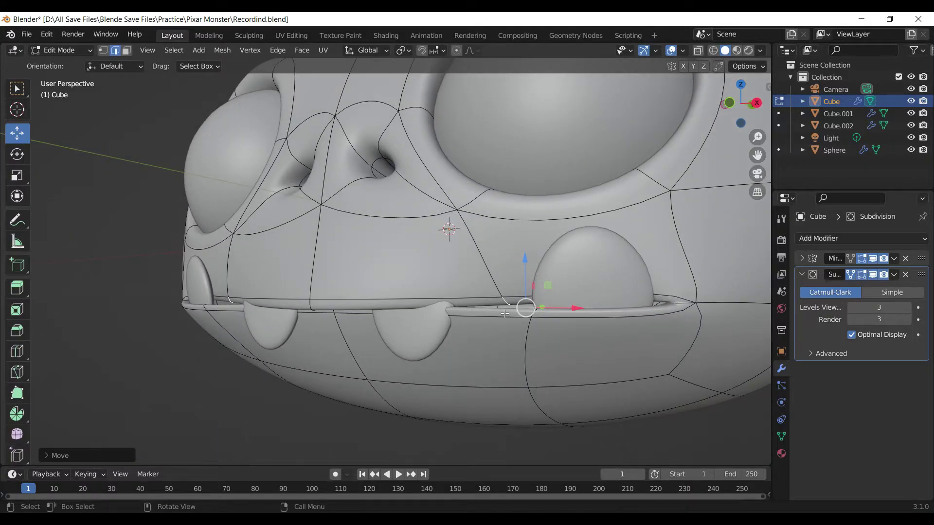
key(g)
key(g)
click(535, 317)
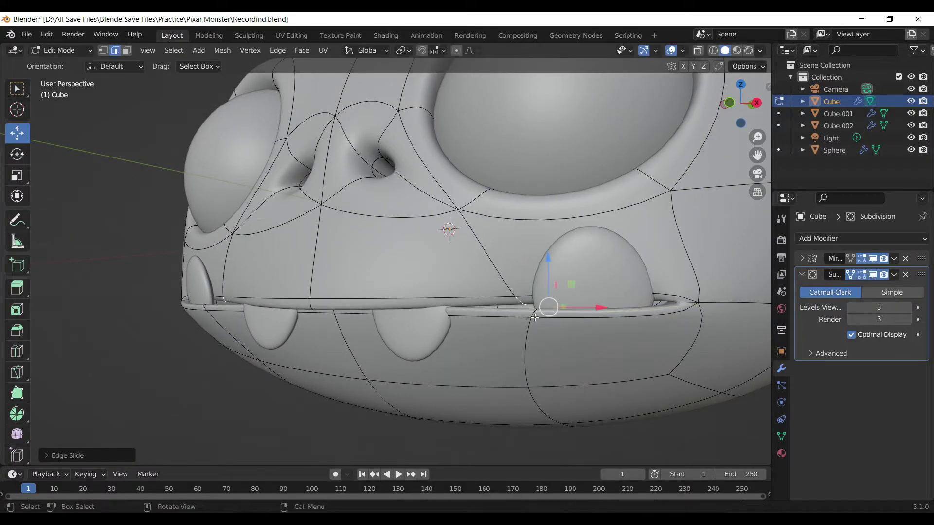
Move the mirrored lip edges and the lower-lip loop under the tooth along Y
middle_drag(310, 303, 294, 331)
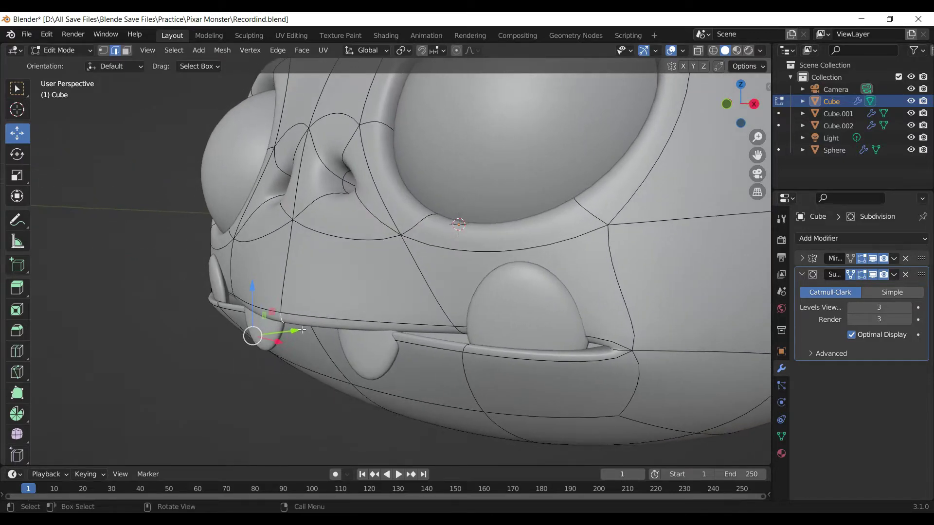
drag(294, 331, 280, 333)
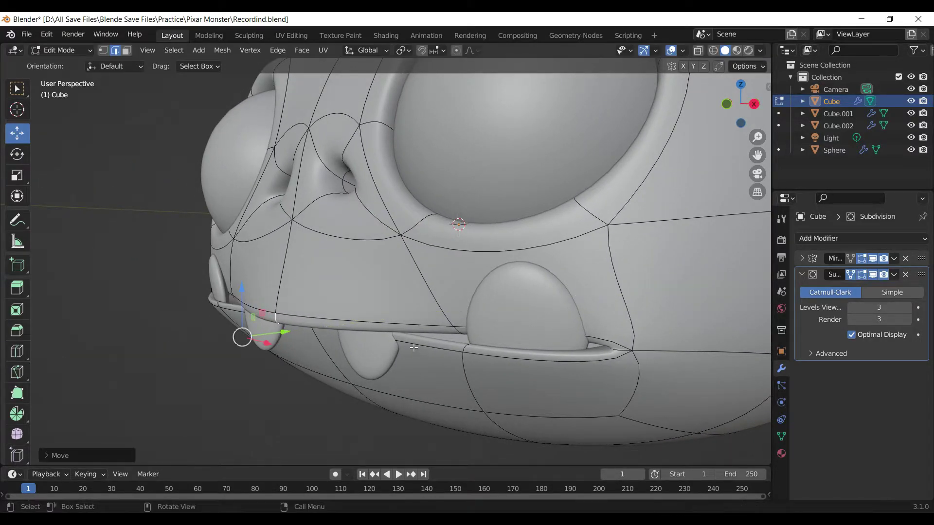
alt+click(410, 342)
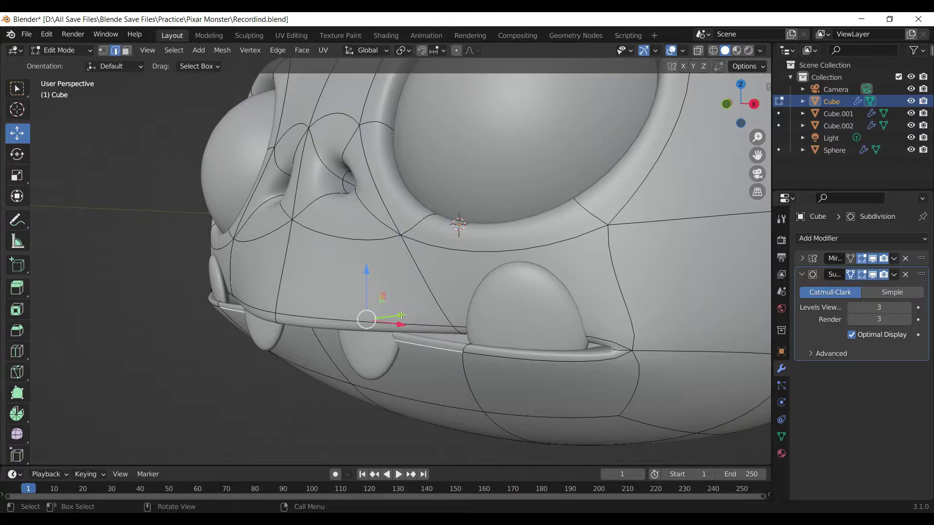
drag(401, 315, 413, 315)
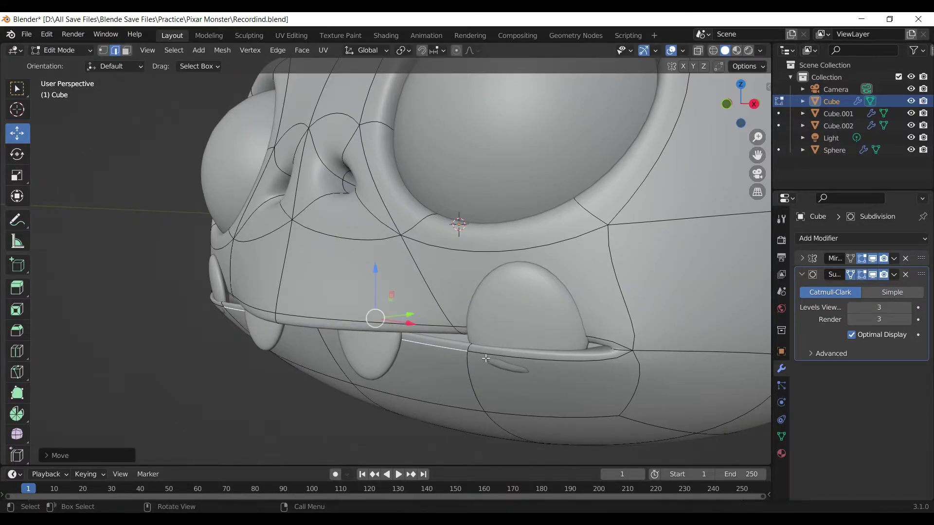
alt+click(469, 346)
drag(519, 341, 505, 355)
alt+click(506, 355)
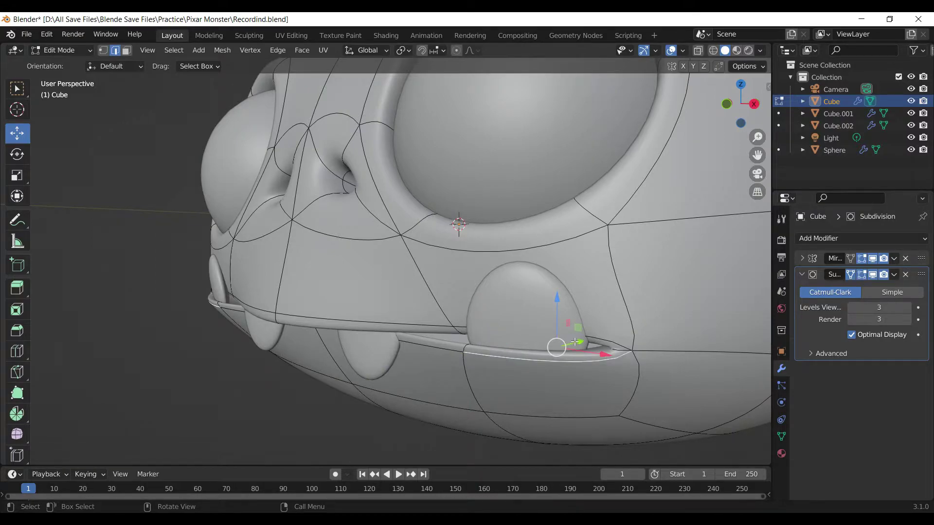
drag(574, 342, 575, 346)
Shift one more lip edge loop along Y, then view the monster from the front
alt+click(409, 343)
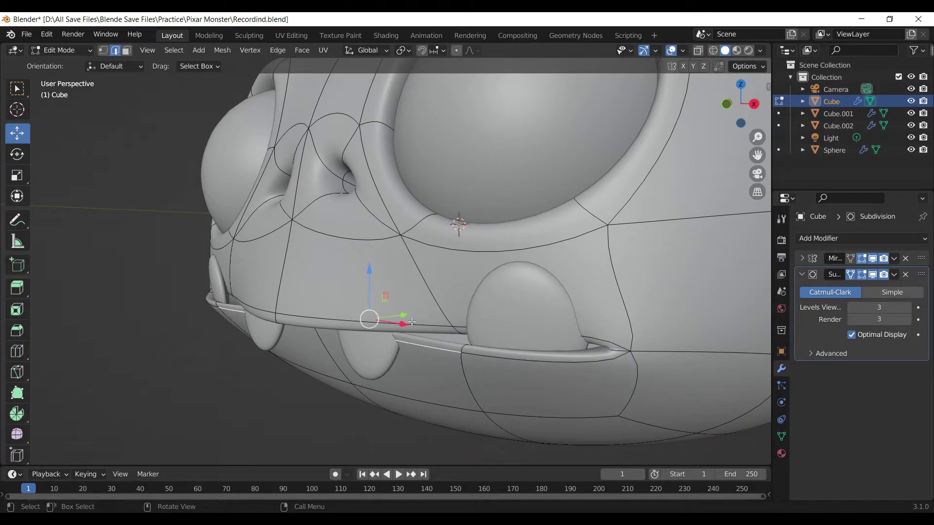
middle_drag(412, 322, 342, 283)
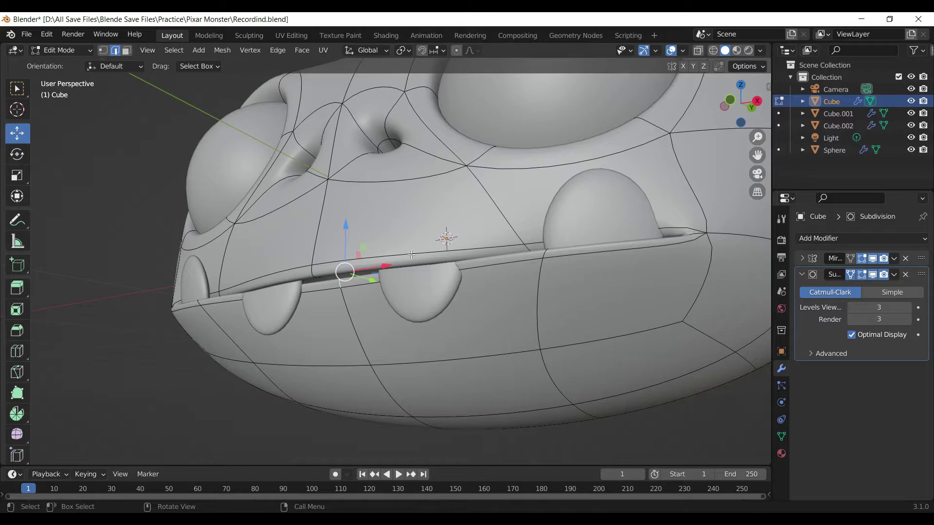
drag(369, 282, 382, 287)
middle_drag(382, 287, 460, 379)
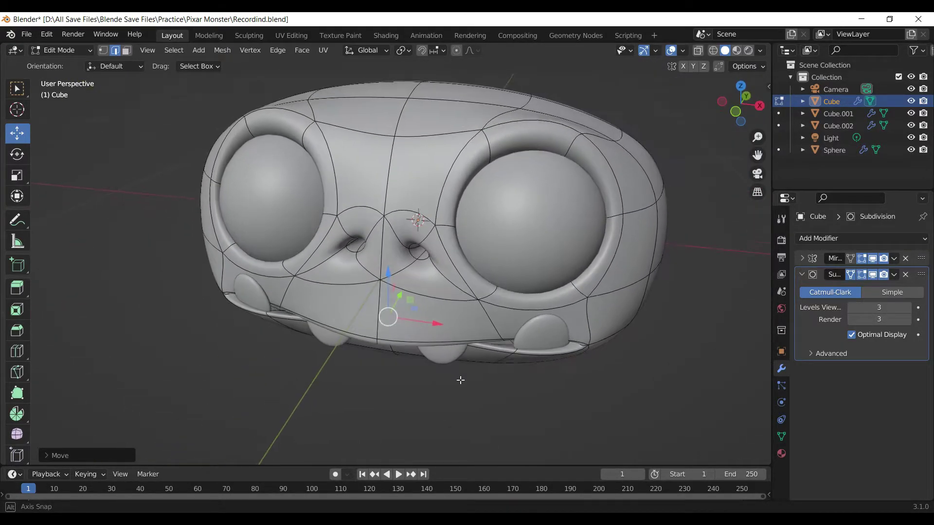
scroll(506, 386, up, 2)
scroll(574, 395, up, 1)
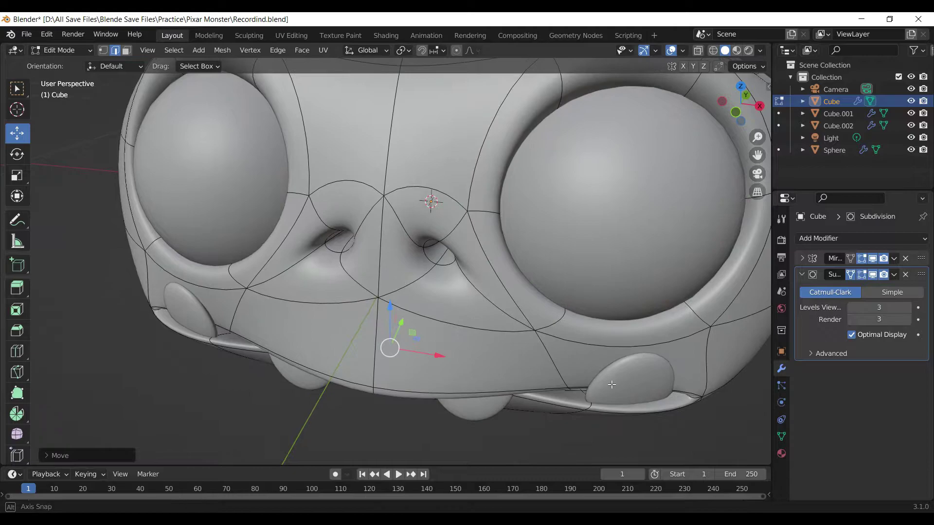
Lower an edge on the lower lip along Z and return to Object Mode
click(586, 395)
scroll(627, 409, up, 3)
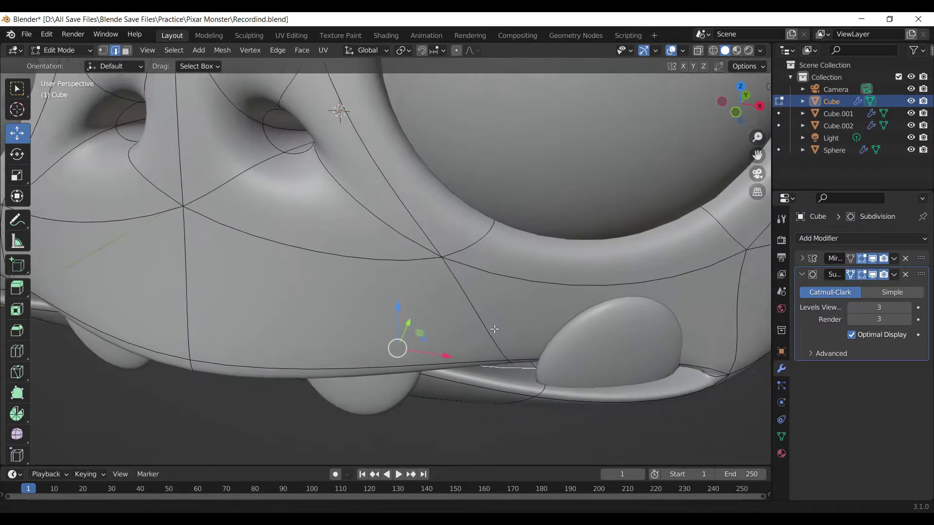
scroll(503, 352, up, 1)
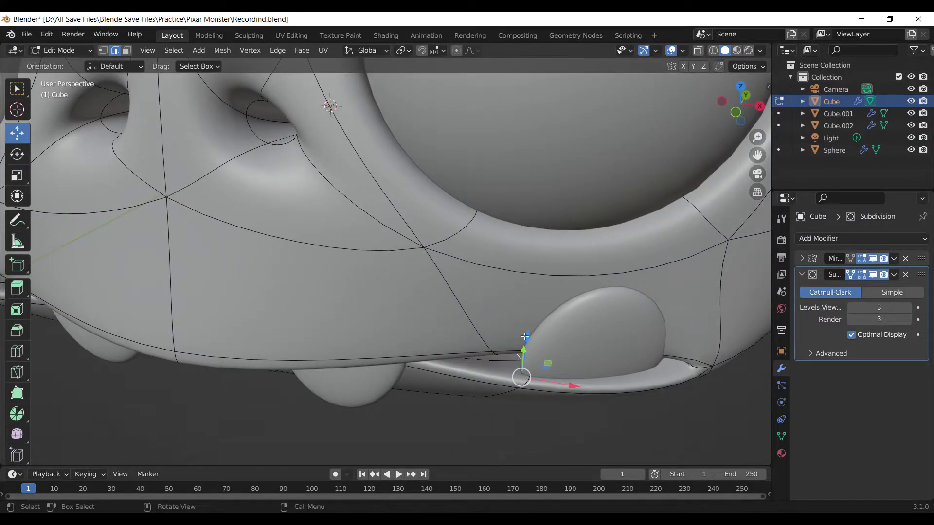
drag(525, 336, 529, 362)
middle_drag(615, 348, 375, 140)
scroll(495, 294, down, 3)
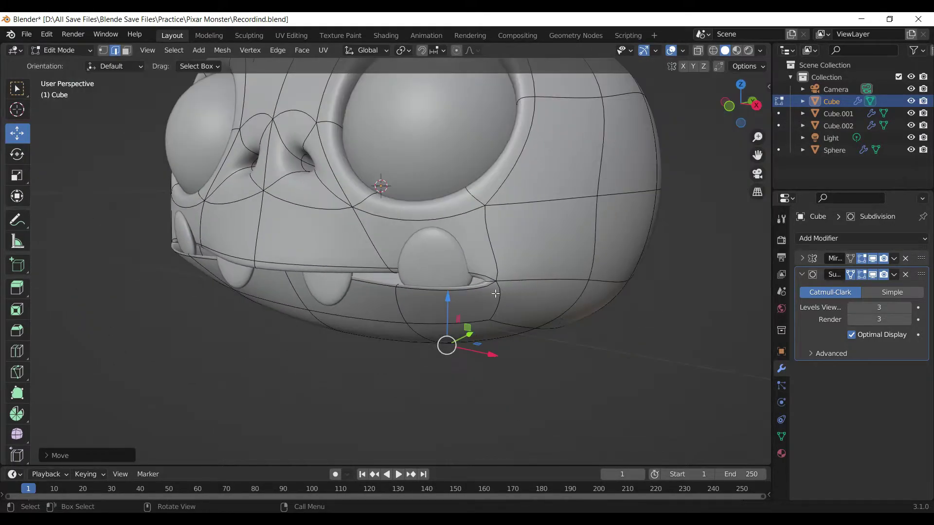
key(Tab)
Rotate the oval side tooth around Z and lower it slightly along Z
click(445, 265)
middle_drag(445, 265, 427, 288)
key(r)
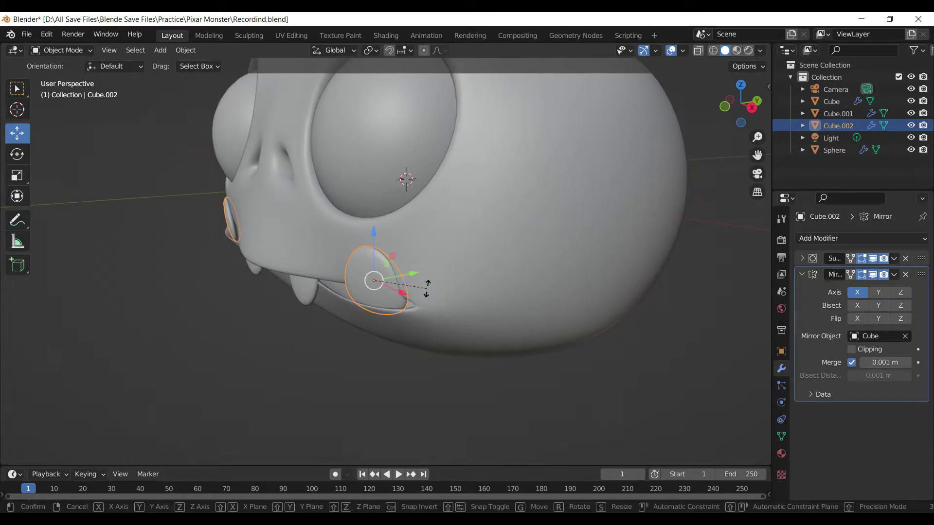
key(z)
click(418, 293)
middle_drag(415, 293, 396, 293)
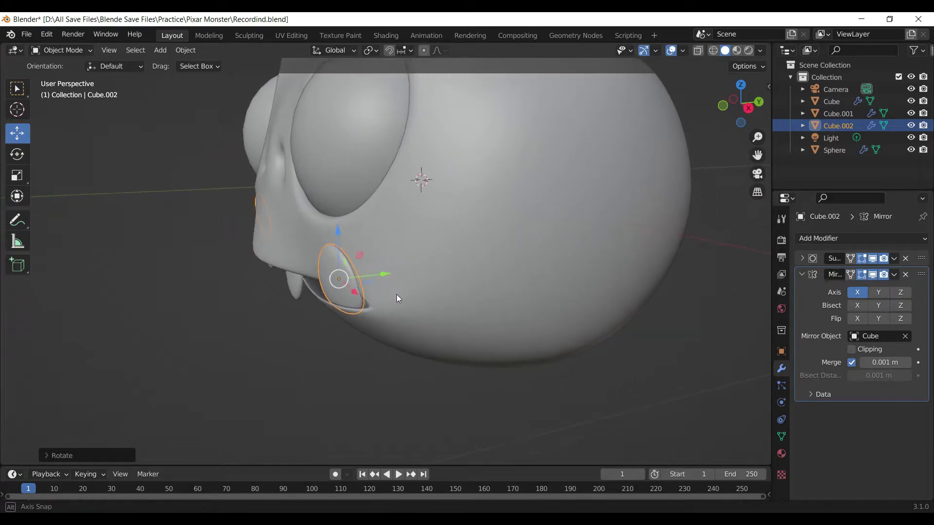
drag(334, 241, 335, 243)
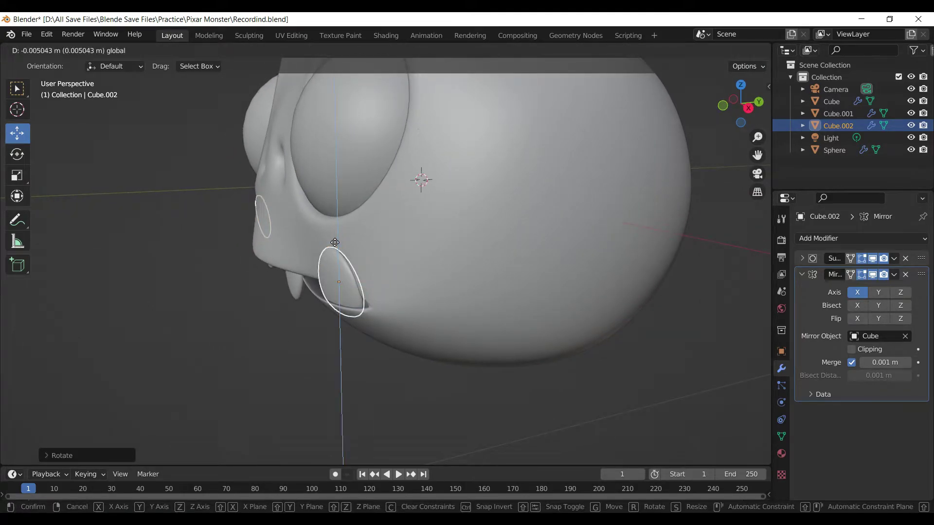
Tilt the side tooth slightly on the X axis and shift it along Y
key(r)
key(x)
click(380, 284)
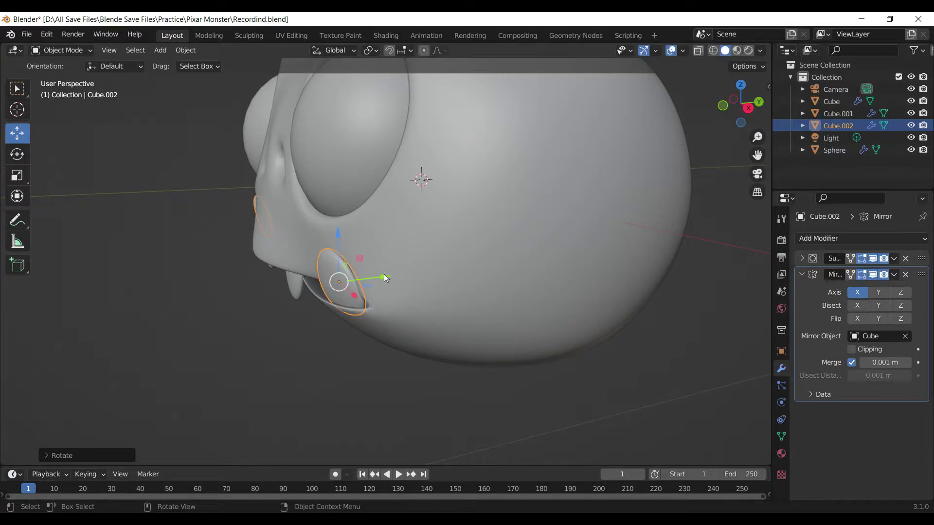
drag(384, 277, 400, 279)
middle_drag(400, 279, 500, 258)
Move the corner teeth object into place along the mouth line
click(544, 338)
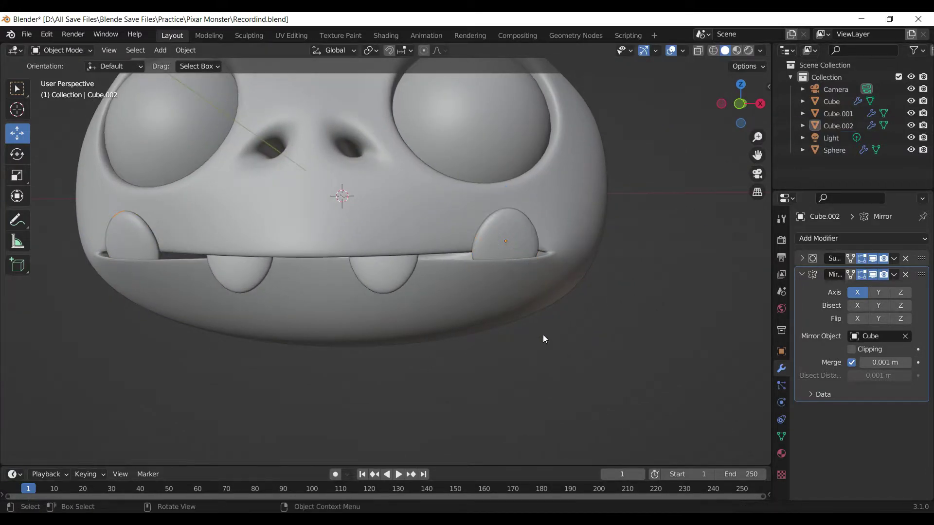
click(514, 240)
key(g)
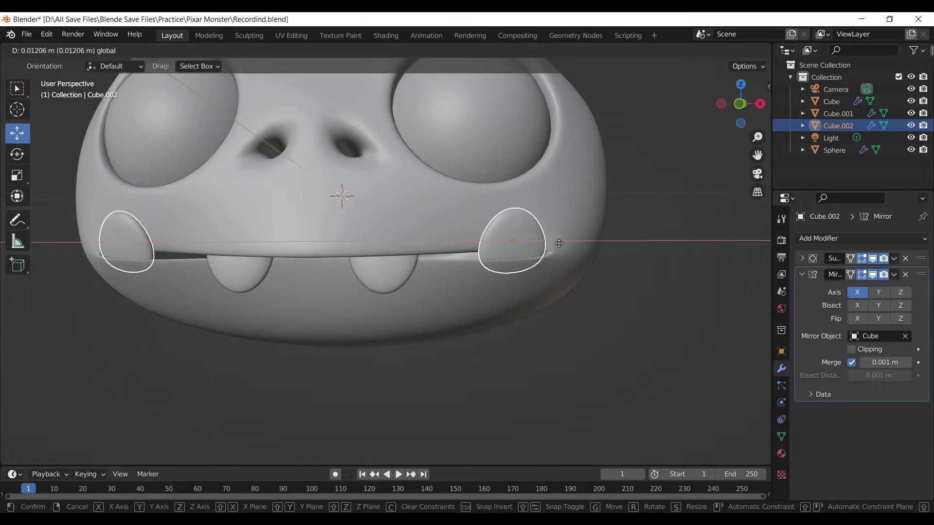
click(548, 355)
click(548, 355)
From the front view, nudge the two middle teeth vertically by about 0.0053 m
scroll(547, 345, down, 5)
key(KP_1)
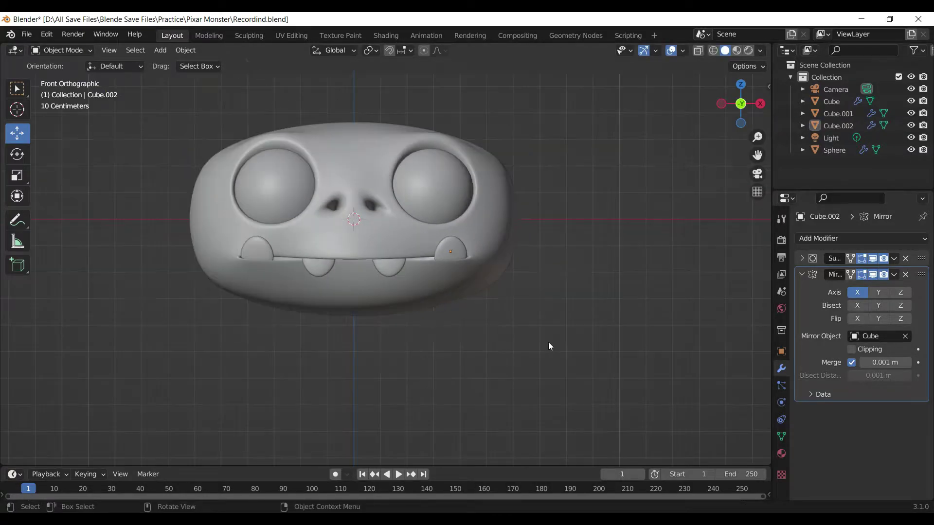
scroll(548, 342, up, 3)
click(378, 273)
drag(392, 213, 391, 221)
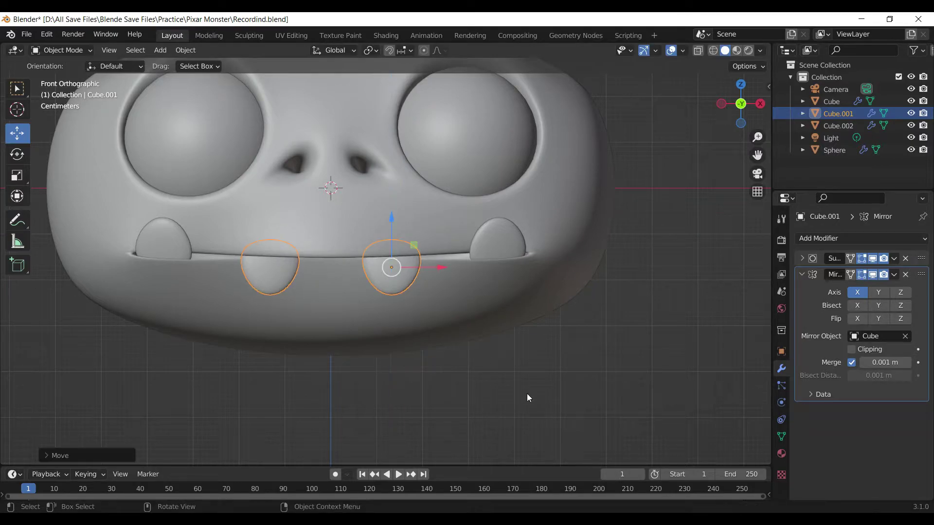
click(527, 393)
scroll(522, 393, down, 3)
key(shift+a)
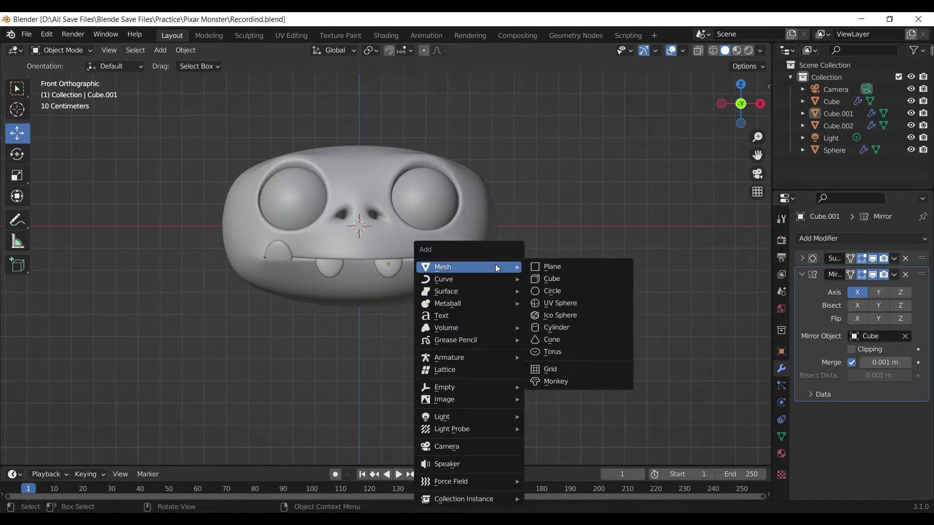
Add a cube, subdivide it into a sphere with Ctrl+3, and shade it smooth
click(556, 277)
scroll(438, 301, down, 5)
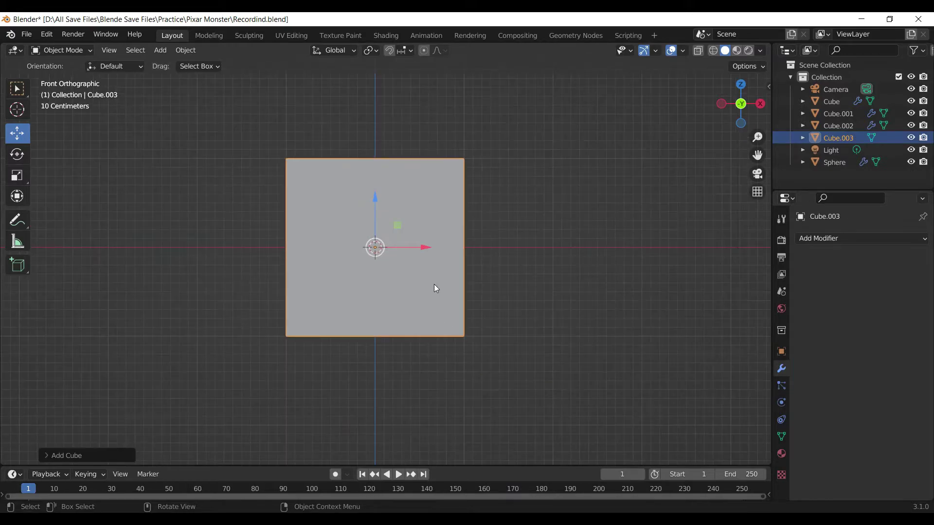
key(ctrl+3)
right_click(563, 217)
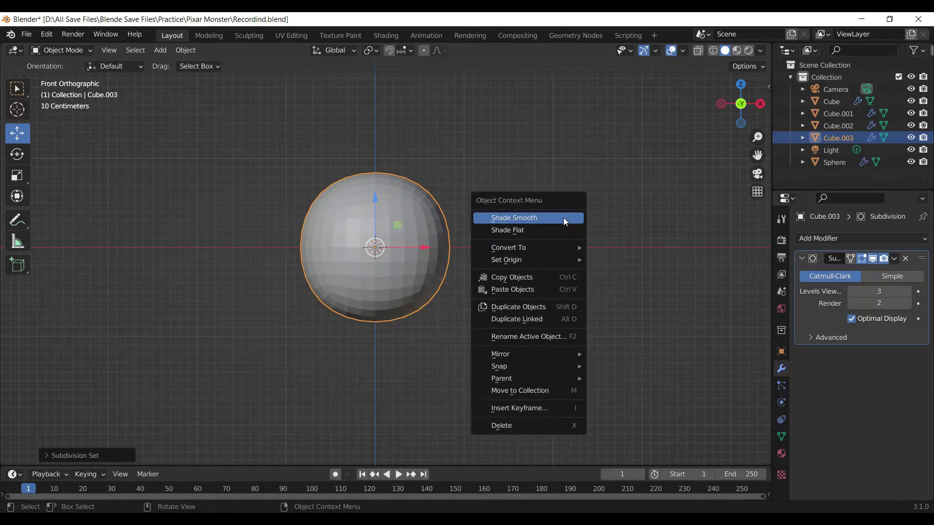
click(563, 217)
Shrink the sphere to 0.3684 and place it at the head's top-right, render subdivision 3
key(s)
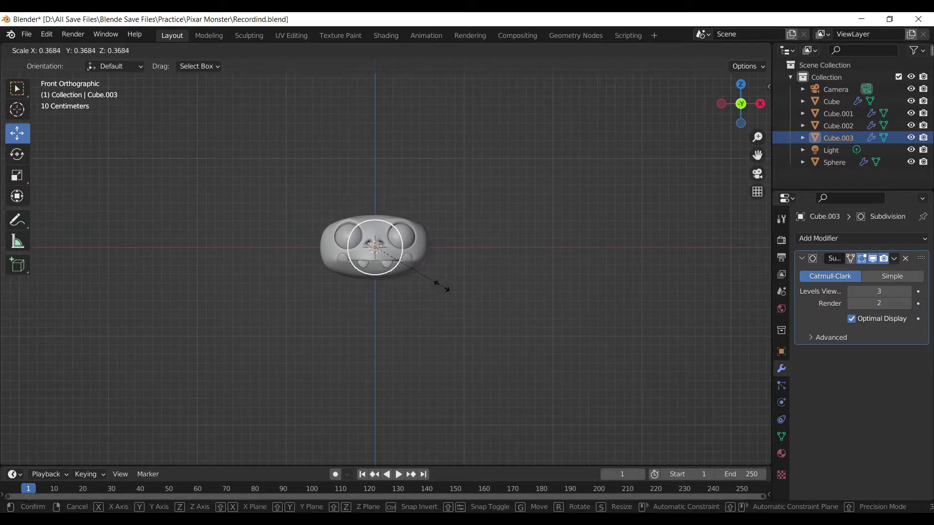
click(407, 271)
key(g)
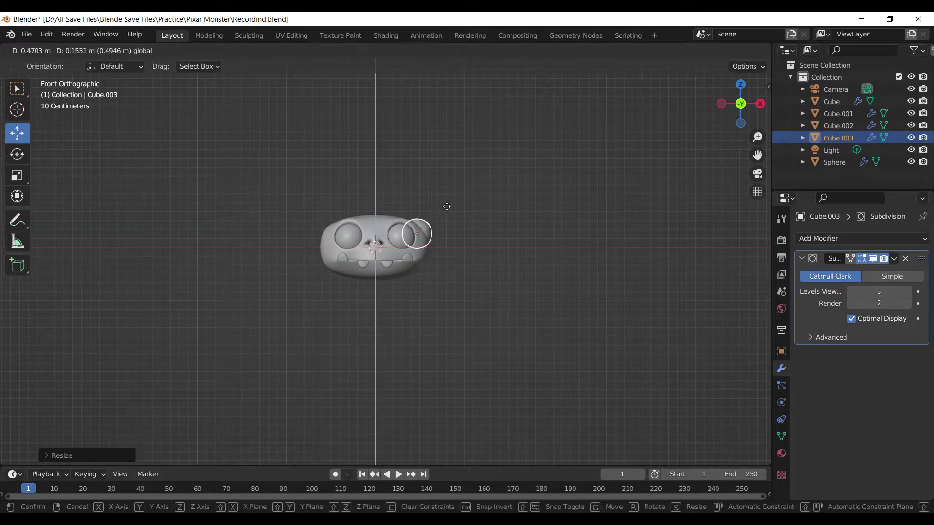
click(452, 200)
mouse_move(513, 238)
shift+middle_down()
mouse_move(499, 309)
mouse_move(484, 302)
shift+middle_up()
click(904, 303)
scroll(532, 340, up, 4)
In Edit Mode, tilt and scale down the sphere's geometry, then isolate it
key(Tab)
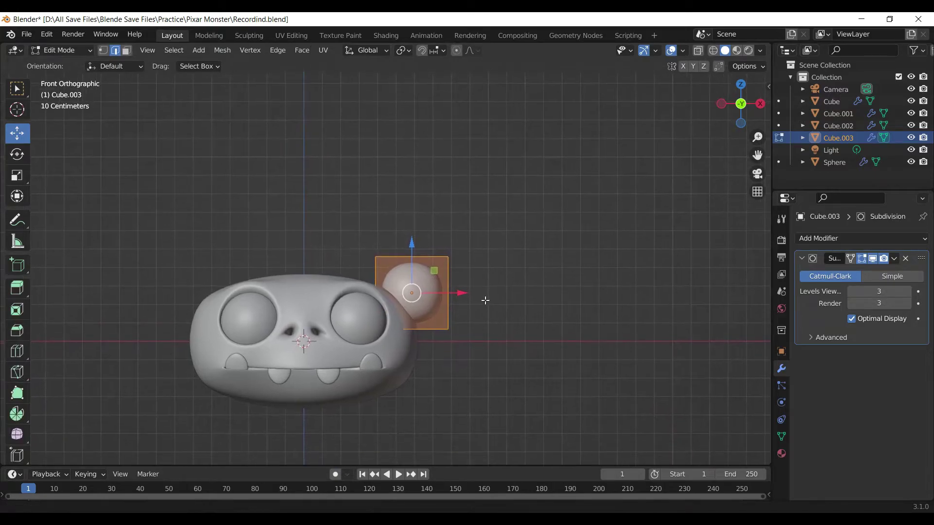
key(r)
click(478, 273)
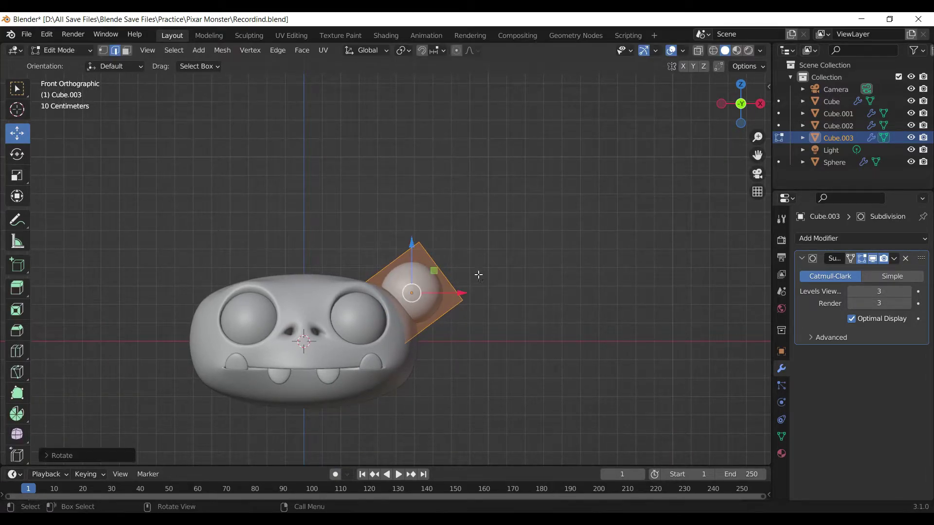
key(s)
click(497, 323)
scroll(497, 323, up, 2)
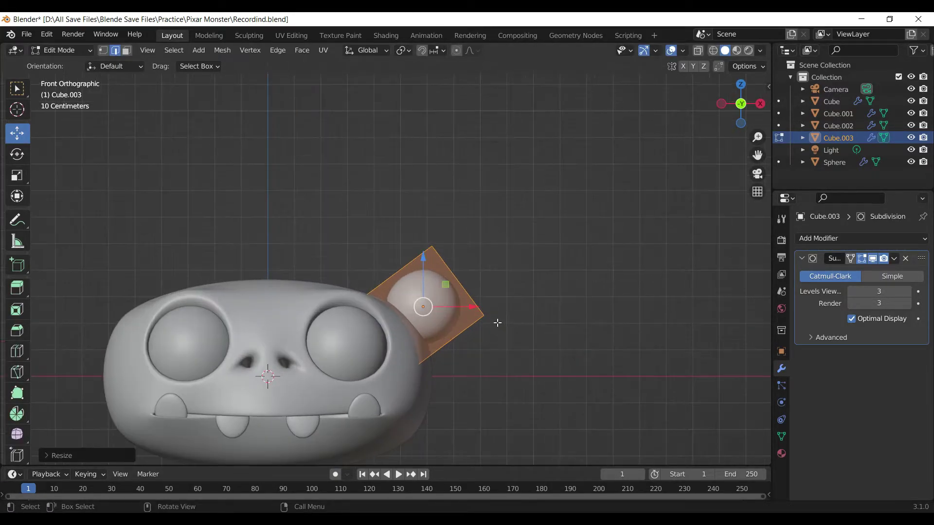
key(KP_Divide)
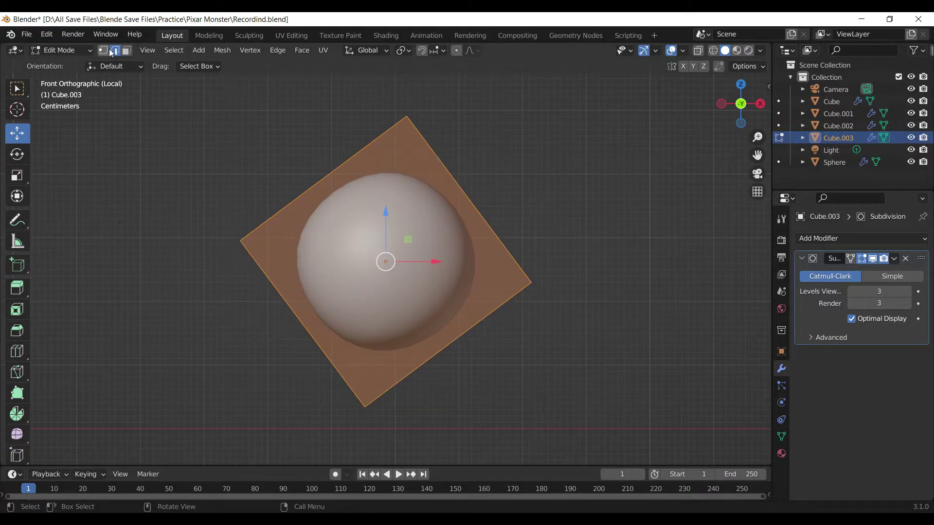
In see-through face mode, shrink one cage face and select the opposite face
click(126, 50)
middle_drag(341, 310, 360, 296)
click(330, 304)
key(alt+z)
key(s)
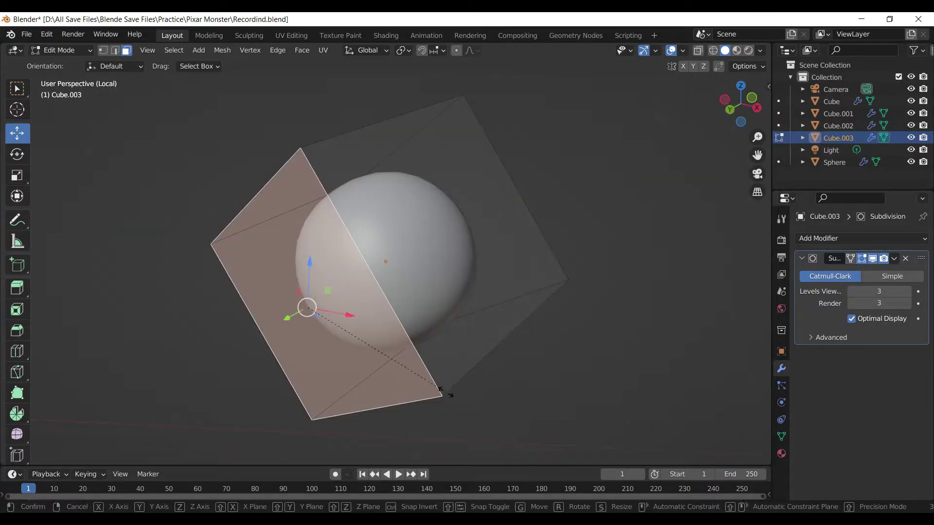
click(401, 357)
middle_drag(401, 356, 410, 399)
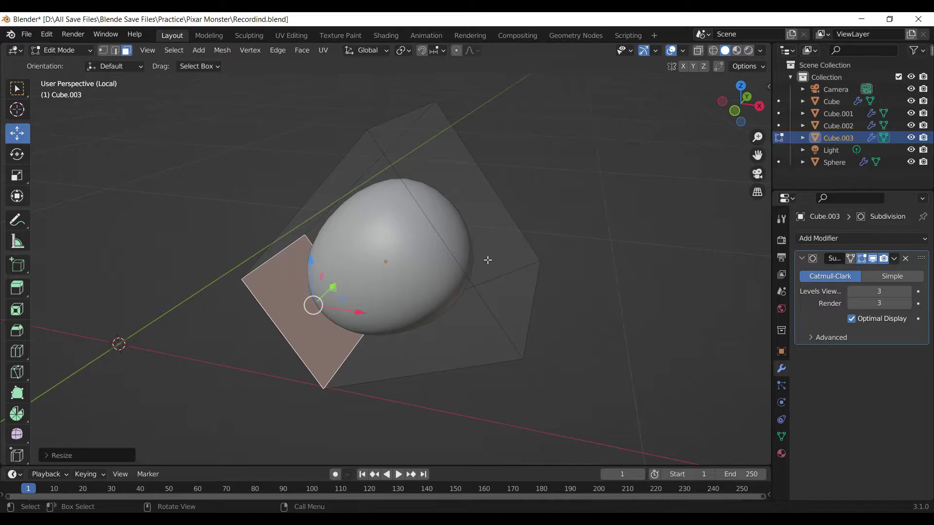
click(487, 260)
key(KP_1)
key(KP_Divide)
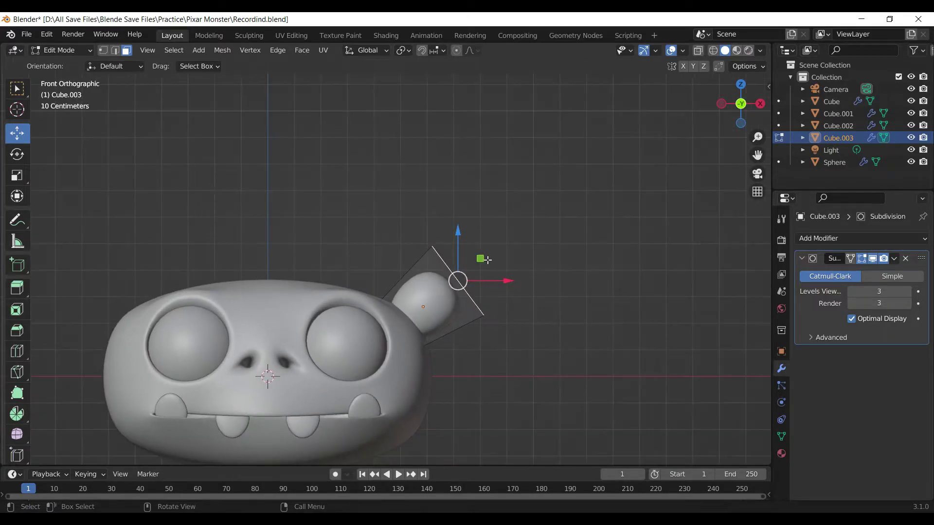
Extrude the selected face outward, then rotate and move it to start the horn
key(e)
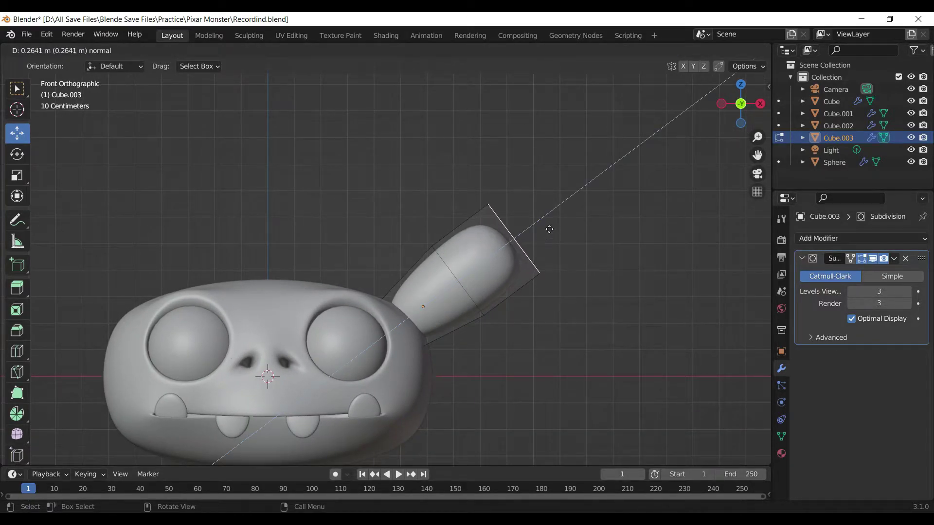
click(552, 239)
key(r)
click(546, 198)
key(g)
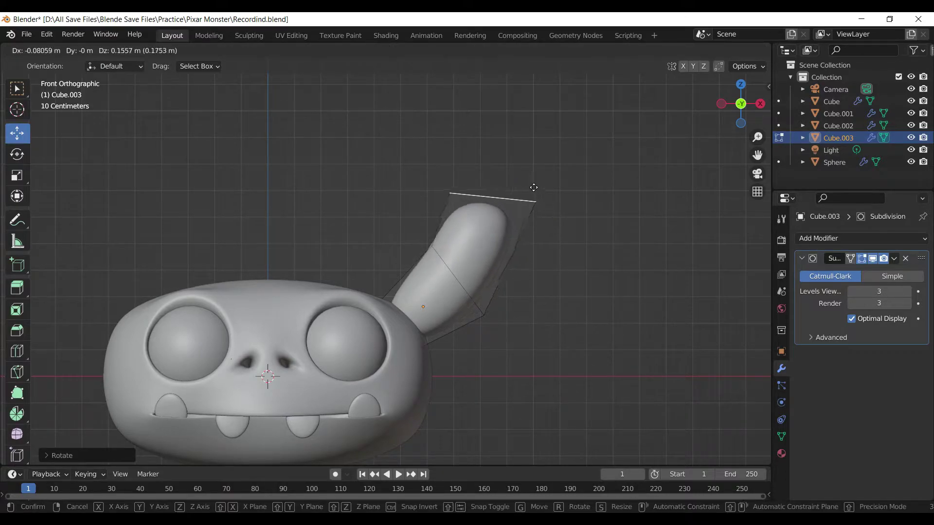
click(523, 183)
Rotate the tip face several more times to bend the horn
key(r)
click(527, 181)
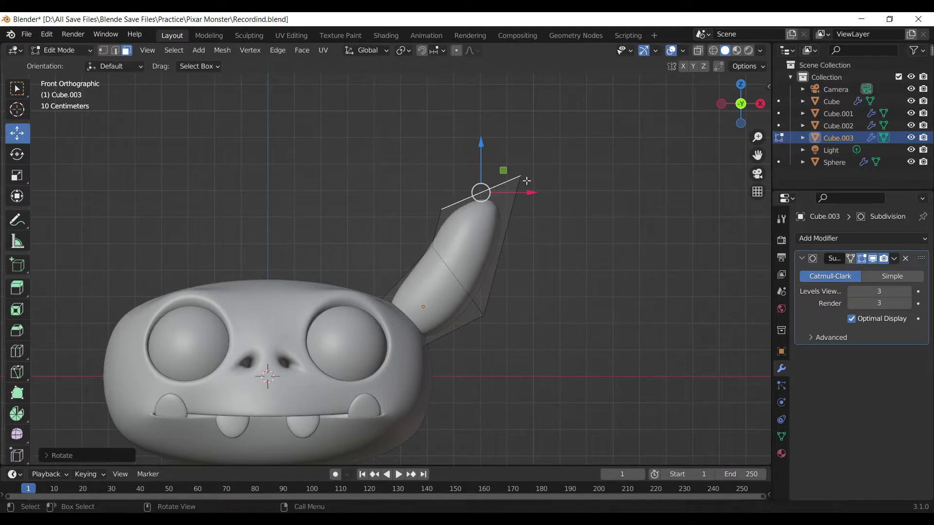
key(r)
click(523, 210)
key(r)
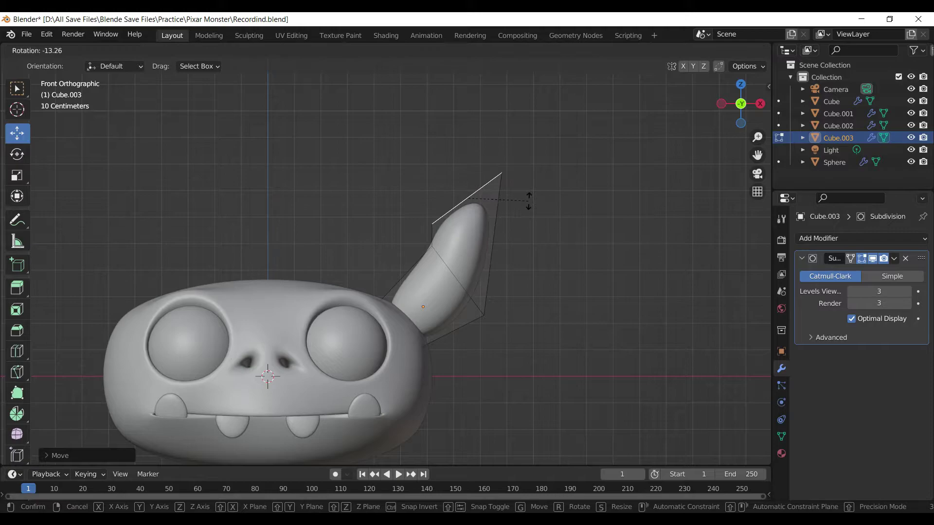
click(527, 203)
scroll(355, 200, up, 1)
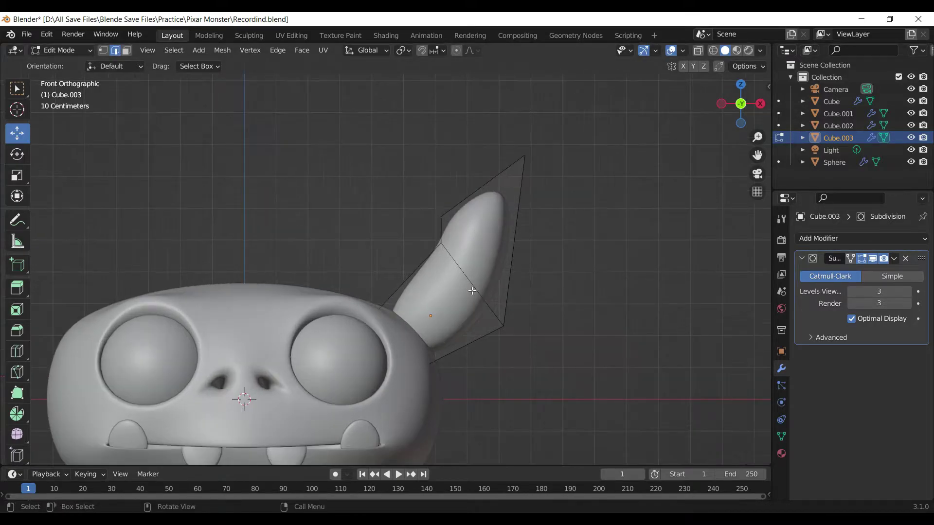
Rotate and move the horn's middle edge loop to smooth the curve
alt+click(474, 291)
key(r)
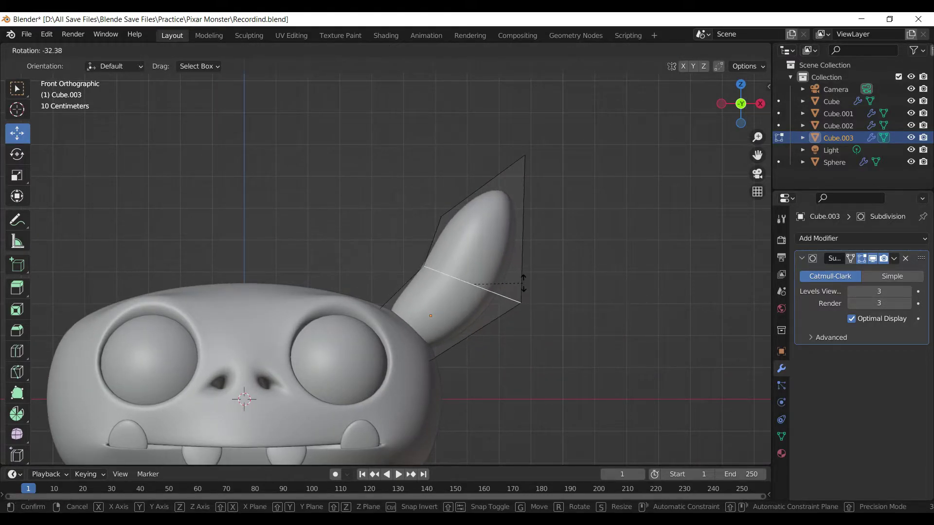
click(523, 283)
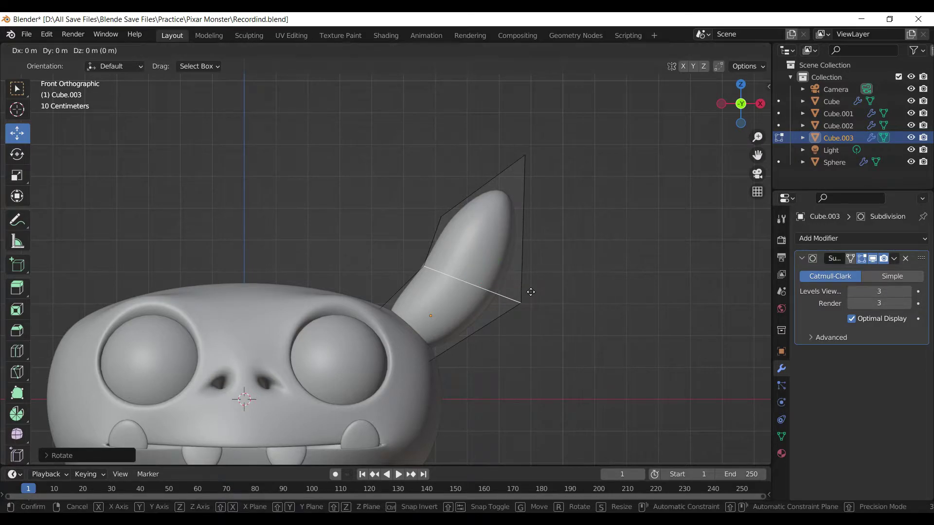
key(g)
click(529, 289)
Extrude the horn's top face to lengthen it and scale down the tip to taper it
click(127, 50)
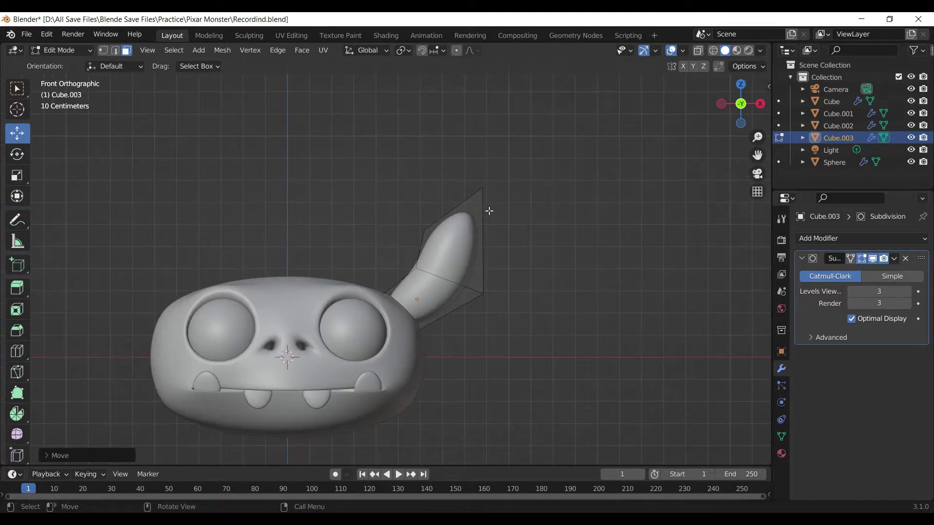
mouse_move(489, 211)
middle_down()
mouse_move(434, 203)
mouse_move(454, 209)
middle_up()
click(433, 203)
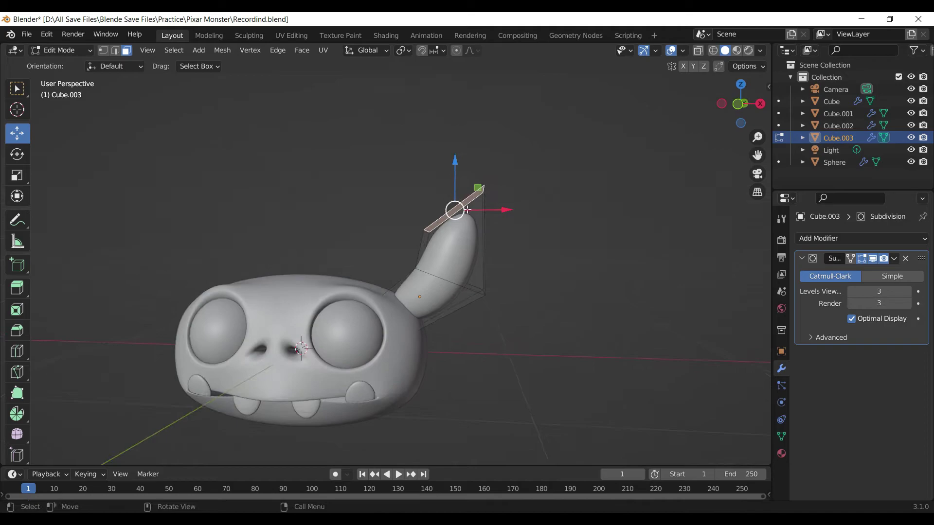
key(e)
click(400, 171)
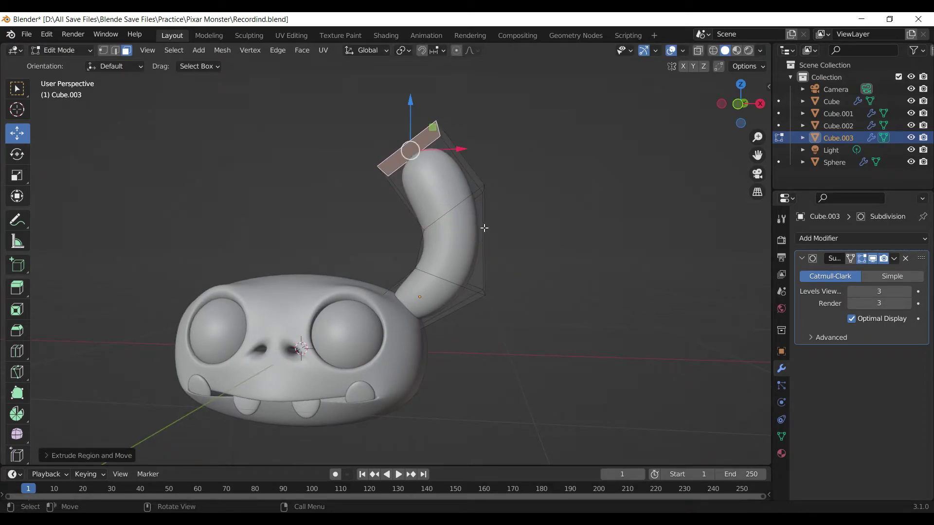
key(s)
click(437, 171)
key(KP_1)
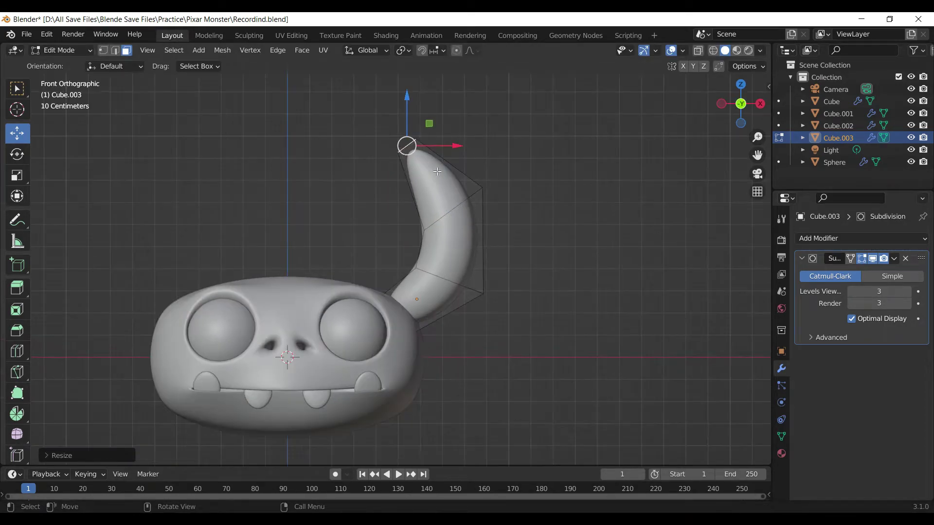
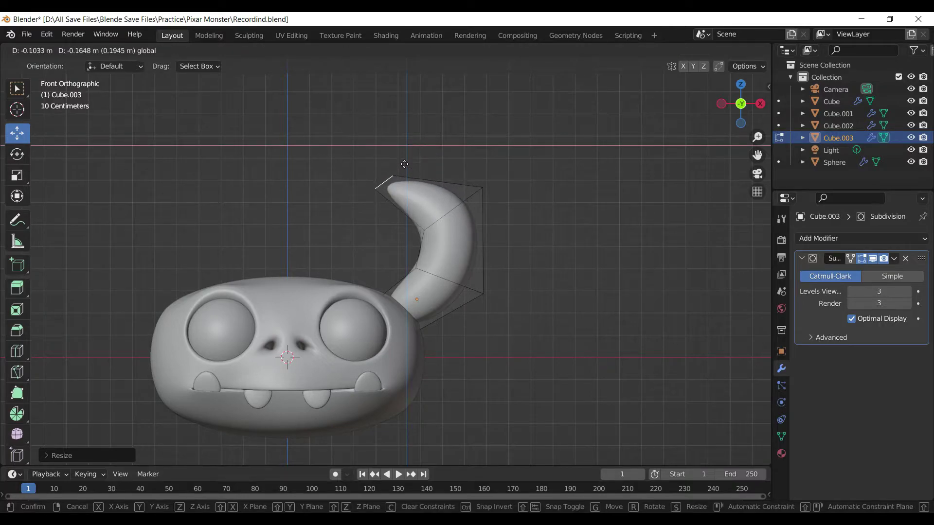
Move, rotate and shrink the horn's top face down and to the left so it starts curling
drag(438, 127, 413, 167)
key(r)
click(451, 163)
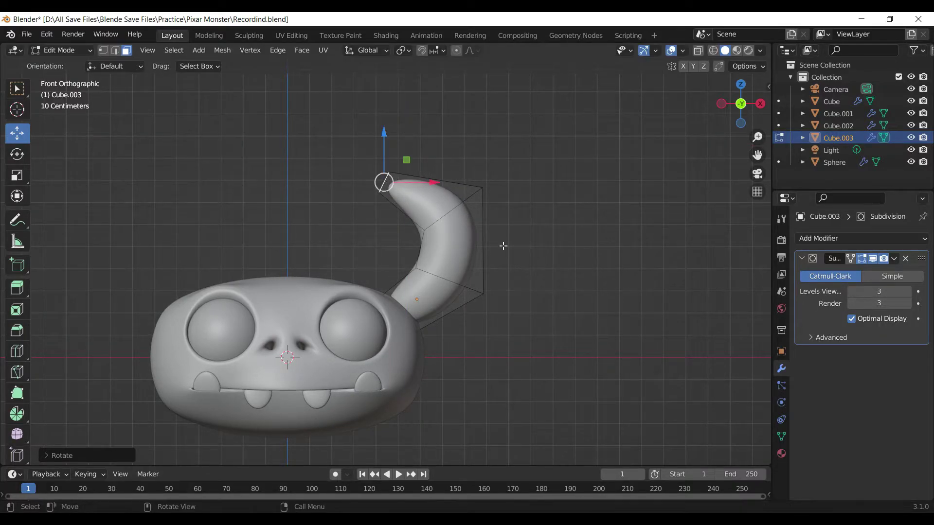
key(s)
click(465, 208)
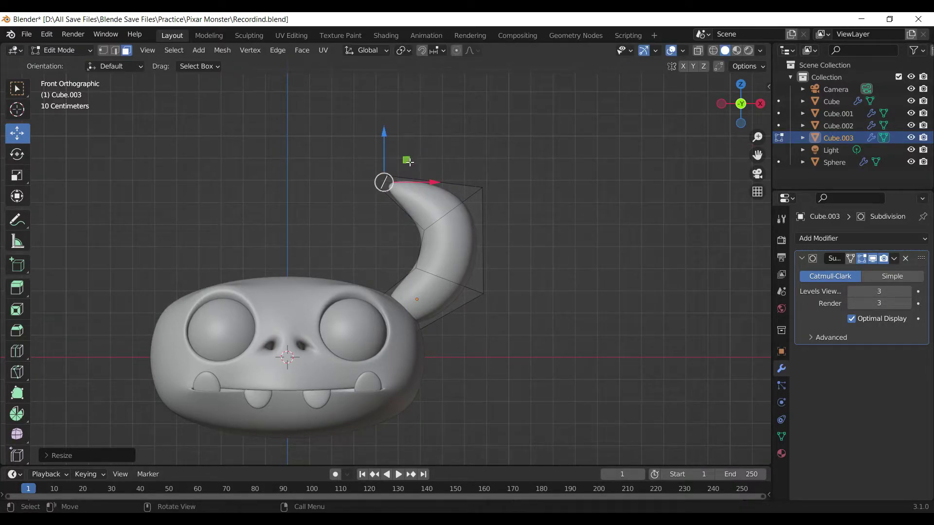
drag(408, 161, 399, 185)
key(r)
click(428, 177)
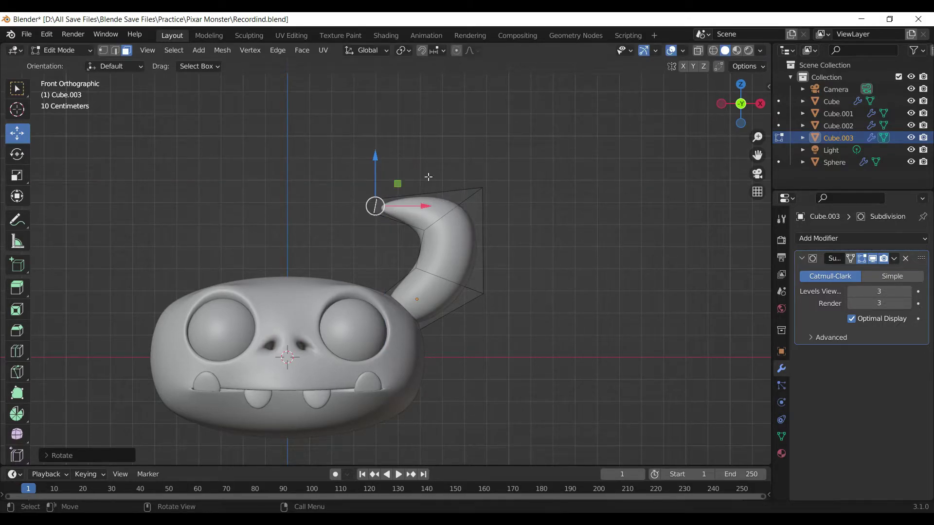
In edge select mode, tilt the horn cage's diagonal edge slightly and shift it left
click(115, 50)
click(344, 208)
alt+click(460, 210)
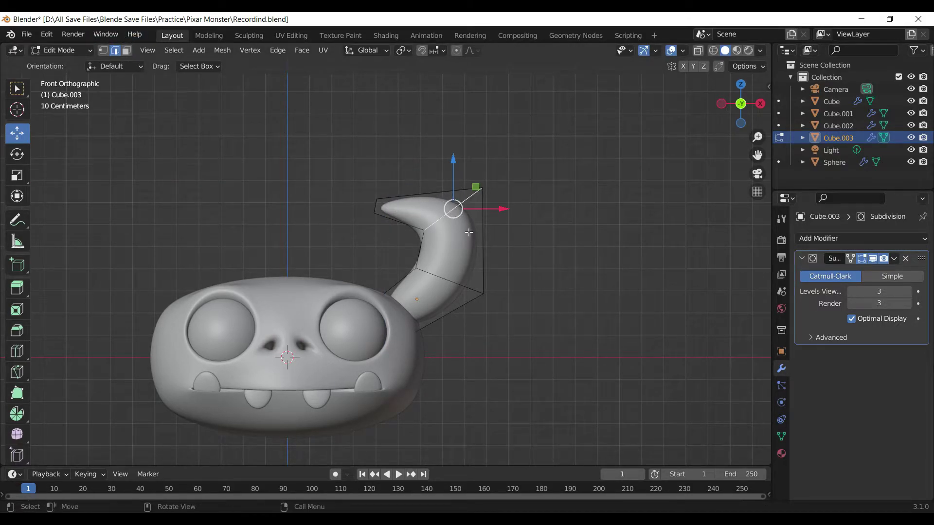
key(r)
click(493, 237)
key(g)
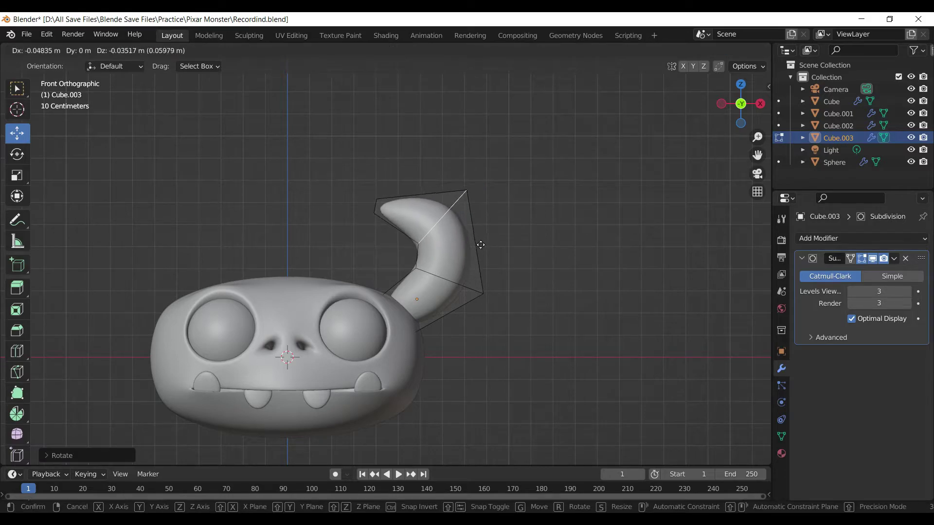
click(477, 238)
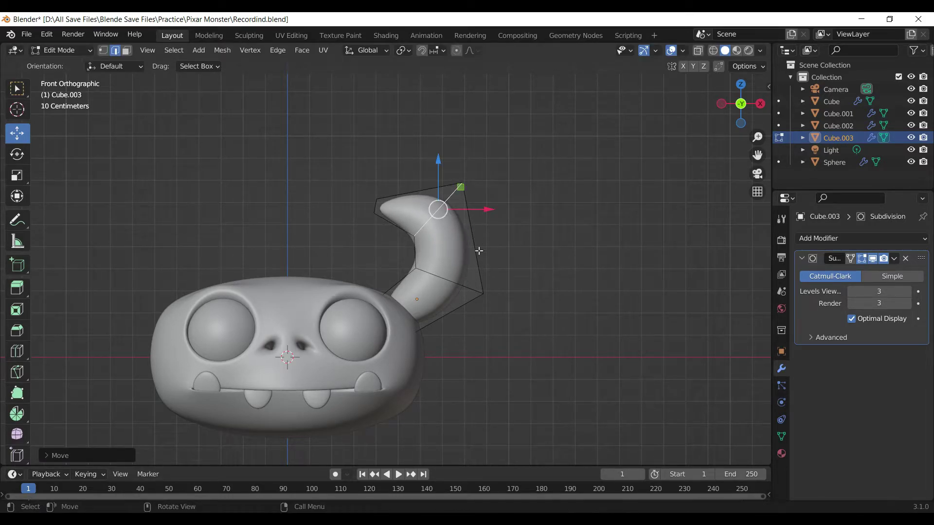
Extrude the horn's tip face twice, raising the new section upward
scroll(364, 194, up, 3)
key(3)
middle_drag(371, 199, 351, 183)
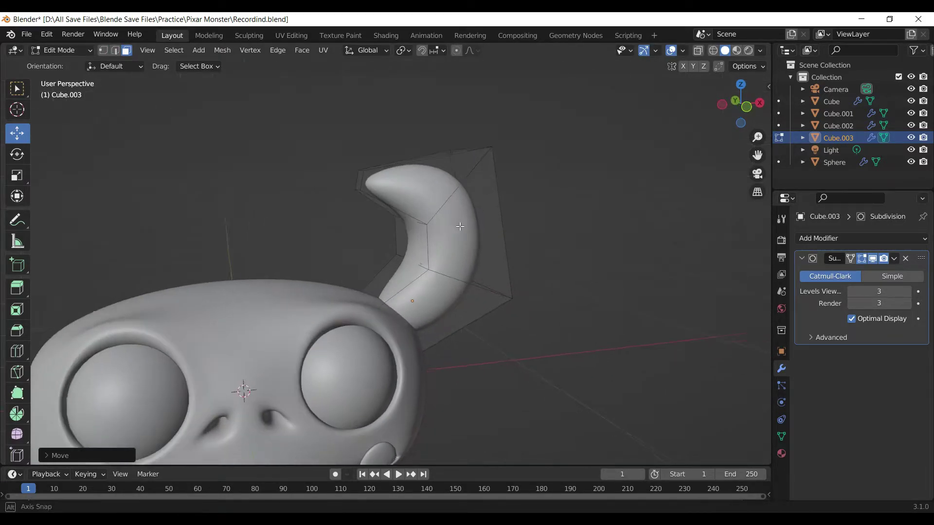
click(359, 177)
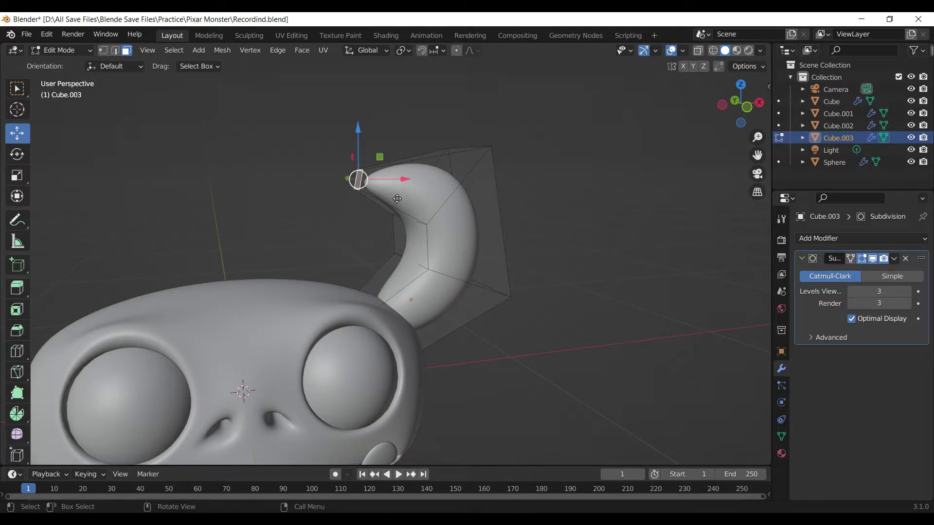
key(e)
click(358, 186)
drag(325, 141, 325, 156)
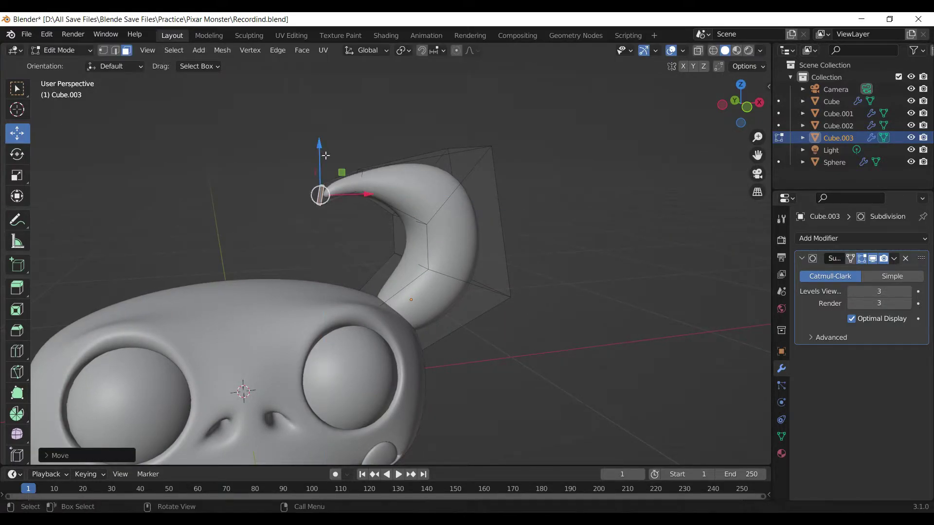
key(e)
click(399, 228)
In front view, tilt the tip face and shrink it to a sharp point
key(KP_1)
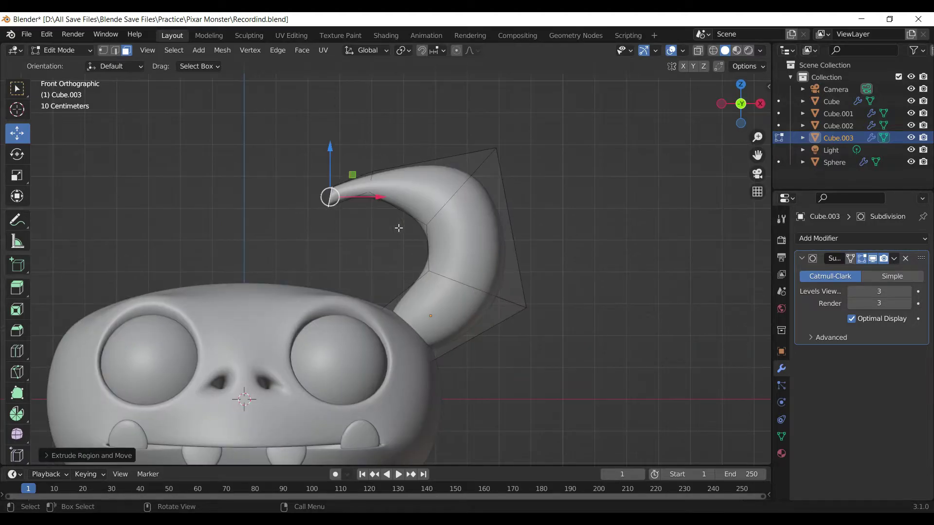
key(ctrl+z)
key(r)
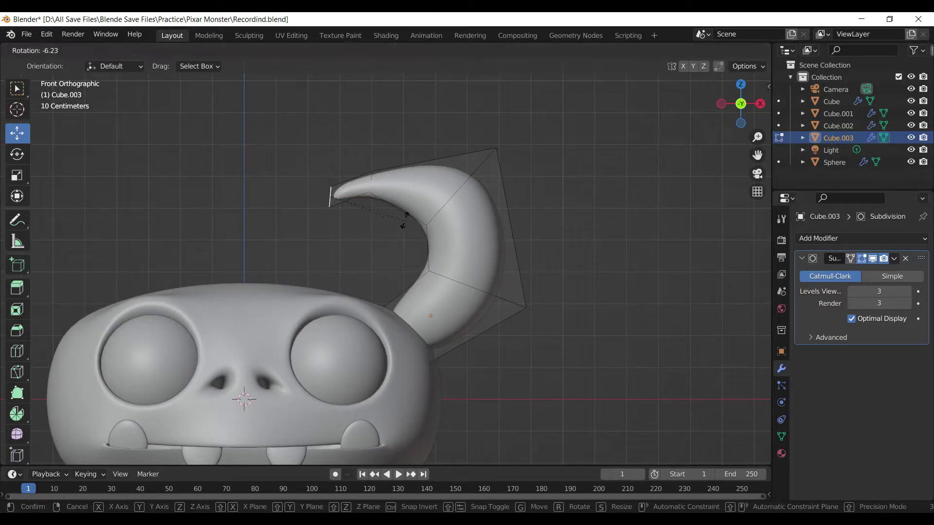
click(403, 194)
key(s)
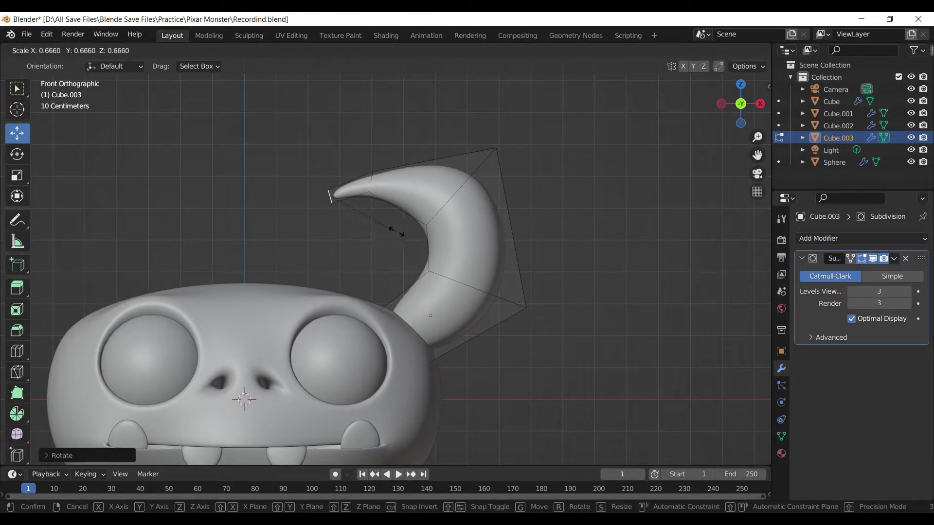
click(355, 209)
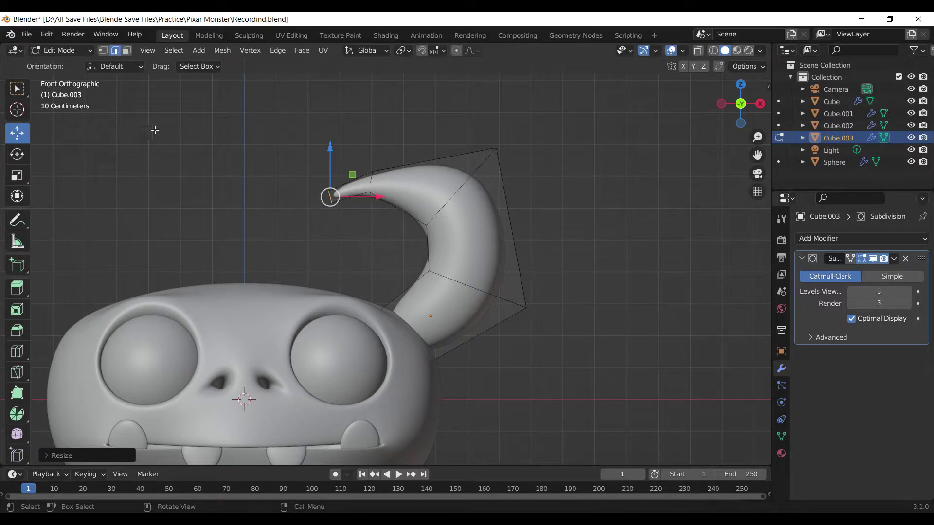
Enlarge the edge loop near the horn tip and slide it along the horn
key(alt+a)
alt+click(369, 178)
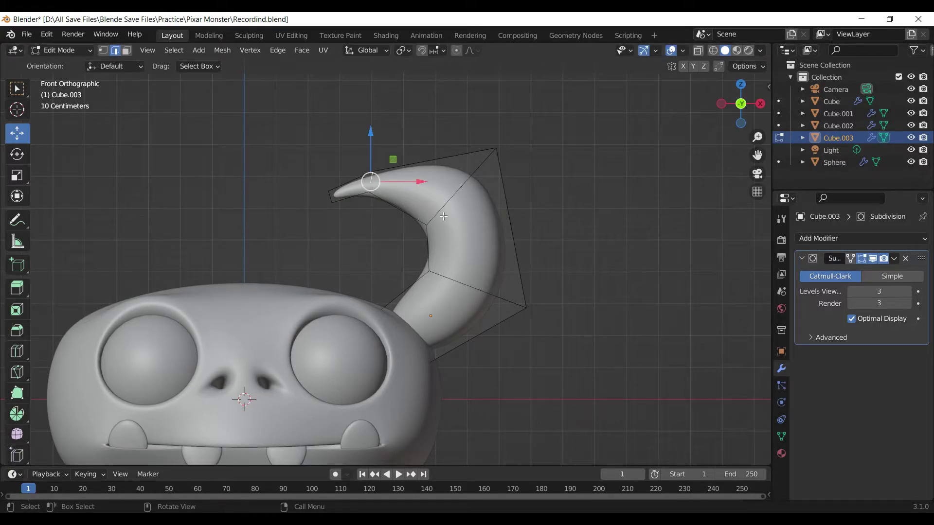
key(s)
click(468, 233)
key(g)
key(g)
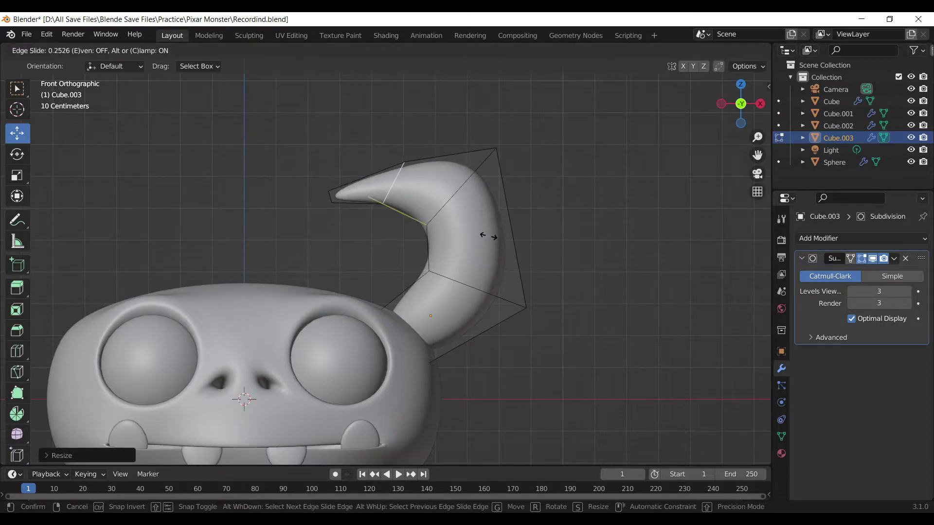
click(488, 236)
Rotate and reposition the horn-tip loop, then return to Object Mode and deselect
key(r)
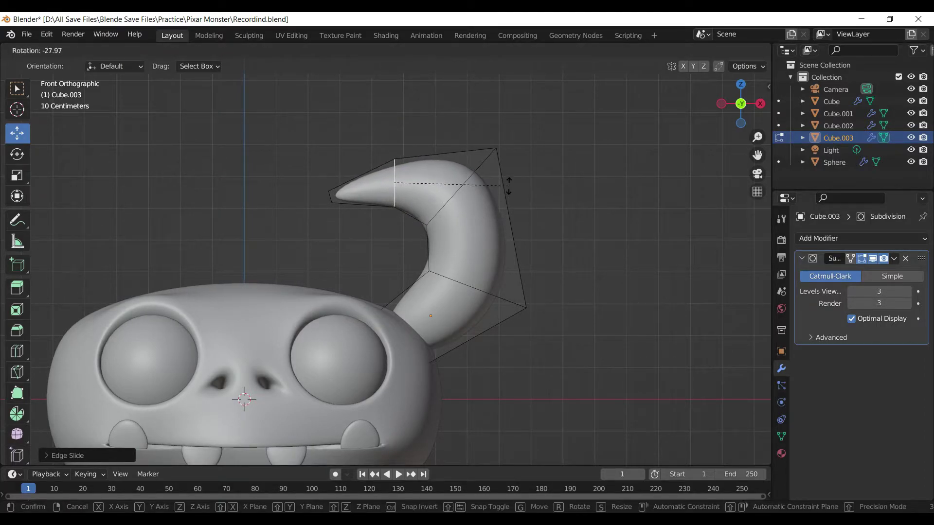
click(507, 189)
key(g)
click(502, 203)
scroll(490, 229, down, 4)
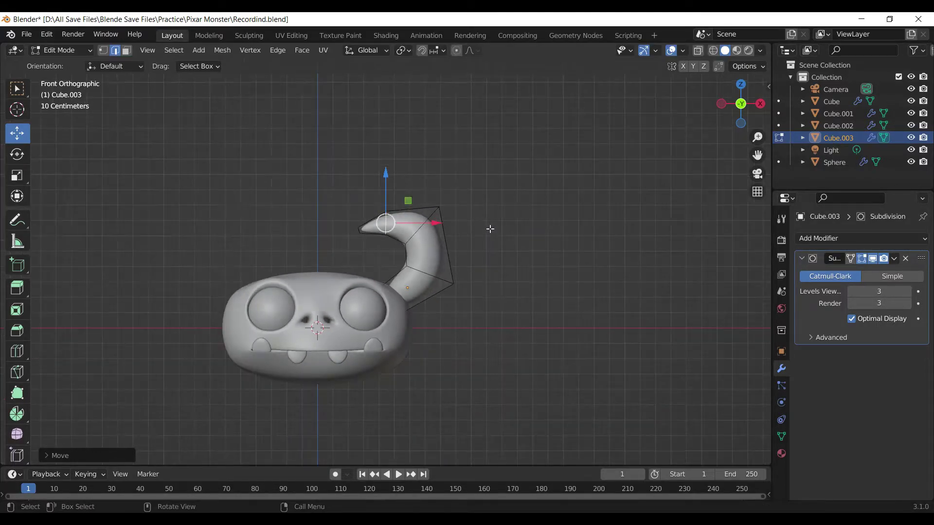
key(Tab)
click(470, 305)
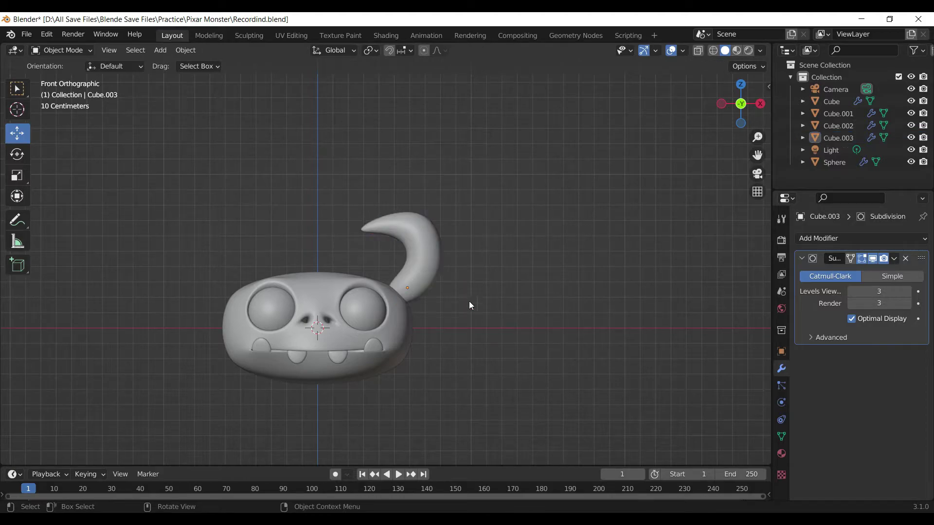
Give the horn a Mirror modifier with the head Cube as the mirror object
click(434, 266)
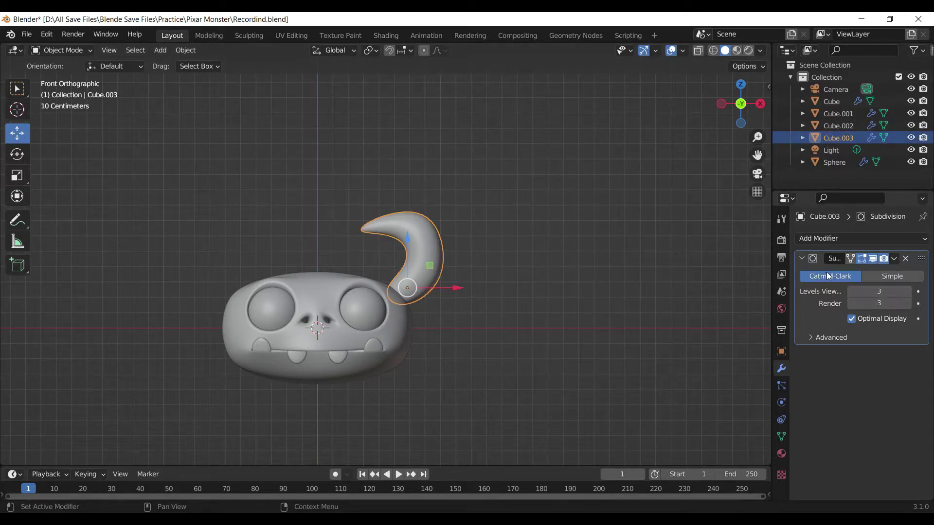
click(803, 259)
click(817, 239)
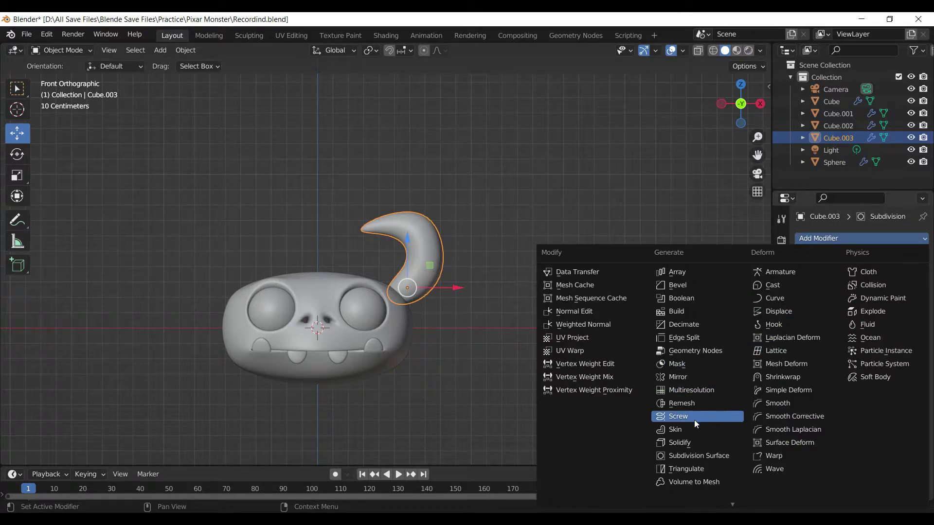
click(683, 375)
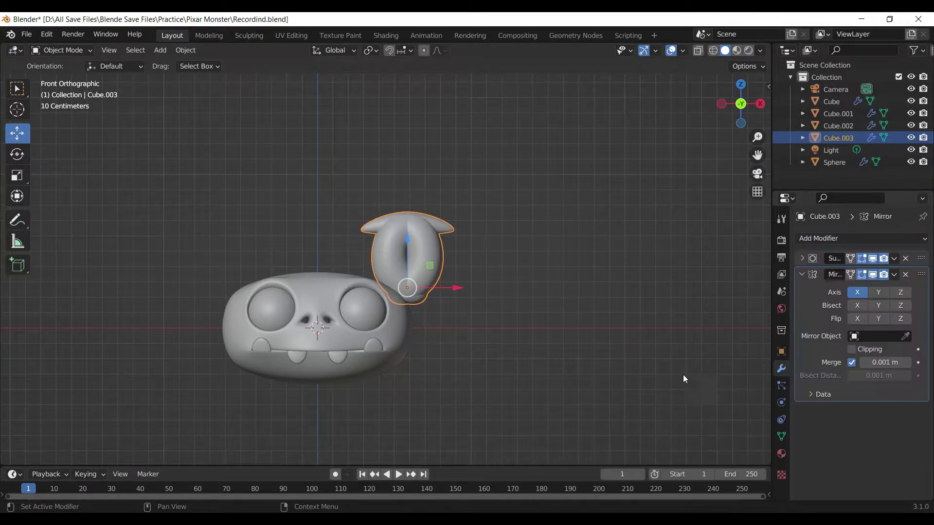
click(906, 338)
click(337, 291)
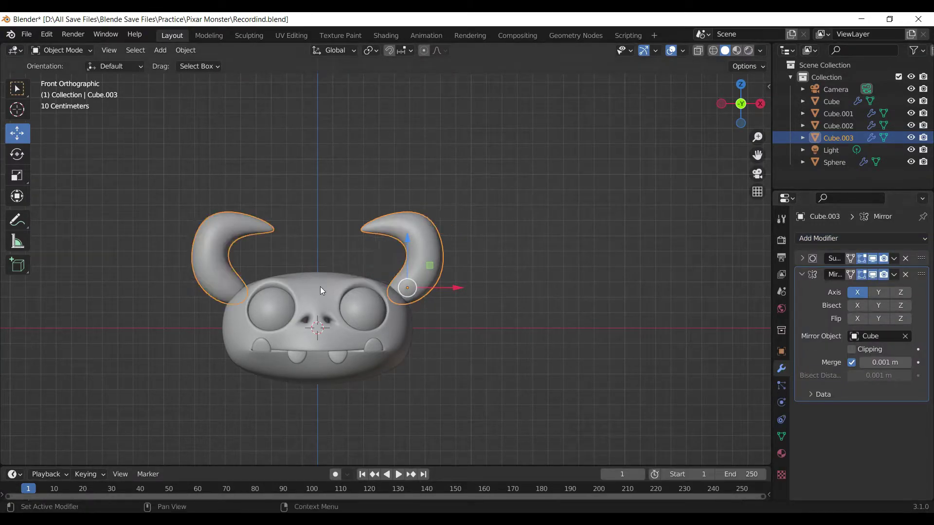
click(570, 347)
Save the file with Ctrl+S and recentre the view on the head
scroll(567, 364, down, 3)
key(ctrl+s)
shift+middle_drag(568, 375, 617, 310)
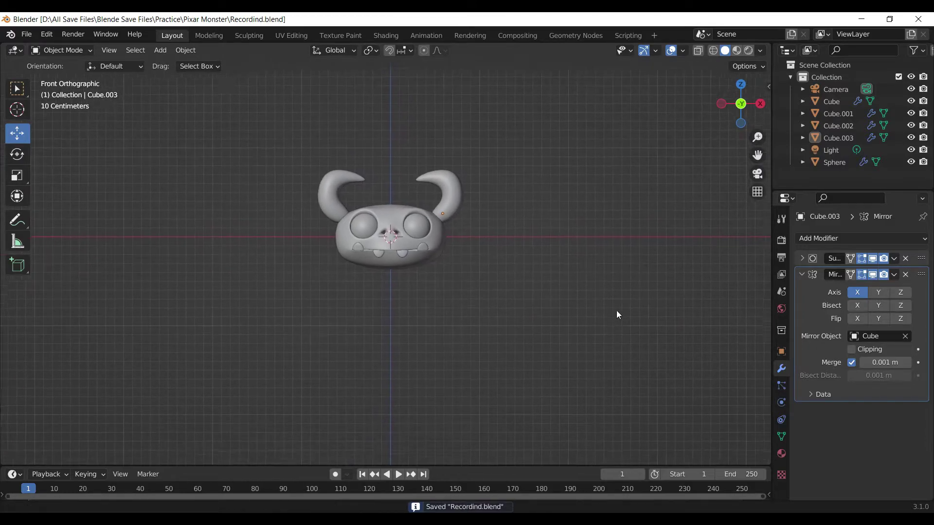
scroll(477, 360, up, 3)
key(shift+a)
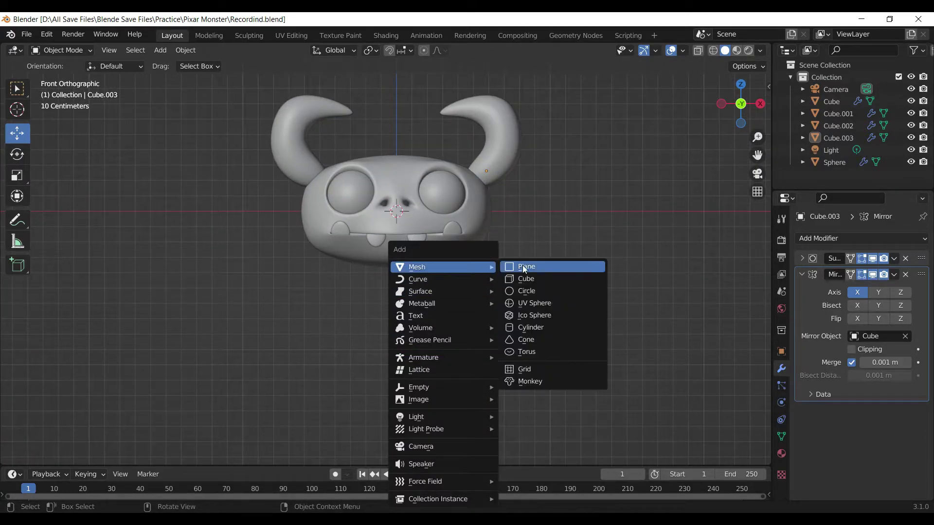
Add a smooth-shaded cube with level-3 subdivision and move it along Z below the head
click(526, 279)
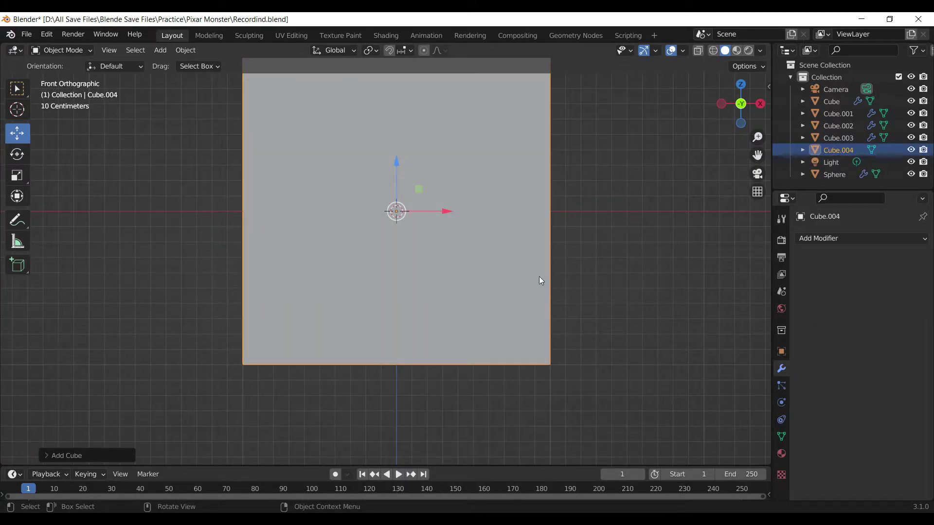
key(ctrl+3)
right_click(491, 307)
click(583, 247)
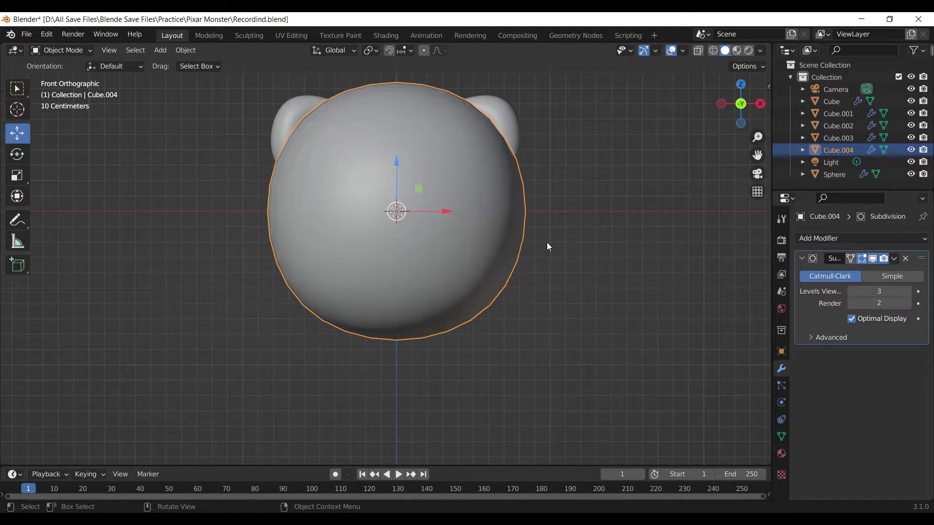
key(g)
key(z)
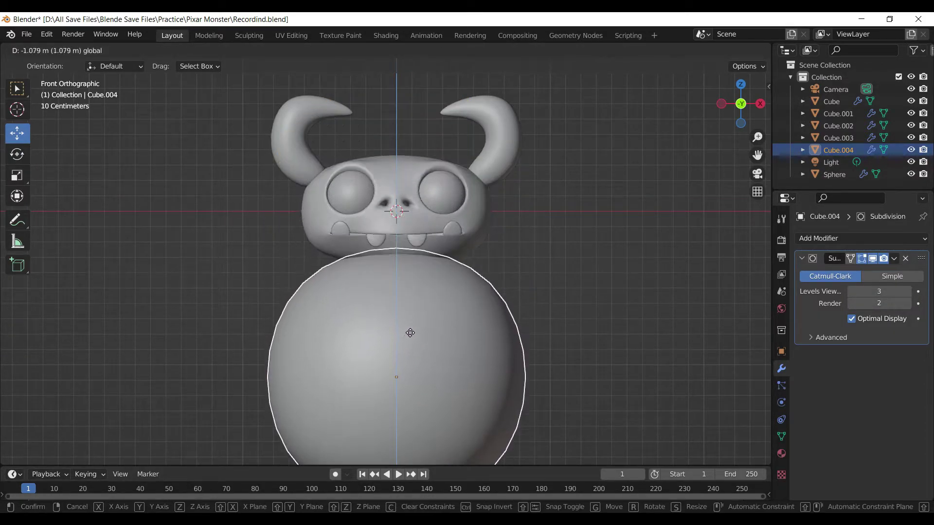
click(517, 357)
shift+middle_drag(517, 357, 527, 276)
In Edit Mode, shrink the body cage's top face to taper it into a pear shape
key(Tab)
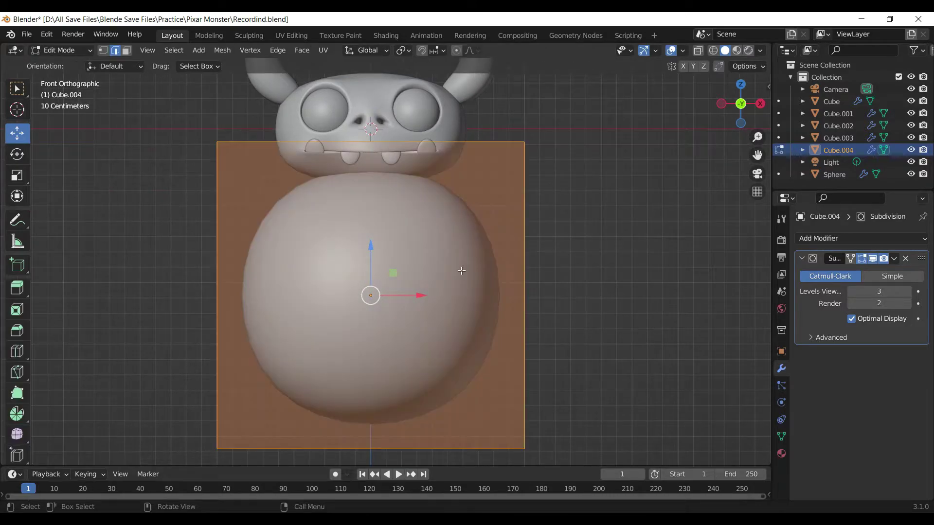
scroll(467, 275, down, 3)
click(128, 50)
middle_drag(389, 243, 471, 226)
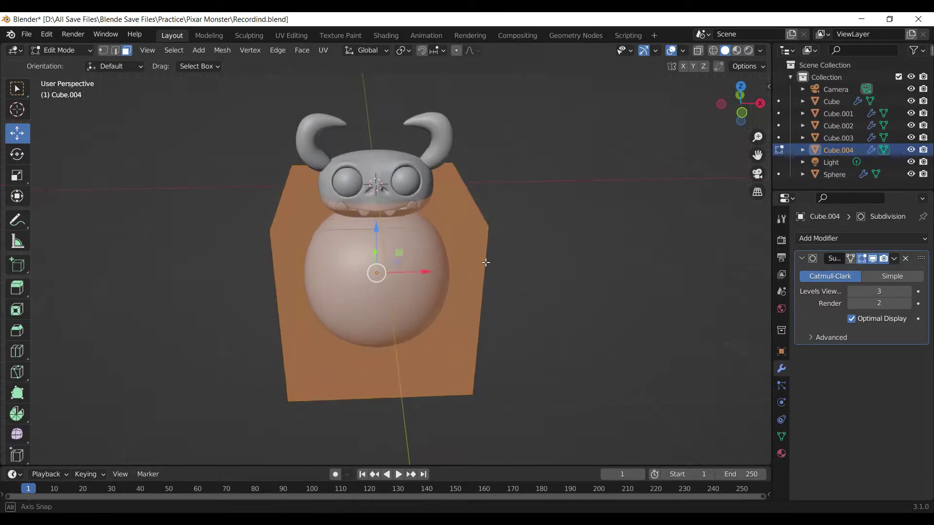
click(471, 227)
key(s)
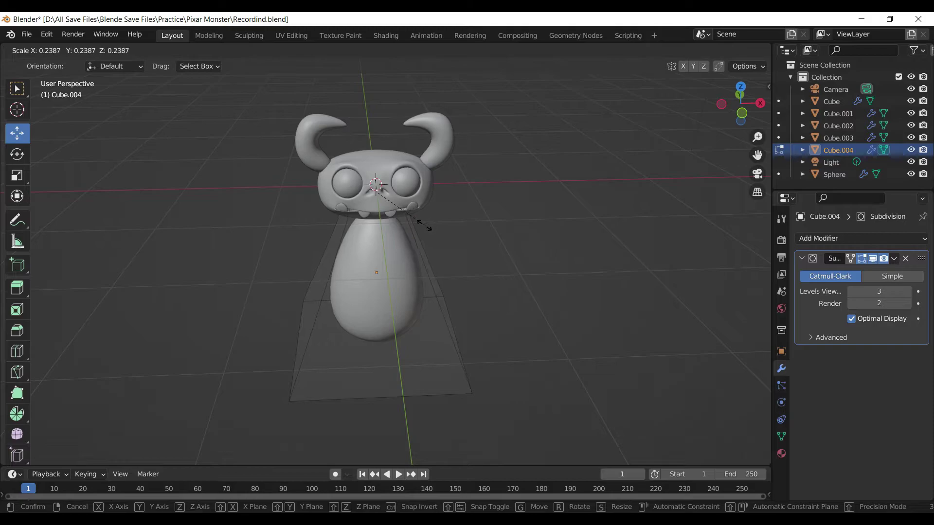
click(427, 233)
Scale the whole body down twice and raise it along Z to sit beneath the head
key(a)
key(s)
click(519, 330)
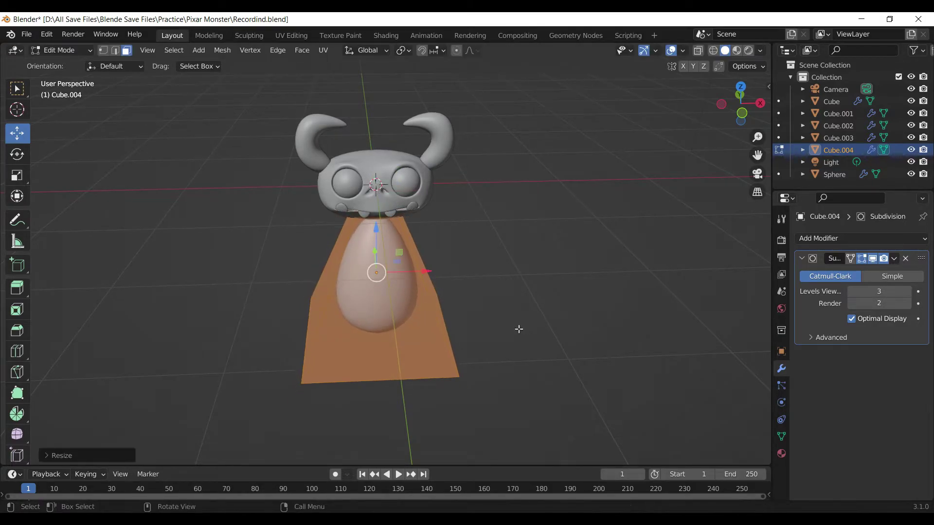
key(KP_1)
key(s)
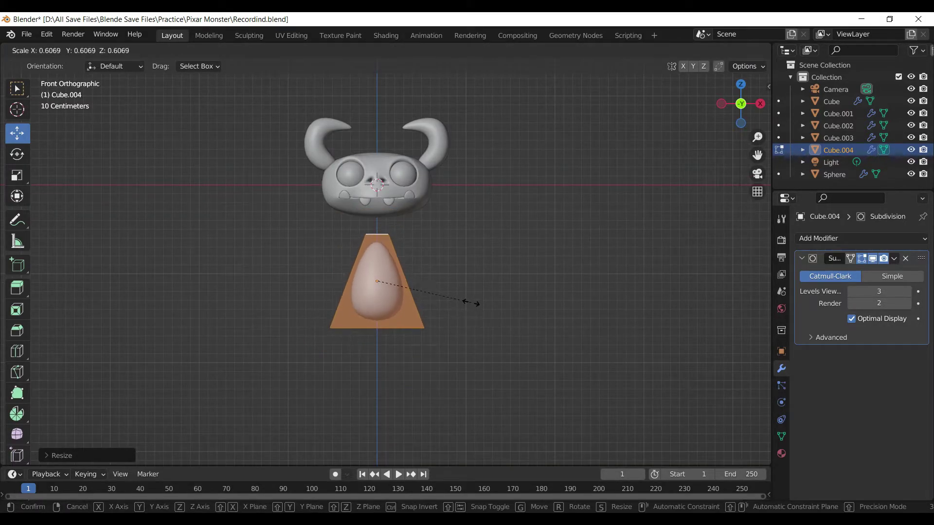
click(458, 285)
scroll(458, 284, up, 2)
key(g)
key(z)
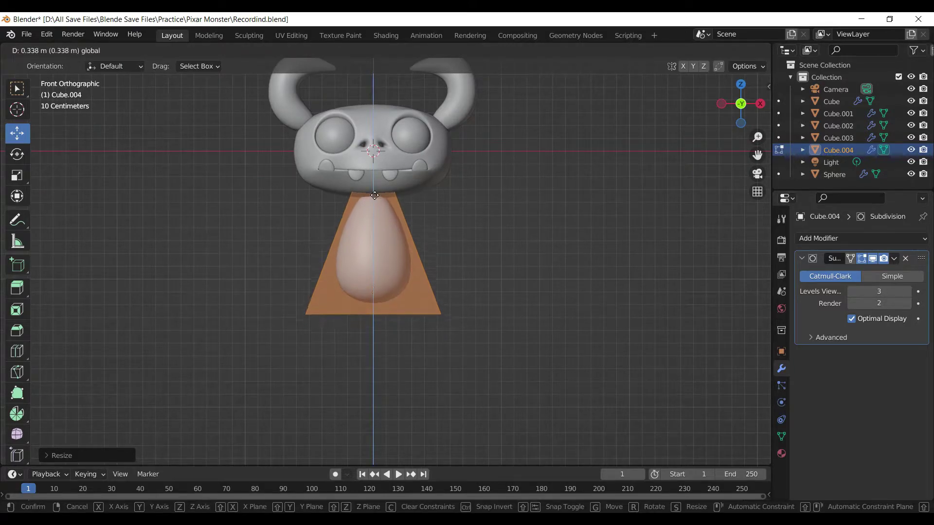
click(391, 262)
Add a centred horizontal loop cut and shrink the bottom face to narrow the base
key(ctrl+r)
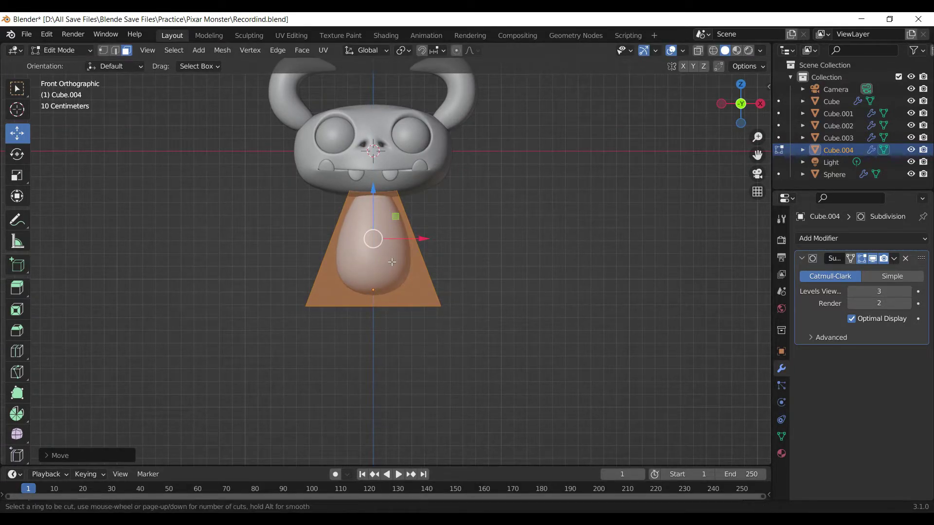
click(407, 260)
right_click(407, 260)
middle_drag(407, 260, 65, 59)
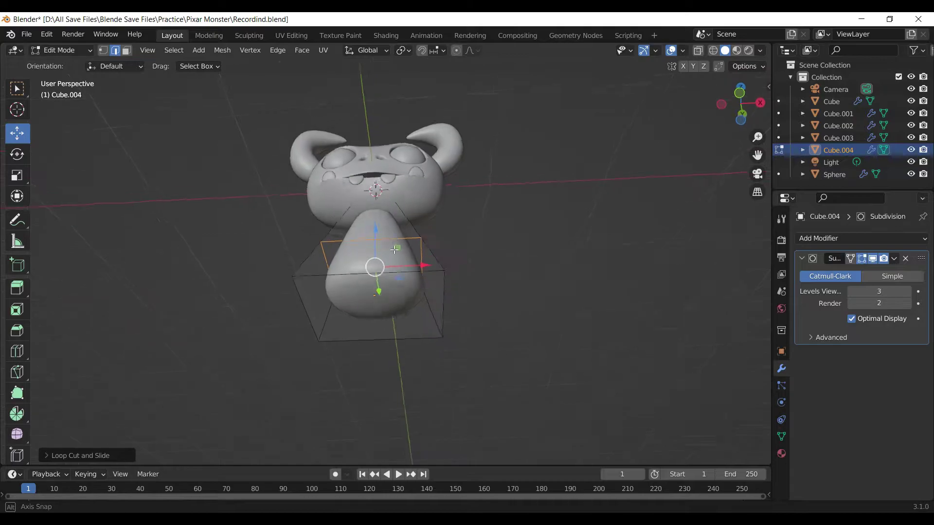
key(3)
click(418, 313)
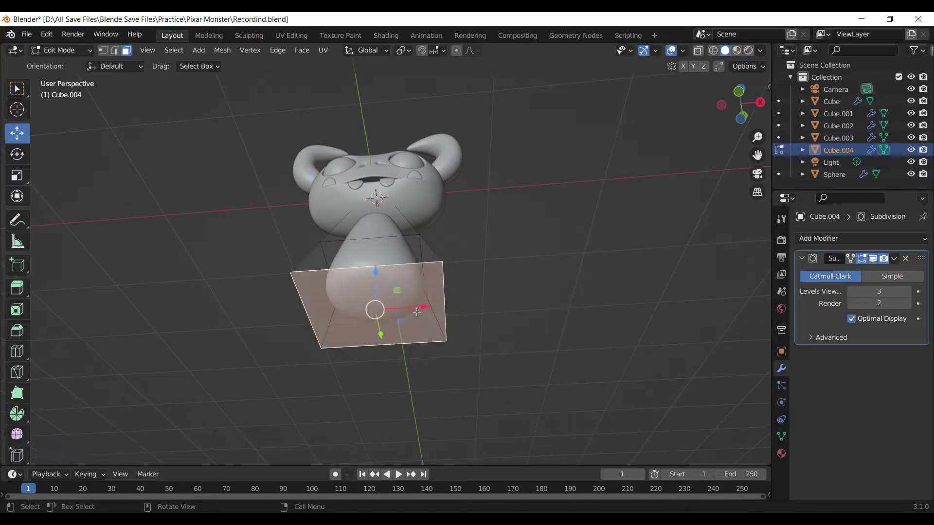
key(s)
click(411, 335)
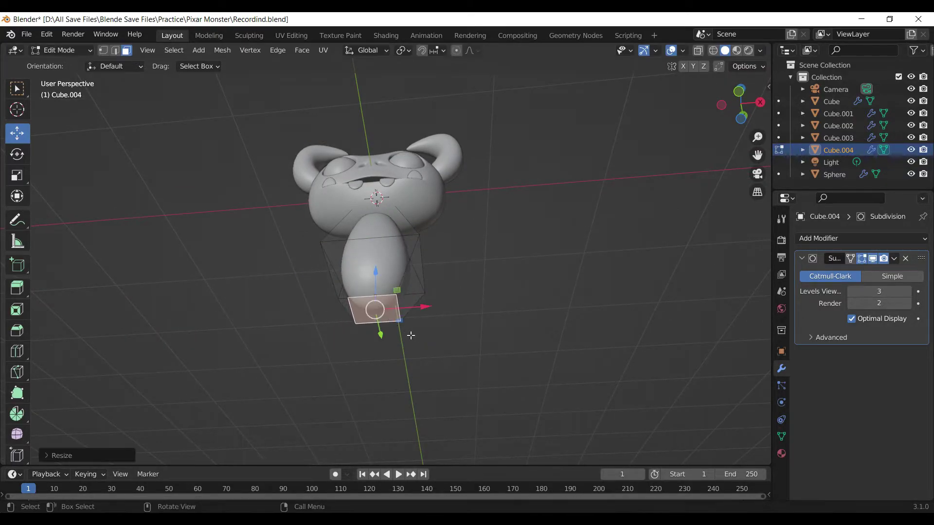
Lower the body's middle loop and widen it to fill out the belly
key(KP_1)
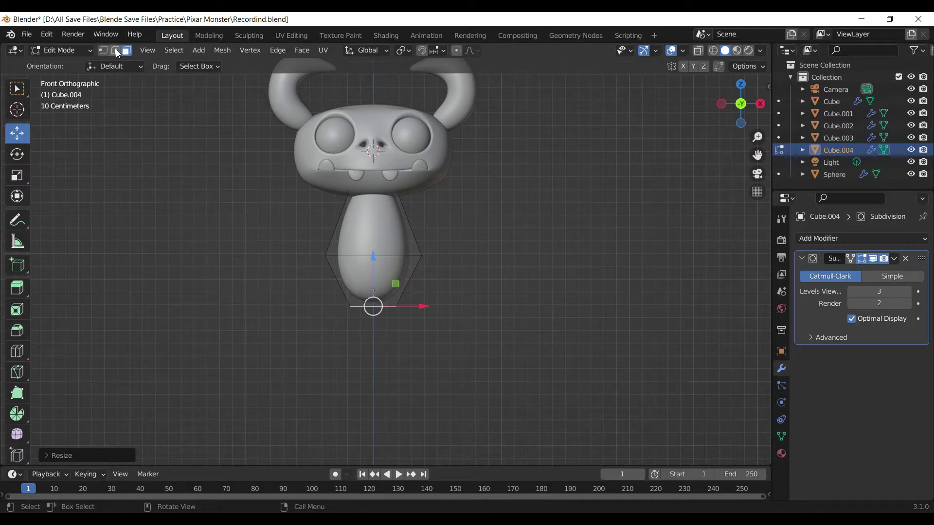
key(alt+a)
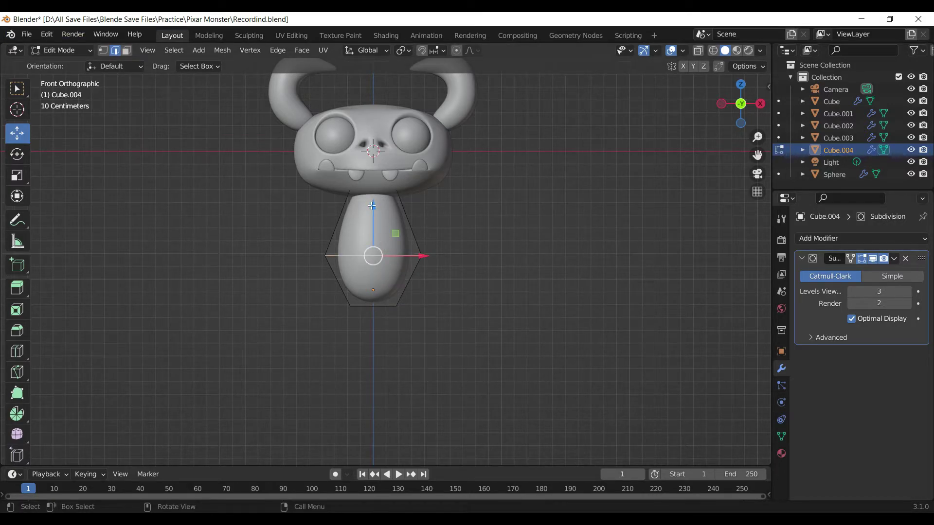
key(g)
click(399, 271)
key(s)
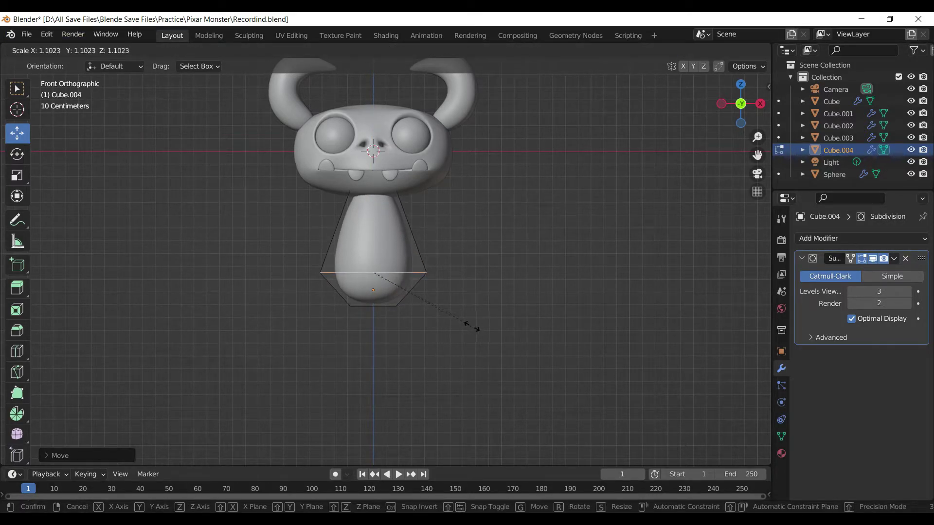
click(483, 329)
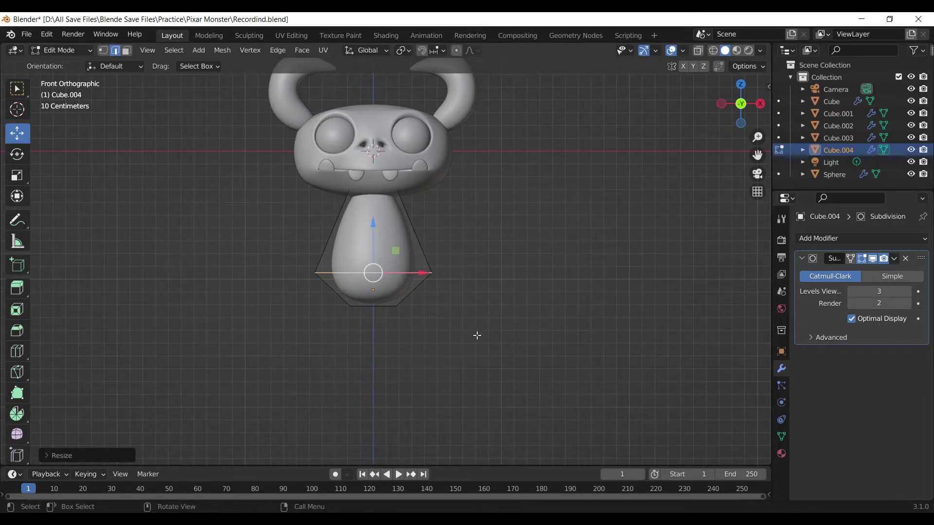
In Object Mode, squash the body along Z and raise it close to the head
key(Tab)
click(477, 335)
click(413, 291)
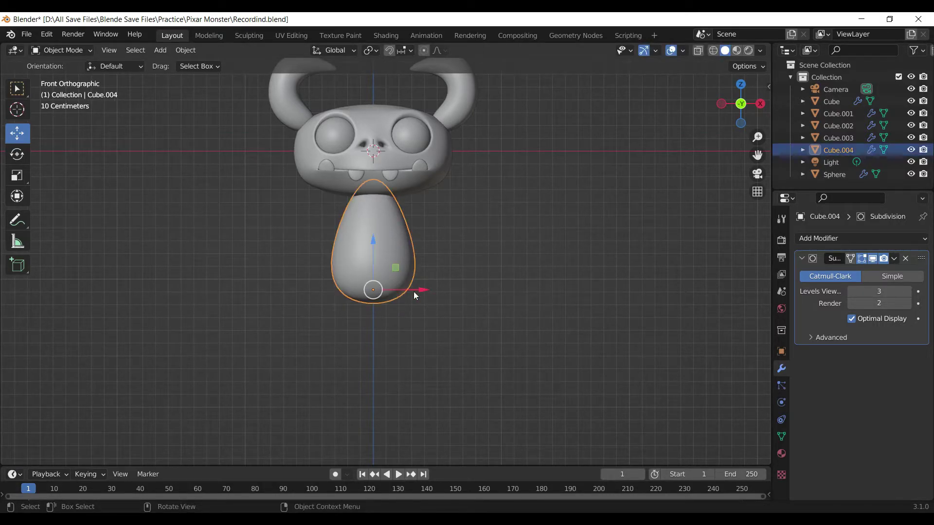
key(s)
key(z)
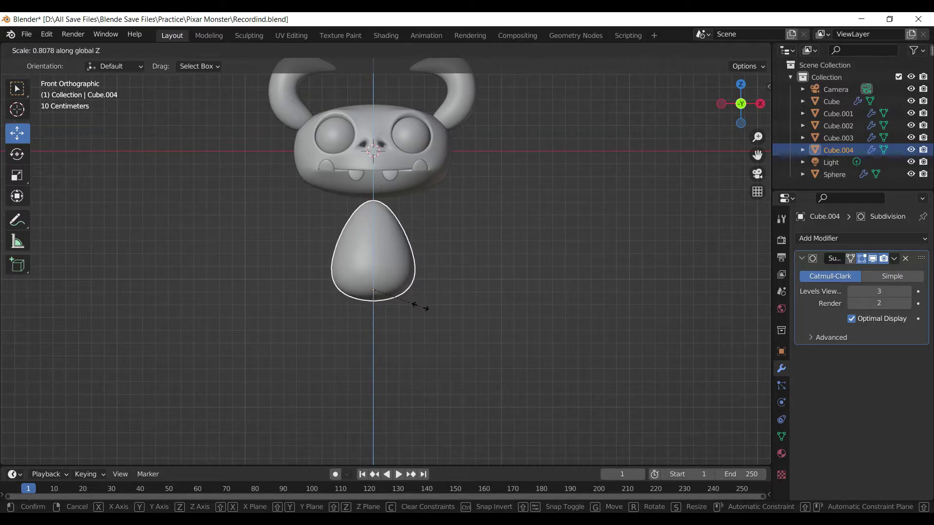
click(423, 309)
key(s)
key(z)
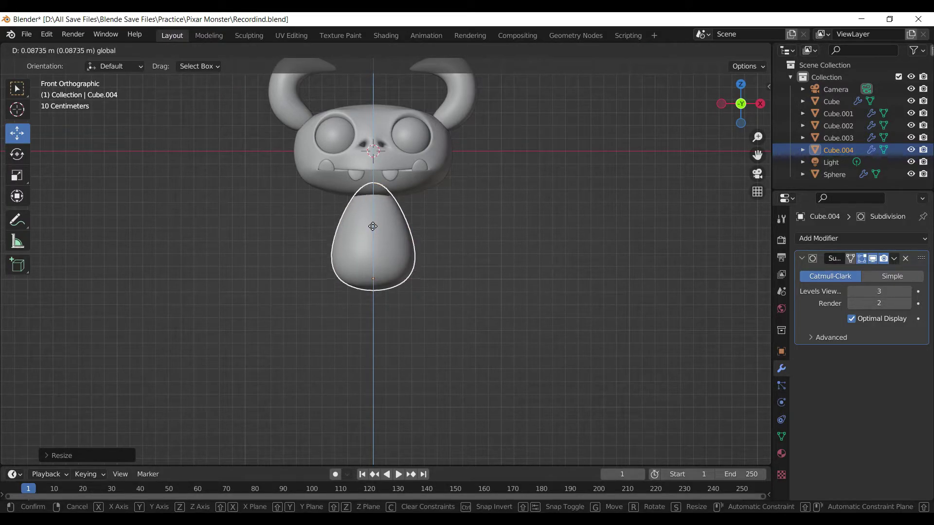
click(436, 271)
Widen the body's middle loop slightly in Edit Mode, then return to Object Mode
key(Tab)
key(s)
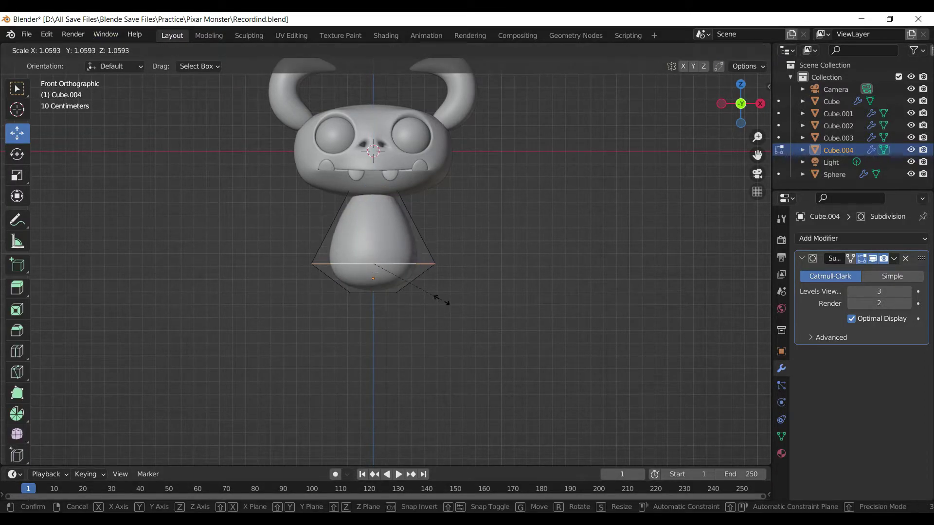
click(441, 300)
key(Tab)
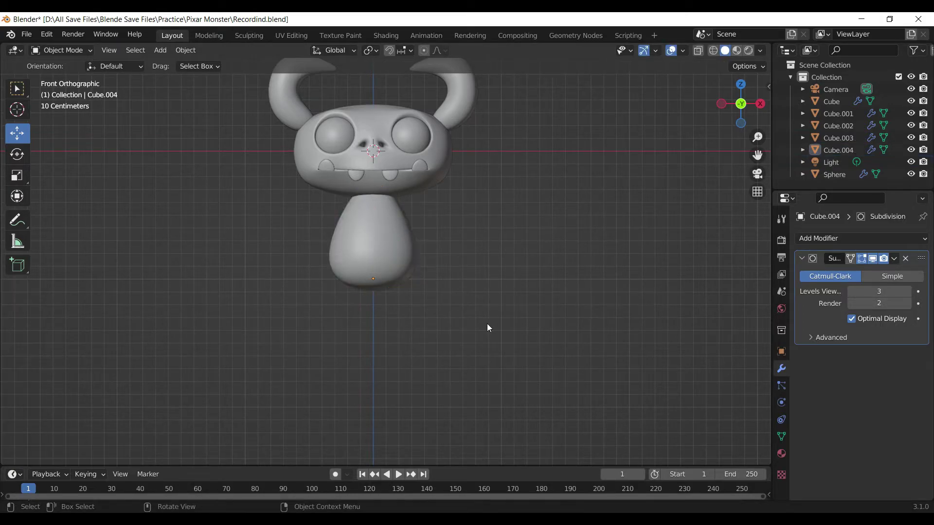
middle_drag(489, 328, 328, 329)
In Edit Mode, push the selected body cage points along the depth axis and raise them
click(401, 255)
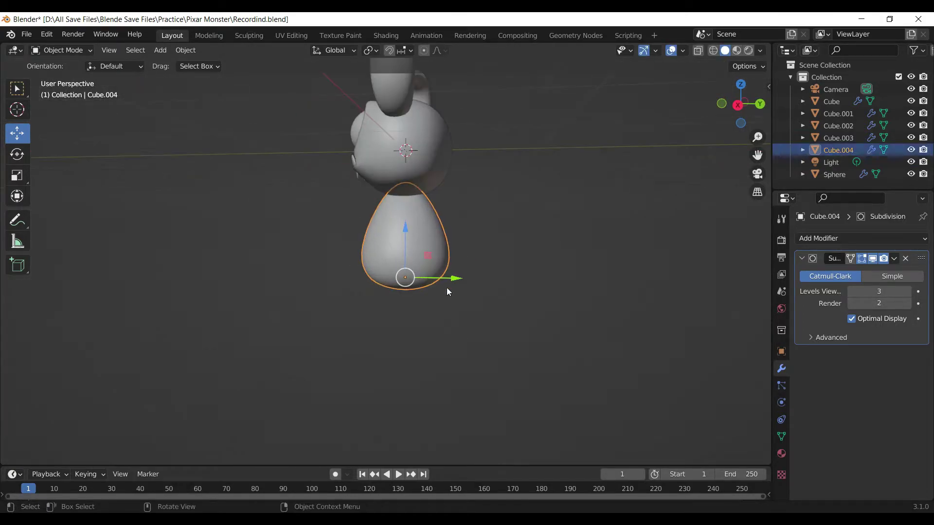
key(Tab)
middle_drag(467, 292, 417, 305)
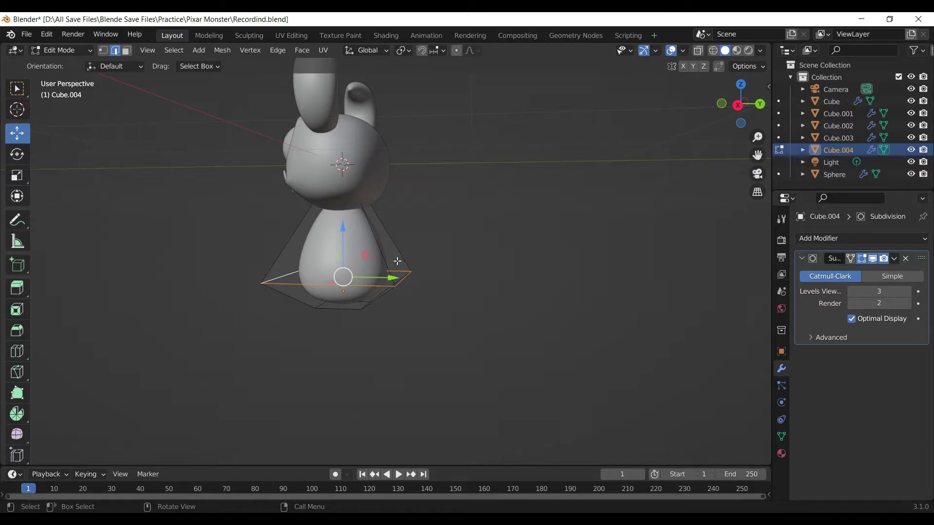
drag(405, 281, 402, 282)
drag(359, 245, 352, 209)
scroll(377, 298, up, 2)
Shift a bottom cage vertex along depth and height, and nudge another vertex down
middle_drag(377, 298, 365, 317)
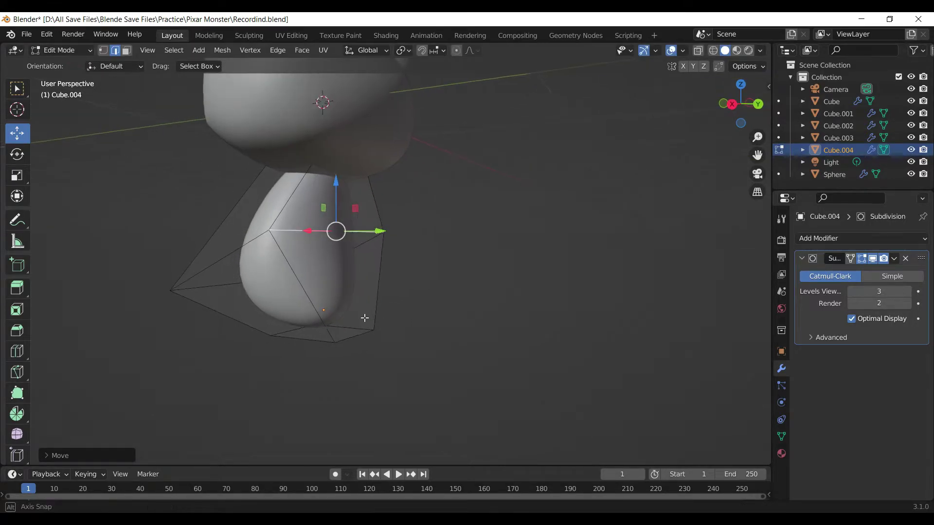
click(372, 341)
drag(403, 345, 419, 345)
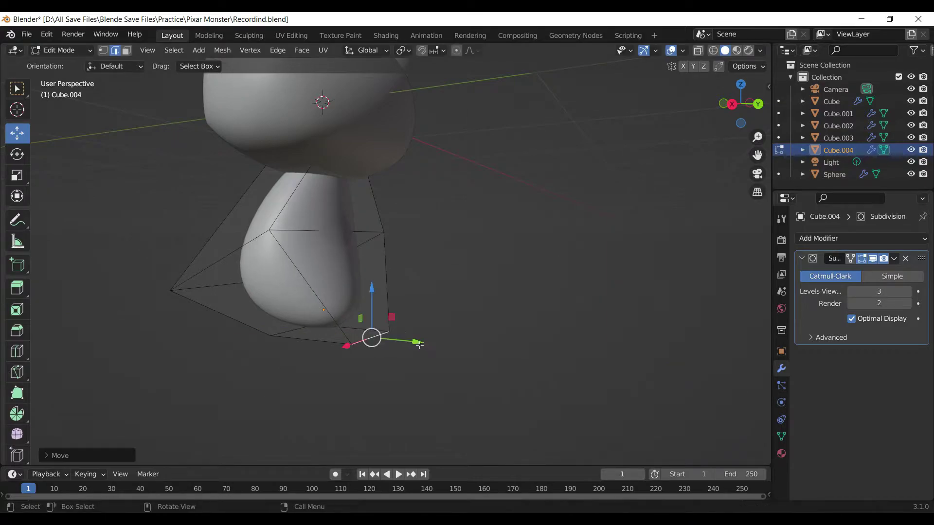
drag(373, 305, 371, 315)
mouse_move(371, 316)
middle_down()
mouse_move(430, 303)
mouse_move(266, 362)
middle_up()
click(271, 345)
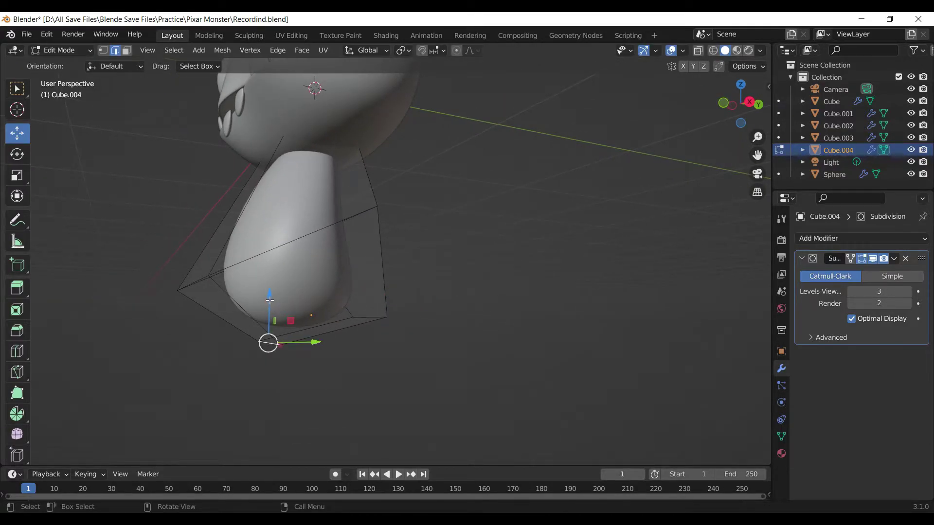
drag(271, 345, 270, 353)
Show mesh edges on the smoothed surface, push an edge outward, and lower a bottom edge
middle_drag(282, 349, 395, 361)
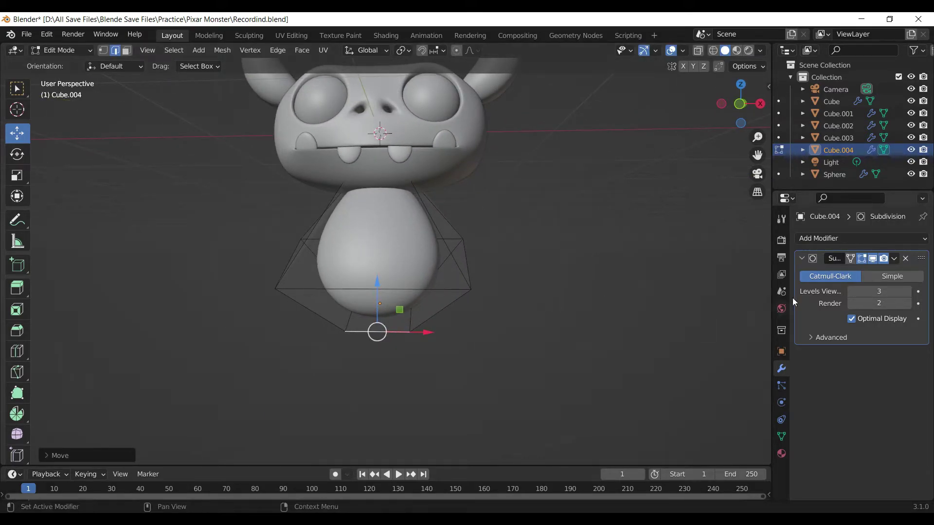
click(855, 259)
mouse_move(556, 340)
middle_down()
mouse_move(434, 353)
mouse_move(355, 339)
mouse_move(442, 351)
mouse_move(418, 316)
mouse_move(423, 296)
middle_up()
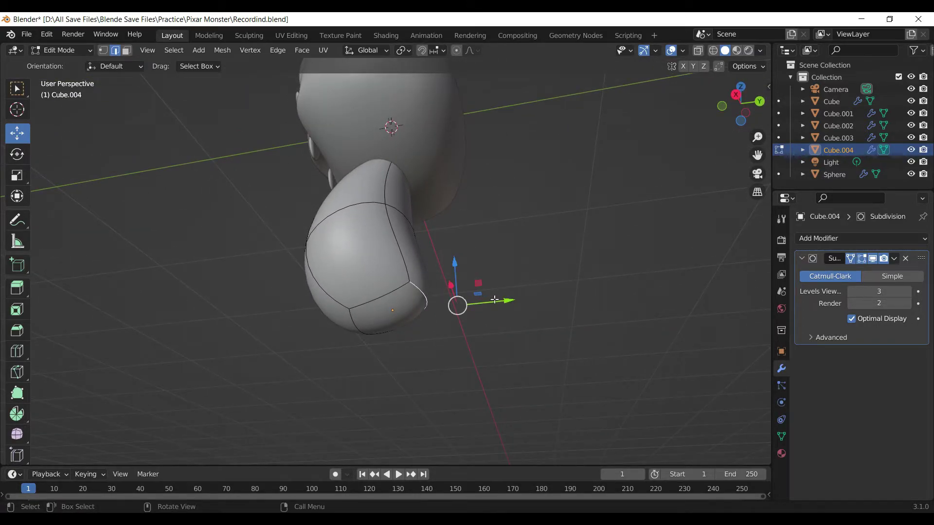
drag(494, 300, 512, 298)
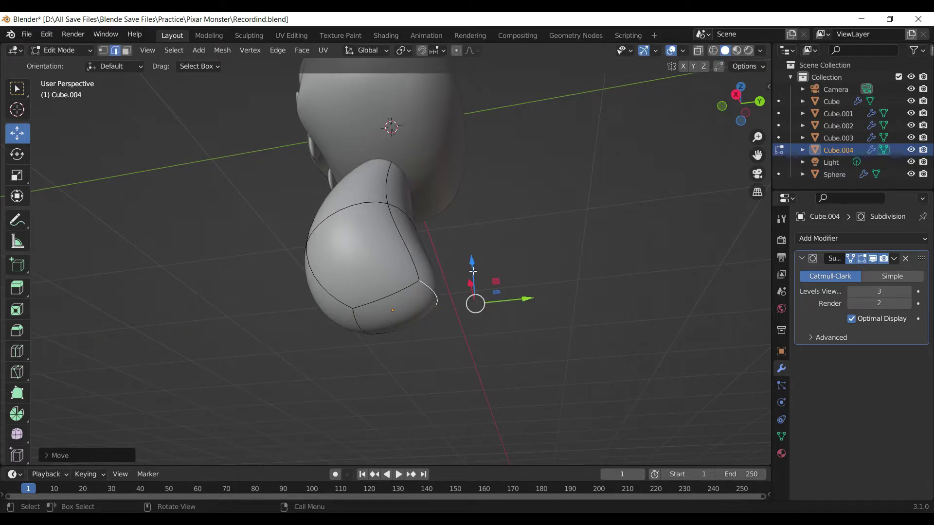
click(472, 271)
click(384, 334)
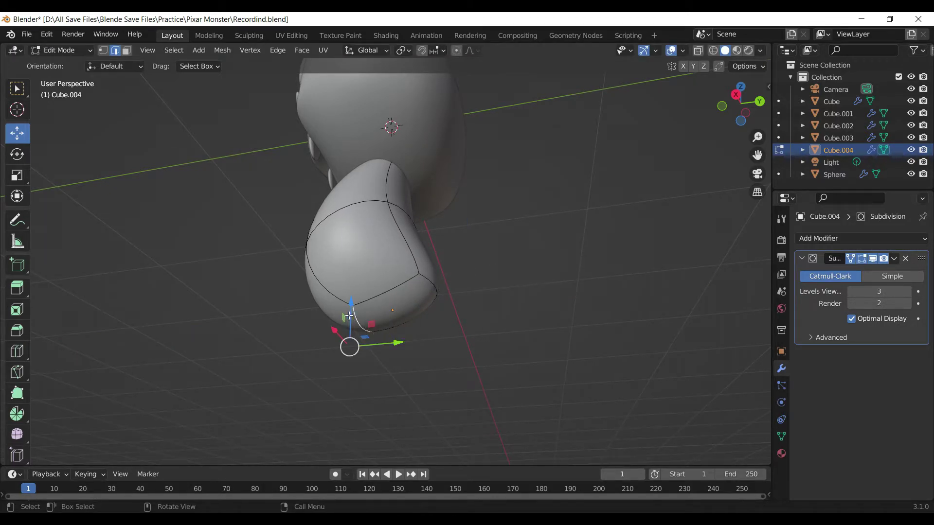
middle_drag(349, 315, 353, 319)
drag(353, 319, 356, 329)
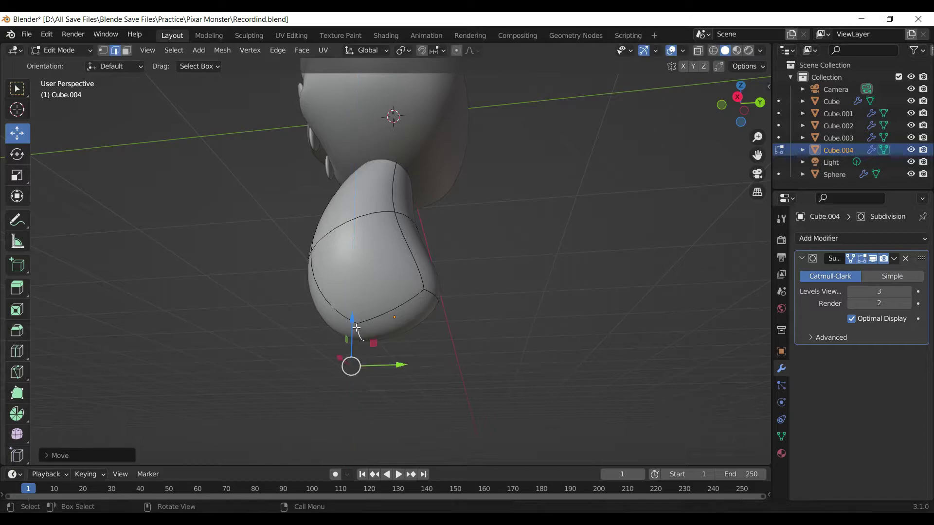
Shift the body's left-side edge outward, check the shape, and return to Object Mode
middle_drag(357, 329, 336, 274)
click(331, 275)
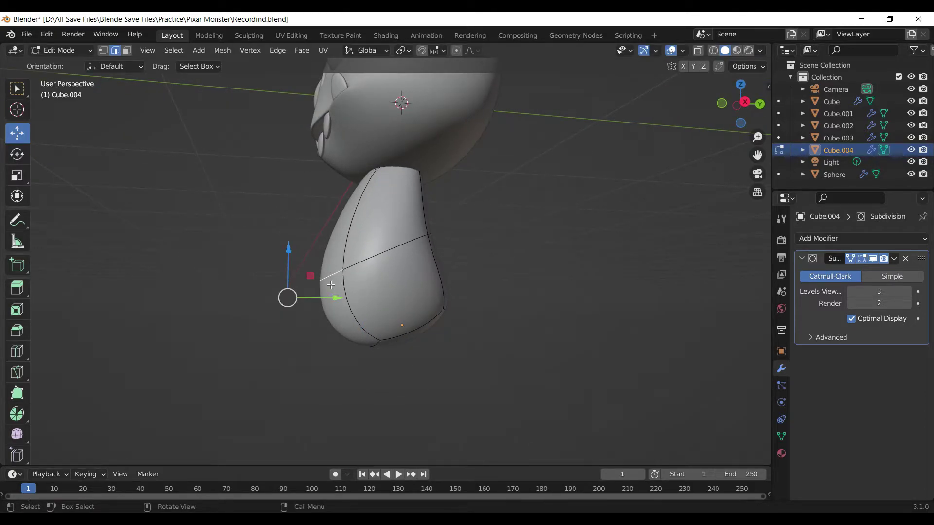
drag(321, 278, 311, 278)
middle_drag(312, 278, 467, 323)
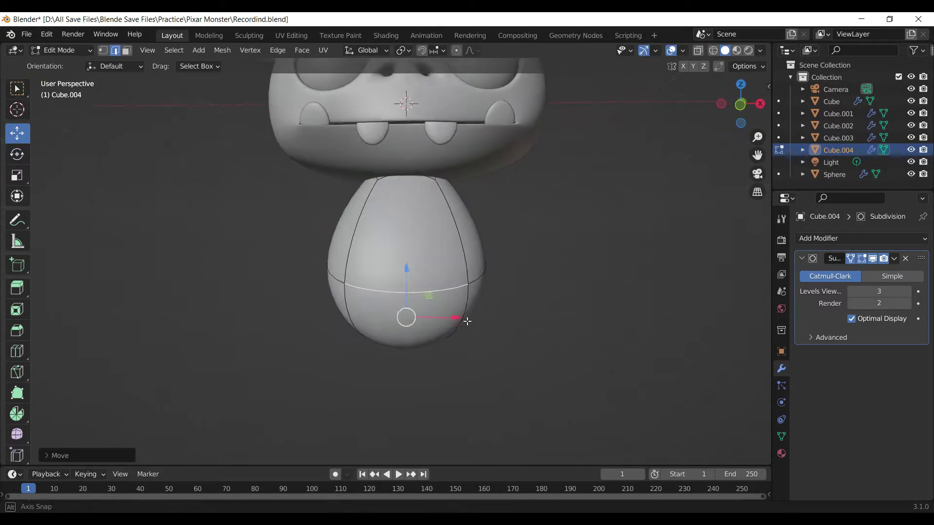
middle_drag(496, 268, 512, 283)
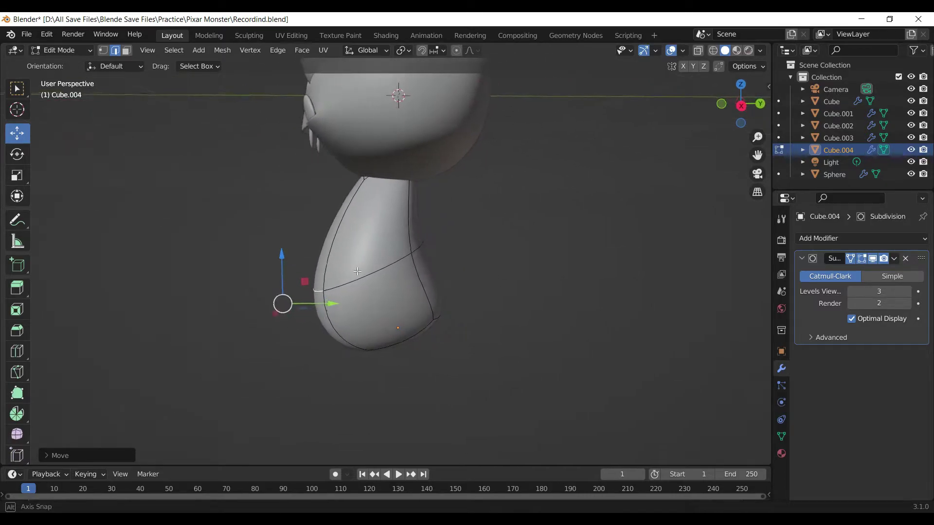
scroll(512, 284, down, 2)
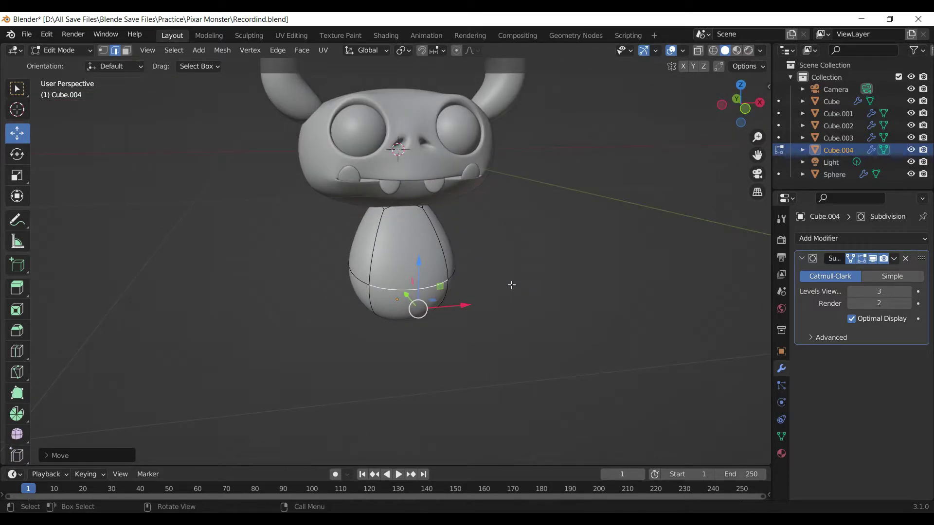
key(Tab)
click(512, 284)
scroll(511, 285, down, 2)
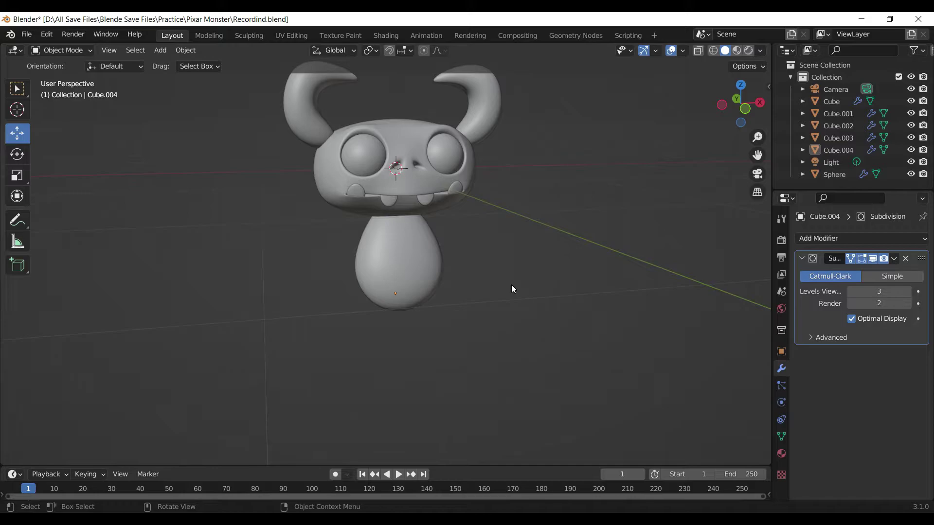
In front view, nudge the pear body along Z and stretch it slightly taller
key(KP_1)
click(410, 224)
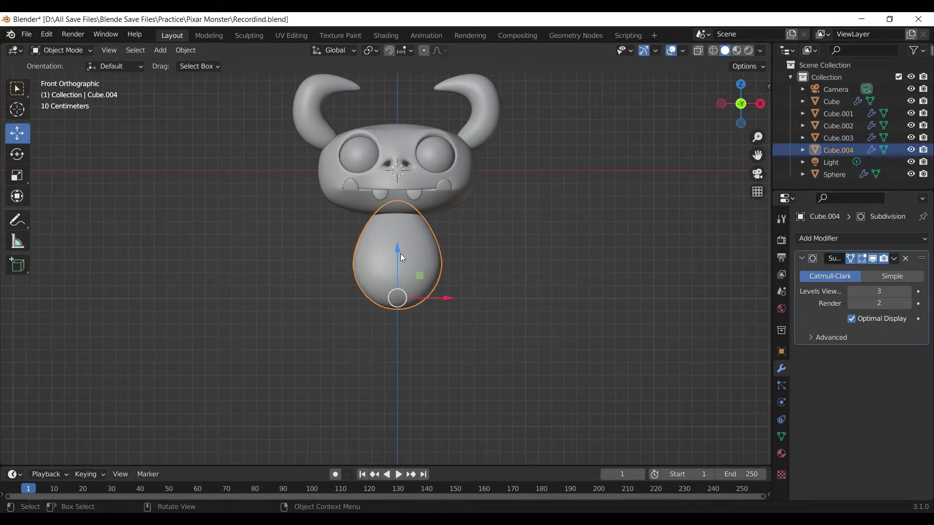
key(g)
key(z)
click(451, 302)
key(s)
key(z)
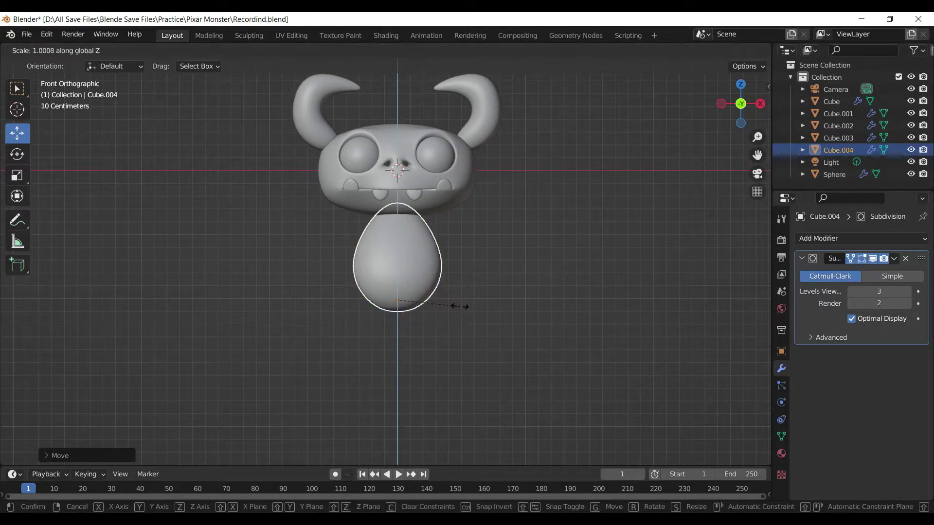
click(459, 321)
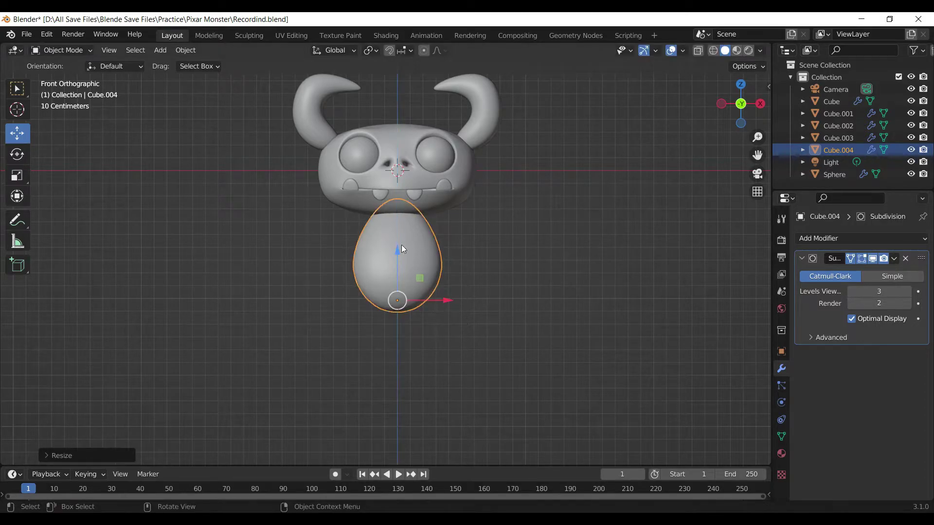
Deselect the pear body, then select it again
click(554, 335)
scroll(555, 335, down, 1)
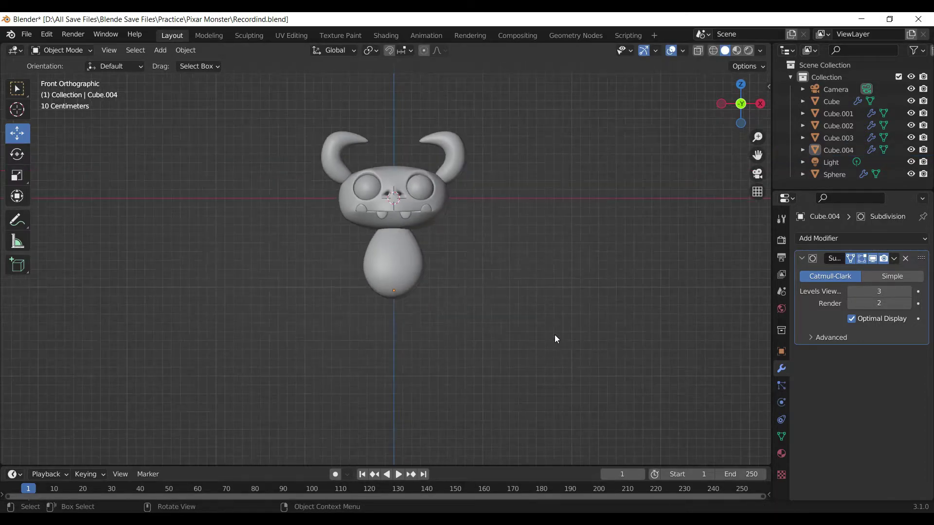
scroll(555, 335, up, 2)
click(401, 299)
In Edit Mode, widen the body's bottom face along X by a factor of 1.0421
middle_drag(472, 302, 472, 305)
key(Tab)
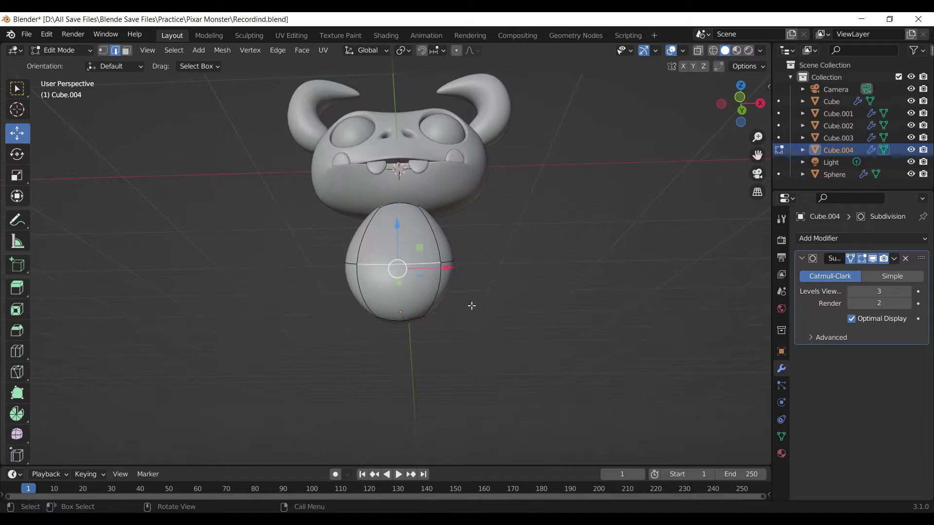
middle_drag(415, 282, 419, 209)
click(125, 53)
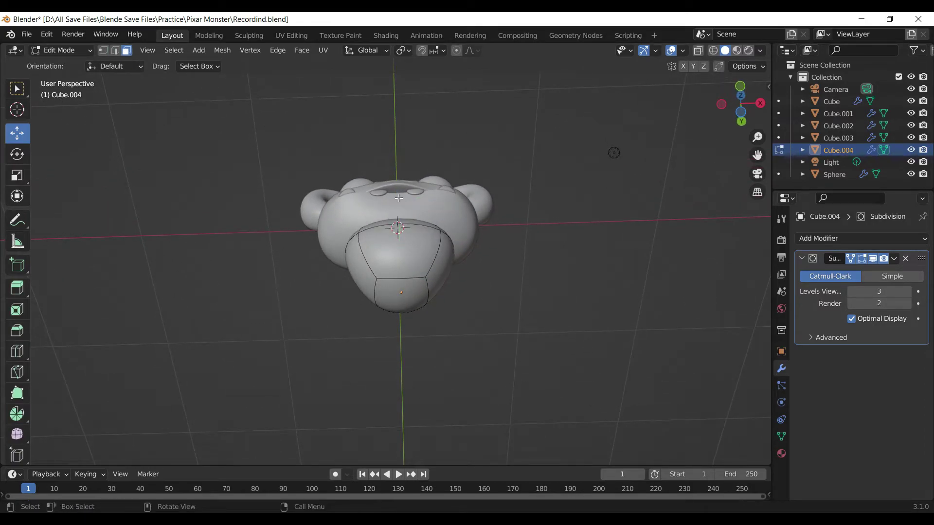
click(404, 296)
key(s)
key(x)
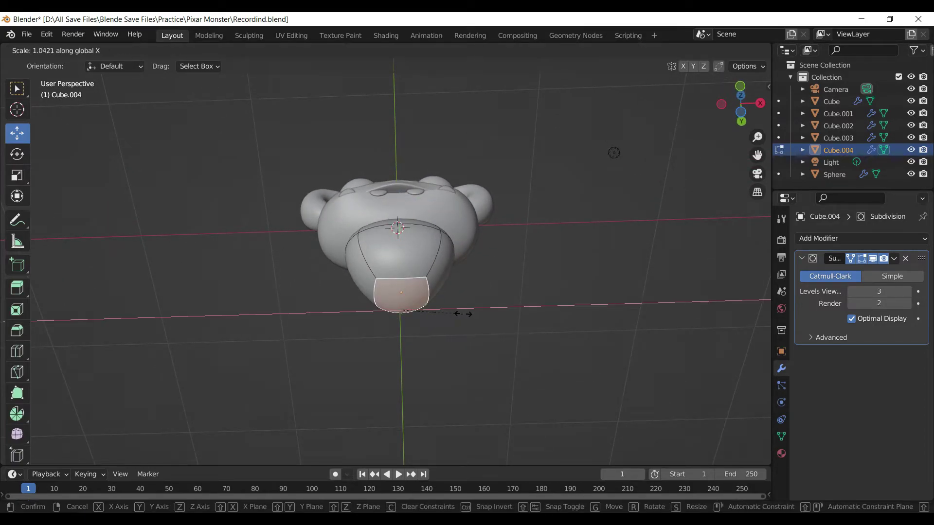
click(479, 315)
click(541, 303)
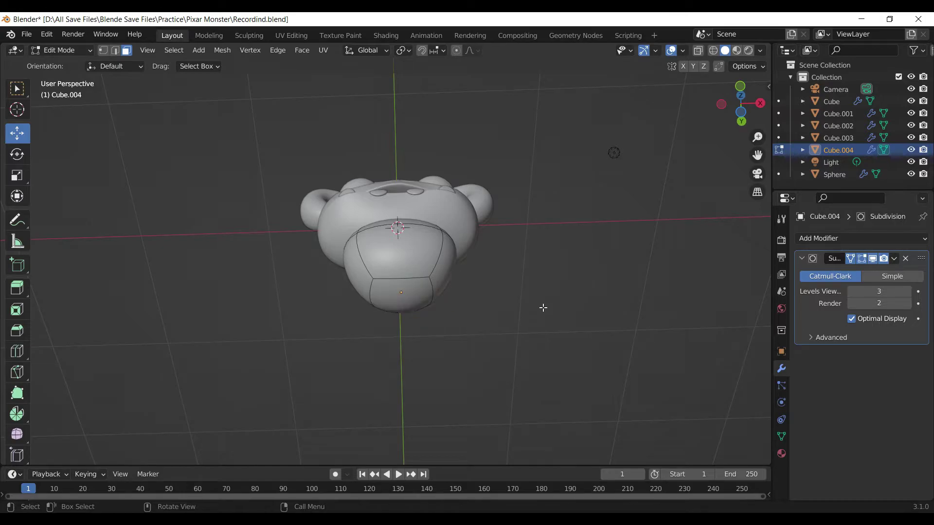
From the front view, select the body's middle edge loop and isolate the body in Local view
key(KP_1)
scroll(544, 375, up, 2)
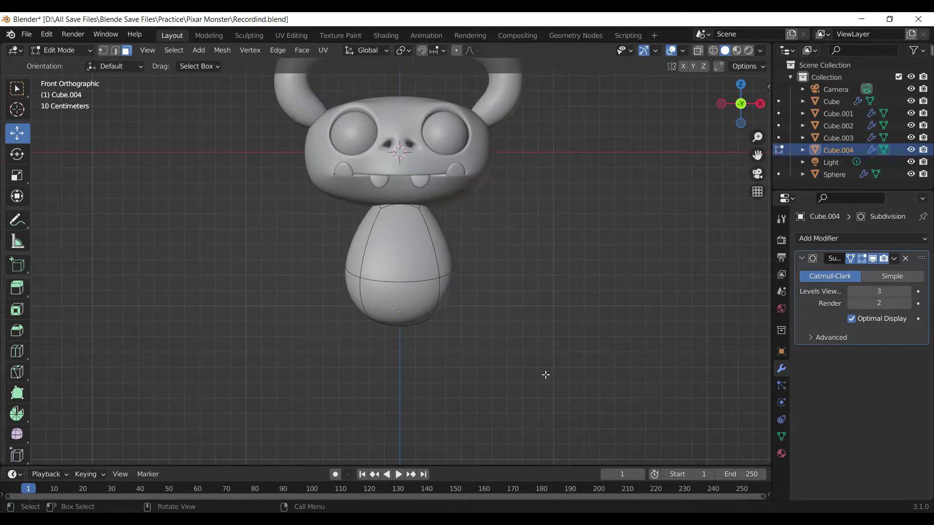
scroll(488, 338, down, 2)
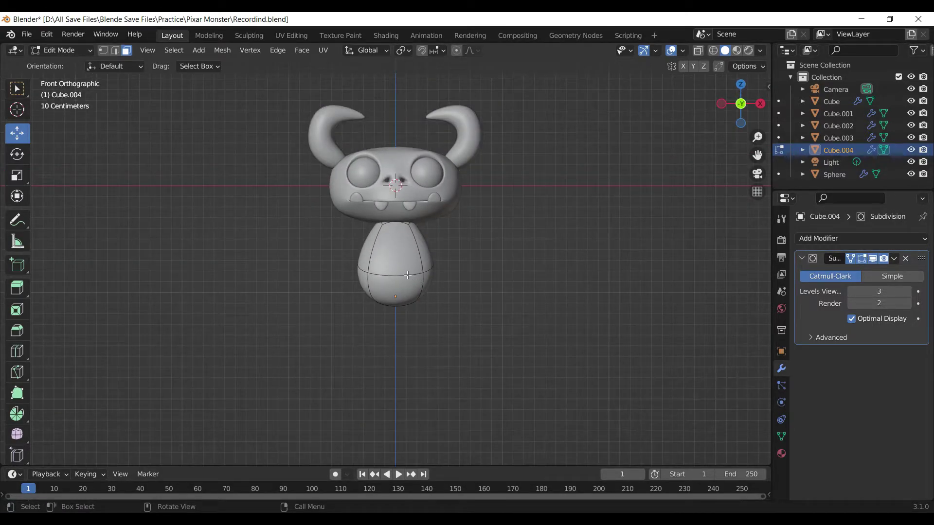
alt+click(407, 275)
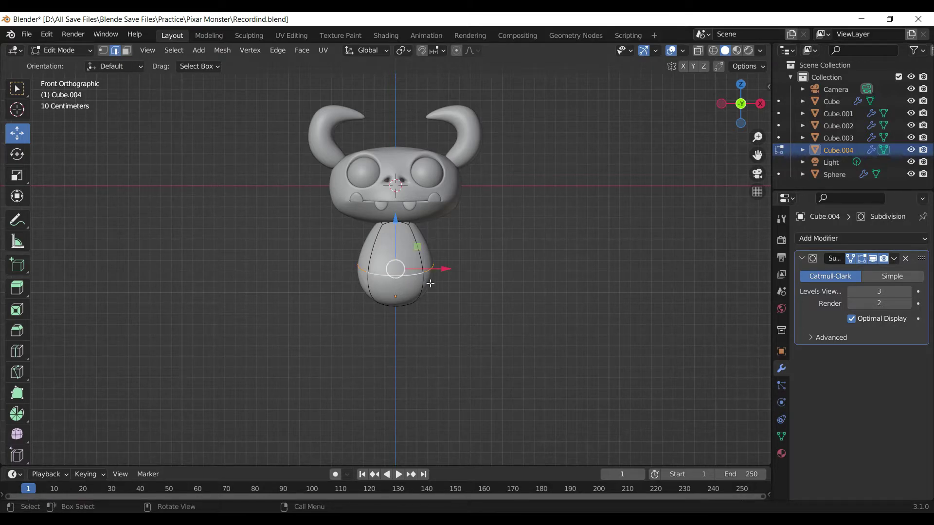
scroll(457, 290, up, 1)
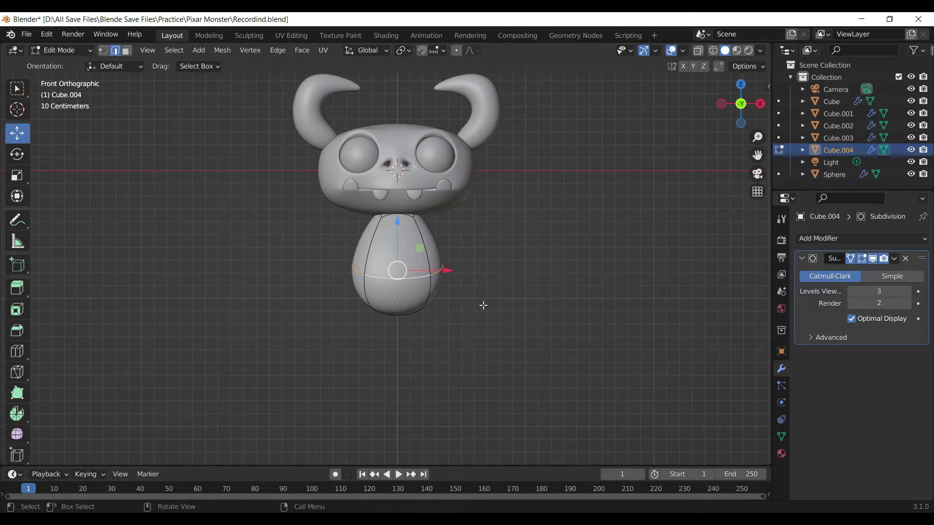
key(KP_Divide)
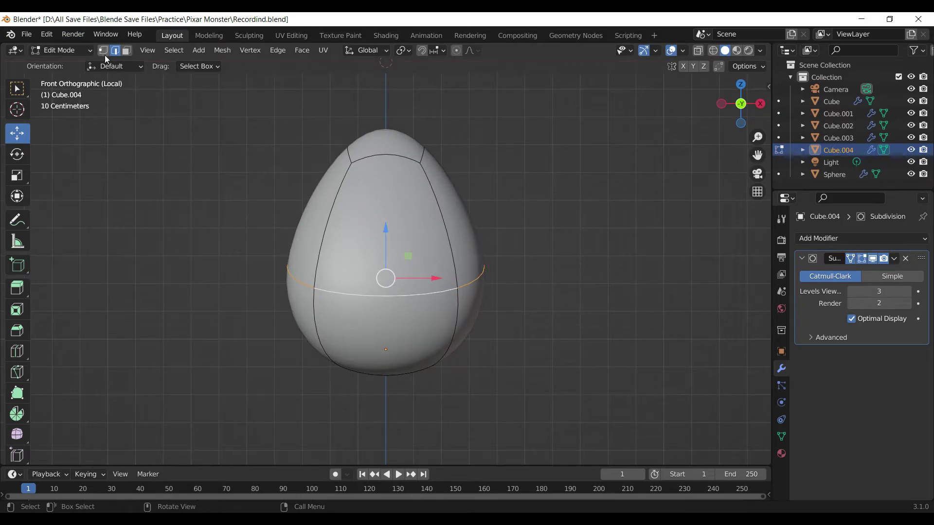
Pinch the body's top face narrower
click(127, 51)
click(407, 147)
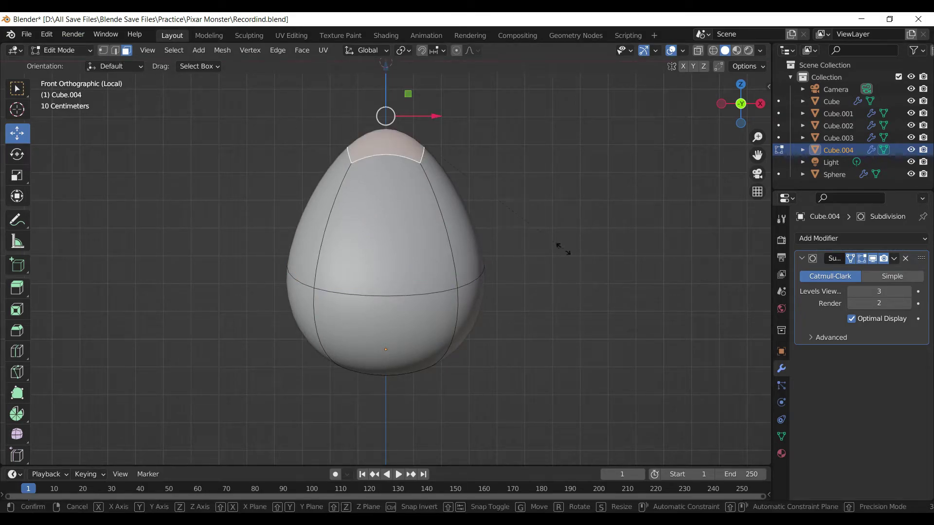
key(s)
click(439, 144)
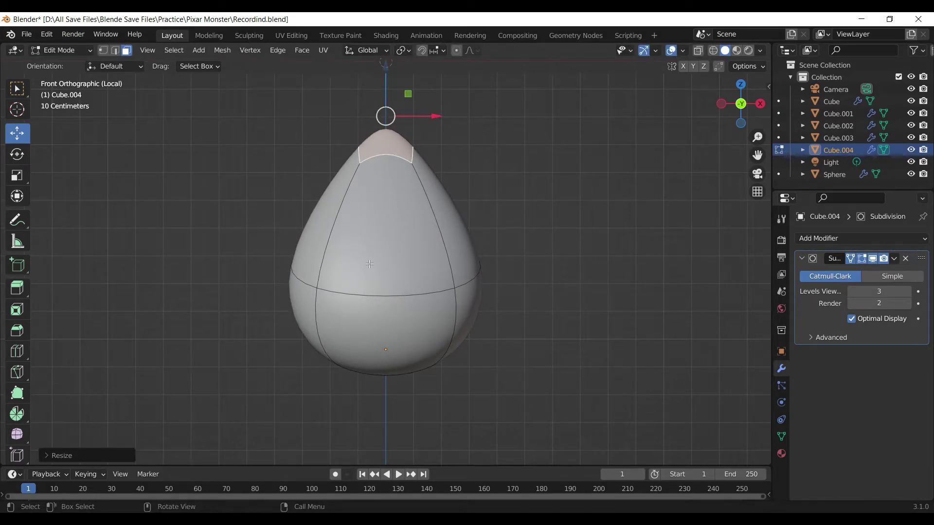
Slim the body's middle edge loop along X
click(115, 50)
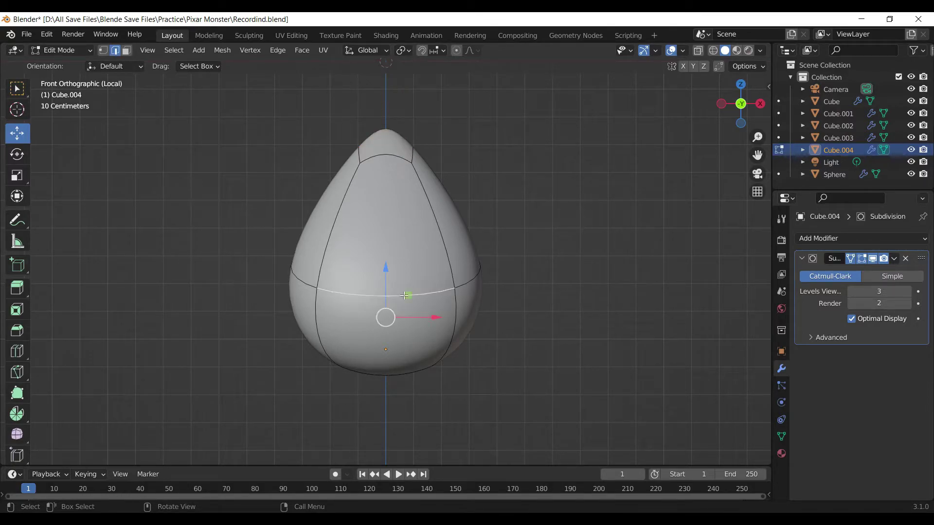
alt+click(422, 294)
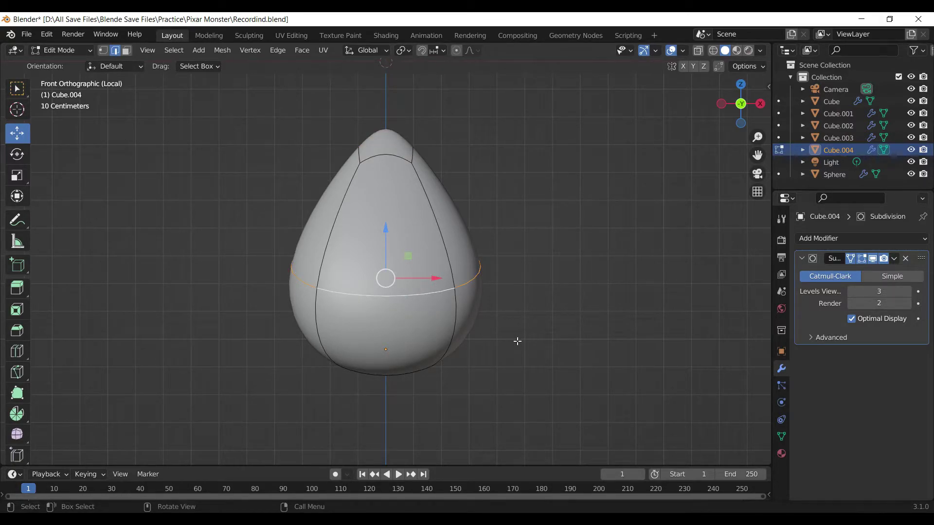
key(s)
key(x)
click(495, 334)
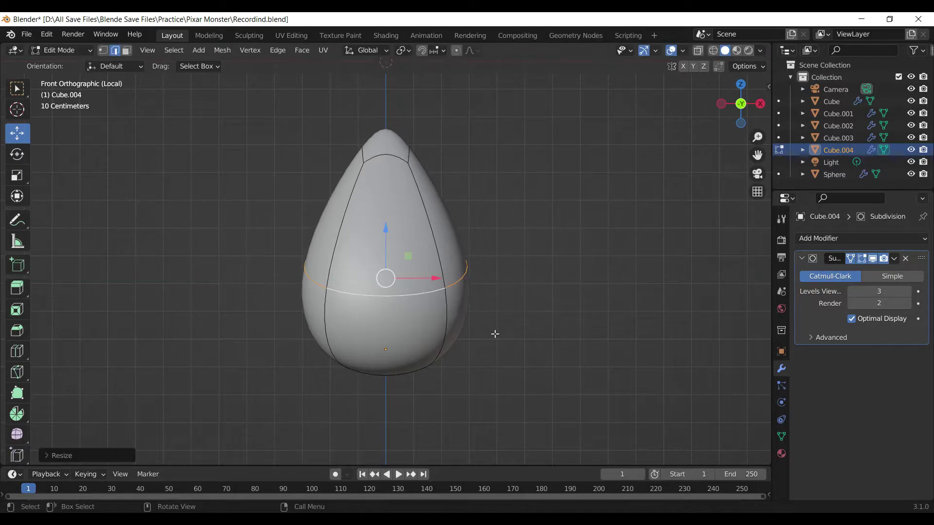
Exit Local view, narrow the middle loop again along X, and return to Object Mode
key(KP_Divide)
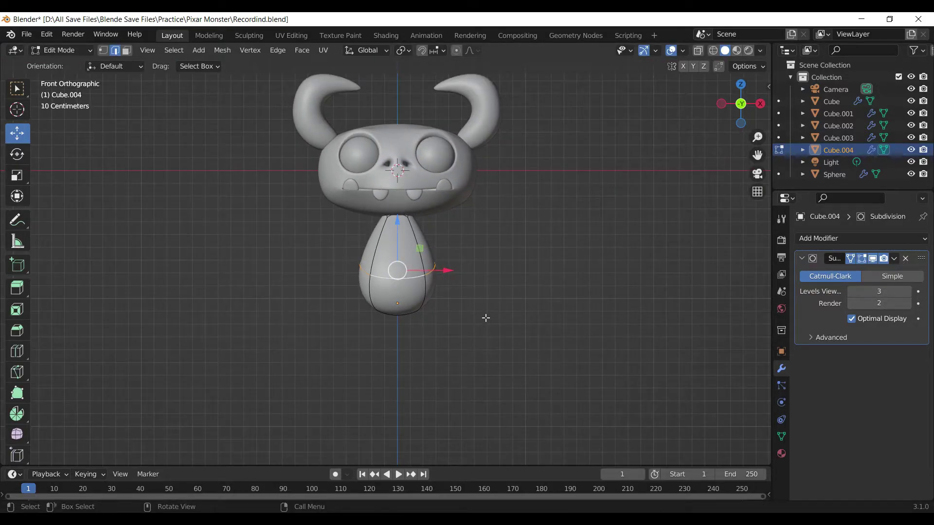
key(s)
key(x)
click(479, 317)
key(Tab)
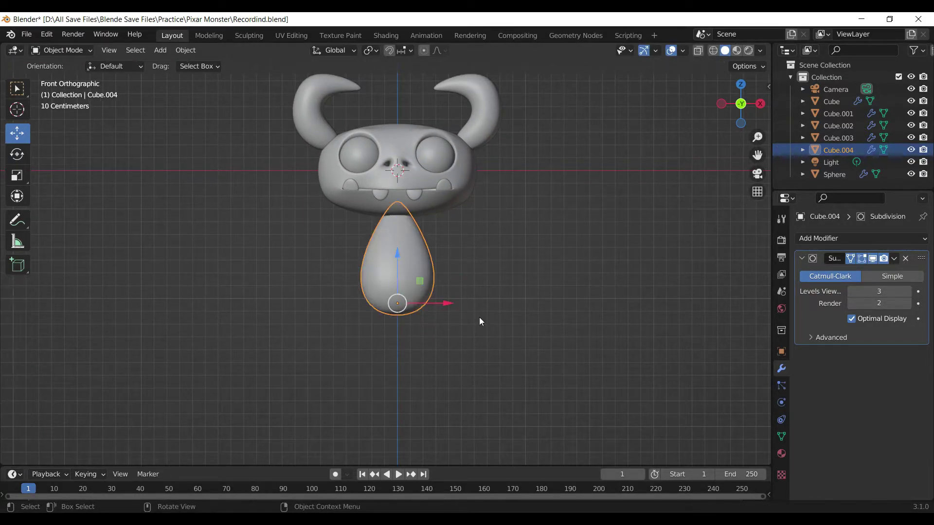
click(479, 321)
Add a cube with a Subdivision modifier at level 3 for viewport and render
scroll(491, 343, up, 1)
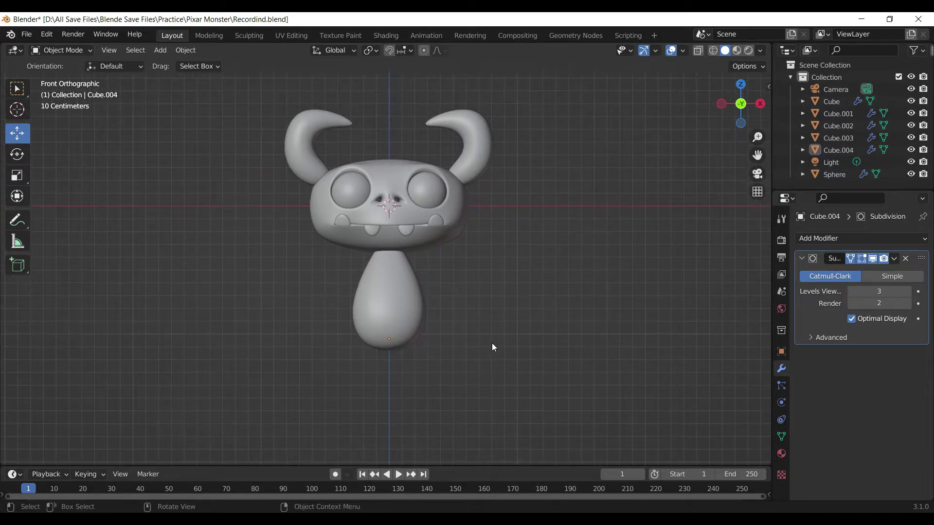
scroll(489, 342, up, 2)
key(shift+a)
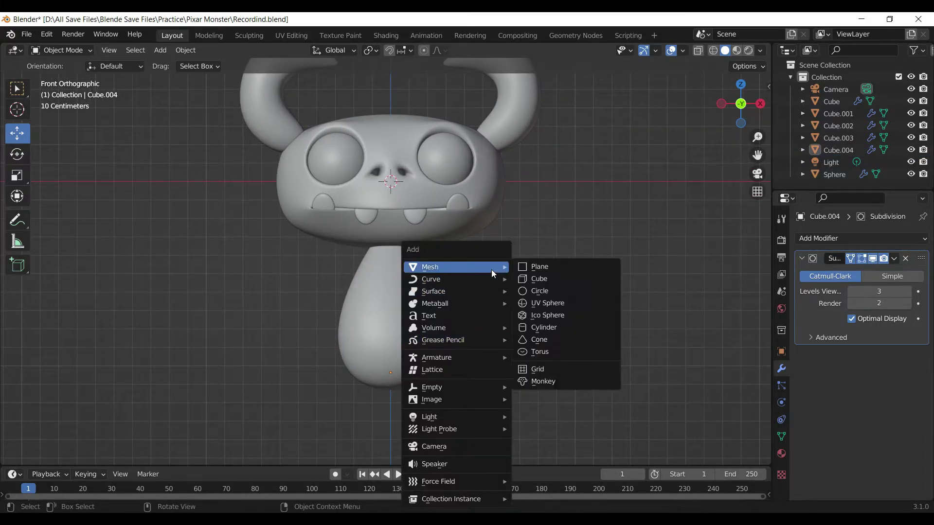
click(529, 278)
key(ctrl+2)
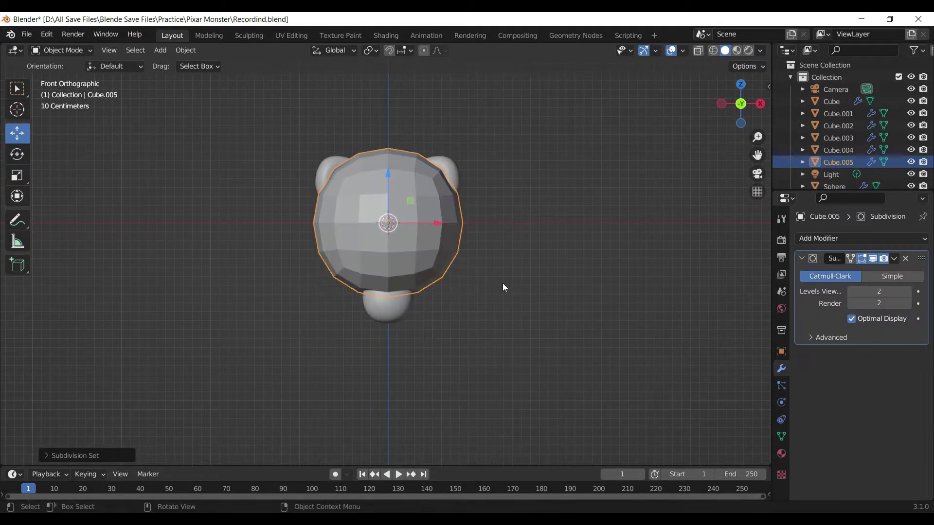
click(918, 291)
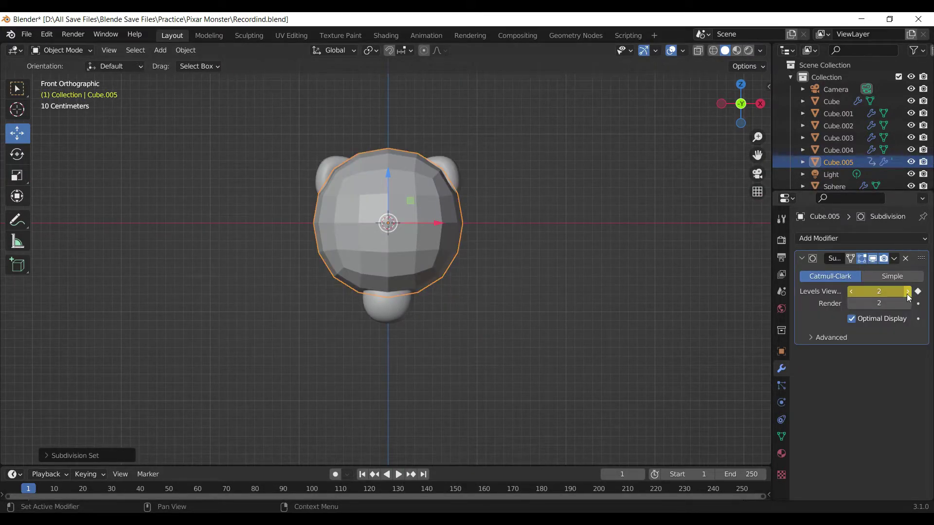
click(917, 292)
click(906, 305)
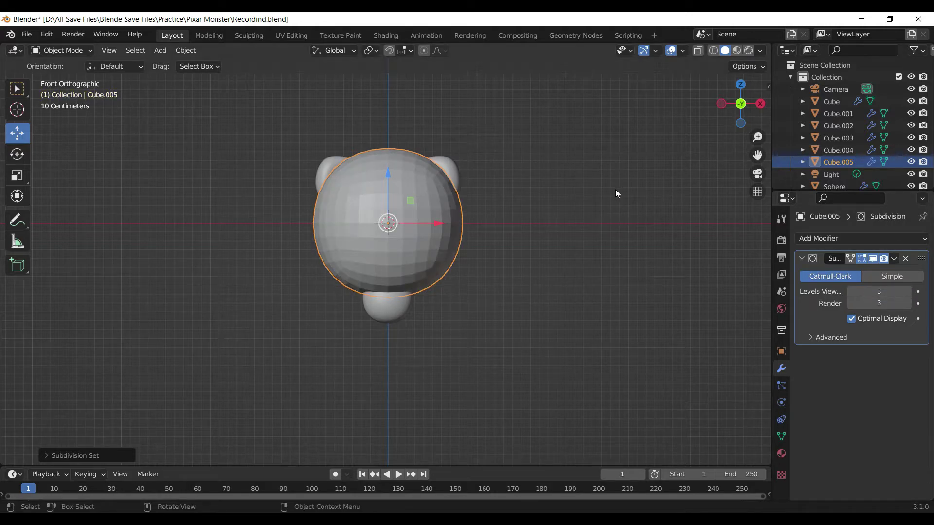
Shade the ball smooth, shrink it, and move it below the body
right_click(615, 189)
click(615, 189)
key(s)
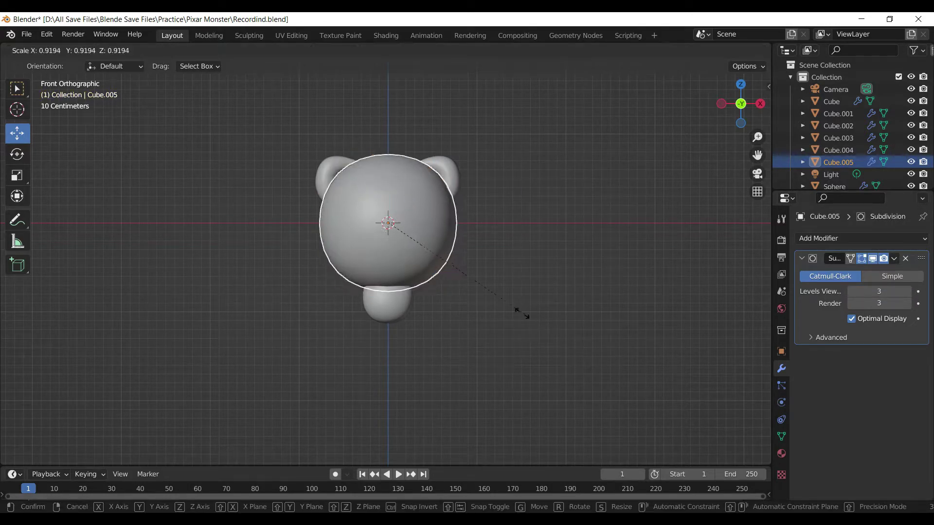
click(416, 243)
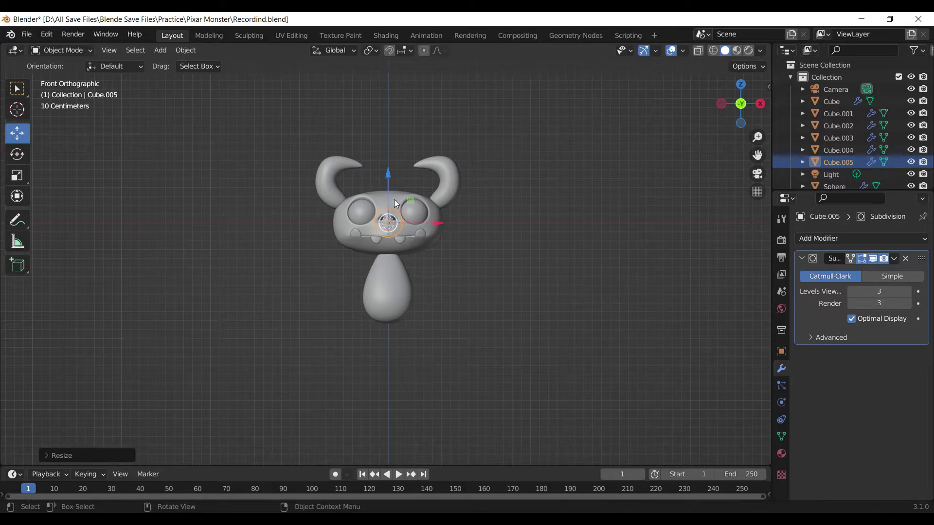
key(g)
click(408, 304)
Save the file and shrink the ball further
scroll(456, 370, up, 4)
shift+middle_drag(456, 370, 440, 258)
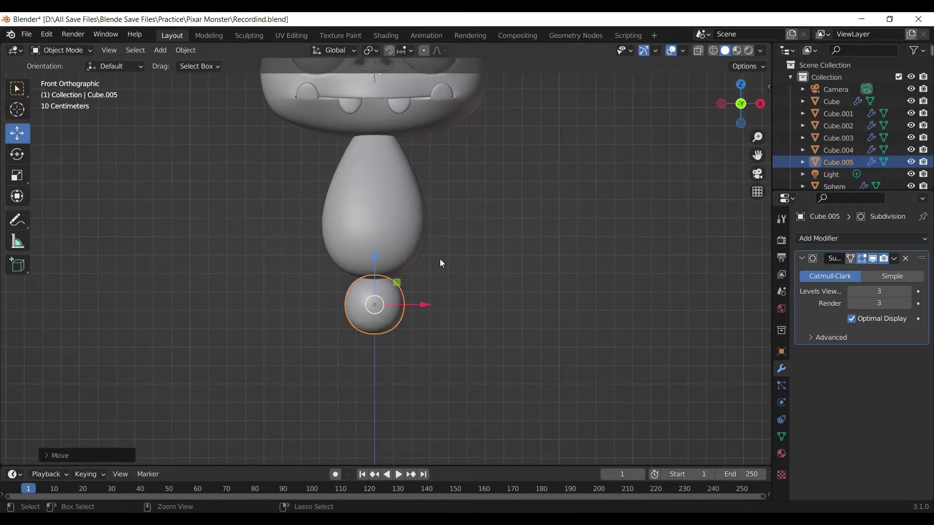
key(ctrl+s)
scroll(421, 313, up, 3)
key(s)
click(418, 352)
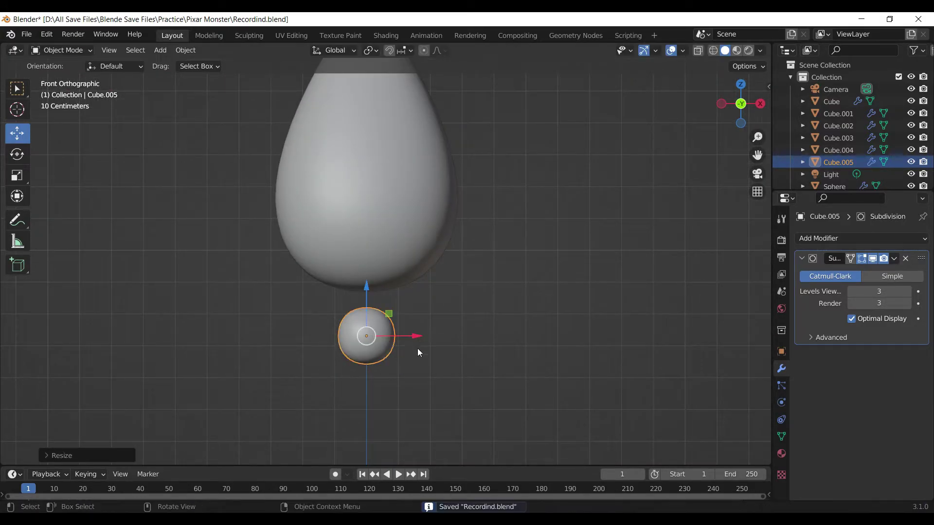
Resize the ball and tuck it under the body's lower right
drag(416, 337, 473, 336)
key(s)
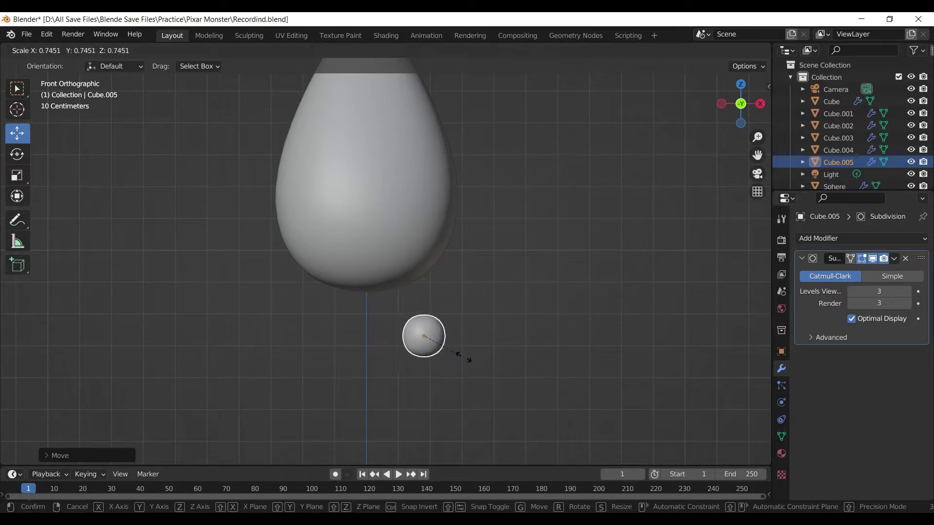
click(456, 348)
key(g)
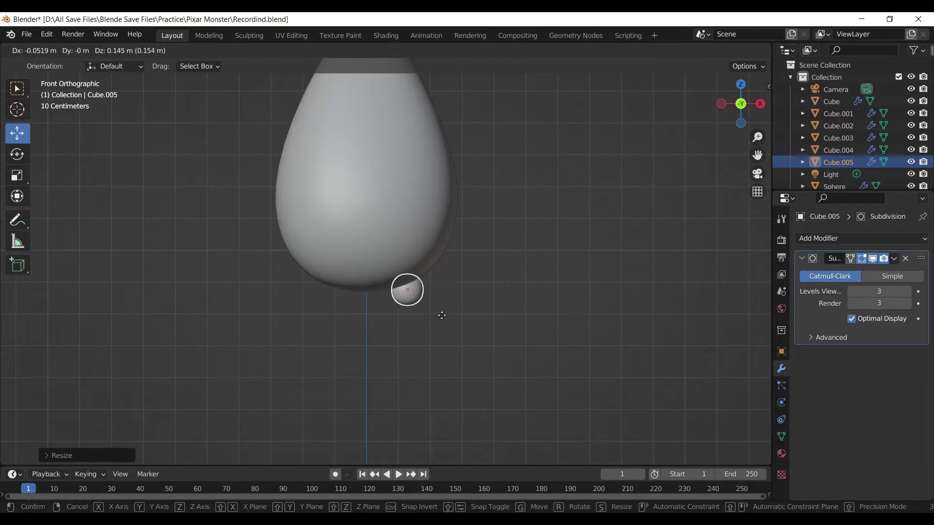
click(442, 315)
key(Tab)
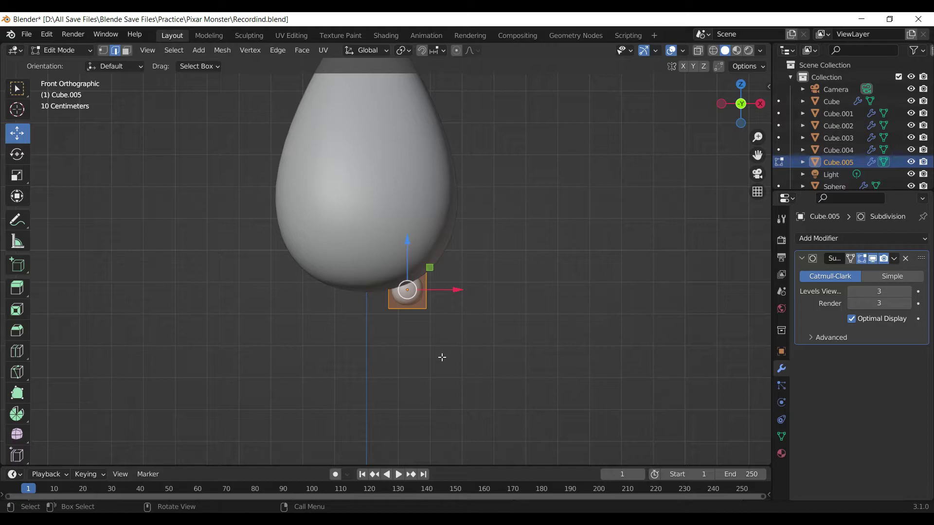
Tilt the small cube, shift it up and right, and select its bottom face
key(r)
click(451, 336)
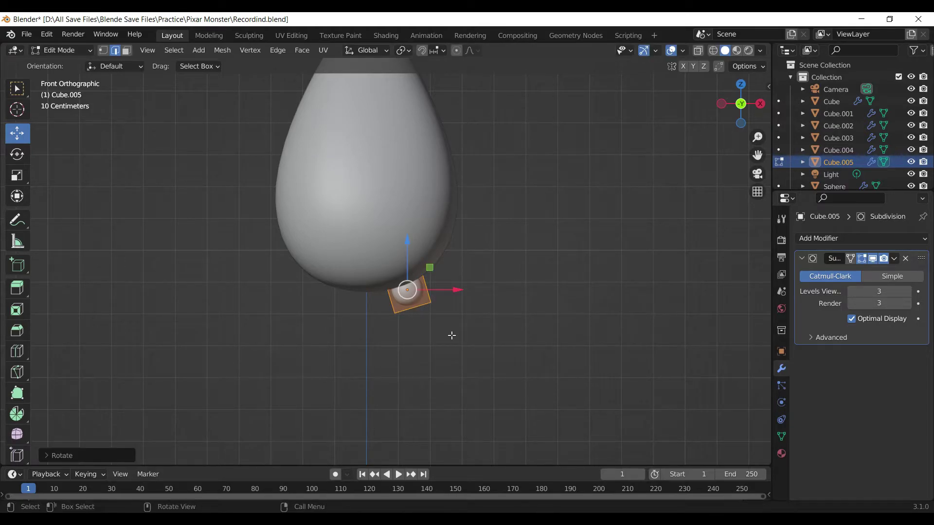
key(g)
click(463, 328)
click(127, 51)
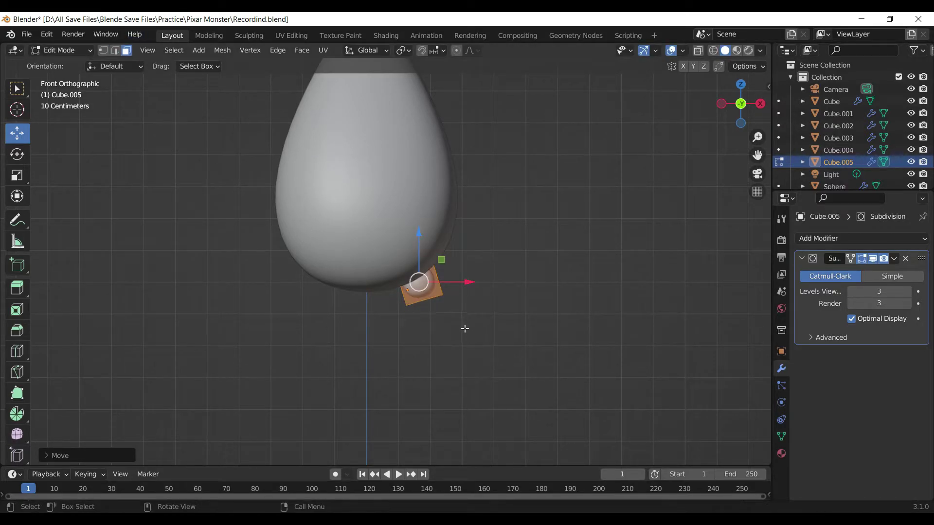
middle_drag(486, 337, 435, 301)
click(435, 301)
Extrude the bottom face into a narrower leg segment nudged sideways along X
key(e)
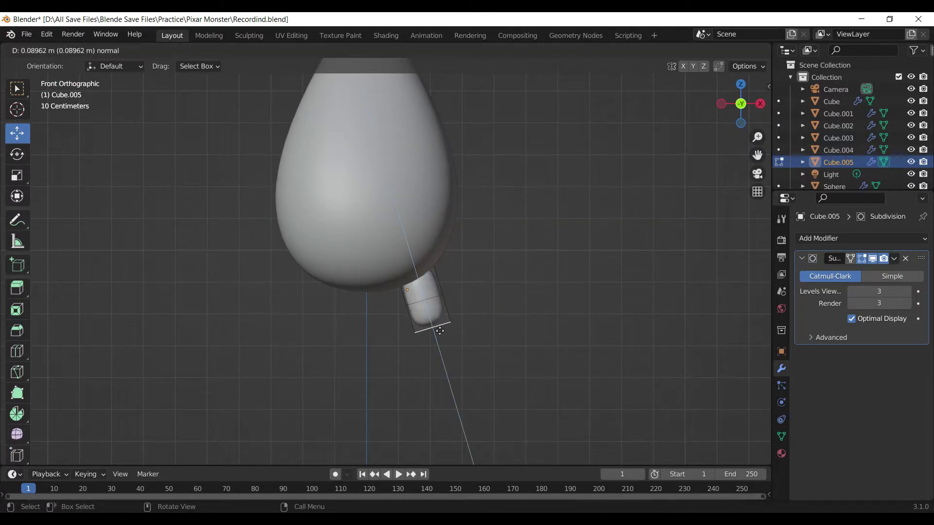
click(454, 354)
key(s)
click(444, 357)
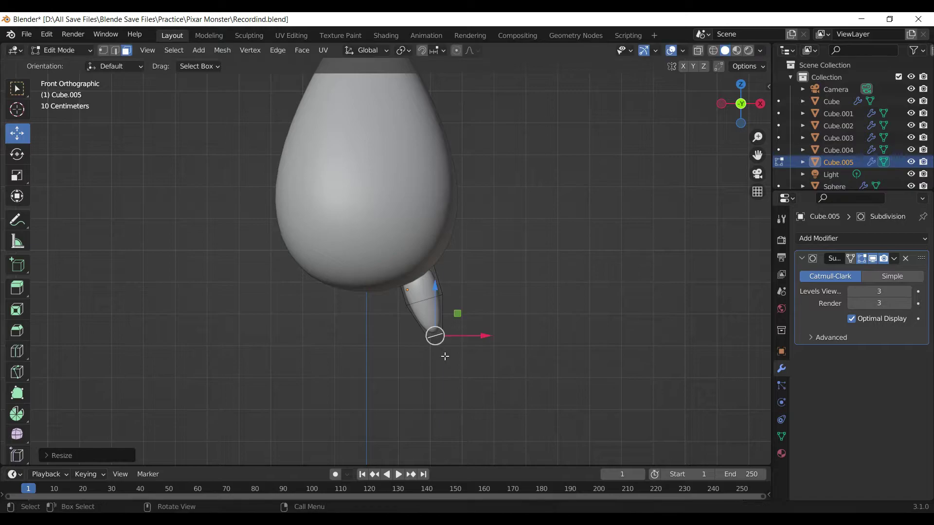
drag(481, 341, 479, 345)
click(480, 345)
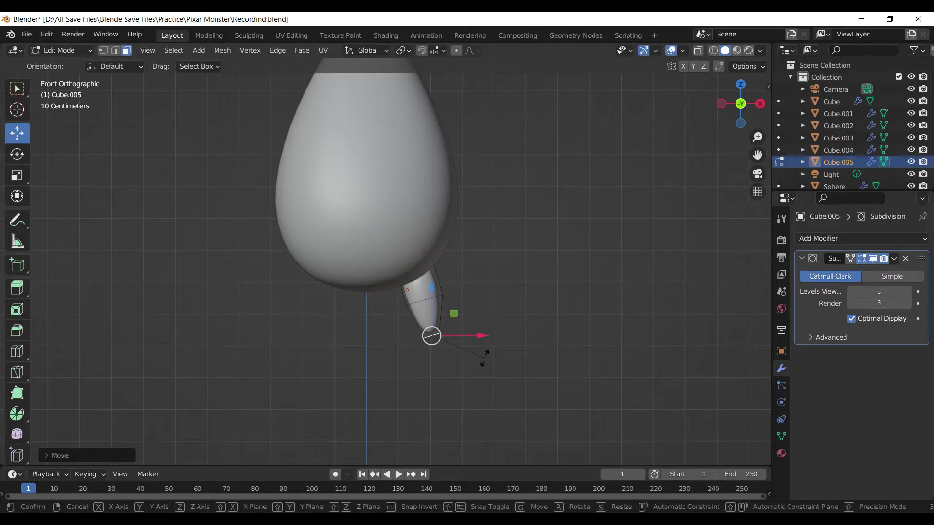
Rotate the leg's end face twice, then extrude and taper a further tip segment
key(r)
click(479, 375)
key(r)
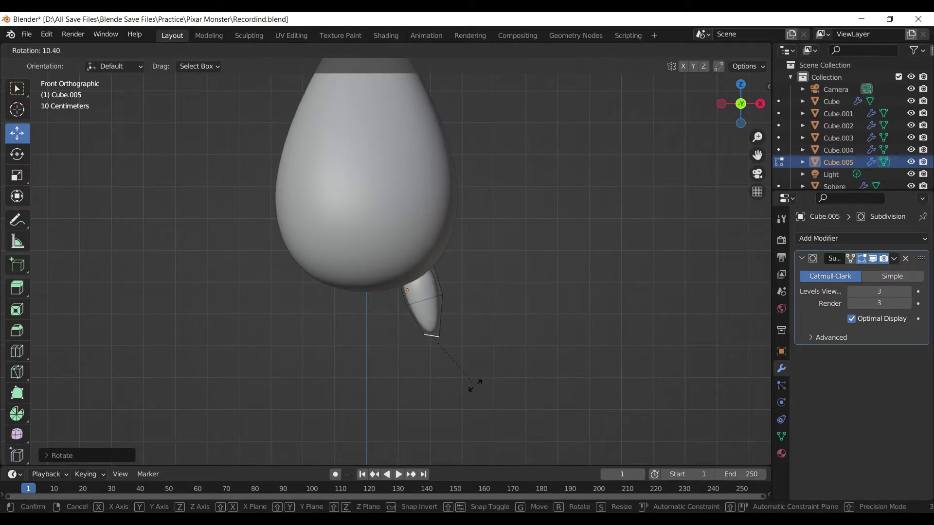
click(475, 384)
key(e)
click(459, 416)
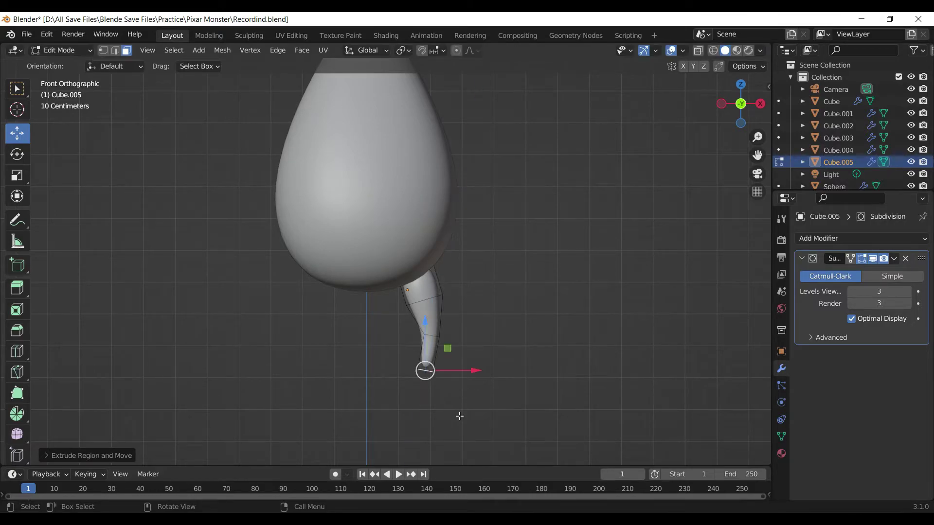
key(s)
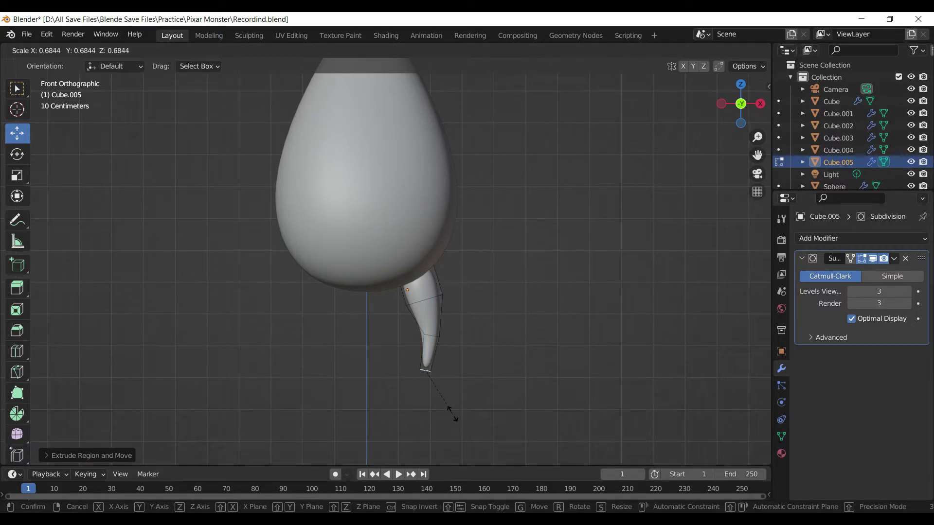
click(449, 409)
Narrow the leg's upper edge ring and push the mid-leg faces outward to the right
scroll(448, 409, up, 2)
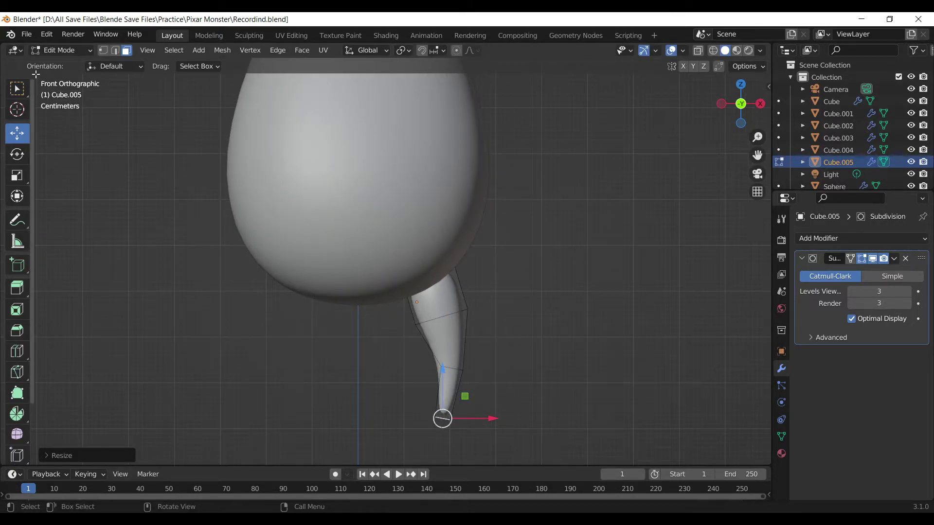
click(123, 153)
alt+click(452, 314)
key(s)
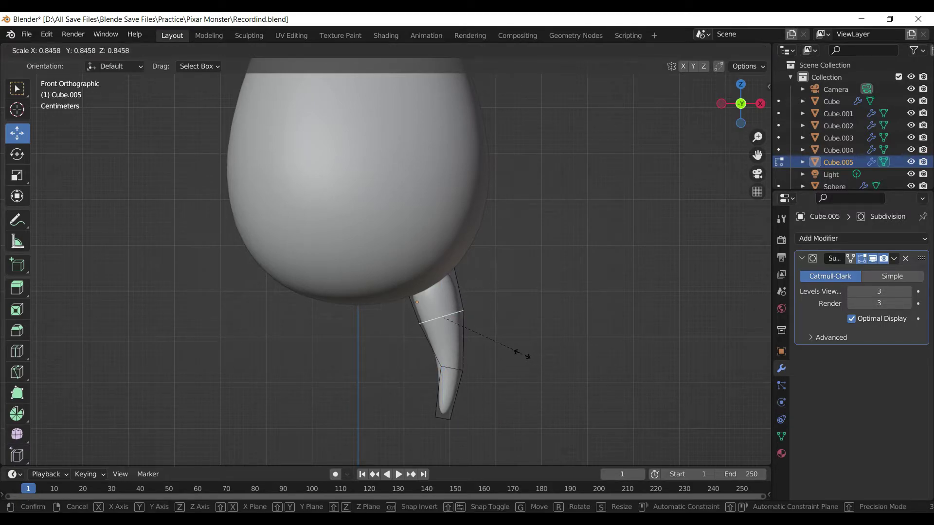
click(424, 341)
click(127, 50)
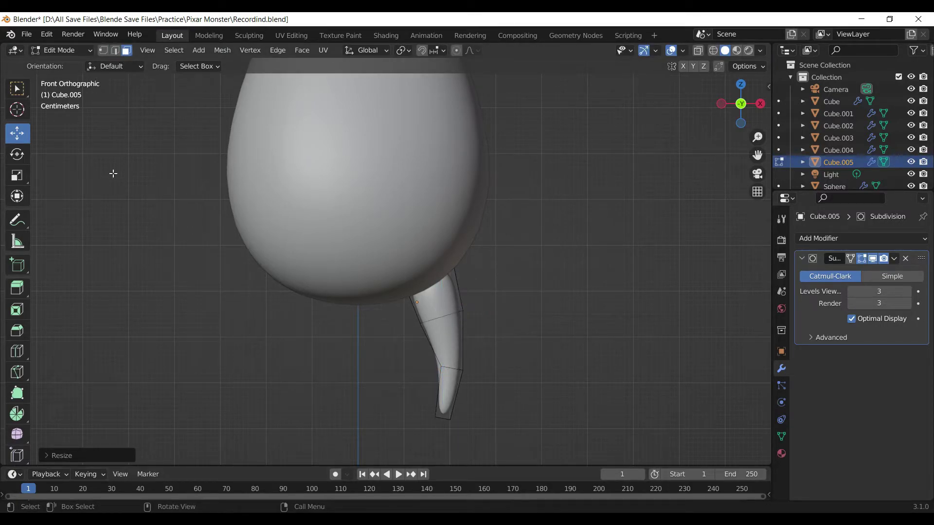
alt+click(467, 346)
mouse_move(491, 339)
mouse_down()
mouse_move(502, 342)
mouse_move(509, 365)
mouse_up()
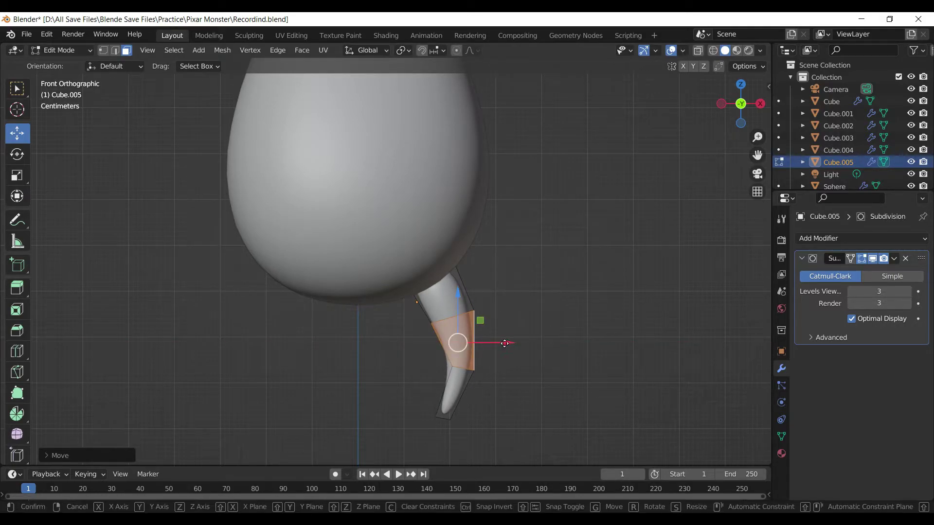
Flatten the leg's tip face by scaling it along Z
scroll(509, 366, up, 1)
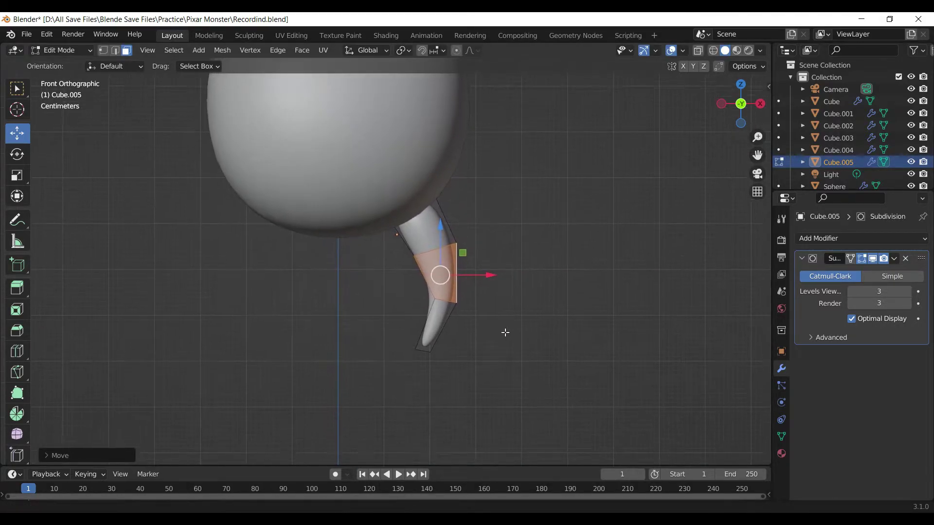
scroll(487, 363, up, 2)
middle_drag(471, 415, 437, 384)
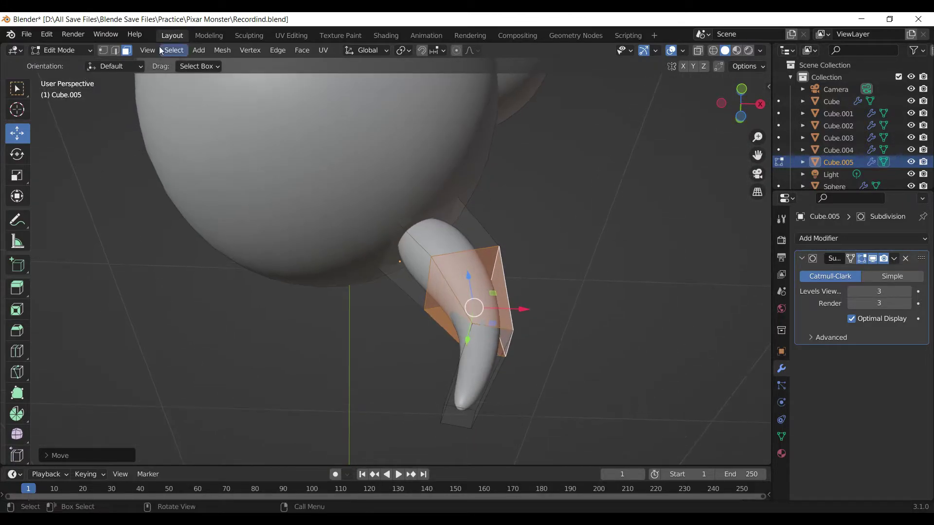
click(471, 410)
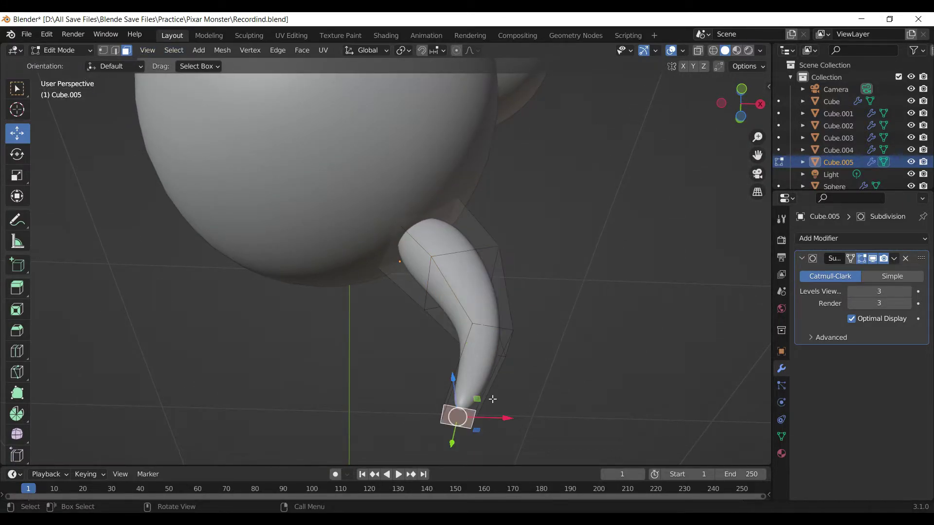
middle_drag(495, 401, 489, 406)
key(s)
key(z)
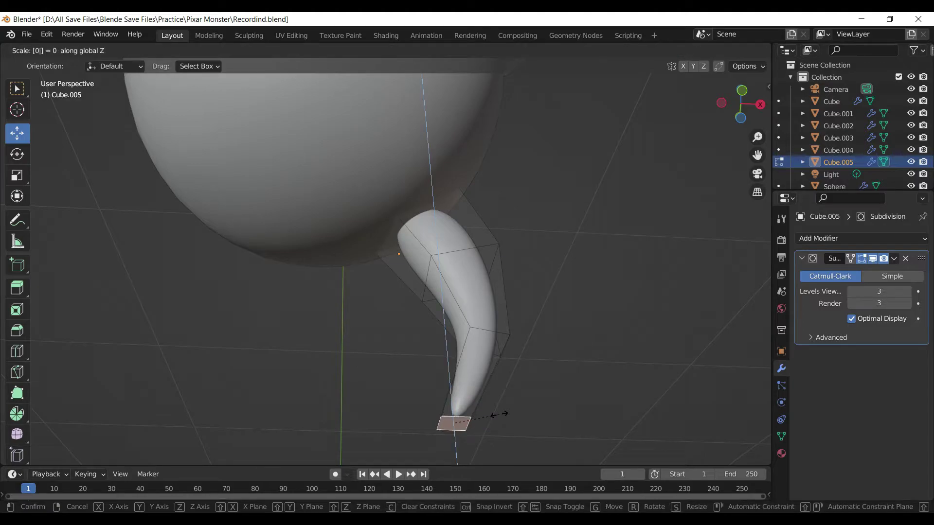
click(475, 391)
Add a loop cut near the leg tip, slide it toward the end, and resize it
key(ctrl+r)
click(475, 387)
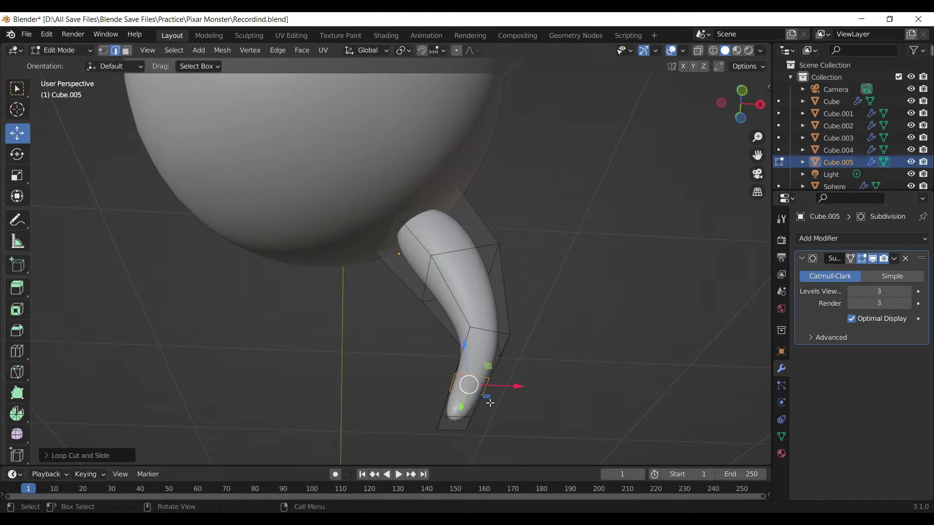
mouse_move(485, 401)
middle_down()
mouse_move(473, 394)
mouse_move(471, 412)
middle_up()
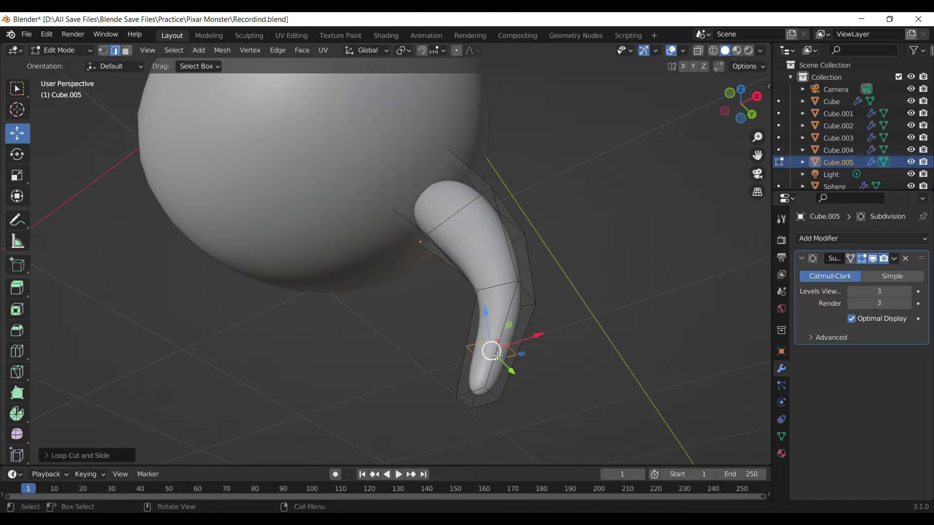
key(g)
key(g)
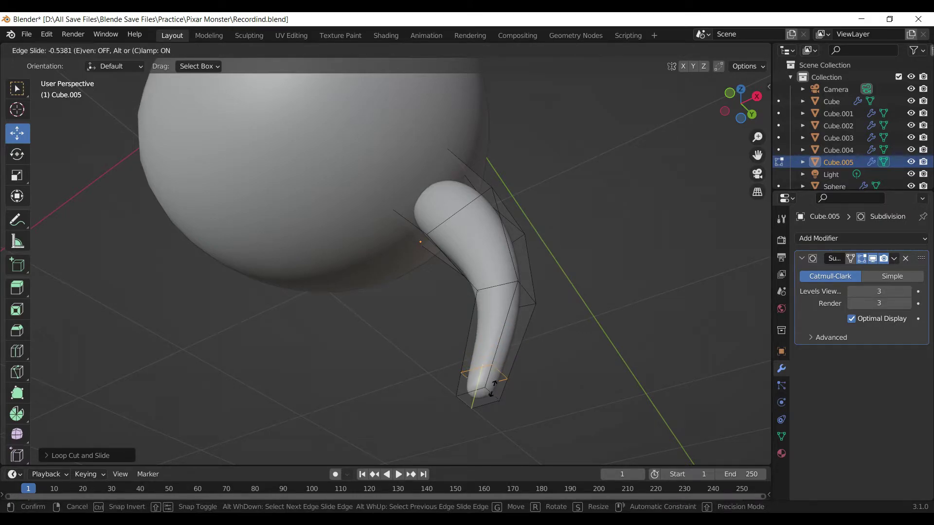
click(493, 387)
key(s)
click(510, 396)
Reselect the leg's tip face and view it in orthographic front view
click(127, 50)
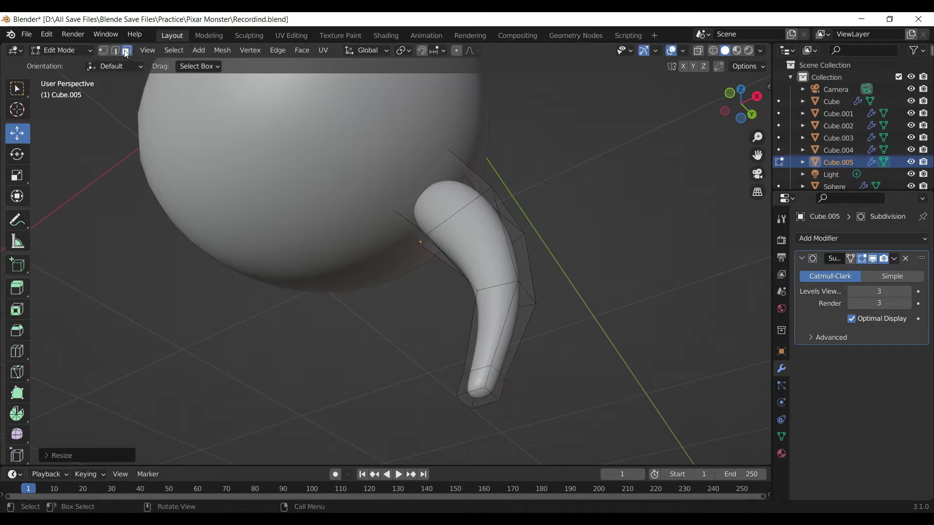
click(504, 387)
mouse_move(503, 386)
middle_down()
mouse_move(551, 425)
mouse_move(463, 331)
middle_up()
key(KP_5)
key(KP_1)
Extrude the leg's tip face outward along X to form a foot
scroll(551, 425, up, 3)
key(e)
key(x)
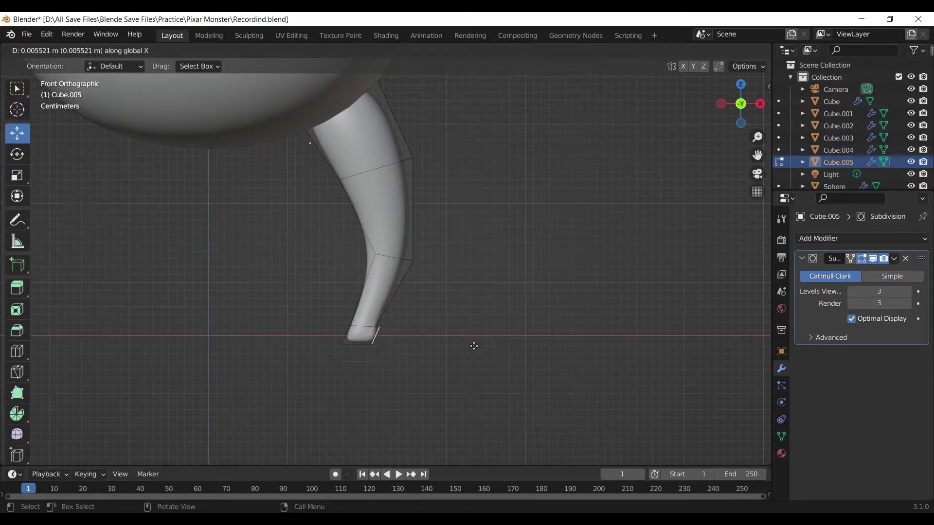
click(570, 347)
Add a loop cut across the foot and widen that loop along Y
key(ctrl+r)
click(386, 331)
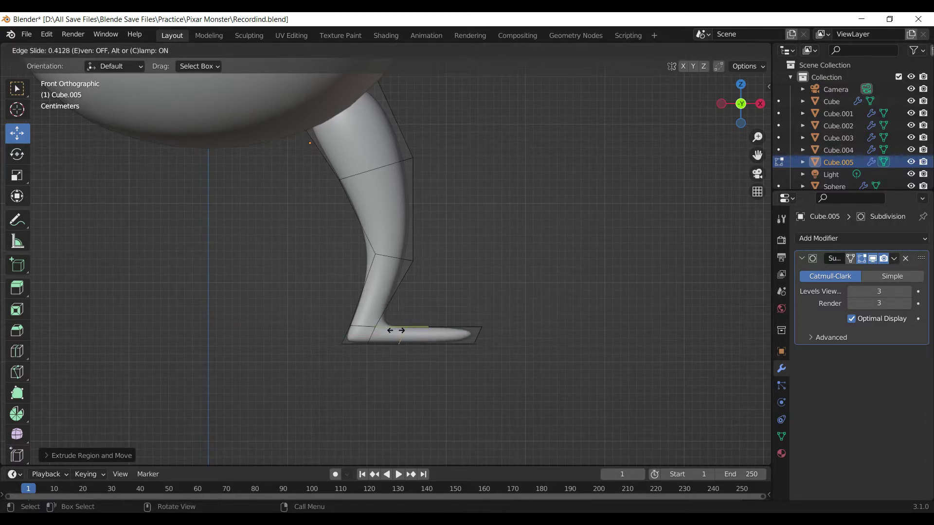
click(373, 333)
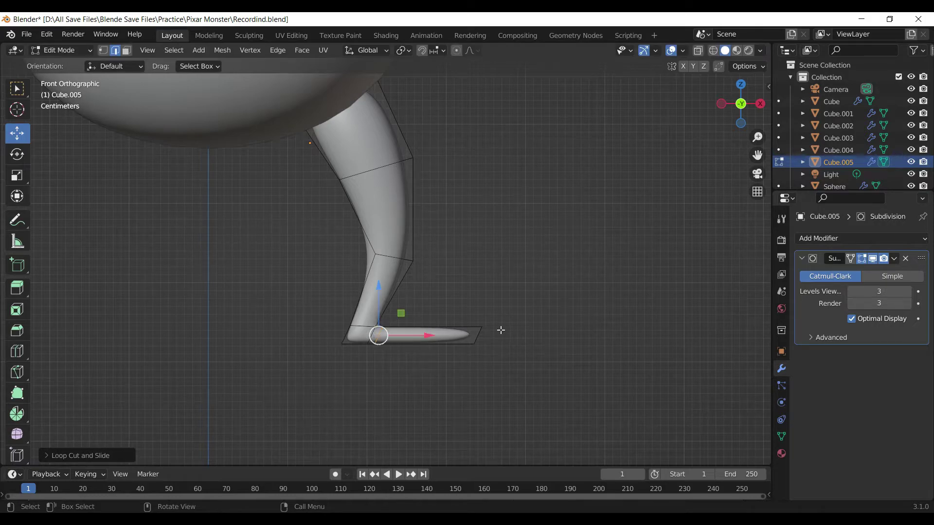
middle_drag(500, 326, 418, 359)
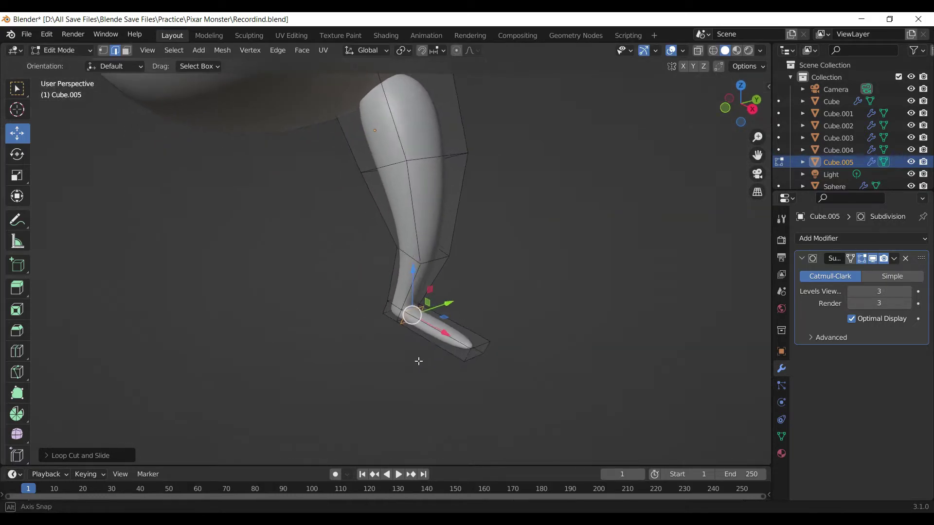
click(447, 335)
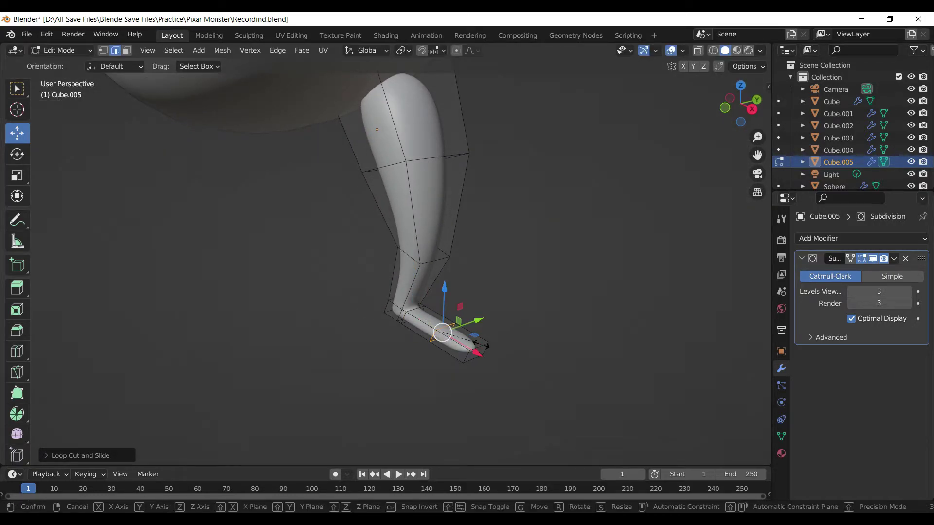
key(s)
key(y)
click(578, 327)
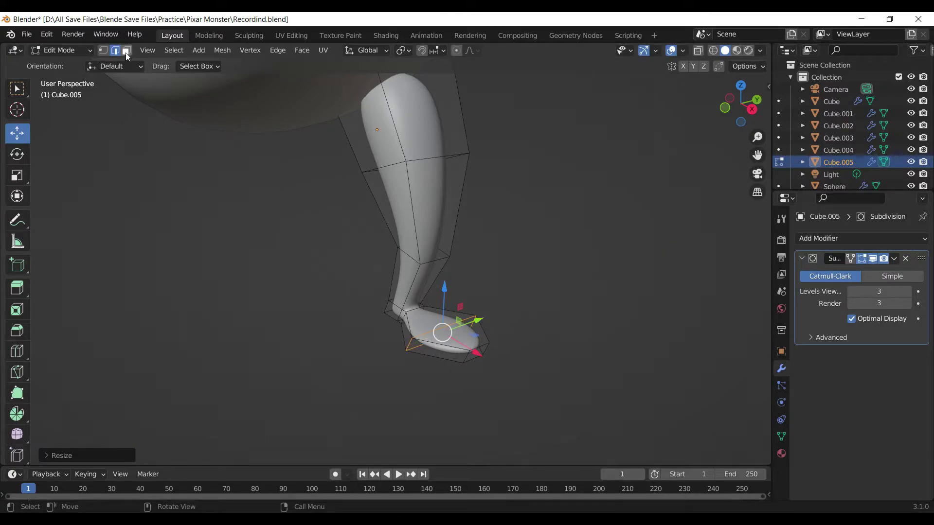
Raise the foot loop along Z and scale it along Y
key(g)
key(z)
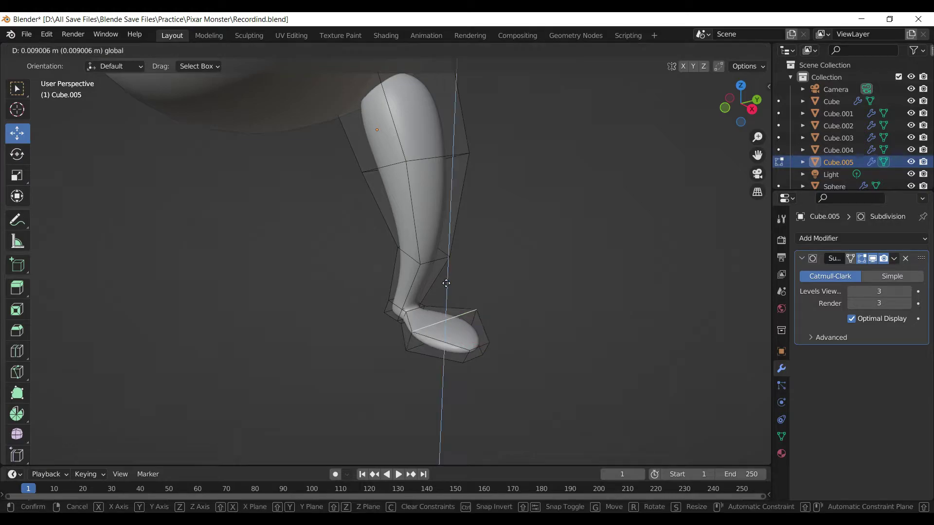
click(454, 286)
key(s)
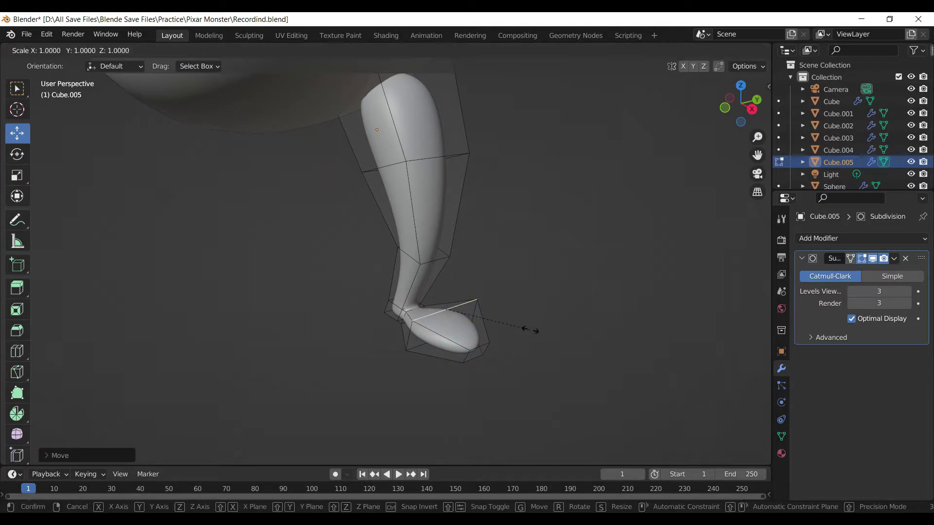
key(y)
click(468, 315)
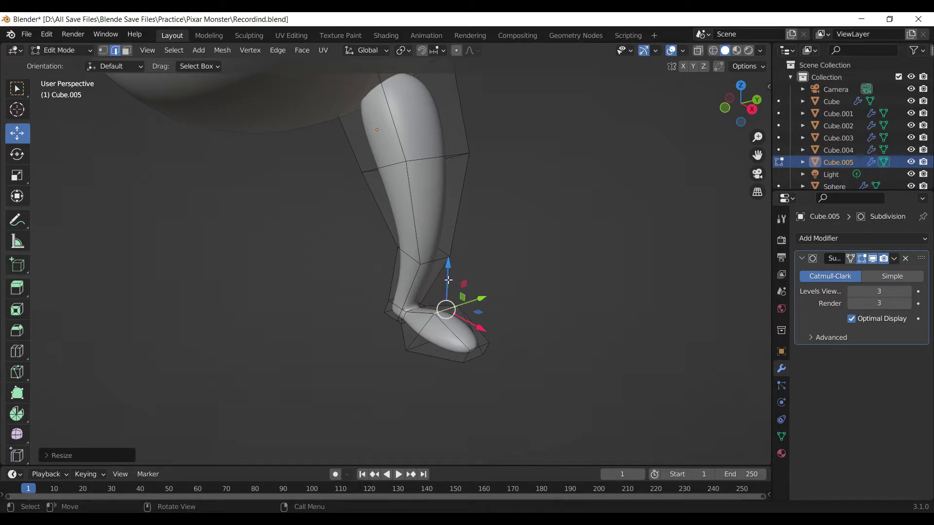
Undo the foot loop's last resize and rescale it along Y, narrowing the foot
key(s)
key(z)
key(Escape)
key(ctrl+z)
key(s)
key(y)
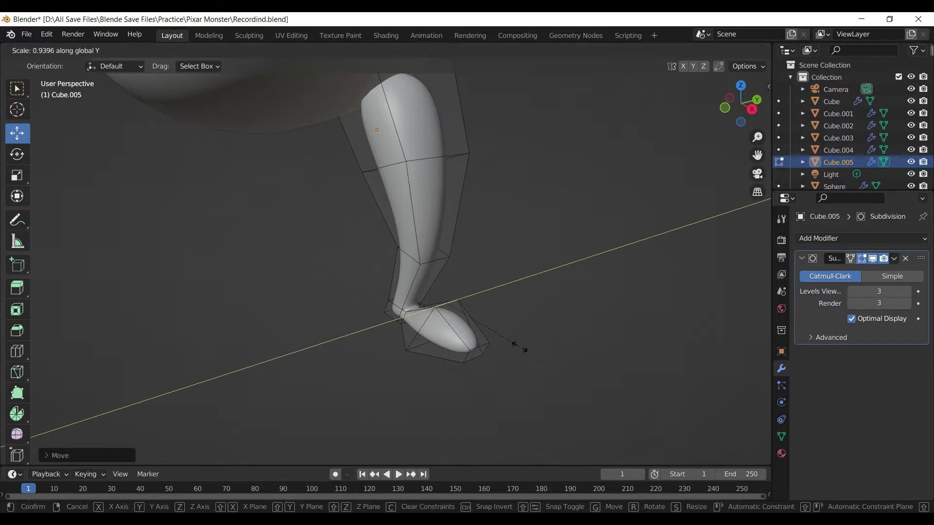
click(520, 347)
middle_drag(519, 346, 305, 240)
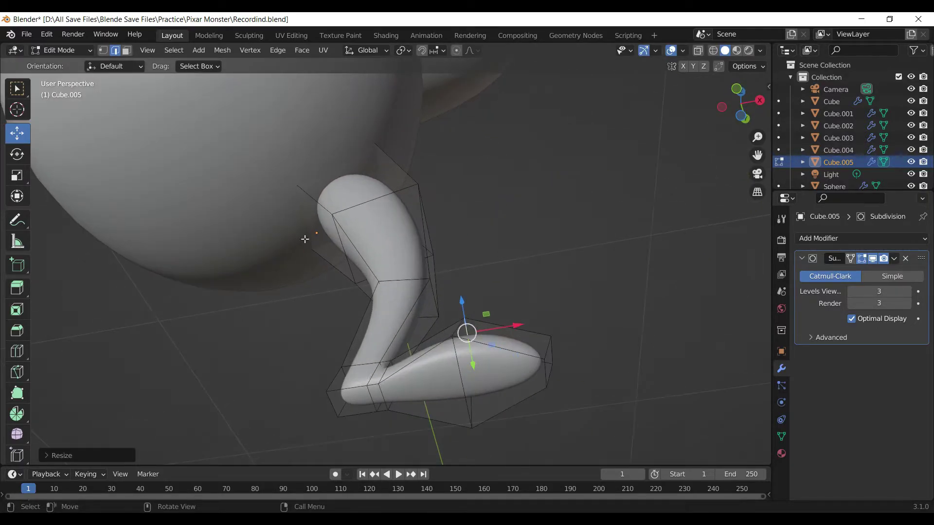
Inset the four underside faces of the foot to form a sole, then return to Object Mode
key(3)
click(479, 367)
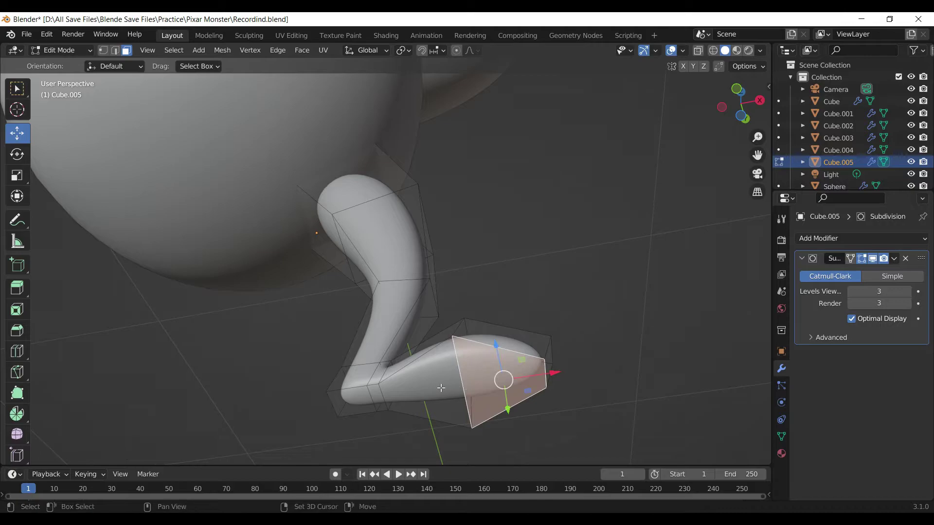
shift+click(413, 409)
shift+click(381, 394)
shift+click(350, 401)
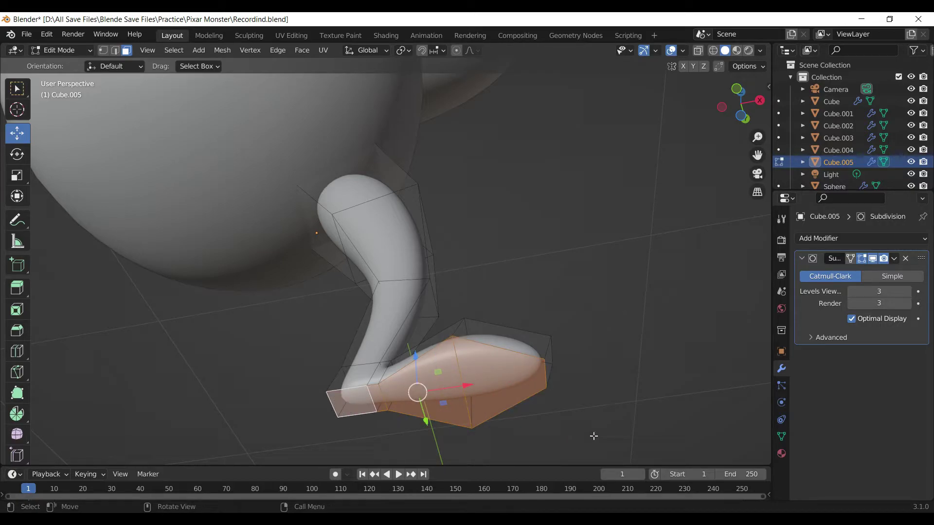
key(i)
click(580, 433)
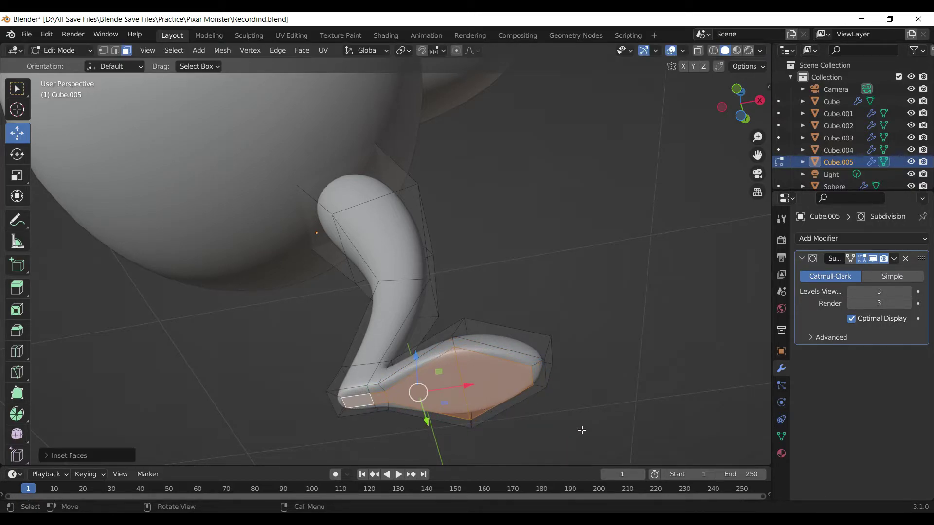
key(Tab)
scroll(569, 418, down, 3)
mouse_move(561, 410)
middle_down()
mouse_move(466, 358)
mouse_move(499, 431)
mouse_move(439, 368)
middle_up()
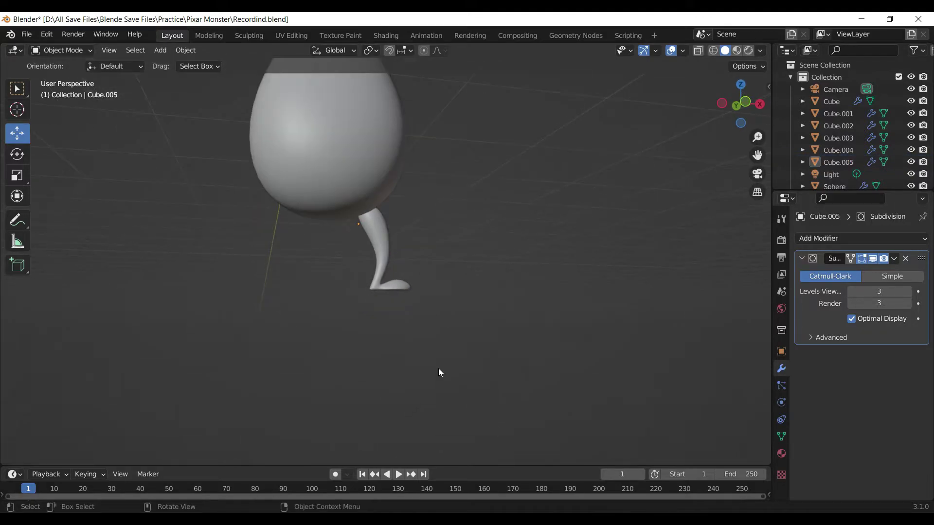
In front orthographic view, squash the body Cube.004 along Z
key(KP_1)
scroll(439, 361, down, 2)
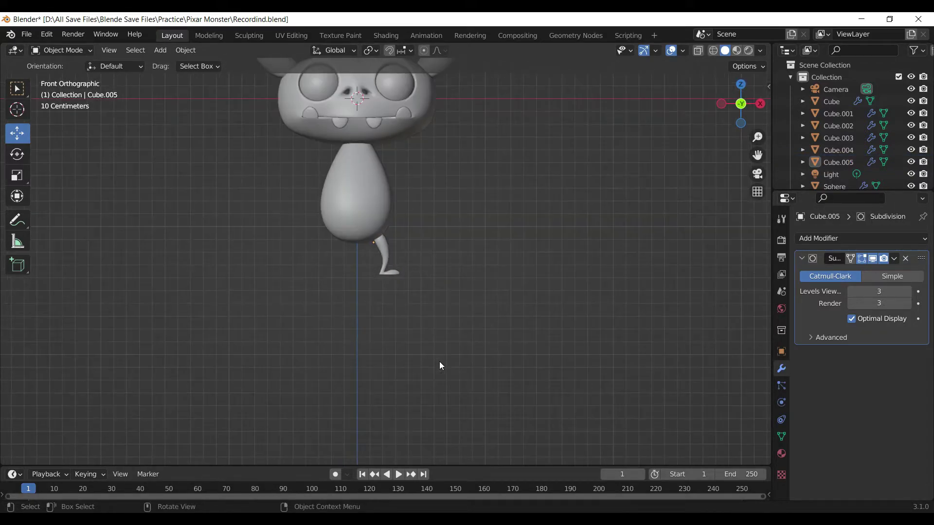
scroll(470, 434, down, 2)
scroll(435, 393, up, 3)
click(420, 366)
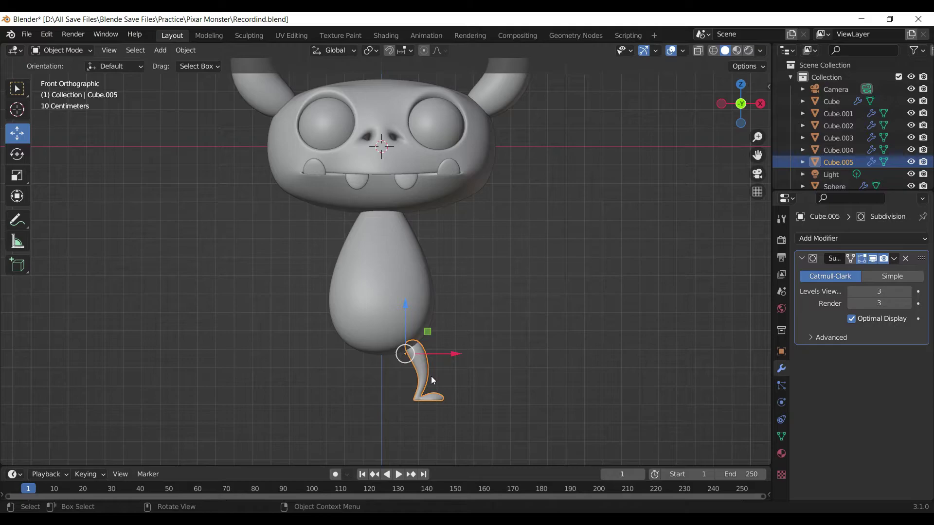
click(373, 304)
key(s)
key(z)
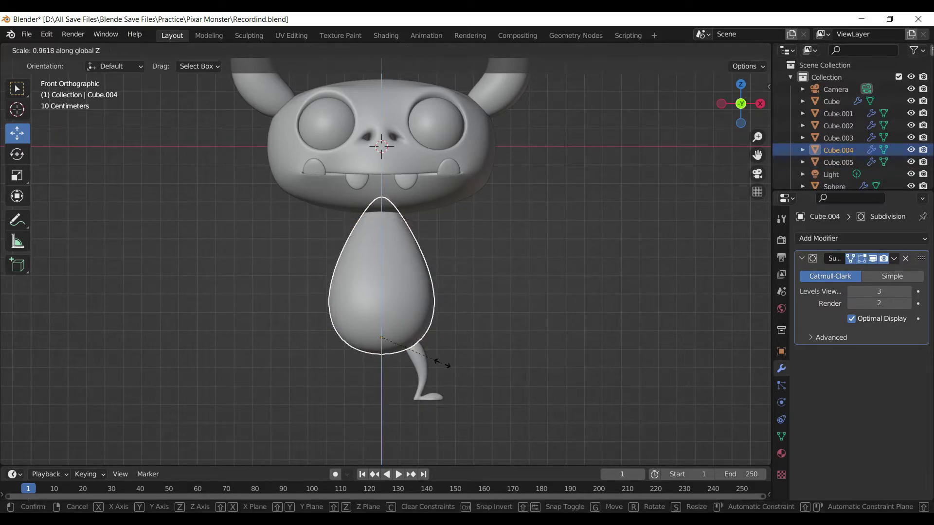
click(387, 249)
Refine the body's Z scale to 0.9618 and raise the leg Cube.005 to meet it
key(s)
key(z)
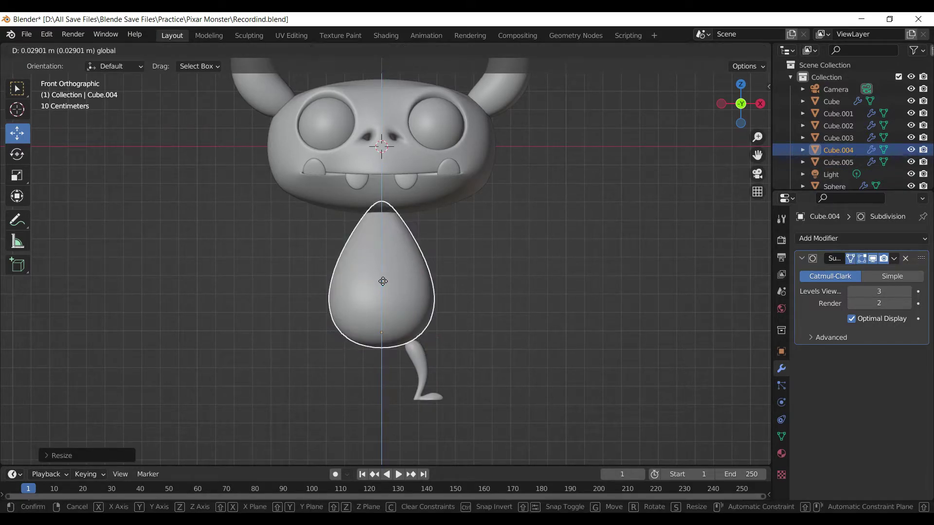
click(430, 360)
click(430, 360)
click(419, 341)
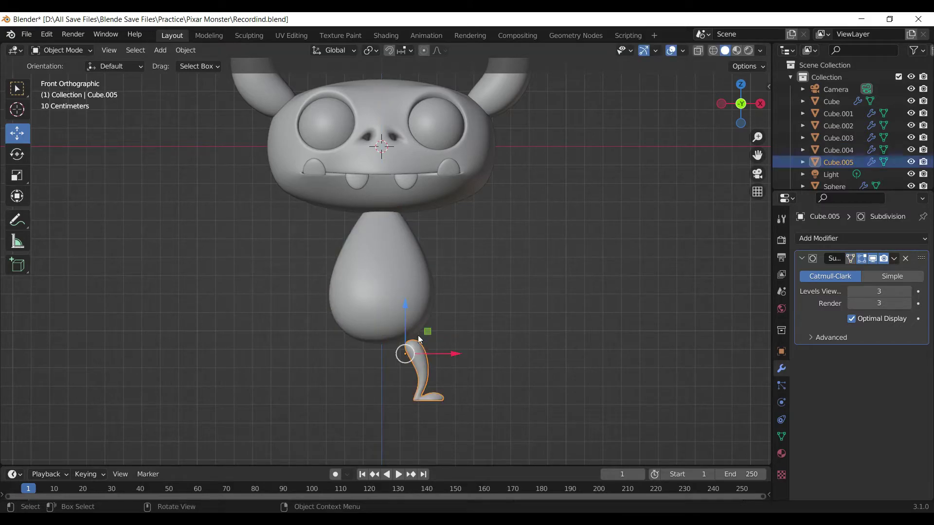
drag(407, 316, 406, 307)
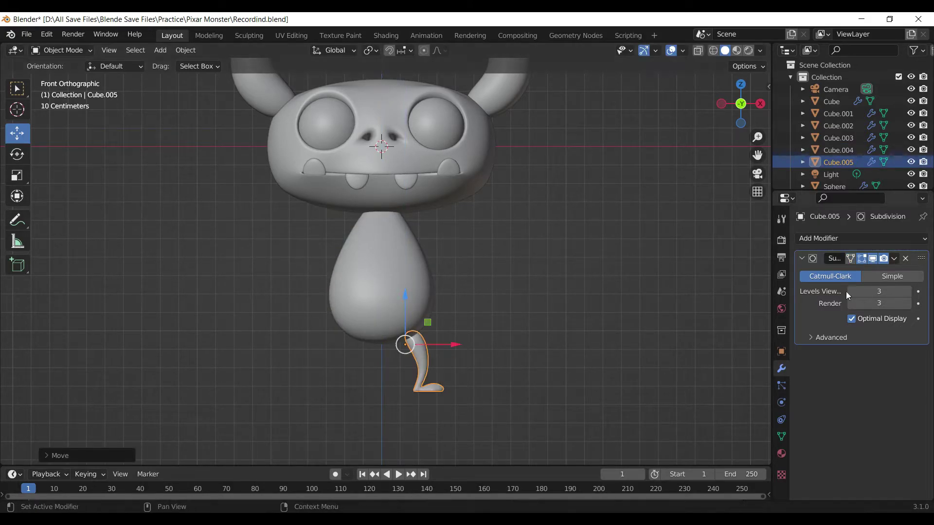
Add a Mirror modifier to the leg with Cube.004 as the mirror object
click(803, 259)
click(830, 240)
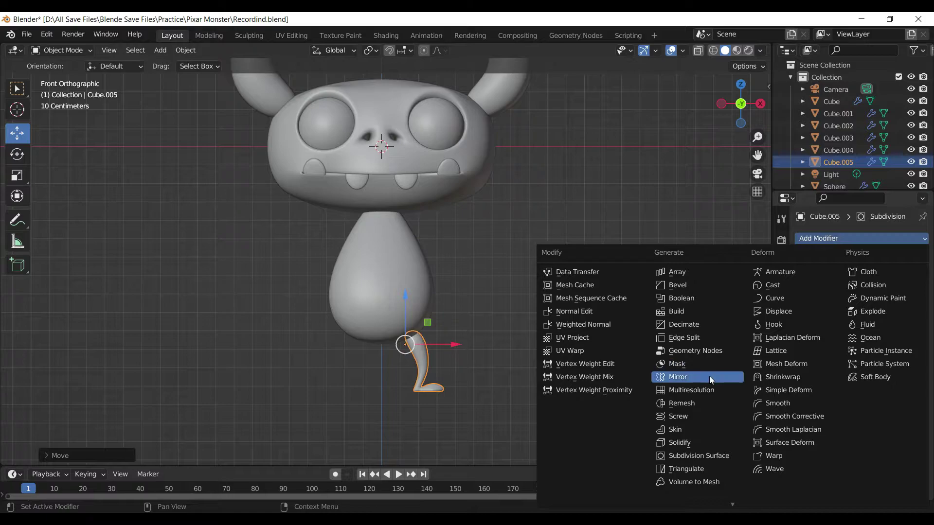
click(690, 378)
click(905, 338)
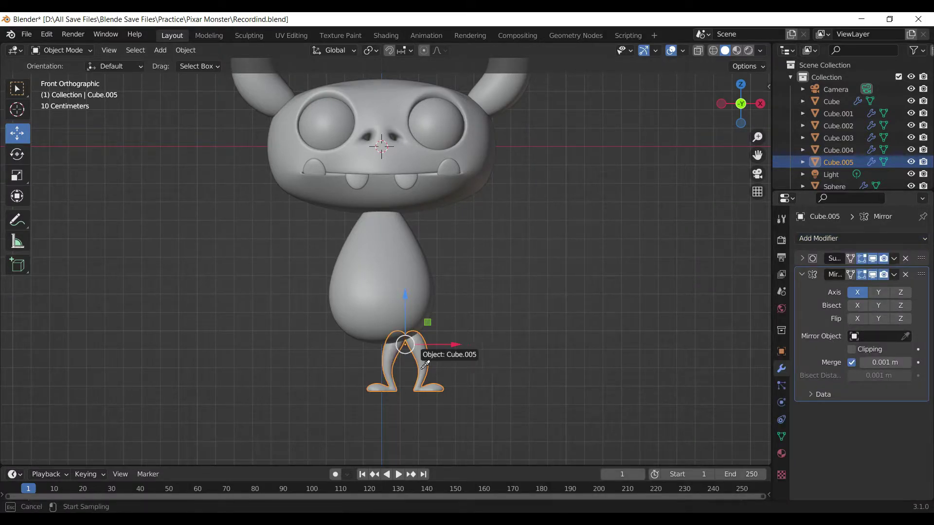
click(407, 291)
Slide the mirrored legs closer together along X and save the file
scroll(543, 341, down, 2)
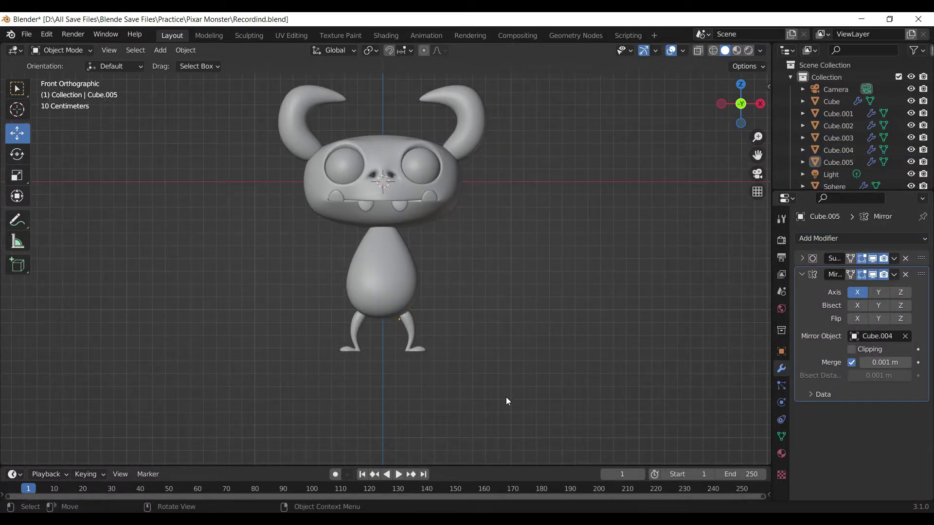
click(405, 325)
scroll(420, 357, up, 2)
drag(453, 349, 440, 351)
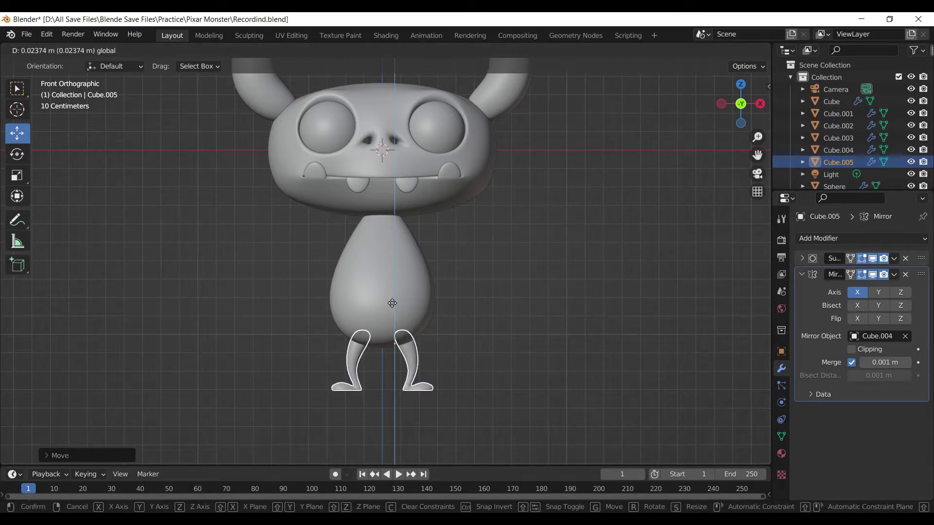
click(501, 372)
scroll(501, 372, up, 1)
click(407, 376)
key(ctrl+s)
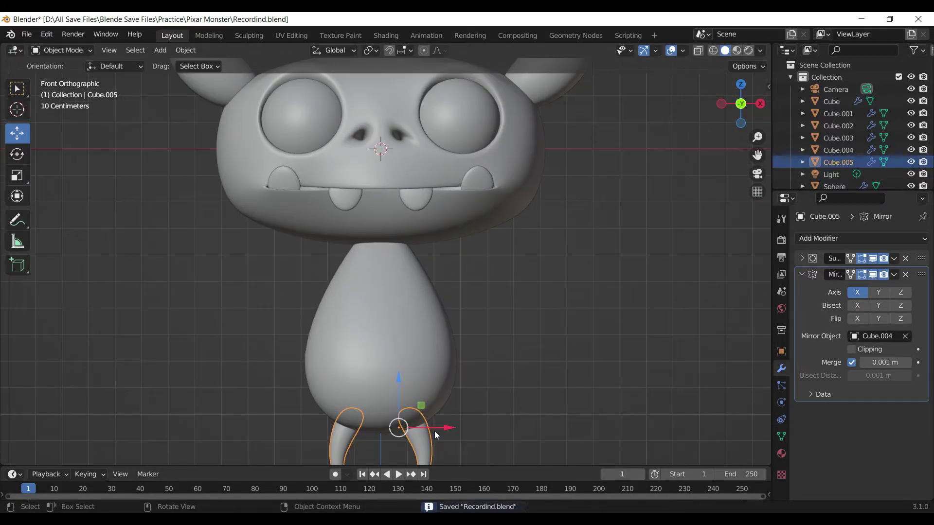
key(Tab)
scroll(434, 431, up, 1)
Shift the knee edge loop, then the whole leg, sideways along X
shift+middle_drag(434, 431, 438, 365)
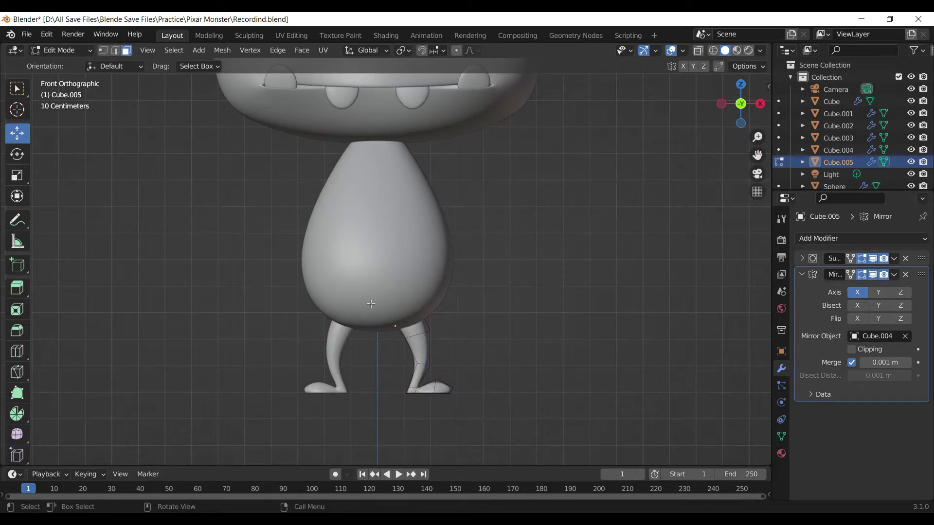
alt+click(422, 344)
key(g)
key(x)
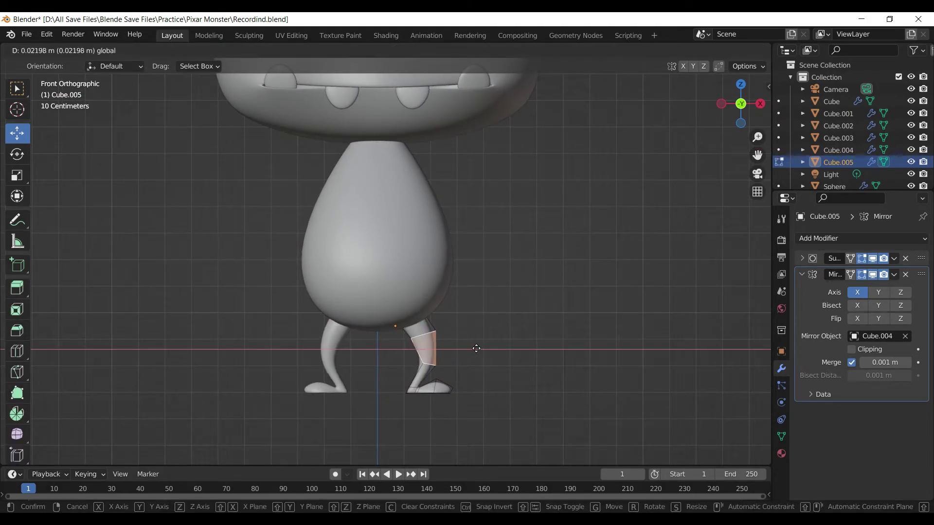
click(478, 349)
scroll(477, 351, up, 1)
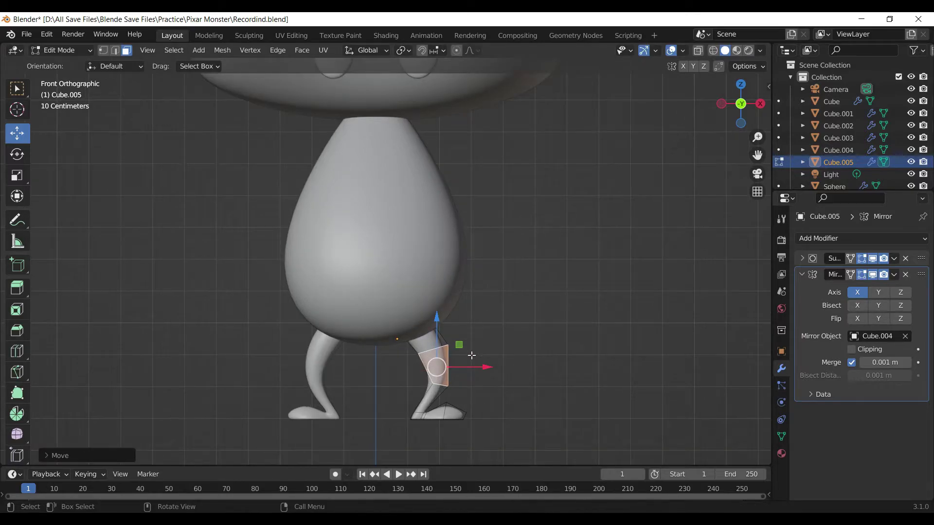
key(ctrl+l)
key(g)
key(x)
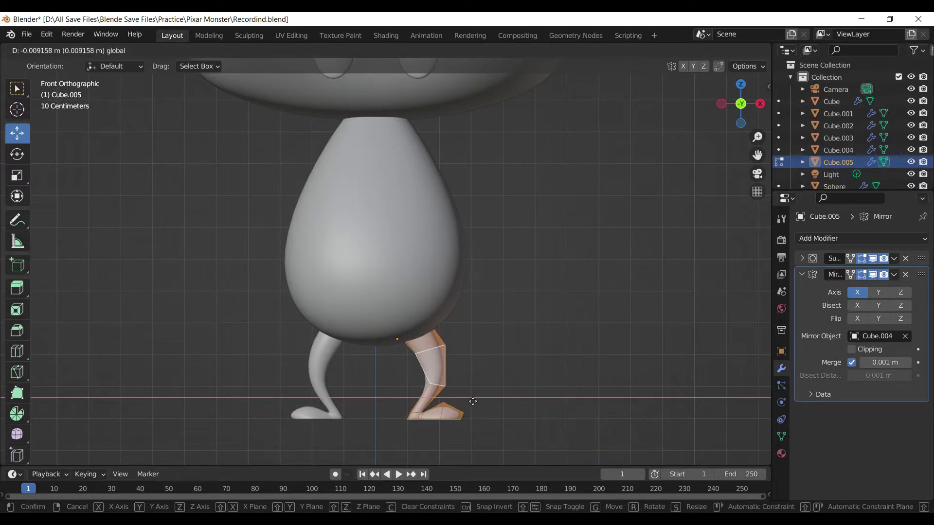
click(445, 354)
click(469, 329)
Shift the leg's top edge loop sideways along X
alt+click(439, 336)
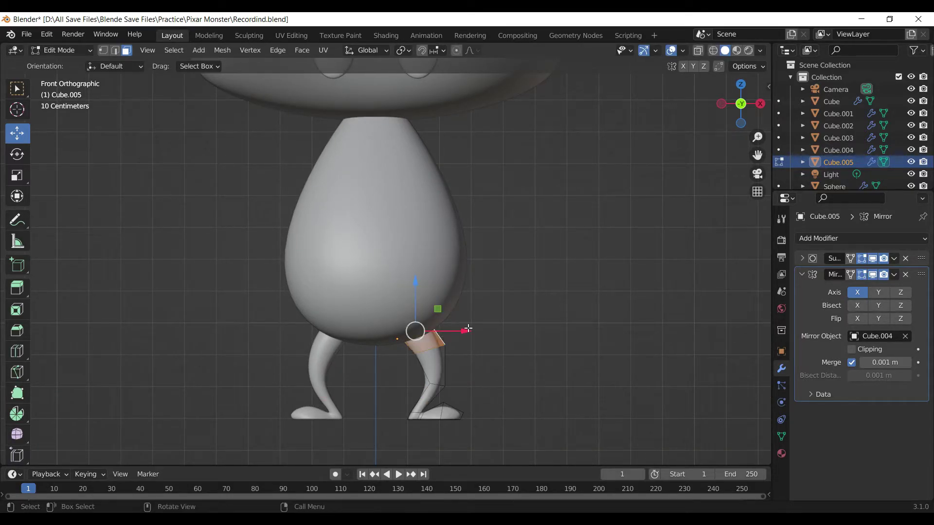
key(g)
key(x)
click(462, 336)
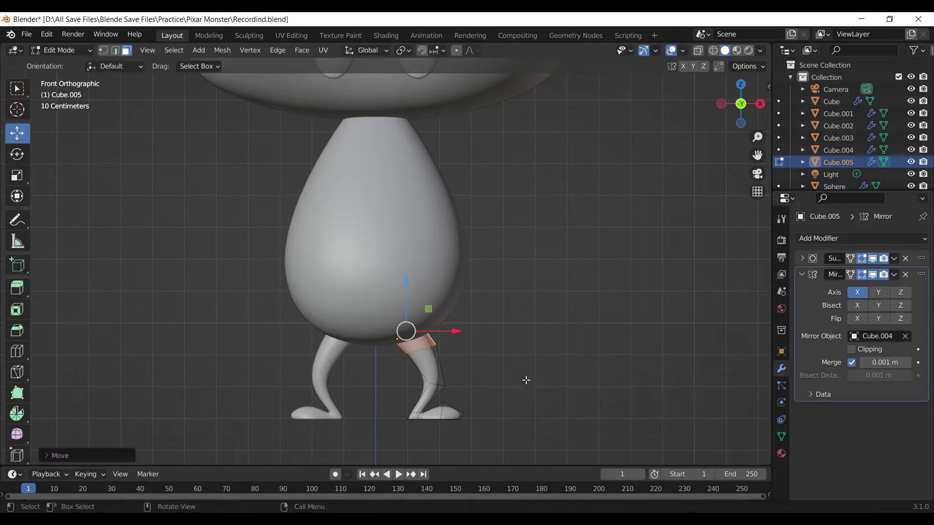
key(Tab)
click(530, 384)
click(426, 370)
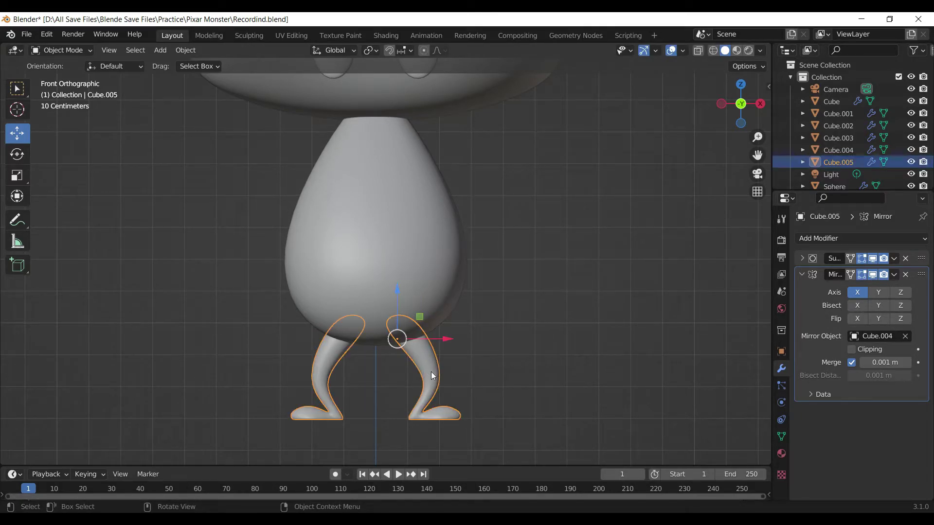
key(Tab)
key(alt+a)
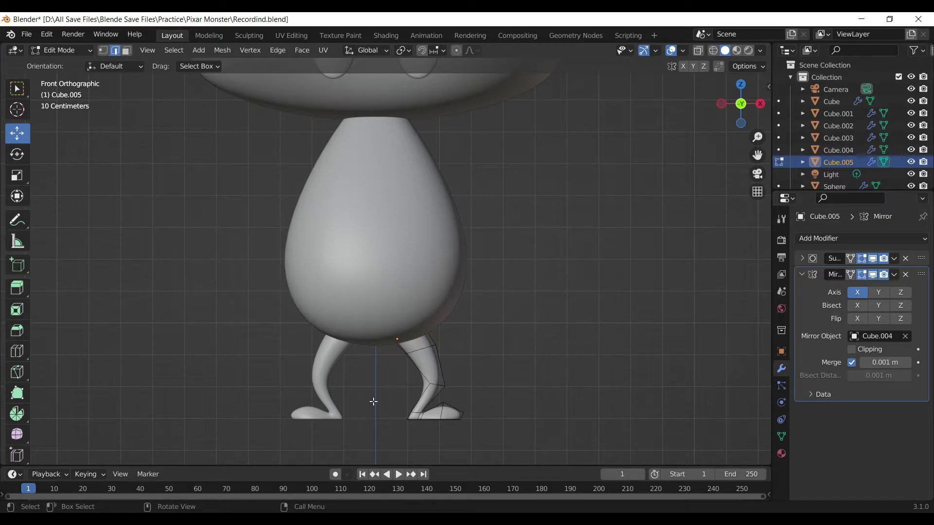
Slide the ankle edge loop upward along the leg
alt+click(443, 389)
key(g)
key(g)
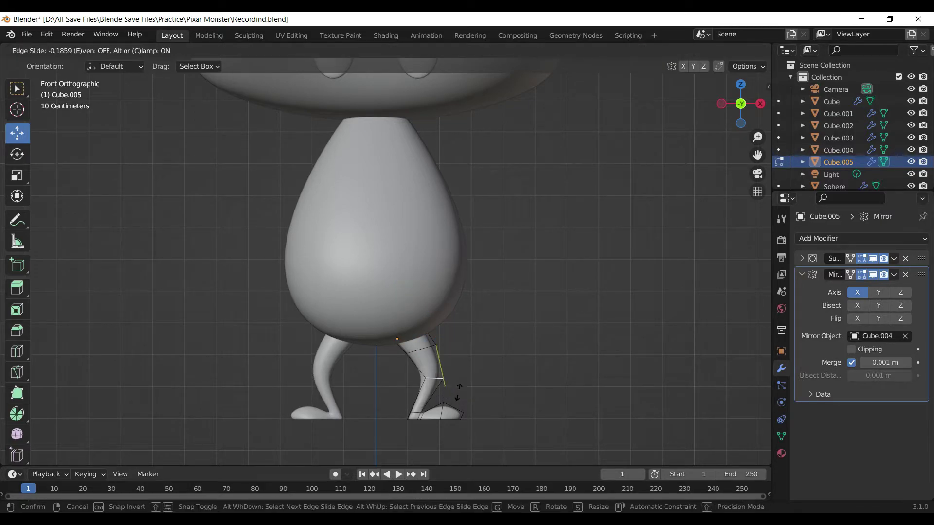
click(460, 390)
key(g)
key(x)
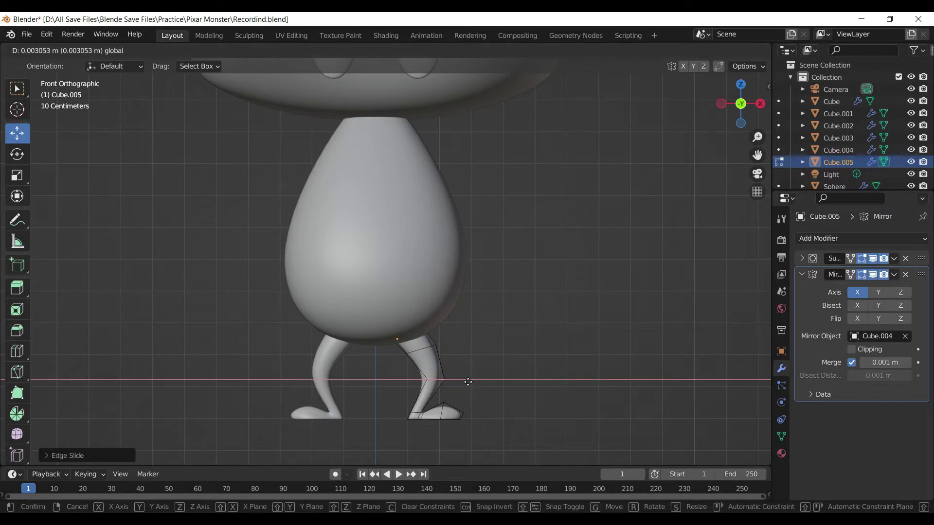
key(Escape)
Enlarge the upper leg loop by 1.1194 and widen the knee loop, then return to Object Mode
click(504, 398)
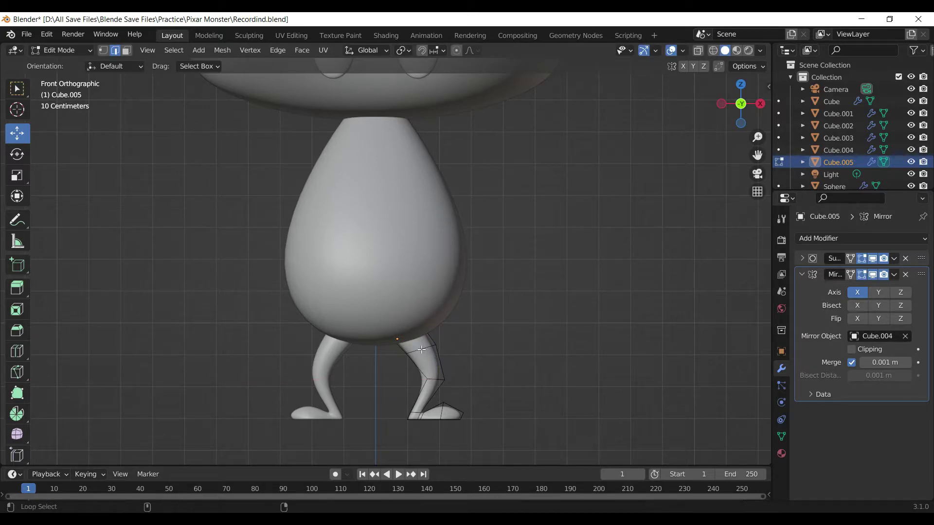
key(s)
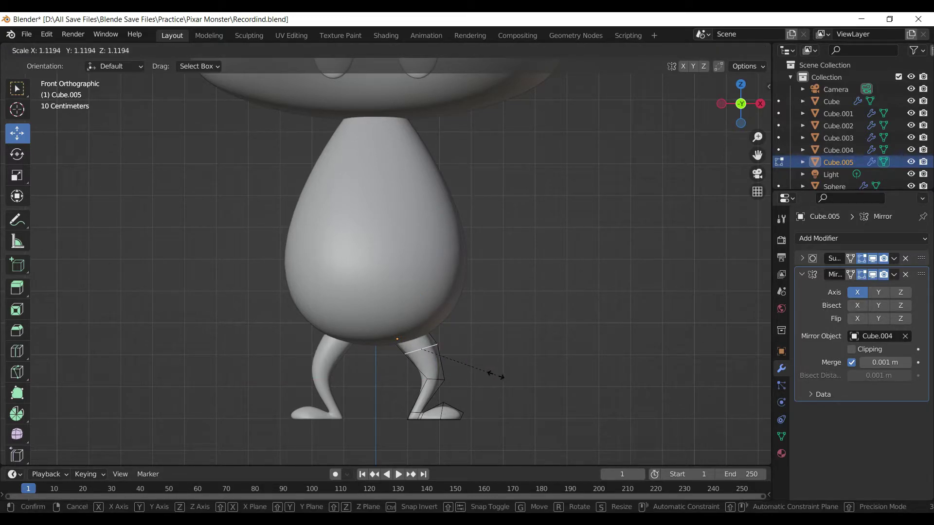
click(501, 376)
alt+click(483, 391)
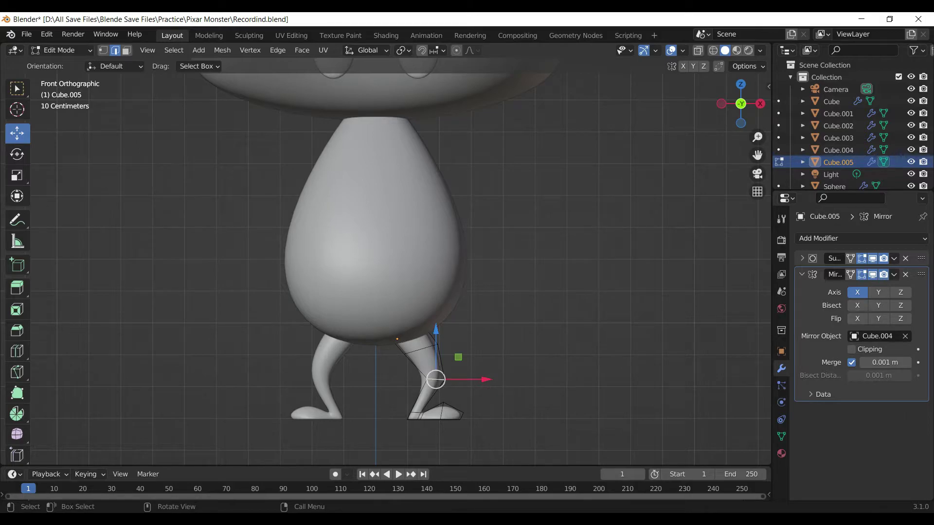
key(s)
click(509, 396)
click(534, 426)
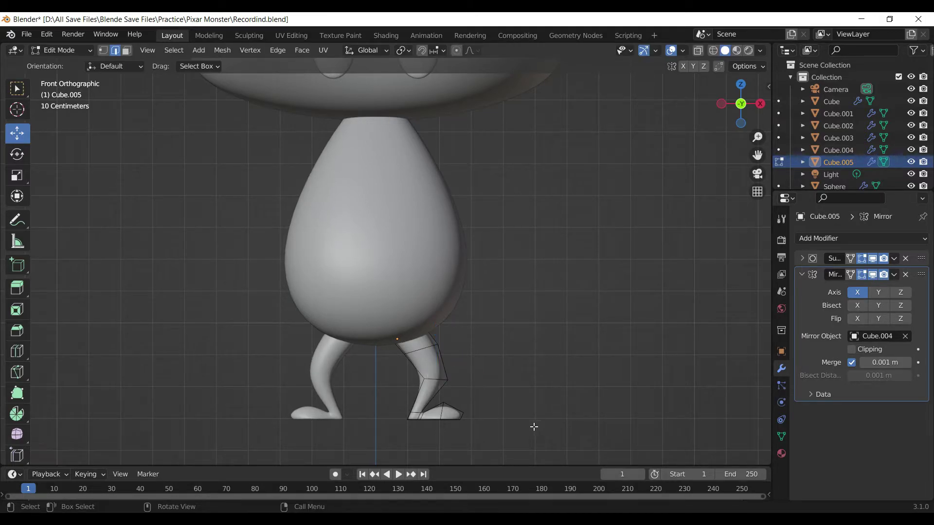
scroll(525, 382, down, 1)
scroll(523, 387, up, 3)
scroll(524, 386, down, 5)
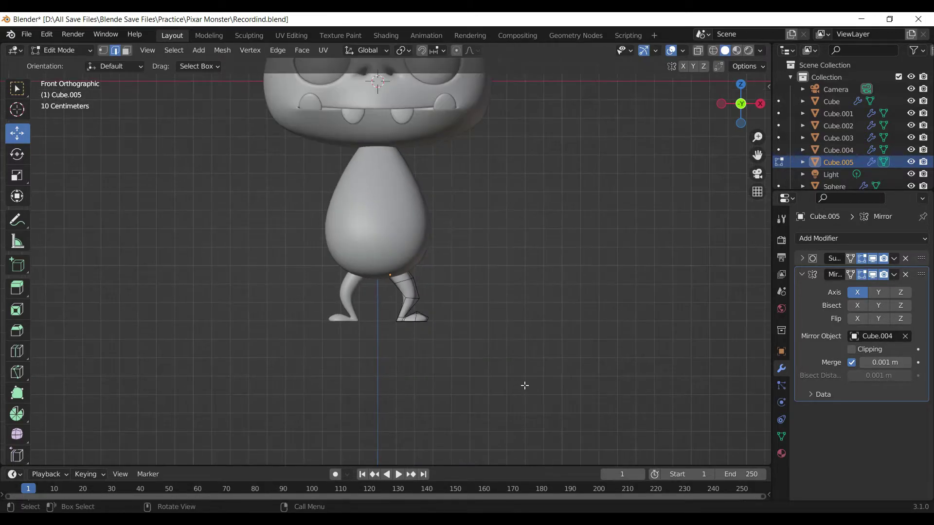
key(Tab)
click(521, 382)
scroll(509, 389, down, 2)
Save the blend file
key(ctrl+s)
scroll(413, 426, up, 5)
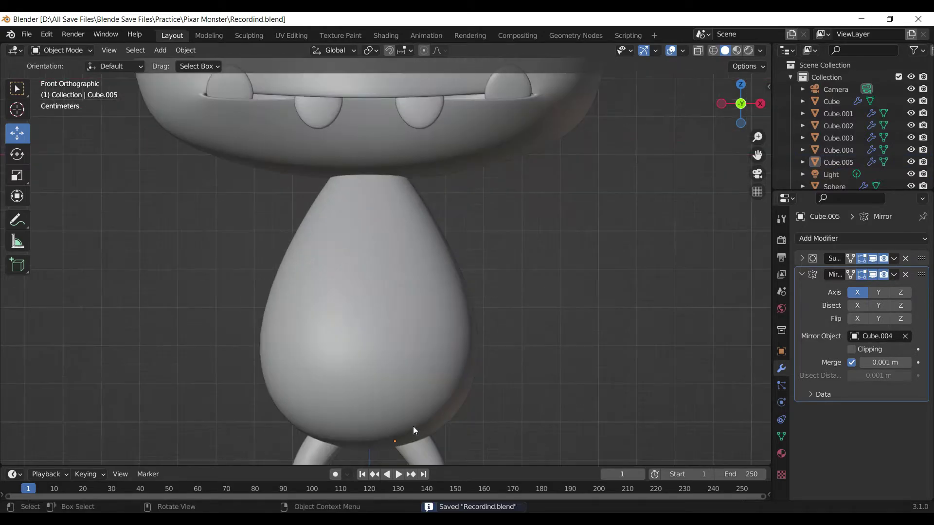
scroll(413, 426, up, 3)
shift+scroll(431, 408, down, 4)
shift+scroll(451, 369, down, 3)
scroll(456, 296, up, 2)
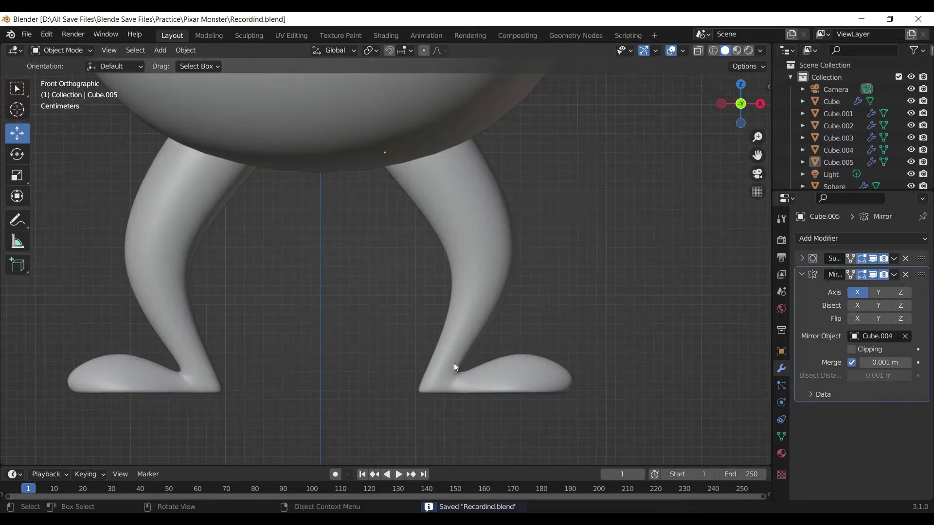
Cut an edge loop across the lower leg just above the foot, placed slightly low
click(454, 363)
key(Tab)
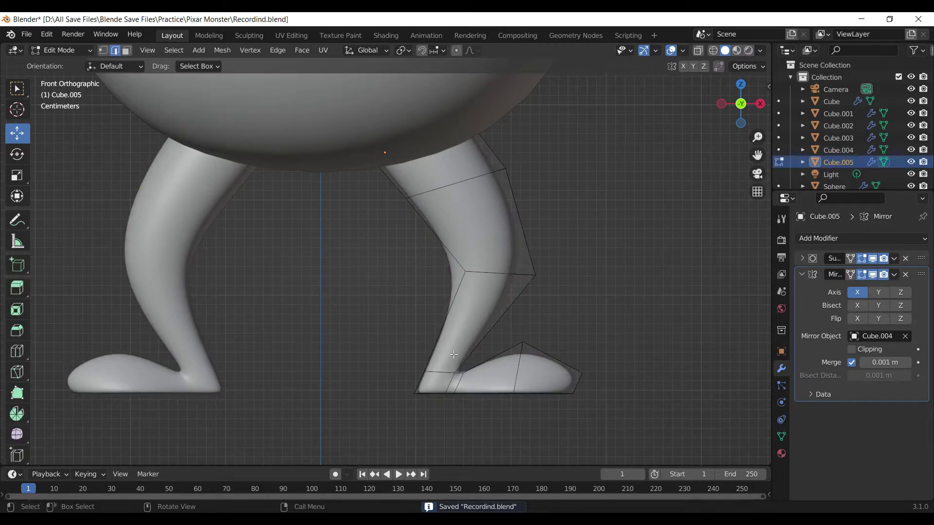
key(ctrl+r)
click(453, 360)
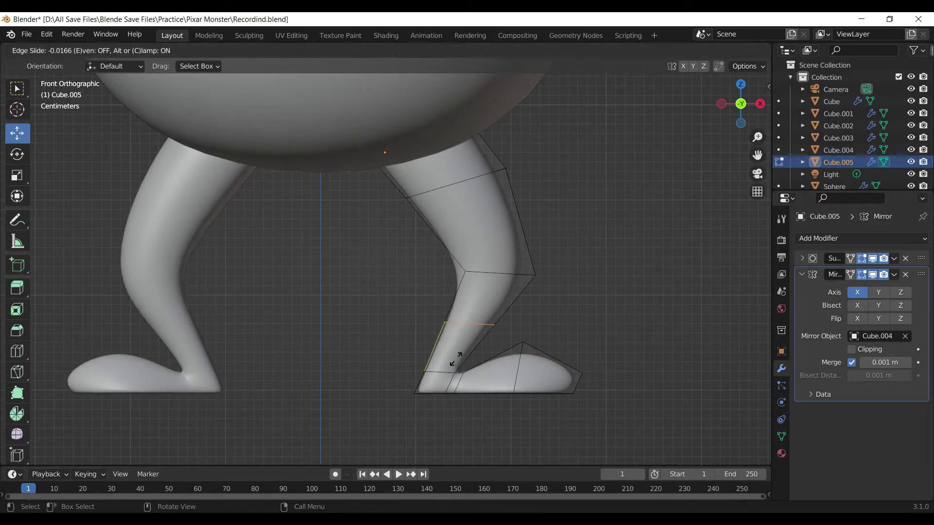
click(427, 402)
key(Tab)
scroll(462, 384, down, 3)
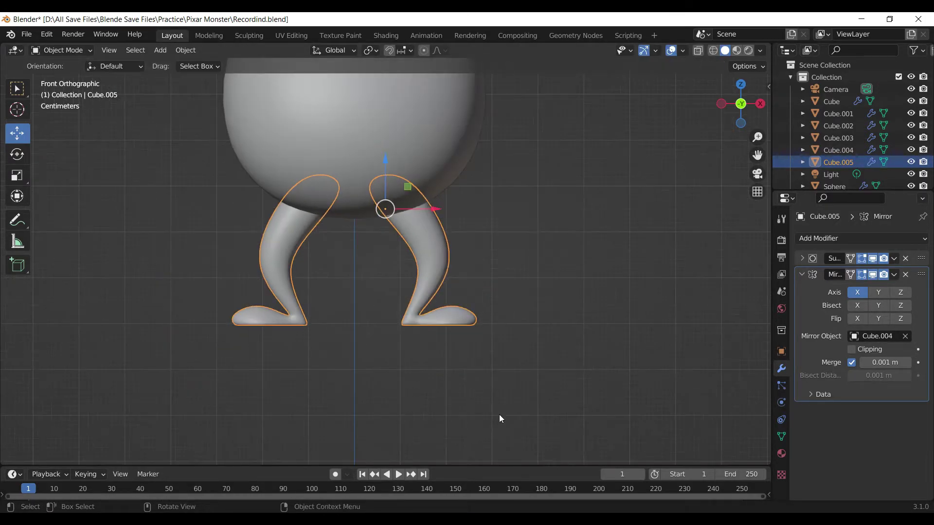
click(499, 414)
scroll(499, 414, down, 2)
scroll(494, 363, down, 1)
scroll(487, 335, down, 1)
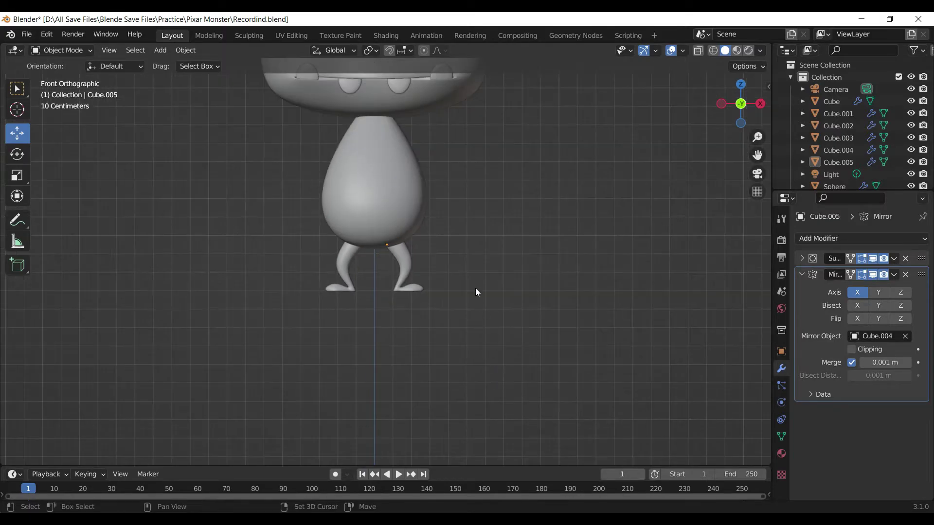
scroll(462, 277, down, 1)
Add a cube, subdivide it into a smooth sphere, and shrink it
key(shift+a)
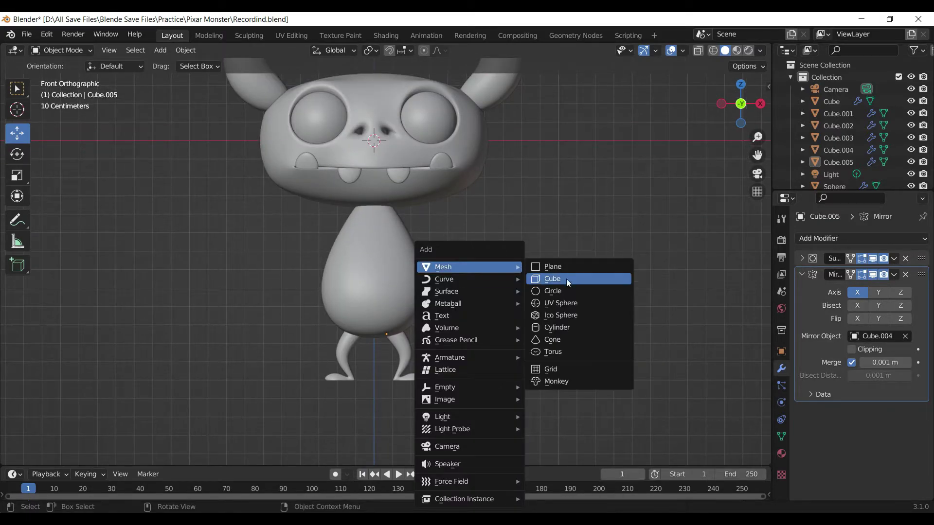
click(566, 278)
key(ctrl+3)
scroll(474, 271, down, 3)
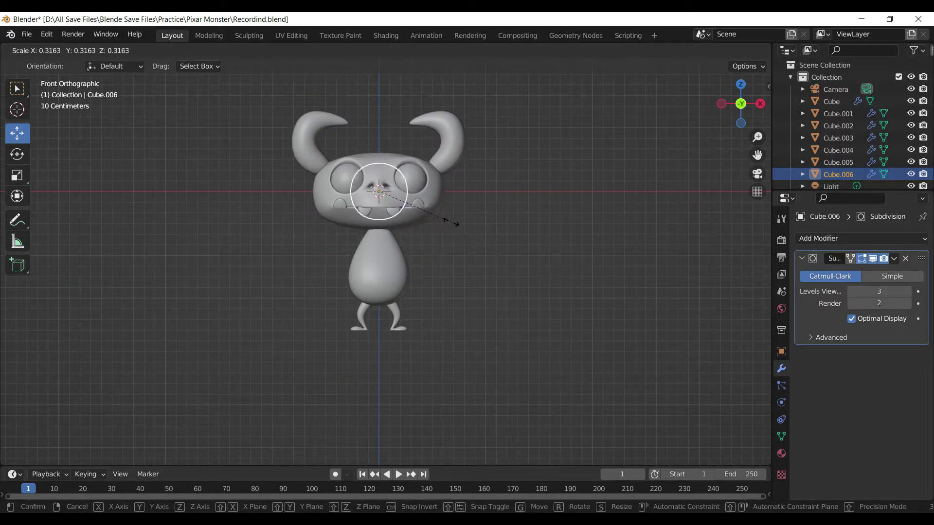
click(418, 203)
Move the sphere down beside the body's shoulder and shrink it further
key(g)
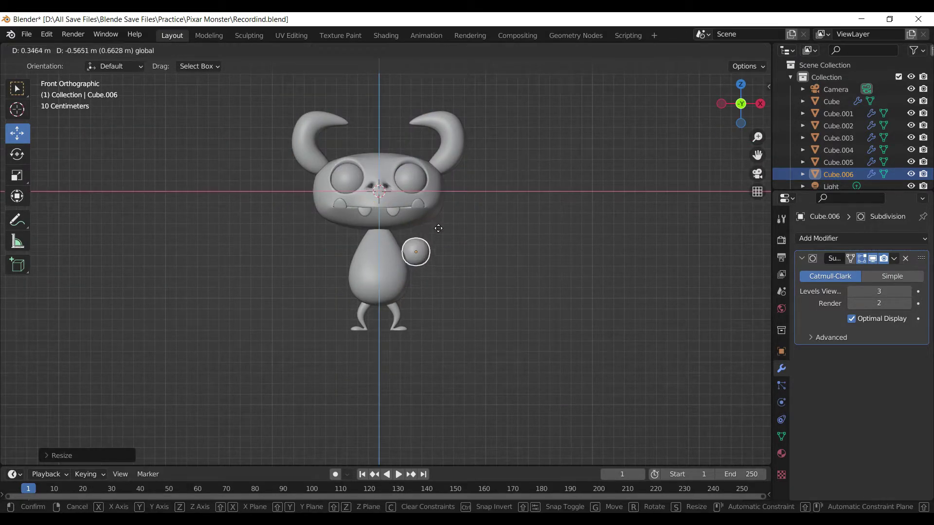
click(430, 221)
key(s)
click(479, 287)
scroll(466, 293, up, 4)
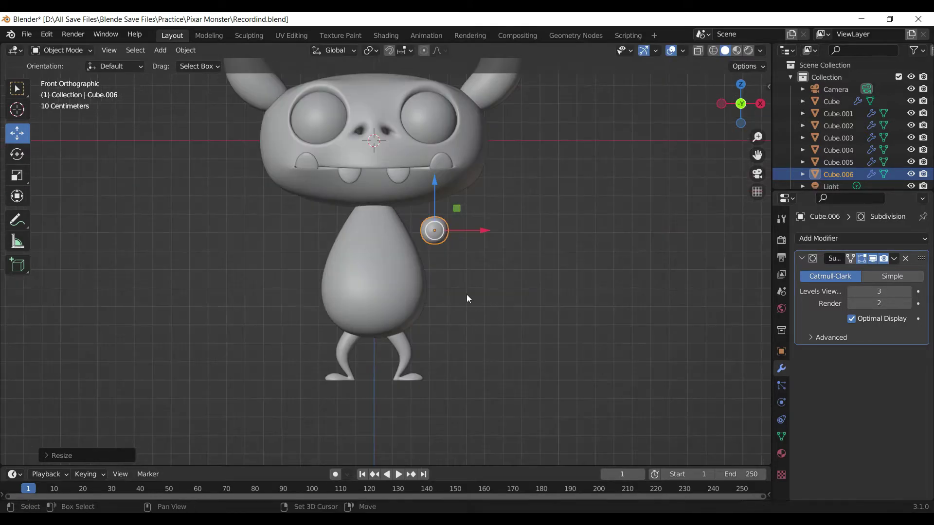
scroll(456, 368, up, 2)
key(g)
click(476, 347)
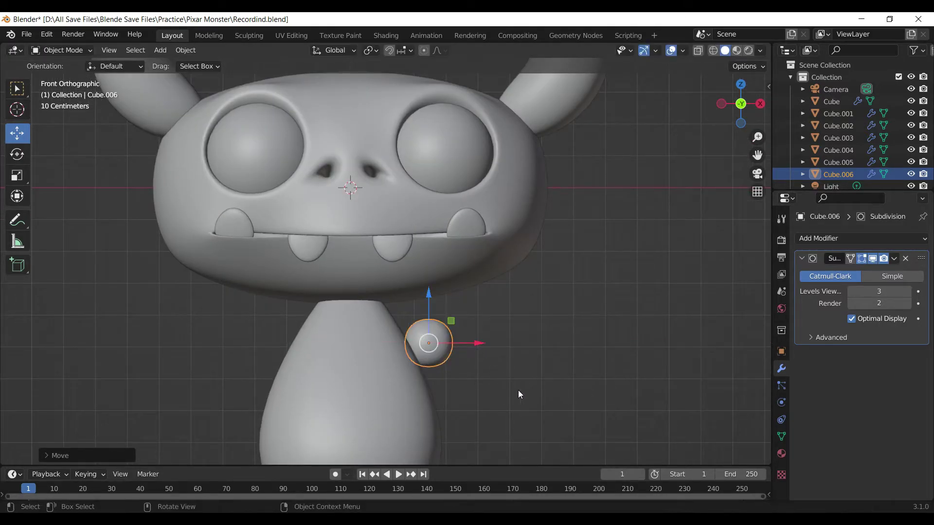
Shrink the sphere again, nudge it against the right shoulder, and enter Edit Mode
key(s)
click(518, 389)
shift+middle_drag(478, 344, 446, 319)
key(g)
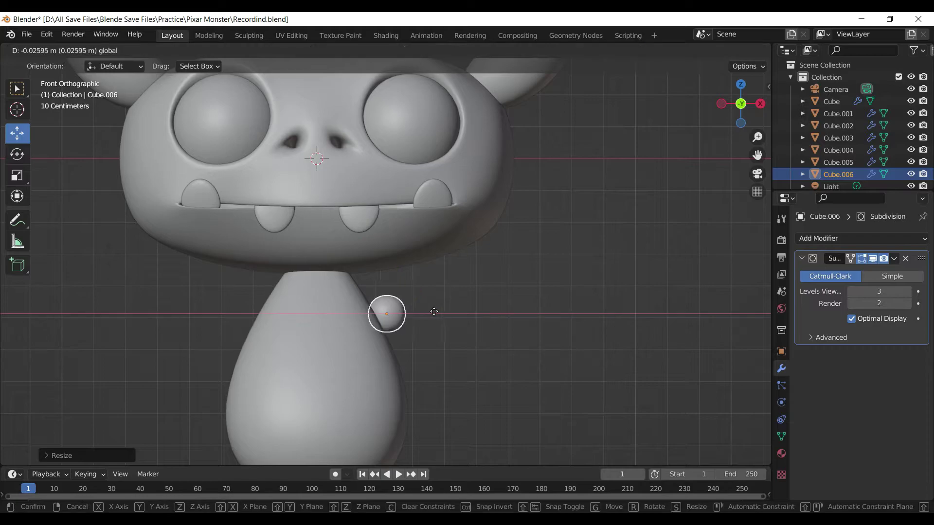
click(437, 321)
key(Tab)
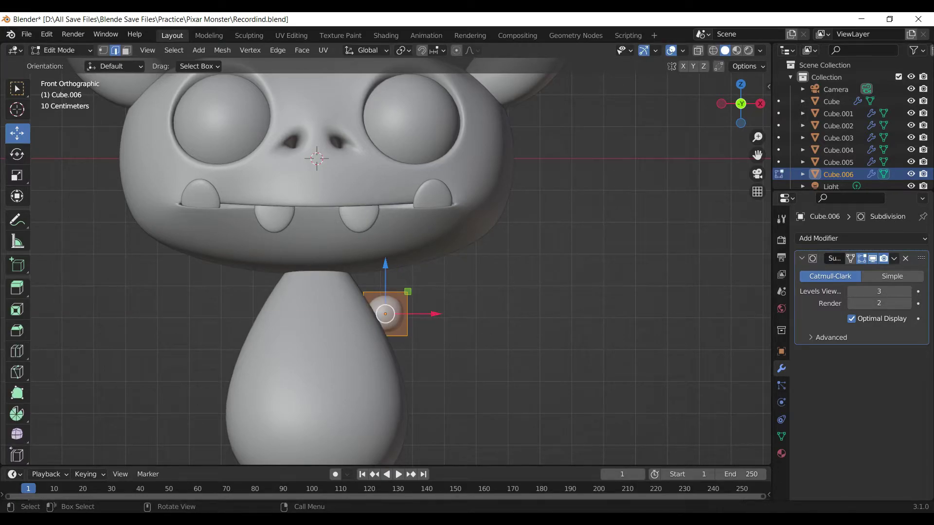
Tilt the arm piece to follow the shoulder slope and slide it into the body
key(r)
click(427, 347)
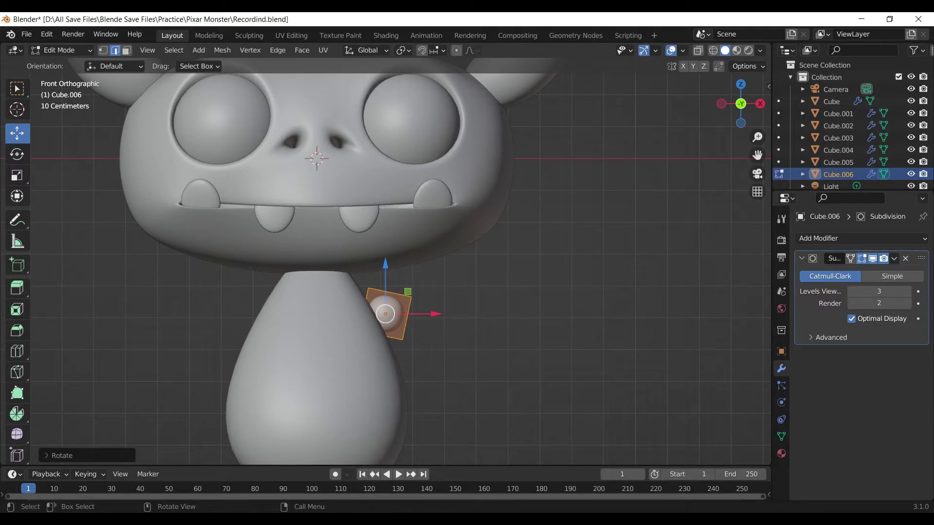
key(r)
click(424, 351)
drag(436, 315, 420, 316)
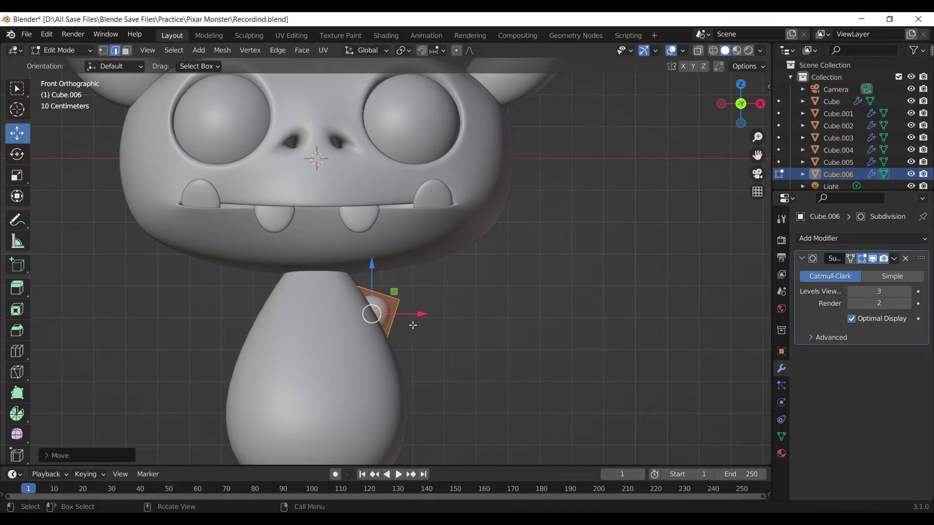
In face select mode, pick the arm piece's outer face and check it from the side
middle_drag(417, 325, 402, 327)
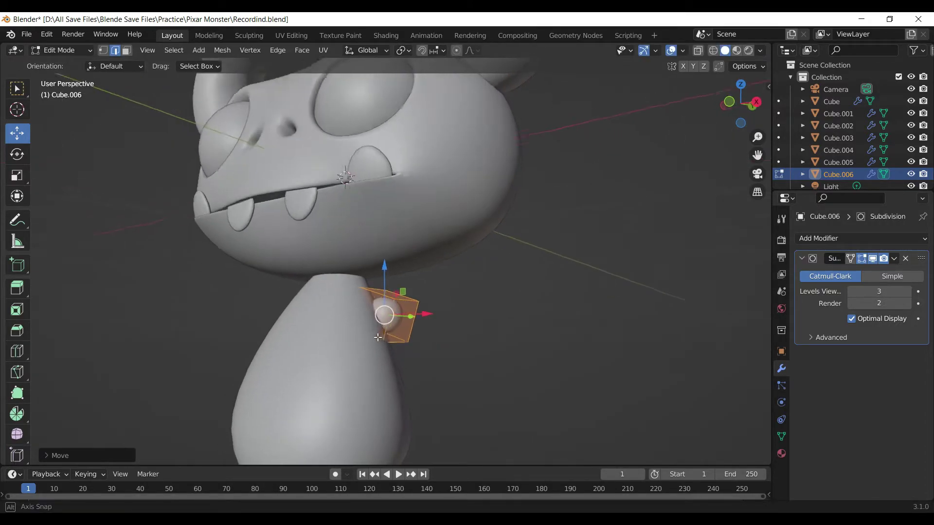
click(126, 51)
click(404, 321)
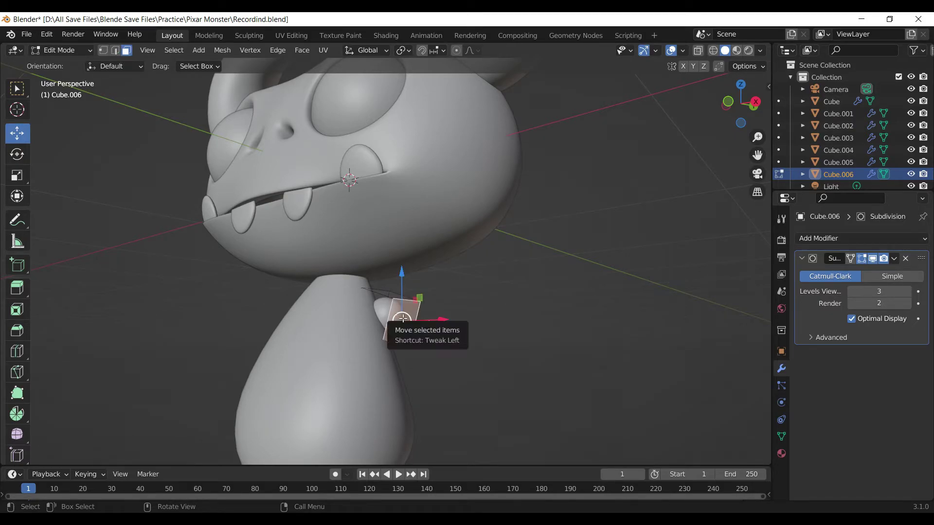
key(KP_3)
key(KP_1)
Extrude the outer face into a first arm segment and narrow its end
key(e)
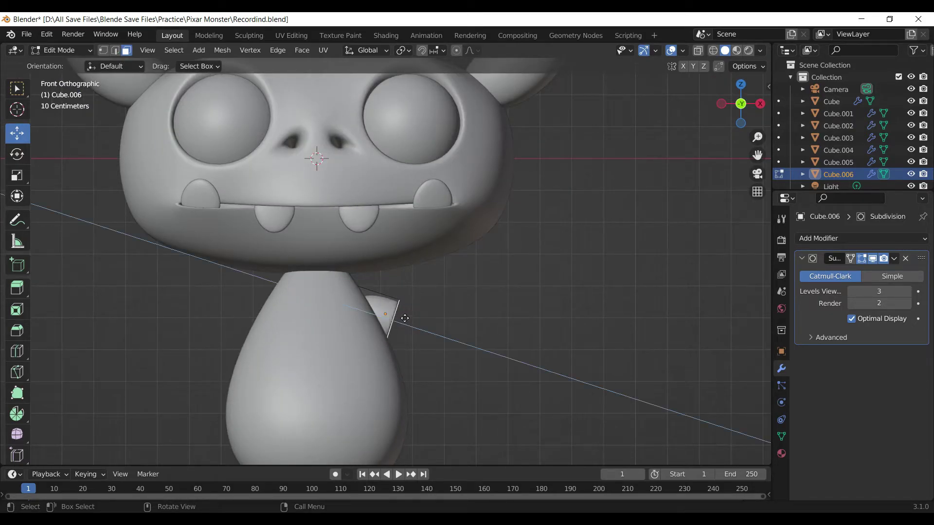
click(453, 337)
key(s)
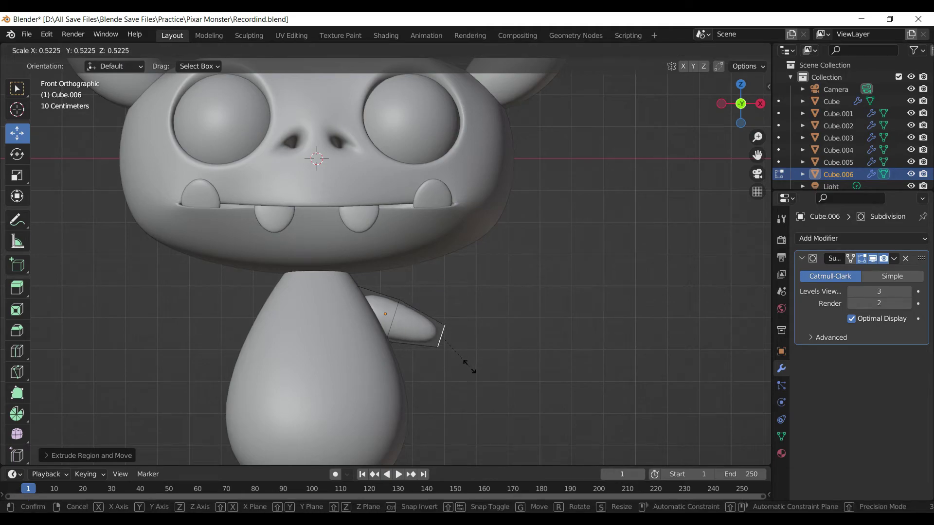
click(469, 369)
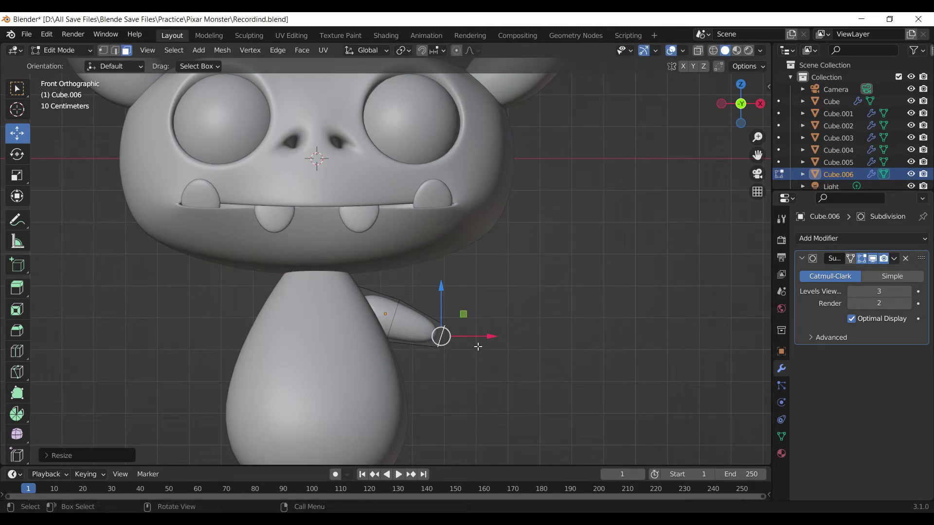
key(s)
key(Escape)
Move the arm tip outward, then taper and adjust its width and position
key(g)
key(z)
key(z)
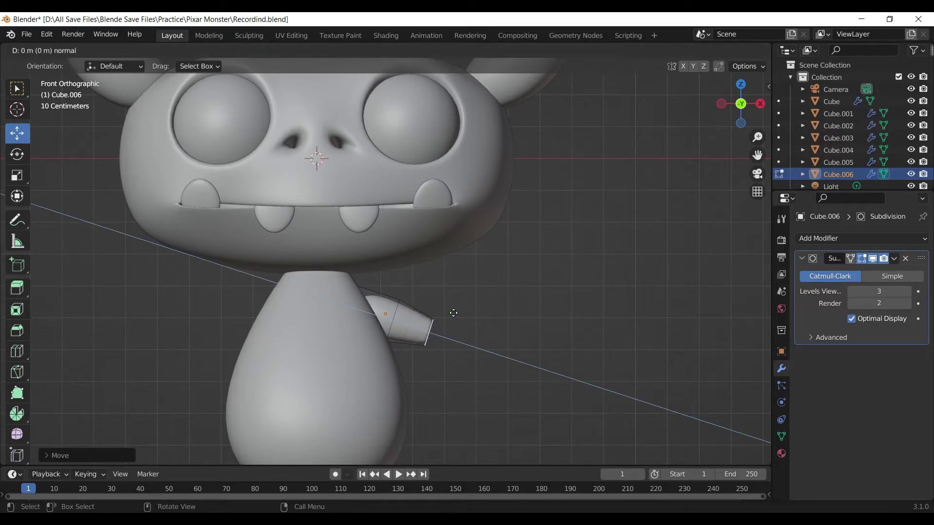
click(501, 323)
key(s)
click(496, 326)
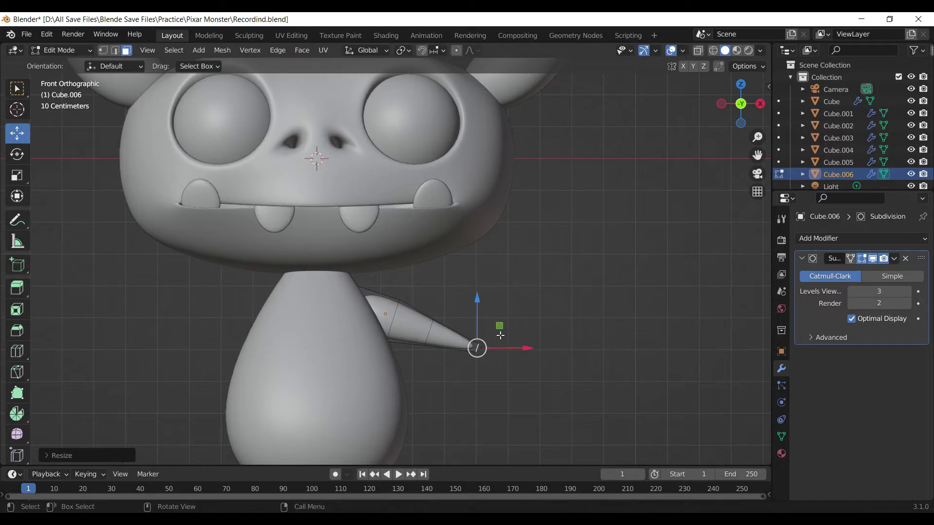
key(s)
key(g)
click(490, 331)
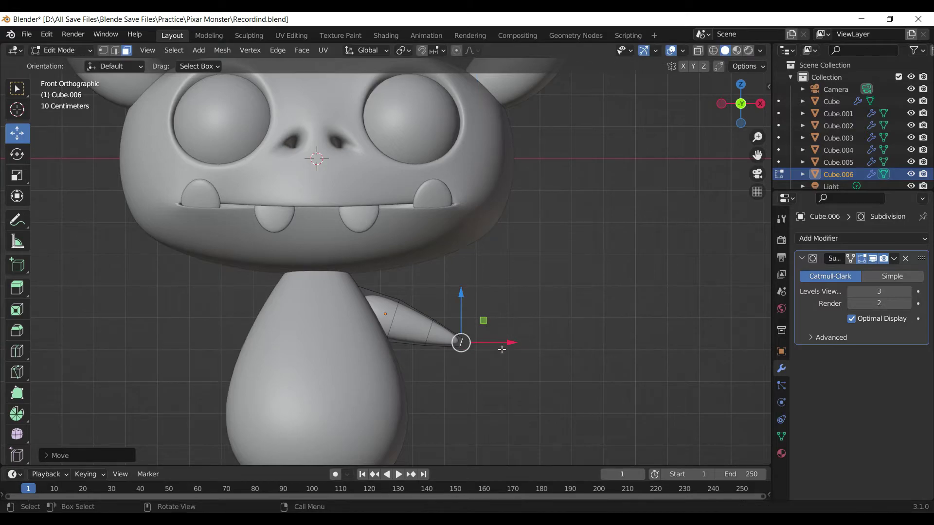
key(s)
click(515, 362)
Extrude three more arm segments, bending the end upward and to the right
key(e)
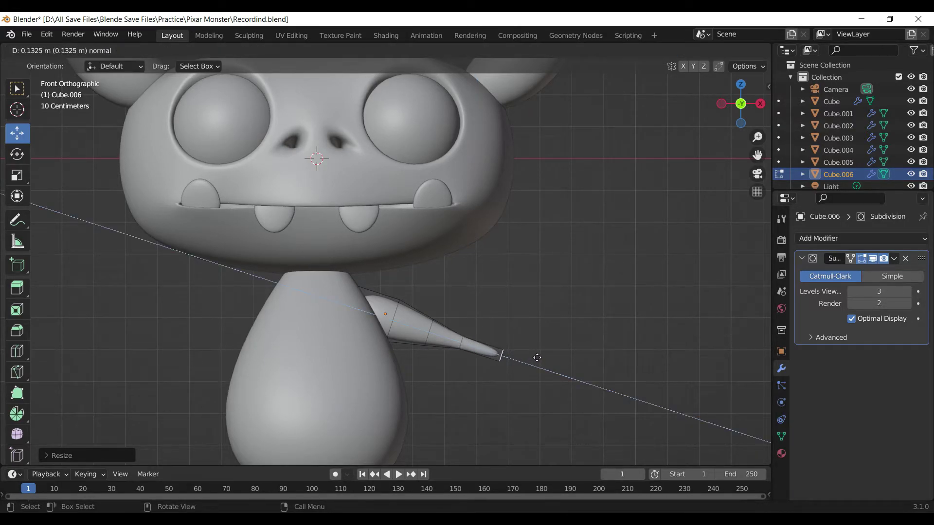
click(538, 359)
key(e)
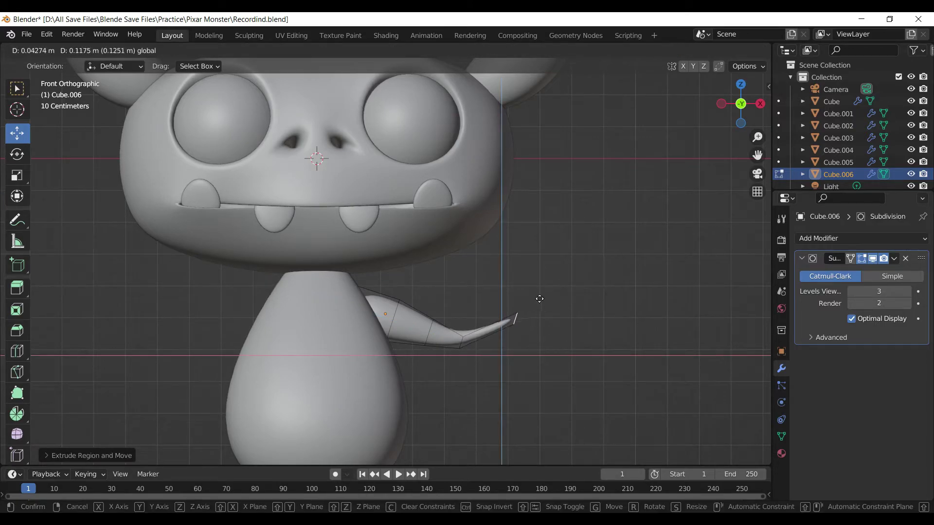
click(541, 294)
key(r)
click(543, 298)
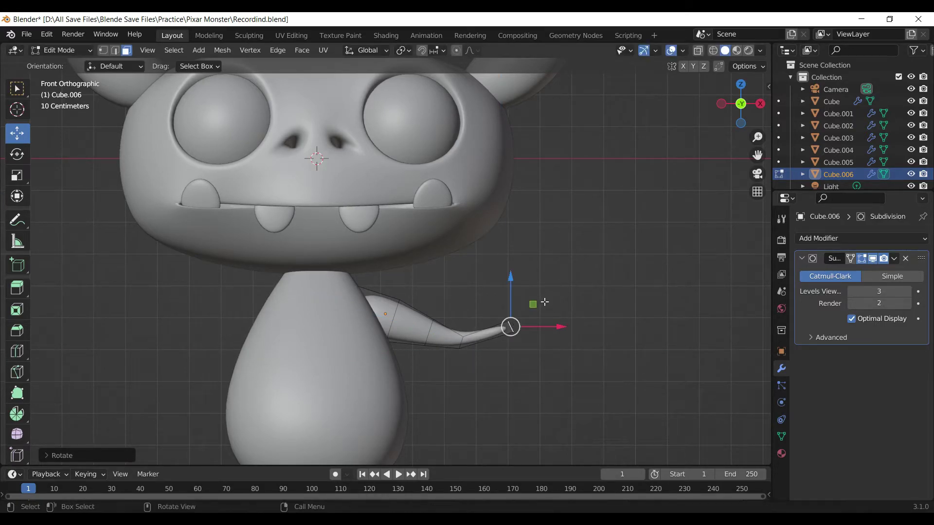
key(e)
click(564, 295)
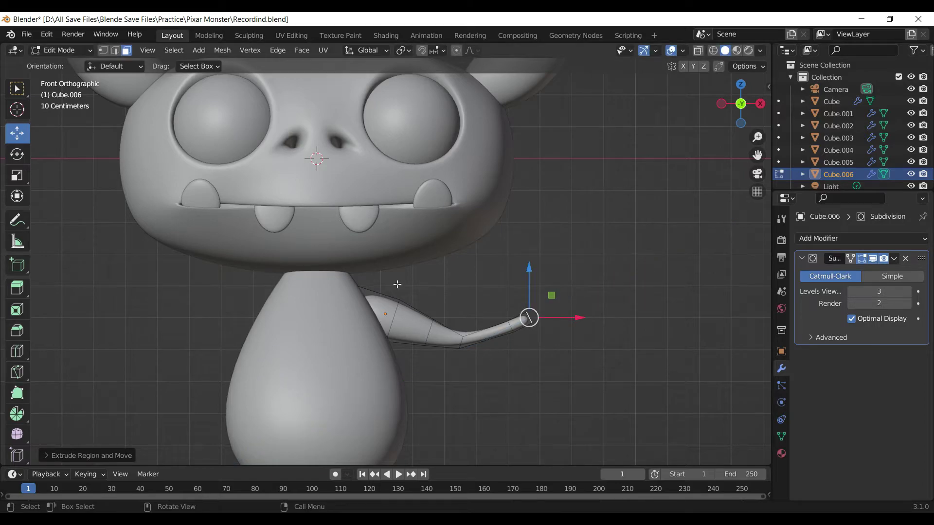
Rotate and move two loops along the arm to smooth its bend
click(563, 422)
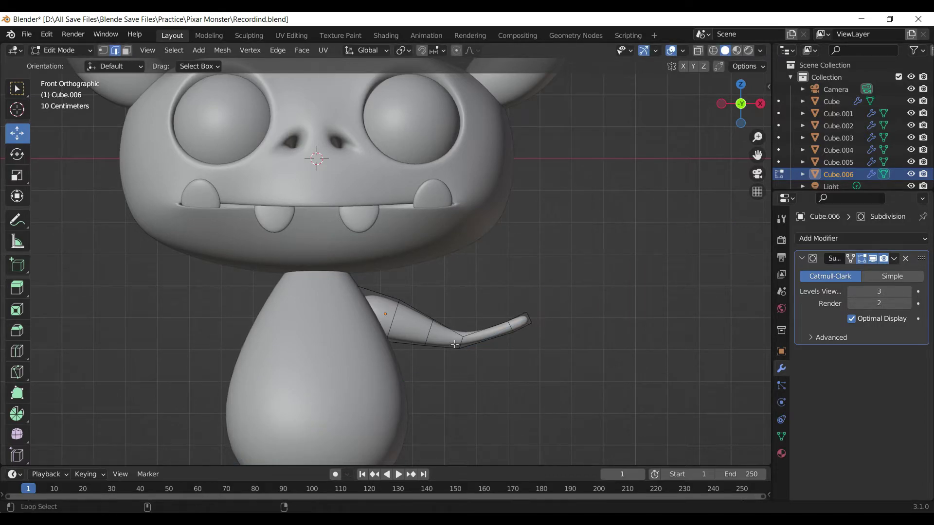
key(r)
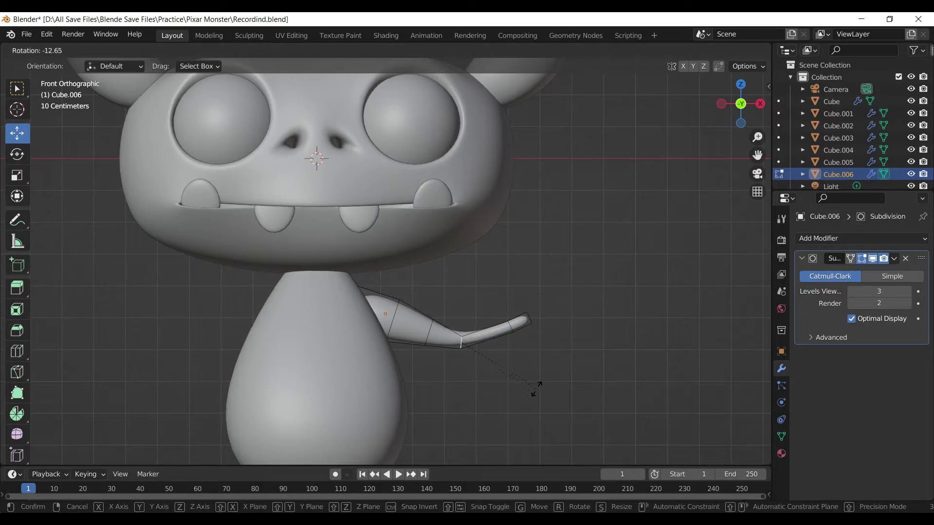
click(541, 381)
alt+click(429, 335)
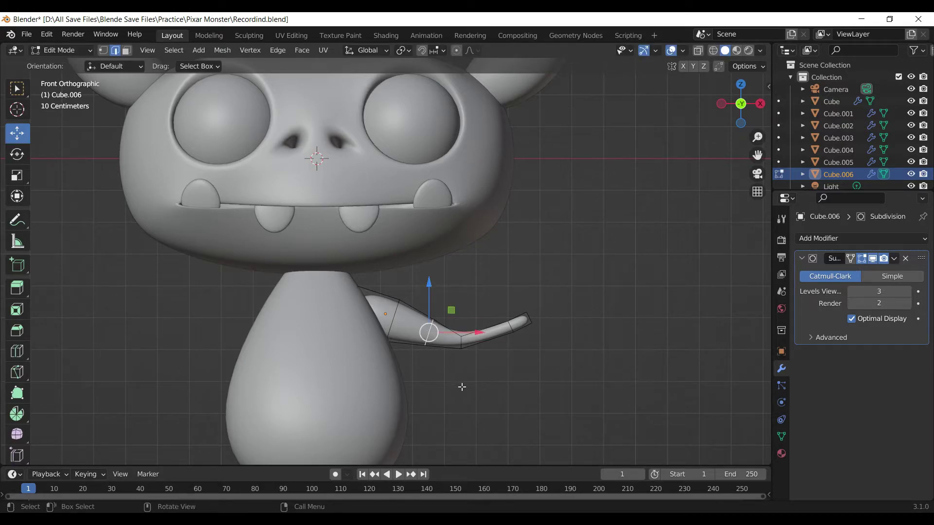
key(r)
click(470, 385)
key(g)
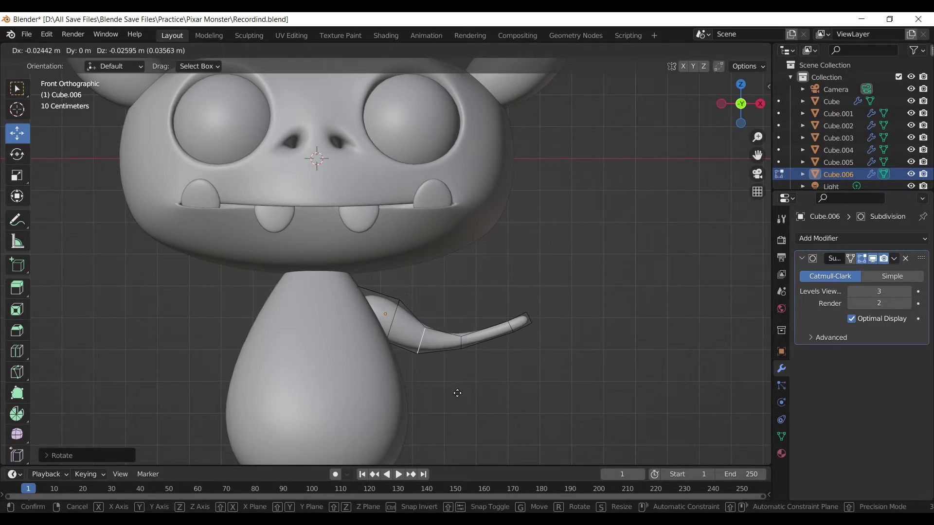
click(459, 403)
click(466, 420)
Reshape the curve by shifting an edge loop, enlarging one face ring, and moving another
alt+click(404, 325)
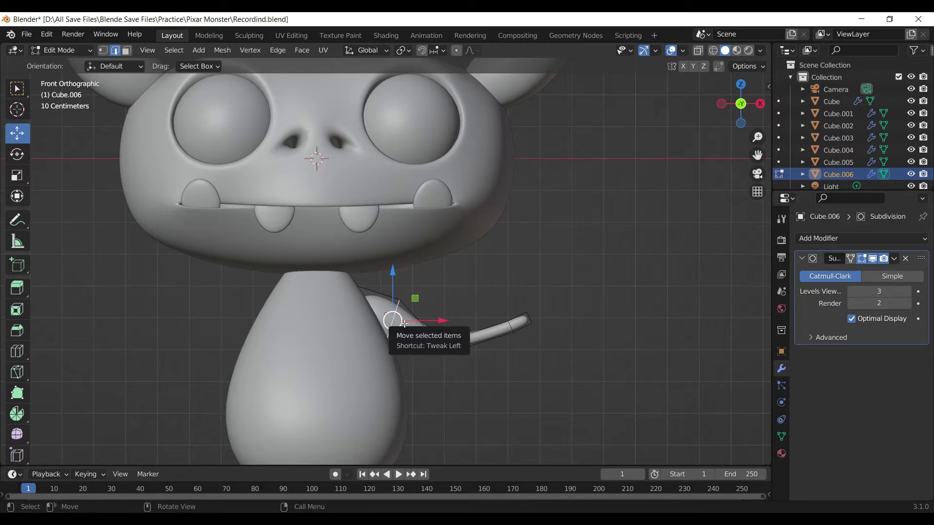
drag(393, 319, 398, 337)
click(398, 337)
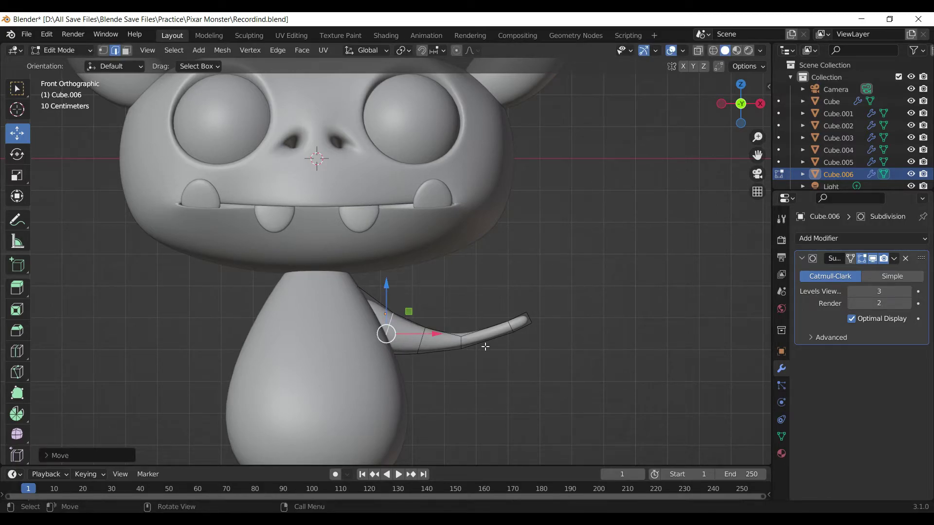
click(508, 411)
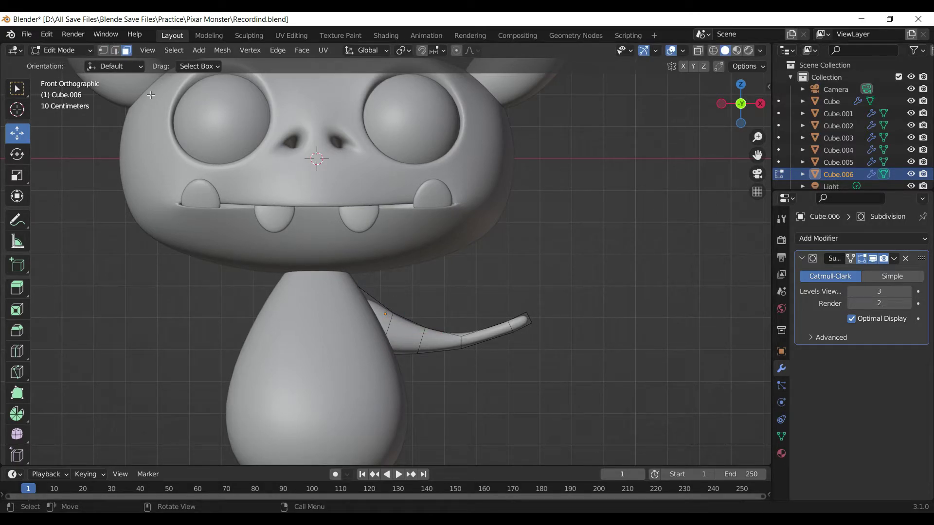
alt+click(465, 355)
key(s)
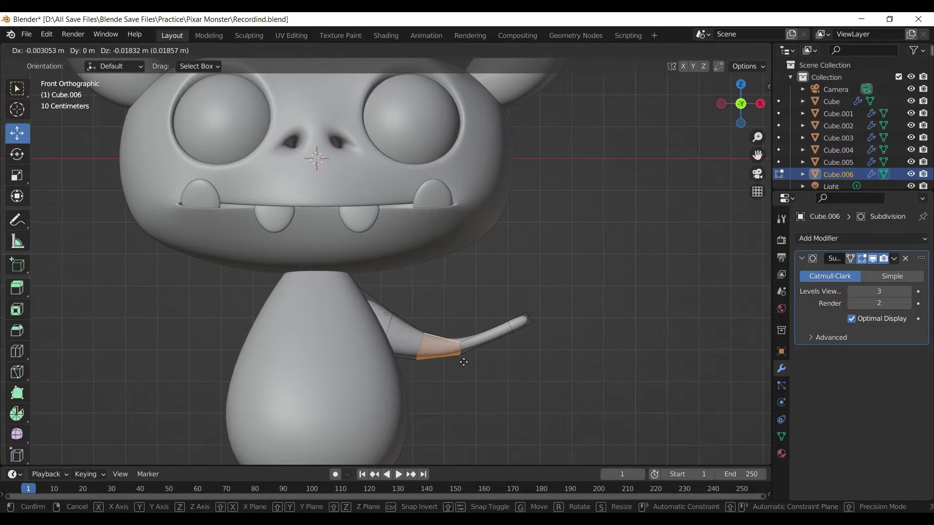
click(462, 406)
click(363, 286)
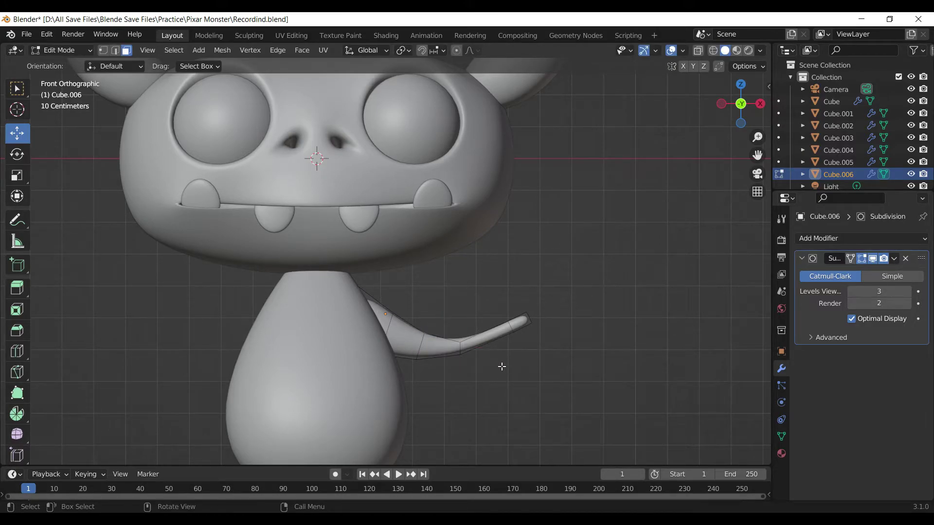
alt+click(488, 338)
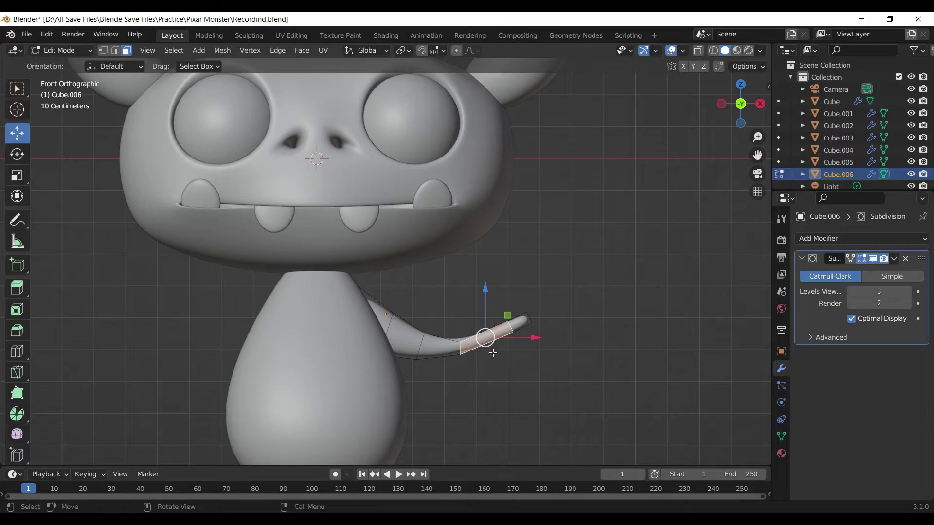
key(g)
click(495, 358)
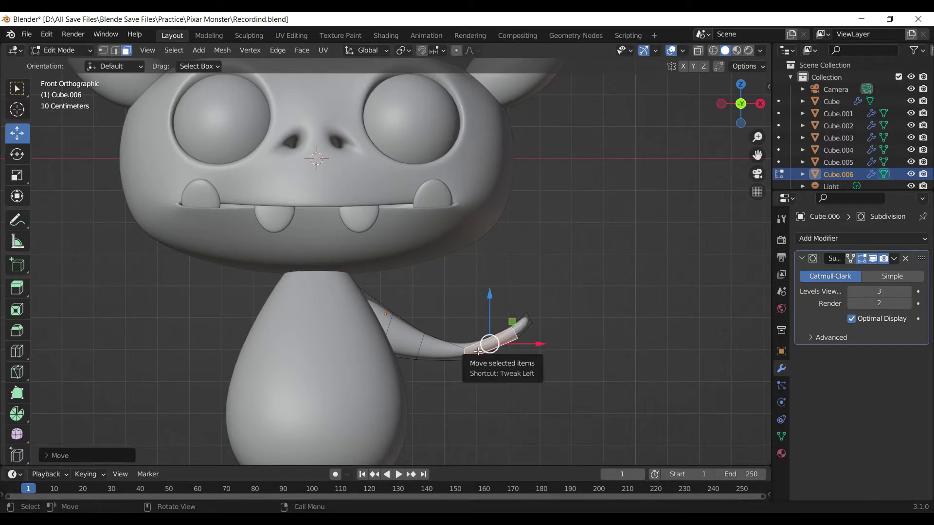
Select the whole arm, rotate it upward, and reposition it
key(ctrl+l)
key(r)
click(496, 363)
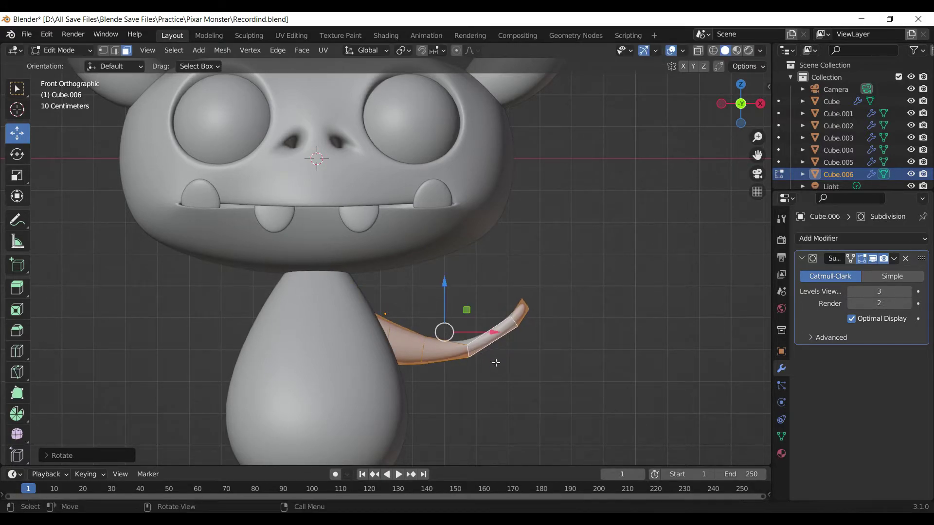
key(g)
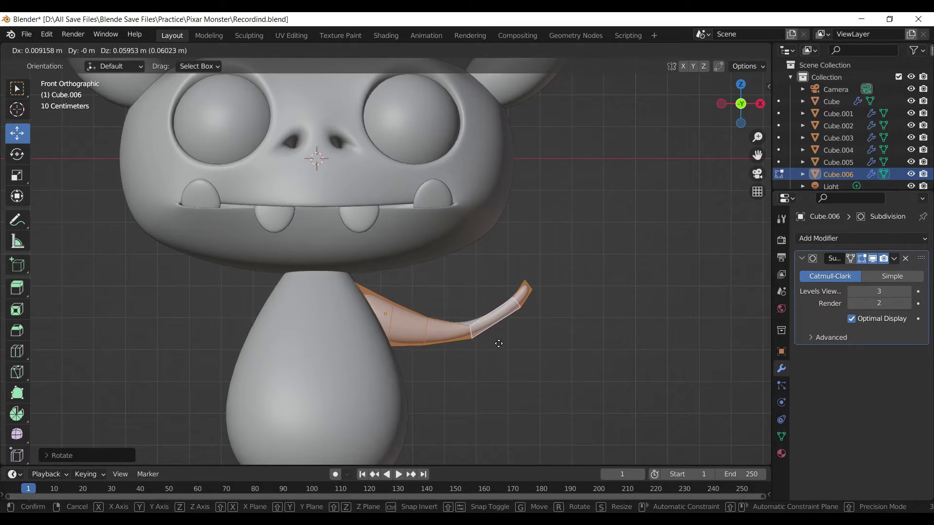
click(499, 351)
click(500, 400)
scroll(500, 400, down, 2)
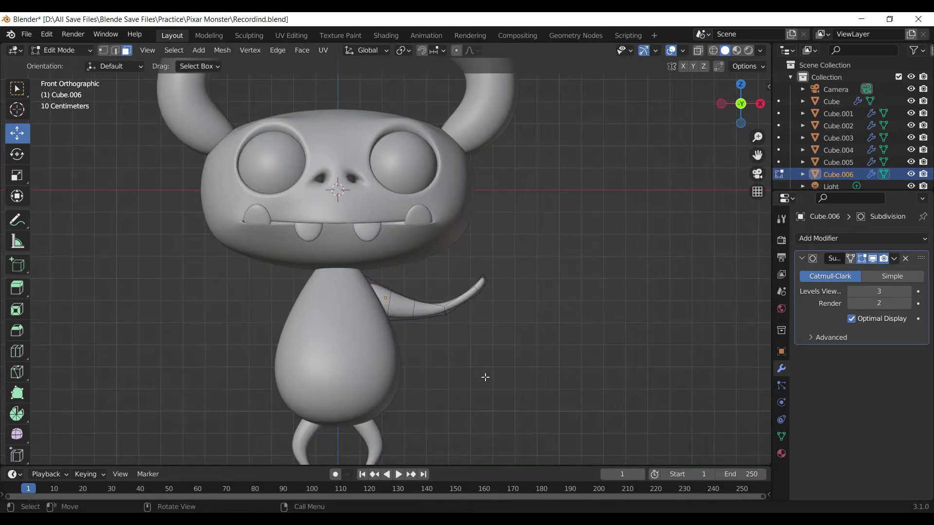
In local view, delete the face at the arm's shoulder end to leave it open
key(KP_Divide)
middle_drag(217, 276, 228, 208)
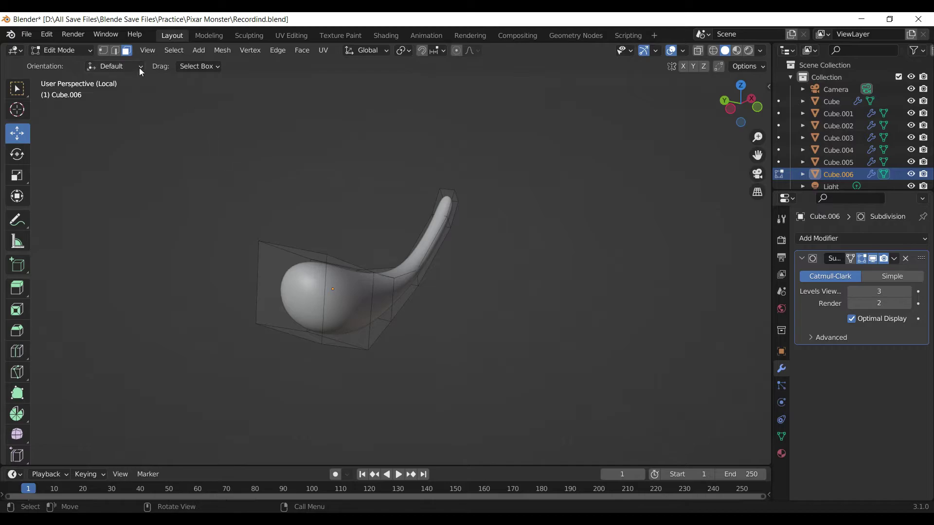
click(298, 297)
key(x)
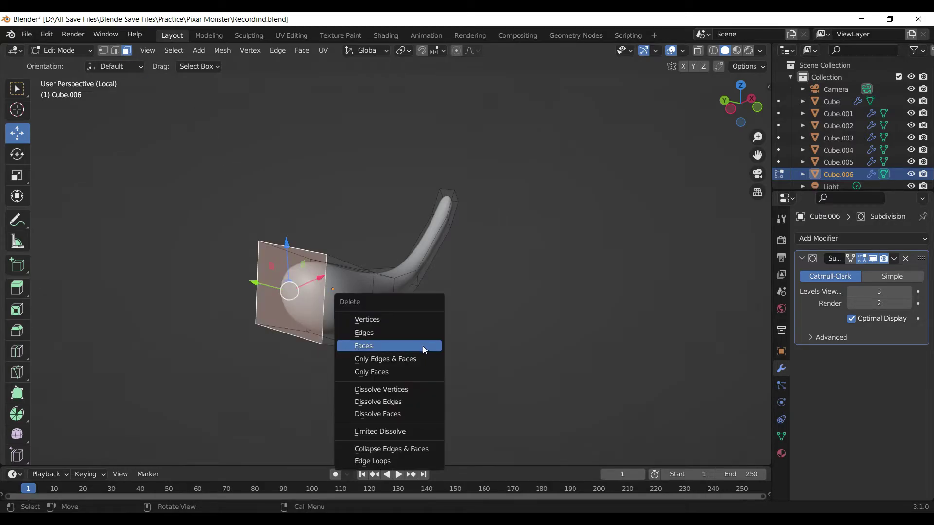
click(419, 345)
key(KP_Divide)
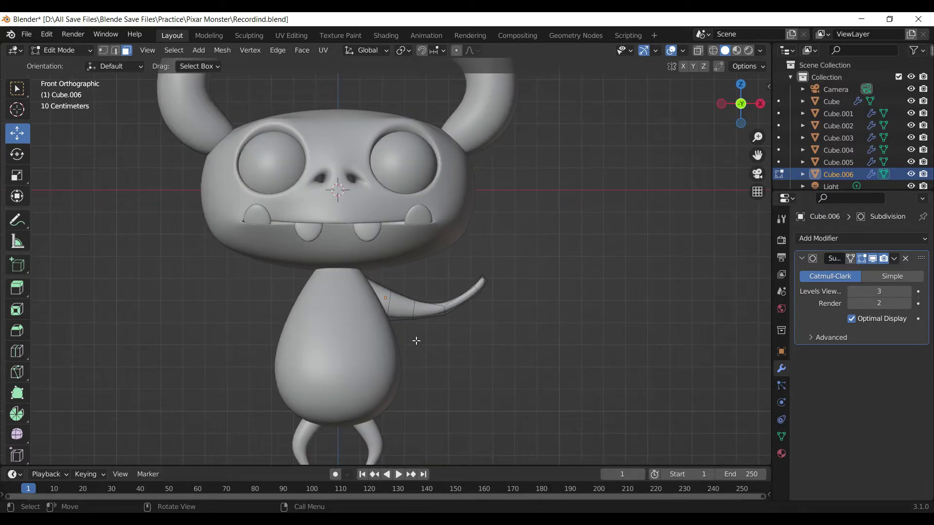
Scale a loop on the arm, then thin the middle edge loop in vertex mode
scroll(401, 319, up, 3)
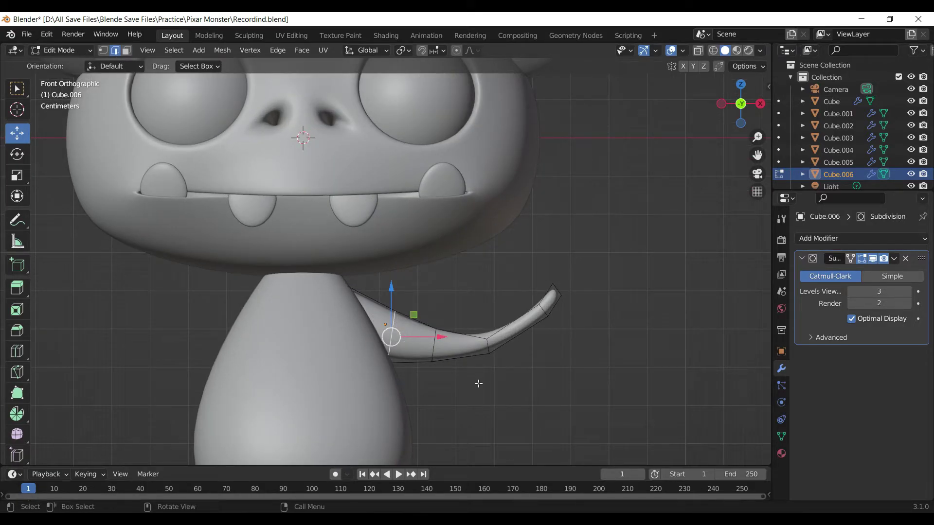
key(s)
click(479, 384)
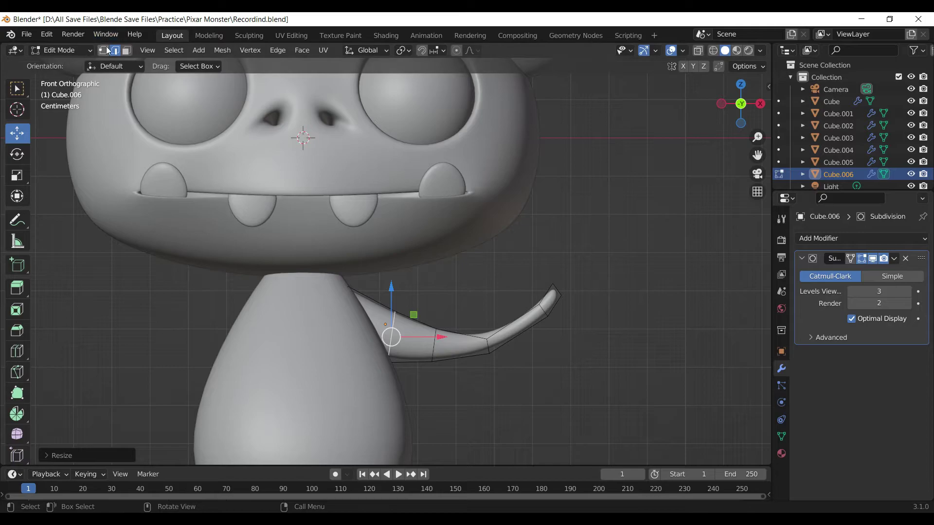
click(615, 404)
alt+click(487, 347)
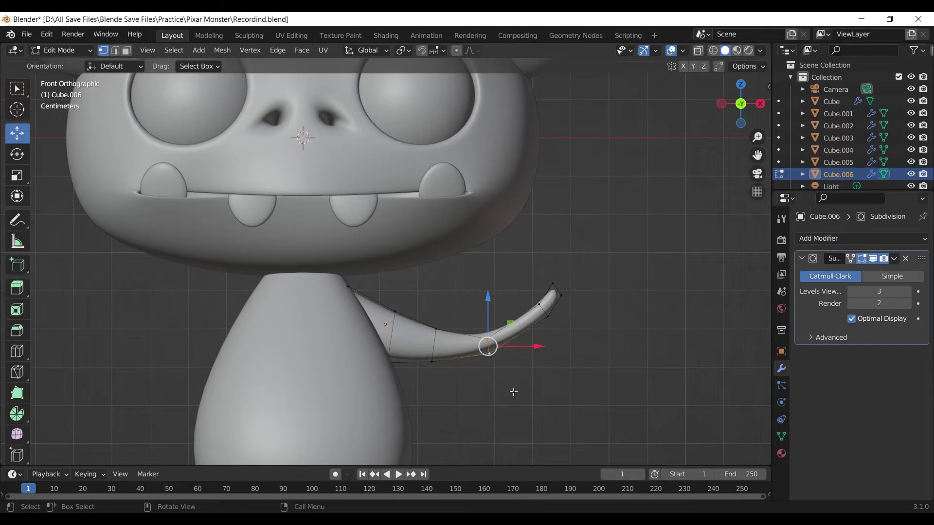
key(s)
click(518, 405)
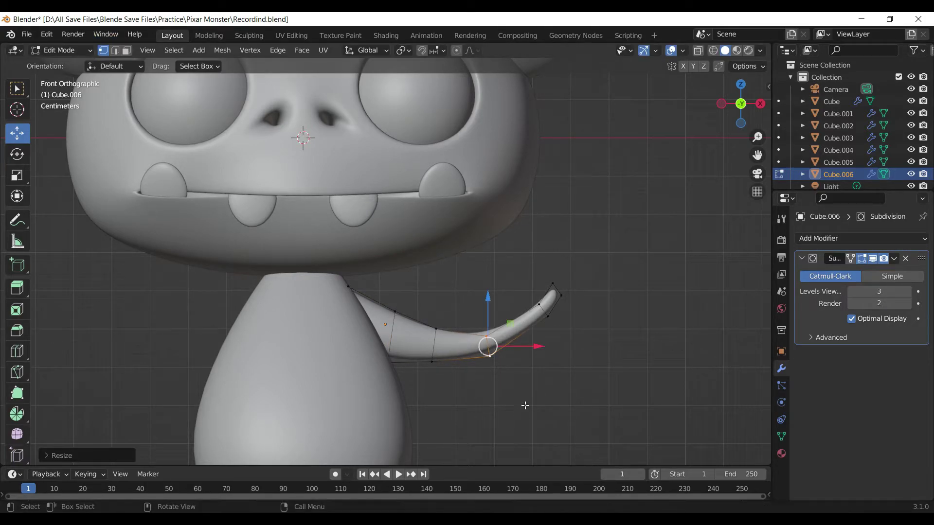
Deselect, orbit and zoom in close to the arm tip, and begin a loop cut
mouse_move(517, 404)
middle_down()
mouse_move(527, 395)
mouse_move(576, 406)
middle_up()
click(576, 406)
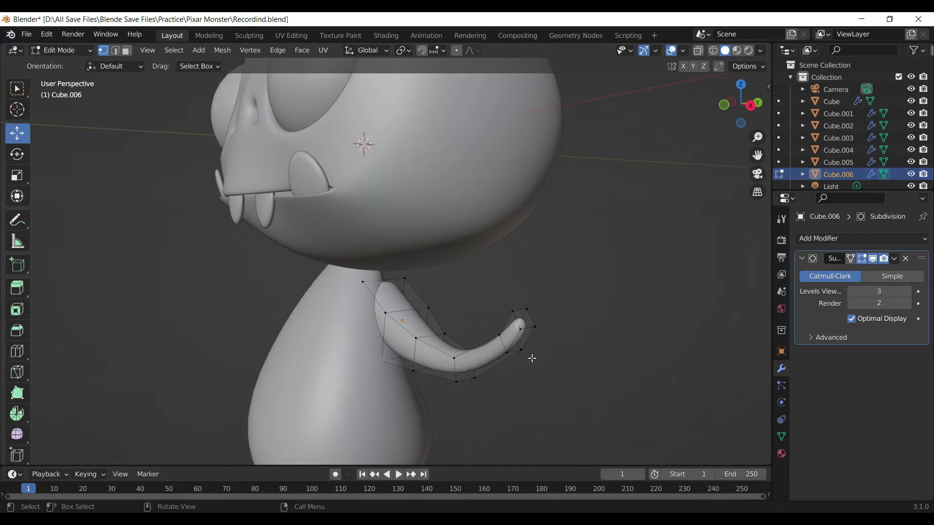
middle_drag(517, 355, 545, 350)
scroll(544, 350, up, 2)
scroll(553, 350, up, 2)
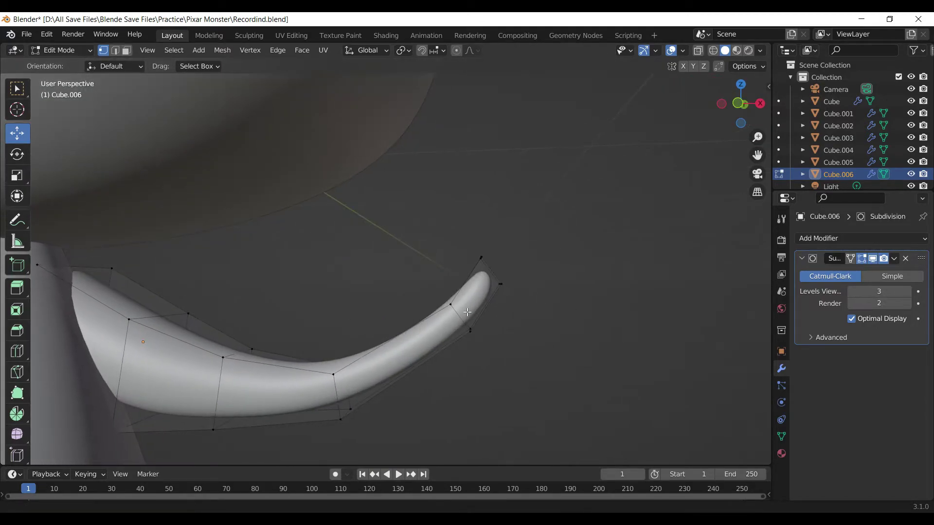
key(ctrl+r)
Place two new edge loops along the arm, sliding the second toward the tip
click(485, 299)
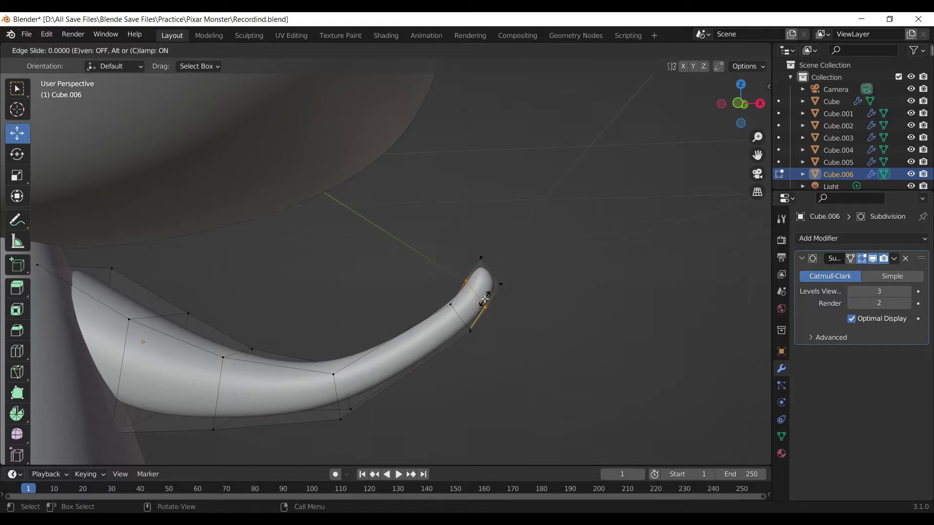
key(ctrl+r)
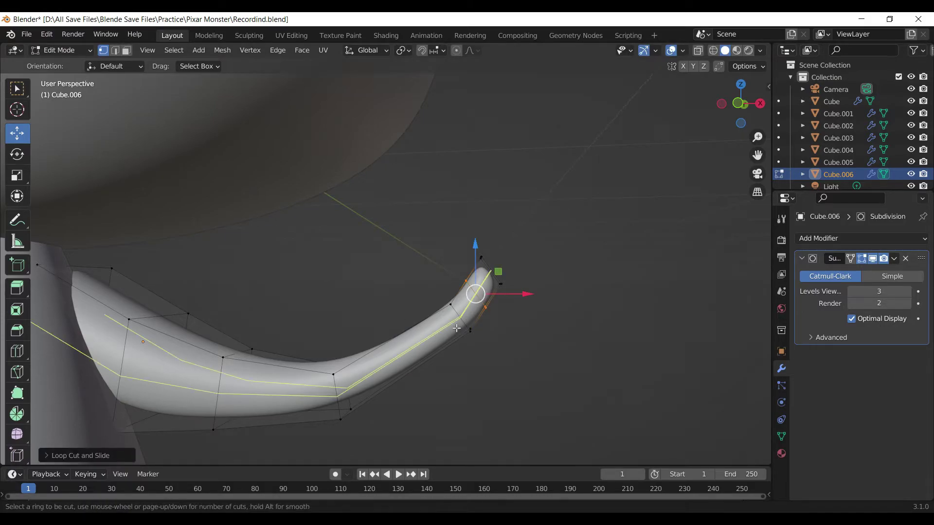
click(443, 325)
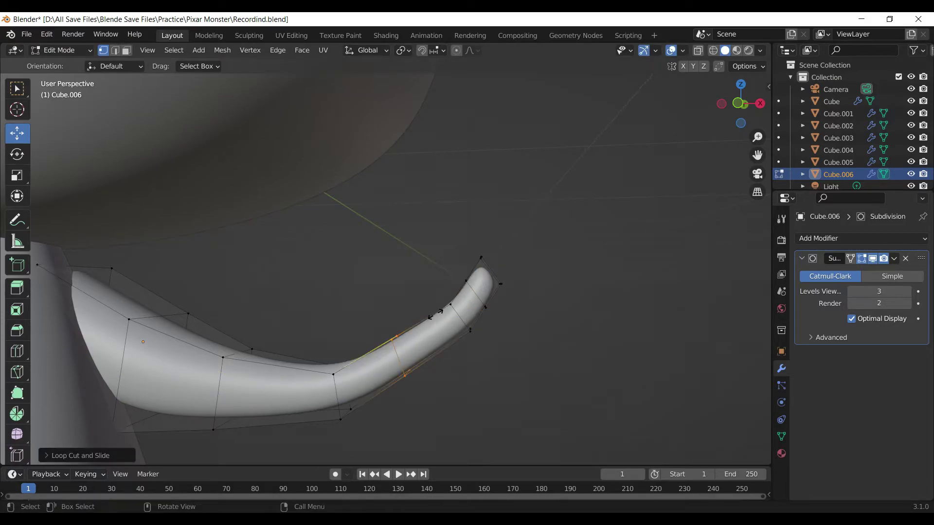
click(500, 306)
Select the arm's tip face in face mode and orbit to view it
click(128, 53)
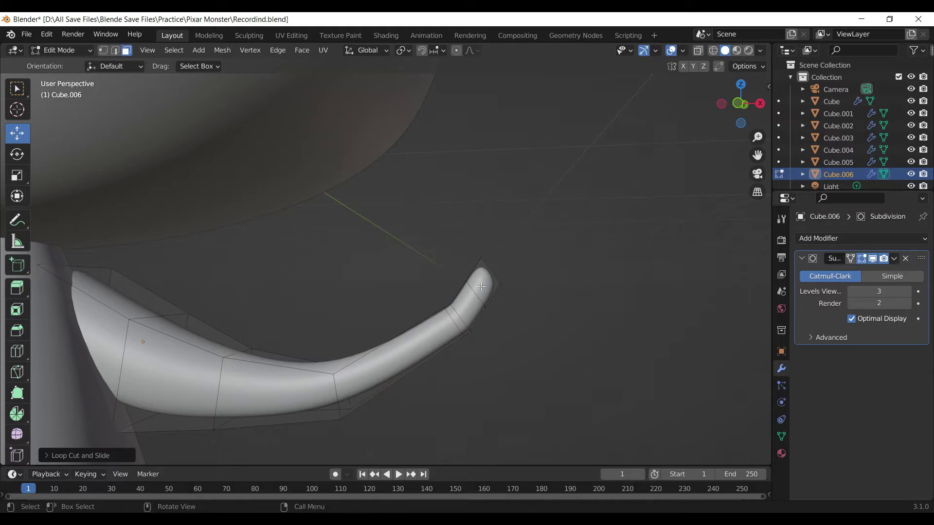
click(481, 275)
mouse_move(500, 323)
middle_down()
mouse_move(339, 288)
mouse_move(582, 221)
middle_up()
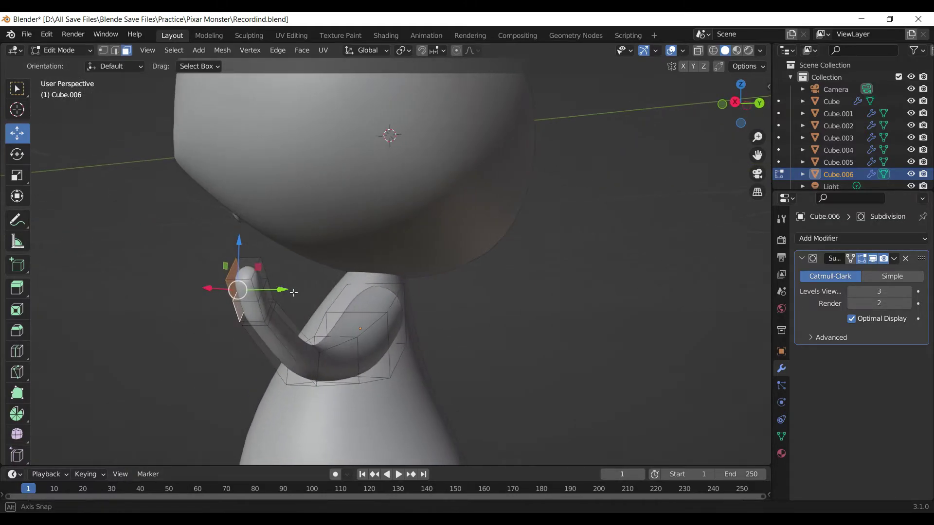
Make the arm's tip face perfectly round and enlarge it
right_click(581, 222)
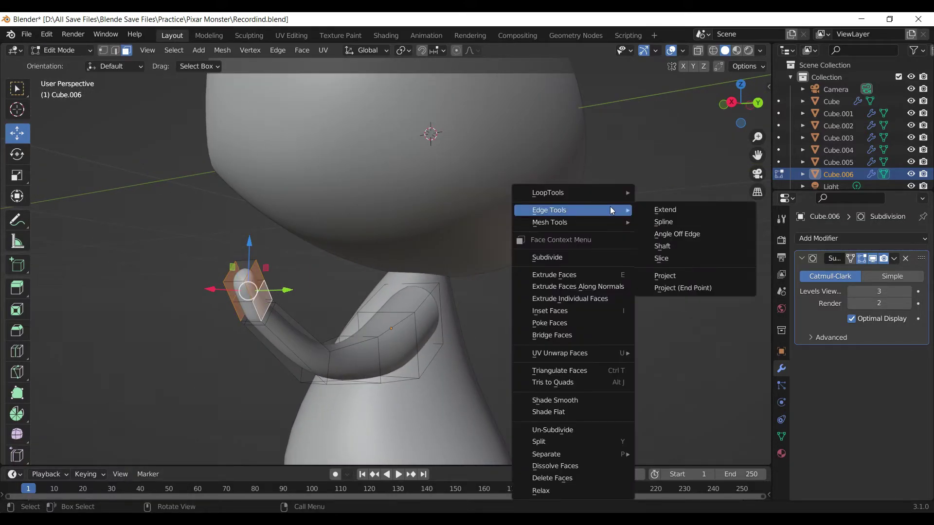
click(665, 205)
mouse_move(408, 281)
middle_down()
mouse_move(594, 287)
mouse_move(584, 306)
middle_up()
key(s)
click(603, 323)
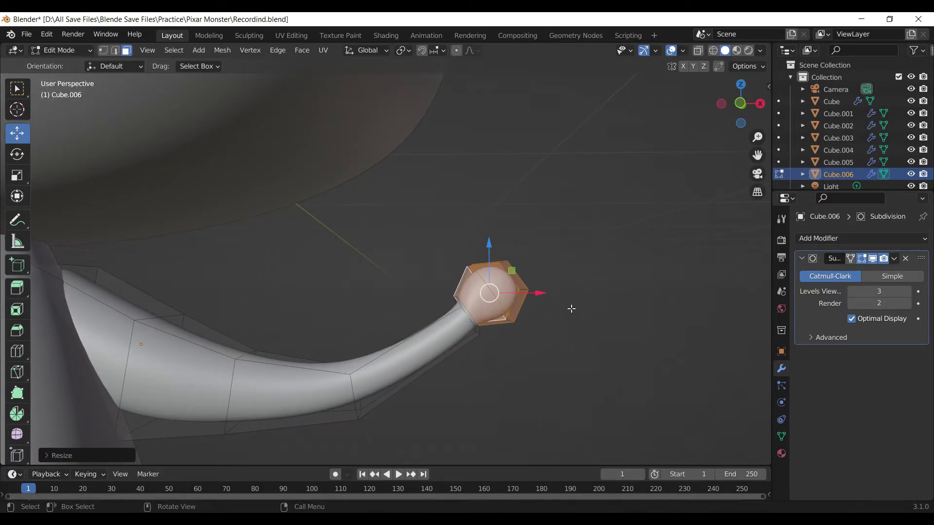
Repeatedly move and scale the tip face outward to swell it into a ball hand
key(g)
key(x)
key(z)
click(525, 282)
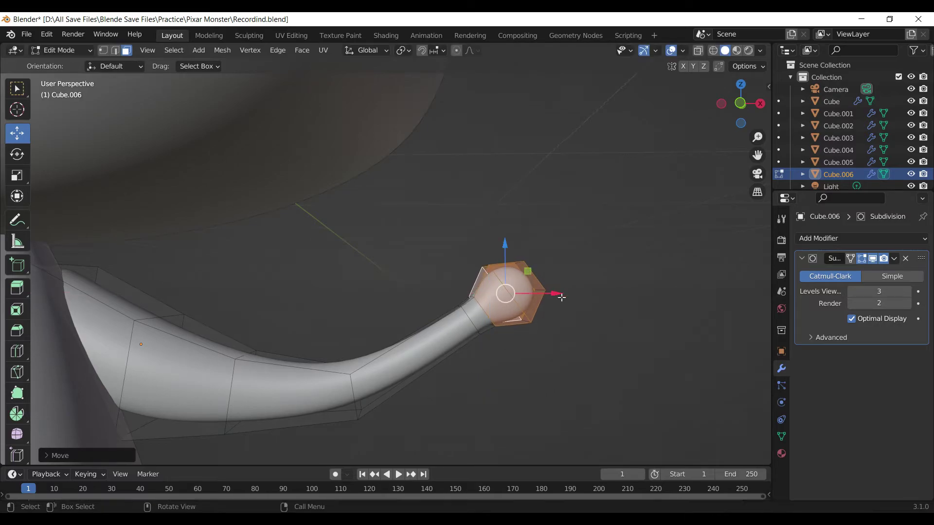
key(s)
click(584, 302)
key(g)
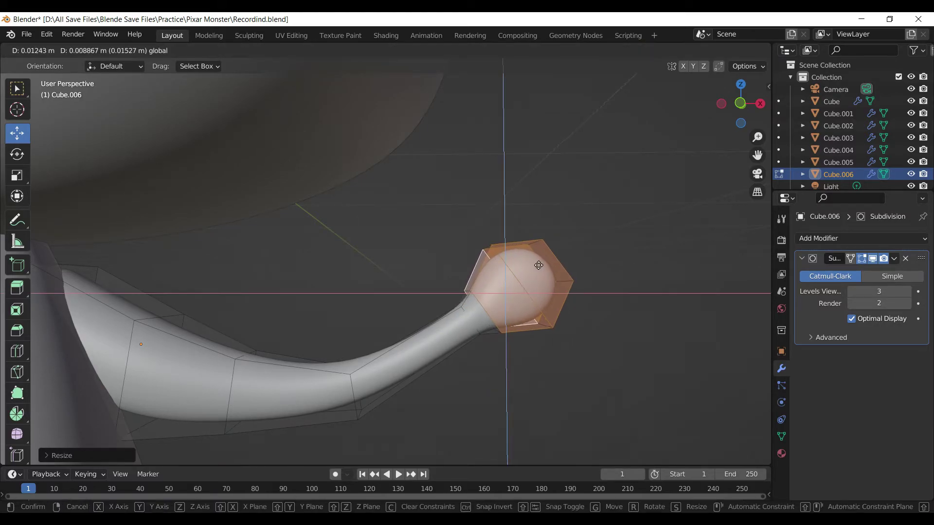
click(537, 267)
key(s)
click(556, 275)
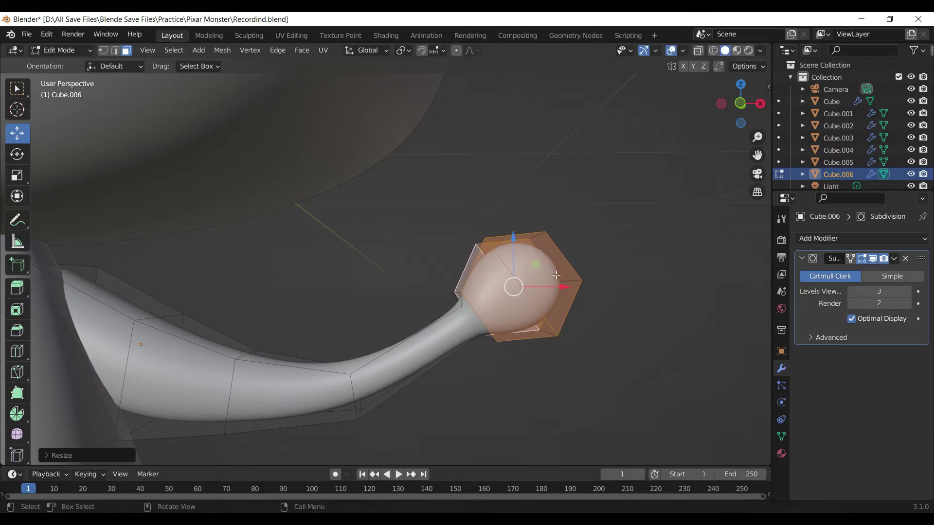
key(g)
click(540, 273)
Inset the end face of the ball hand
scroll(545, 287, down, 5)
click(544, 326)
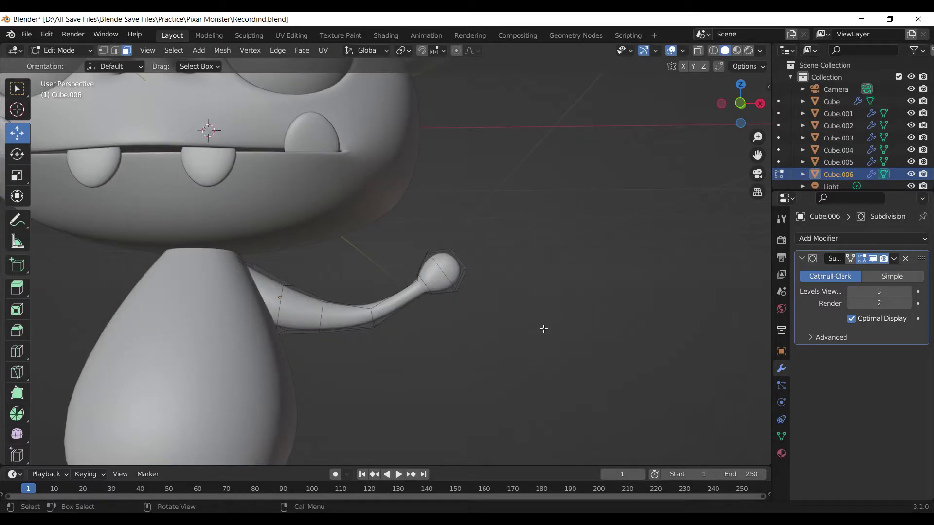
scroll(542, 326, up, 3)
mouse_move(542, 327)
middle_down()
mouse_move(495, 353)
mouse_move(513, 339)
middle_up()
scroll(490, 336, up, 4)
click(489, 334)
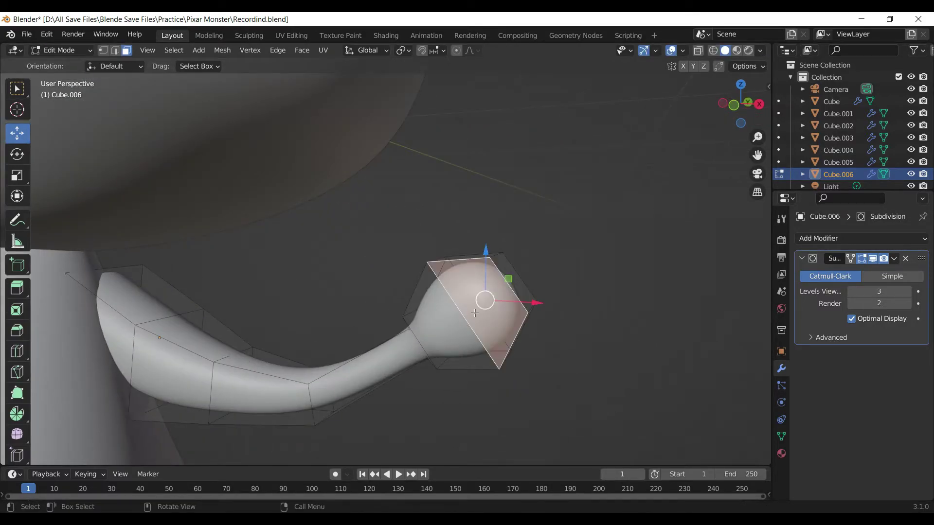
key(i)
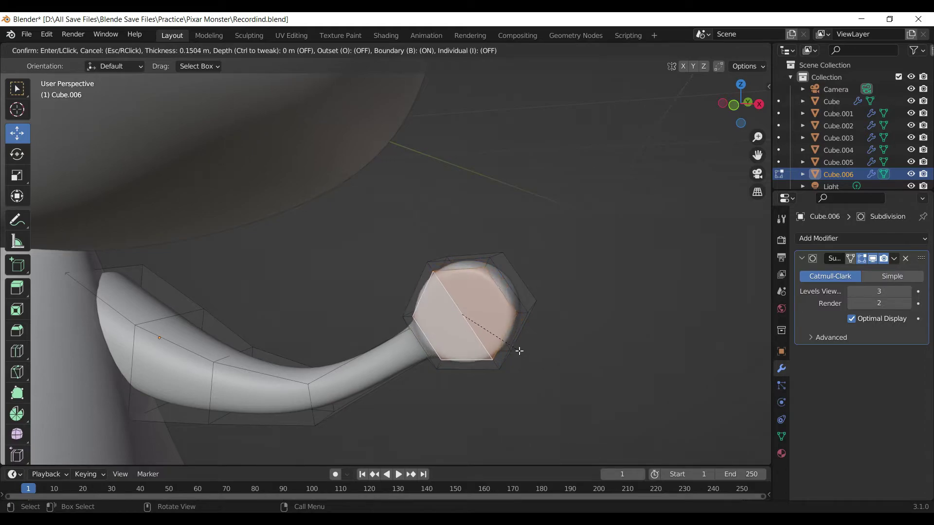
click(511, 349)
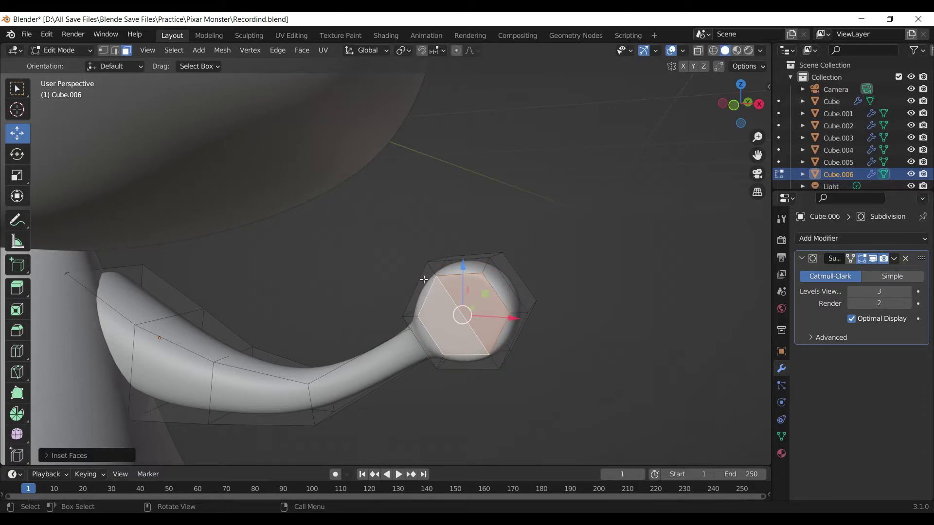
In edge select mode, move and resize the tip vertices to round out the hand
click(115, 51)
middle_drag(452, 343, 434, 334)
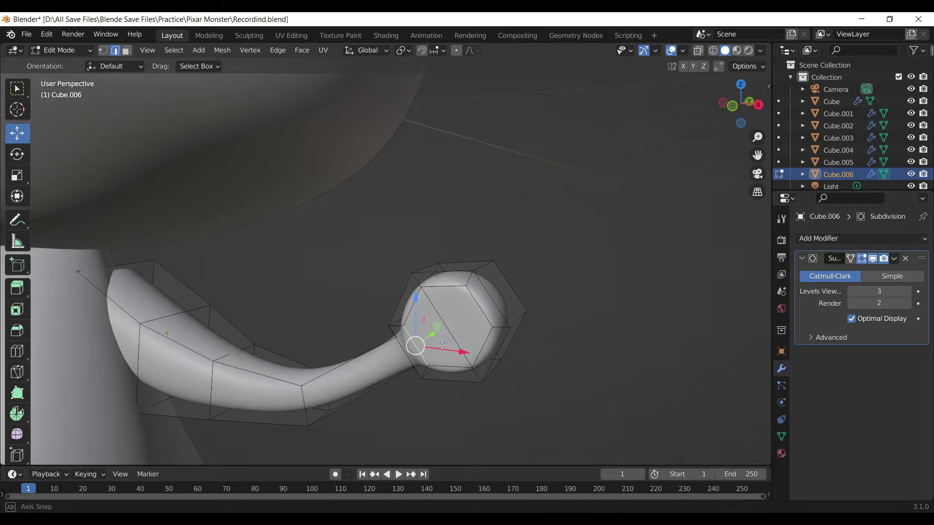
key(g)
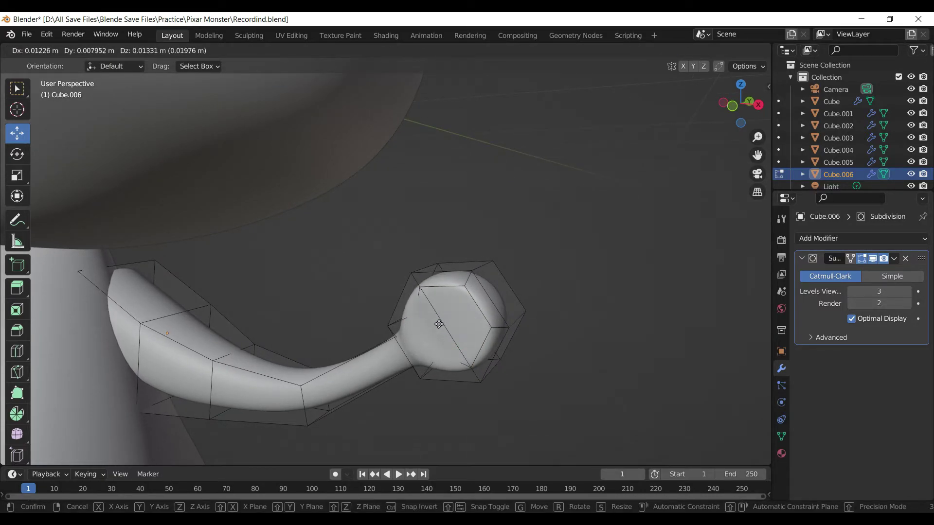
click(439, 324)
click(443, 324)
key(s)
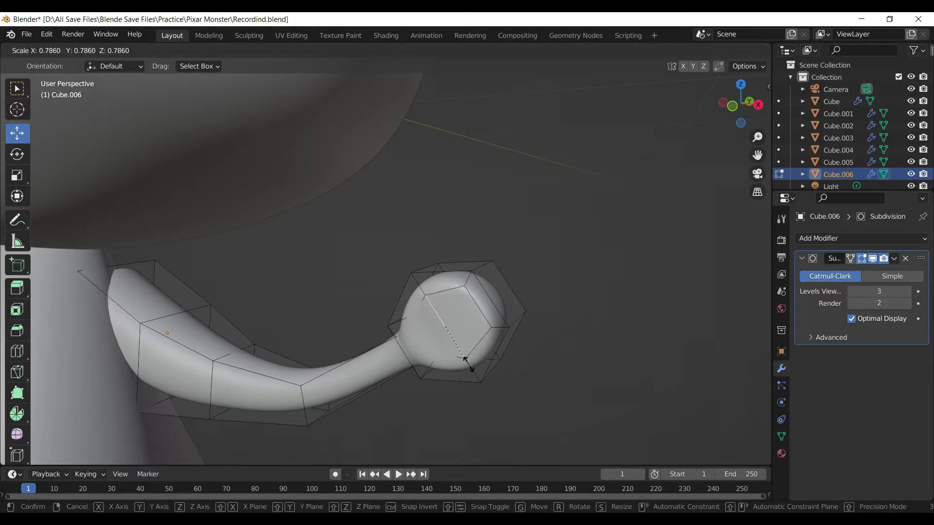
click(466, 359)
key(g)
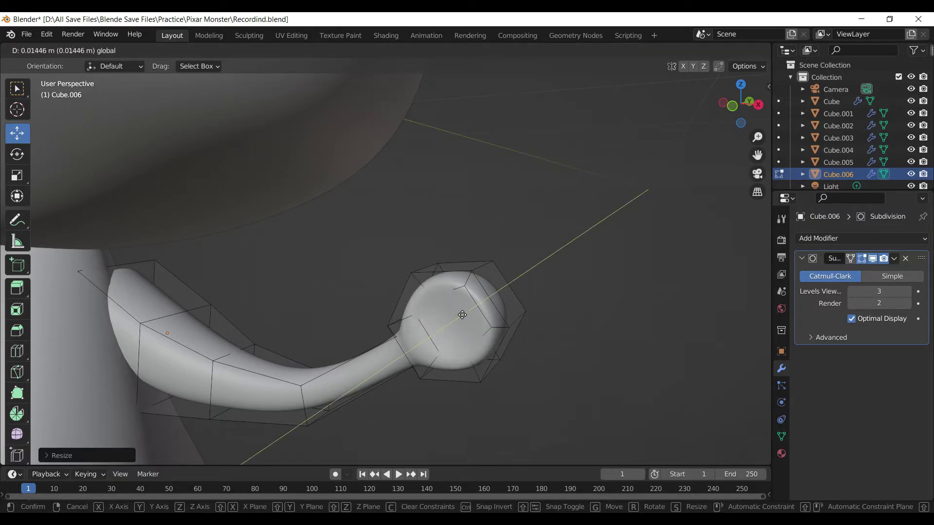
click(477, 308)
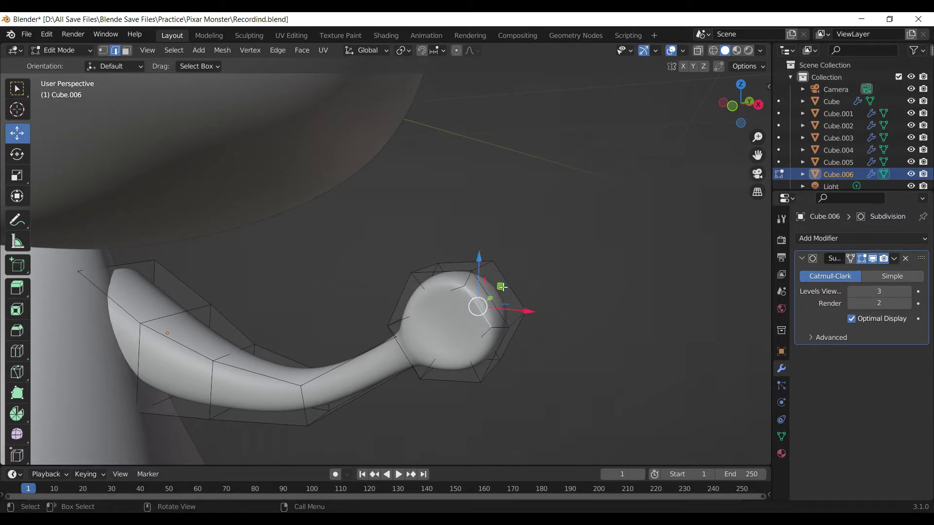
mouse_move(501, 287)
mouse_down()
mouse_move(483, 314)
mouse_move(470, 308)
mouse_up()
Review the finished hand in Object Mode, then reselect the arm and re-enter Edit Mode
key(Tab)
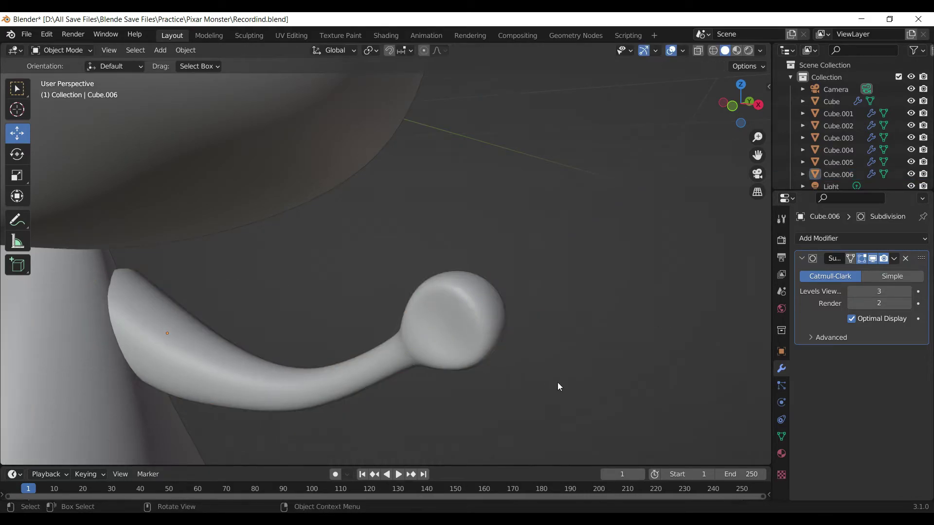
scroll(557, 382, down, 4)
shift+middle_drag(487, 355, 530, 339)
scroll(532, 345, down, 2)
scroll(530, 349, down, 3)
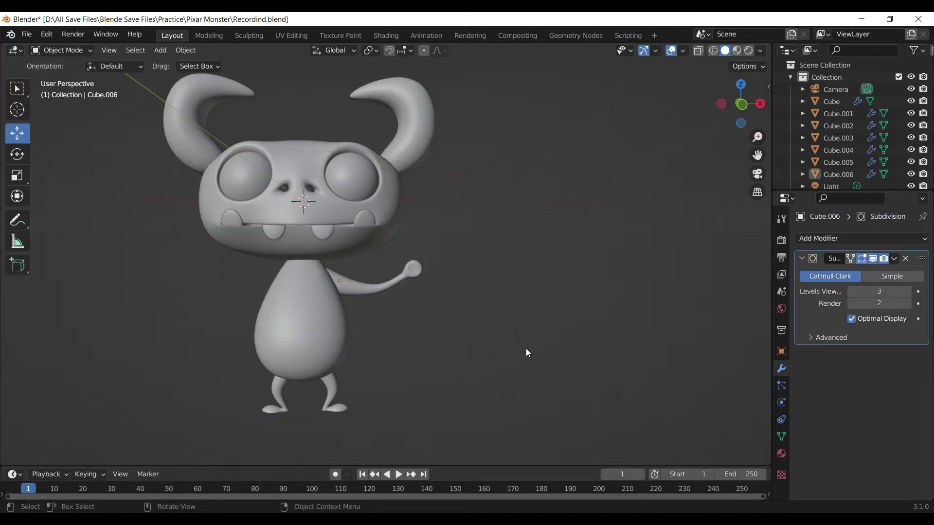
click(363, 292)
scroll(384, 299, up, 2)
scroll(402, 307, up, 2)
key(Tab)
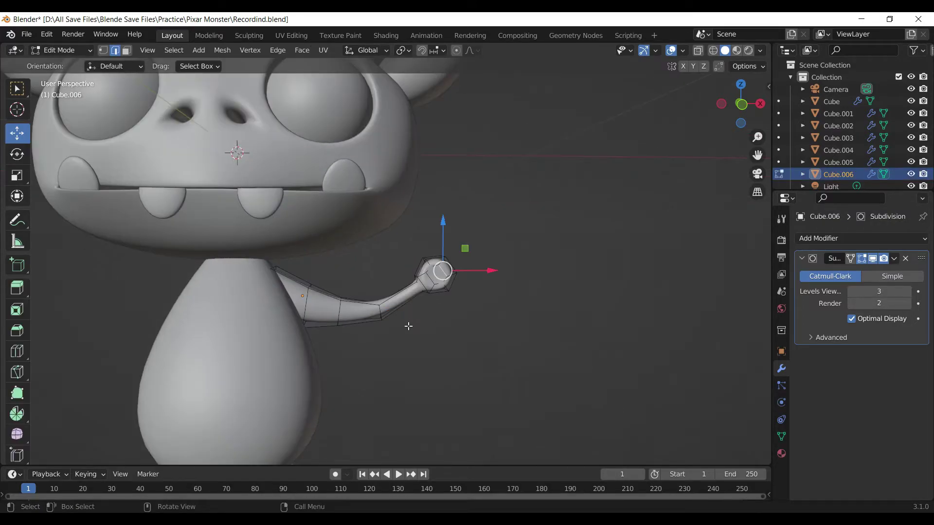
scroll(403, 336, up, 2)
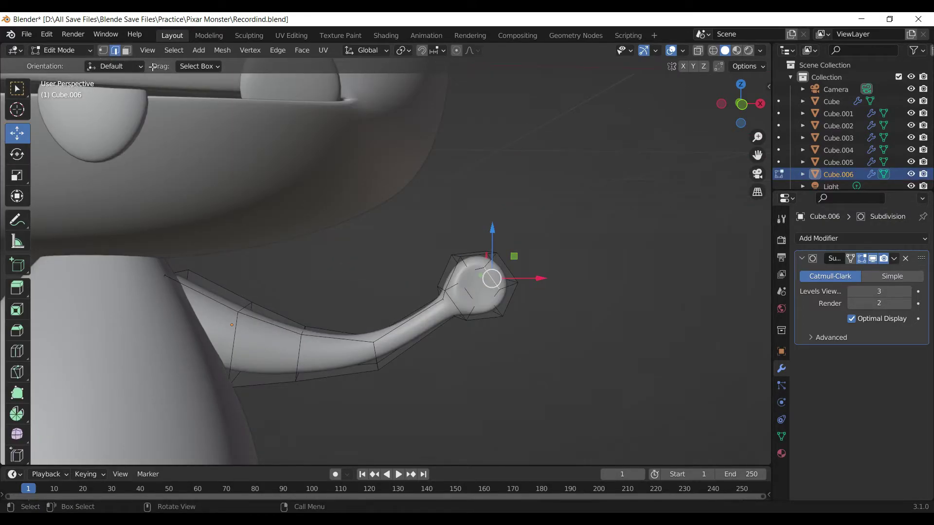
Move a vertical arm edge loop up and to the right
key(alt+a)
click(376, 359)
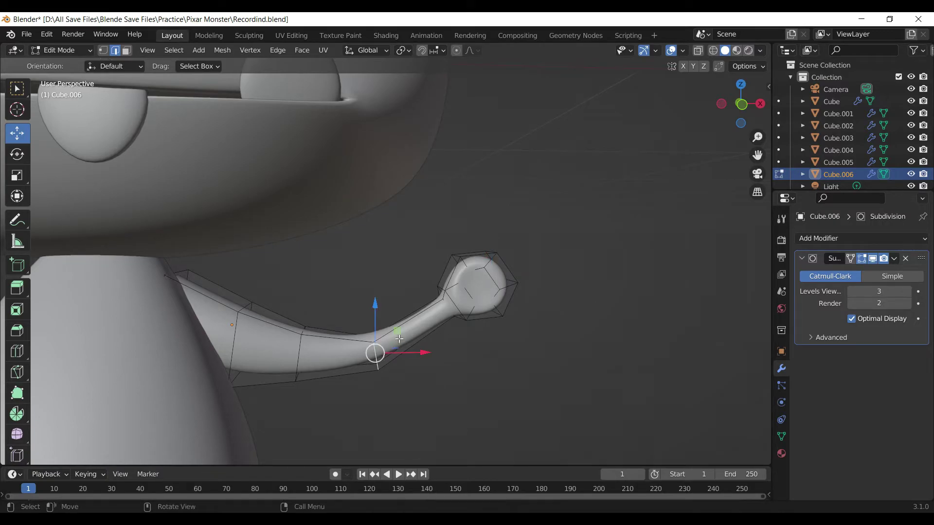
drag(400, 338, 407, 320)
click(417, 388)
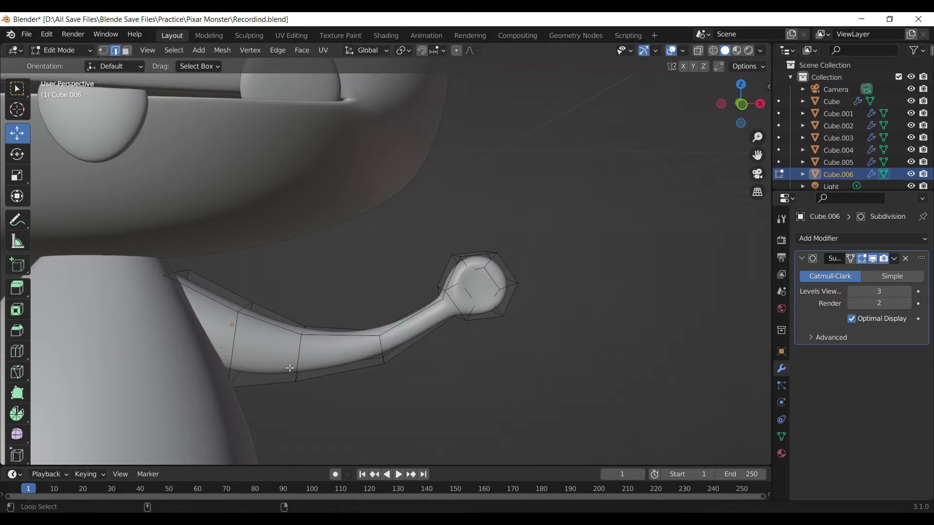
In front view, rotate and nudge the edge loop near the arm's bend, then return to Object Mode
click(300, 354)
key(KP_1)
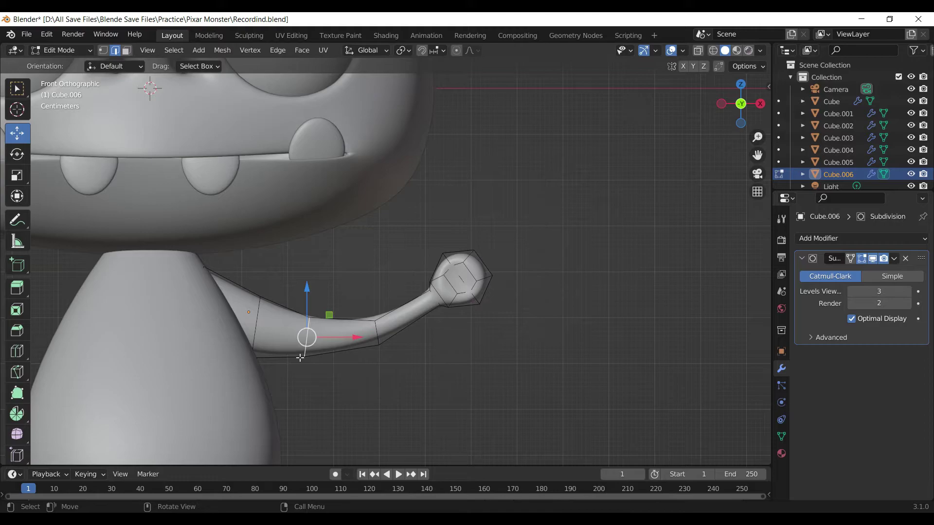
key(r)
click(302, 359)
key(g)
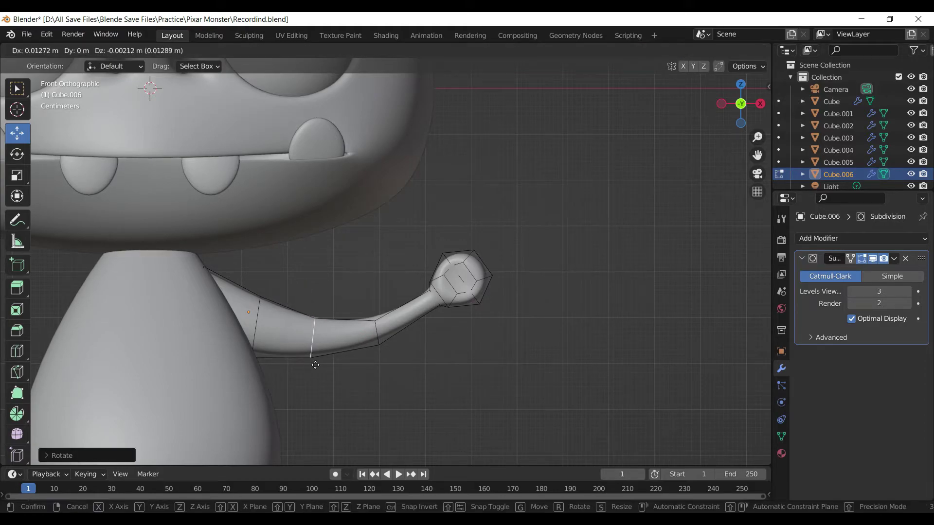
click(312, 364)
scroll(454, 409, down, 5)
scroll(454, 410, down, 4)
key(Tab)
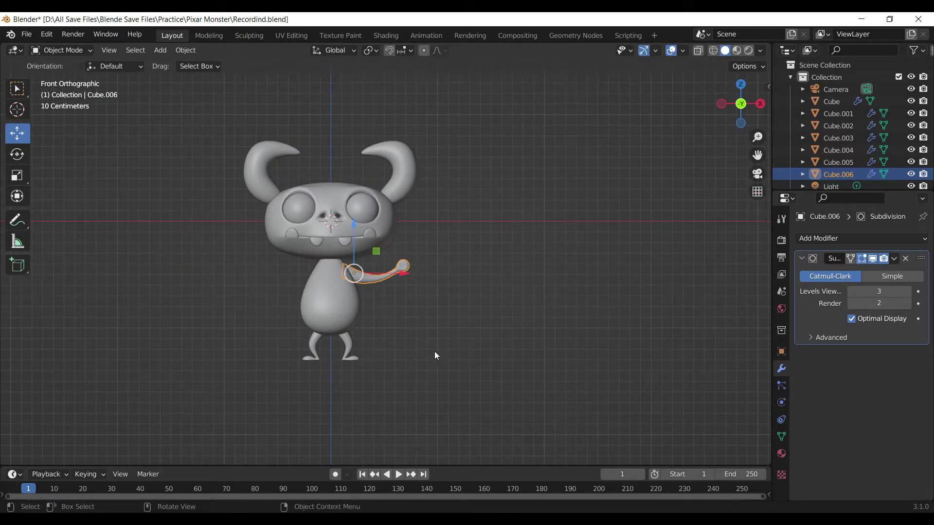
Add a Mirror modifier to the arm using Cube.004 as mirror object, and save
click(803, 258)
click(827, 239)
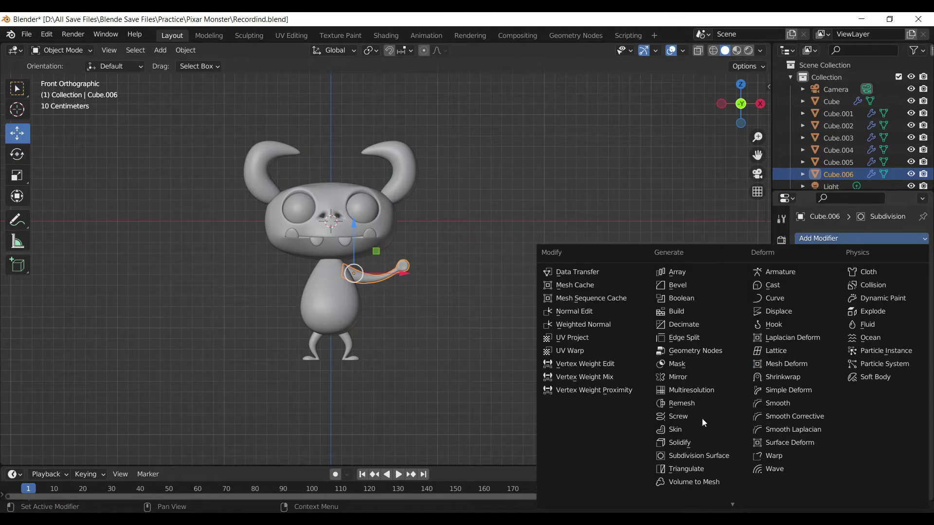
click(682, 377)
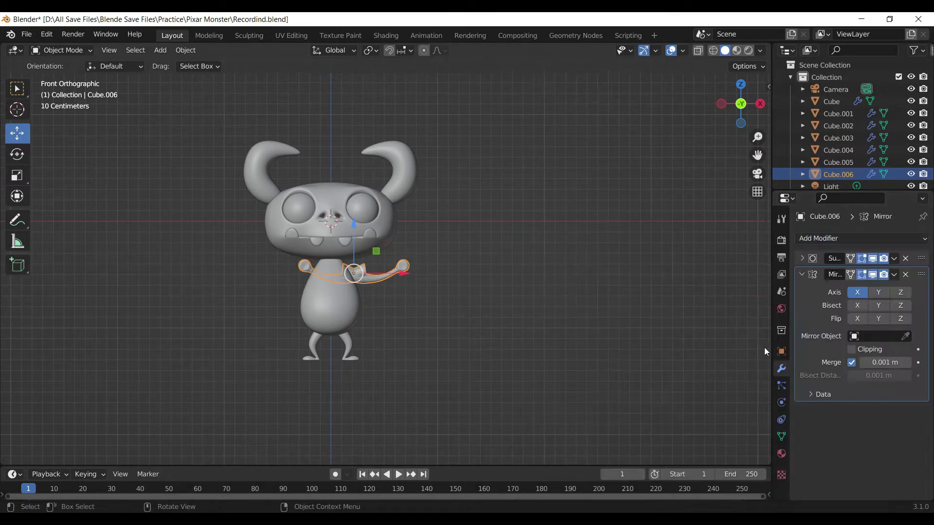
click(905, 336)
click(398, 306)
click(471, 335)
scroll(472, 332, up, 1)
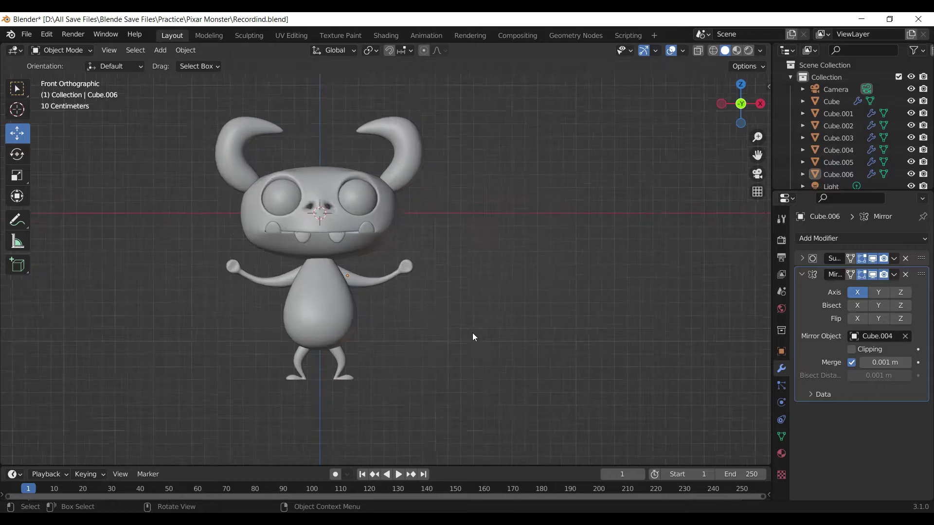
key(ctrl+s)
Move the mirrored arms along the Y axis
mouse_move(474, 331)
middle_down()
mouse_move(350, 362)
mouse_move(257, 323)
mouse_move(387, 255)
middle_up()
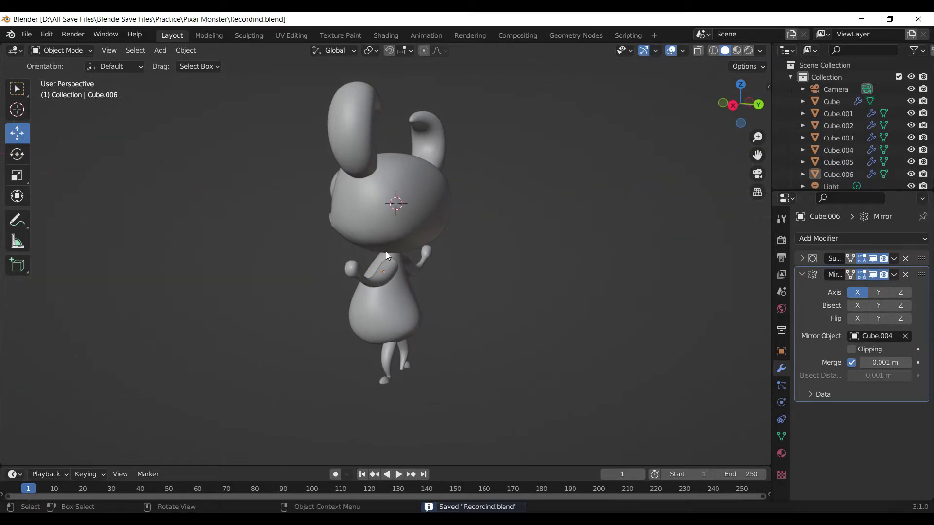
click(387, 256)
scroll(387, 255, up, 2)
drag(430, 276, 370, 281)
scroll(427, 272, up, 2)
mouse_move(310, 318)
middle_down()
mouse_move(395, 340)
mouse_move(503, 342)
mouse_move(513, 331)
middle_up()
scroll(503, 342, down, 3)
Shrink the selected arm faces and shift them toward the body in Edit Mode
click(394, 285)
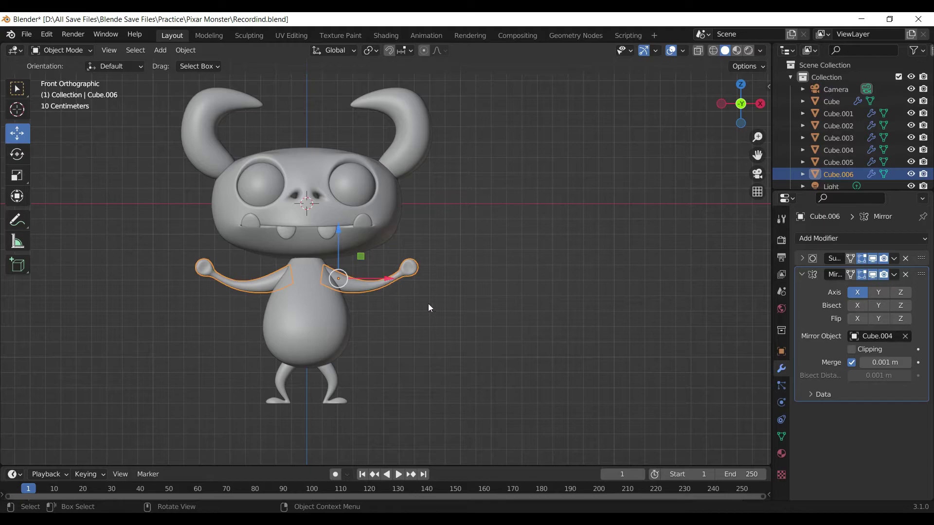
key(Tab)
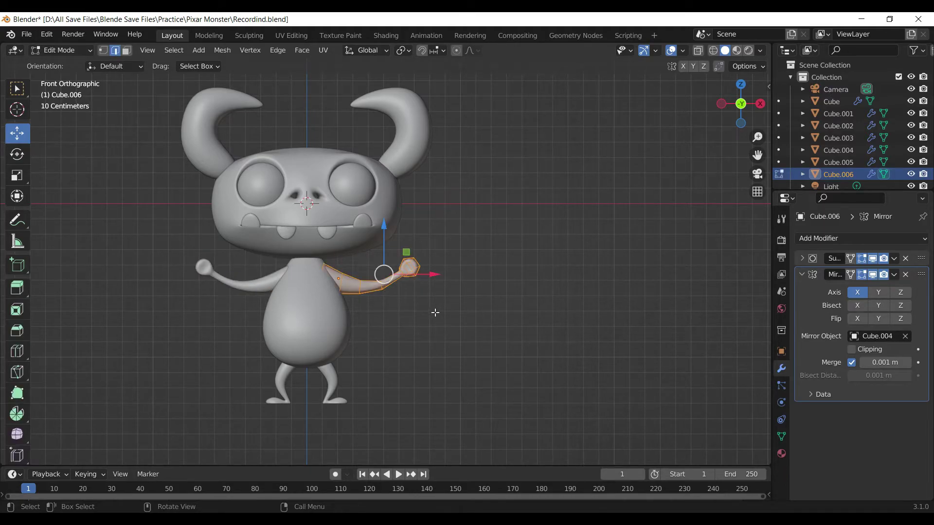
key(s)
click(427, 309)
drag(431, 275, 422, 274)
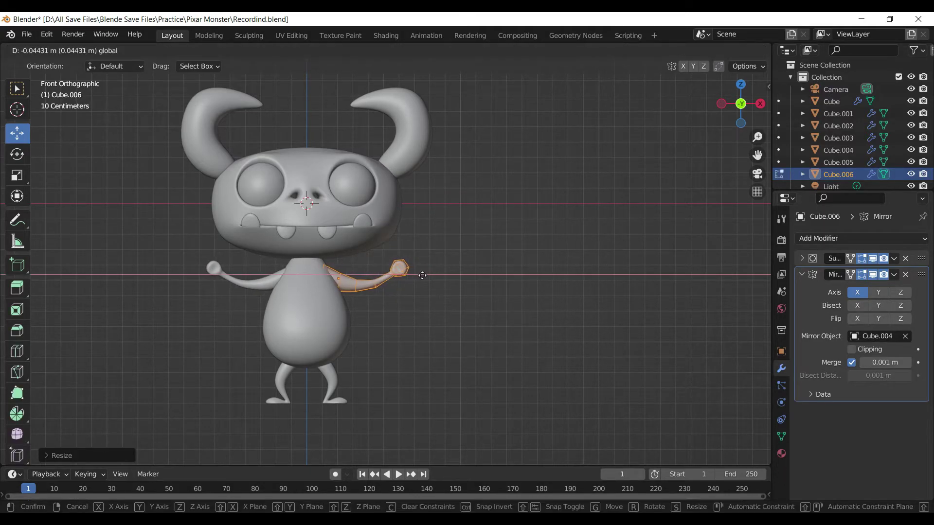
key(Tab)
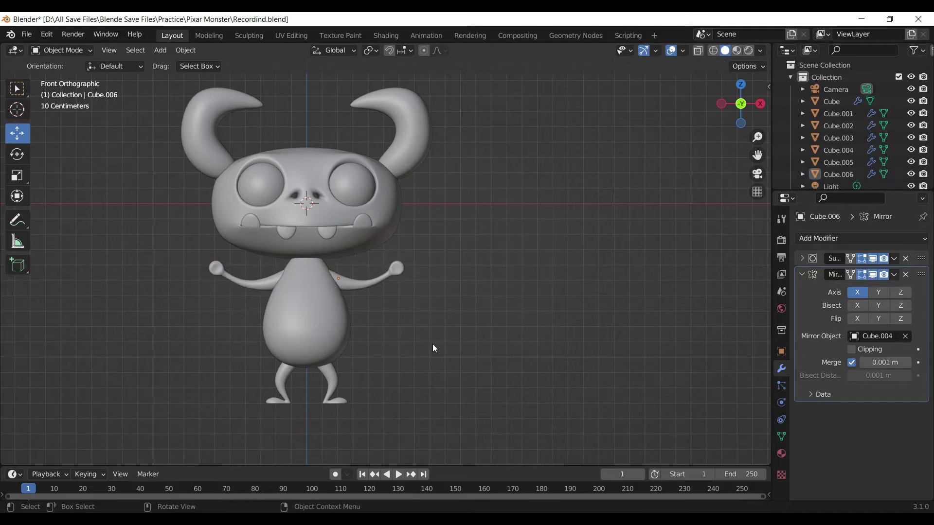
scroll(384, 263, down, 2)
click(339, 278)
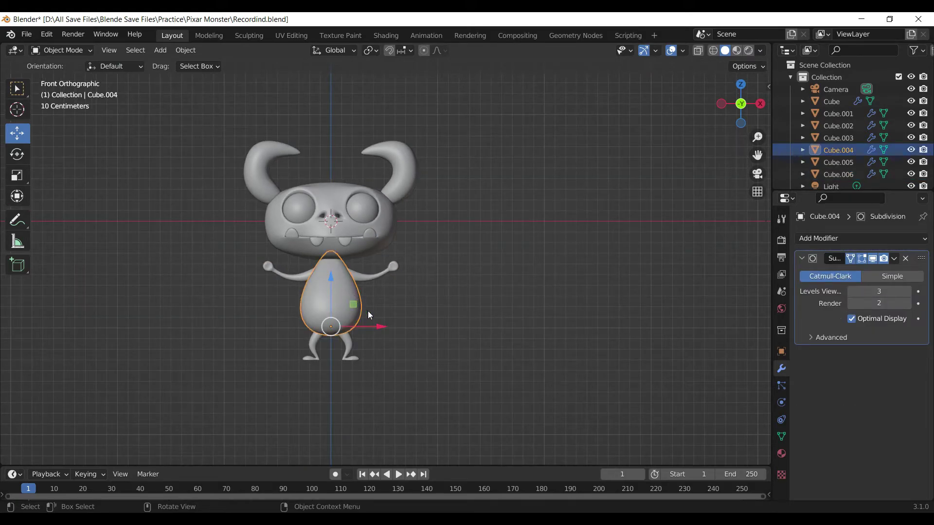
Scale Cube.004's middle edge loop down to 0.817 to slim the waist
scroll(281, 261, up, 3)
key(Tab)
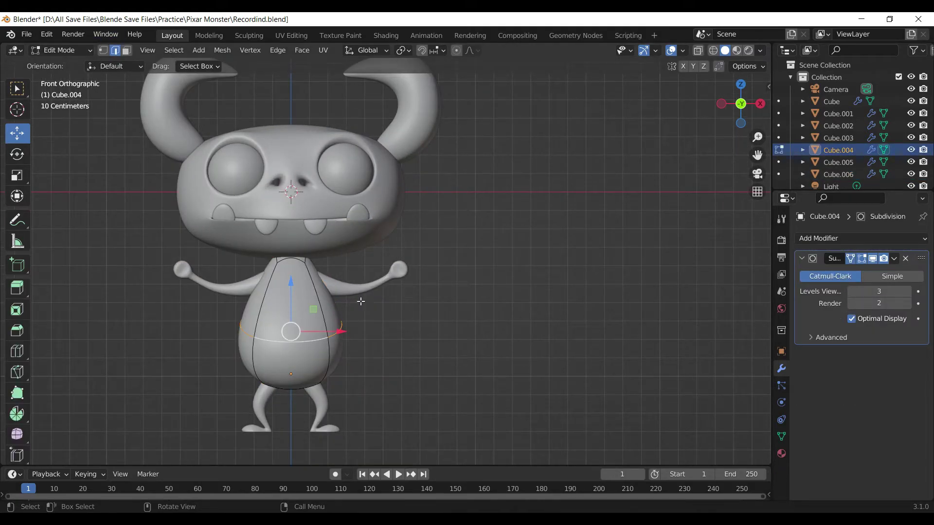
key(s)
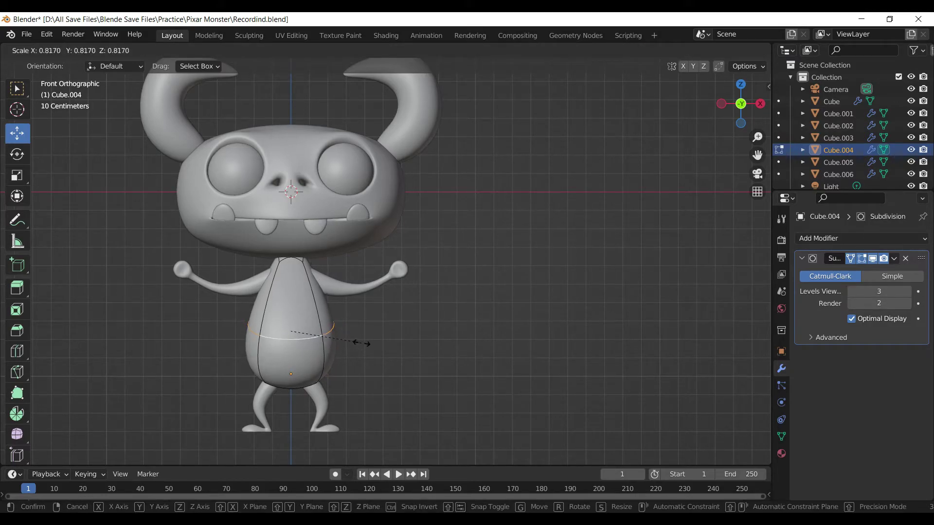
click(359, 342)
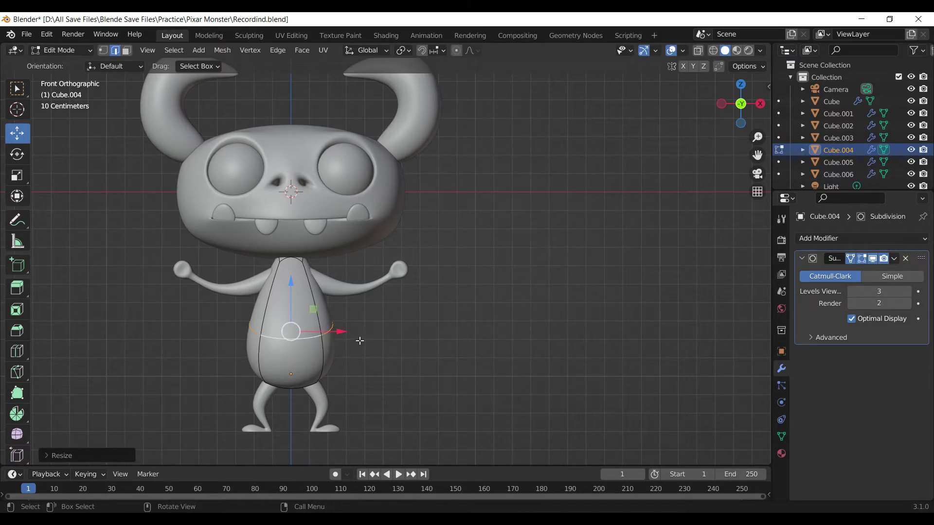
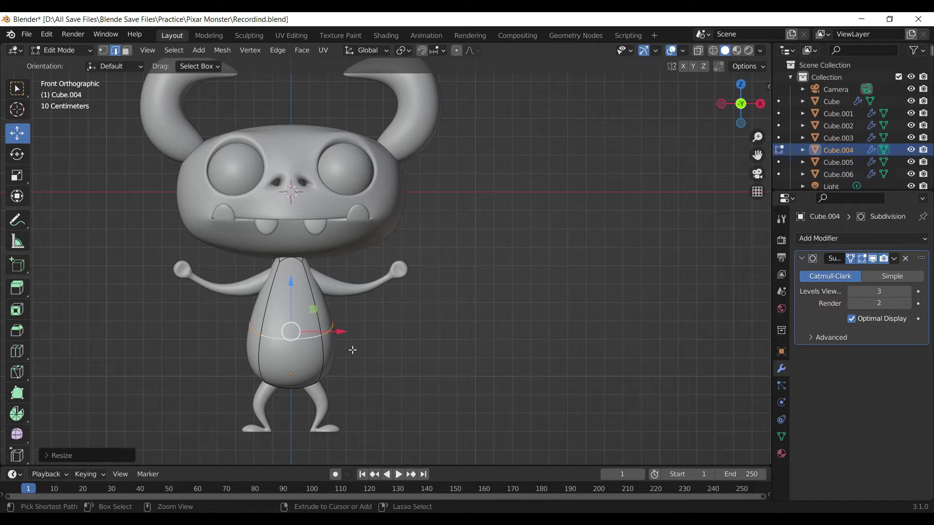
Redo the body edge-loop scaling, then squash the whole body shorter along Z
key(ctrl+z)
key(s)
click(359, 355)
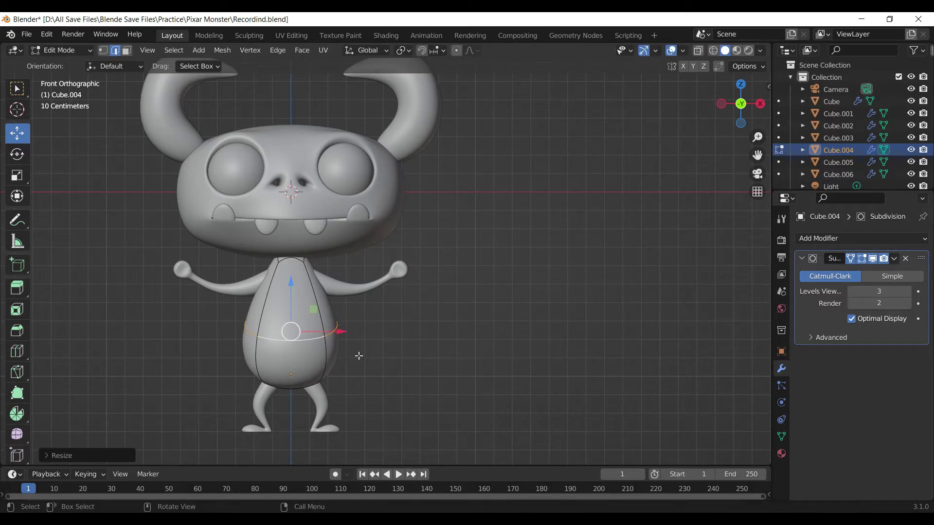
key(a)
key(s)
key(z)
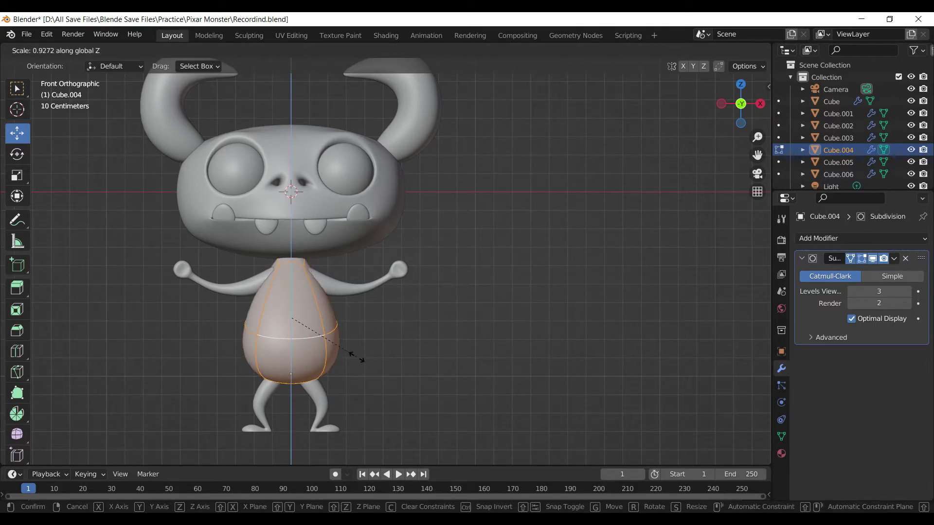
click(350, 344)
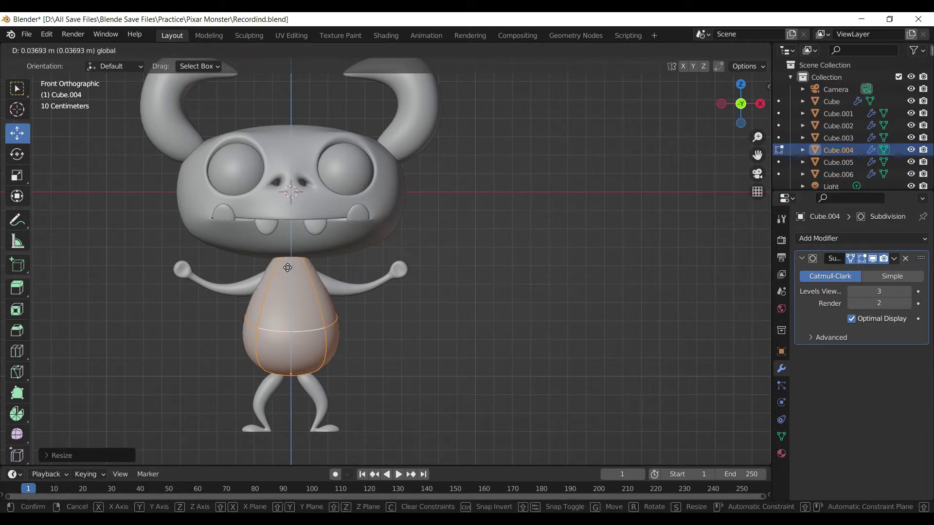
In Object Mode, move the legs object up so it still meets the shortened body
key(Tab)
click(317, 409)
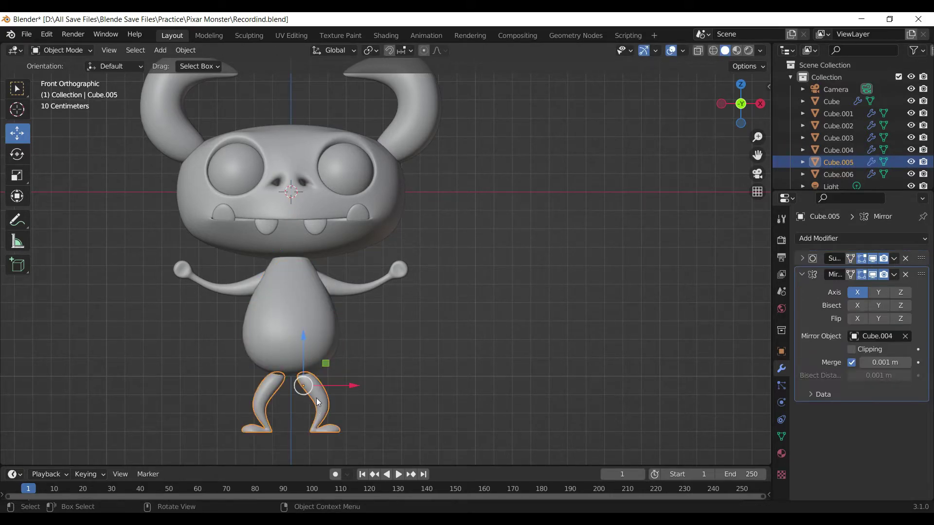
key(g)
click(303, 337)
click(418, 390)
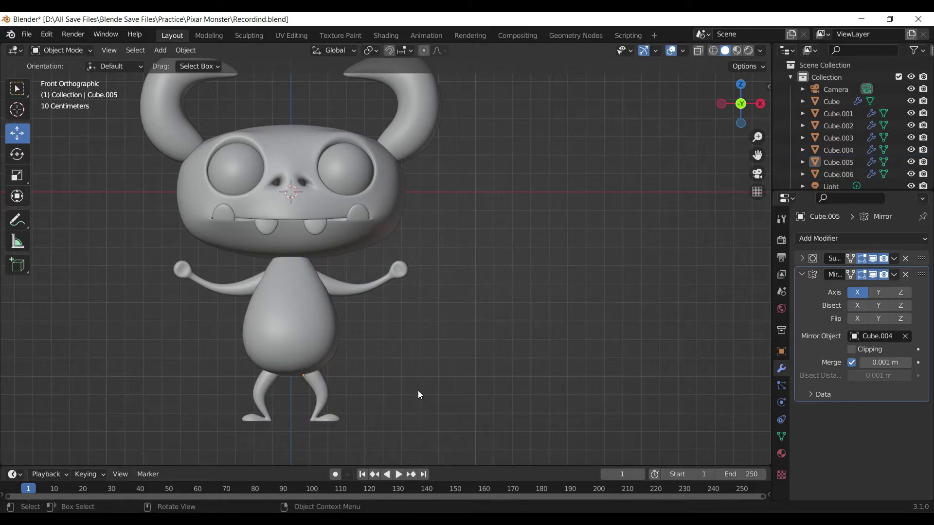
scroll(419, 390, down, 2)
key(shift+a)
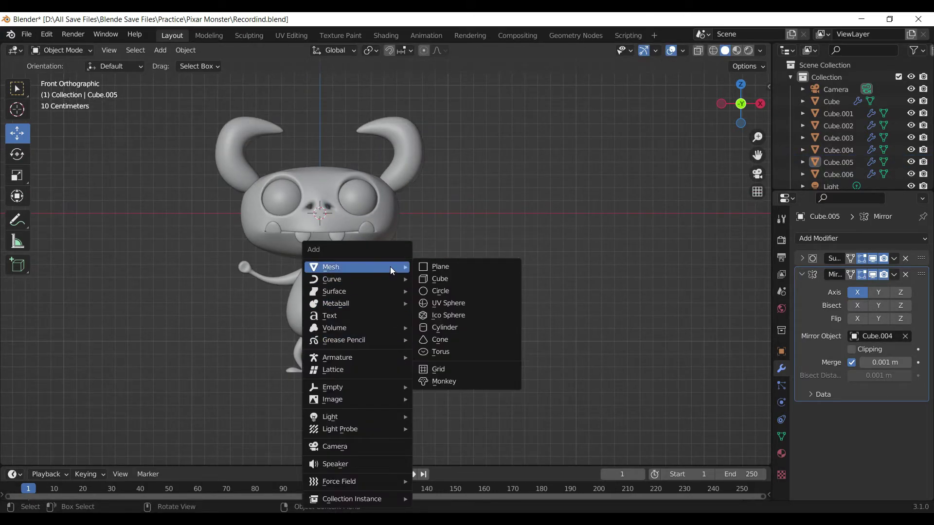
Add a cube with a Subdivision modifier, Shade Smooth and render level 3
click(469, 277)
key(ctrl+3)
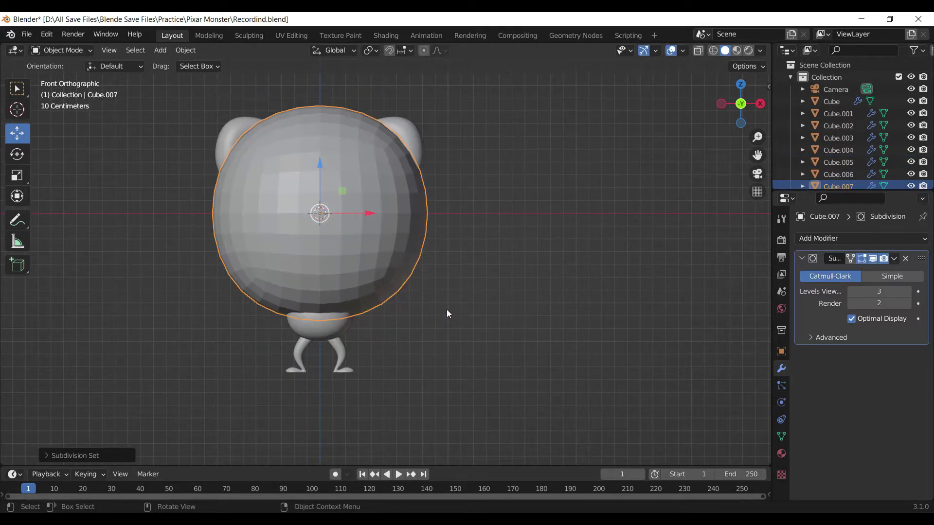
right_click(436, 261)
click(437, 262)
click(910, 304)
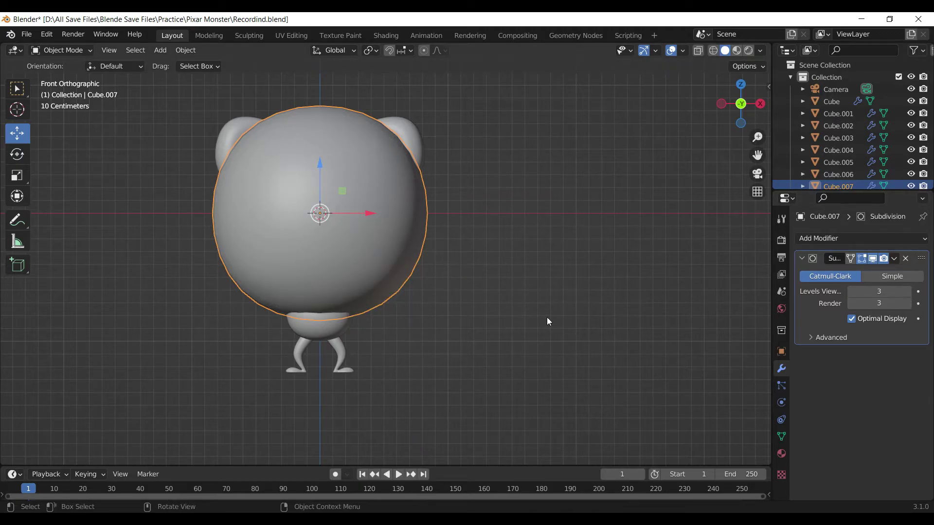
middle_drag(546, 317, 549, 332)
Shrink the new sphere and place it beside the head near the mouth
key(s)
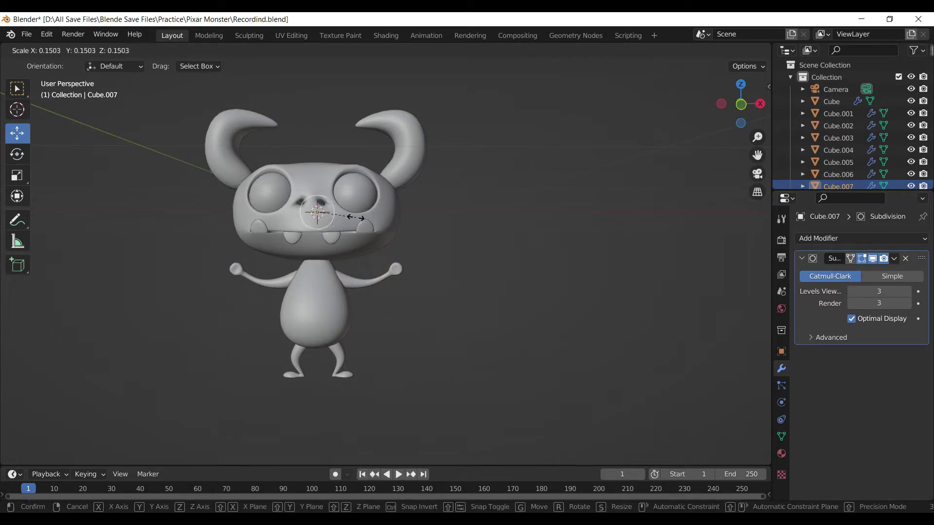
click(340, 215)
key(g)
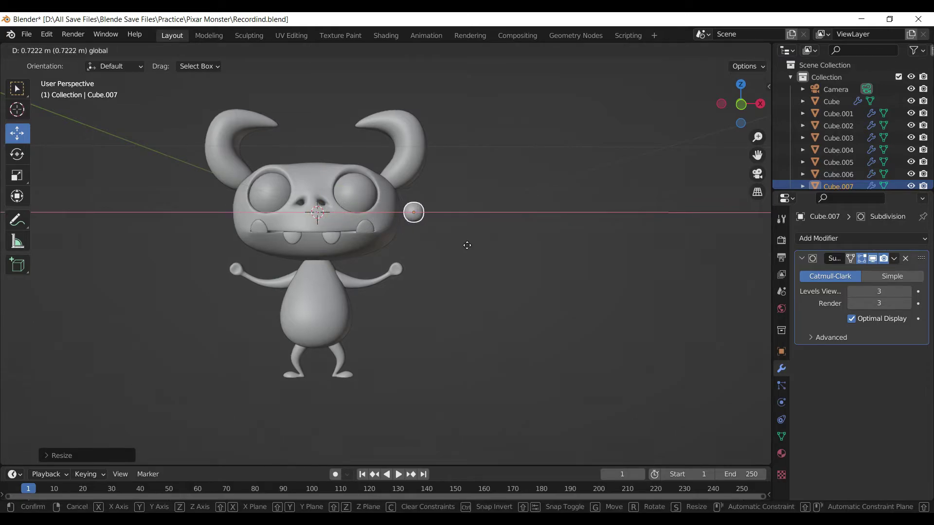
click(465, 244)
scroll(466, 281, up, 2)
scroll(450, 367, up, 1)
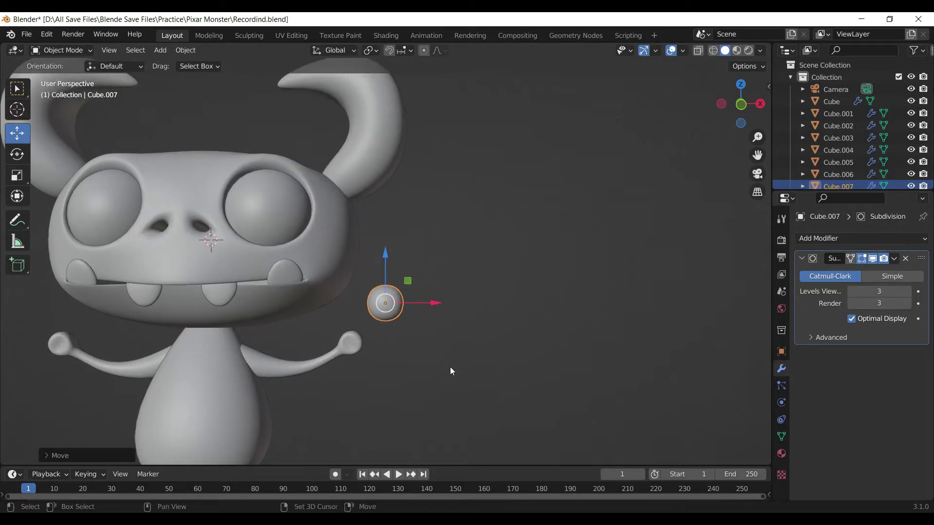
scroll(422, 298, up, 3)
key(g)
click(408, 354)
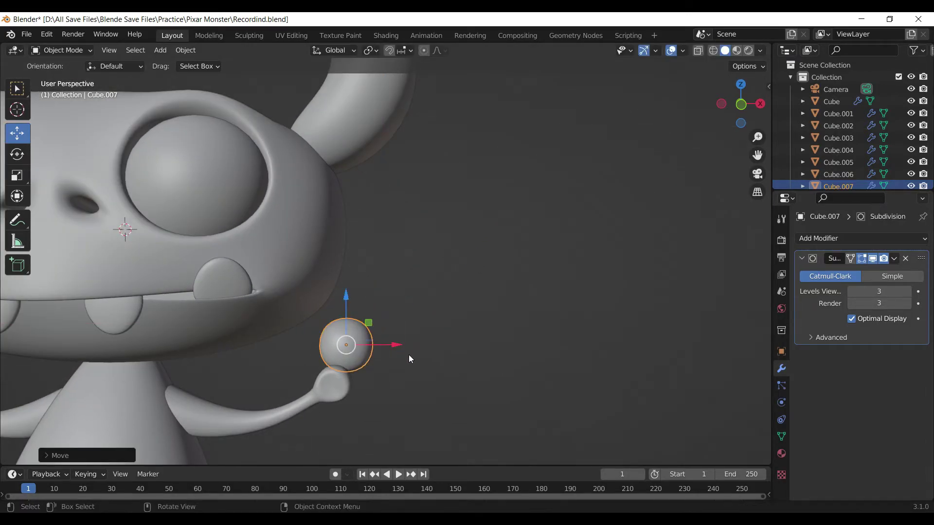
Shrink the sphere further and push it along Y to sit above the hand
key(s)
click(389, 349)
scroll(475, 349, down, 2)
middle_drag(475, 349, 362, 368)
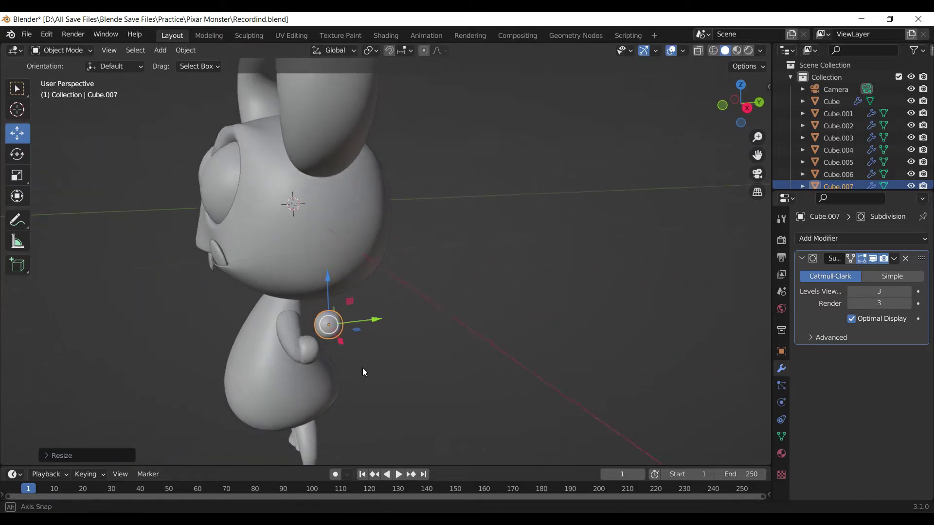
key(g)
key(y)
click(362, 332)
mouse_move(339, 312)
middle_down()
mouse_move(440, 302)
mouse_move(348, 329)
mouse_move(411, 323)
mouse_move(365, 360)
mouse_move(453, 332)
middle_up()
In face select mode, extrude one face of the sphere and shrink its end
key(Tab)
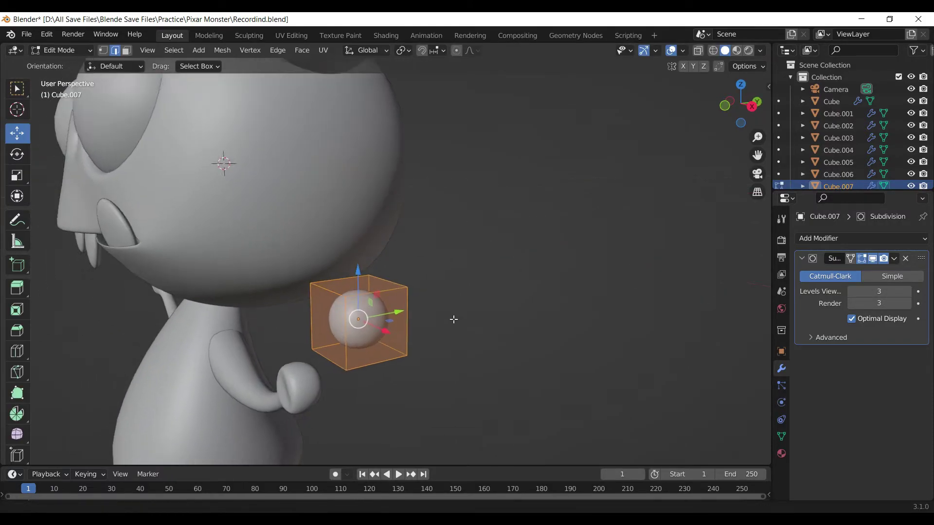
click(129, 50)
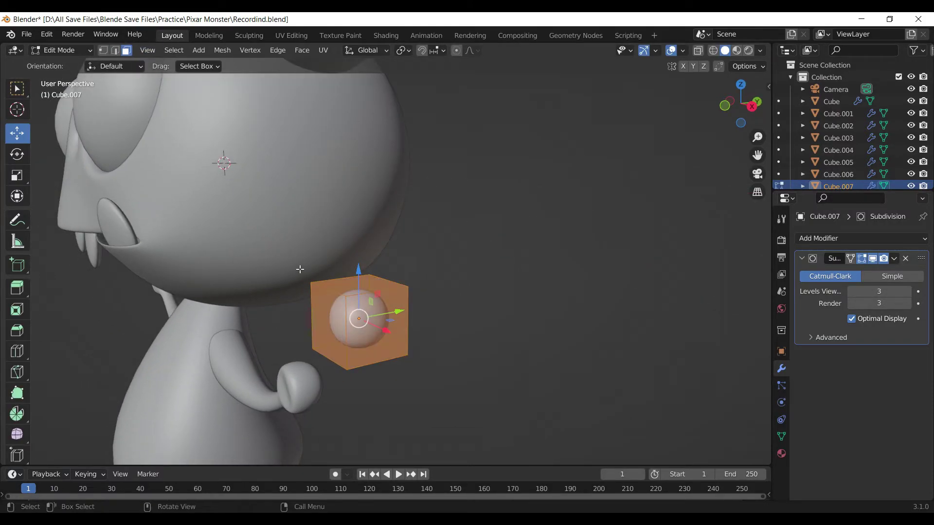
click(326, 327)
key(e)
click(350, 355)
mouse_move(350, 355)
middle_down()
mouse_move(353, 341)
mouse_move(319, 307)
middle_up()
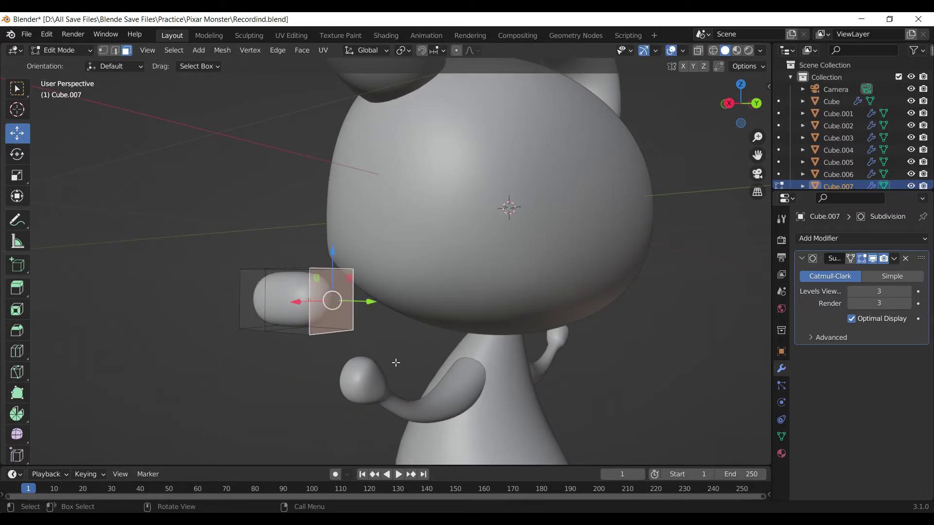
key(s)
click(365, 340)
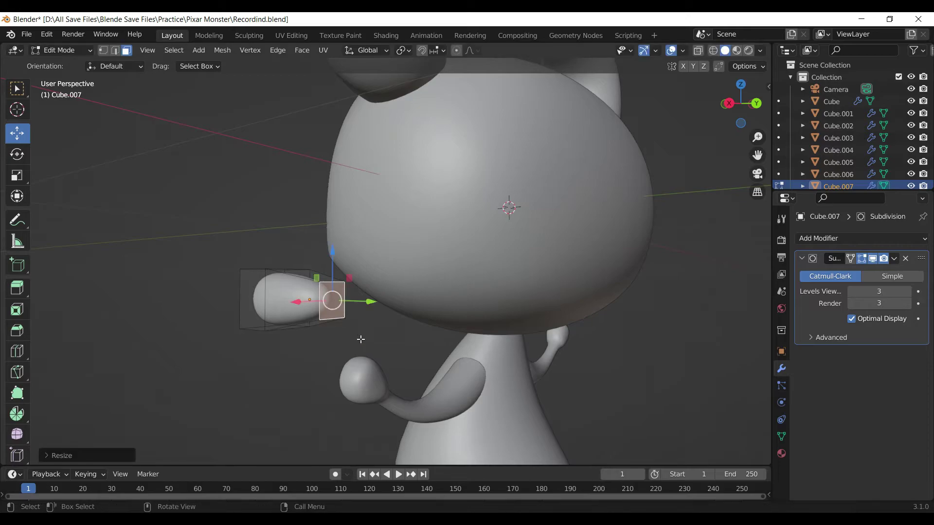
middle_drag(365, 337, 385, 297)
key(KP_3)
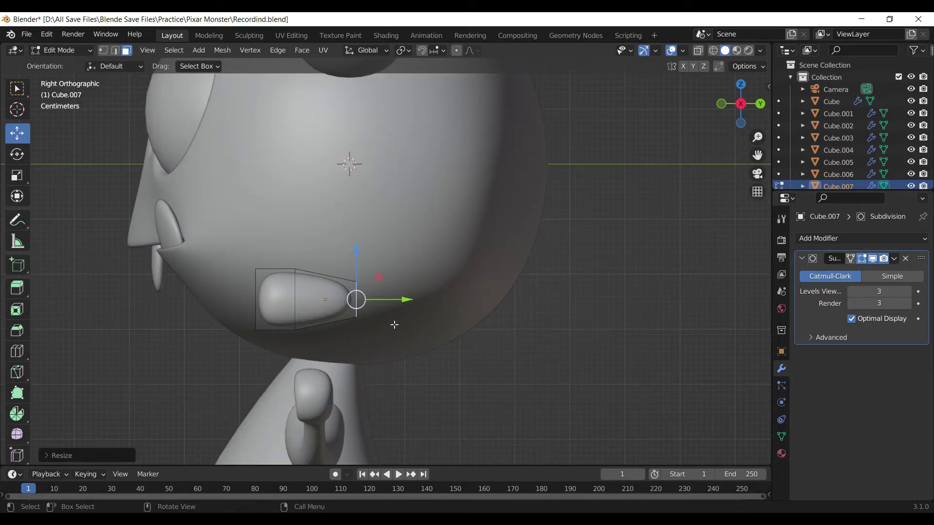
Rotate, move and shrink the extruded end face in right-side view
key(r)
click(378, 360)
key(g)
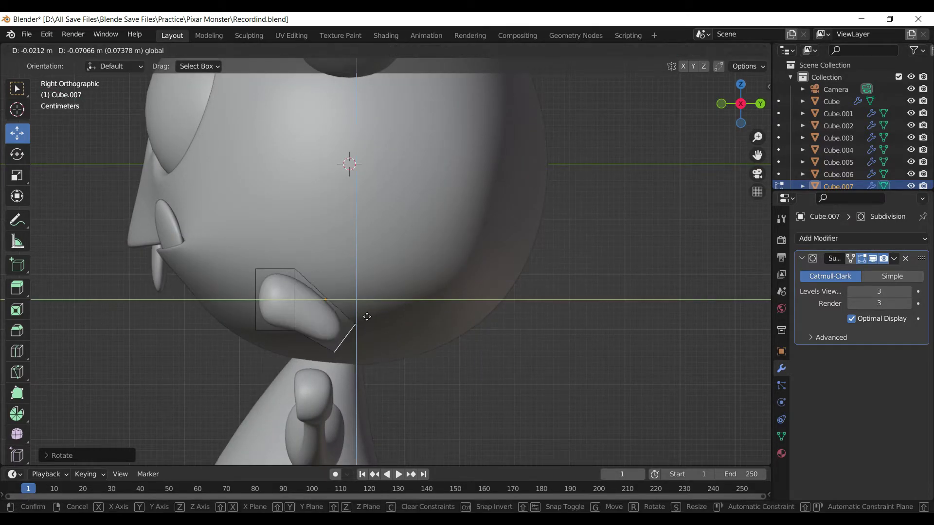
click(367, 318)
key(s)
click(383, 364)
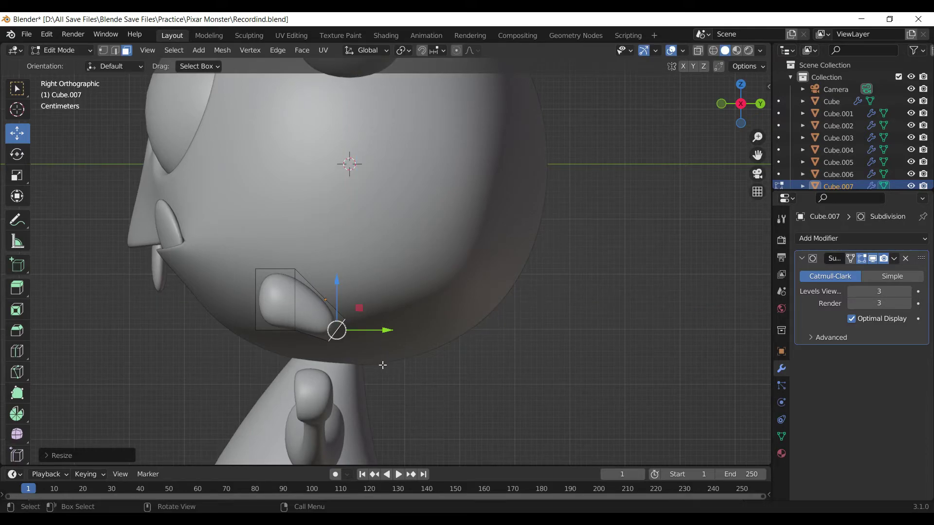
Extrude a second segment downward, then lower, rotate and narrow its tip face
key(e)
click(398, 373)
key(g)
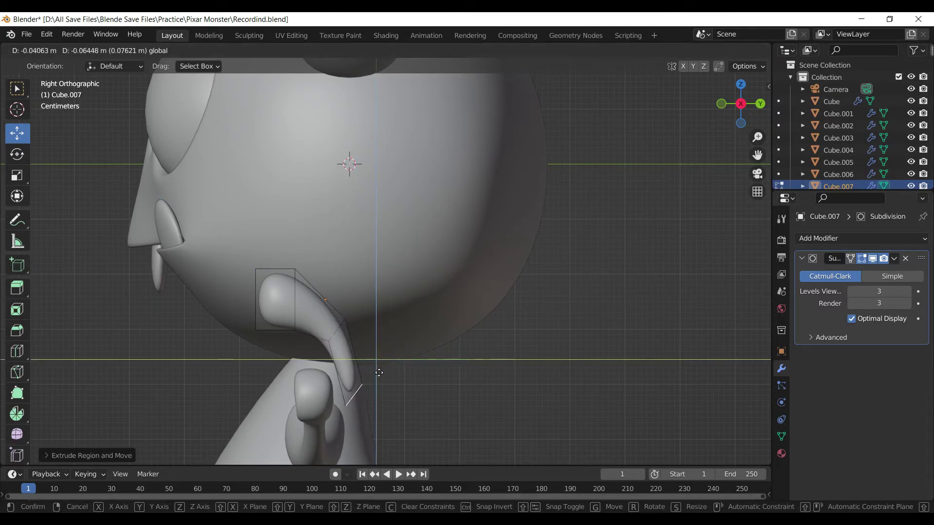
click(379, 380)
key(r)
click(359, 431)
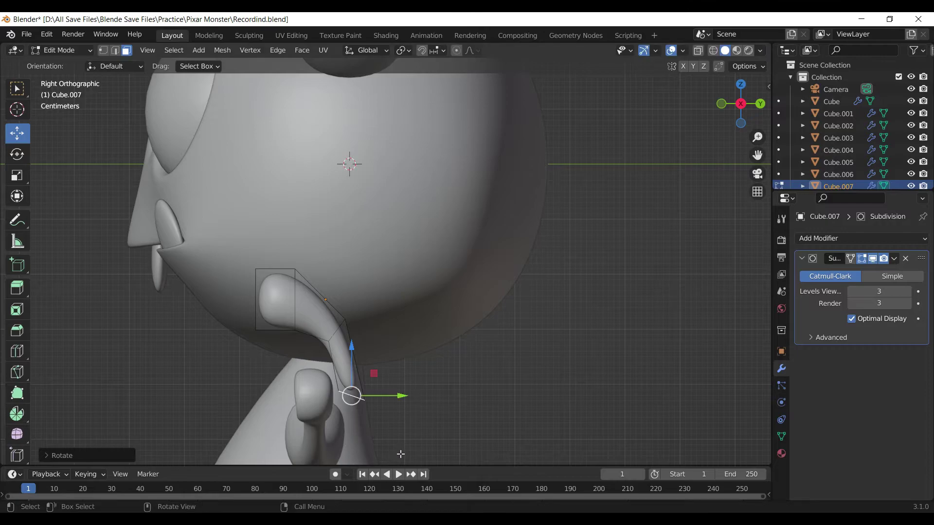
key(s)
click(363, 425)
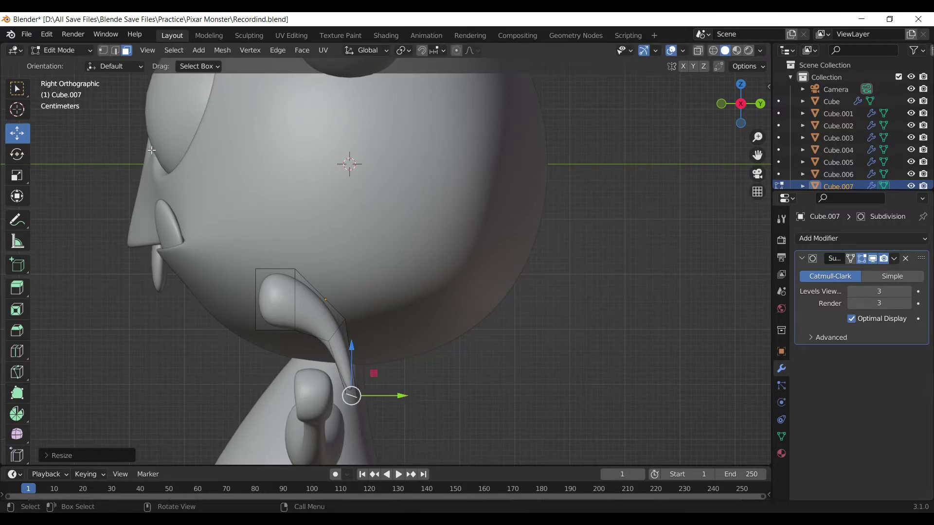
Rotate the vertical base edge to a diagonal and reposition it
click(167, 334)
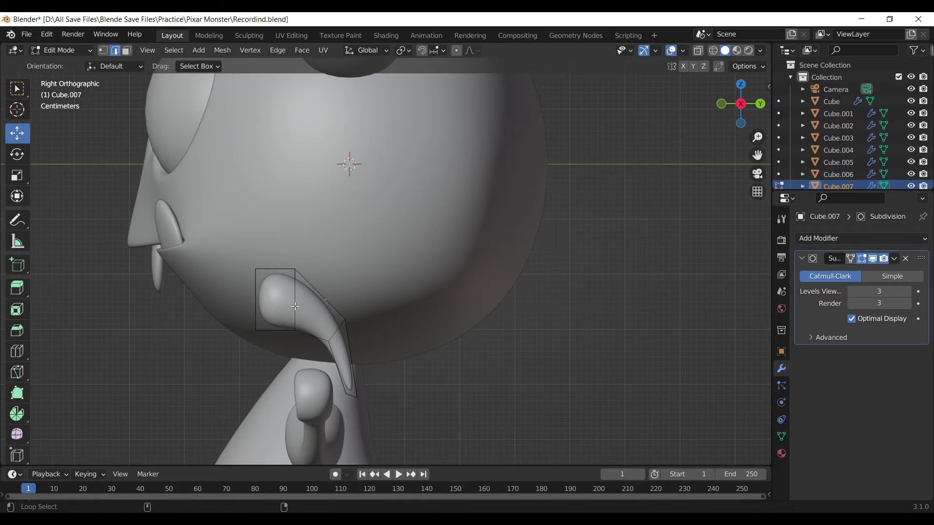
click(295, 303)
key(r)
click(350, 332)
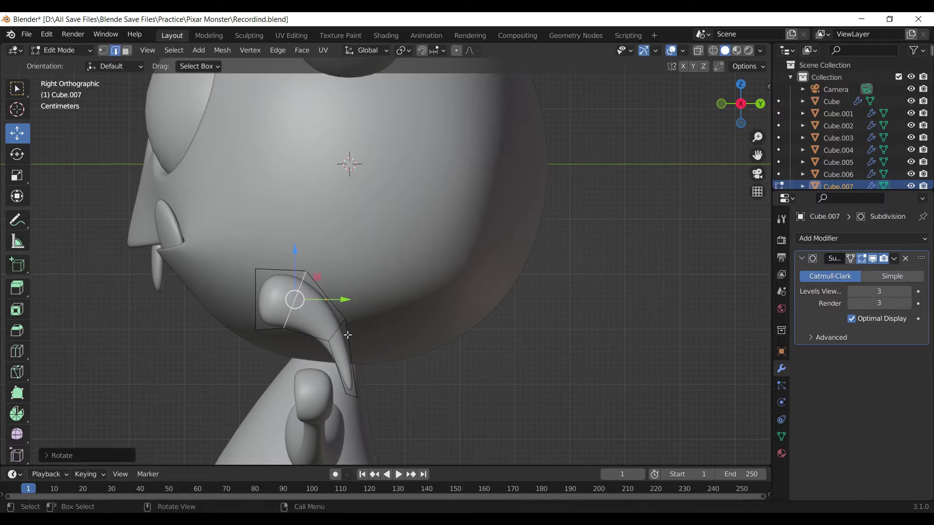
key(g)
click(352, 334)
middle_drag(375, 338, 534, 323)
middle_drag(425, 255, 292, 219)
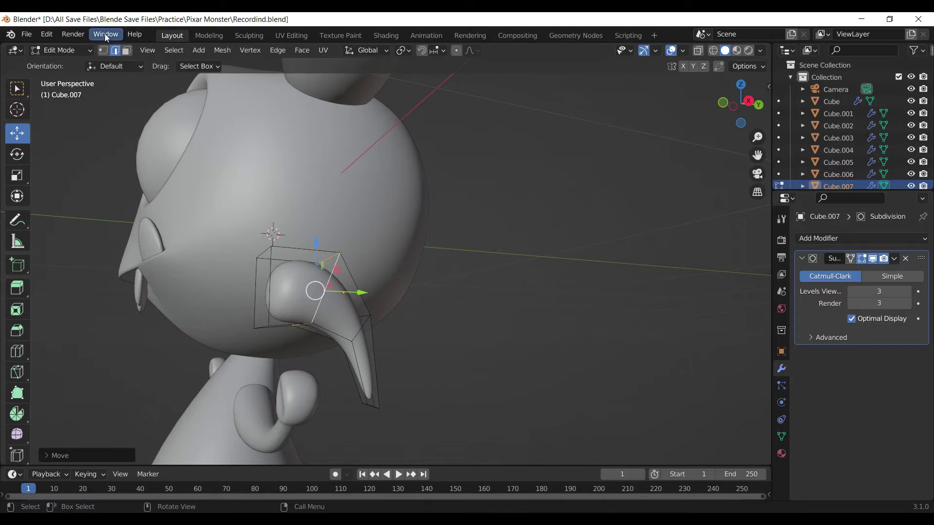
Extrude the thin side face toward the head and shrink it
click(126, 50)
click(266, 295)
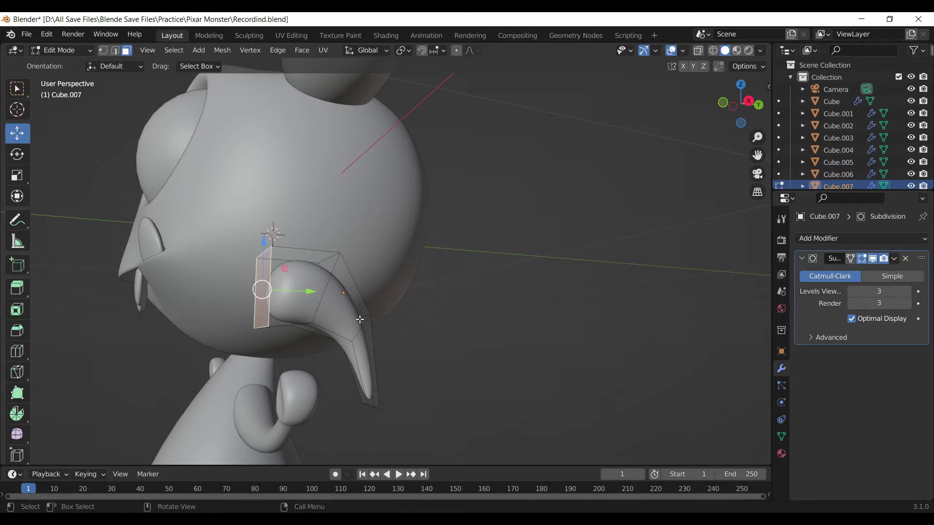
key(e)
click(321, 316)
key(s)
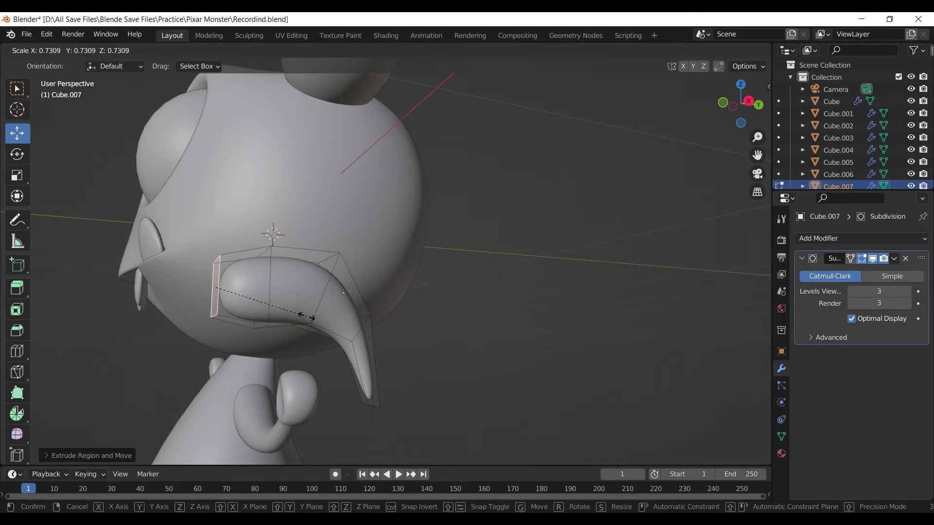
click(299, 315)
key(KP_Decimal)
middle_drag(418, 323, 444, 308)
key(KP_1)
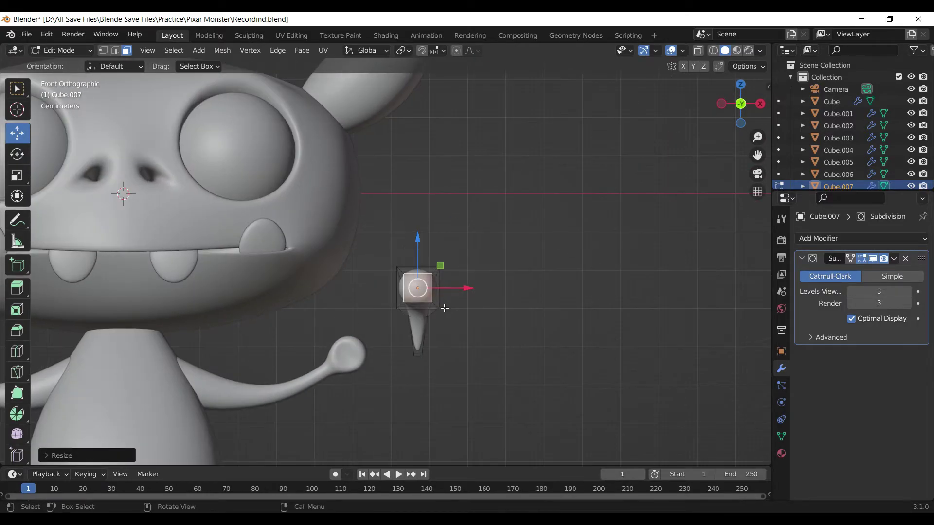
In Object Mode, move the teardrop piece left above the hand and shrink it
key(Tab)
drag(463, 291, 393, 283)
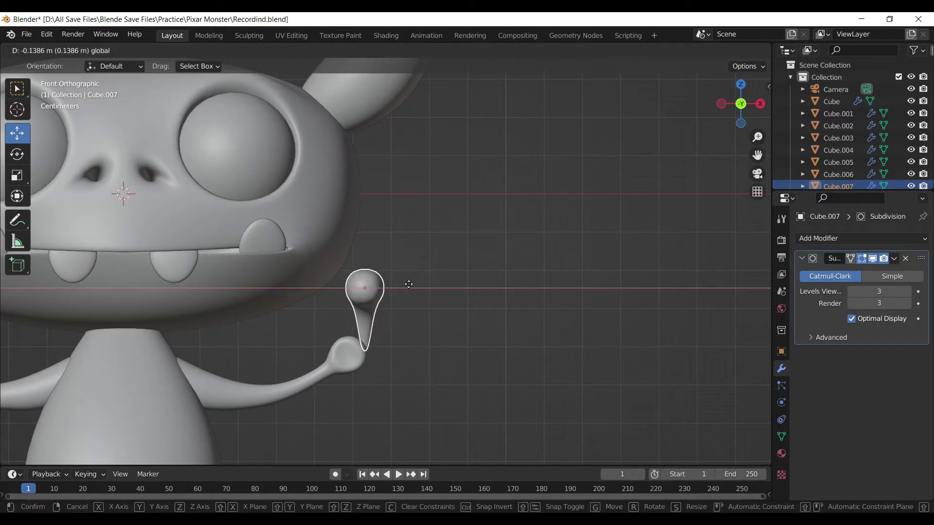
key(s)
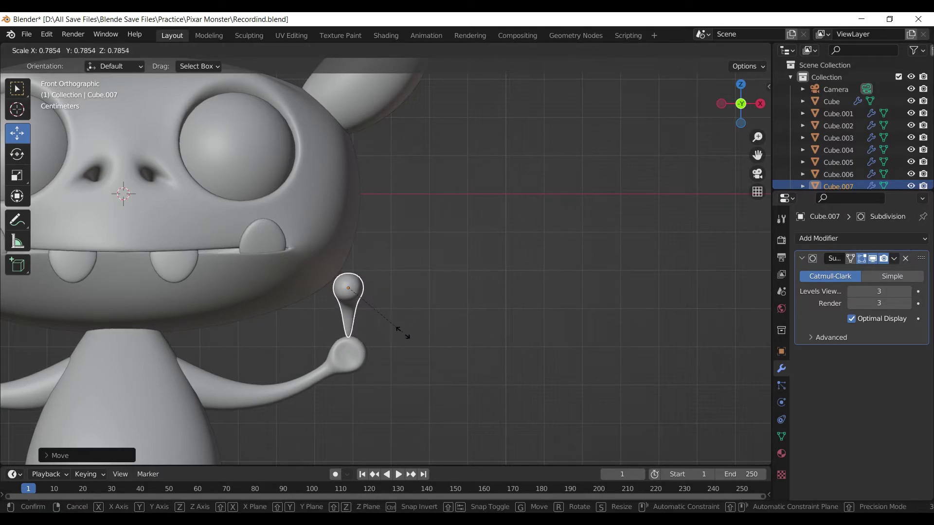
click(397, 326)
Push the curved piece on the hand backward along Y
drag(346, 244, 348, 311)
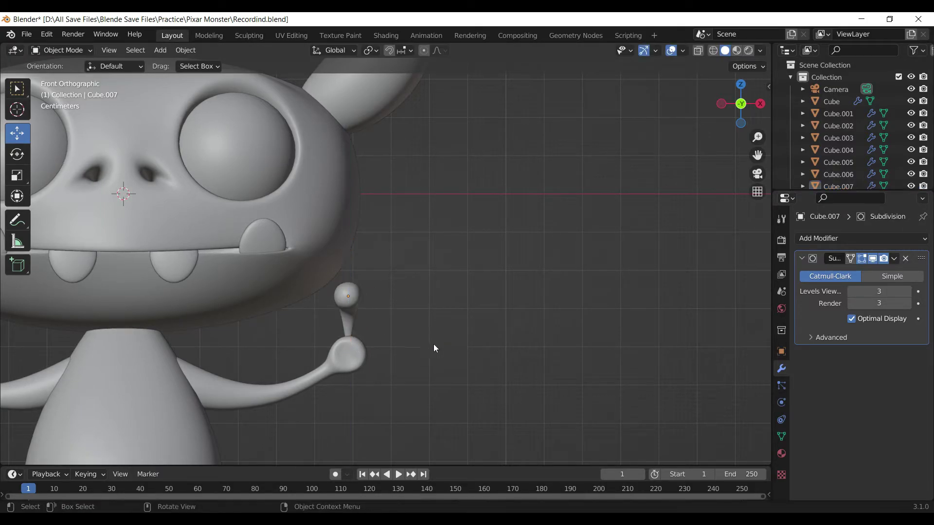
mouse_move(433, 343)
middle_down()
mouse_move(329, 355)
mouse_move(333, 301)
middle_up()
click(335, 305)
drag(384, 288, 358, 291)
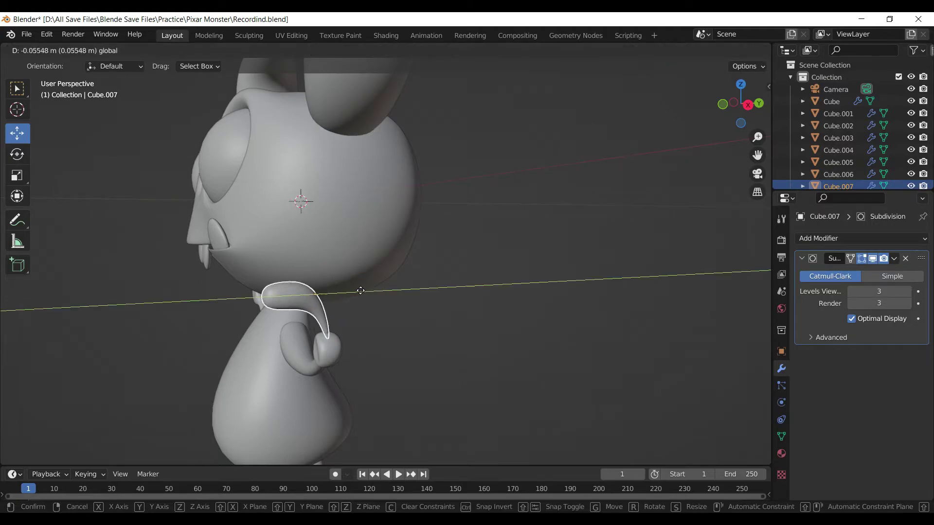
click(358, 290)
middle_drag(399, 337, 391, 322)
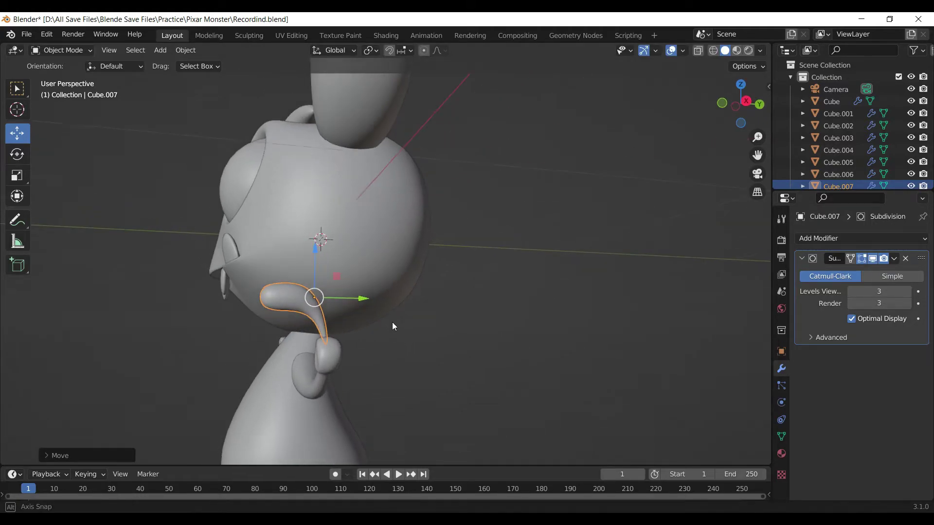
scroll(404, 358, up, 2)
In Edit Mode, move the base face along Y and rotate it
key(Tab)
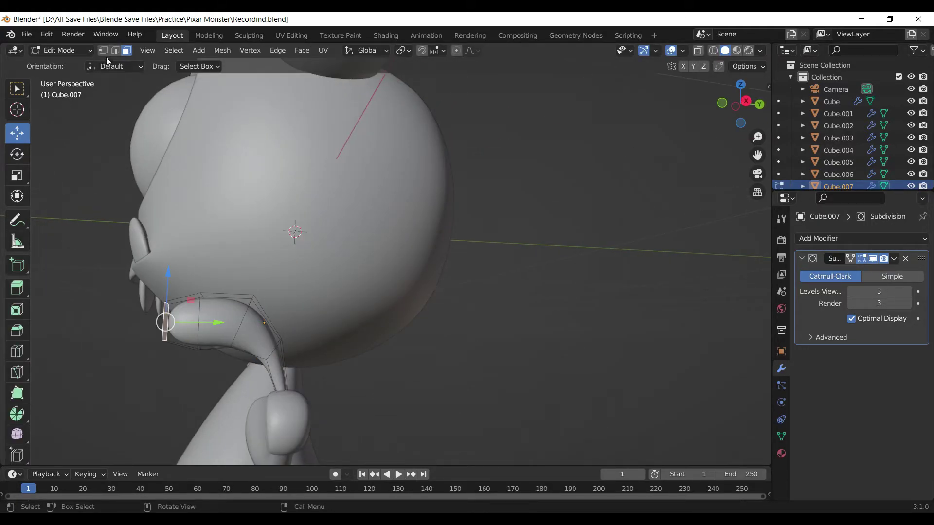
click(291, 383)
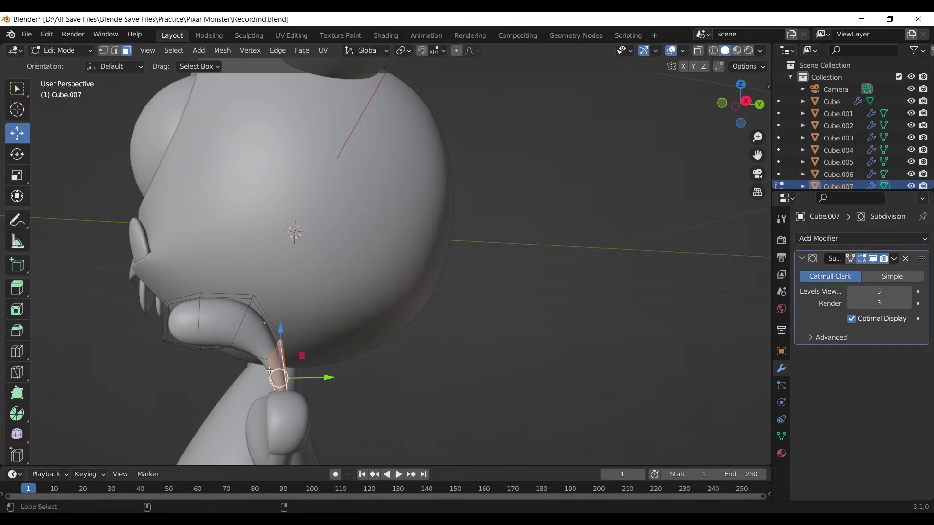
drag(321, 379, 312, 386)
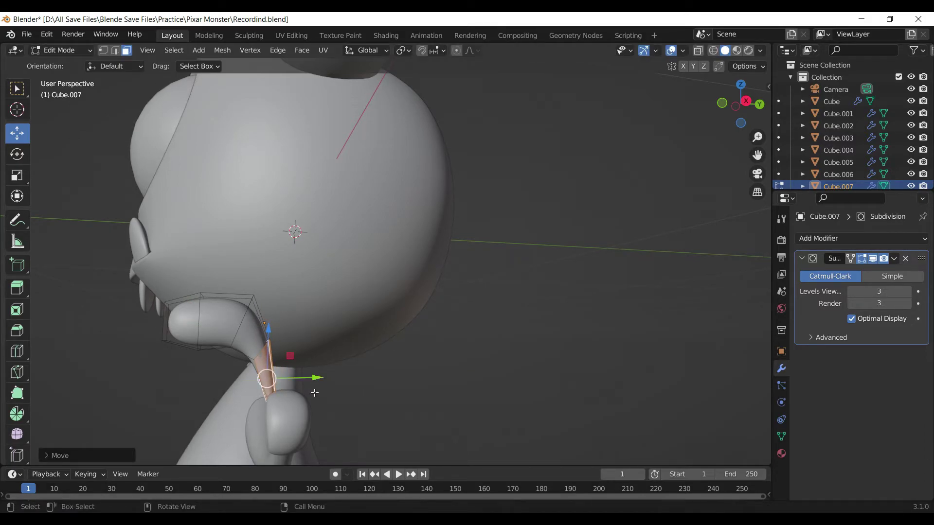
key(r)
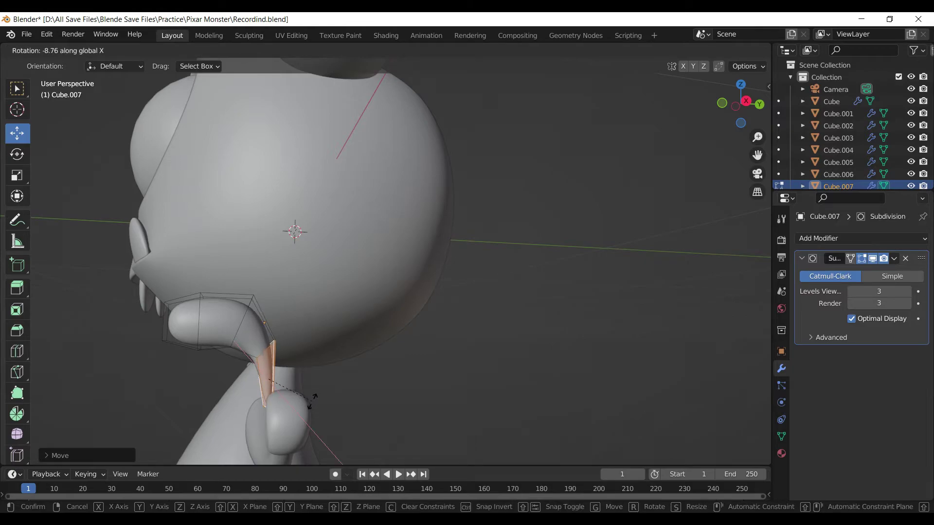
click(312, 401)
drag(316, 378, 318, 377)
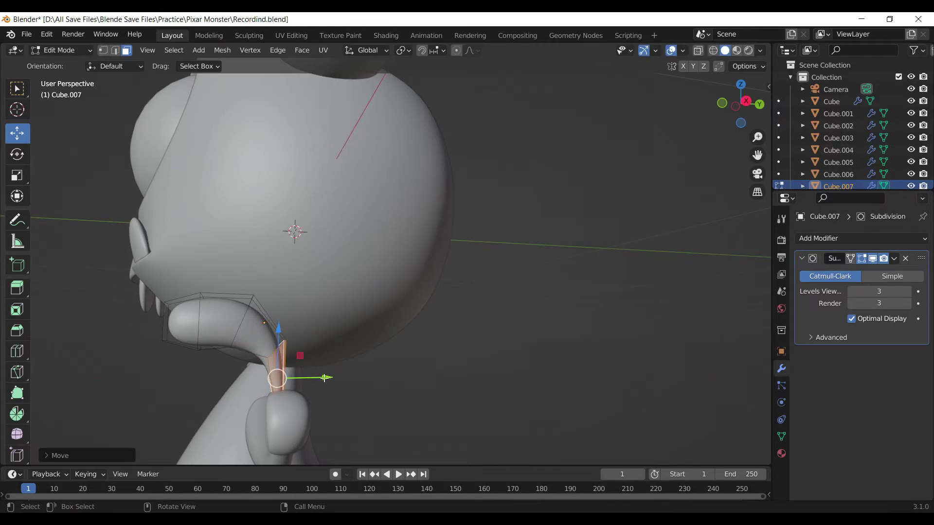
mouse_move(318, 377)
middle_down()
mouse_move(388, 373)
mouse_move(334, 371)
mouse_move(275, 330)
middle_up()
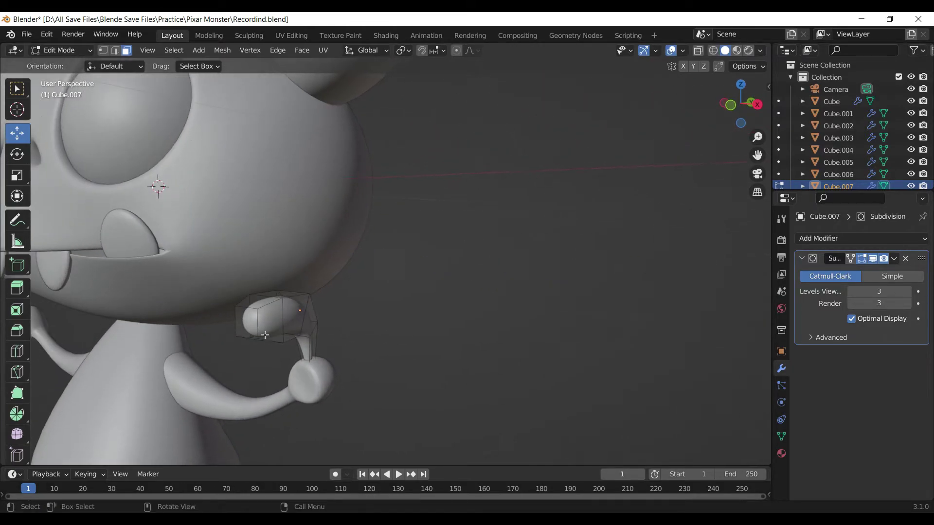
Lower the tip face, rotate it around X and narrow it along Y
click(276, 320)
drag(250, 280, 251, 289)
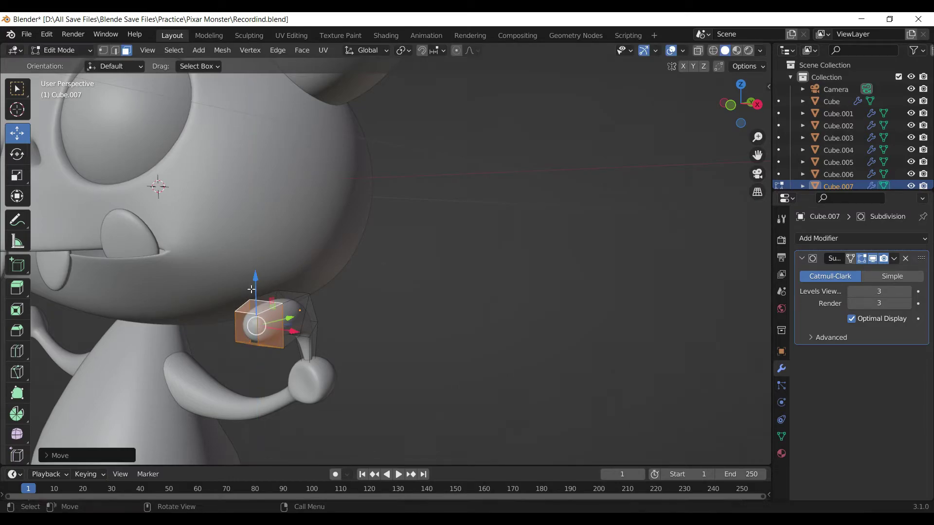
key(r)
key(x)
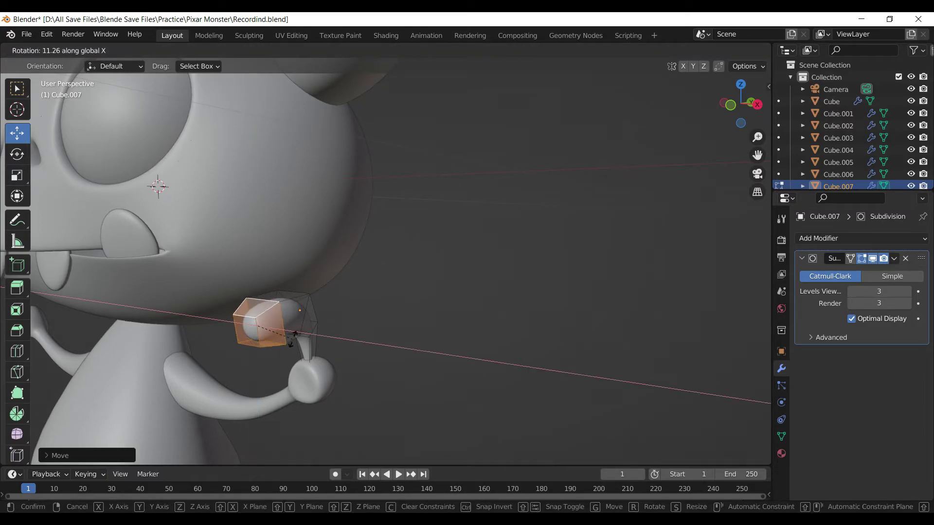
click(295, 333)
middle_drag(229, 336, 290, 344)
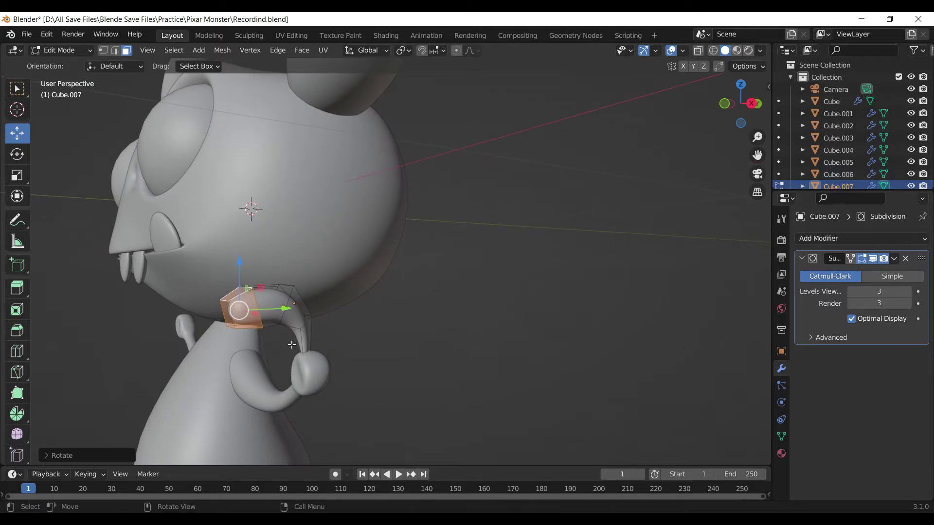
key(s)
key(y)
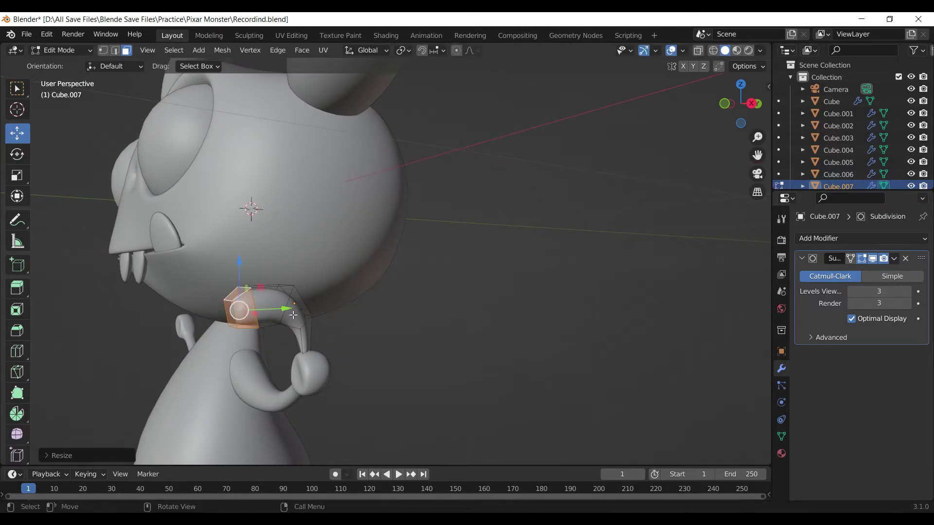
key(Return)
key(Tab)
click(408, 382)
mouse_move(409, 382)
middle_down()
mouse_move(271, 384)
mouse_move(322, 378)
middle_up()
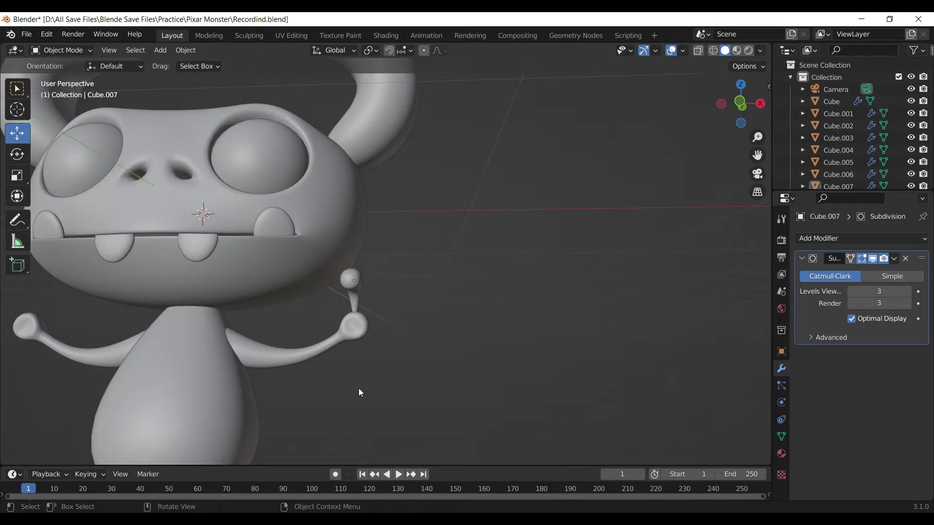
In front view, rotate the curved piece about 57° around Z
key(KP_1)
click(360, 294)
key(r)
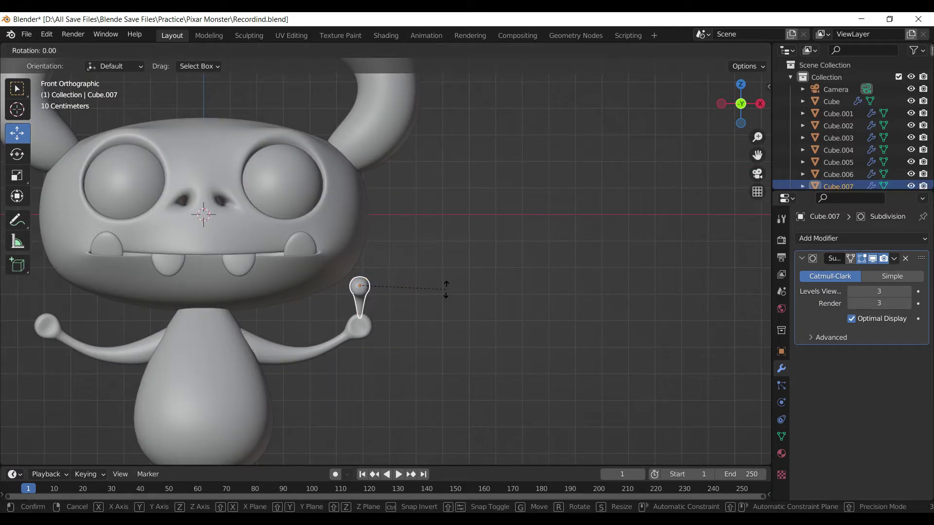
key(z)
click(392, 256)
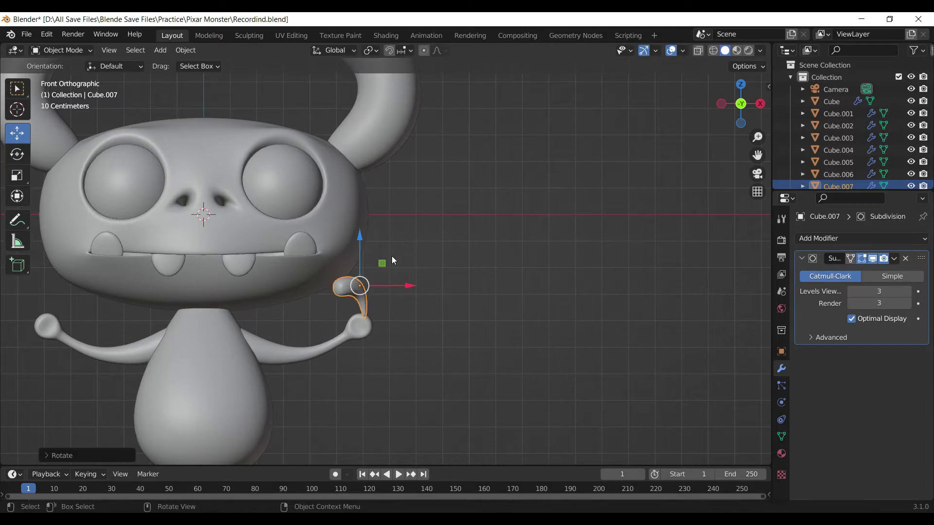
Nudge the curved piece left along X and slightly down along Z
key(g)
key(x)
click(363, 264)
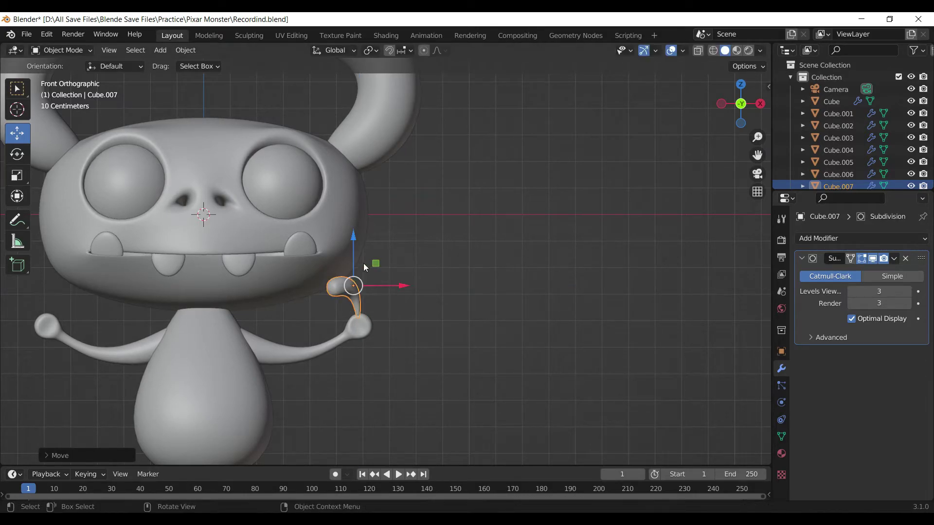
key(g)
key(z)
click(380, 291)
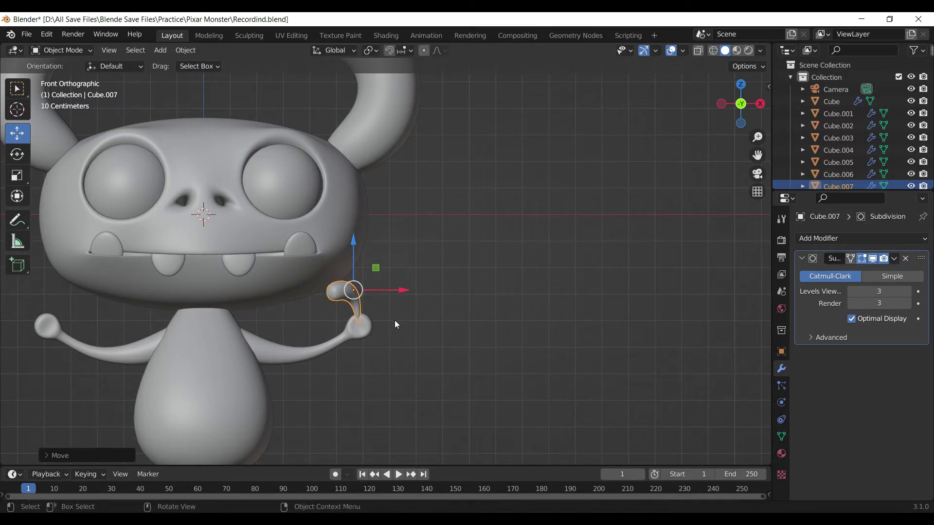
Duplicate the curved finger piece Cube.007 in place as Cube.008, then rotate it and shift it right
key(shift+d)
right_click(395, 296)
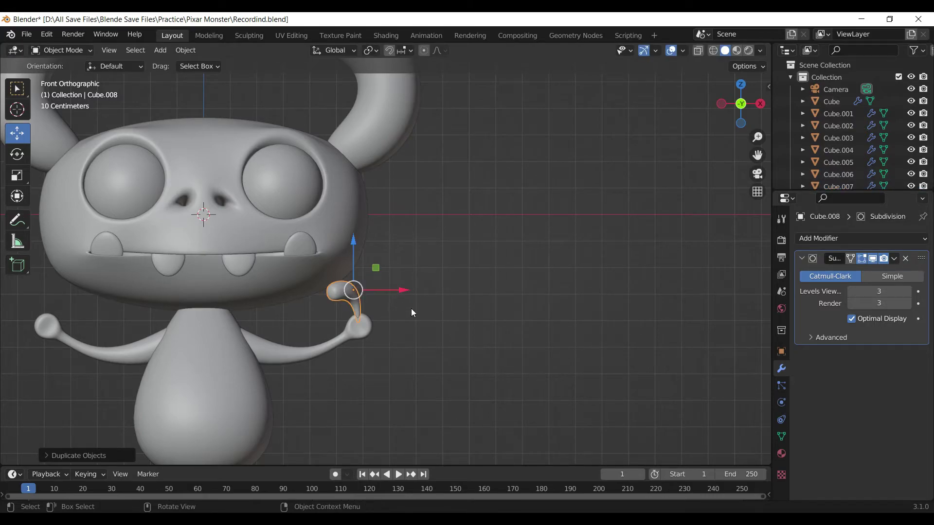
scroll(396, 303, up, 2)
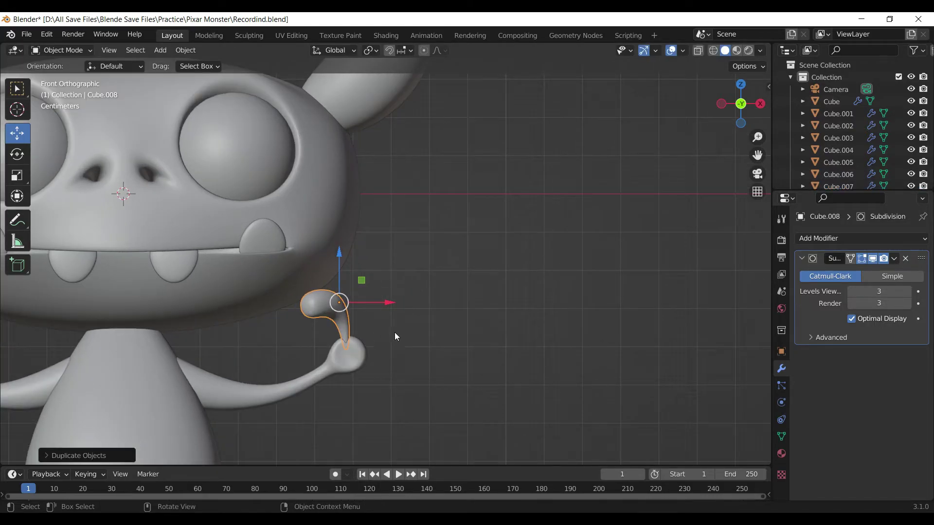
key(r)
click(369, 375)
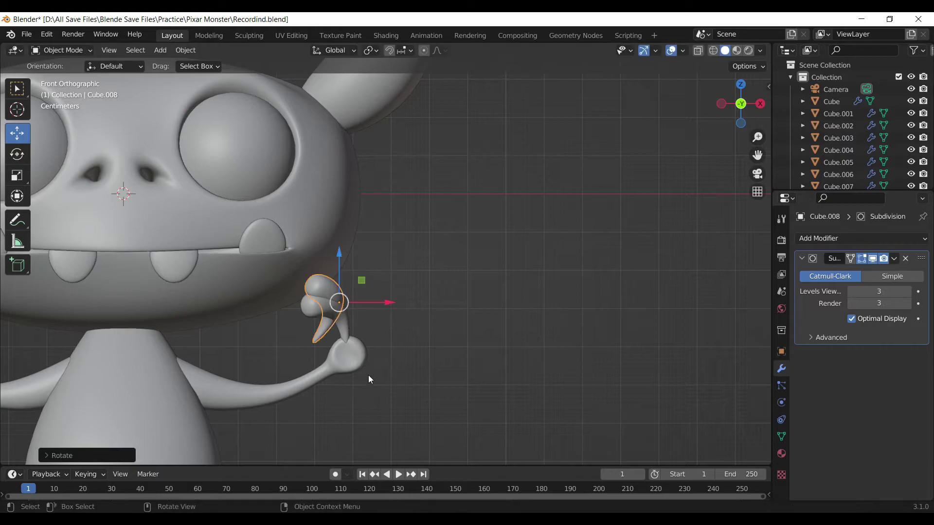
key(g)
click(408, 386)
Keep rotating and moving Cube.008 until it rests on the raised hand
key(r)
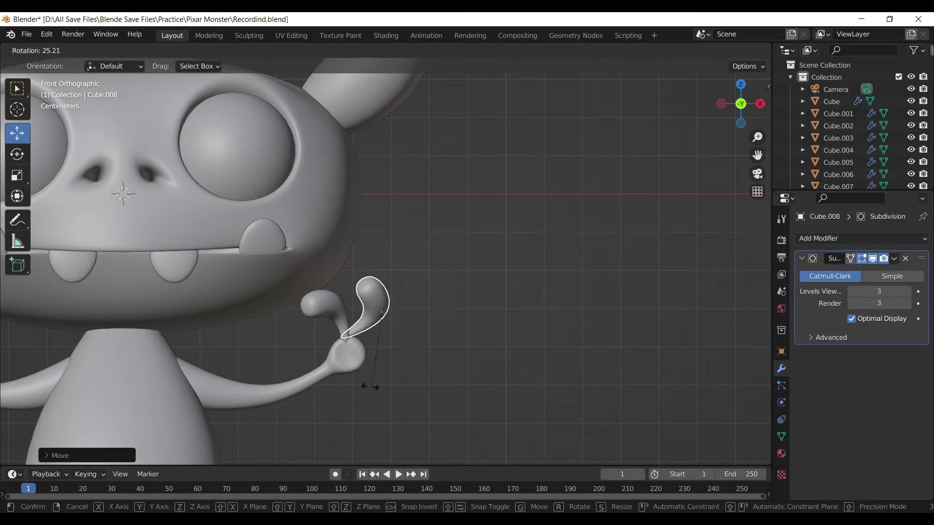
click(366, 387)
key(g)
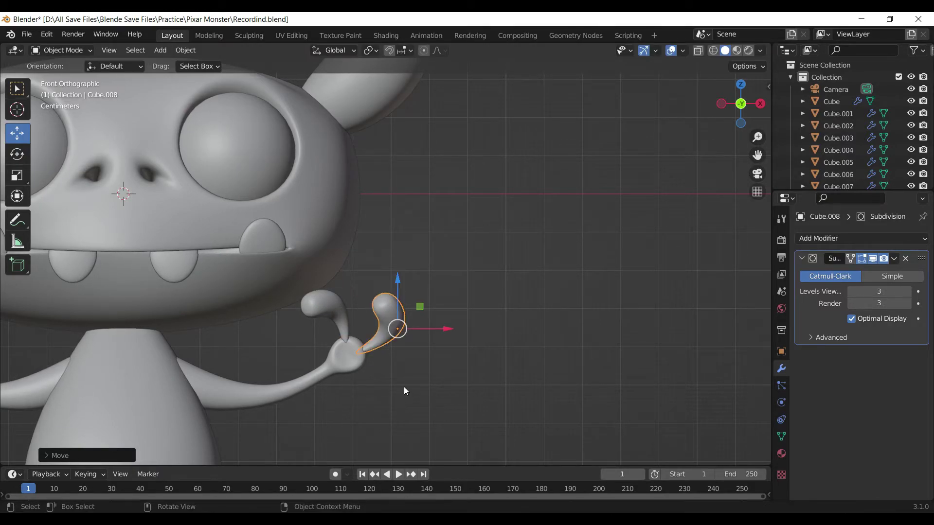
click(403, 386)
key(r)
click(381, 407)
key(g)
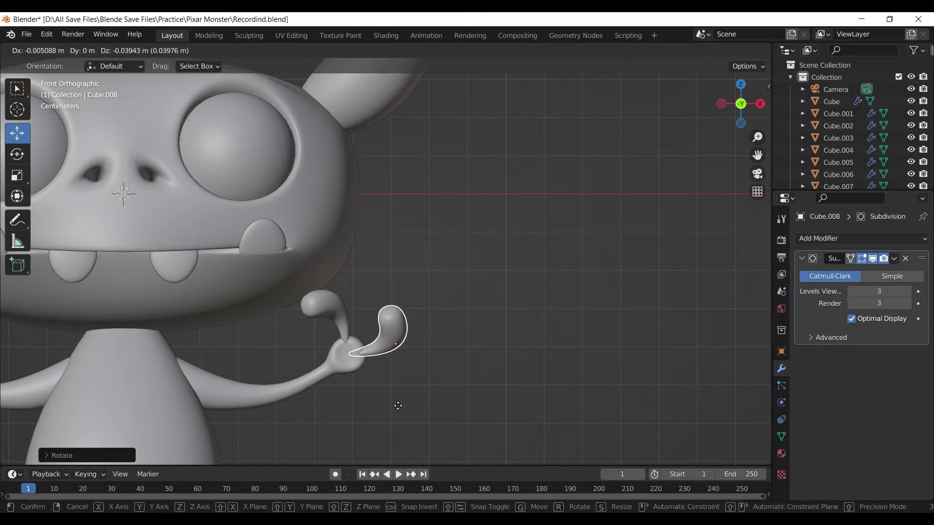
click(398, 407)
Rotate Cube.008 in depth and tilt it beside Cube.007, turning it to point outward
mouse_move(398, 407)
middle_down()
mouse_move(411, 428)
mouse_move(351, 436)
mouse_move(355, 428)
middle_up()
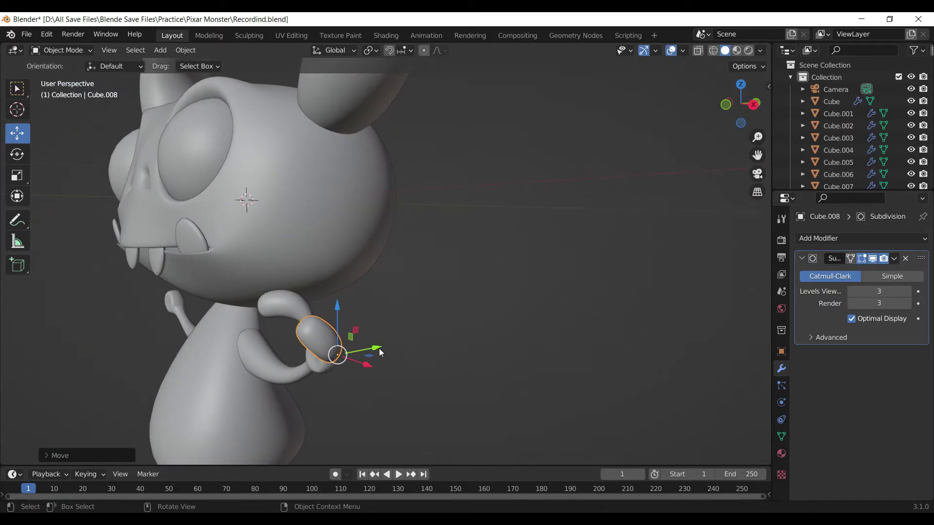
key(r)
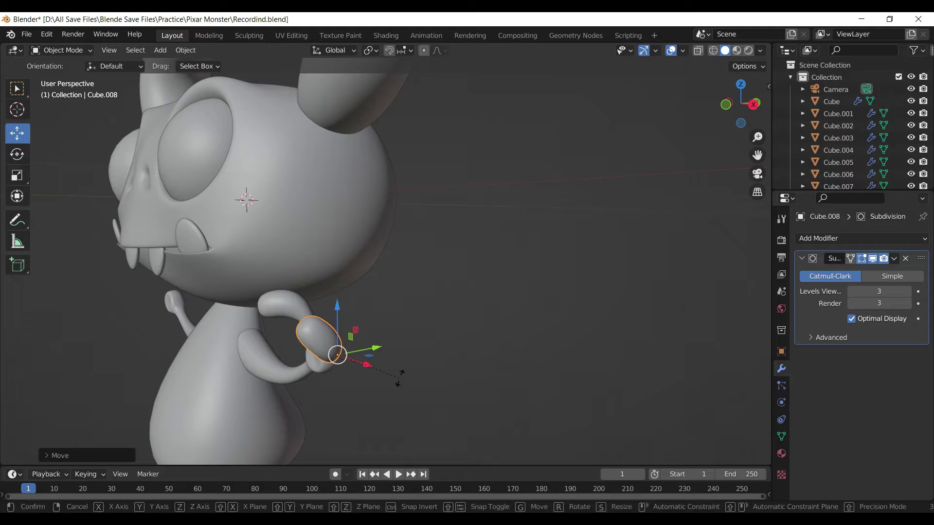
click(369, 396)
scroll(369, 395, up, 4)
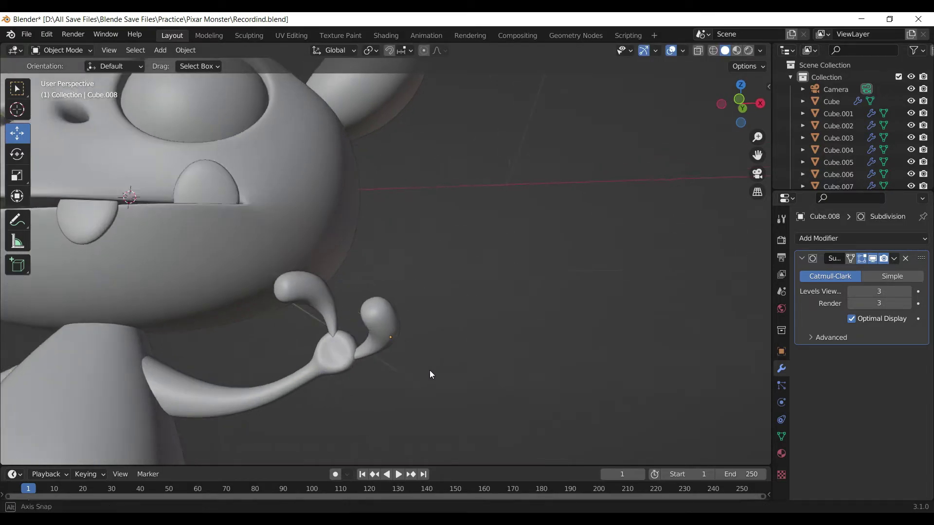
middle_drag(430, 369, 440, 369)
key(r)
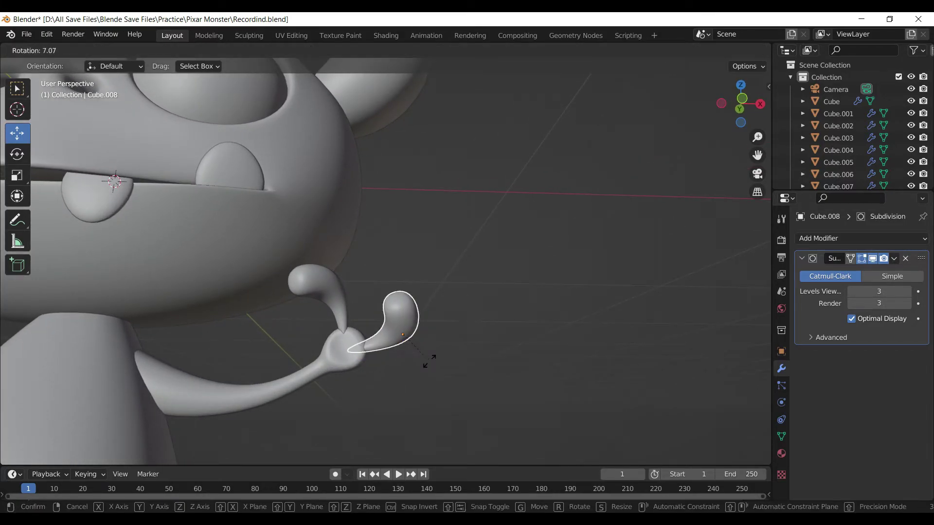
click(428, 366)
key(g)
click(434, 369)
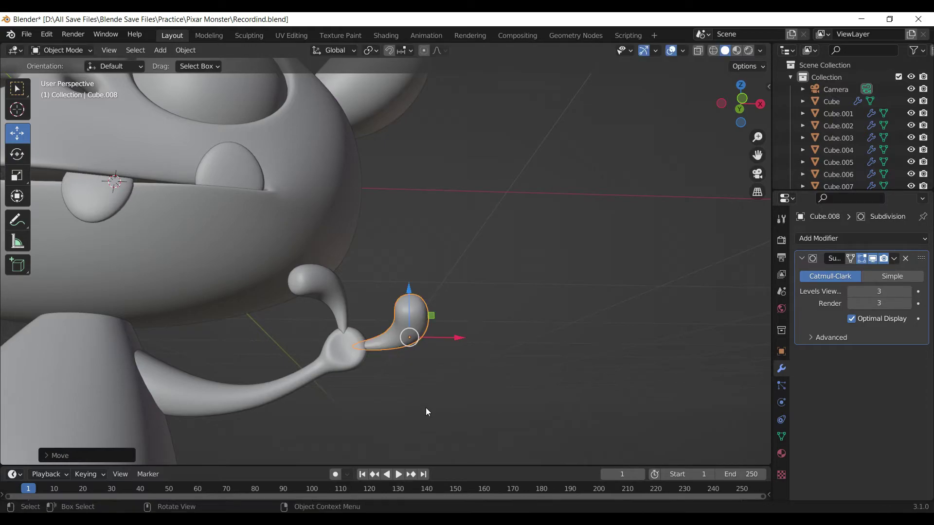
key(KP_1)
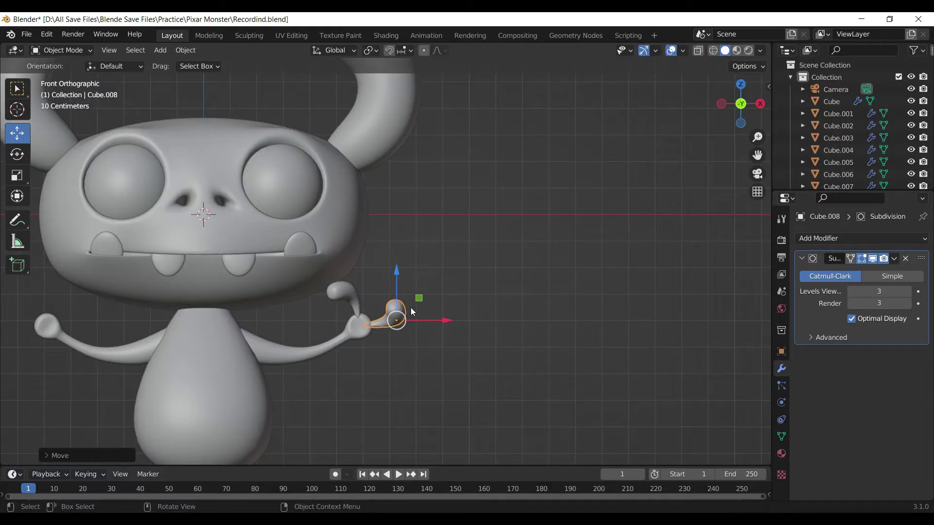
key(r)
click(378, 358)
Settle Cube.008's final position, then re-angle and reposition the original finger piece
key(g)
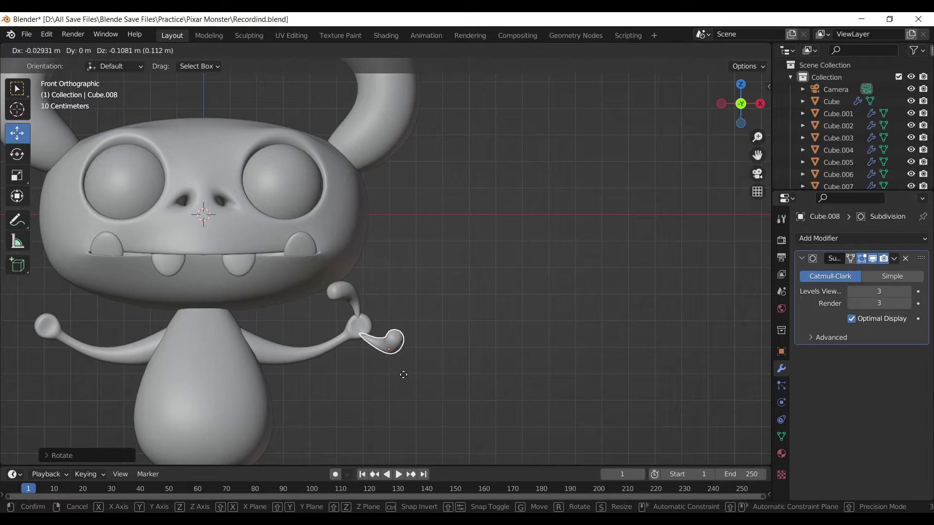
click(405, 369)
click(364, 305)
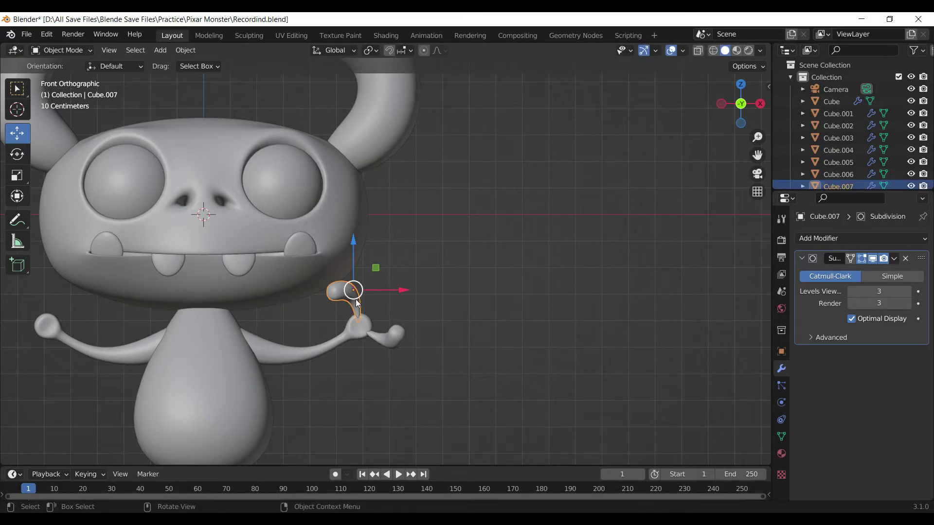
key(r)
click(361, 308)
key(g)
click(375, 306)
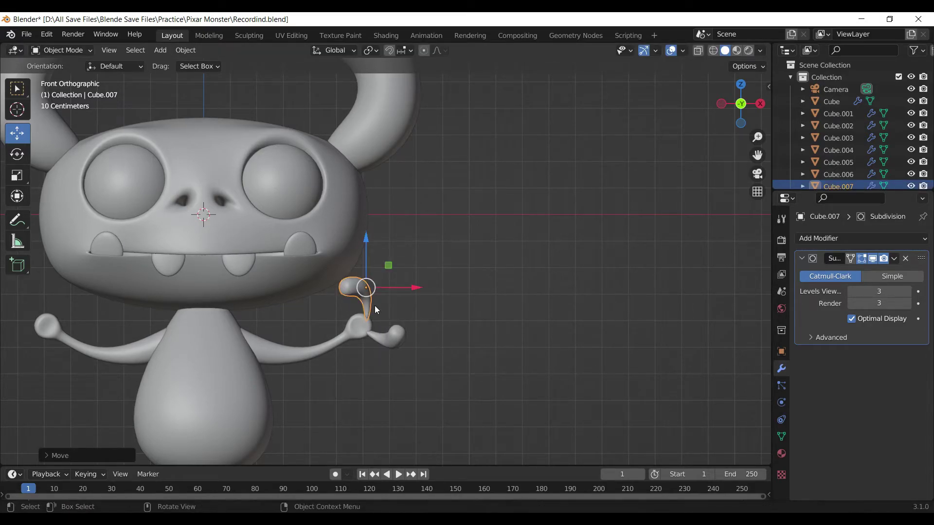
key(r)
key(Escape)
key(g)
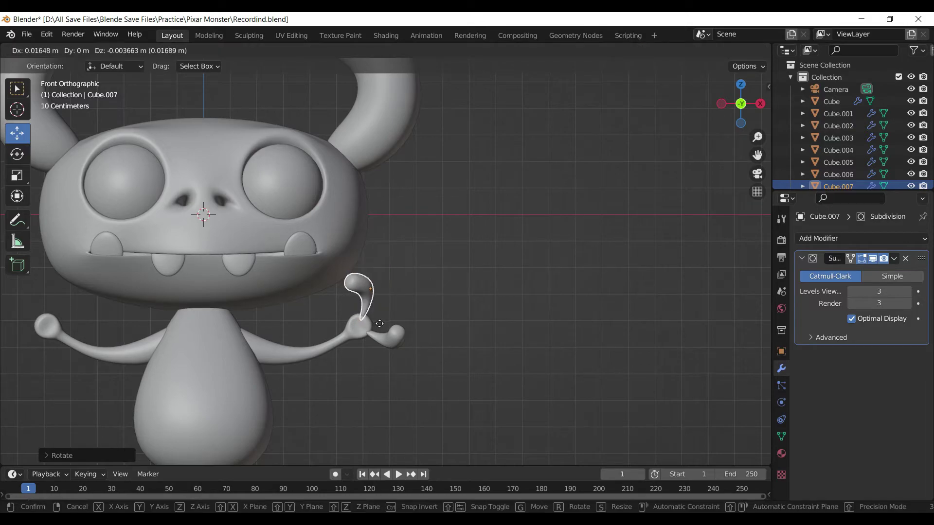
click(381, 325)
Duplicate the finger piece as Cube.009, rotate it, and move it left and back along Y
key(shift+d)
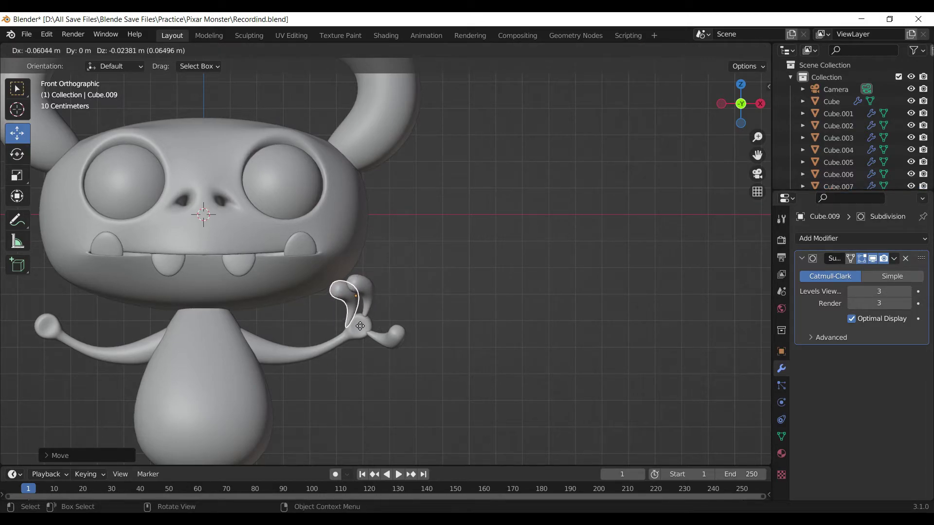
click(360, 325)
key(r)
click(370, 292)
key(g)
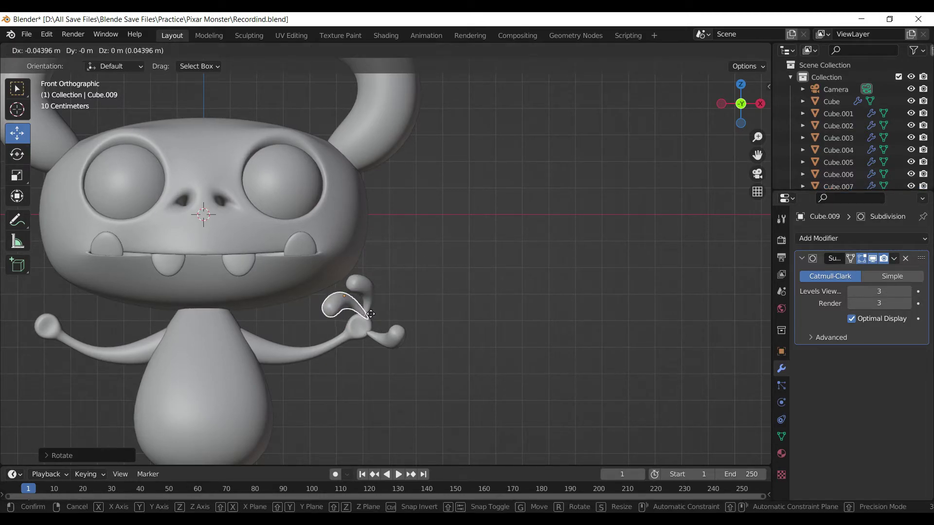
click(362, 320)
middle_drag(377, 317, 332, 335)
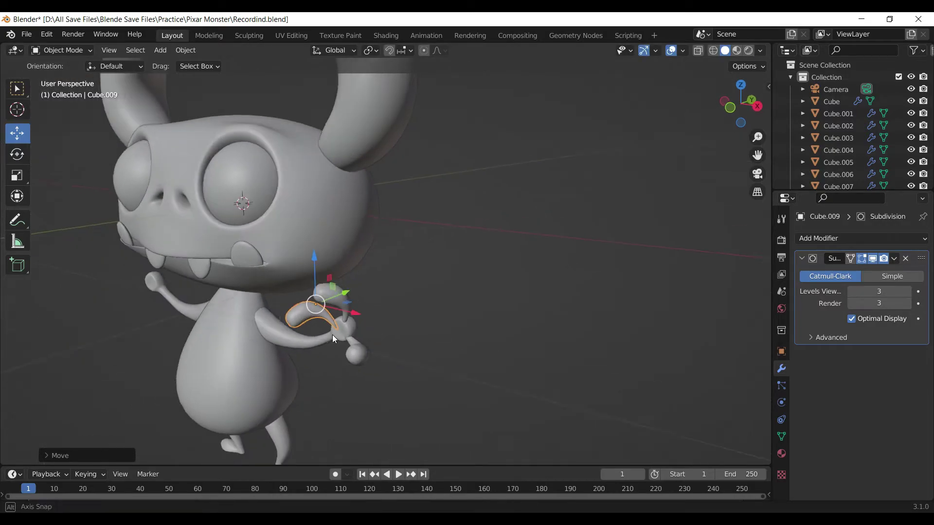
key(g)
key(y)
click(350, 314)
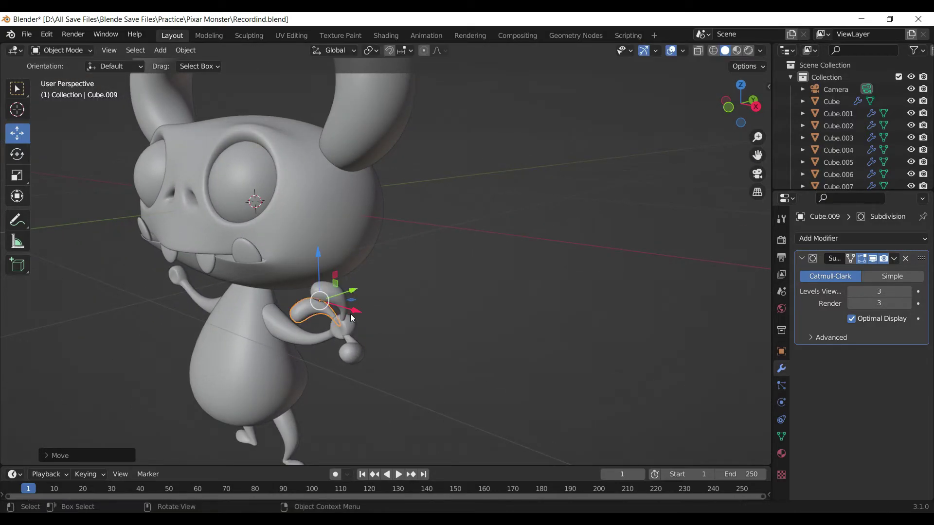
key(KP_1)
Duplicate the upper finger Cube.007 to the hand's lower tip and rotate it pointing down
click(365, 293)
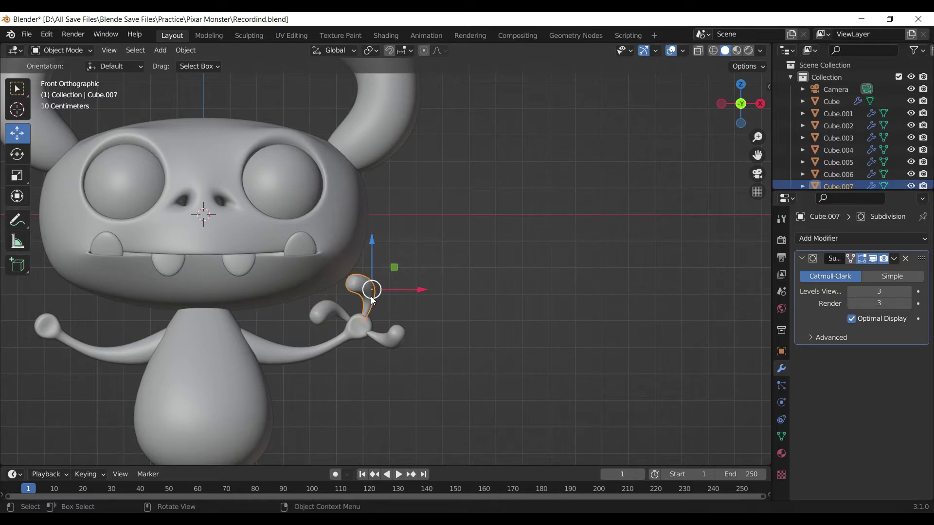
key(shift+d)
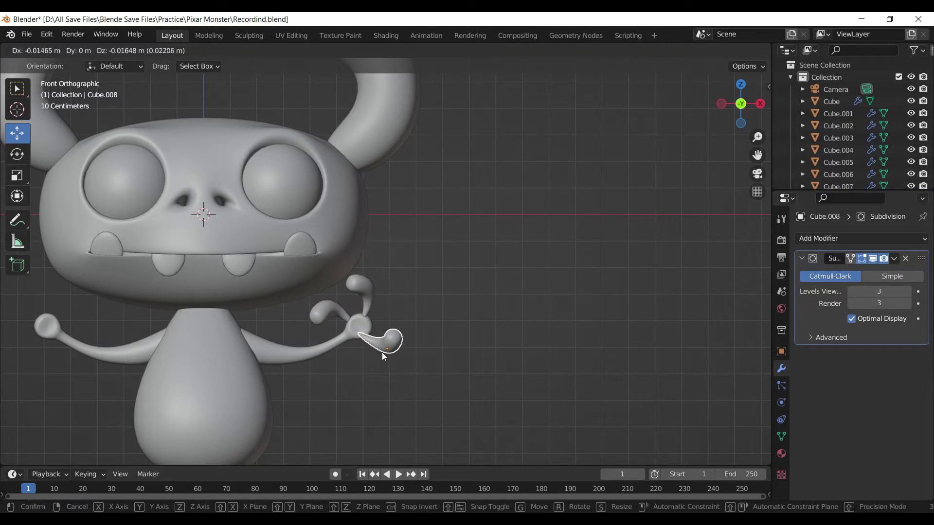
click(382, 352)
key(r)
click(383, 365)
key(g)
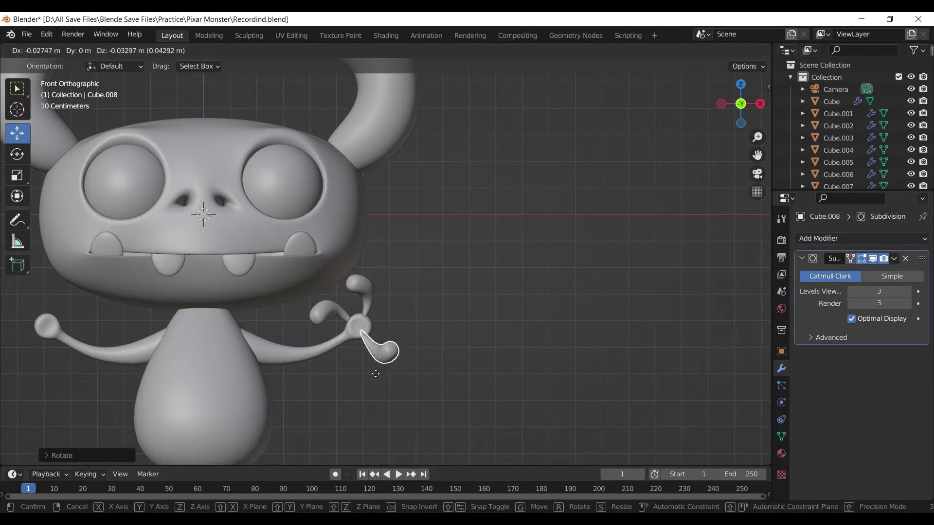
click(372, 372)
Re-rotate and move the upper finger, then push the lower finger back in depth
click(371, 291)
key(r)
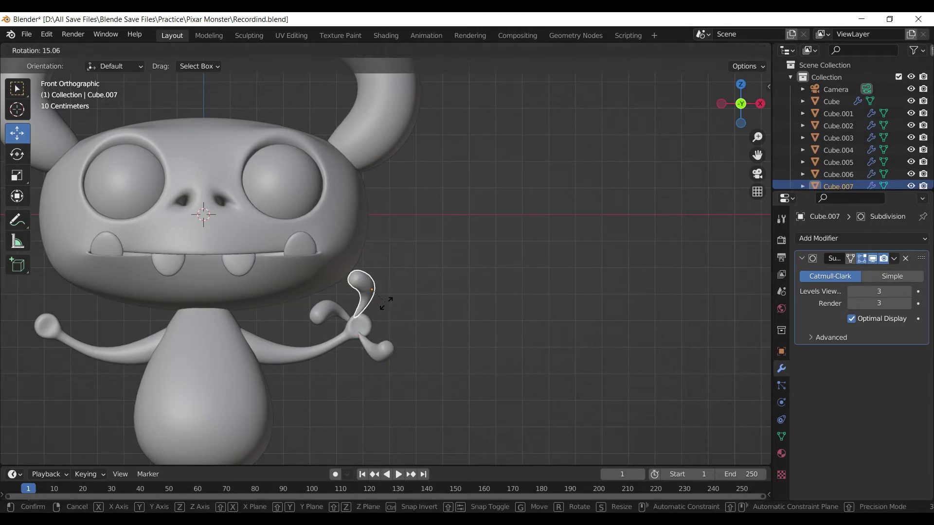
click(382, 311)
key(g)
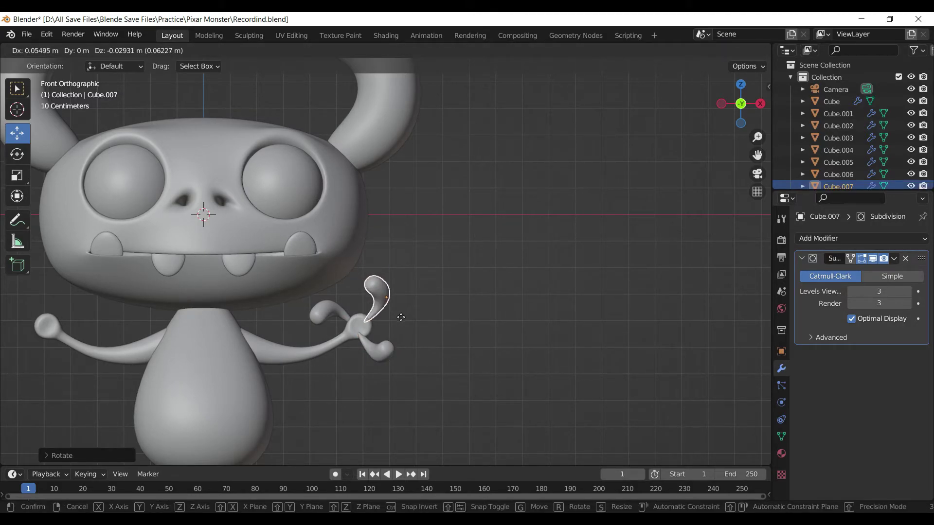
click(401, 317)
click(385, 343)
middle_drag(416, 311, 341, 320)
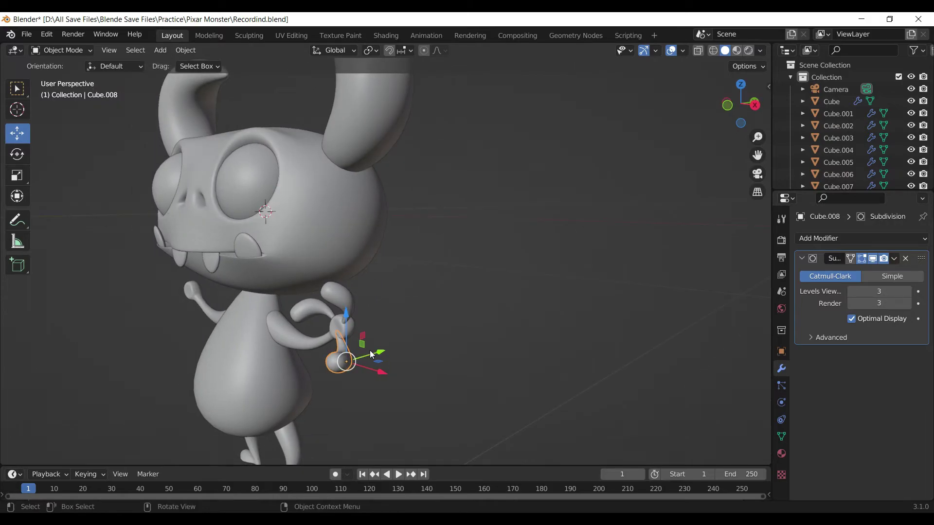
drag(371, 354, 375, 357)
middle_drag(358, 321, 375, 301)
scroll(376, 300, up, 2)
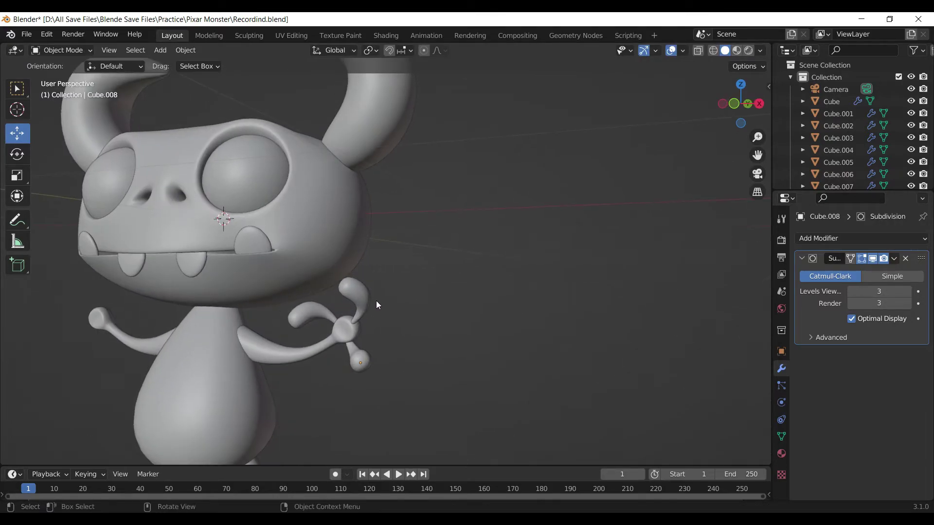
In front view, rotate and move Cube.007 again so it curls upright above the hand
click(364, 302)
key(KP_1)
key(r)
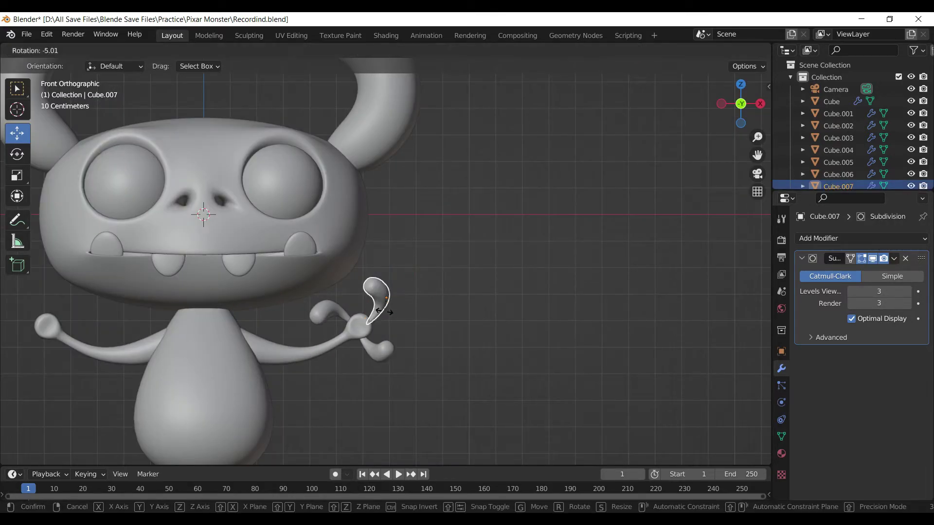
click(378, 311)
key(g)
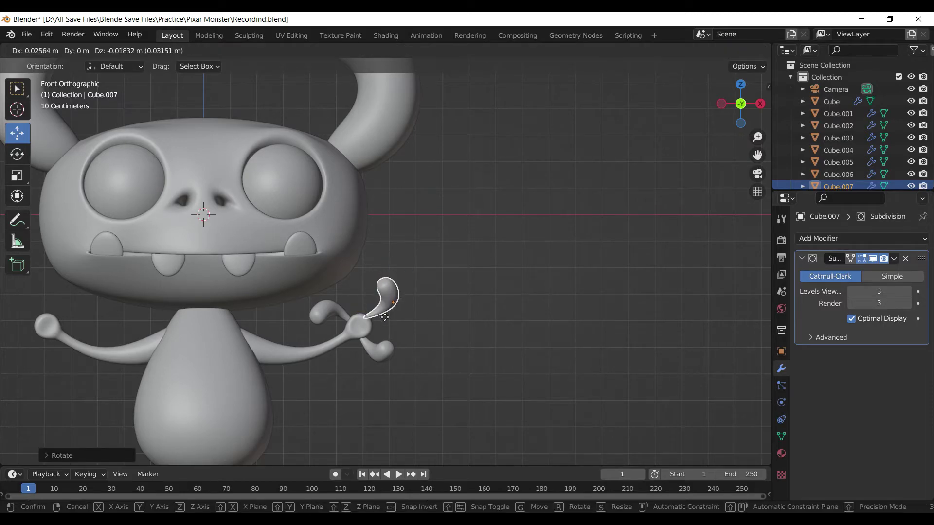
click(383, 325)
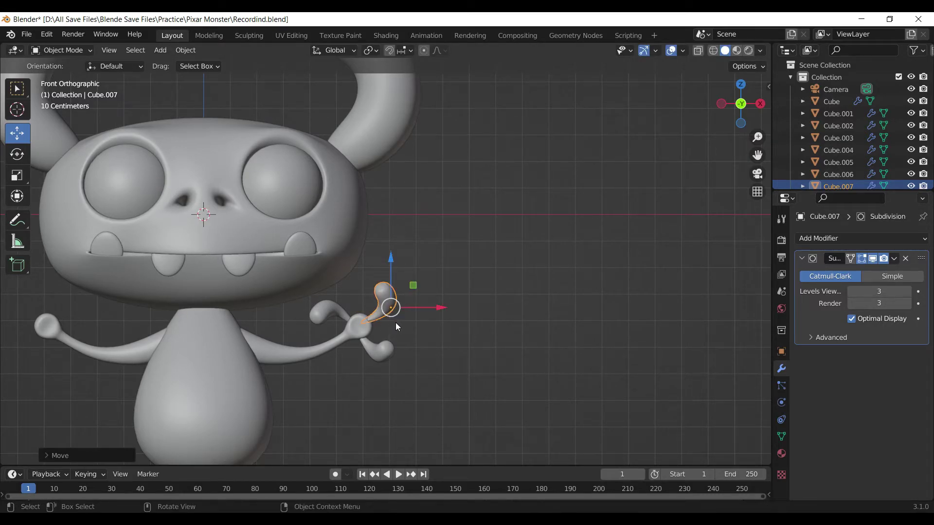
key(r)
click(393, 318)
key(g)
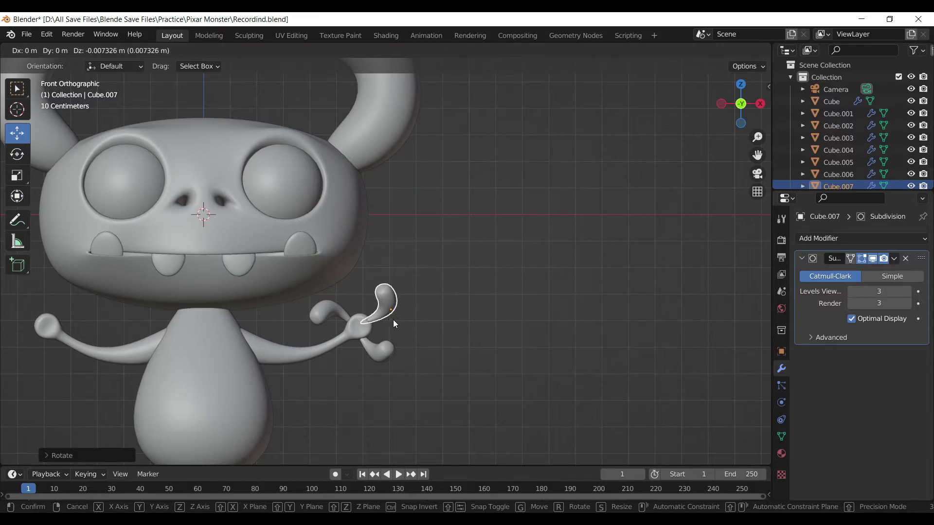
click(393, 319)
click(450, 326)
scroll(452, 328, down, 2)
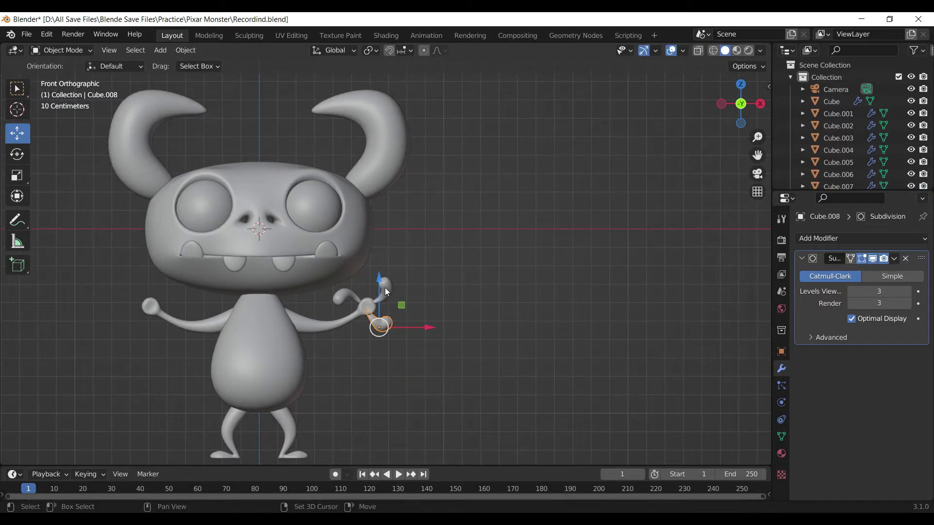
Join finger piece Cube.007 into the mirrored arm Cube.006 and switch to Material Preview shading
click(385, 290)
shift+click(358, 314)
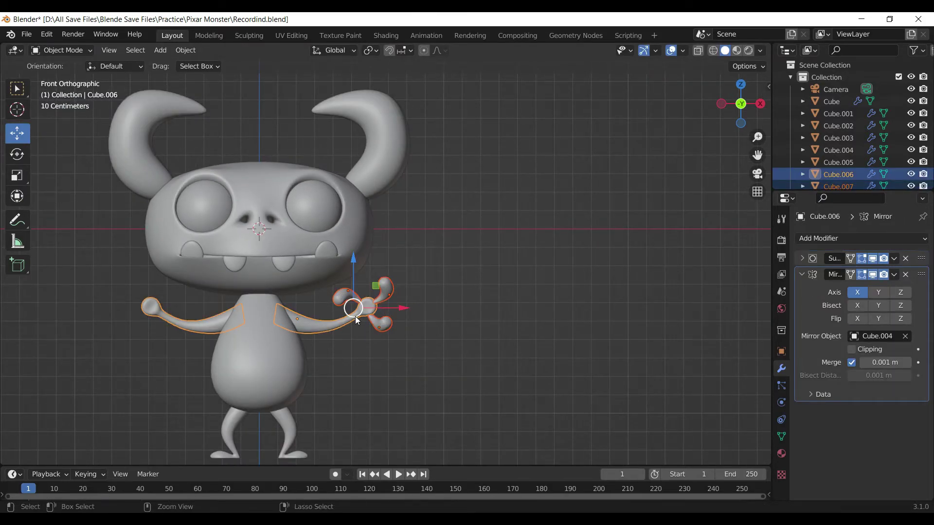
key(ctrl+j)
click(427, 377)
scroll(425, 375, down, 3)
shift+middle_drag(425, 375, 442, 354)
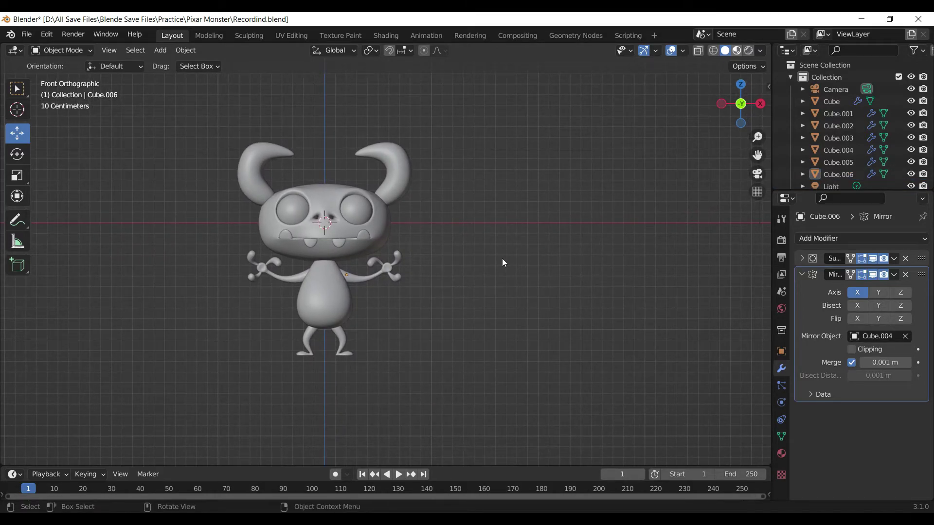
key(z)
scroll(509, 266, down, 2)
Set the head object Cube's material Base Color to a dark teal on the colour wheel
scroll(527, 278, up, 3)
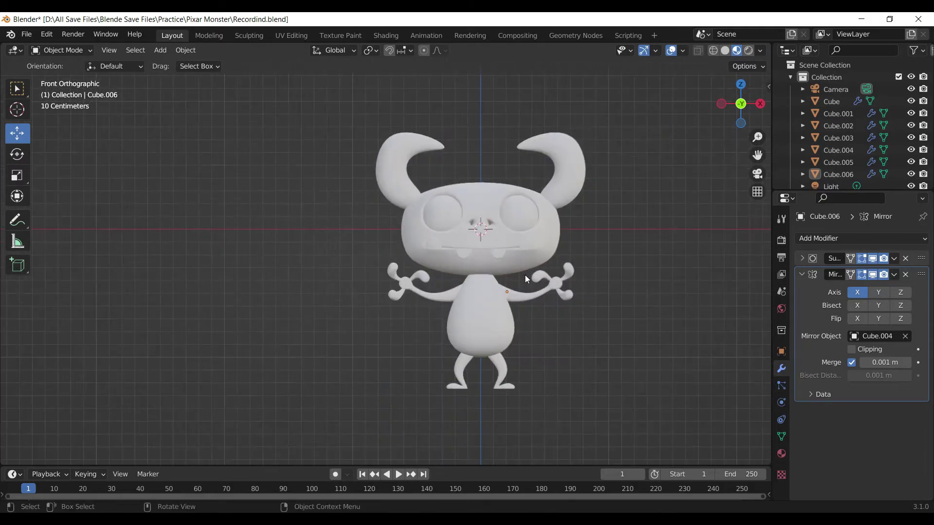
scroll(512, 349, up, 2)
click(441, 249)
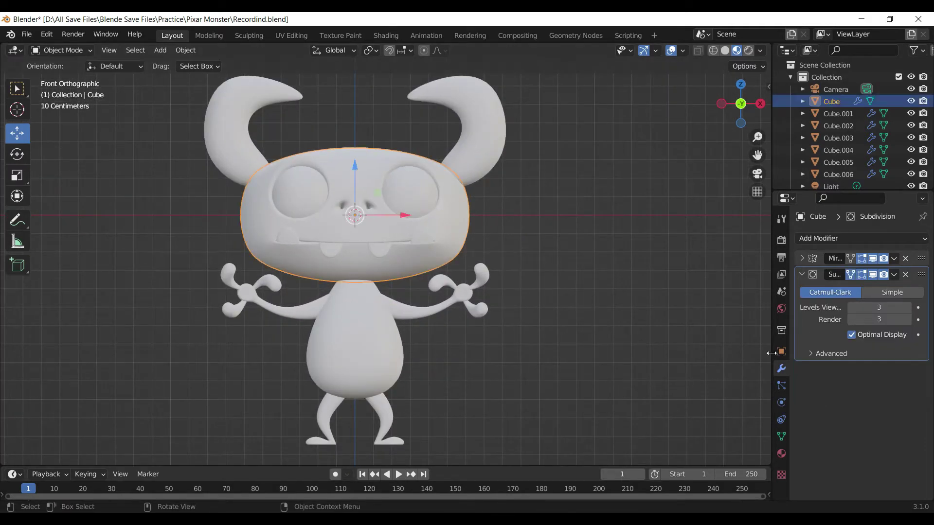
click(782, 454)
scroll(844, 392, down, 2)
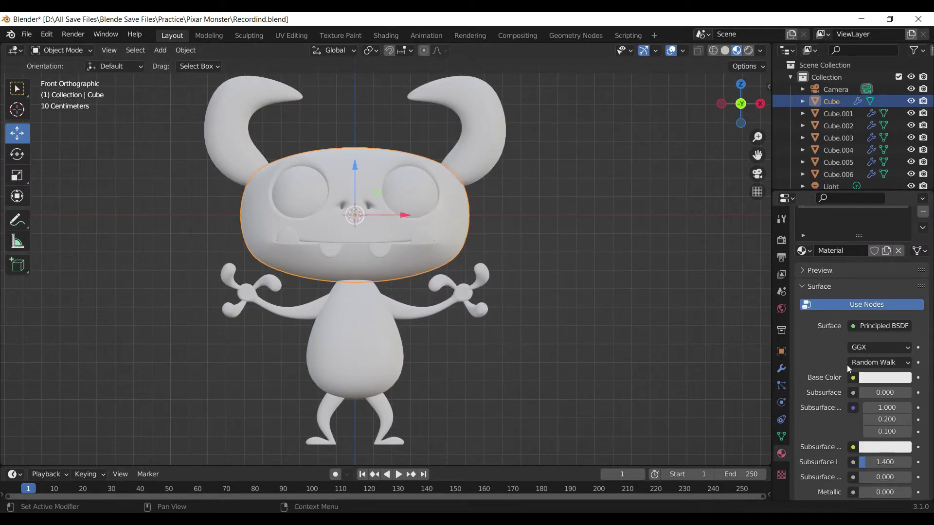
scroll(871, 395, down, 4)
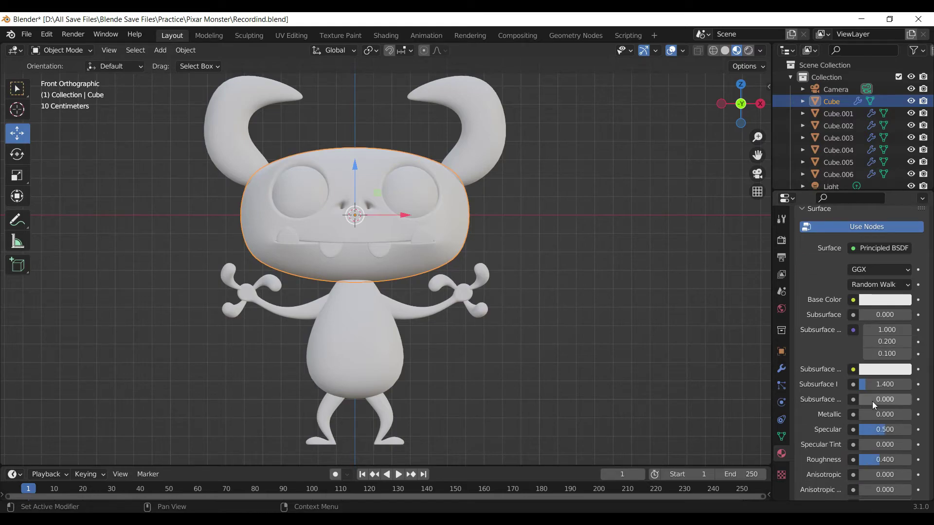
click(888, 299)
mouse_move(872, 157)
mouse_down()
mouse_move(868, 136)
mouse_move(862, 150)
mouse_move(902, 160)
mouse_up()
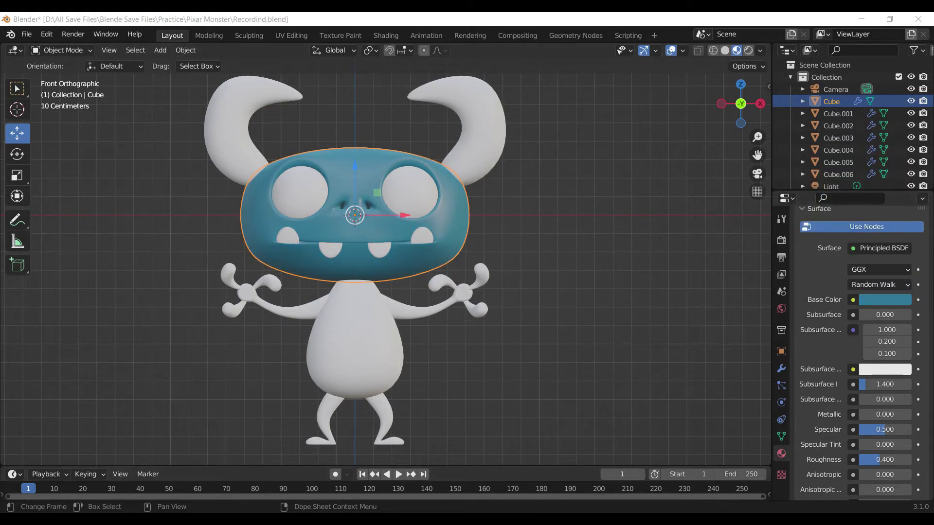
click(879, 302)
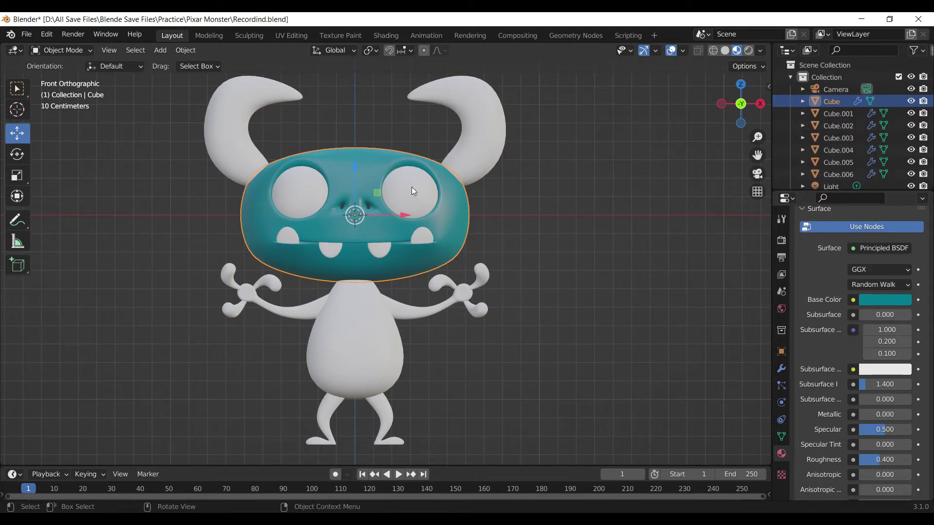
Assign the existing teal material to the arms and darken its base colour
click(422, 313)
click(805, 291)
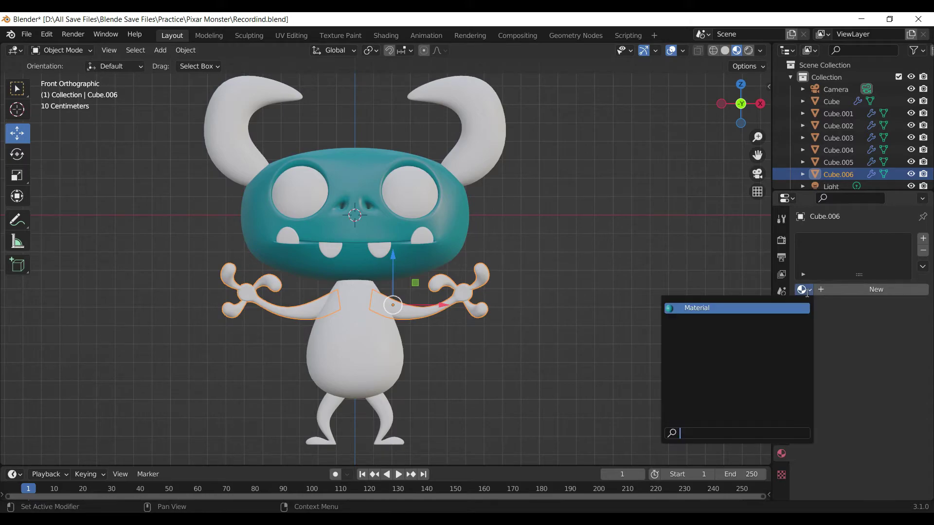
click(712, 309)
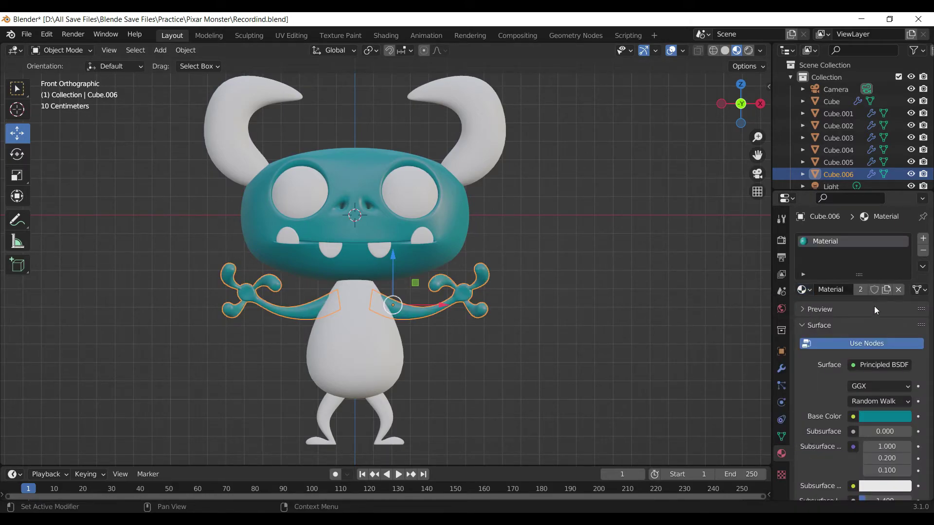
click(873, 418)
drag(902, 281, 901, 292)
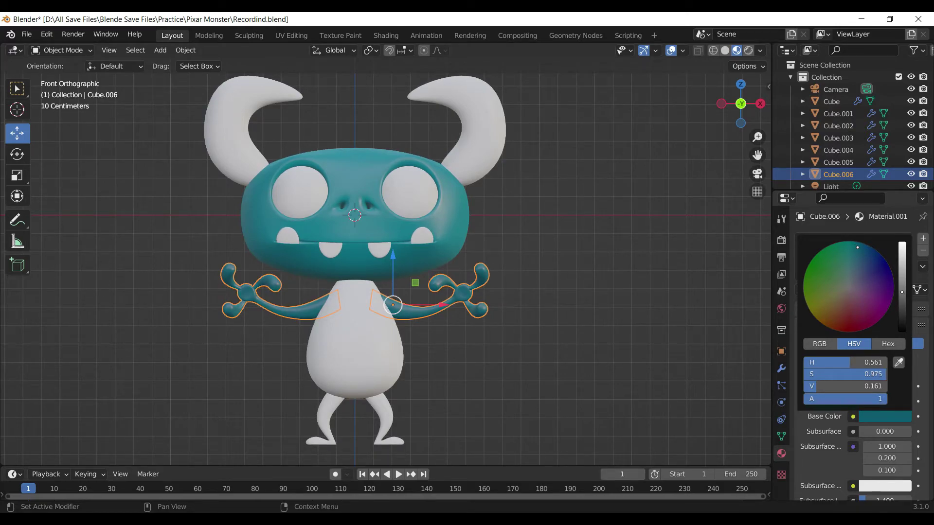
click(542, 372)
Give the body and the legs (Cube.005) the same teal Material.001
click(391, 405)
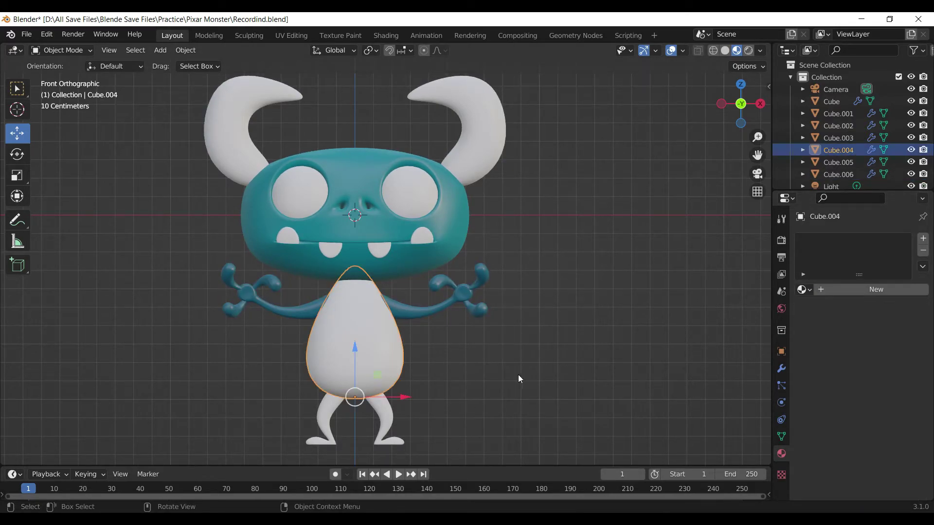
click(801, 290)
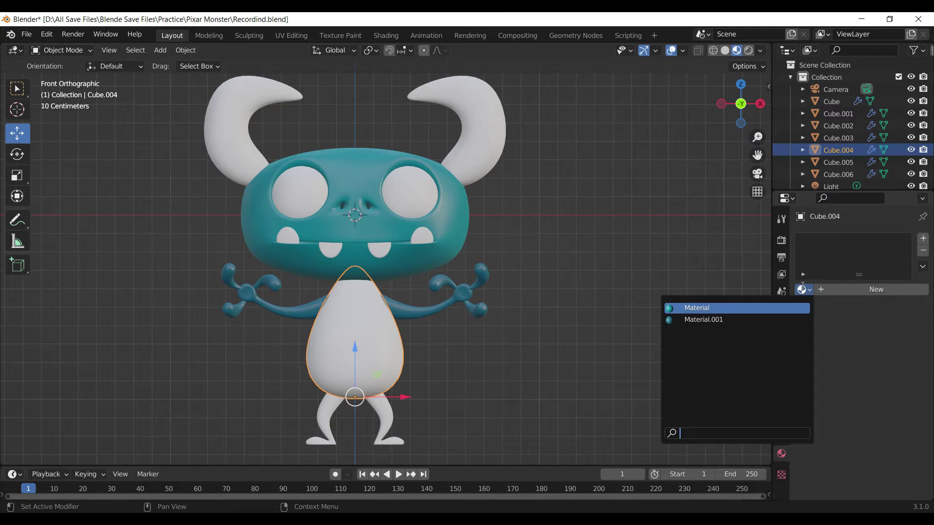
click(732, 310)
click(488, 387)
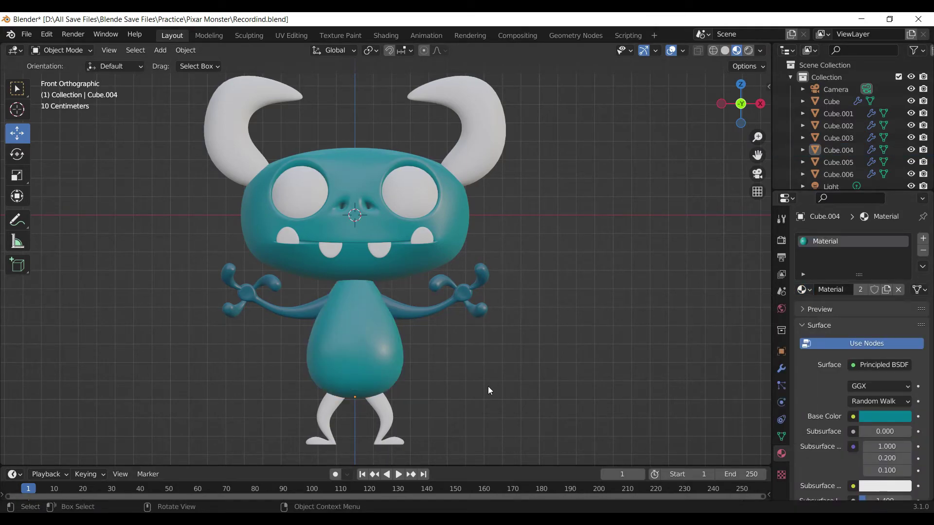
click(388, 443)
click(803, 289)
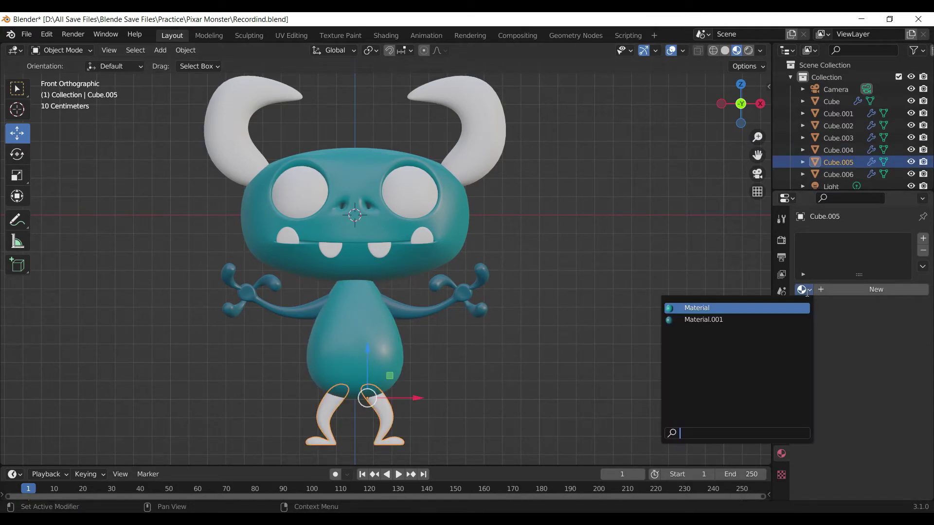
click(749, 320)
click(550, 352)
scroll(550, 352, down, 1)
scroll(549, 352, down, 1)
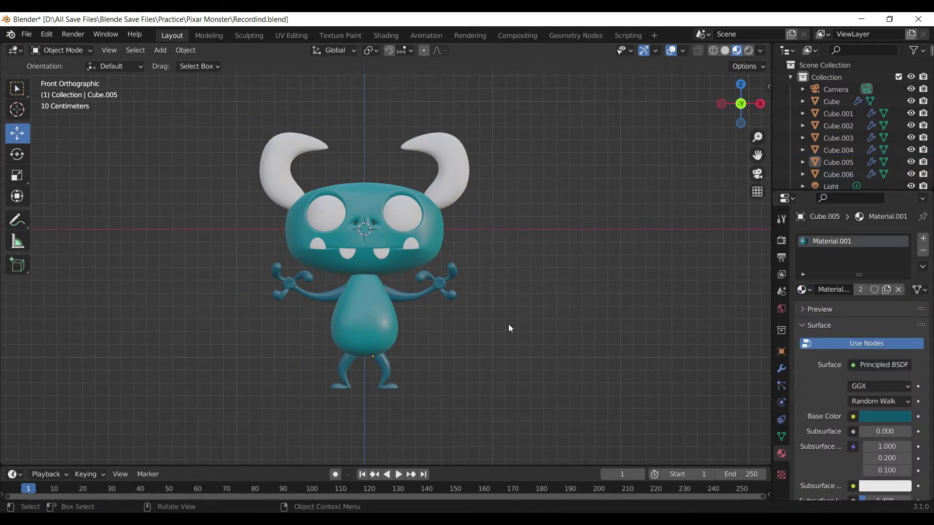
mouse_move(509, 324)
shift+middle_down()
mouse_move(528, 333)
mouse_move(547, 321)
shift+middle_up()
scroll(546, 321, up, 2)
Set the head material's Roughness to 0.455 and Metallic to 0.083
scroll(547, 321, up, 1)
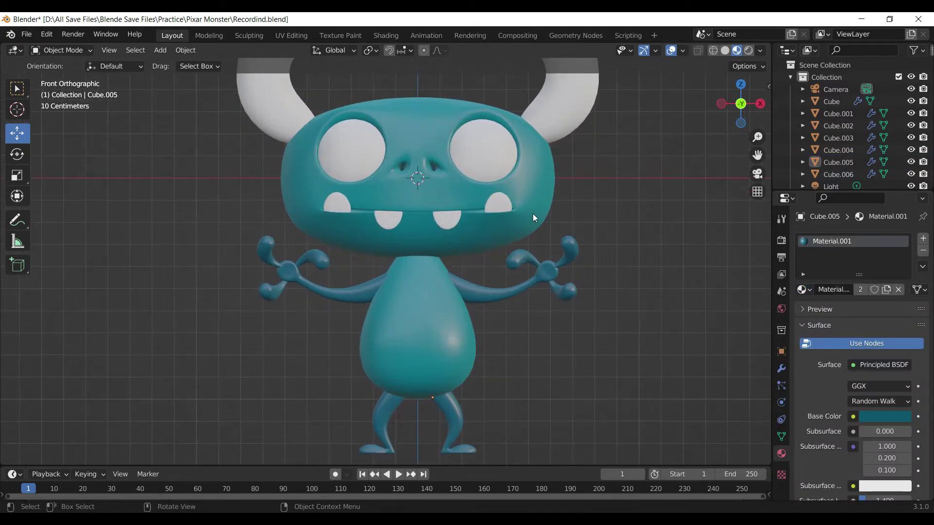
click(533, 215)
scroll(881, 425, down, 3)
scroll(881, 425, down, 5)
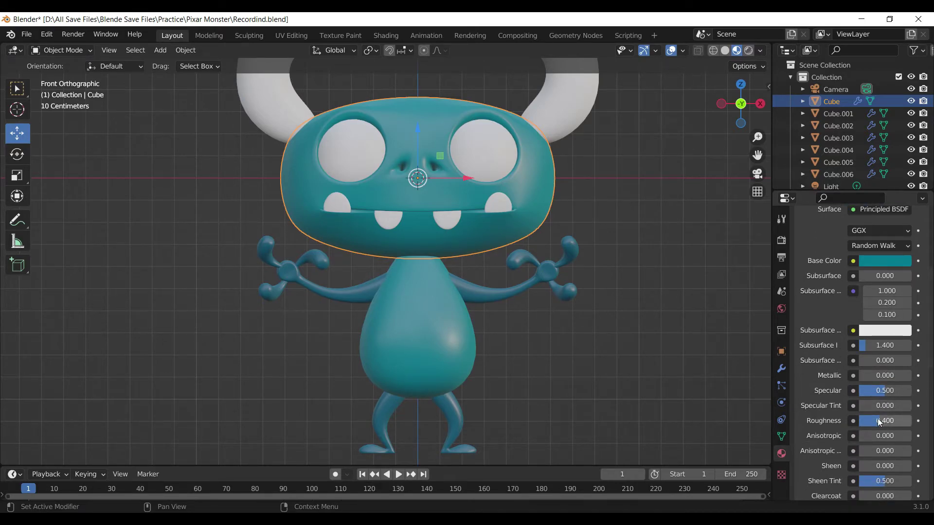
drag(880, 424, 895, 424)
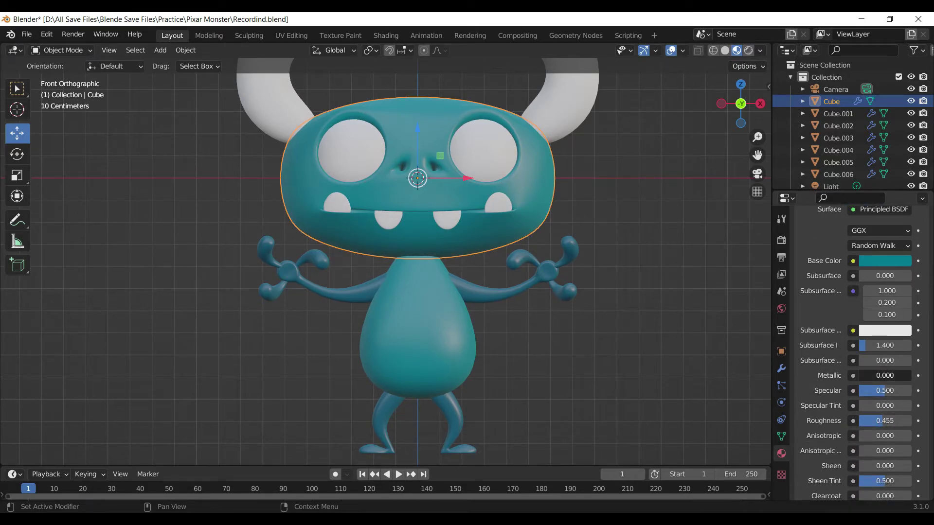
drag(861, 376, 868, 375)
Add a light Clearcoat of about 0.119 to the head material
scroll(890, 437, down, 2)
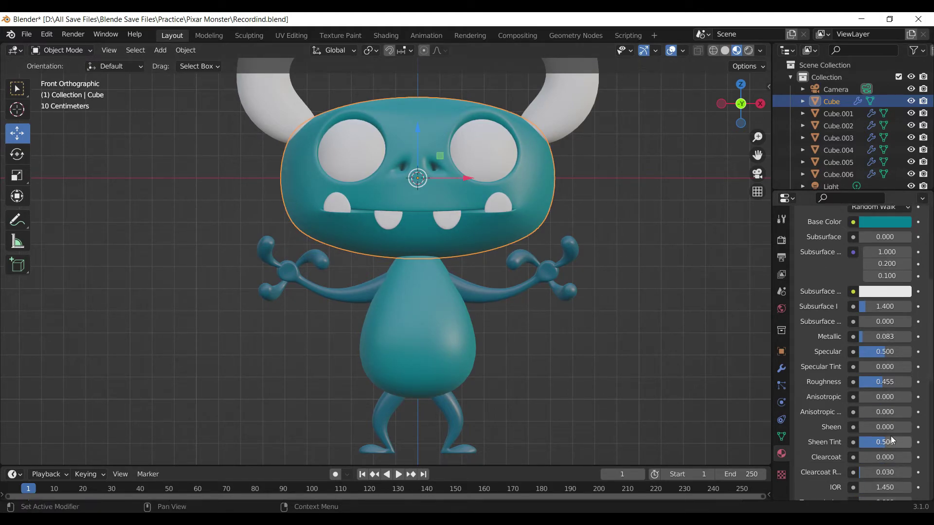
drag(869, 457, 876, 457)
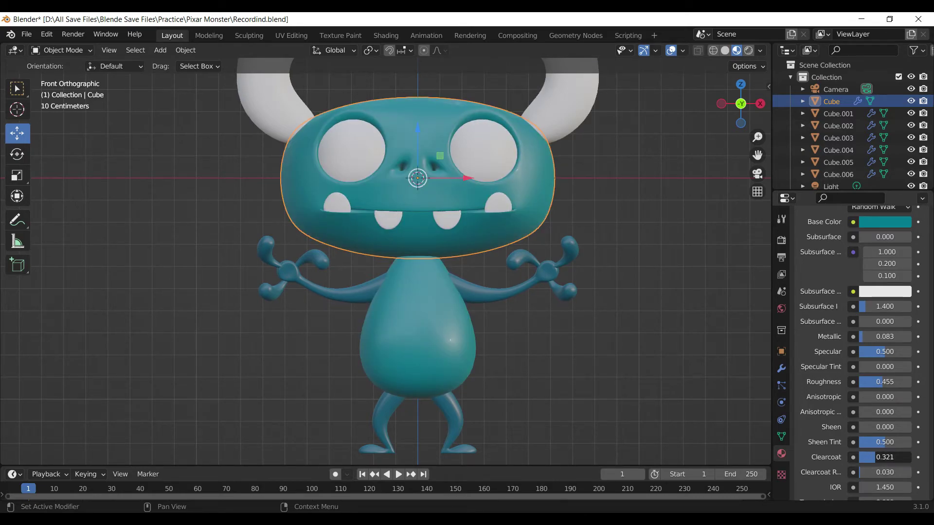
mouse_move(606, 308)
middle_down()
mouse_move(525, 323)
mouse_move(620, 300)
middle_up()
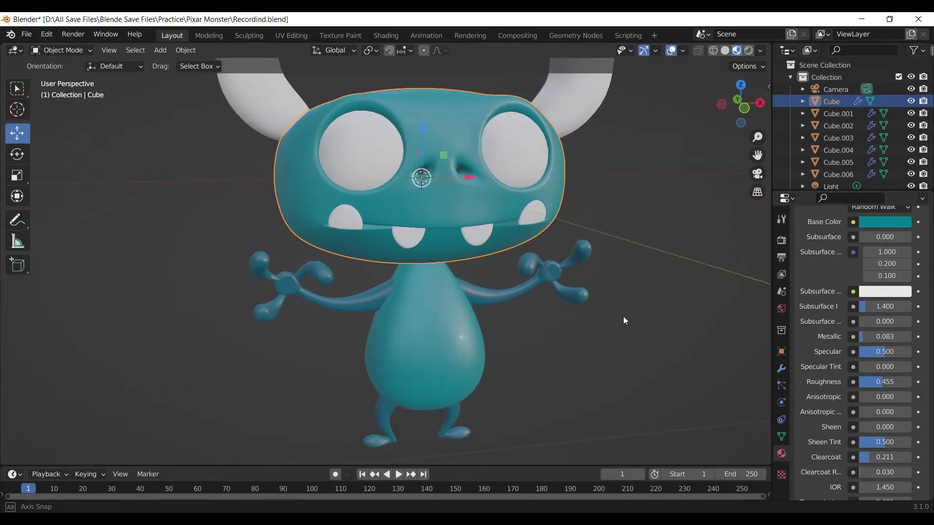
drag(875, 461, 869, 461)
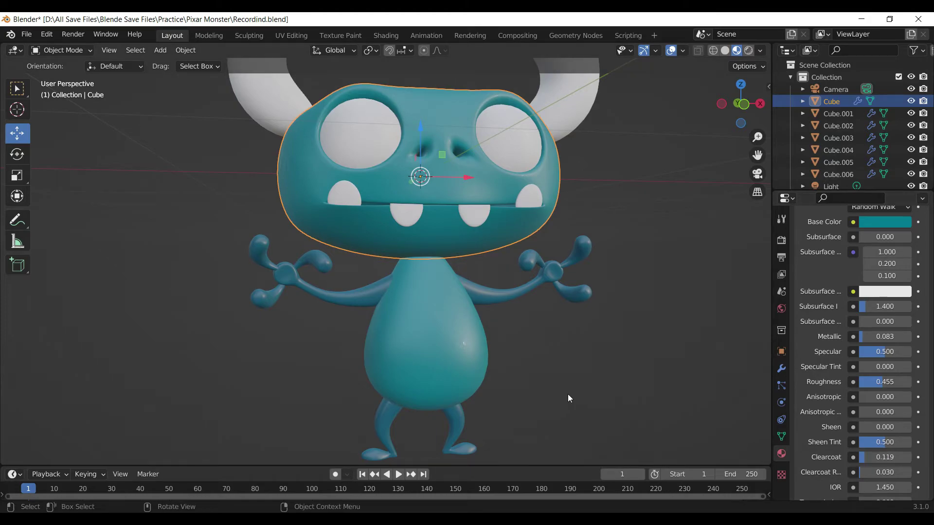
click(568, 394)
scroll(562, 371, down, 3)
click(478, 278)
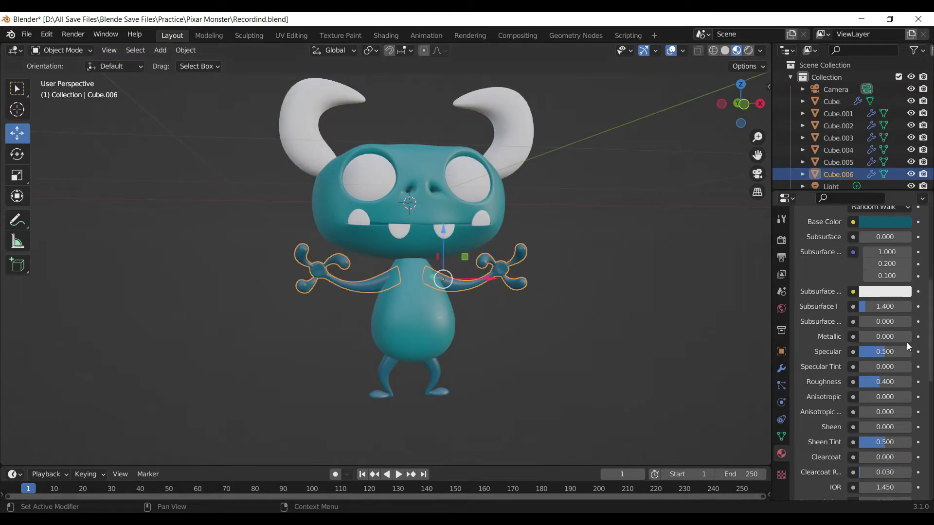
Give the arm material Metallic 0.128, Roughness 0.519 and Clearcoat 0.165, then save
drag(865, 336, 868, 336)
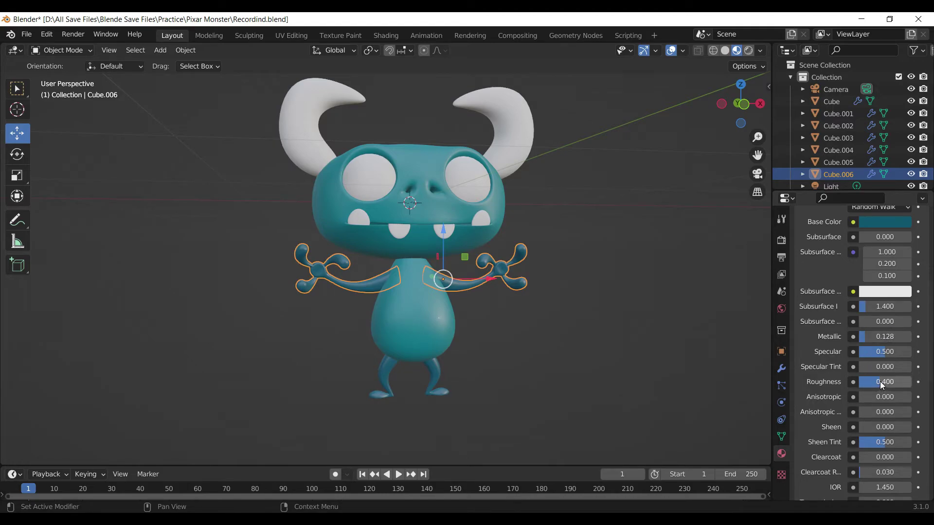
drag(880, 381, 890, 381)
drag(863, 457, 885, 458)
click(561, 391)
mouse_move(561, 391)
middle_down()
mouse_move(532, 378)
mouse_move(549, 373)
mouse_move(553, 347)
middle_up()
scroll(533, 334, up, 2)
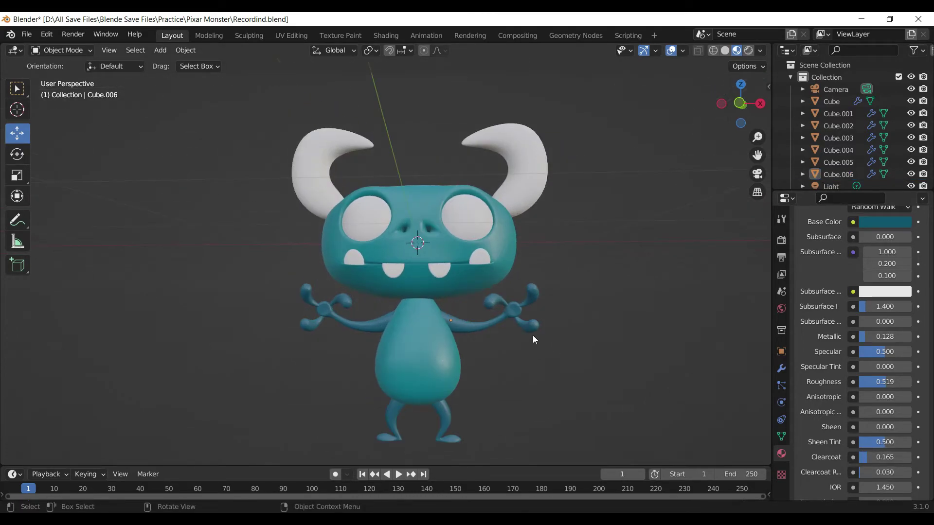
key(ctrl+s)
Create a new material for the cheek patches, select the horns, and save in front view
click(480, 260)
click(833, 292)
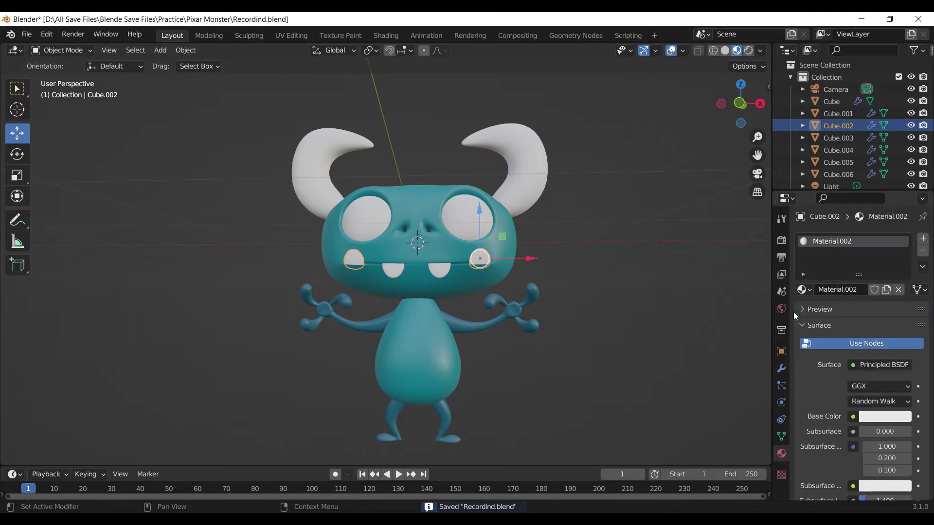
scroll(437, 243, up, 2)
click(513, 190)
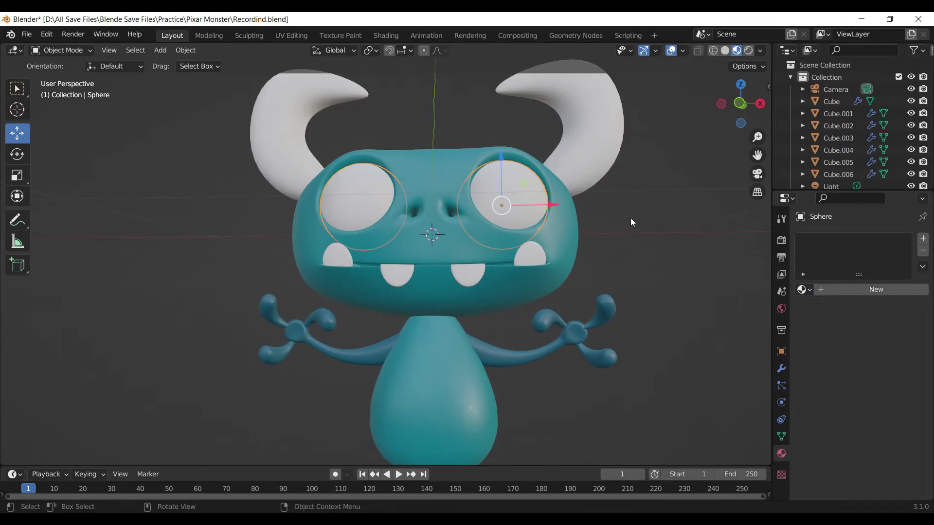
click(598, 174)
scroll(571, 314, down, 3)
key(KP_1)
key(ctrl+s)
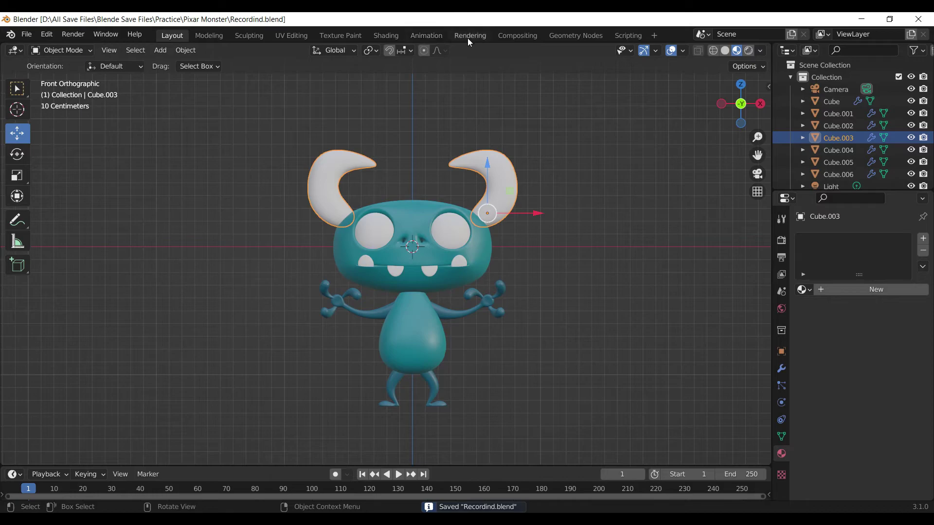
Create a new horn material in the Shading workspace and frame its node graph
click(394, 35)
click(476, 311)
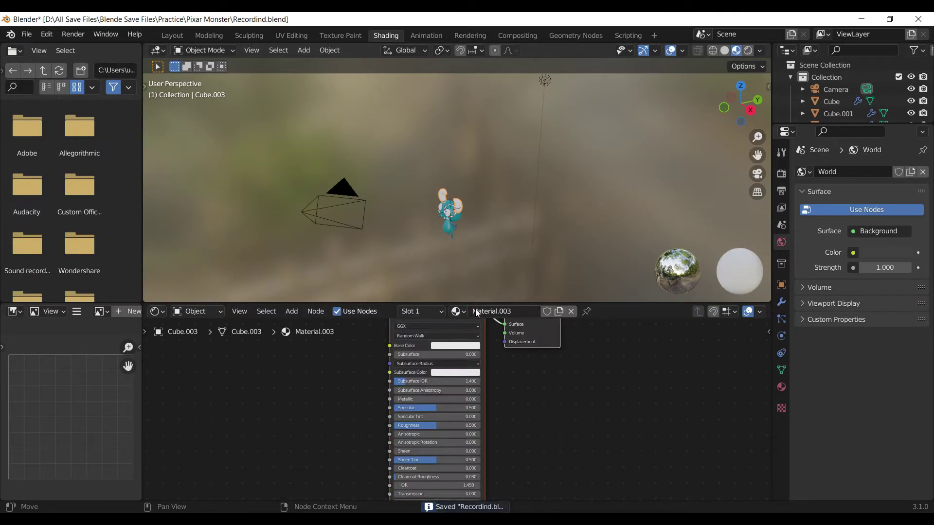
middle_drag(470, 241, 522, 224)
scroll(523, 204, up, 2)
scroll(523, 189, up, 3)
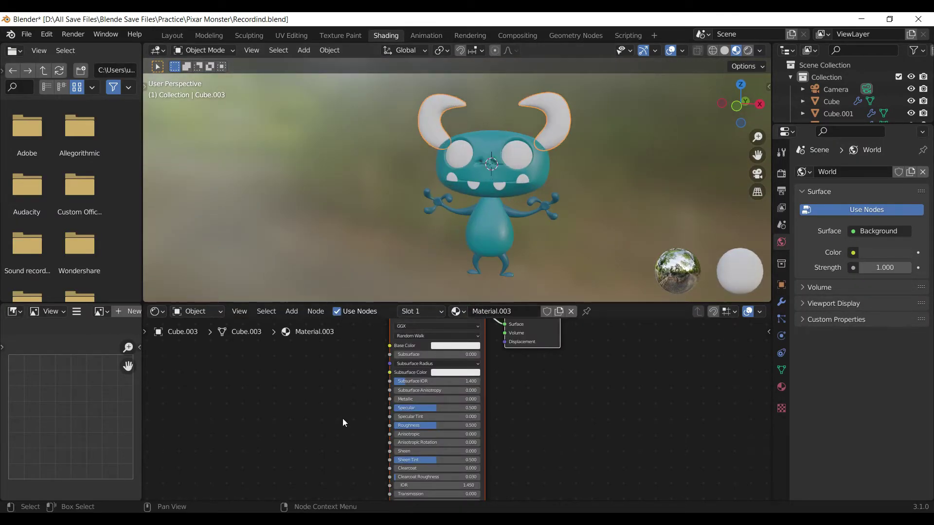
scroll(306, 406, down, 2)
middle_drag(305, 403, 355, 409)
Add a ColorRamp node feeding the shader's Base Color
key(shift+a)
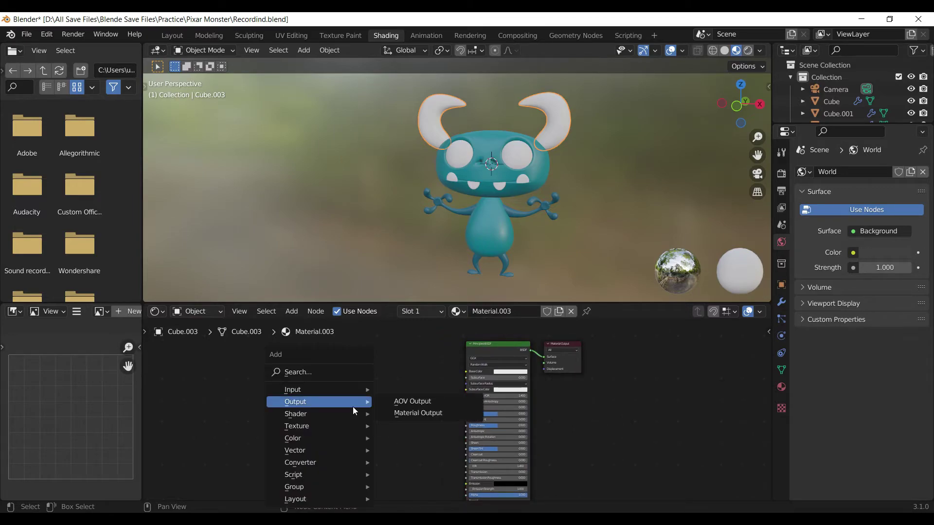
text(col)
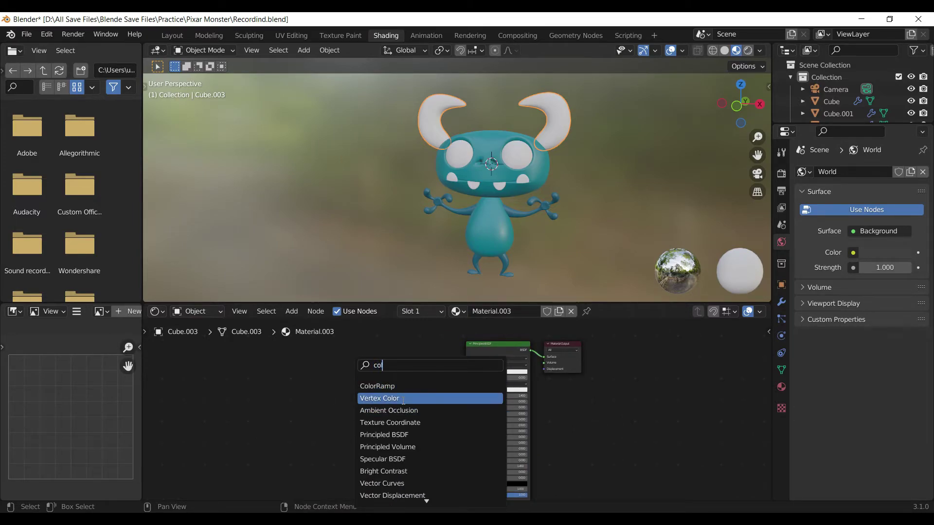
click(398, 392)
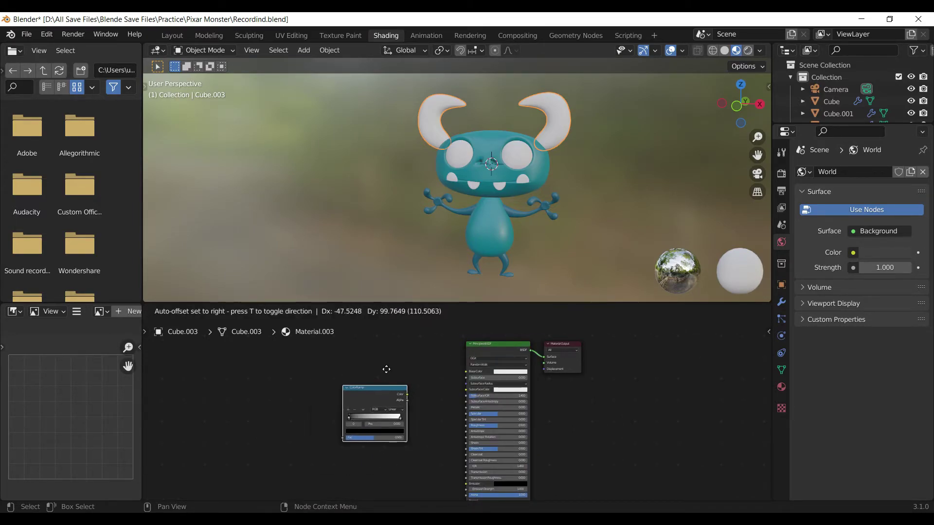
click(417, 377)
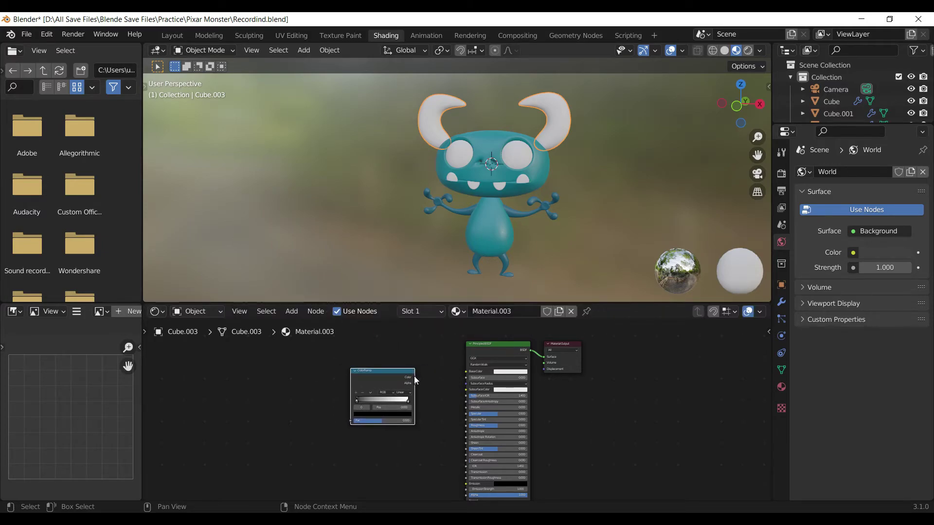
drag(415, 377, 465, 372)
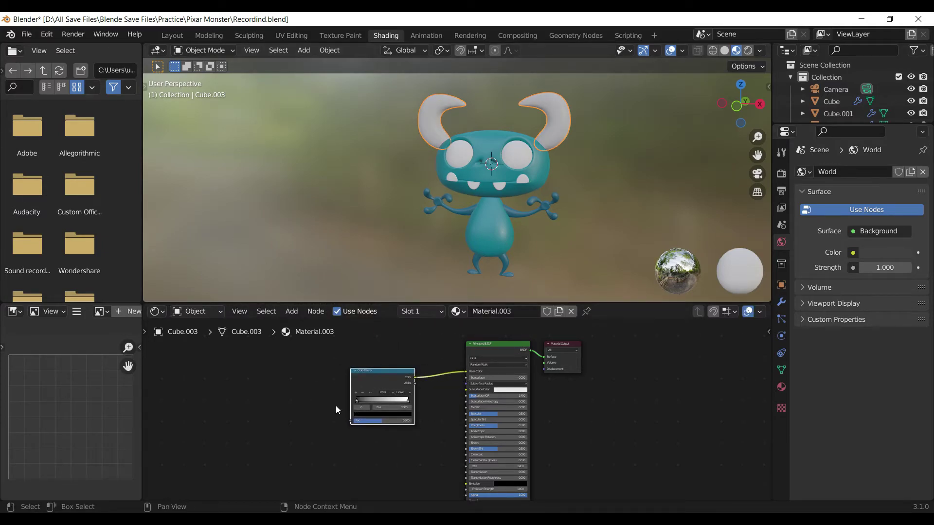
Add a Wave Texture node and feed it into the ColorRamp
key(shift+a)
click(282, 393)
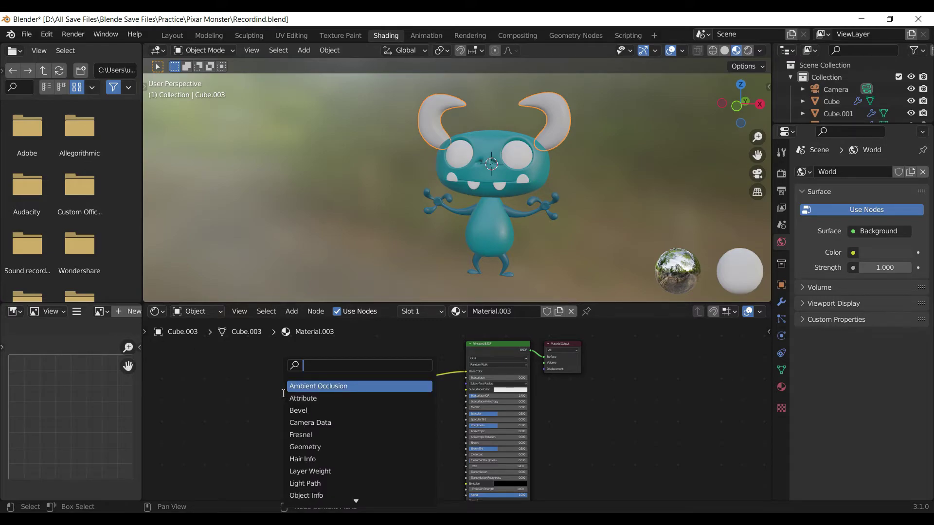
text(wav)
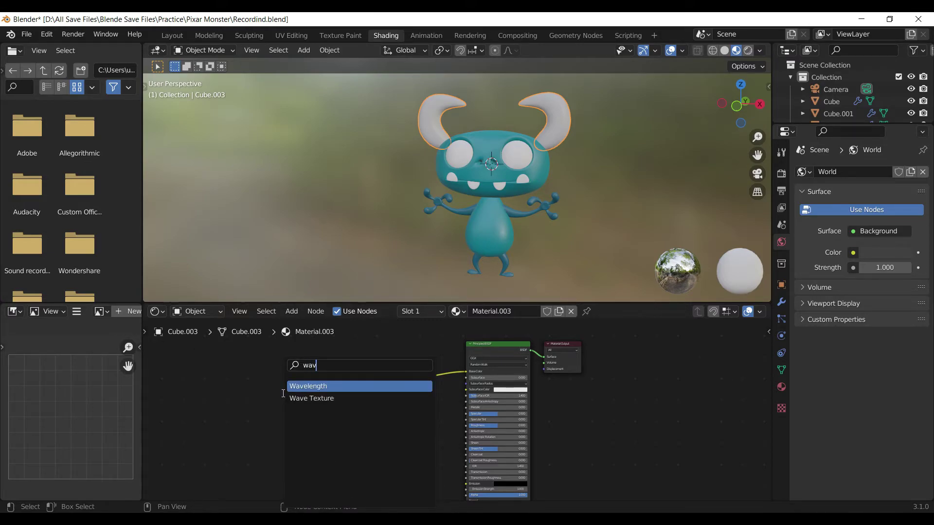
click(292, 398)
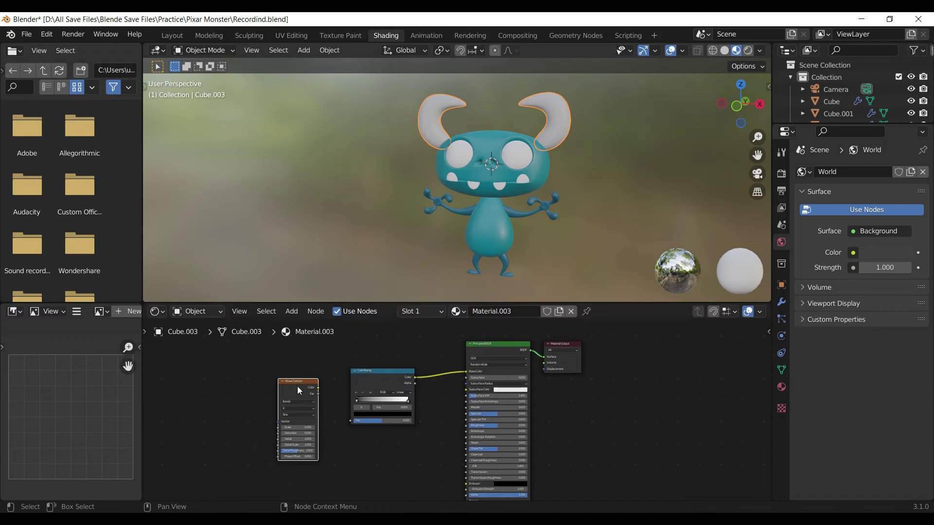
drag(318, 394, 350, 420)
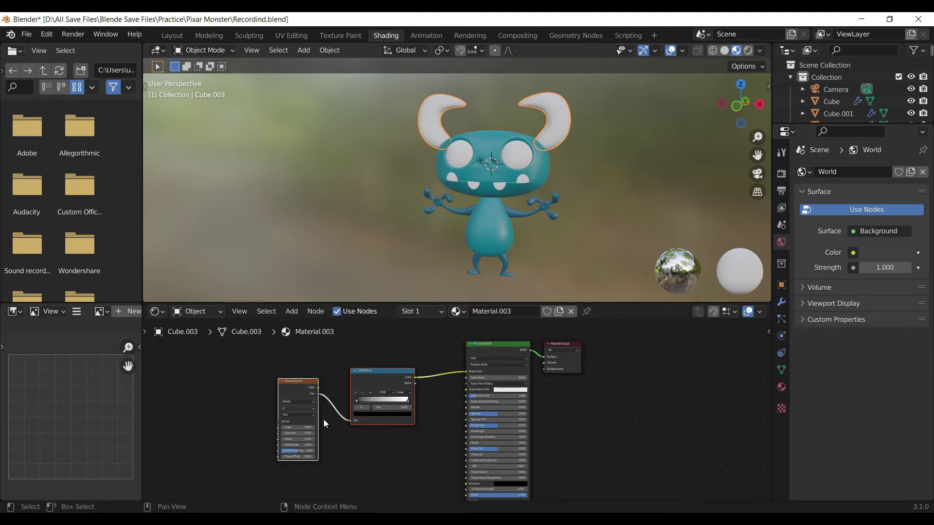
scroll(342, 453, up, 1)
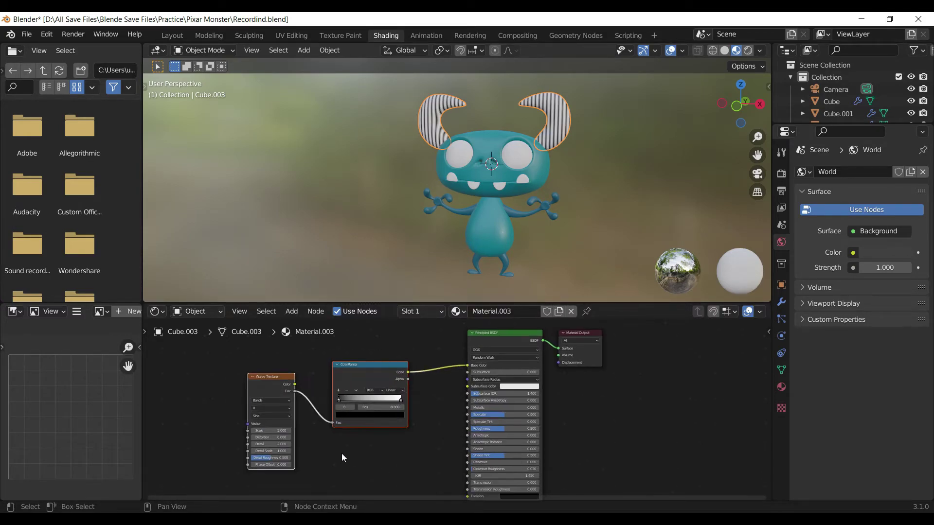
middle_drag(341, 454, 440, 452)
scroll(457, 411, up, 3)
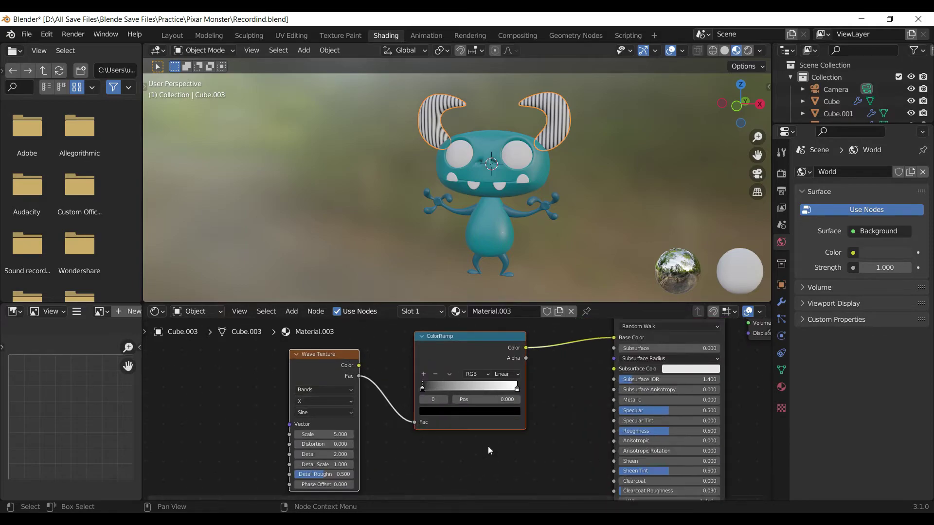
Set the ColorRamp to Constant interpolation and shift the white stop for crisp stripes
click(520, 364)
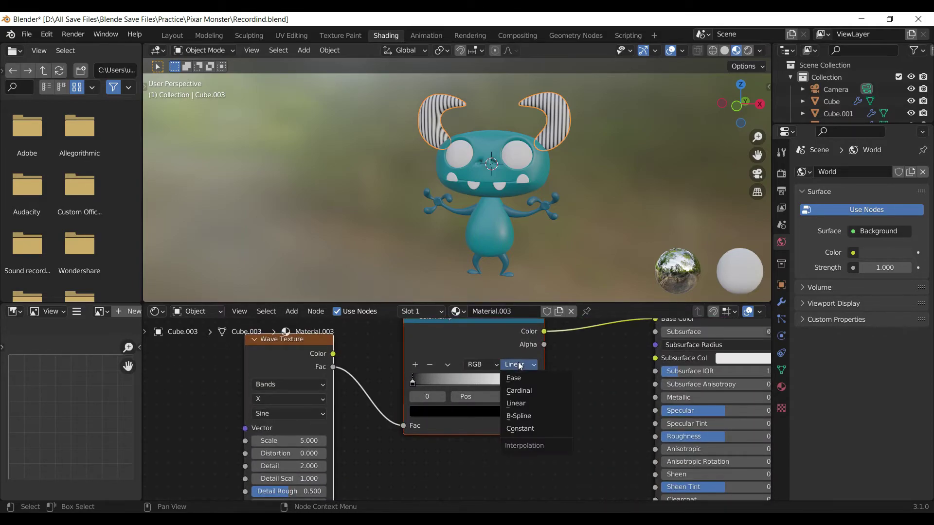
click(525, 429)
drag(533, 384, 494, 389)
scroll(282, 398, up, 1)
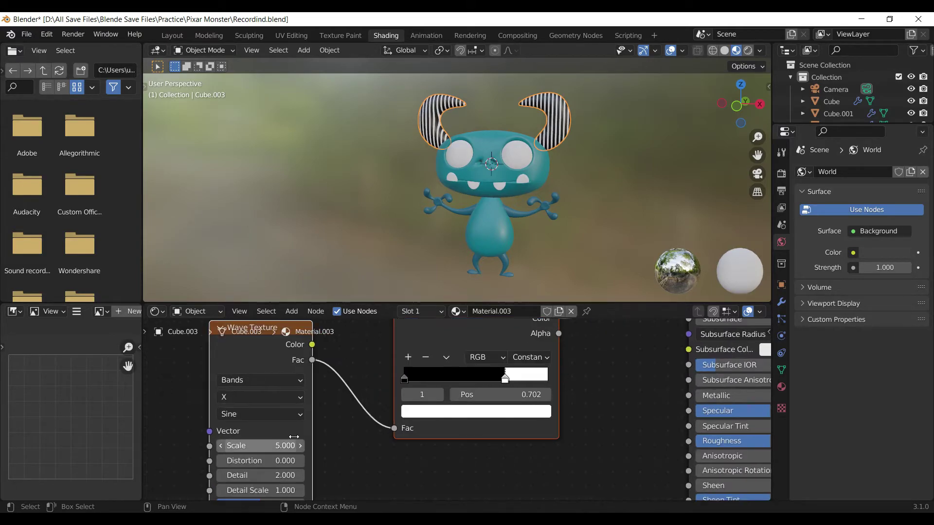
Set the wave bands direction to Y, after briefly trying Z
click(282, 398)
click(263, 443)
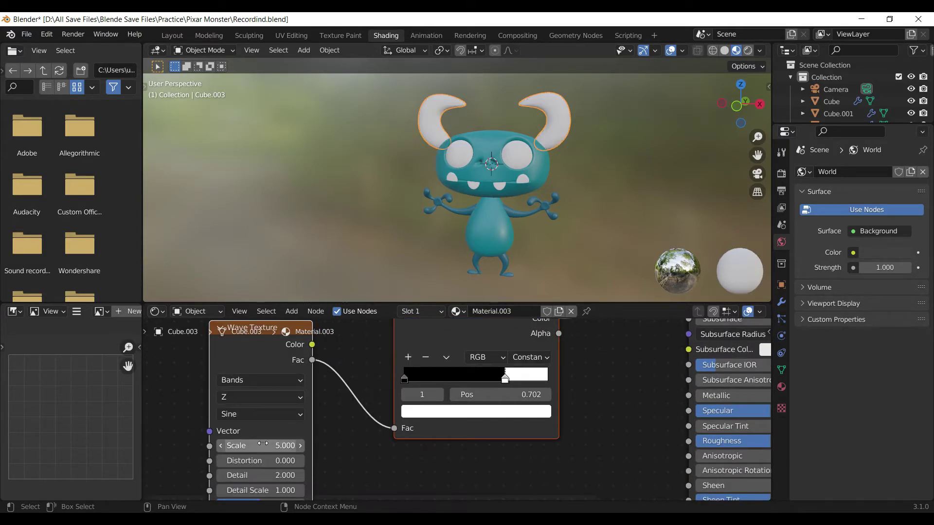
click(285, 395)
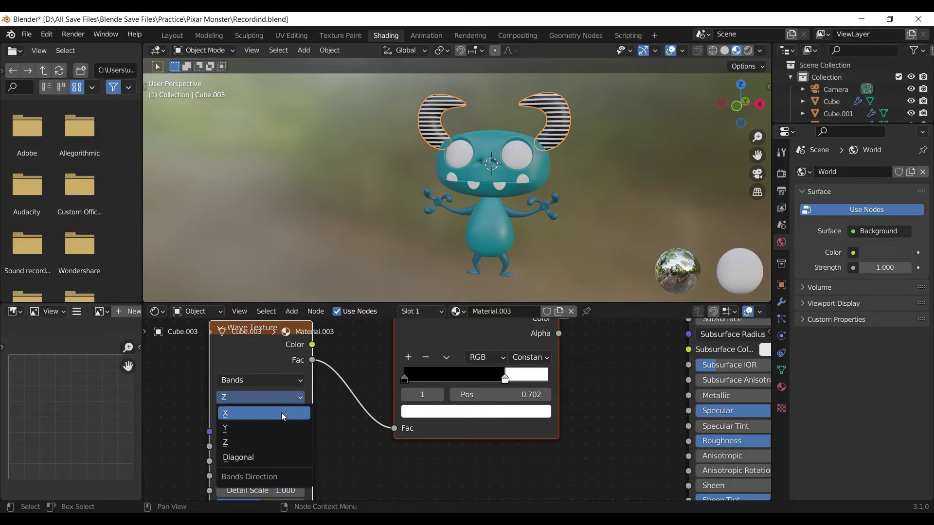
click(279, 422)
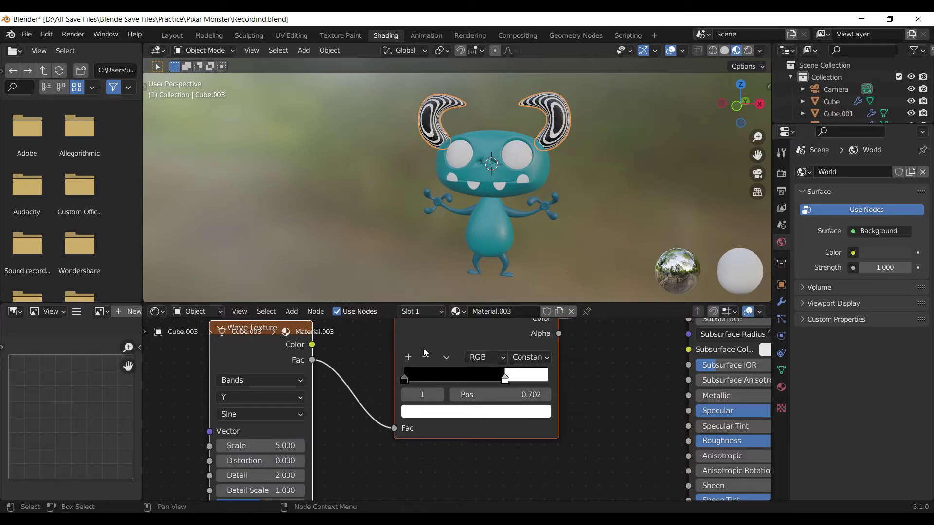
scroll(312, 394, down, 2)
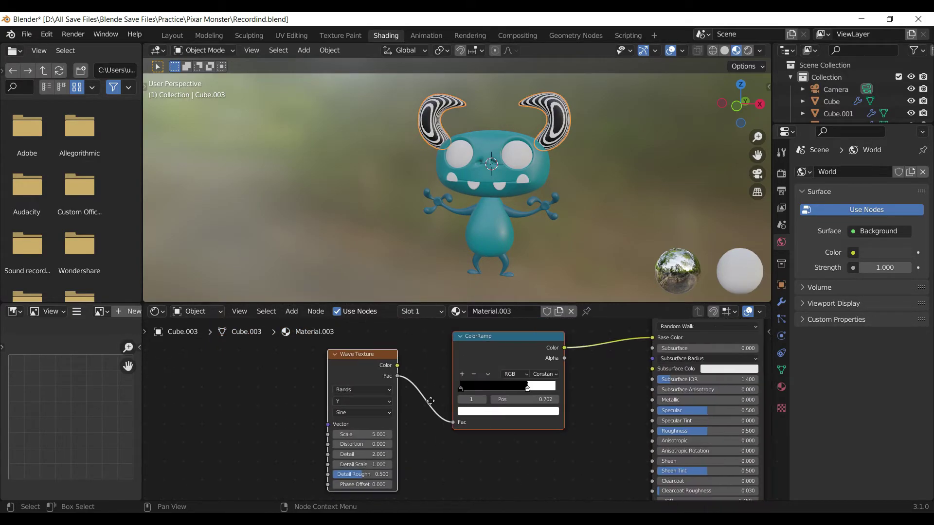
middle_drag(369, 361, 447, 358)
Add Texture Coordinate and Mapping nodes to the Wave Texture with Node Wrangler
key(ctrl+t)
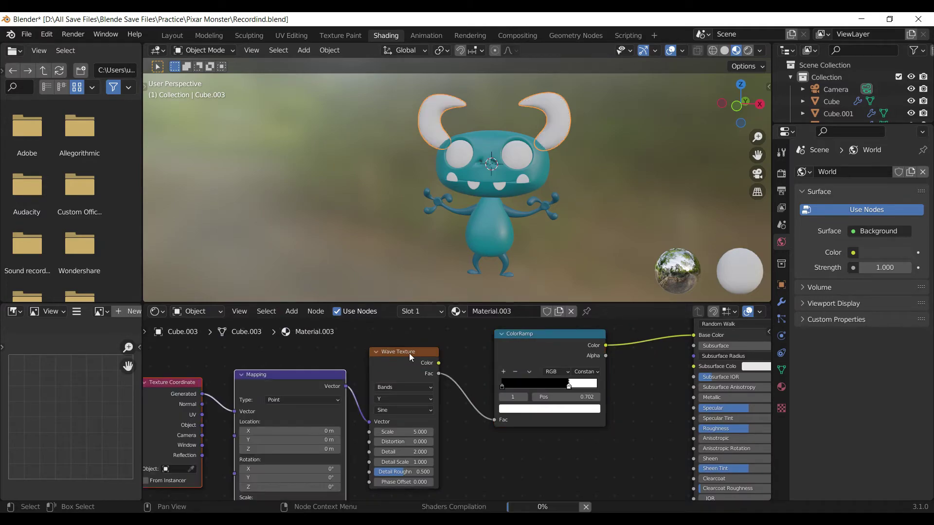
middle_drag(345, 375, 450, 373)
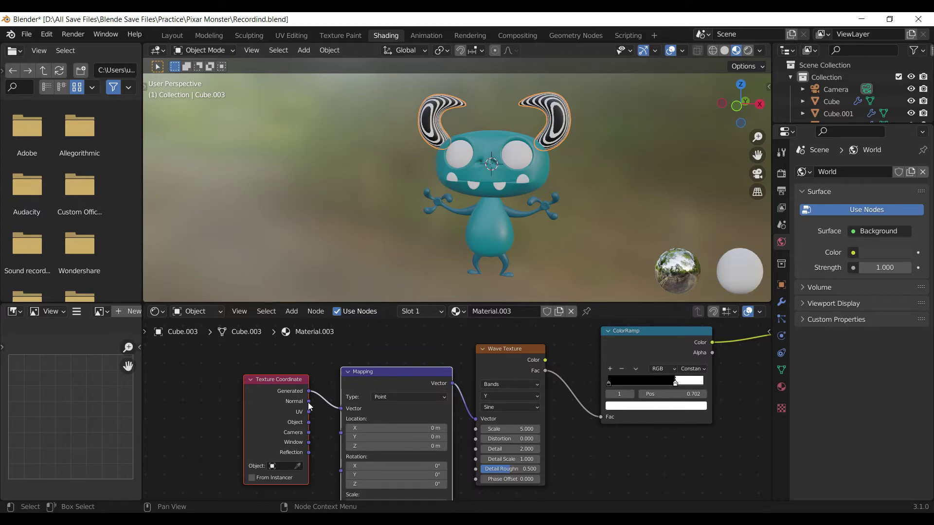
scroll(448, 404, up, 1)
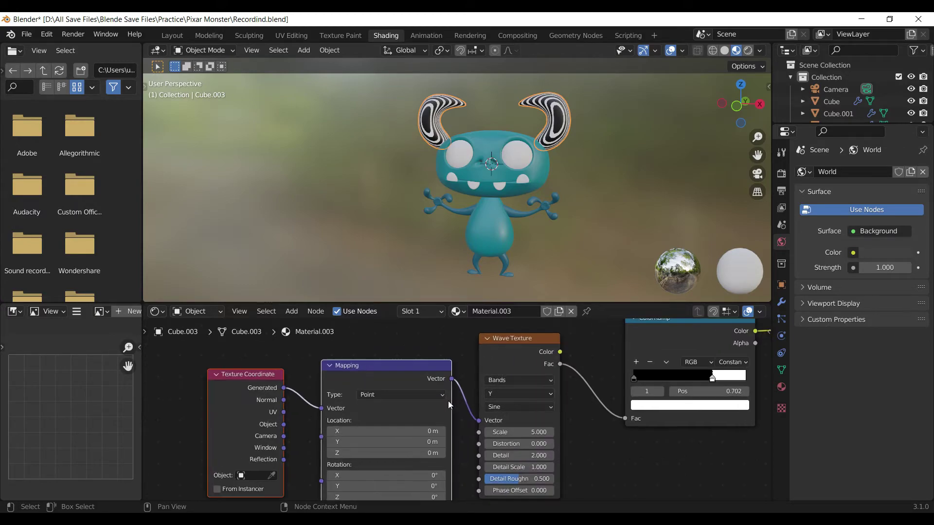
Switch the wave to Rings along Y and lower its scale to 0.800
click(521, 380)
click(512, 402)
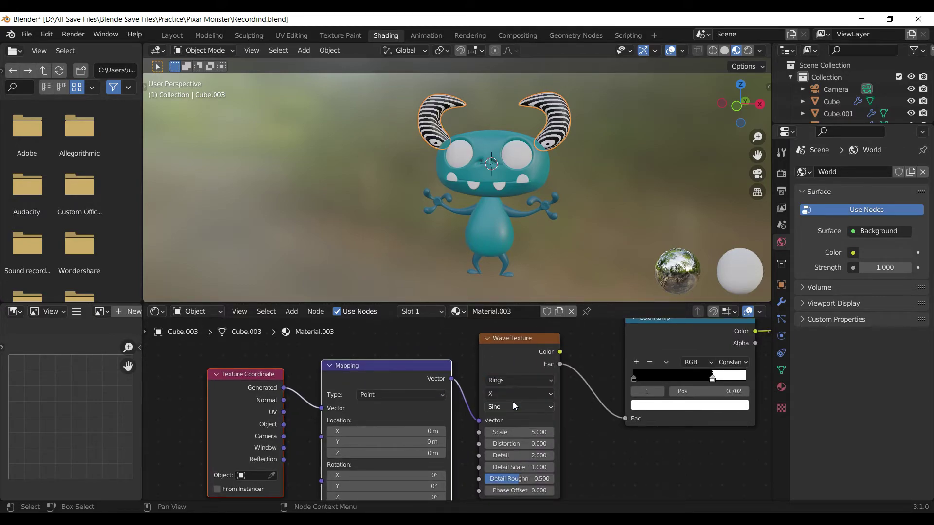
click(516, 397)
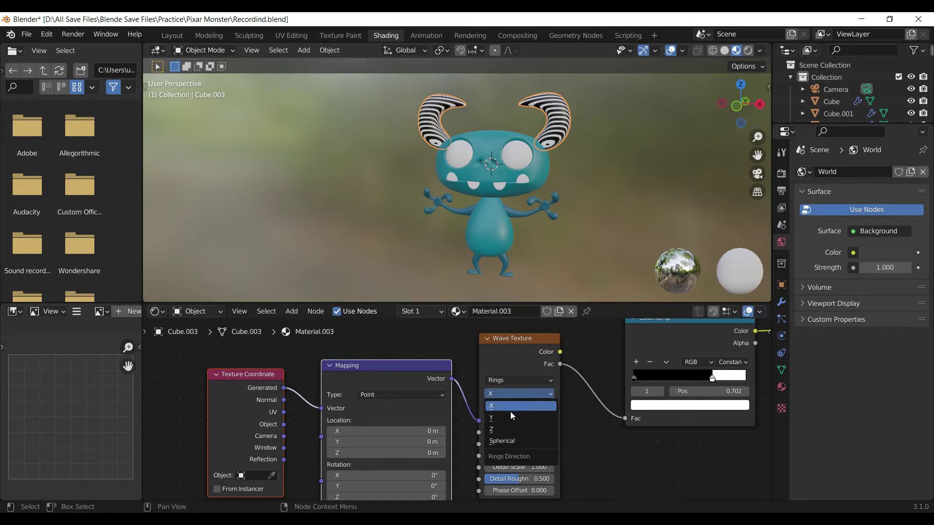
click(510, 417)
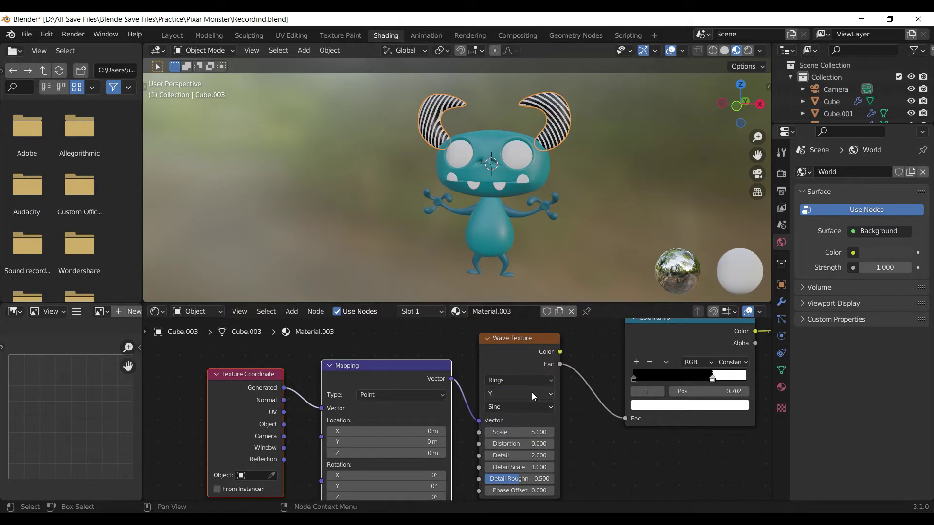
click(532, 393)
click(514, 431)
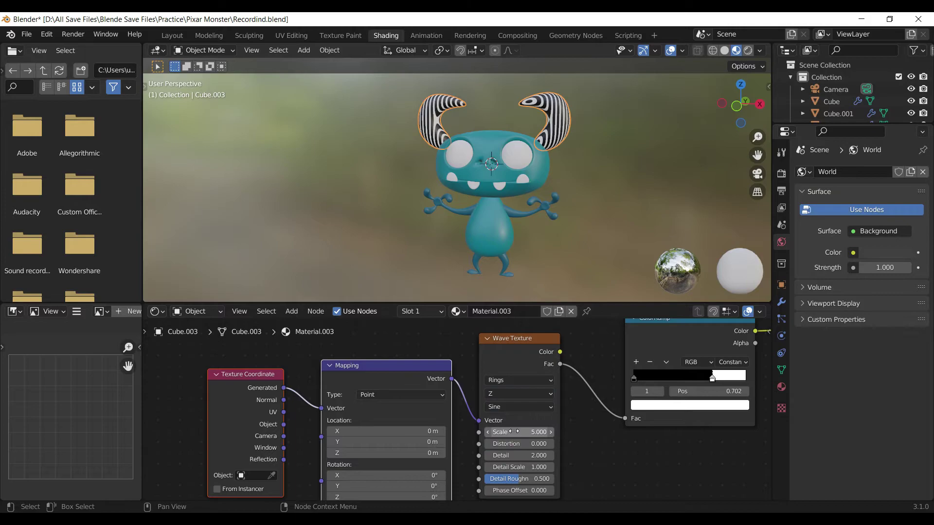
click(526, 396)
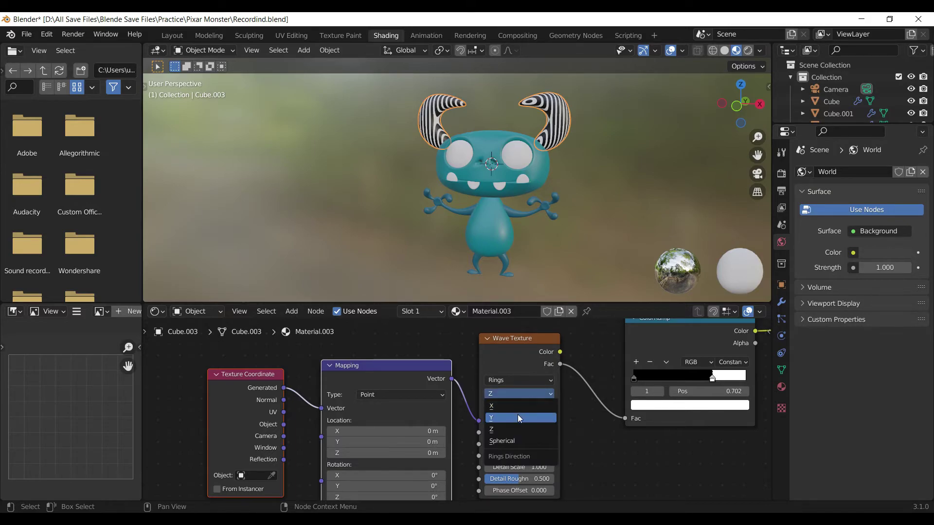
click(518, 415)
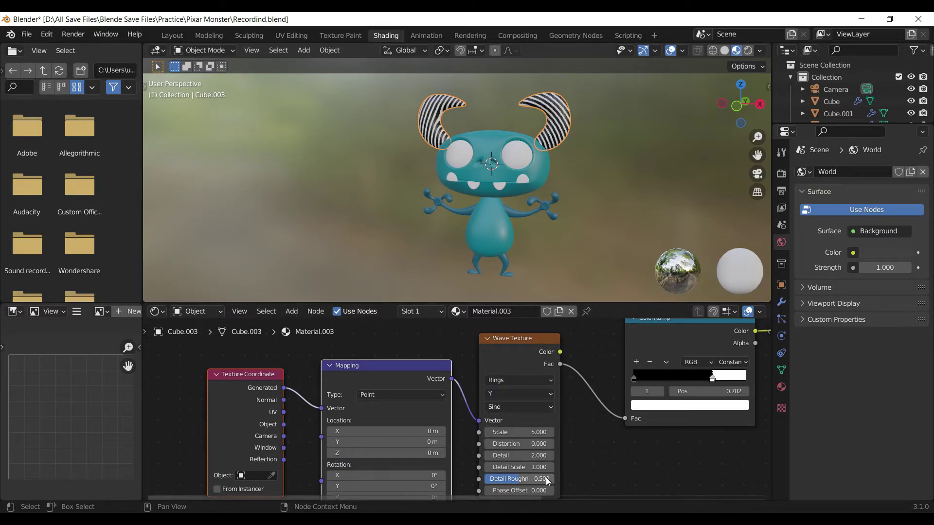
mouse_move(520, 432)
mouse_down()
mouse_move(535, 431)
mouse_move(495, 432)
mouse_up()
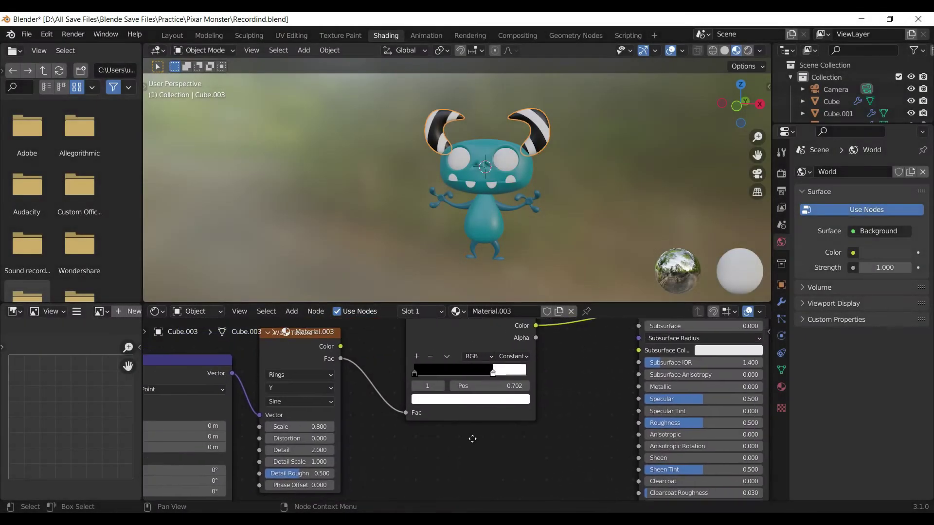
Move the second ramp stop to 0.545, tint it pink, and make the first stop white
drag(490, 382, 473, 379)
click(474, 400)
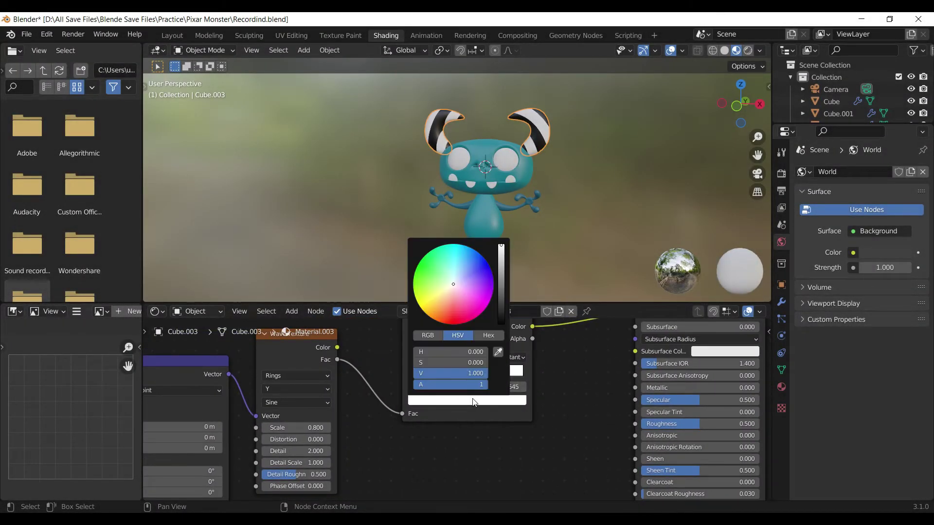
mouse_move(475, 291)
mouse_down()
mouse_move(454, 311)
mouse_move(462, 309)
mouse_up()
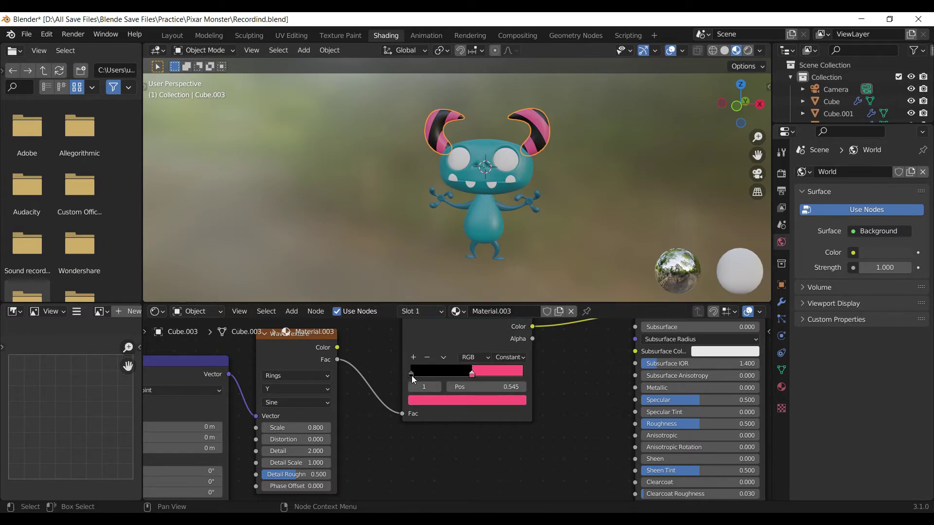
click(411, 375)
click(465, 401)
drag(500, 307, 501, 245)
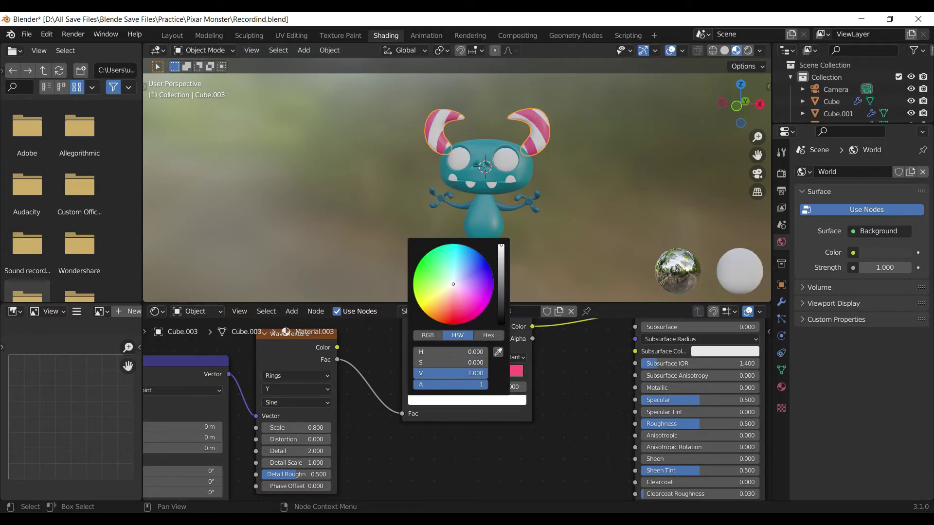
click(552, 241)
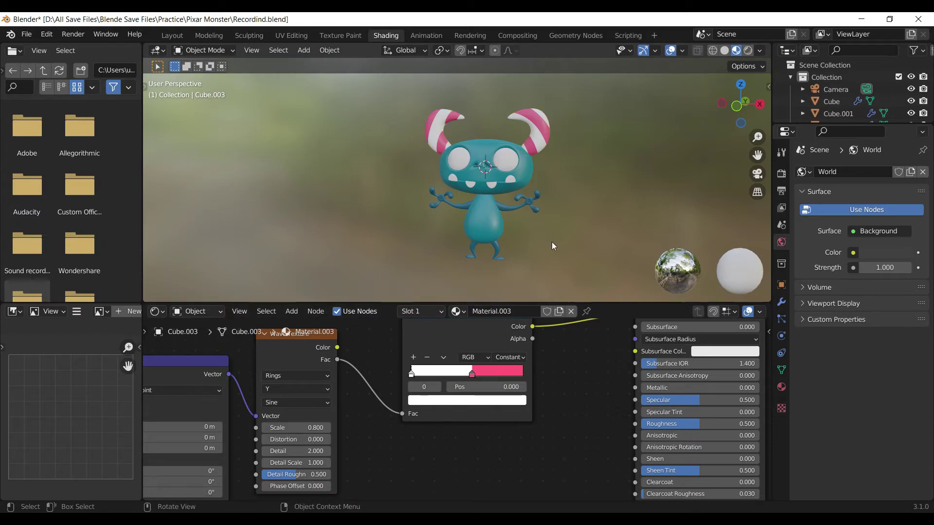
Deepen the second ramp stop's pink to a dark crimson-pink
scroll(558, 232, up, 2)
scroll(558, 232, up, 2)
click(579, 132)
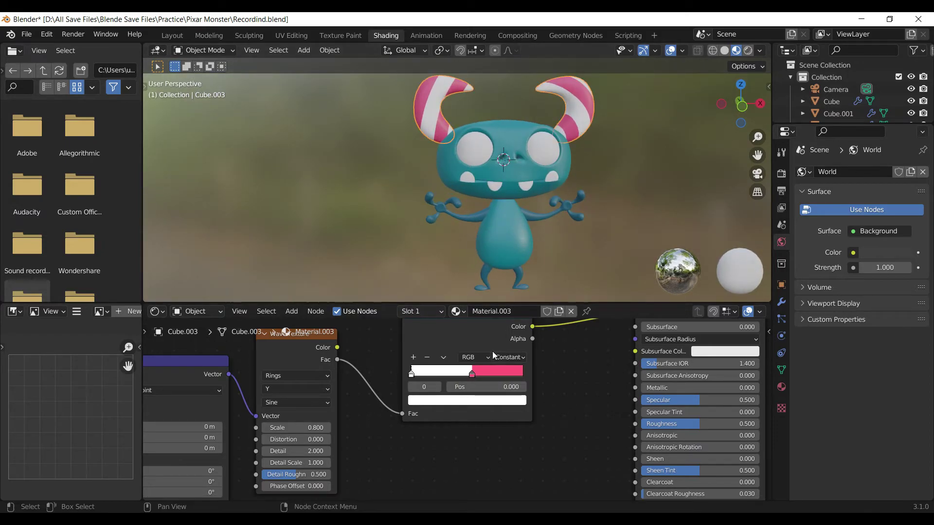
click(471, 375)
click(473, 375)
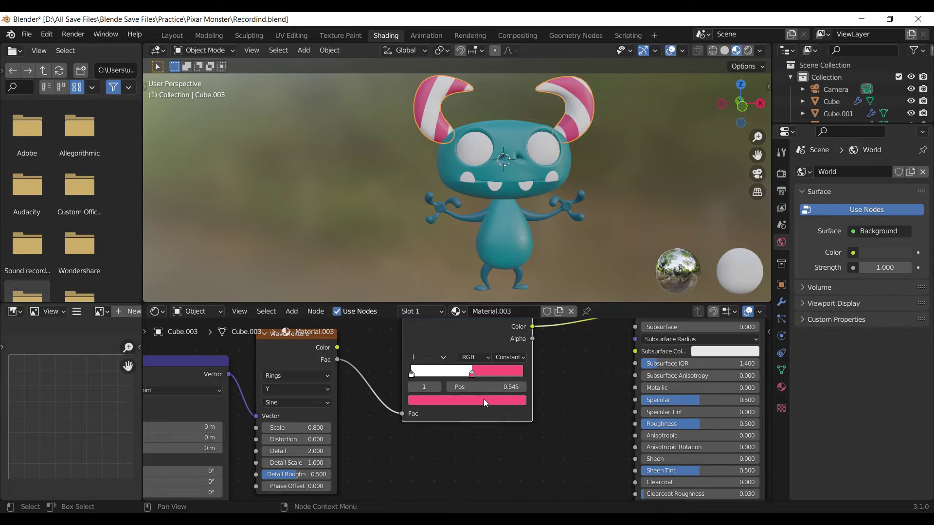
click(483, 402)
click(479, 407)
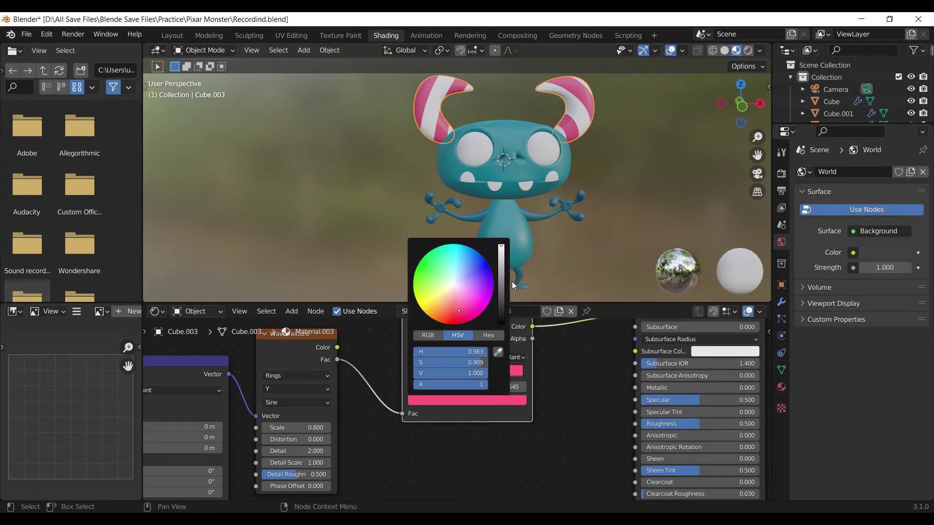
click(501, 281)
drag(501, 283, 500, 269)
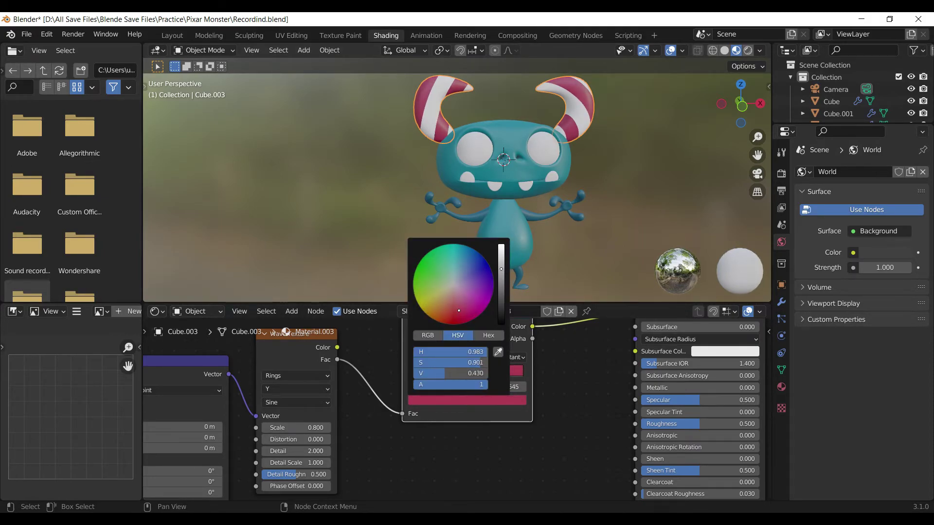
middle_drag(590, 435, 525, 450)
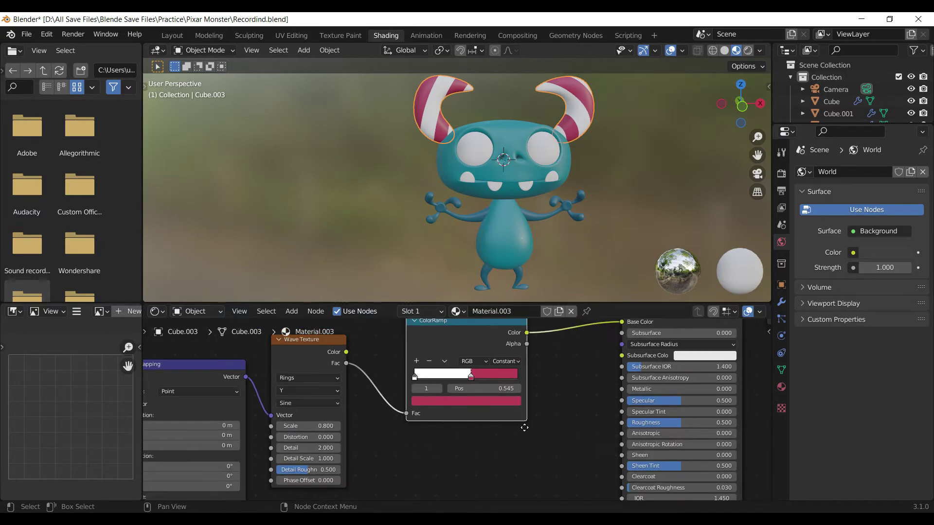
Set the horn material to Metallic 0.280, Roughness 0.351 and Clearcoat 1.000
drag(529, 359, 558, 359)
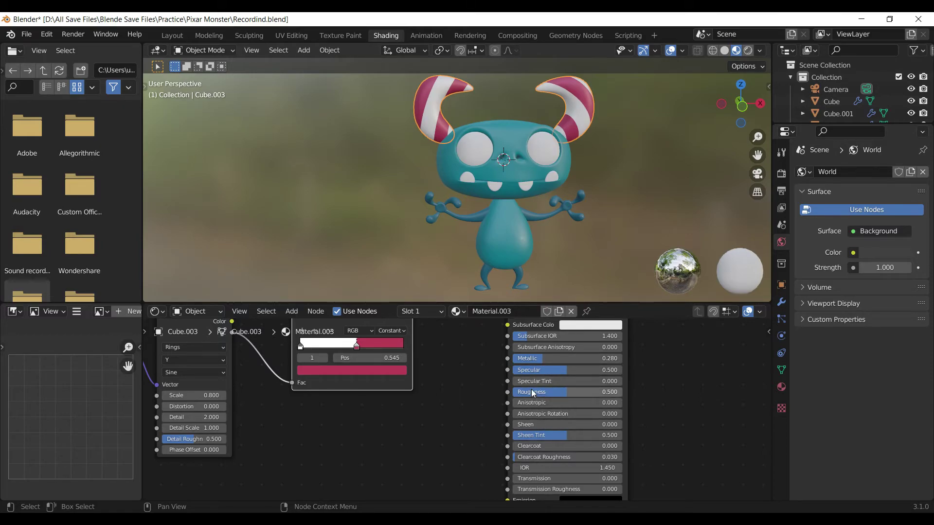
drag(568, 394, 530, 394)
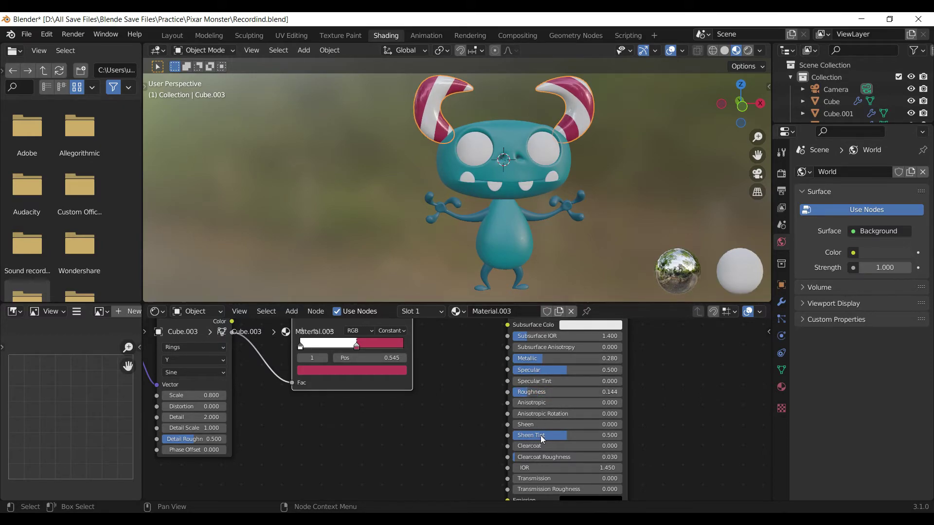
drag(520, 446, 626, 451)
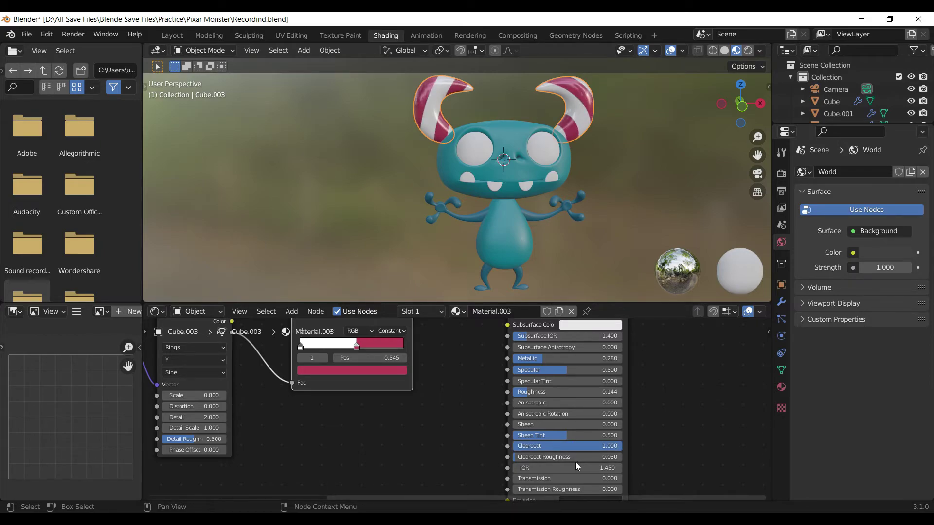
drag(528, 392, 539, 392)
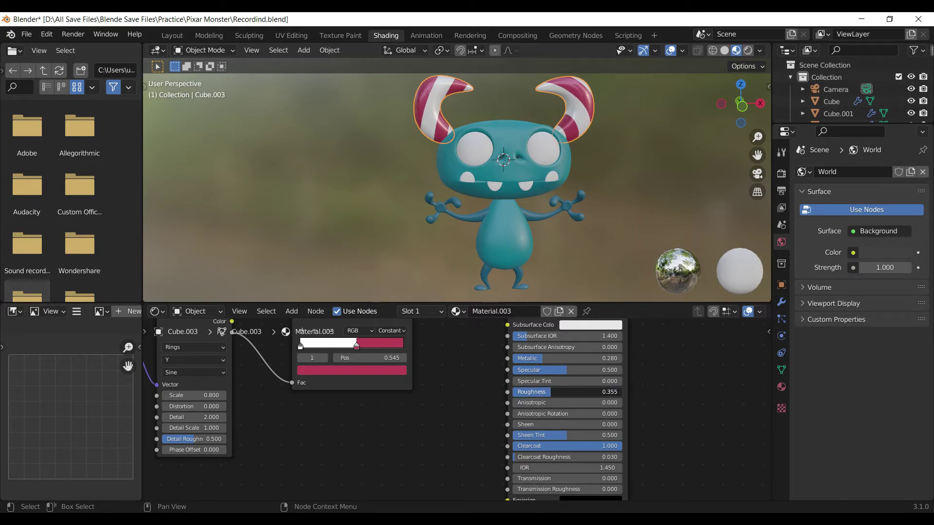
Orbit around to inspect the glossy horns, then select the eyes
scroll(489, 268, down, 2)
middle_drag(489, 267, 465, 212)
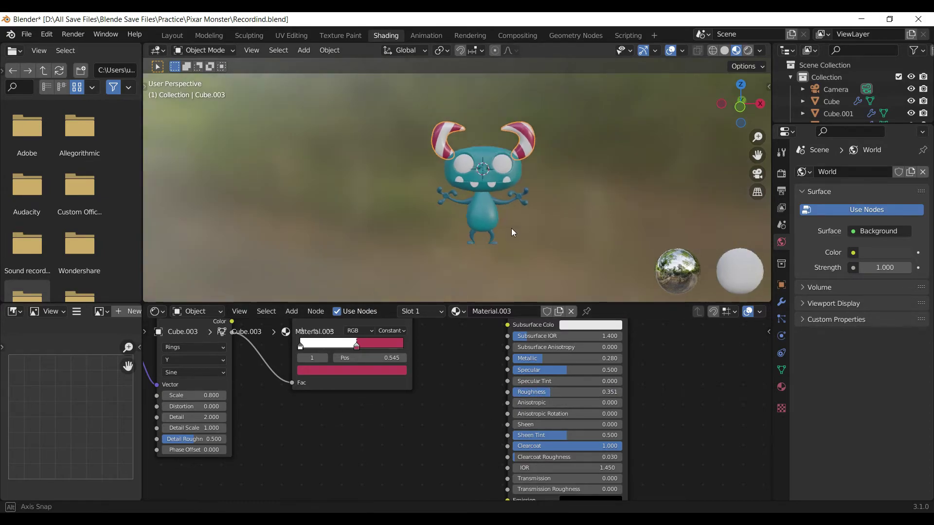
scroll(553, 213, up, 2)
middle_drag(553, 212, 454, 144)
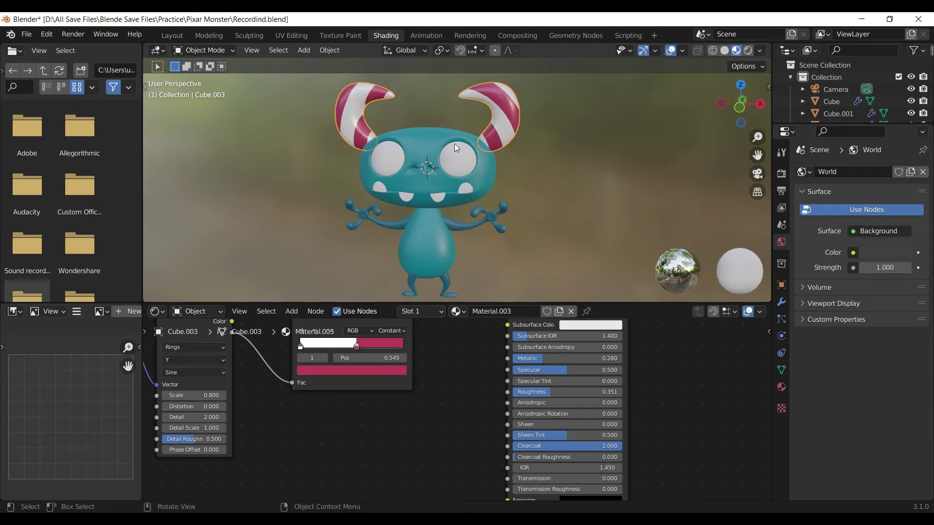
click(454, 155)
Create a new material for the eye sphere
click(781, 387)
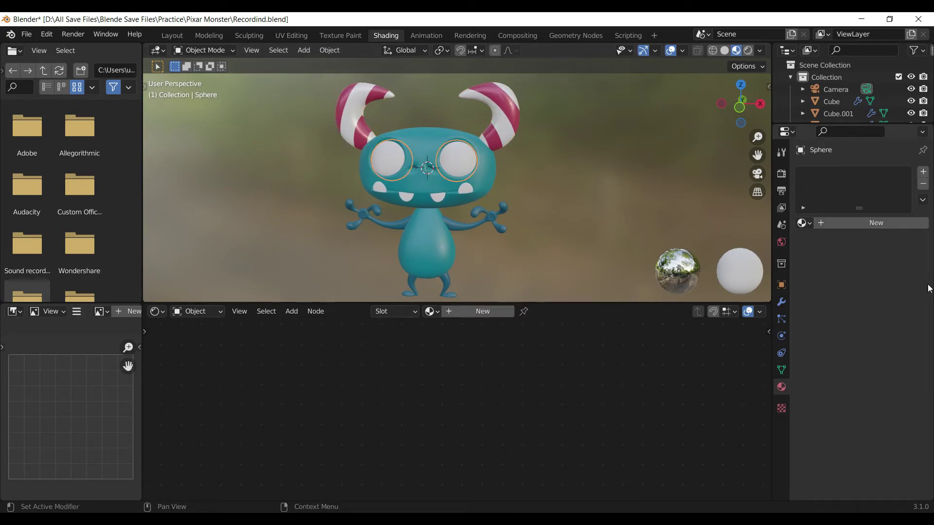
click(872, 226)
scroll(500, 351, down, 2)
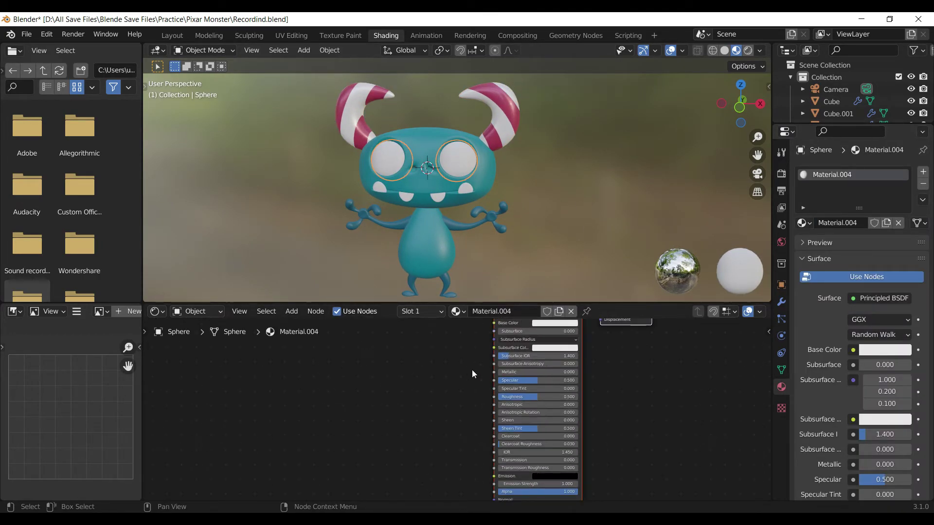
scroll(467, 369, down, 2)
middle_drag(454, 366, 532, 428)
scroll(532, 428, up, 1)
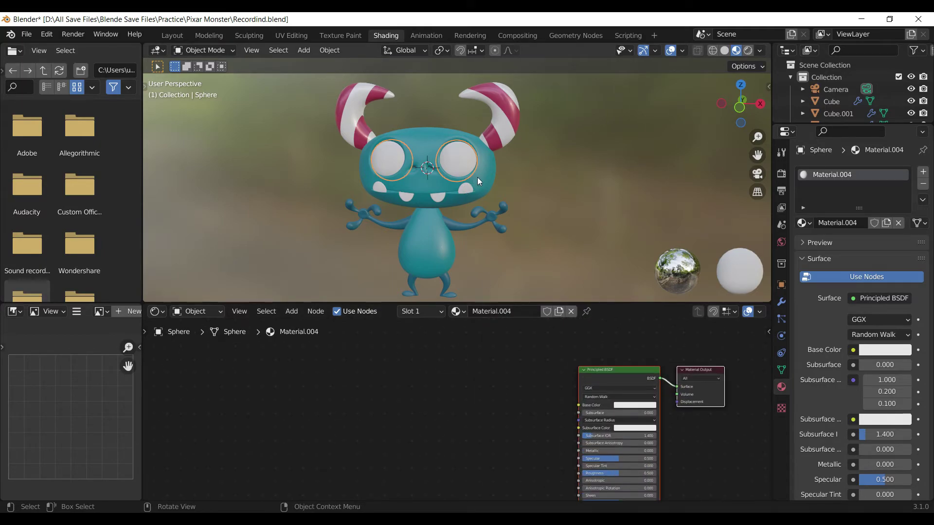
Apply the eyes' Mirror modifier so both eyes become real geometry
key(Tab)
key(KP_Decimal)
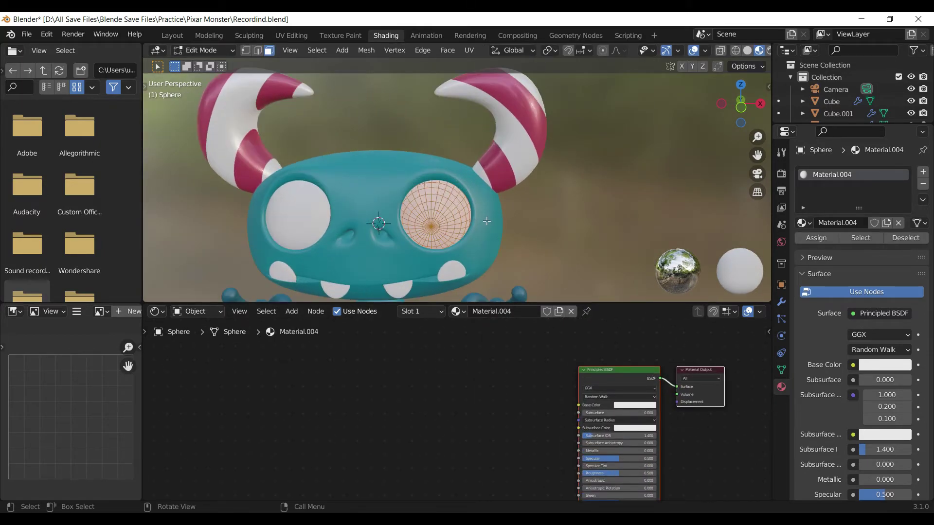
key(Tab)
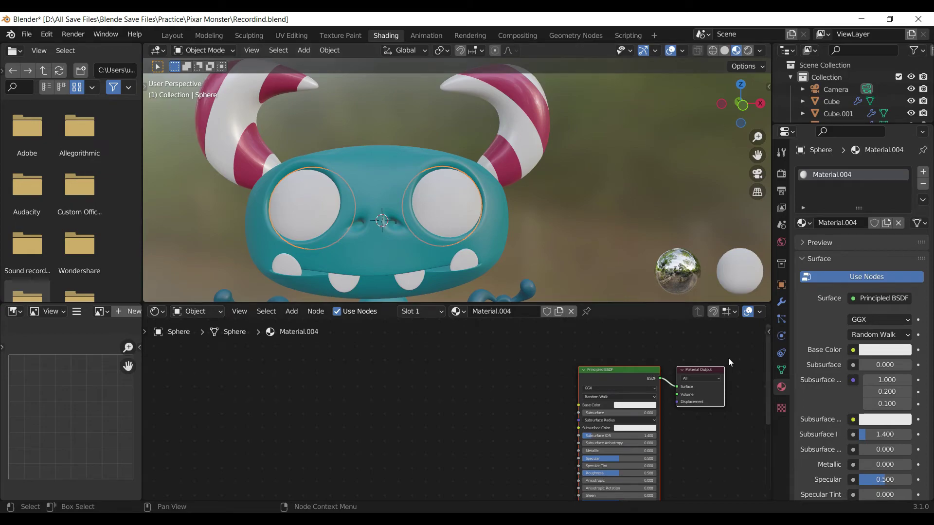
click(781, 301)
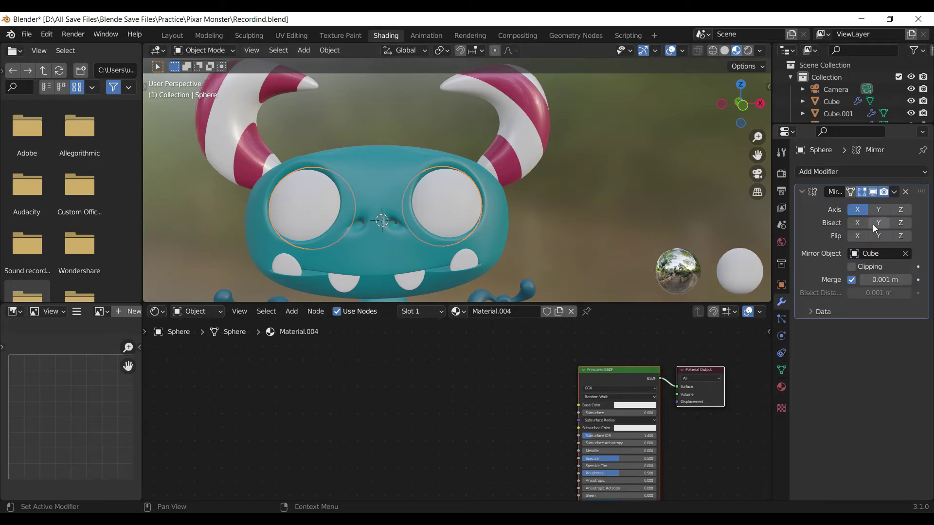
click(893, 194)
click(826, 206)
scroll(393, 217, up, 3)
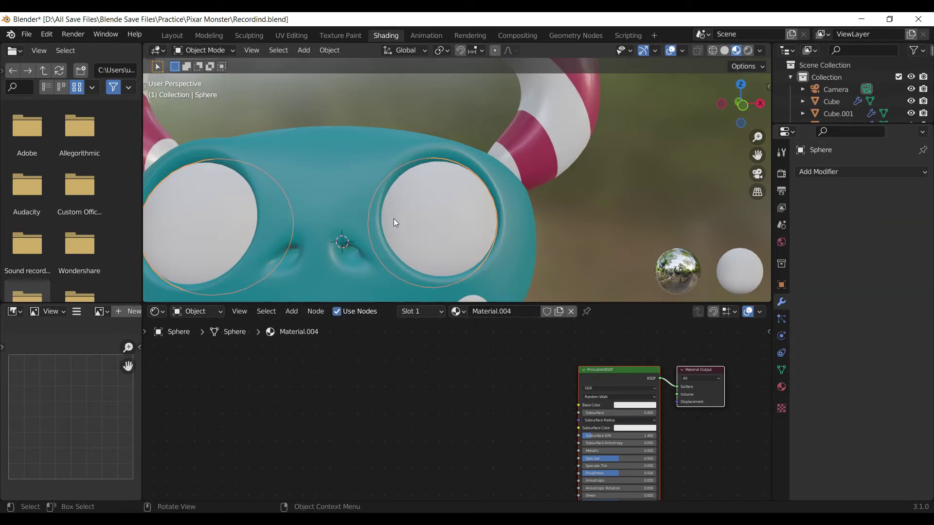
In vertex Edit Mode, select the right eye's centre vertex and grow it one ring
key(Tab)
scroll(426, 231, down, 3)
scroll(427, 231, up, 2)
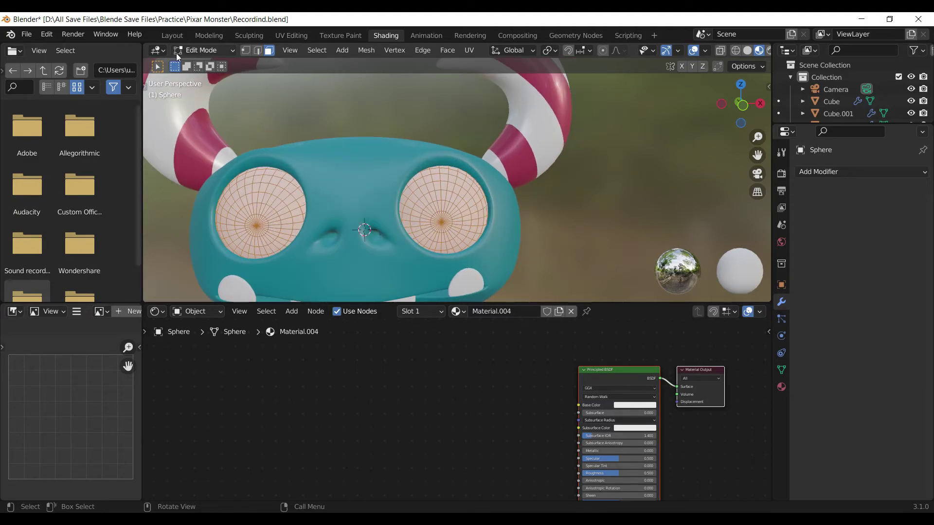
scroll(469, 222, up, 2)
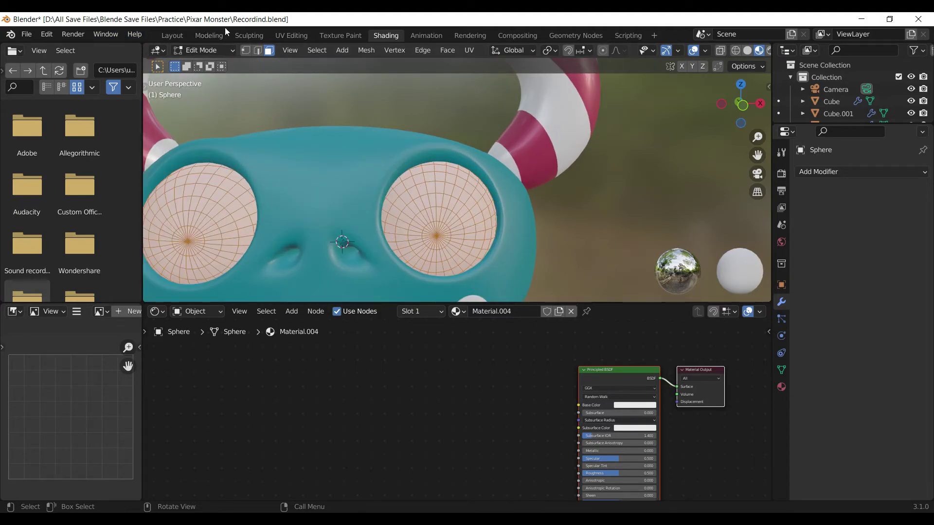
click(245, 51)
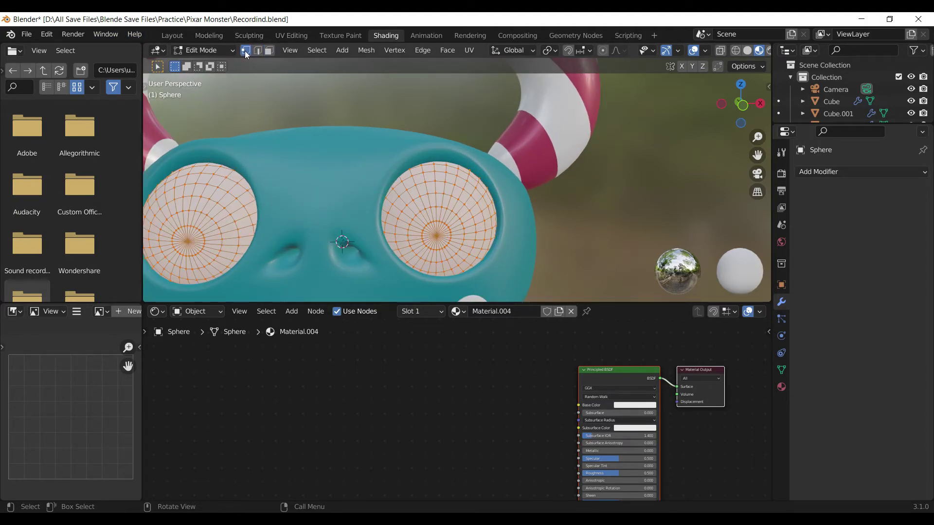
click(435, 236)
key(ctrl+KP_Add)
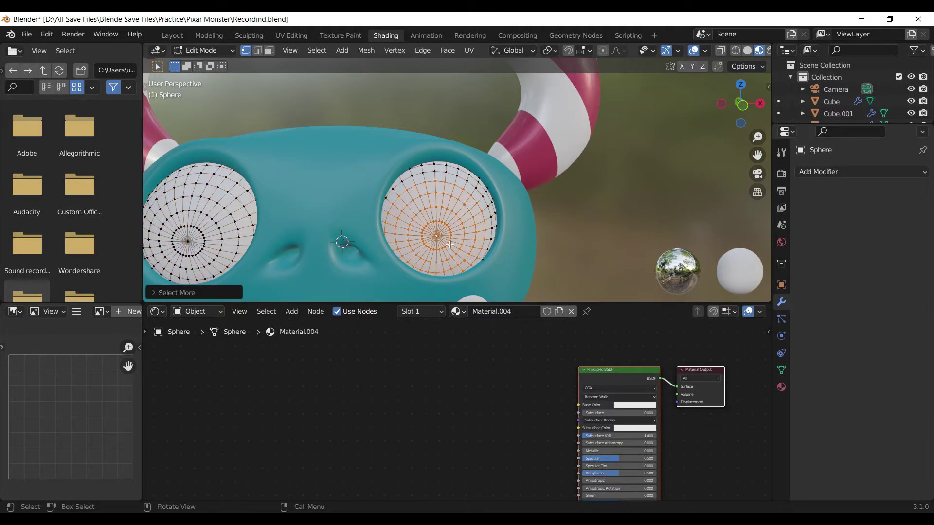
scroll(544, 398, down, 2)
scroll(485, 379, down, 2)
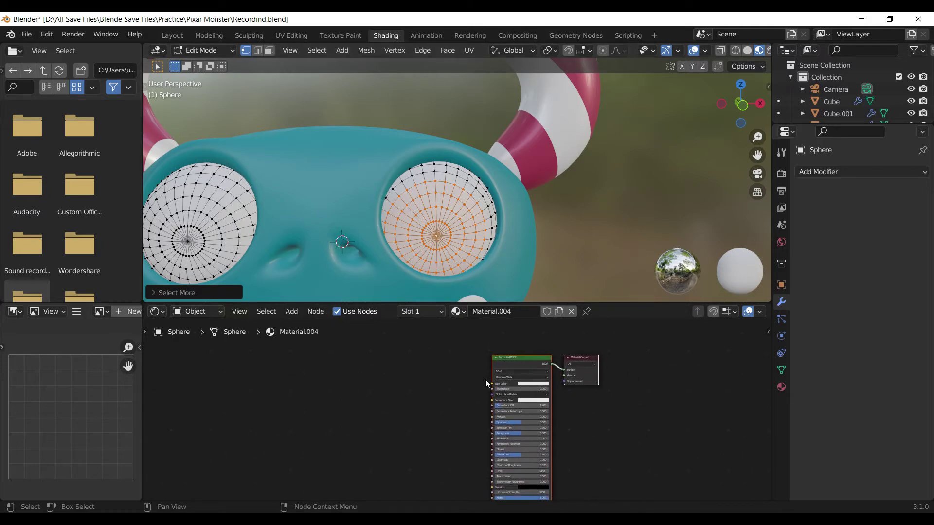
Add a second material slot with a new blue iris material, Material.005
click(781, 386)
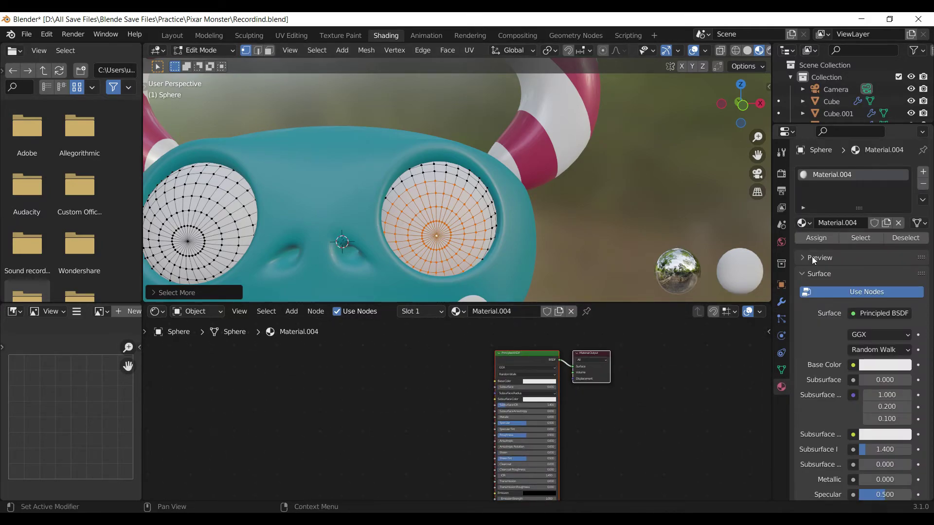
click(546, 380)
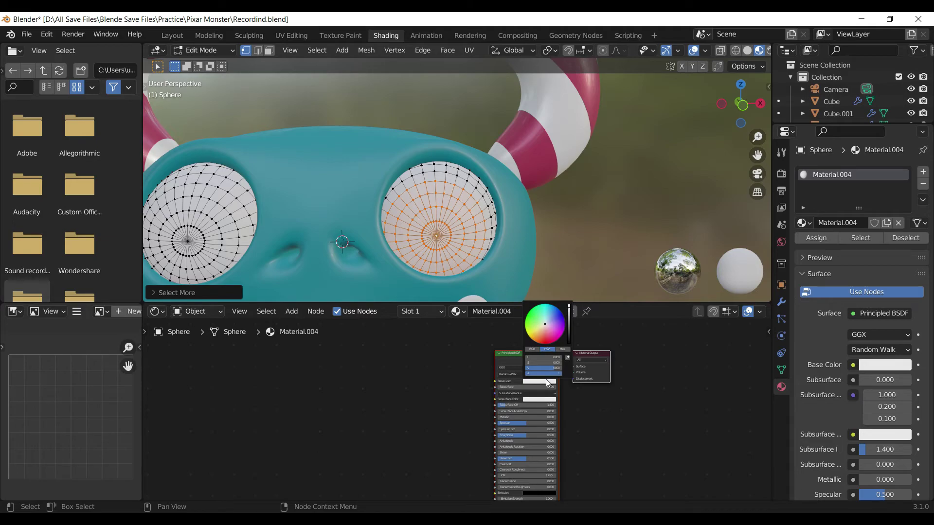
click(923, 173)
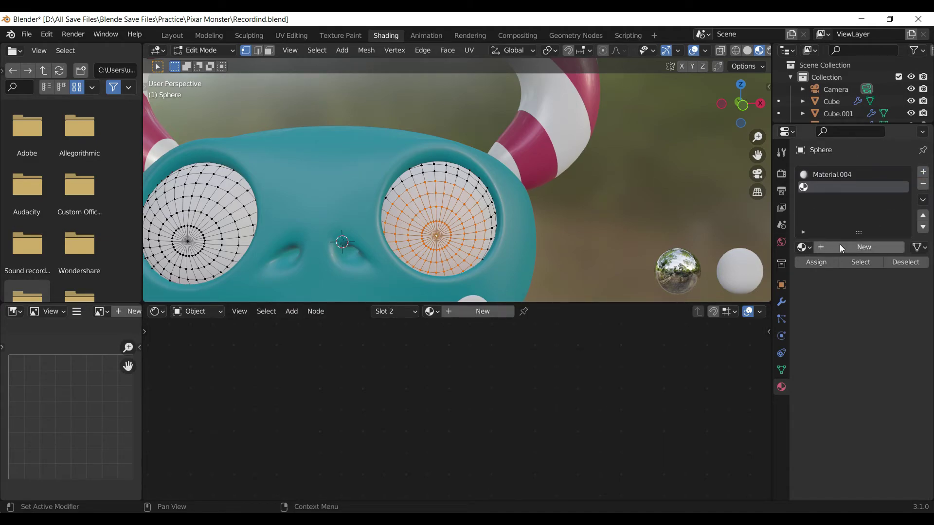
click(844, 252)
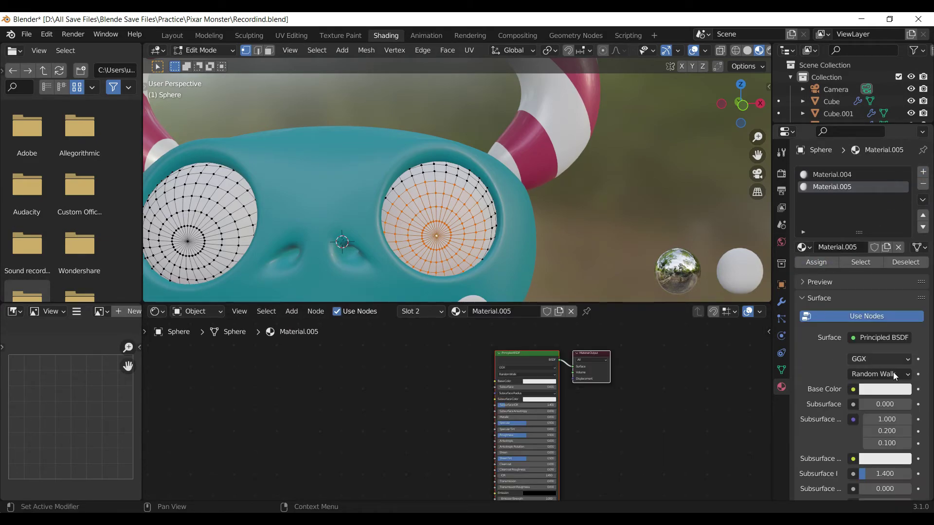
click(902, 390)
mouse_move(848, 263)
mouse_down()
mouse_move(868, 236)
mouse_move(902, 247)
mouse_move(860, 240)
mouse_up()
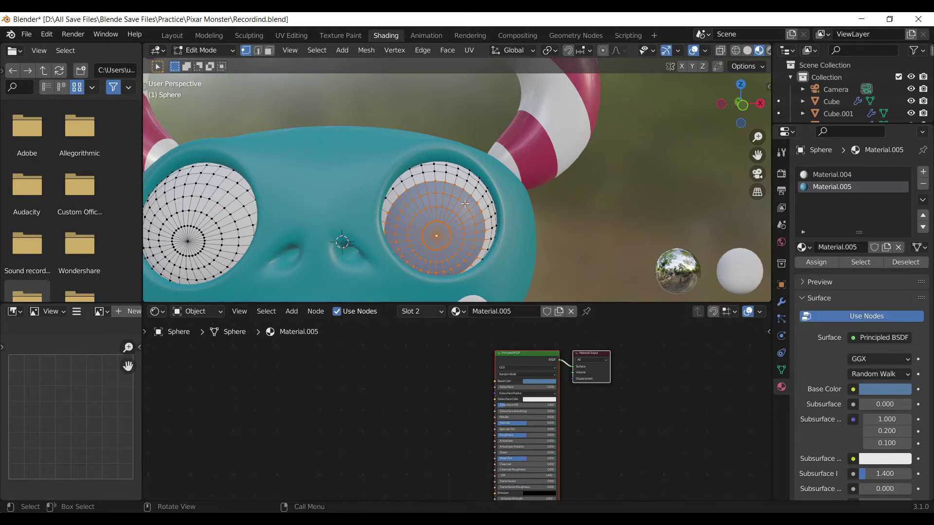
Reselect the right eye's centre vertex, grow it one ring, and add a third material slot
key(Tab)
key(Tab)
middle_drag(472, 217, 448, 202)
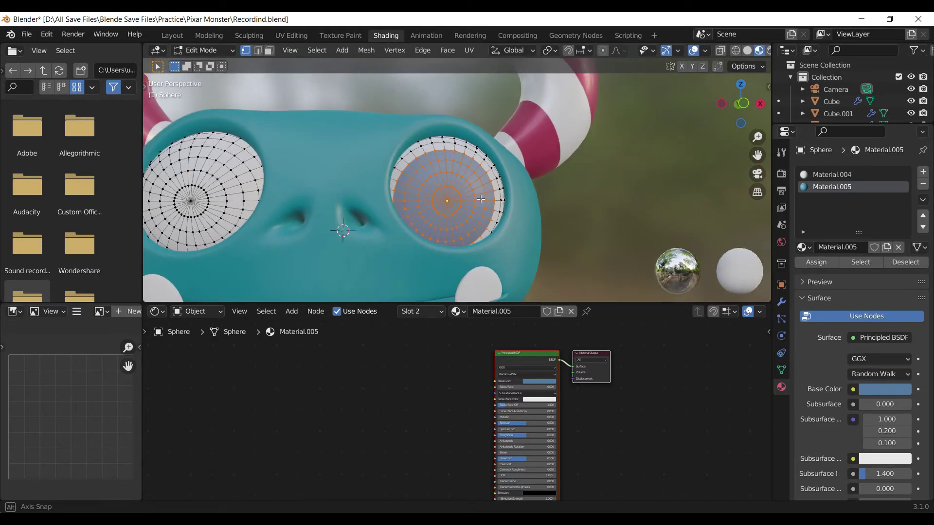
click(454, 205)
key(ctrl+KP_Add)
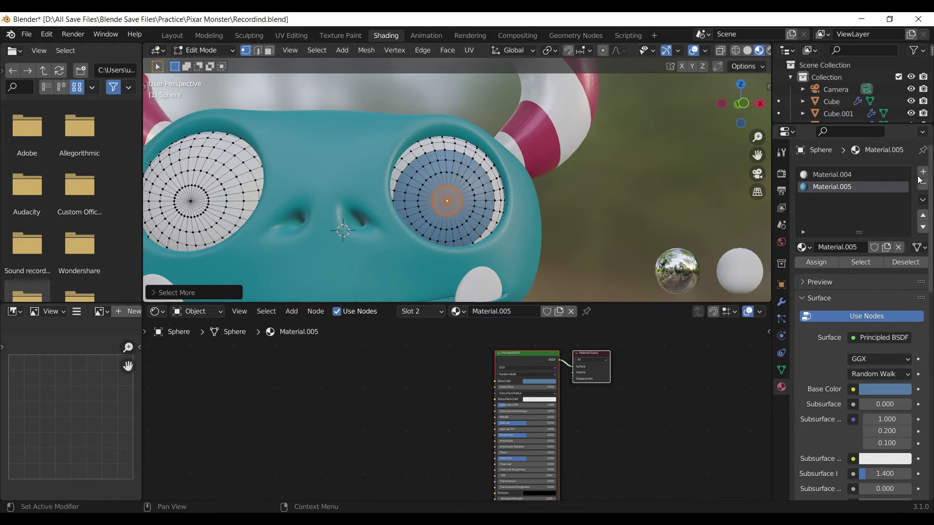
click(922, 172)
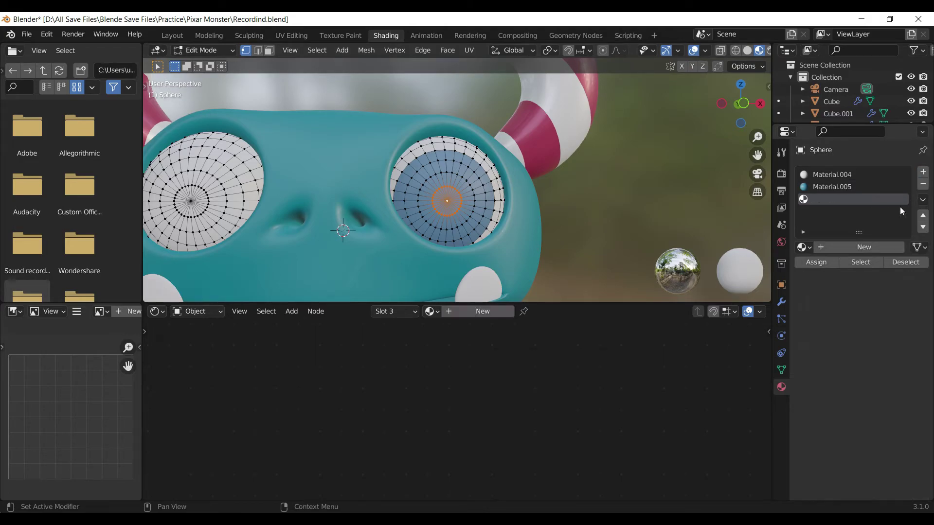
Create a dark blue pupil material, Material.006, in the third slot
click(834, 247)
click(885, 395)
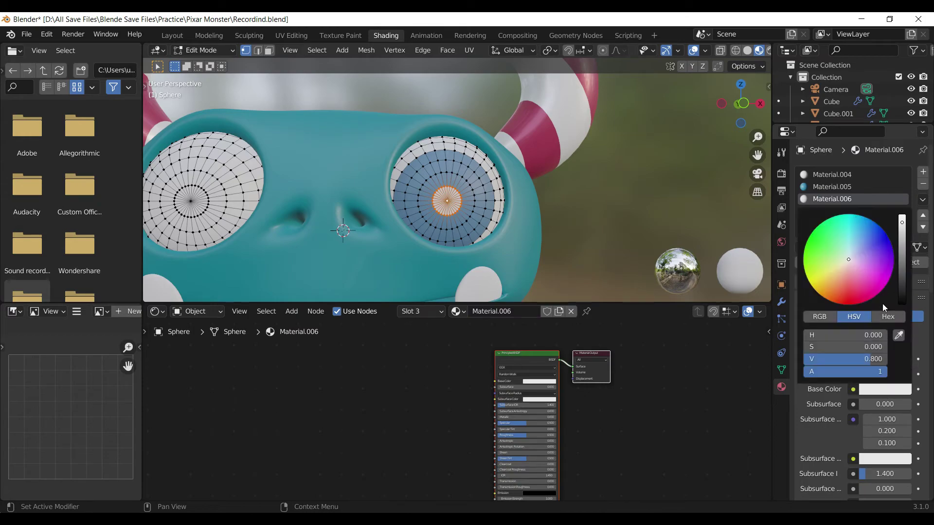
click(859, 243)
drag(902, 222, 901, 269)
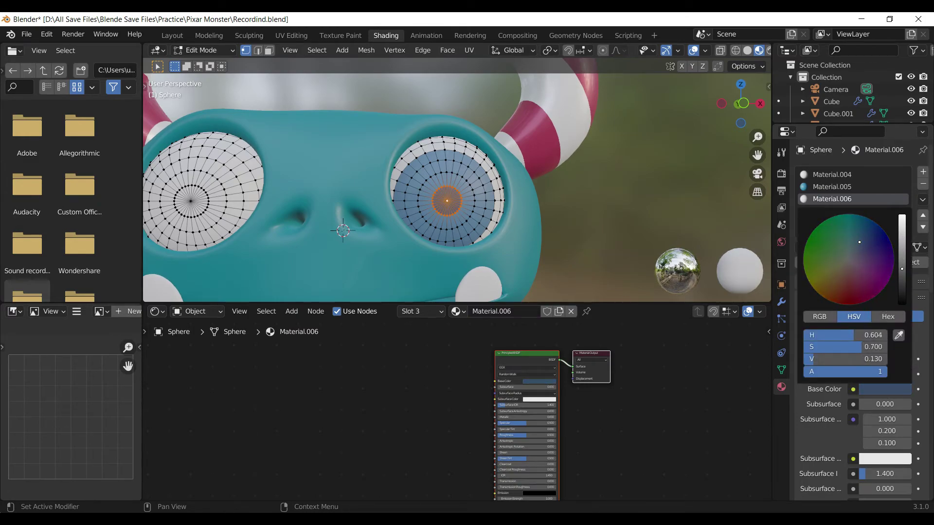
key(Tab)
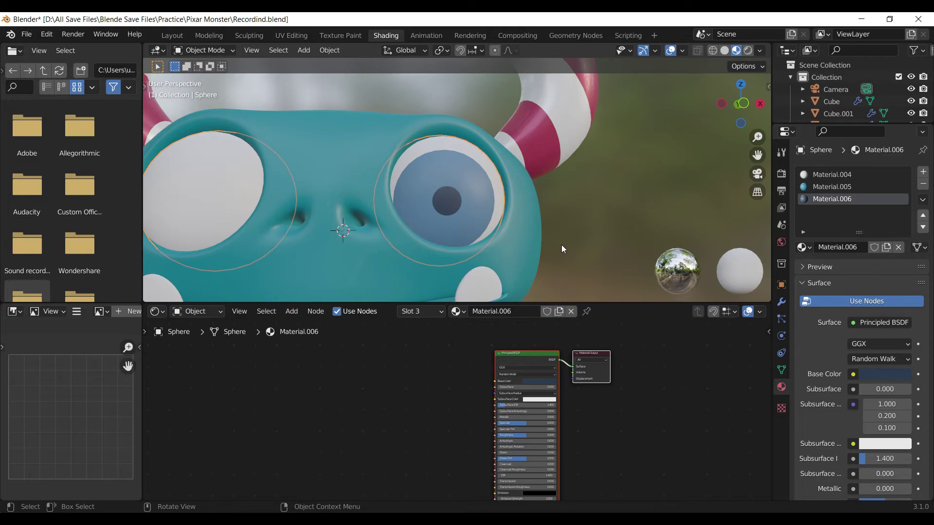
Give the pupil metallic 0.495, specular 0.674, roughness 0.197 and clearcoat 0.761
scroll(561, 244, down, 1)
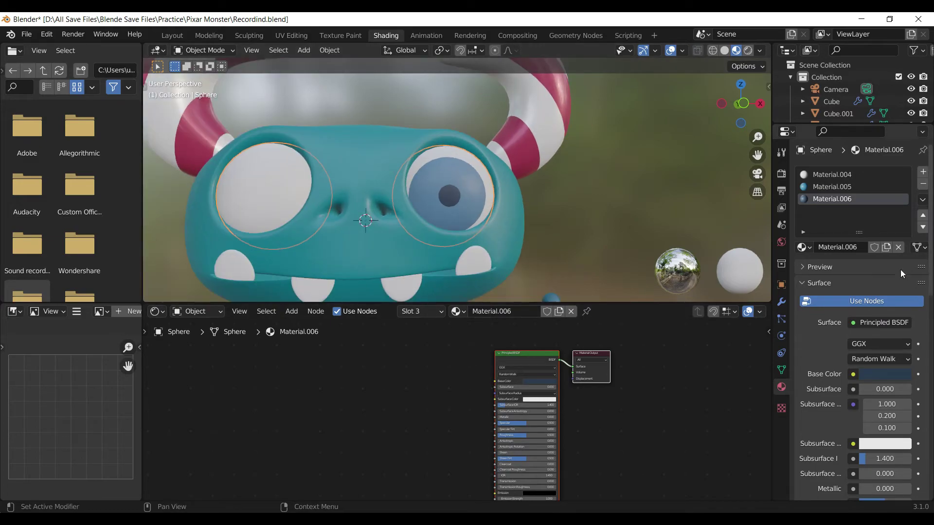
scroll(865, 428, down, 5)
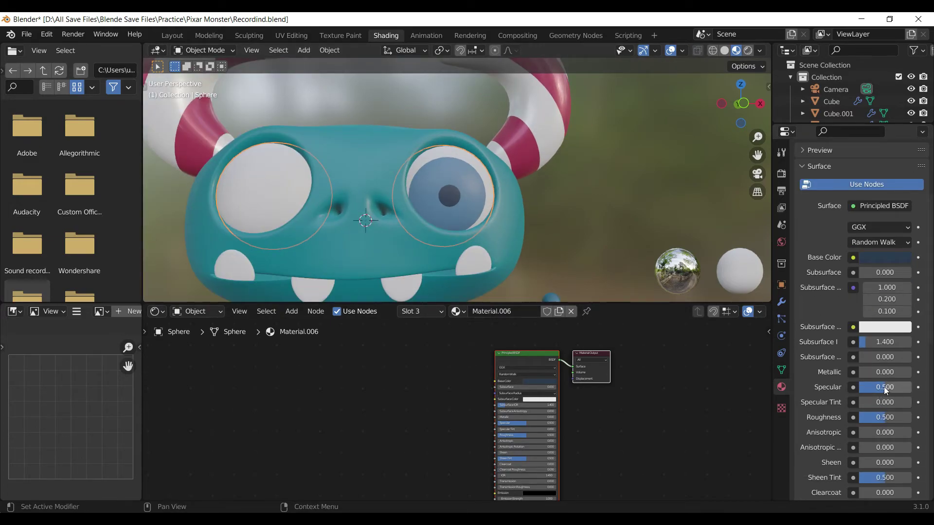
mouse_move(883, 387)
mouse_down()
mouse_move(899, 386)
mouse_move(885, 372)
mouse_up()
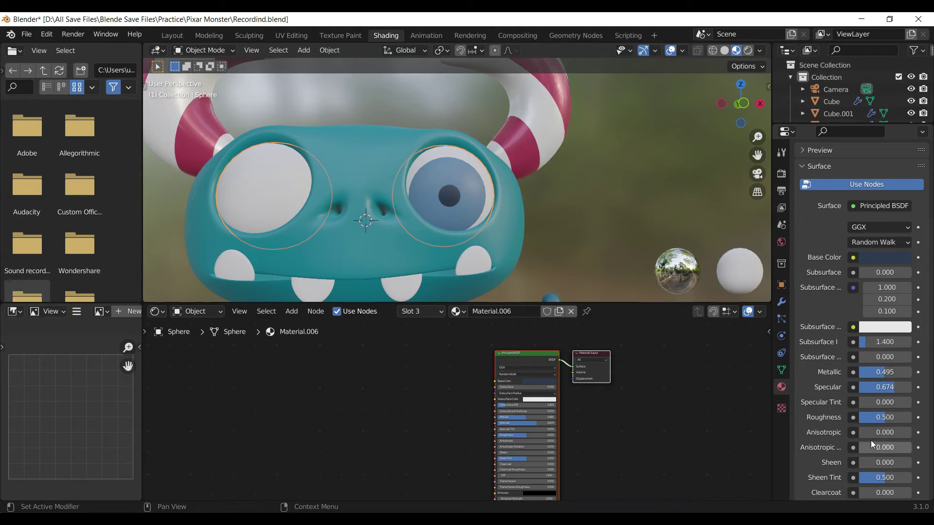
mouse_move(877, 419)
mouse_down()
mouse_move(859, 418)
mouse_move(869, 418)
mouse_up()
scroll(871, 476, down, 1)
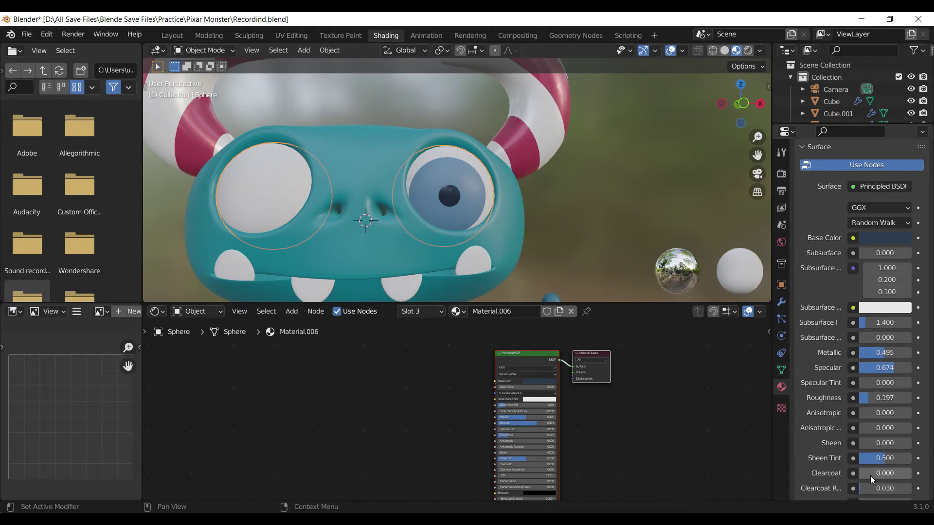
drag(870, 474, 894, 474)
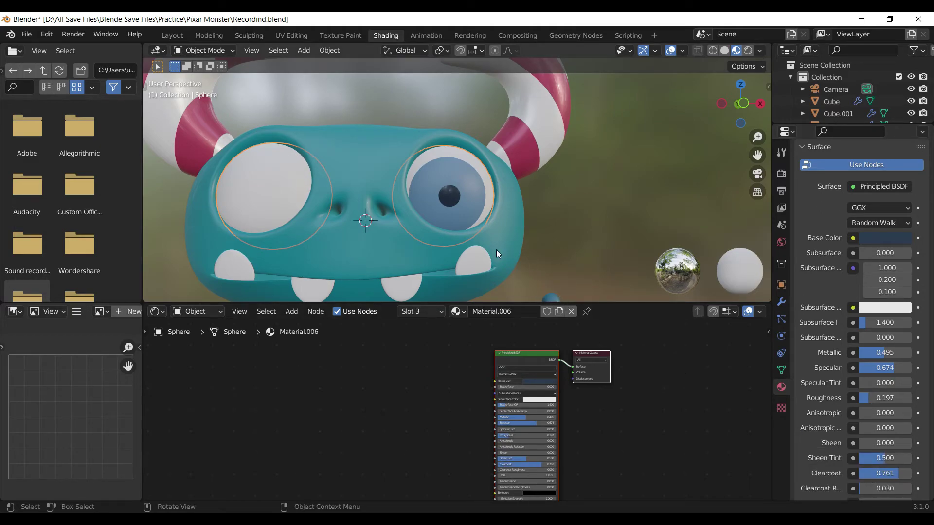
scroll(845, 278, up, 6)
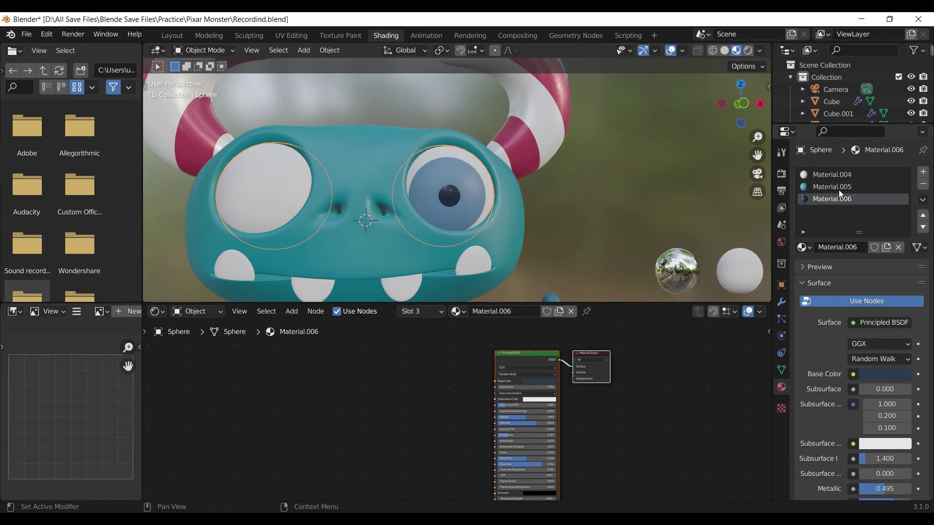
click(838, 188)
scroll(871, 343, down, 5)
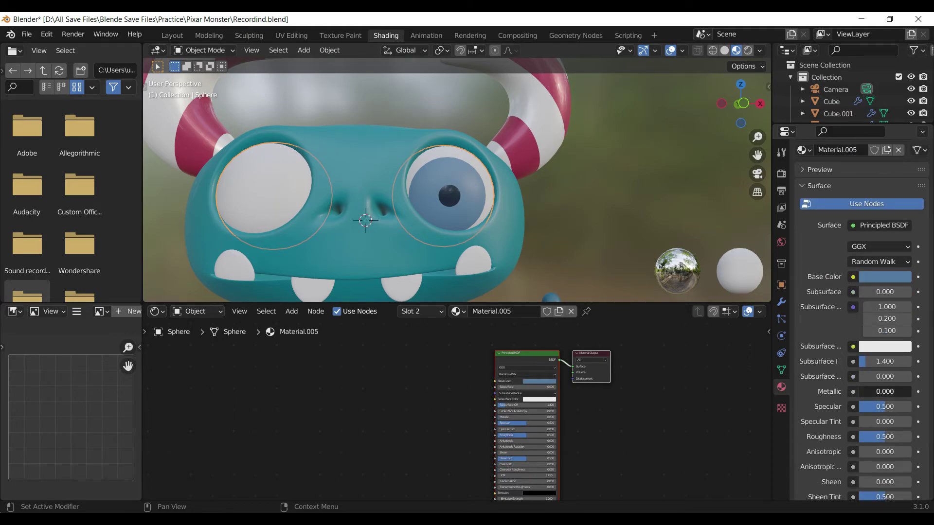
Set the iris Material.005 to metallic 0.165, specular 1.000, roughness 0.252, clearcoat 0.560
mouse_move(867, 392)
mouse_down()
mouse_move(890, 392)
mouse_move(907, 407)
mouse_up()
drag(888, 436, 873, 437)
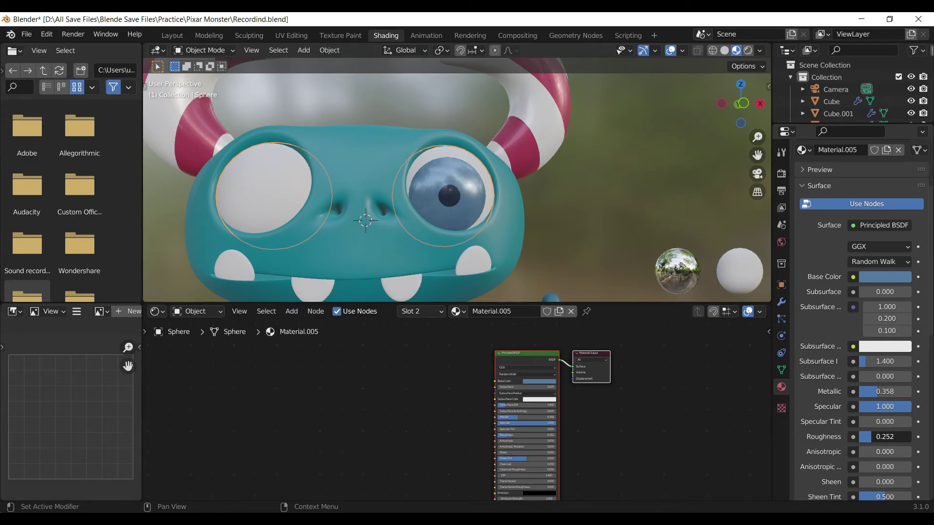
scroll(875, 457, down, 2)
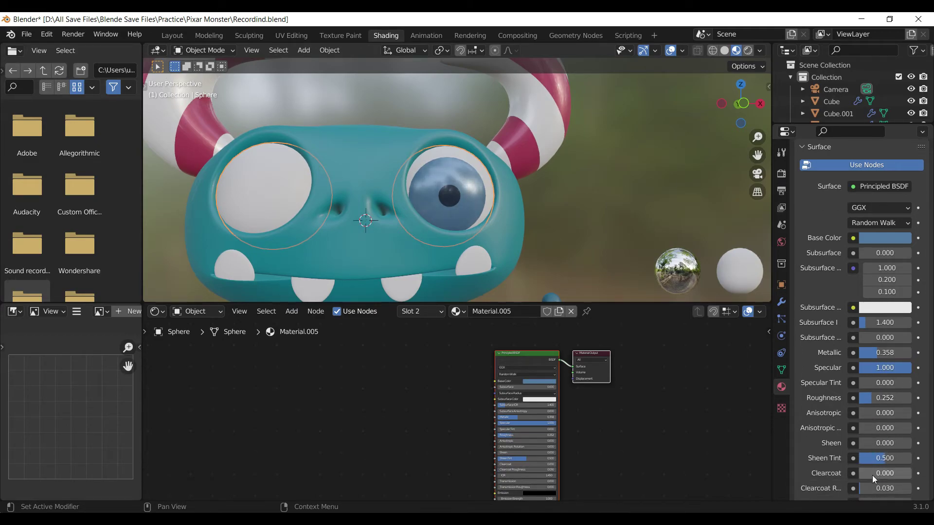
drag(872, 475, 888, 473)
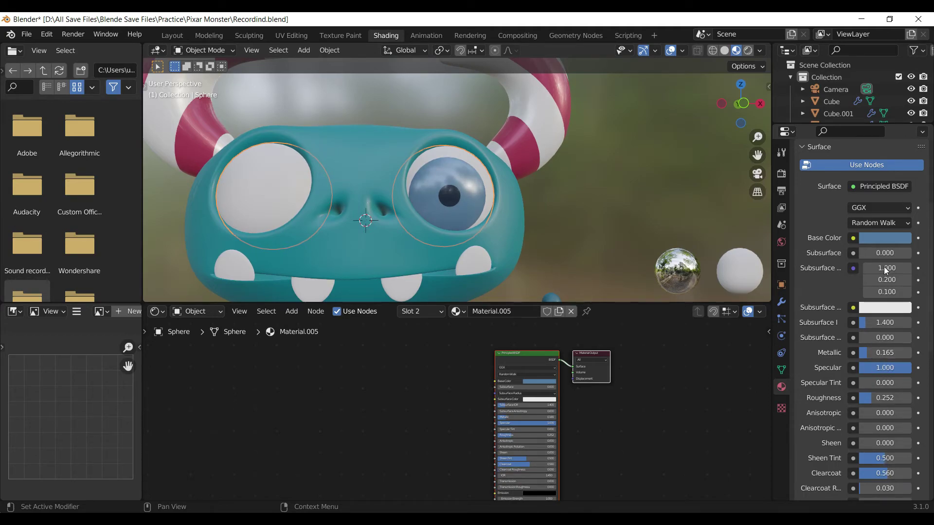
Shift the iris base colour toward teal, then deepen it to a richer blue
click(887, 239)
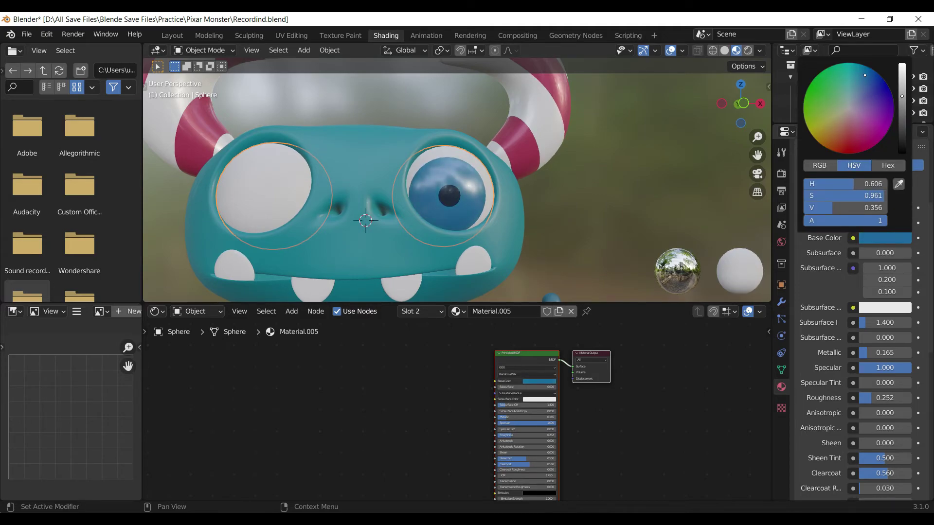
mouse_move(865, 81)
mouse_down()
mouse_move(845, 63)
mouse_move(868, 66)
mouse_move(857, 81)
mouse_move(901, 108)
mouse_up()
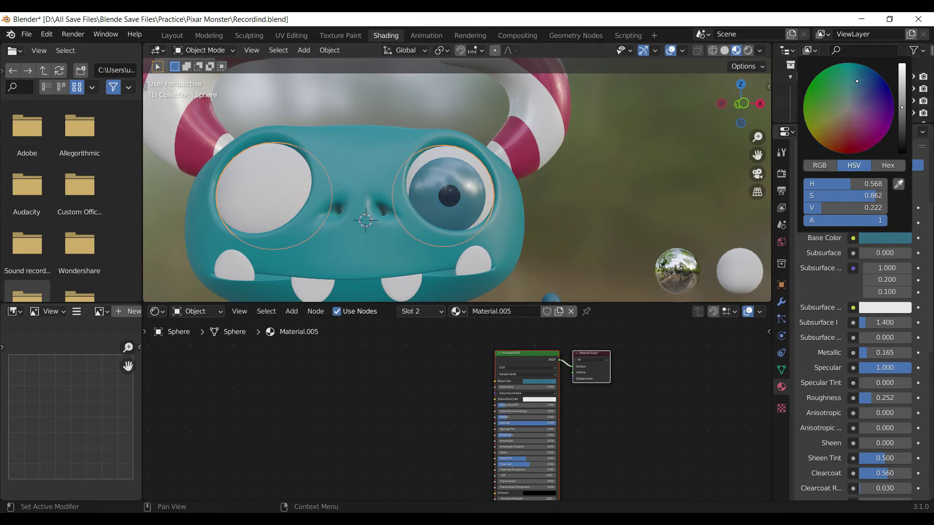
click(885, 238)
drag(864, 76, 863, 65)
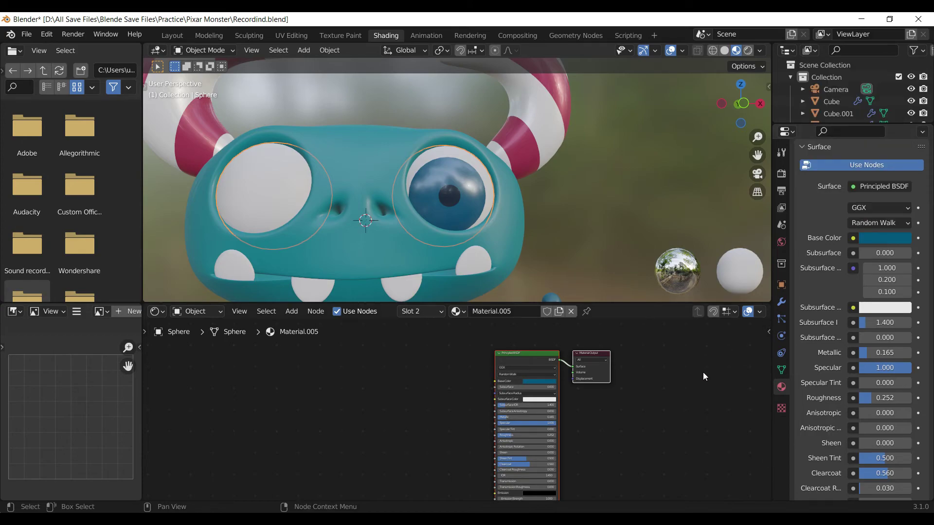
scroll(548, 225, down, 3)
mouse_move(588, 215)
middle_down()
mouse_move(611, 241)
mouse_move(598, 249)
middle_up()
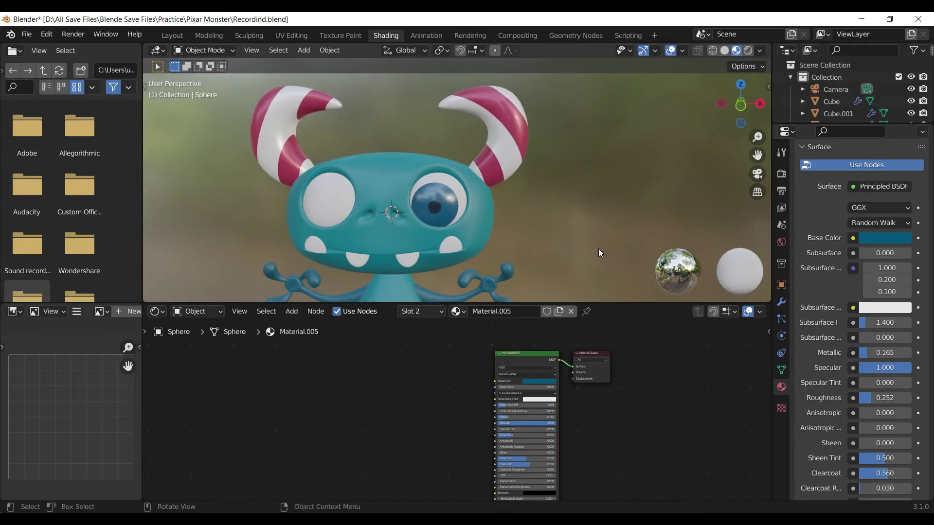
scroll(453, 209, up, 3)
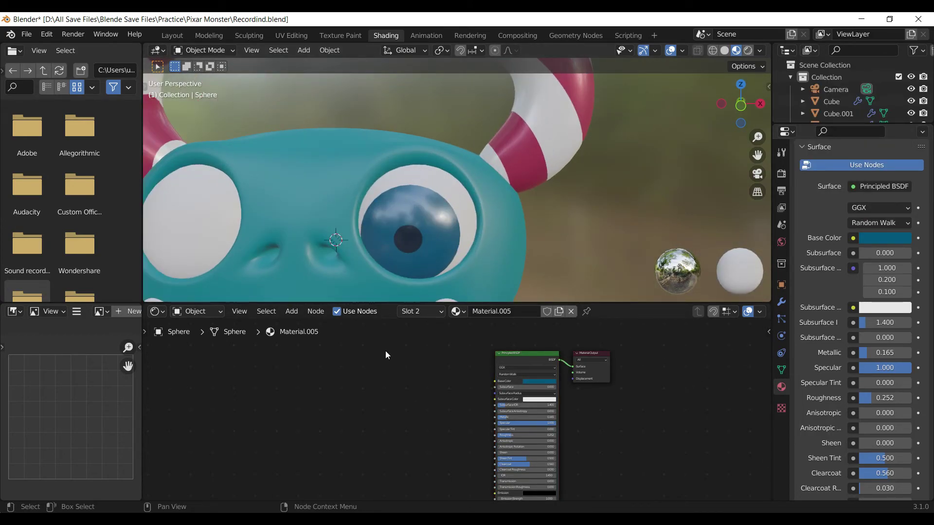
middle_drag(385, 352, 406, 349)
Set the eye's Material.006 base colour to H 0.619, S 0.977, V 0.153
click(436, 247)
scroll(886, 243, up, 3)
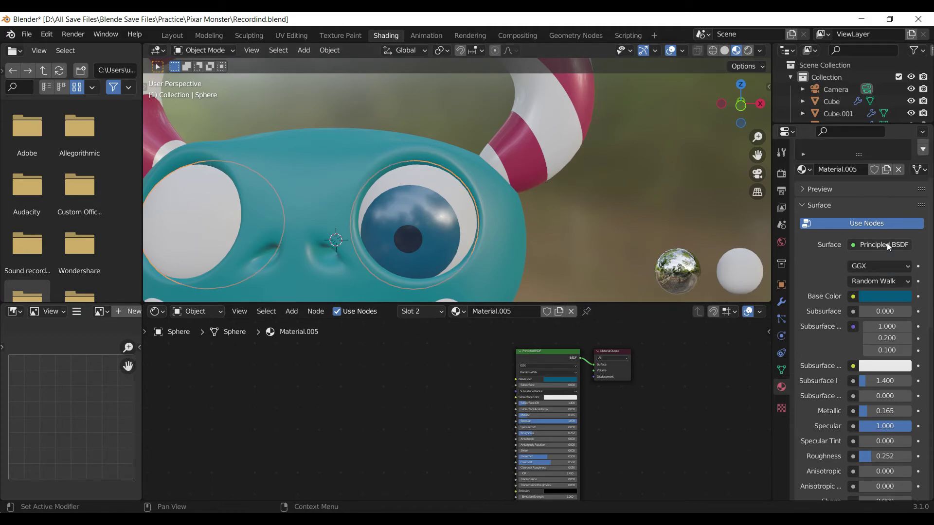
scroll(886, 243, up, 3)
click(842, 179)
click(883, 354)
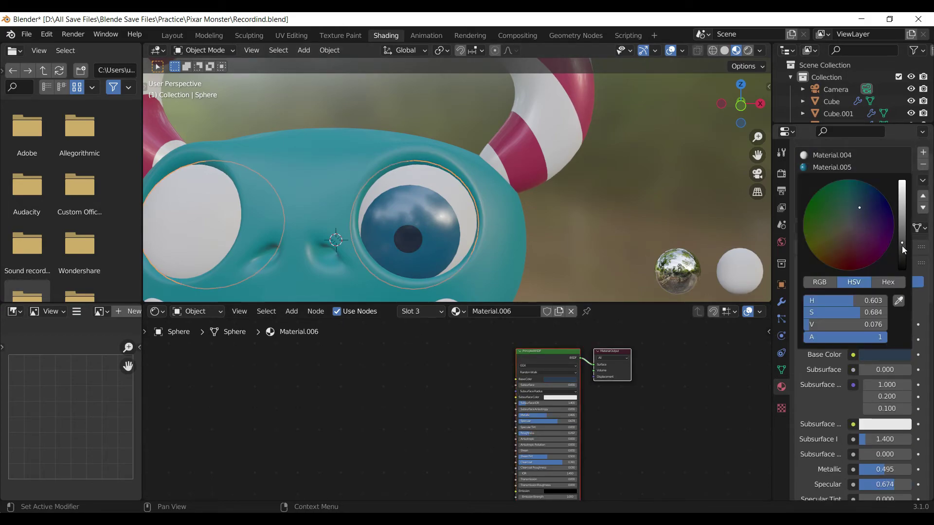
drag(902, 246, 902, 231)
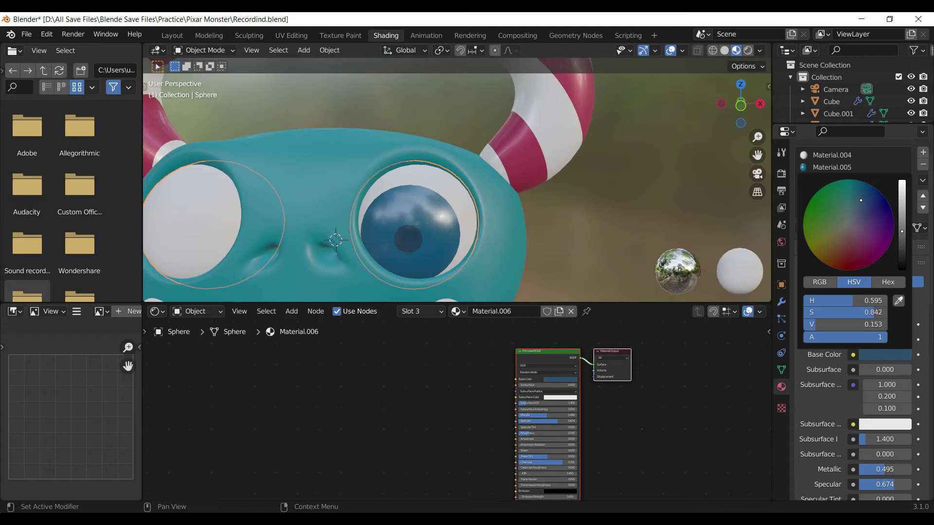
drag(861, 190, 868, 189)
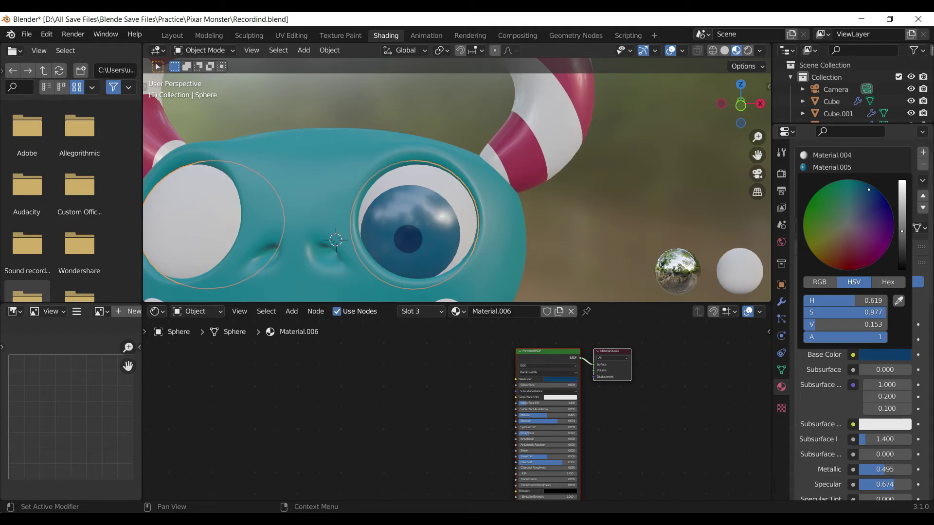
mouse_move(568, 262)
middle_down()
mouse_move(243, 214)
mouse_move(278, 206)
middle_up()
key(Tab)
scroll(228, 212, up, 3)
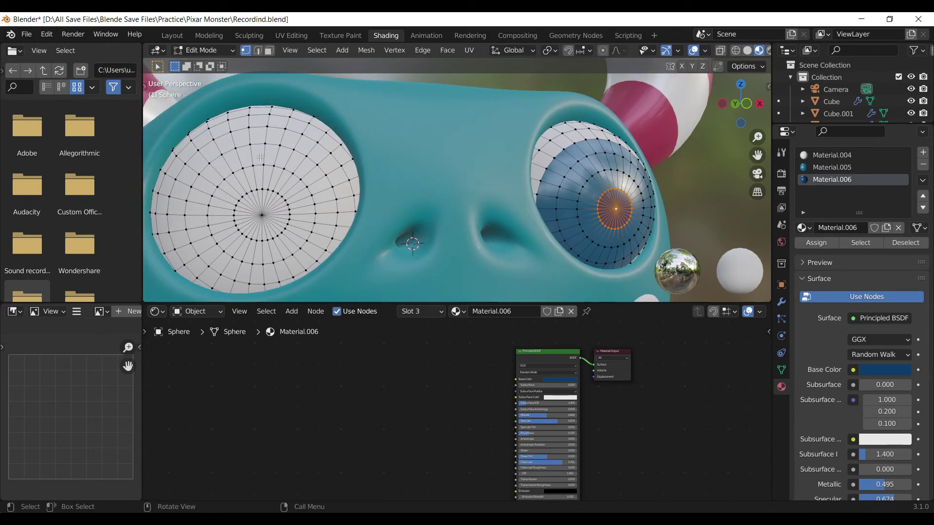
Add an edge loop to the left eye and shrink it toward the eye centre
key(ctrl)
key(ctrl+r)
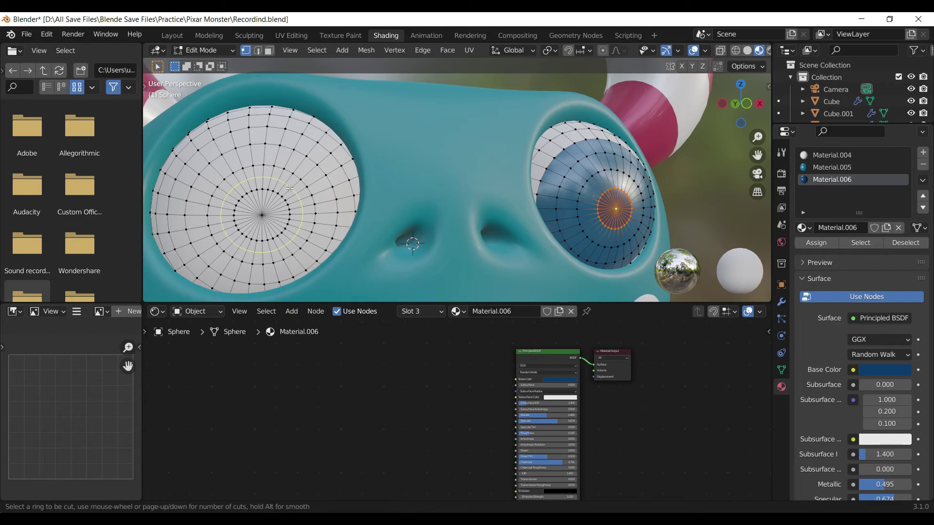
click(291, 188)
click(258, 52)
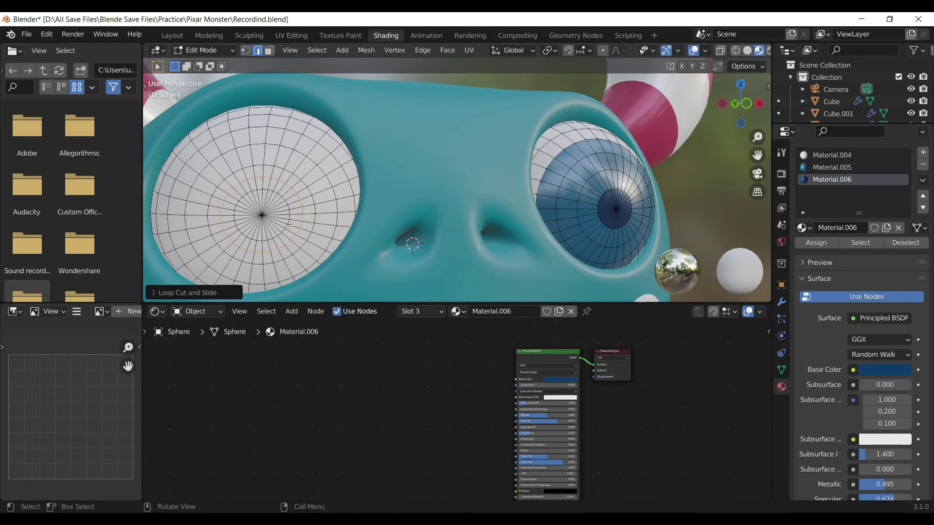
alt+click(288, 224)
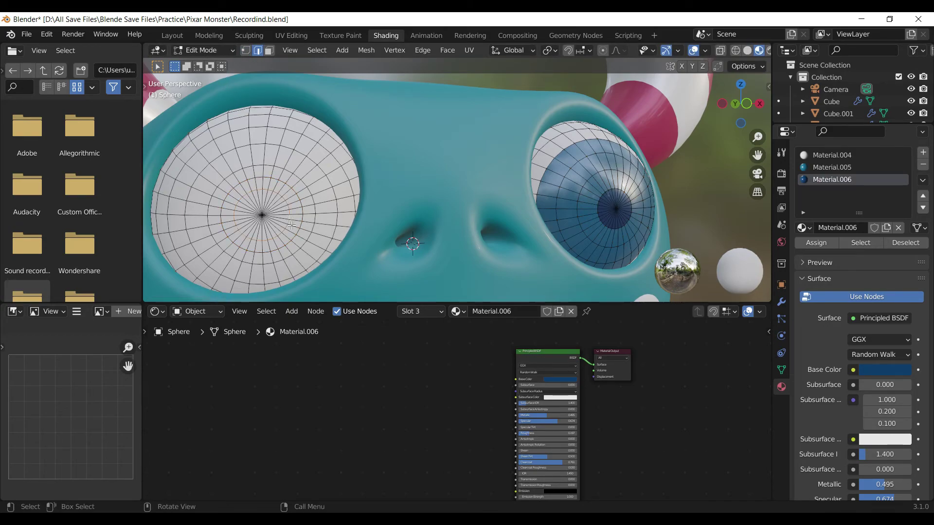
key(s)
click(288, 229)
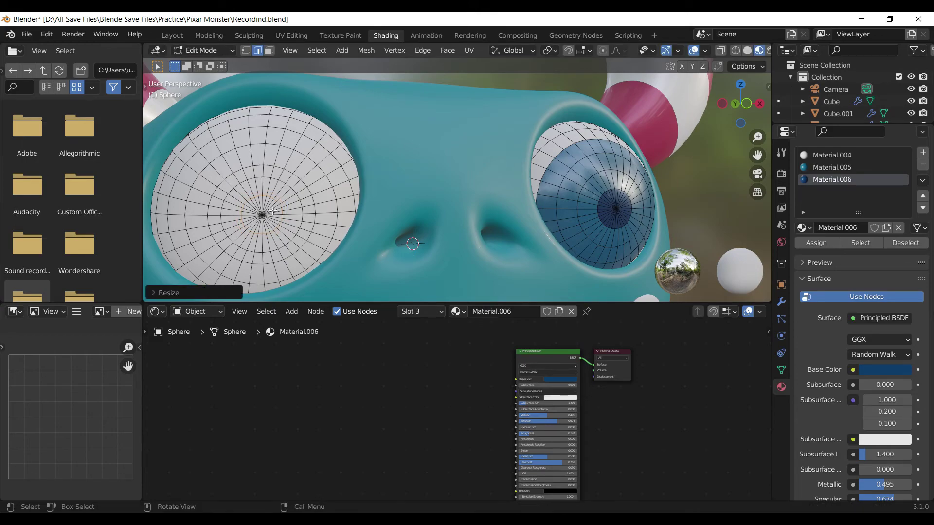
click(270, 223)
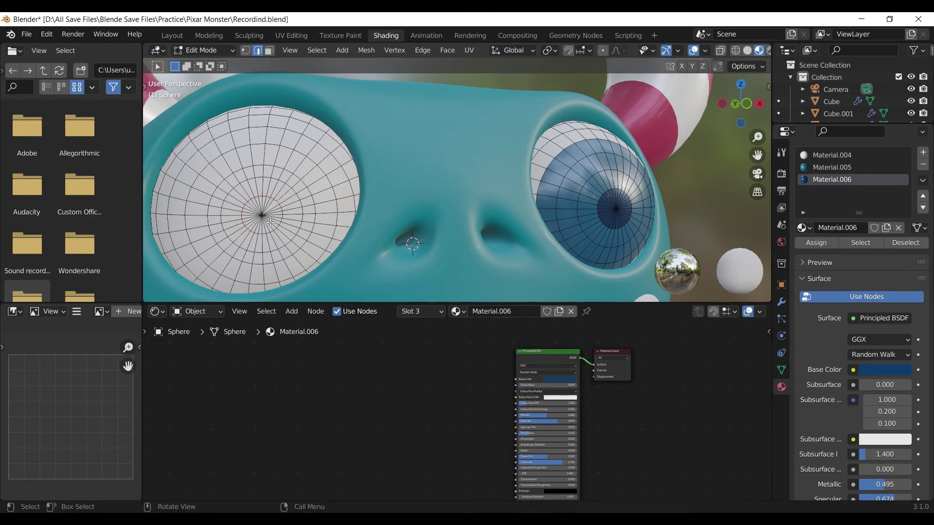
Assign the blue iris Material.005 to the faces around the left eye's centre
click(246, 50)
click(260, 214)
key(ctrl+KP_Add)
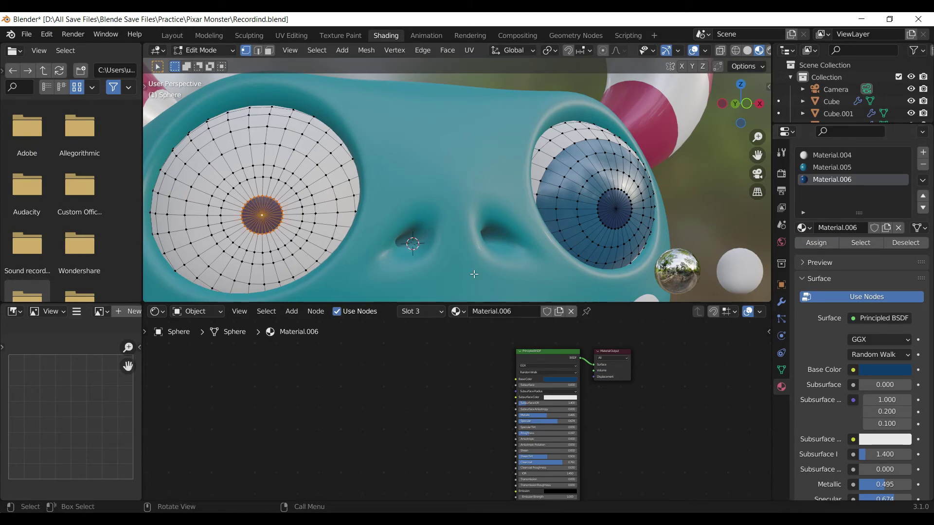
click(269, 50)
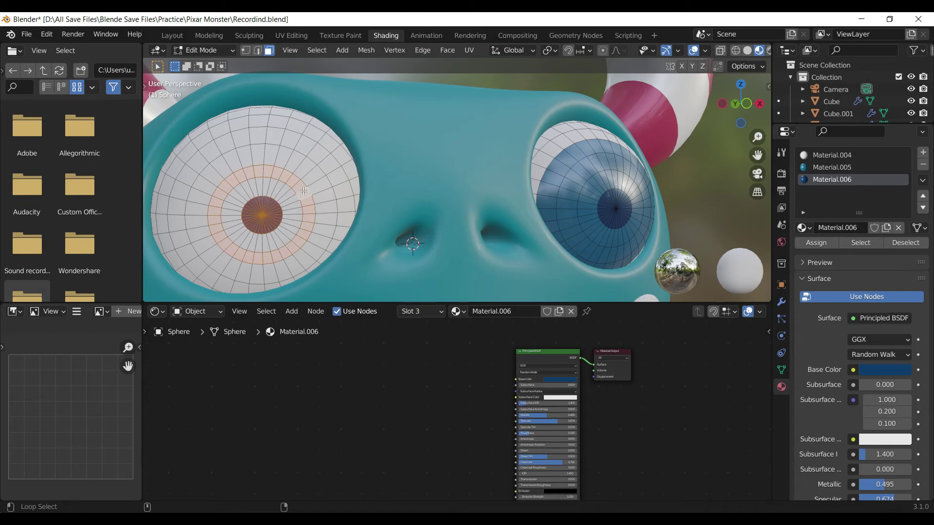
scroll(289, 200, down, 2)
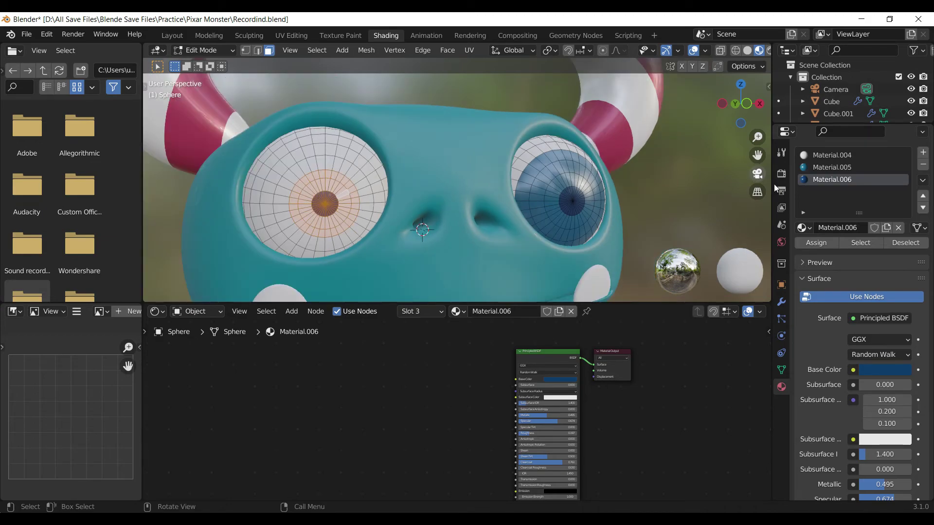
click(826, 167)
click(815, 242)
scroll(462, 214, down, 2)
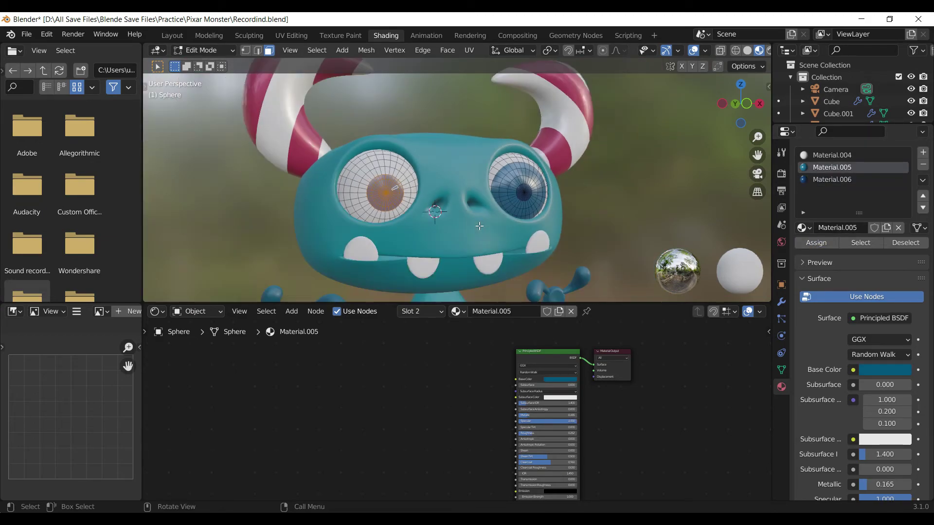
key(Tab)
key(Tab)
Assign the dark Material.006 to the left eye's centre pupil faces
scroll(352, 217, up, 3)
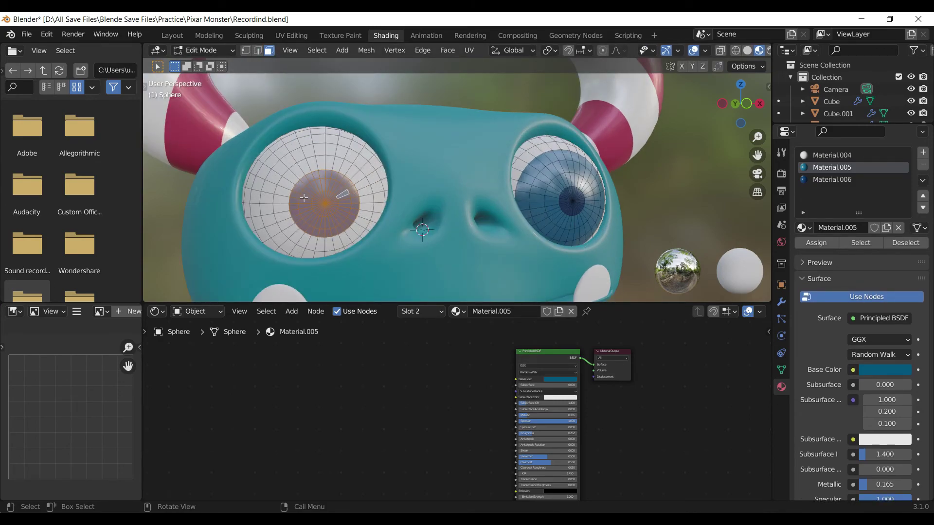
scroll(217, 81, up, 2)
click(247, 54)
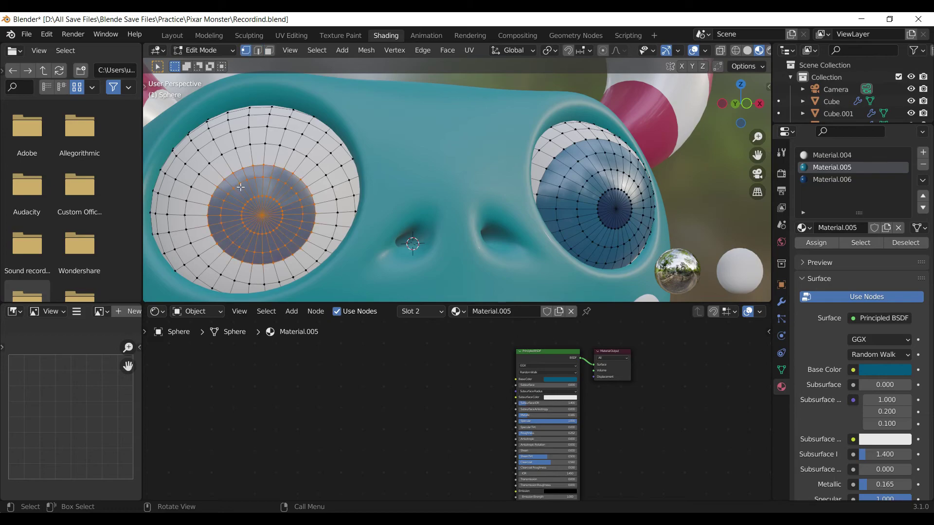
click(263, 215)
key(ctrl+KP_Add)
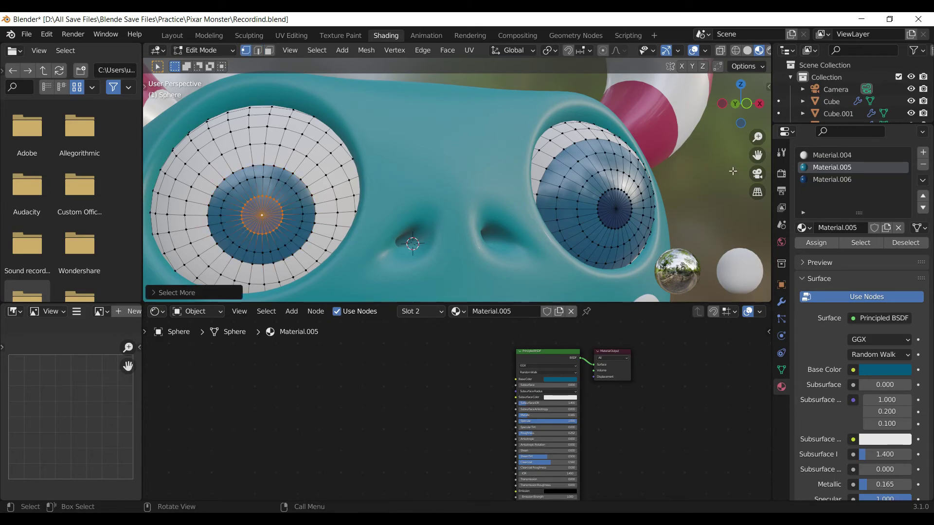
click(827, 179)
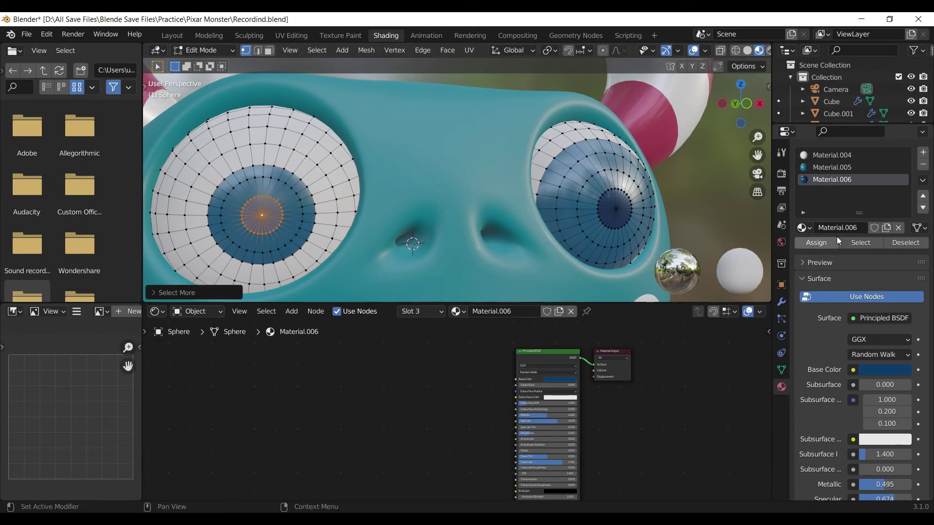
click(827, 241)
key(Tab)
Raise the right mouth-corner vertex on the monster's head mesh
scroll(474, 181, down, 5)
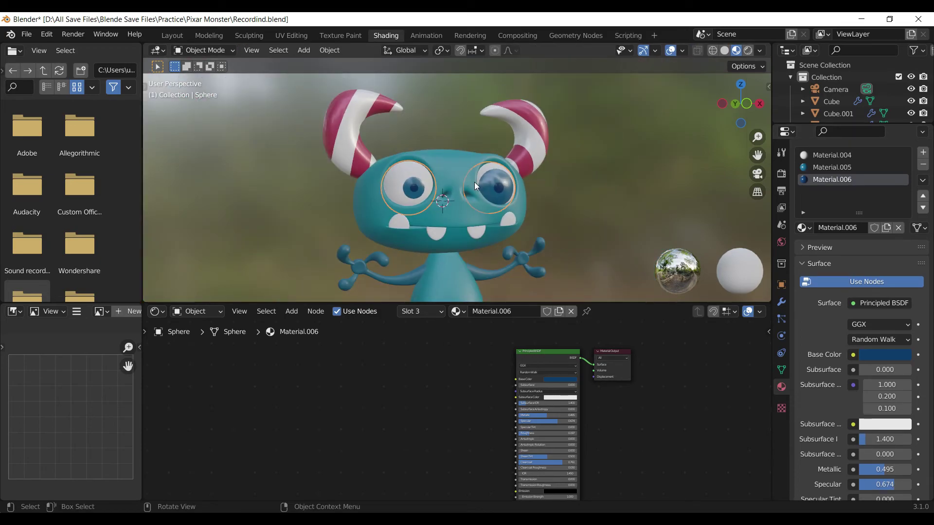
scroll(474, 182, down, 3)
middle_drag(599, 200, 571, 210)
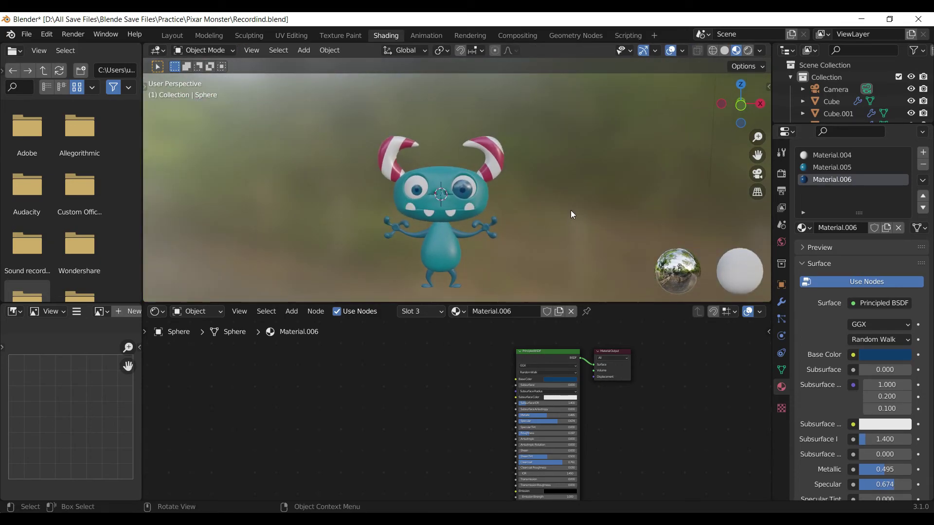
scroll(570, 210, up, 3)
scroll(574, 222, up, 1)
scroll(559, 222, up, 1)
scroll(516, 239, up, 1)
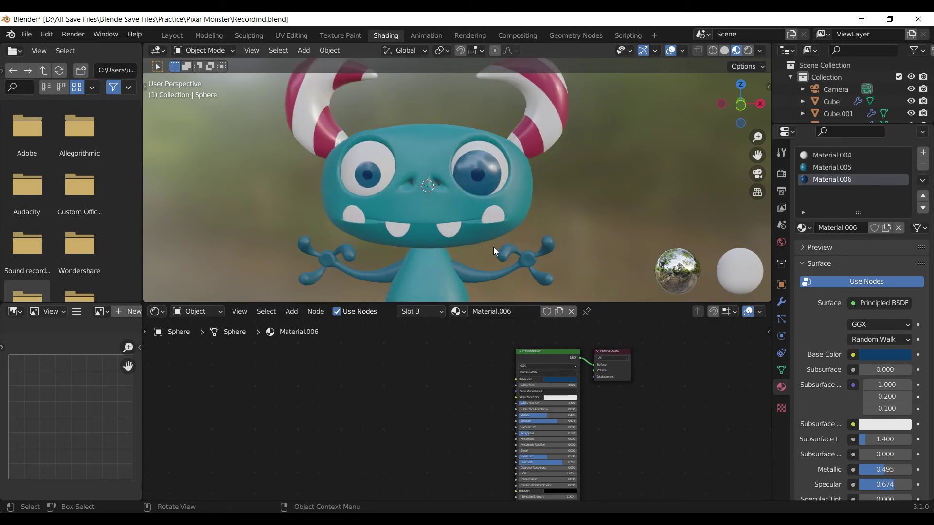
scroll(493, 250, up, 1)
click(530, 229)
key(Tab)
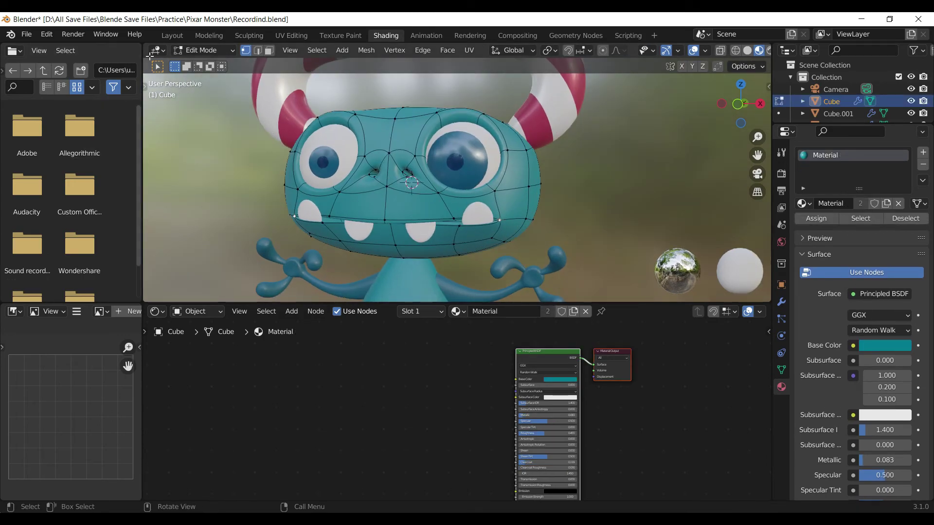
click(173, 35)
scroll(486, 264, up, 2)
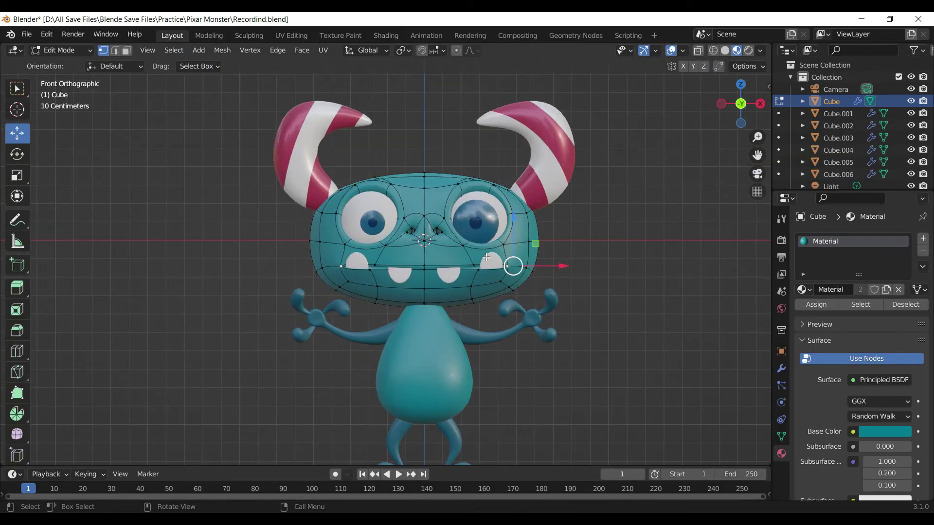
scroll(545, 257, up, 2)
drag(604, 236, 605, 232)
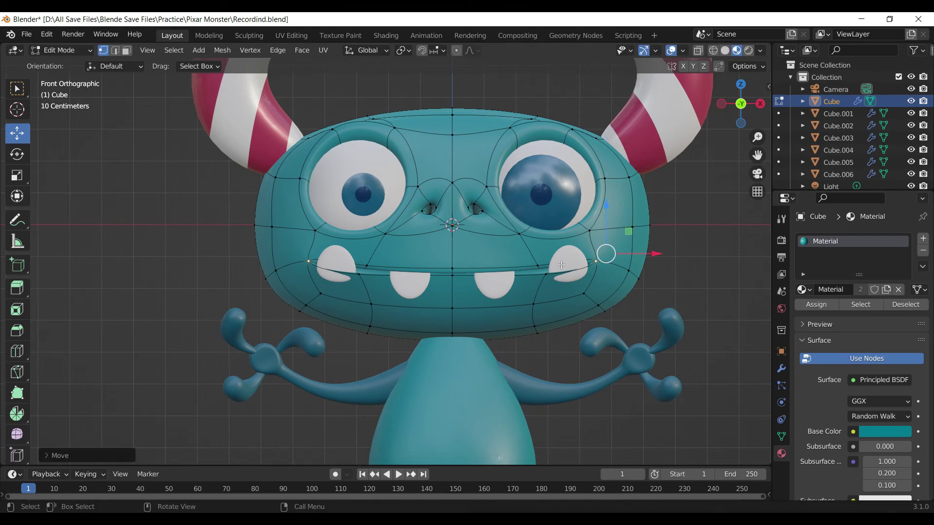
key(Tab)
Rotate the white cheek patch Cube.002 around Z and nudge it against the cheek
click(572, 261)
middle_drag(572, 262, 489, 294)
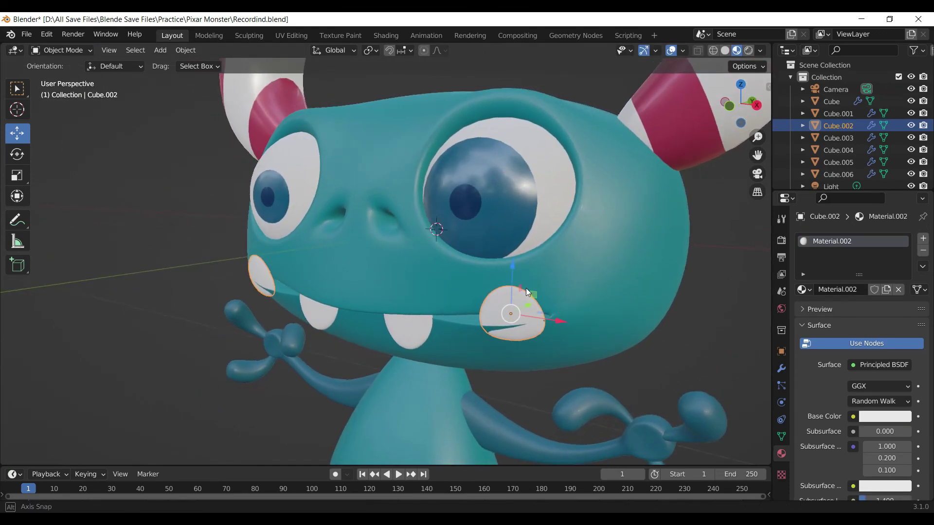
key(r)
key(z)
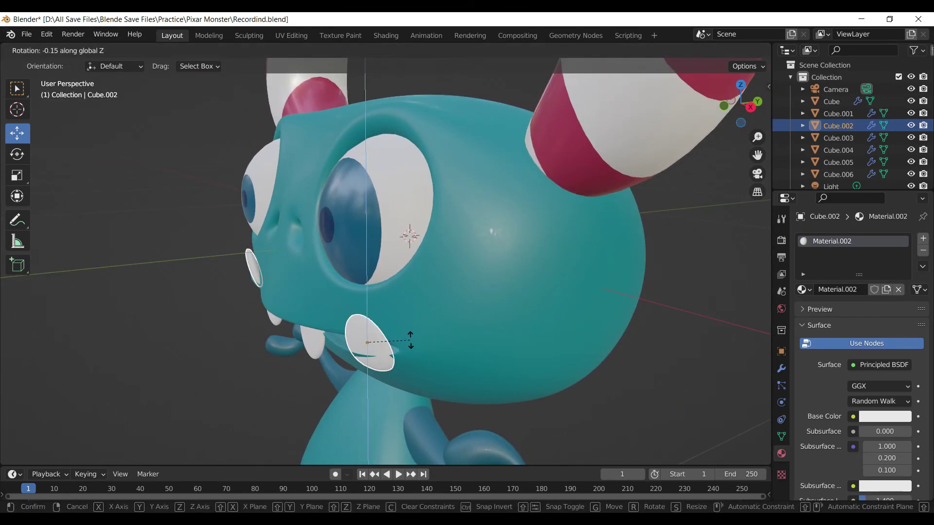
click(407, 335)
drag(368, 308, 368, 300)
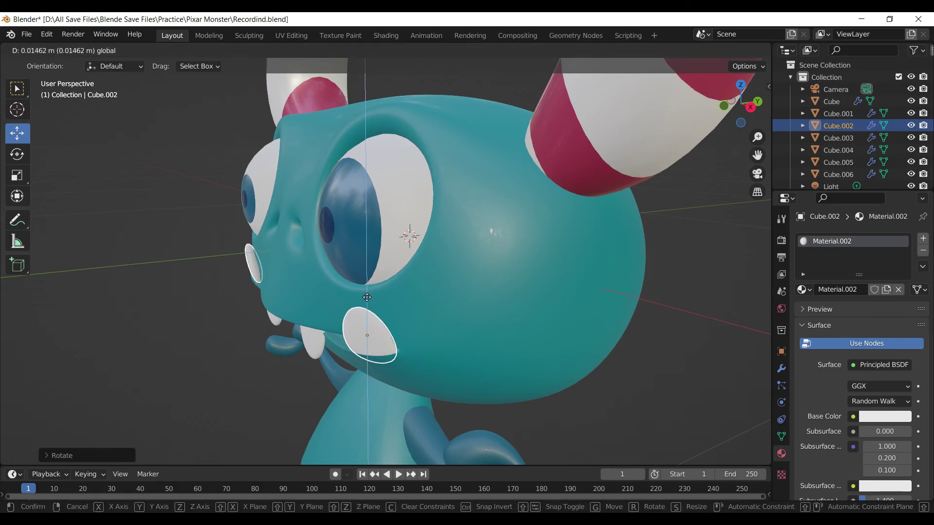
drag(406, 331, 408, 344)
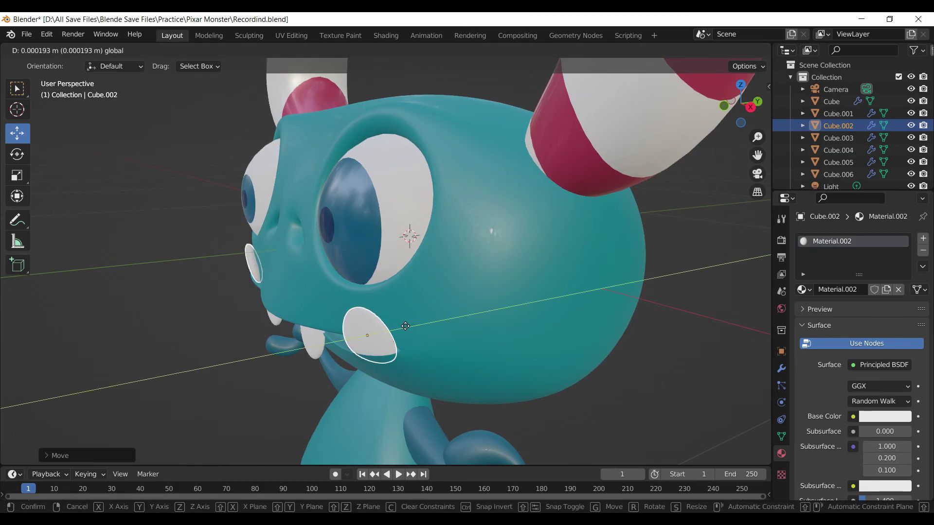
click(637, 436)
key(KP_1)
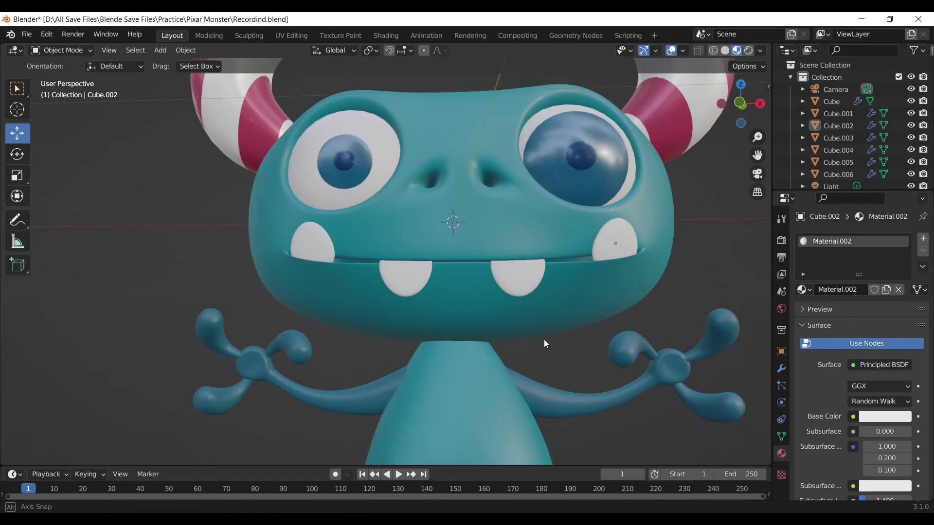
scroll(544, 340, down, 5)
mouse_move(544, 339)
middle_down()
mouse_move(492, 250)
mouse_move(486, 279)
mouse_move(460, 290)
mouse_move(419, 244)
middle_up()
scroll(540, 322, down, 1)
Raise the head's top-centre vertex along Z to heighten the head
click(419, 245)
scroll(418, 246, up, 4)
key(Tab)
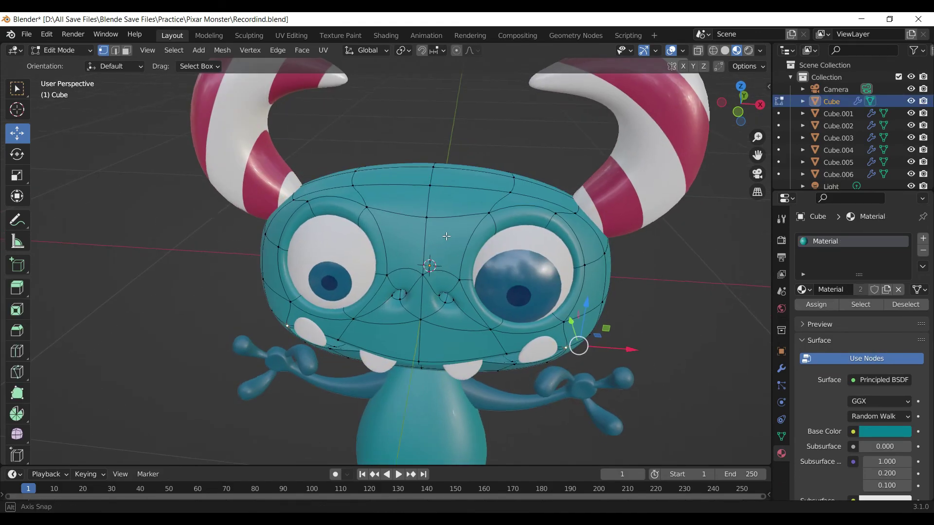
click(427, 217)
key(g)
key(z)
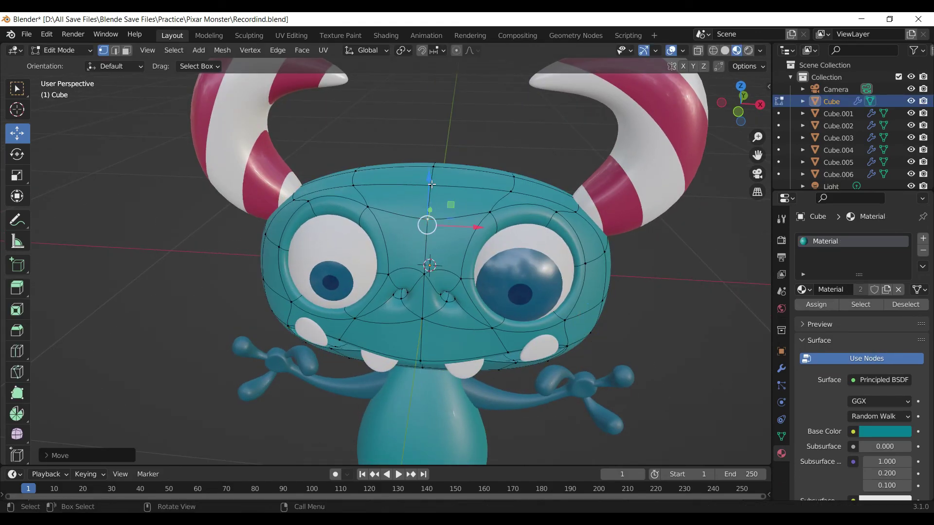
click(430, 181)
drag(431, 146, 433, 131)
key(Tab)
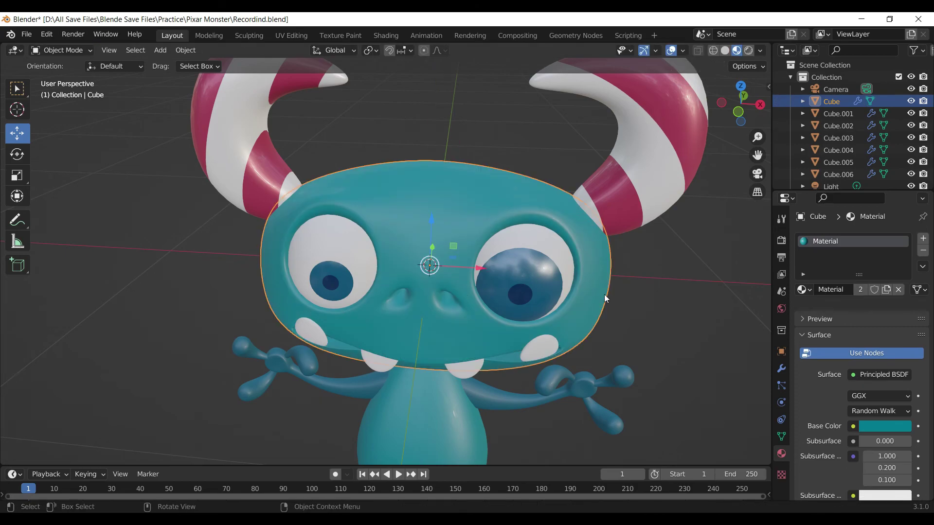
click(698, 328)
Move the mirrored striped horns to a new spot on the head in front view
scroll(699, 328, down, 4)
mouse_move(610, 304)
middle_down()
mouse_move(486, 267)
mouse_move(568, 264)
middle_up()
click(487, 270)
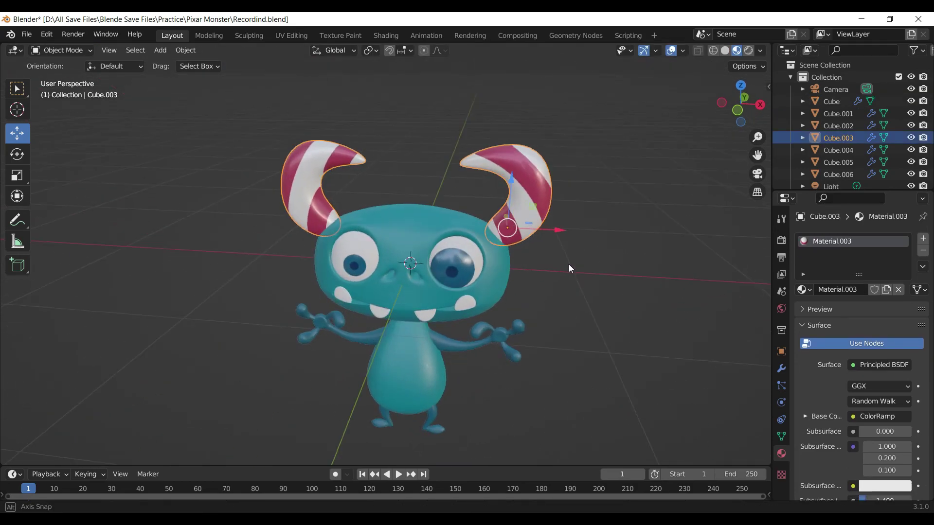
key(KP_3)
key(KP_1)
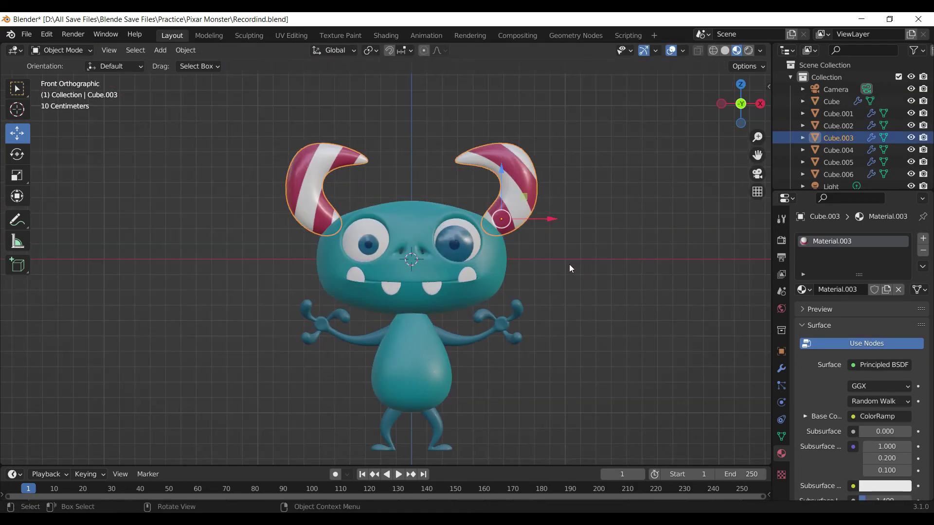
drag(529, 195, 535, 194)
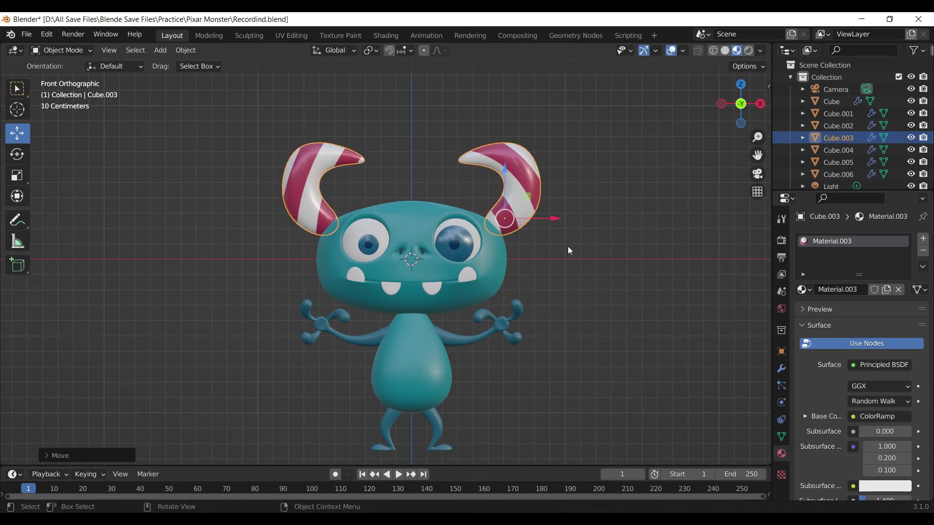
key(KP_Divide)
mouse_move(568, 246)
middle_down()
mouse_move(622, 220)
mouse_move(523, 329)
mouse_move(438, 243)
middle_up()
Delete the bottom face of horn Cube.003 so its base is open
key(Tab)
click(126, 50)
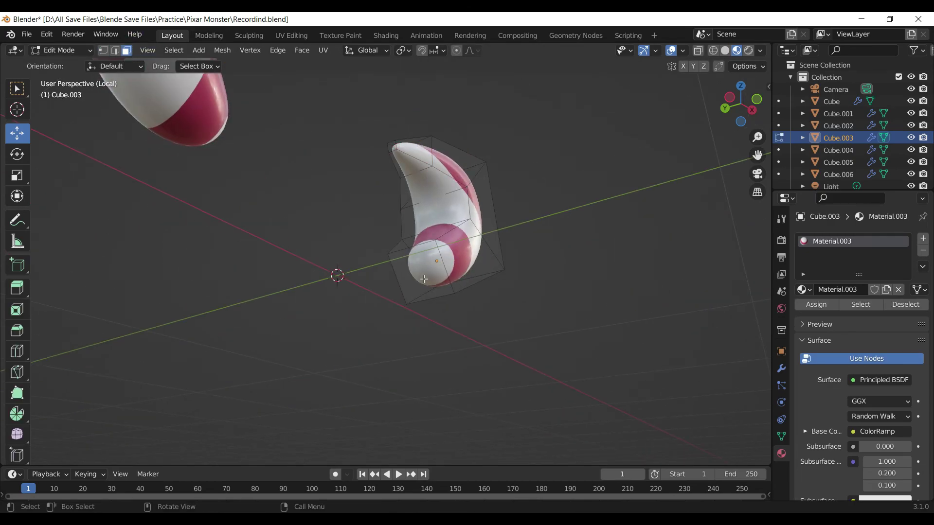
click(418, 275)
key(x)
click(441, 288)
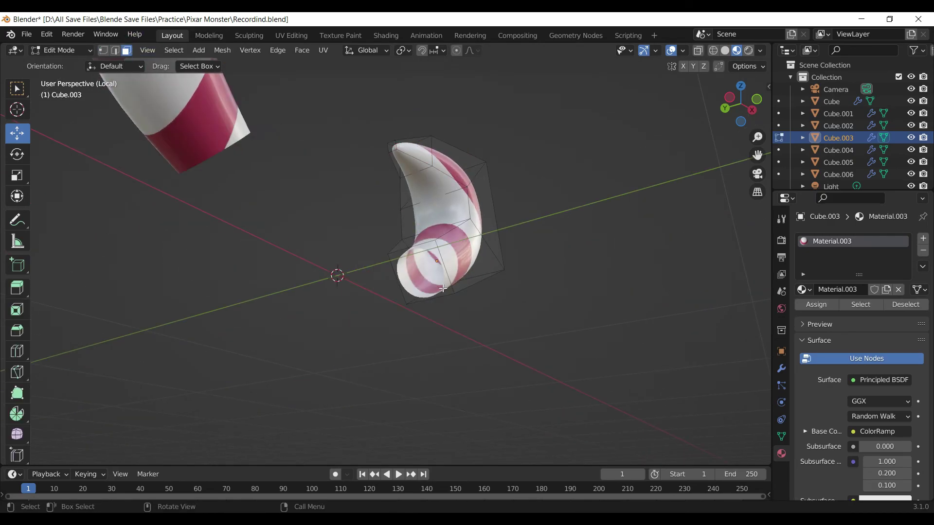
mouse_move(442, 288)
middle_down()
mouse_move(456, 282)
mouse_move(431, 289)
mouse_move(496, 268)
middle_up()
key(KP_Divide)
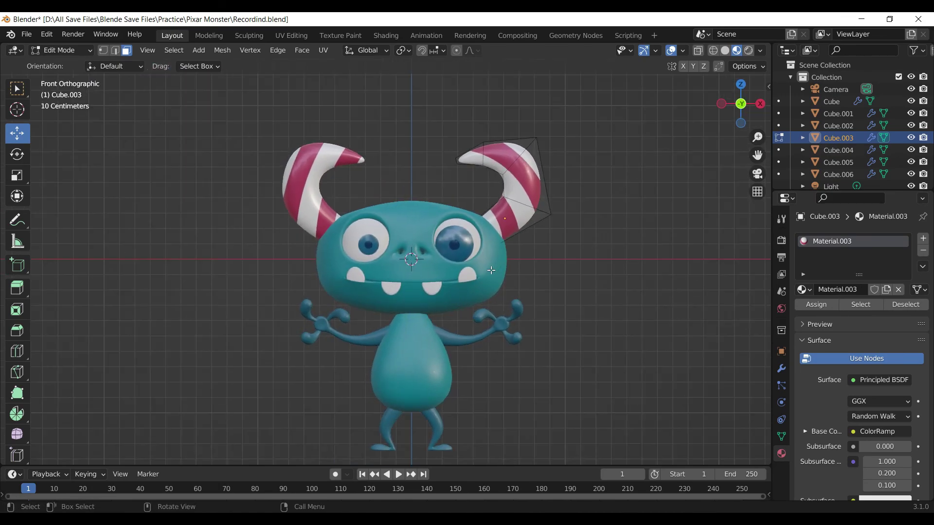
mouse_move(561, 289)
middle_down()
mouse_move(590, 324)
mouse_move(509, 343)
middle_up()
key(Tab)
Zoom and snap to the front view to inspect the horned monster
scroll(590, 324, down, 3)
scroll(509, 340, up, 2)
scroll(516, 321, up, 1)
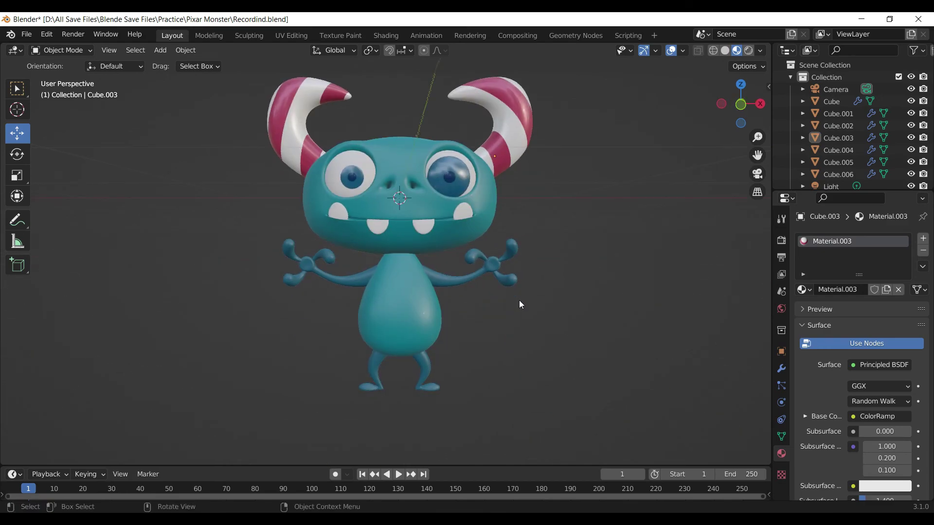
scroll(518, 299, down, 1)
scroll(519, 299, down, 1)
key(KP_1)
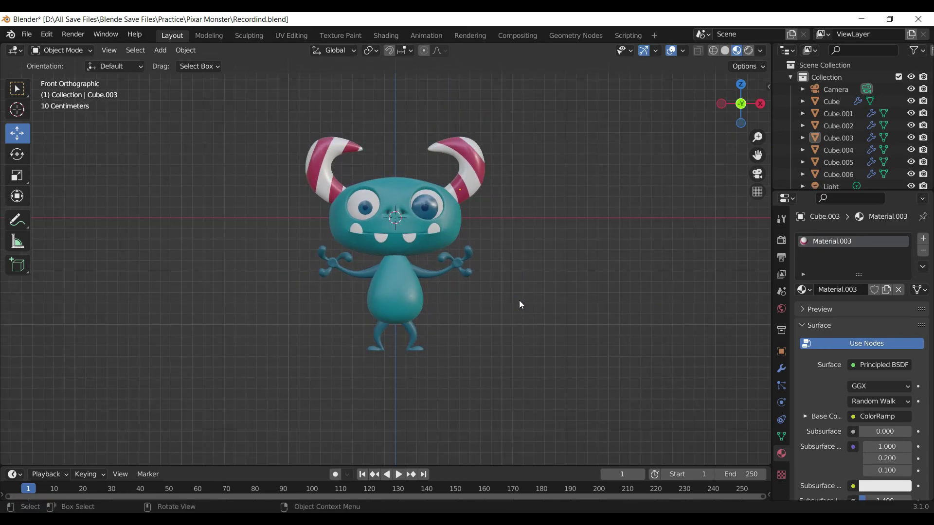
scroll(501, 267, up, 3)
scroll(496, 254, up, 1)
scroll(460, 293, up, 2)
Select both nostril face loops on the head mesh
scroll(480, 250, up, 2)
click(483, 264)
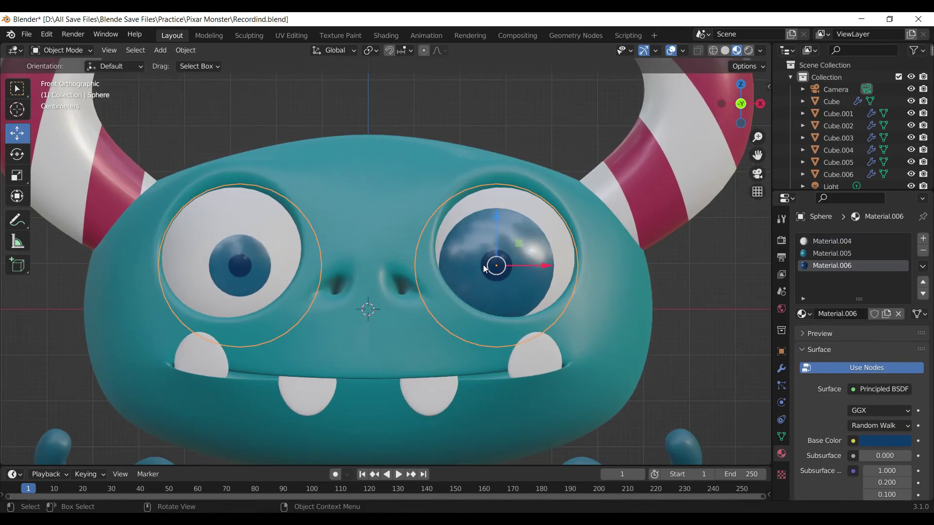
key(Tab)
scroll(470, 285, up, 3)
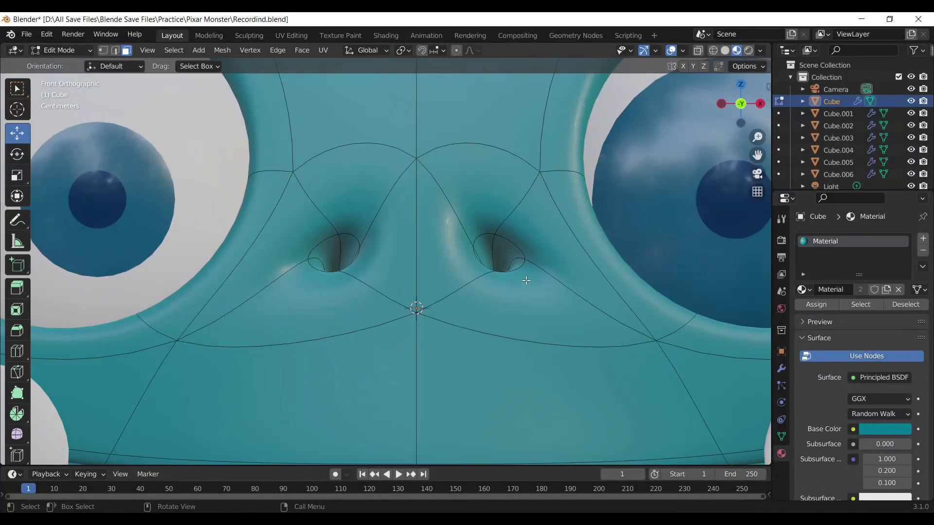
scroll(526, 302, up, 2)
scroll(527, 301, down, 3)
scroll(413, 313, down, 2)
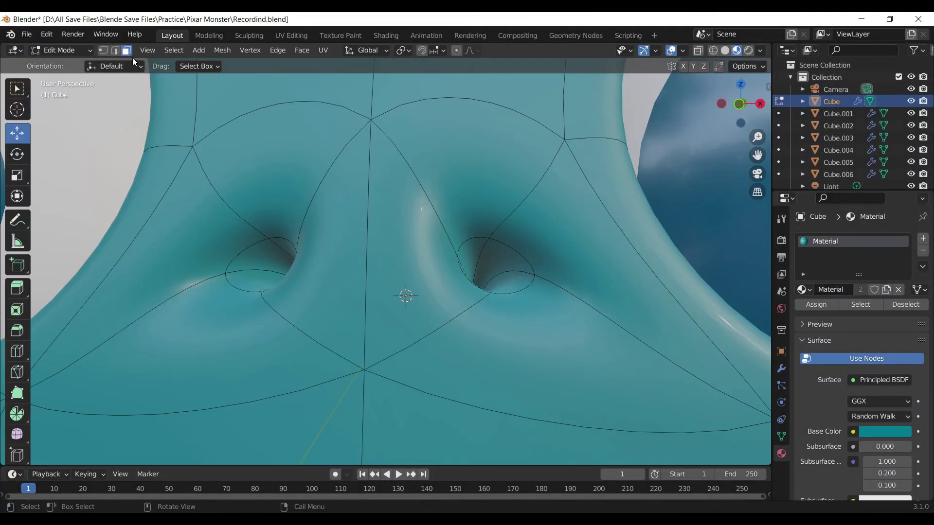
click(860, 305)
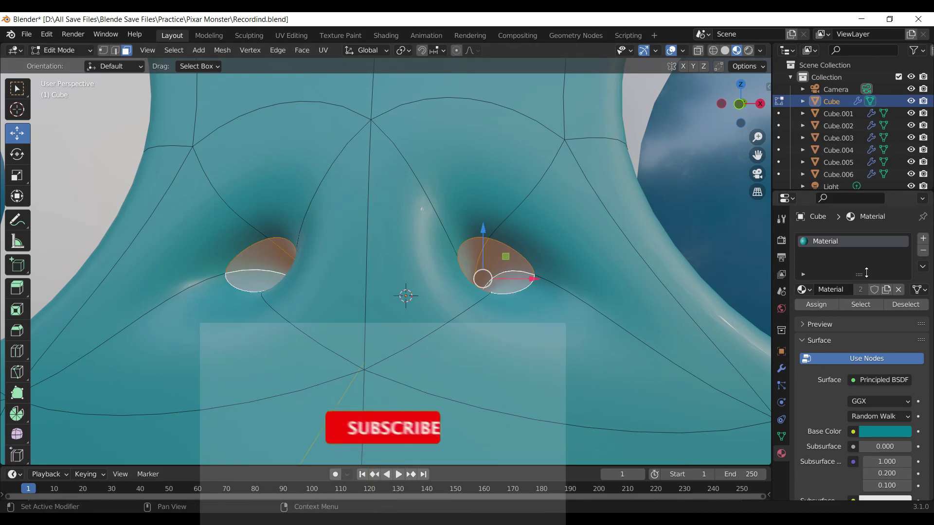
Add a material slot and assign Material.006 to the nostril faces
click(922, 238)
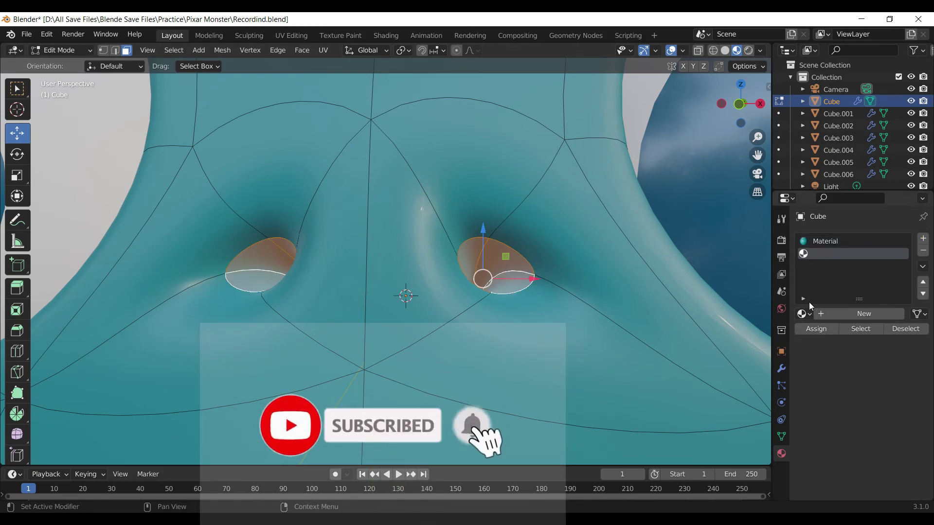
click(811, 317)
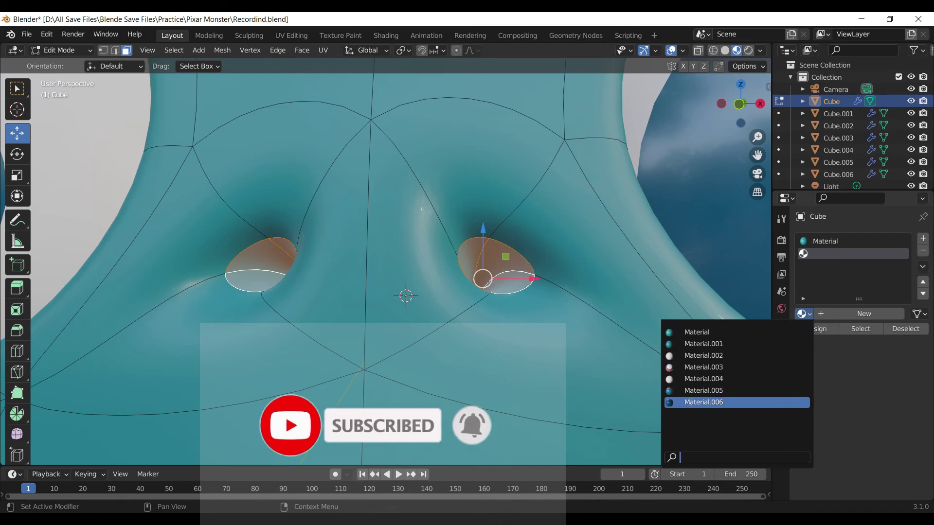
click(710, 402)
click(821, 329)
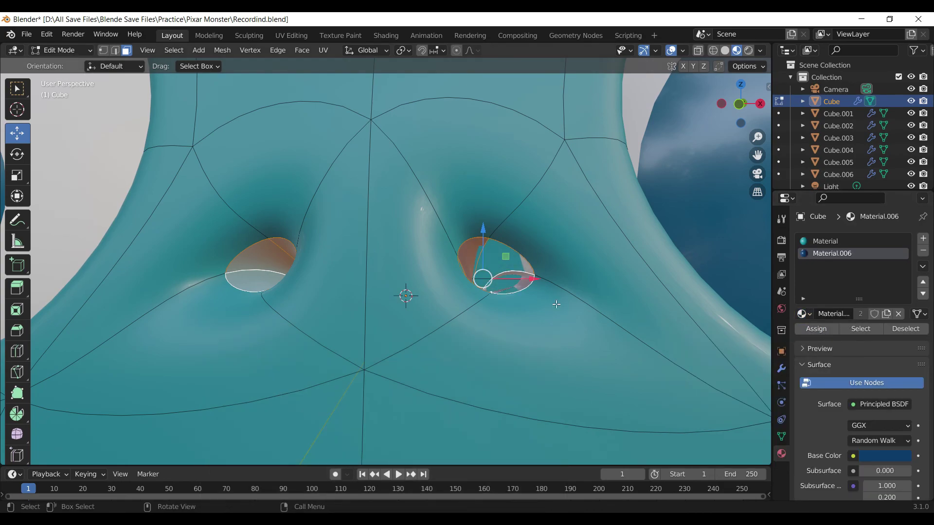
scroll(542, 303, down, 4)
key(Tab)
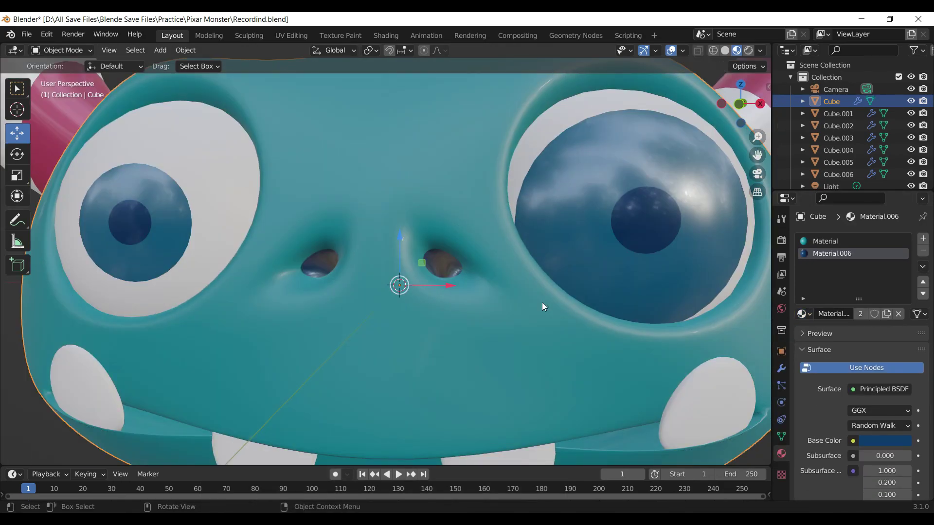
key(Tab)
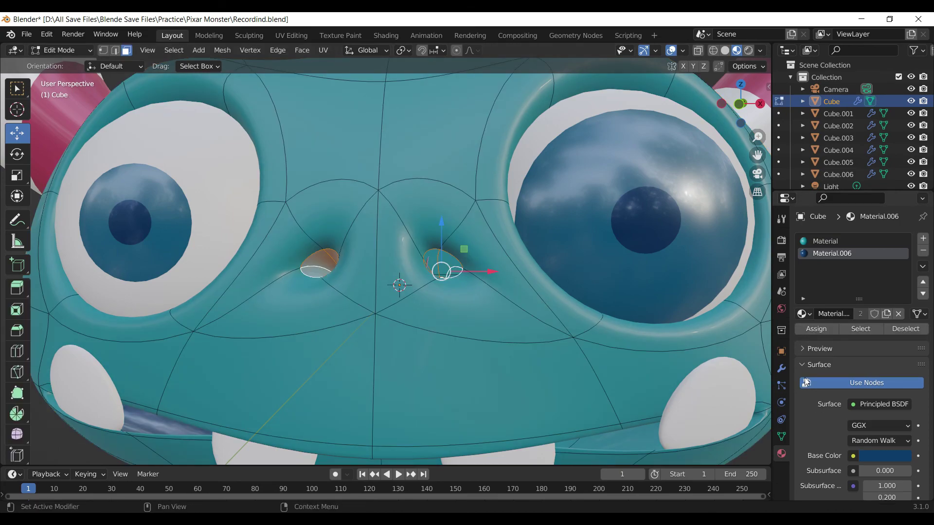
Give the nostril material clearcoat 0.000, roughness 1.000 and a darker base colour
scroll(838, 361, down, 1)
scroll(838, 361, down, 1)
scroll(838, 364, down, 1)
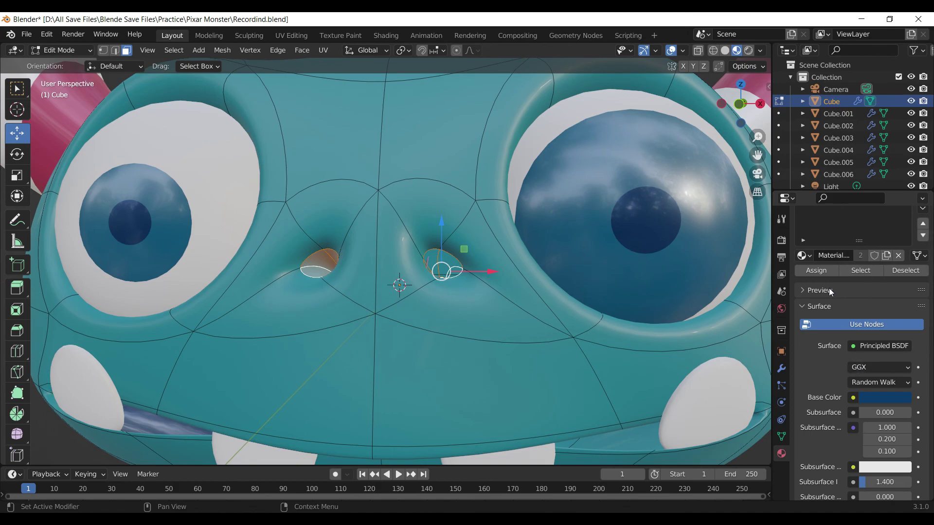
key(Tab)
scroll(878, 289, down, 1)
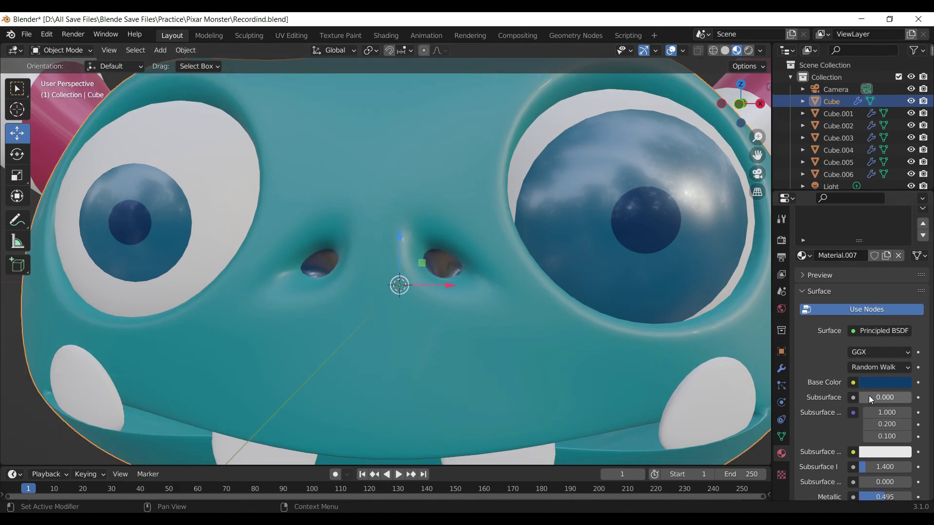
scroll(868, 396, down, 3)
scroll(869, 396, down, 3)
scroll(886, 427, down, 3)
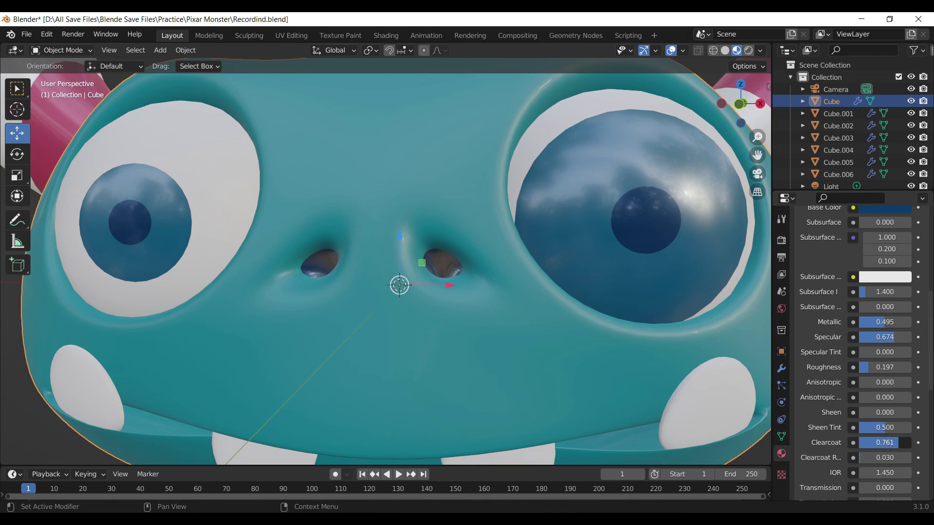
drag(898, 445, 861, 445)
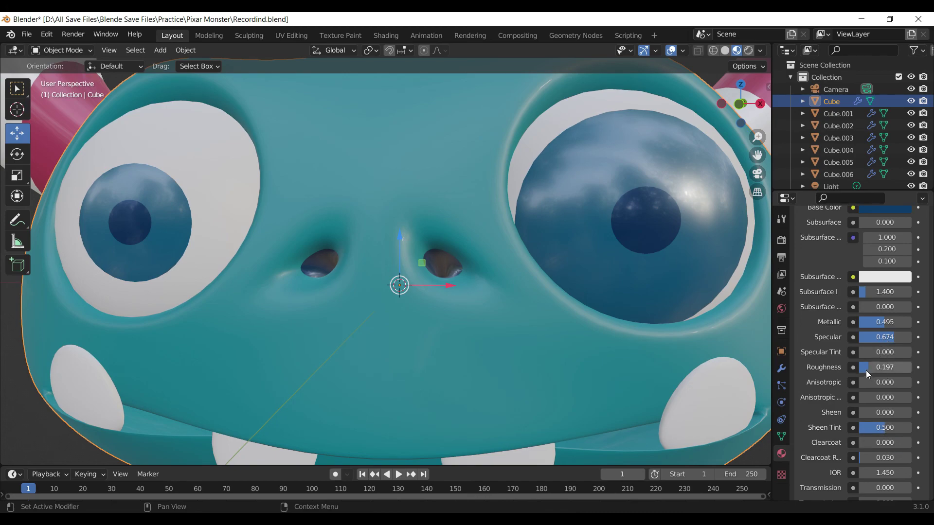
scroll(907, 298, up, 5)
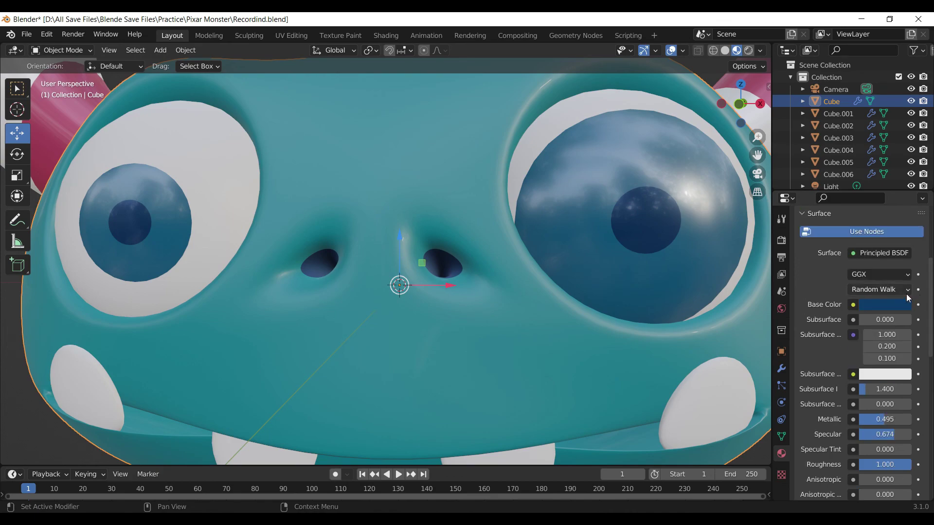
click(905, 305)
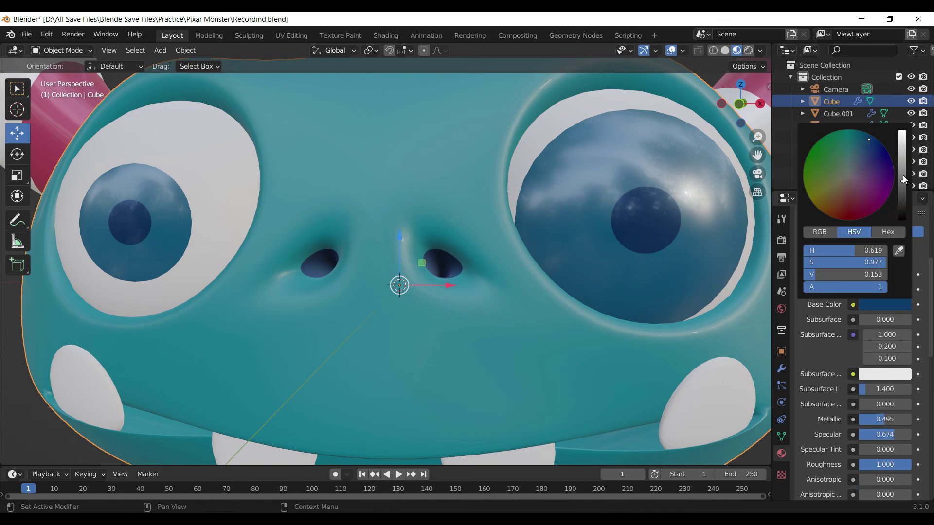
scroll(529, 327, down, 8)
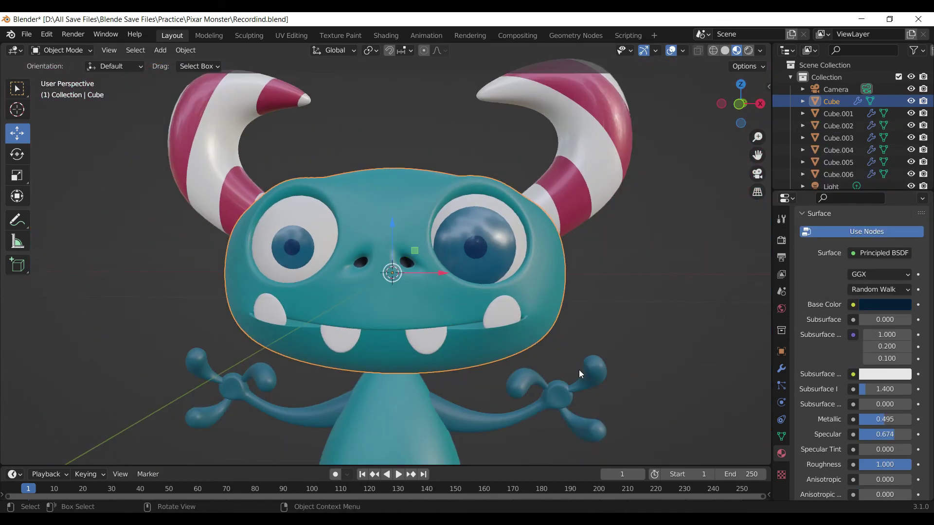
Save the finished monster project file
key(Tab)
key(Tab)
mouse_move(624, 342)
middle_down()
mouse_move(634, 369)
mouse_move(624, 306)
middle_up()
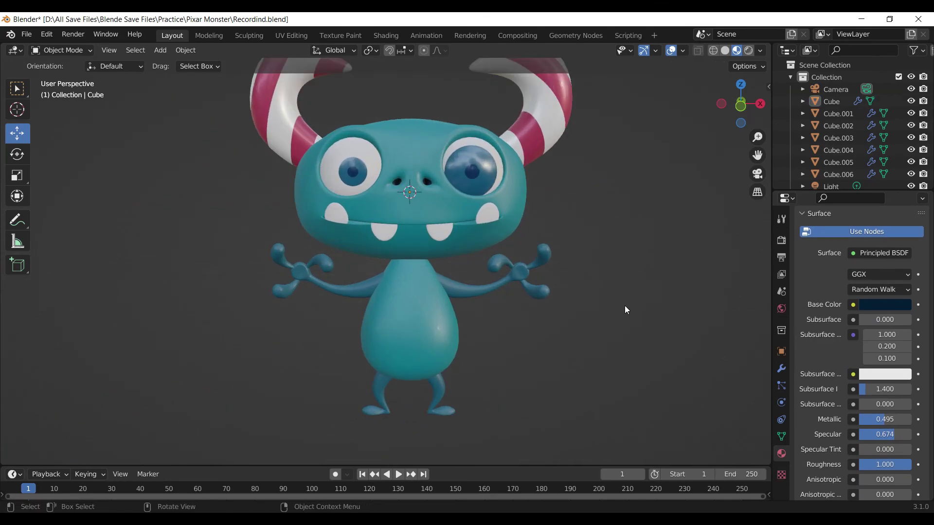
key(ctrl+s)
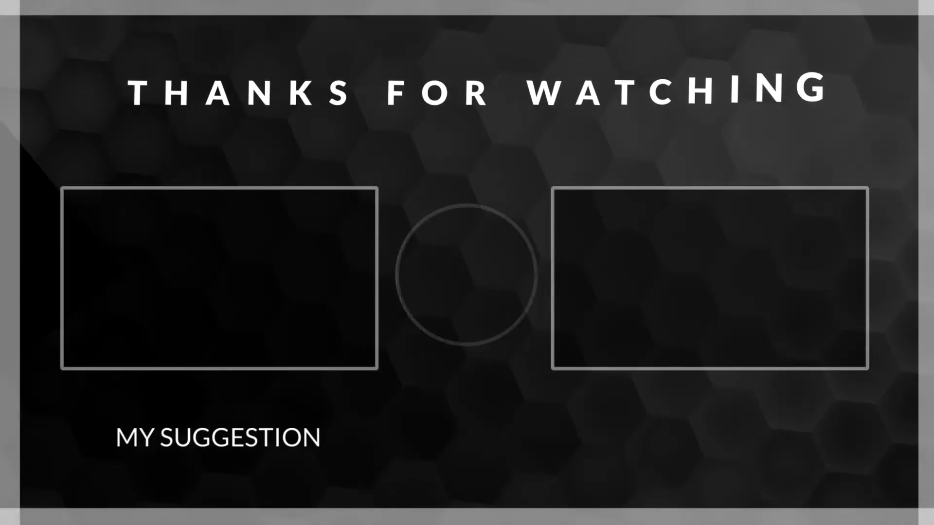